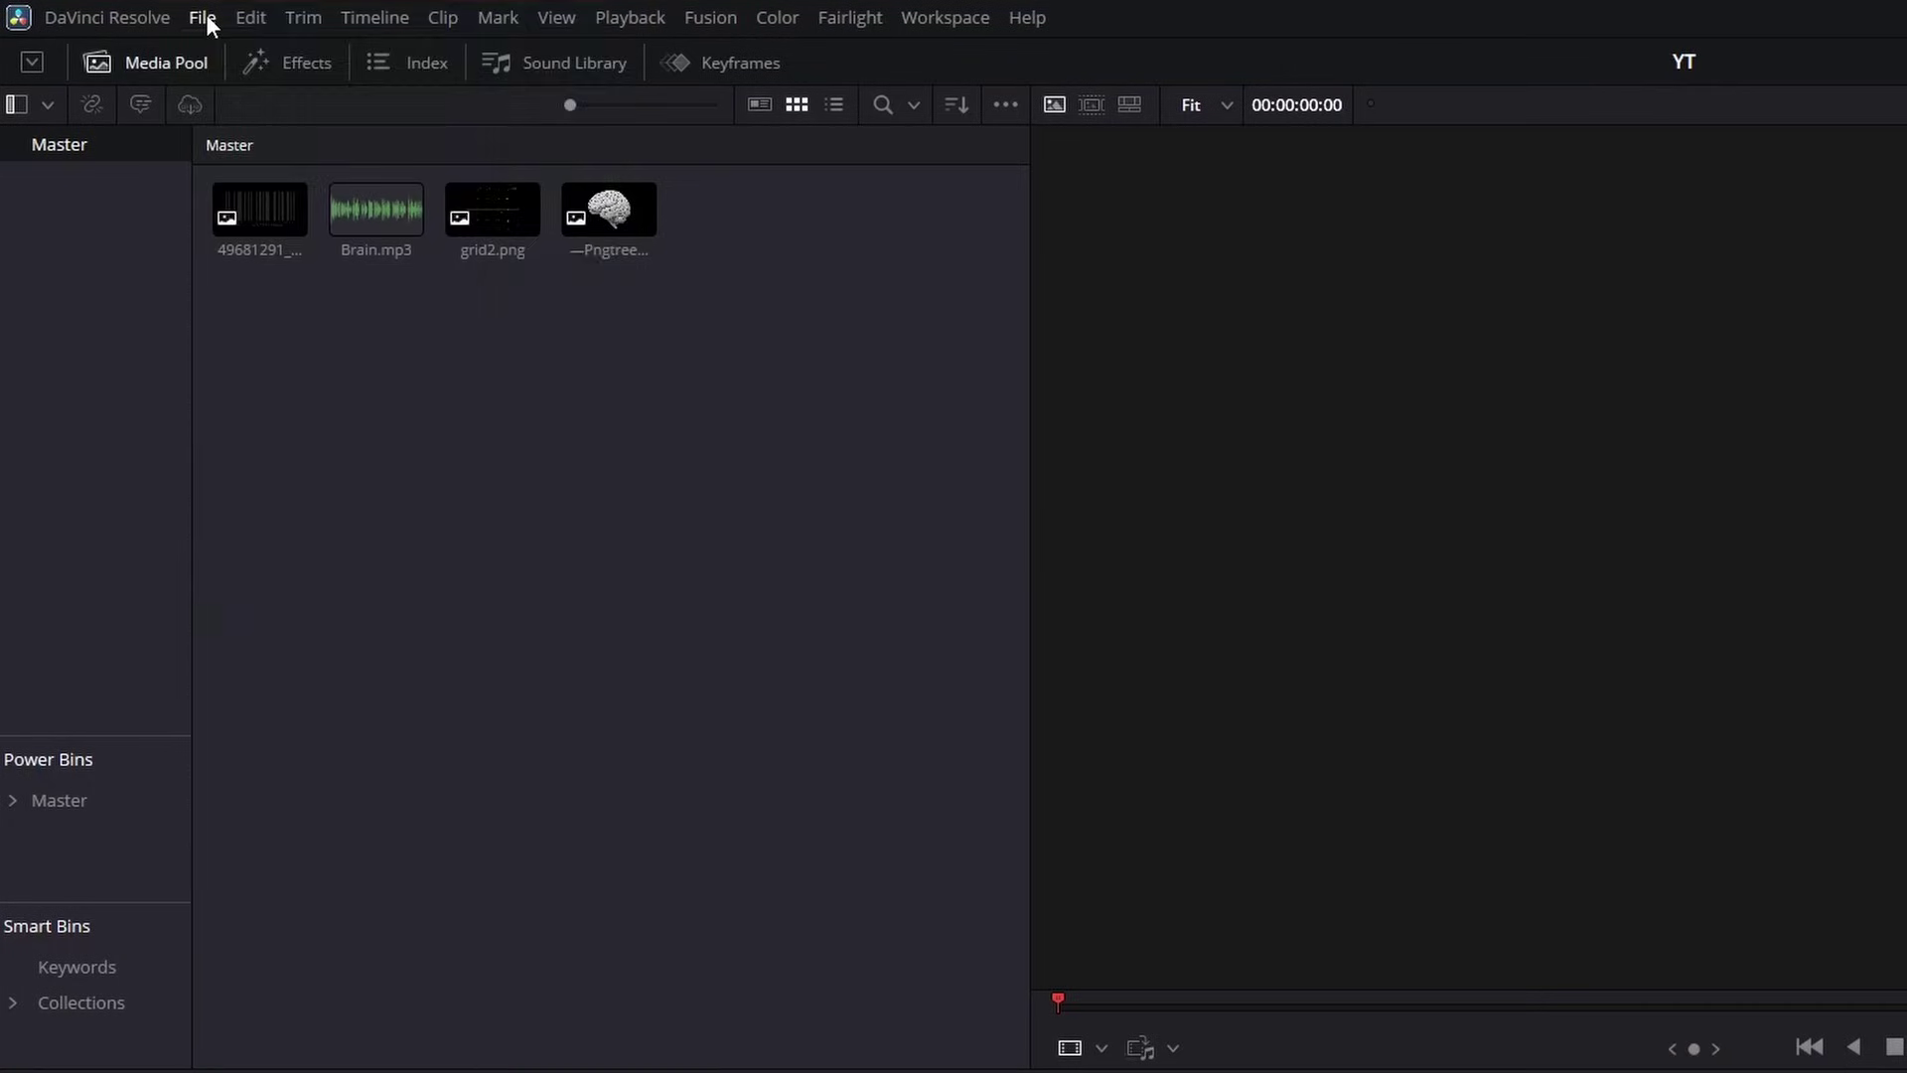
Set the project to 30 fps with a vertical 1080 x 1920 timeline resolution, save it, and switch to the full-height viewer layout
left_click(203, 17)
left_click(327, 579)
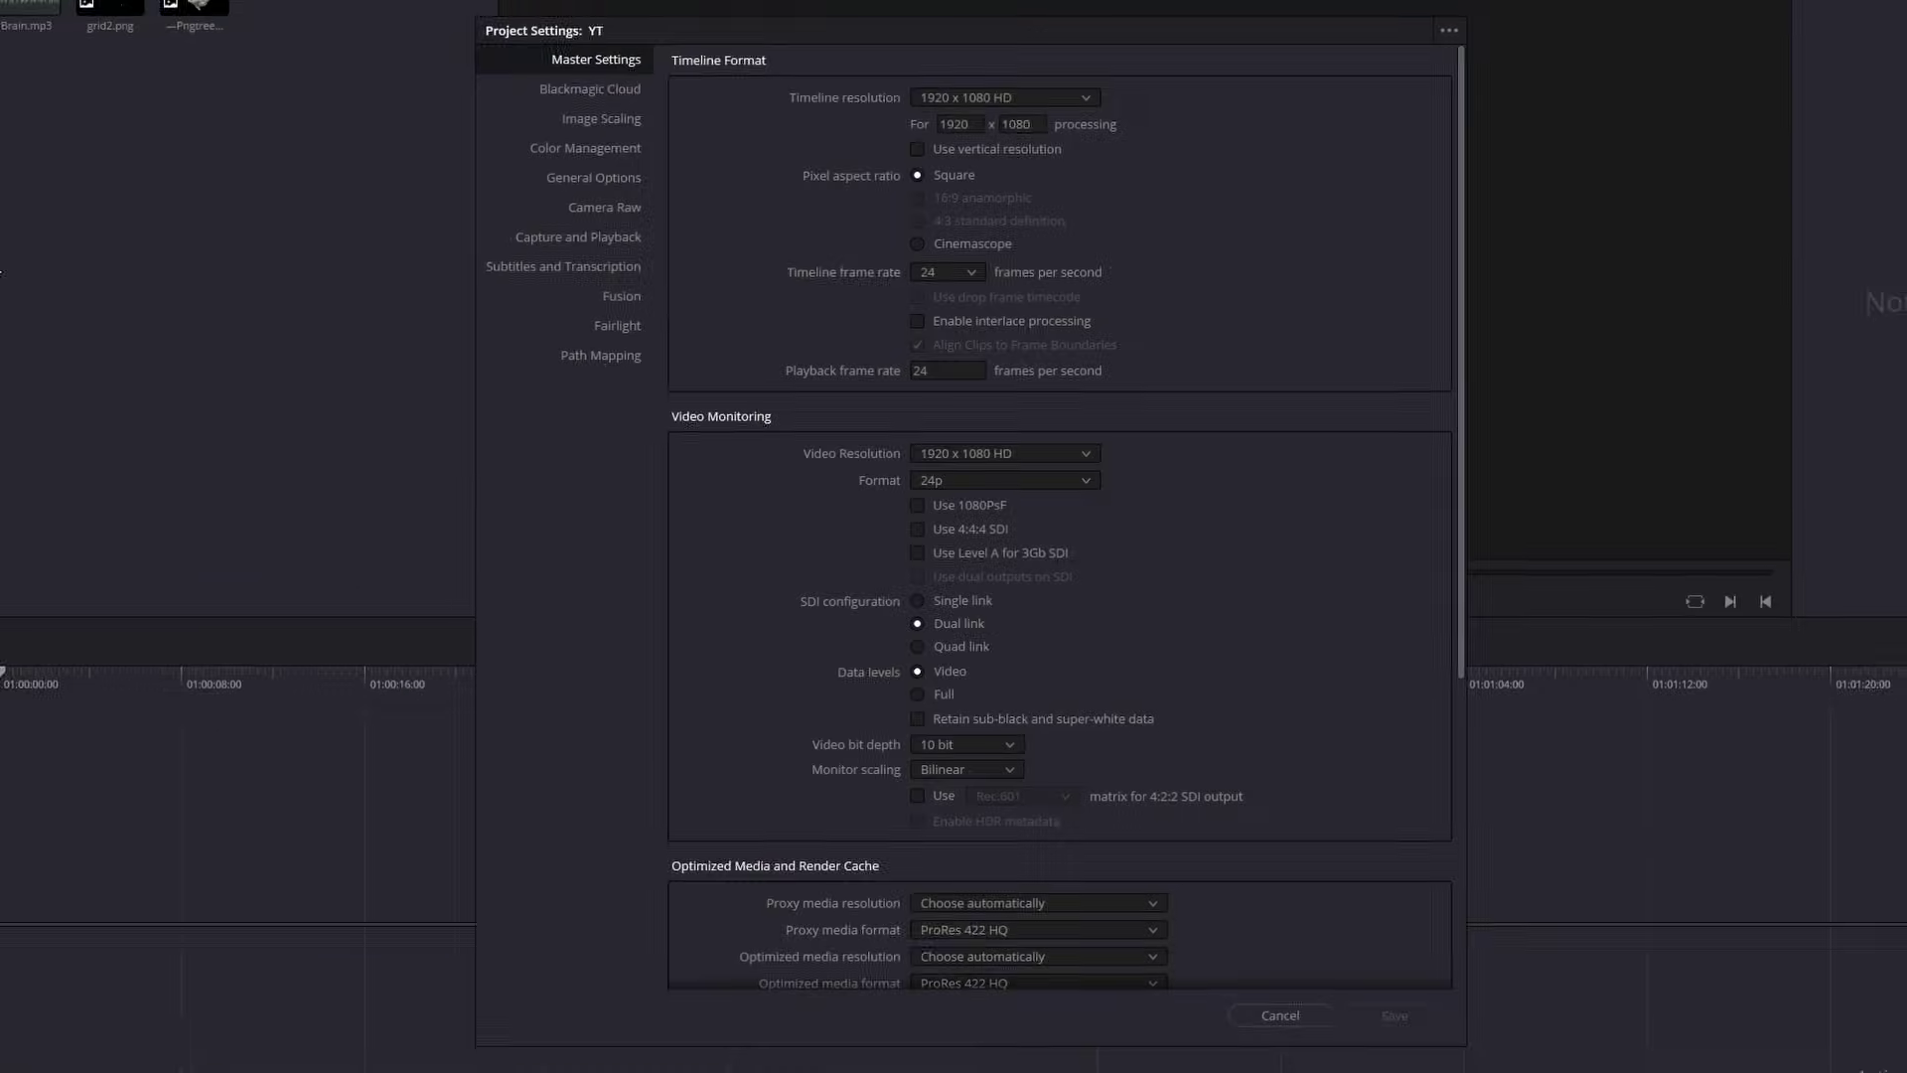
left_click(948, 356)
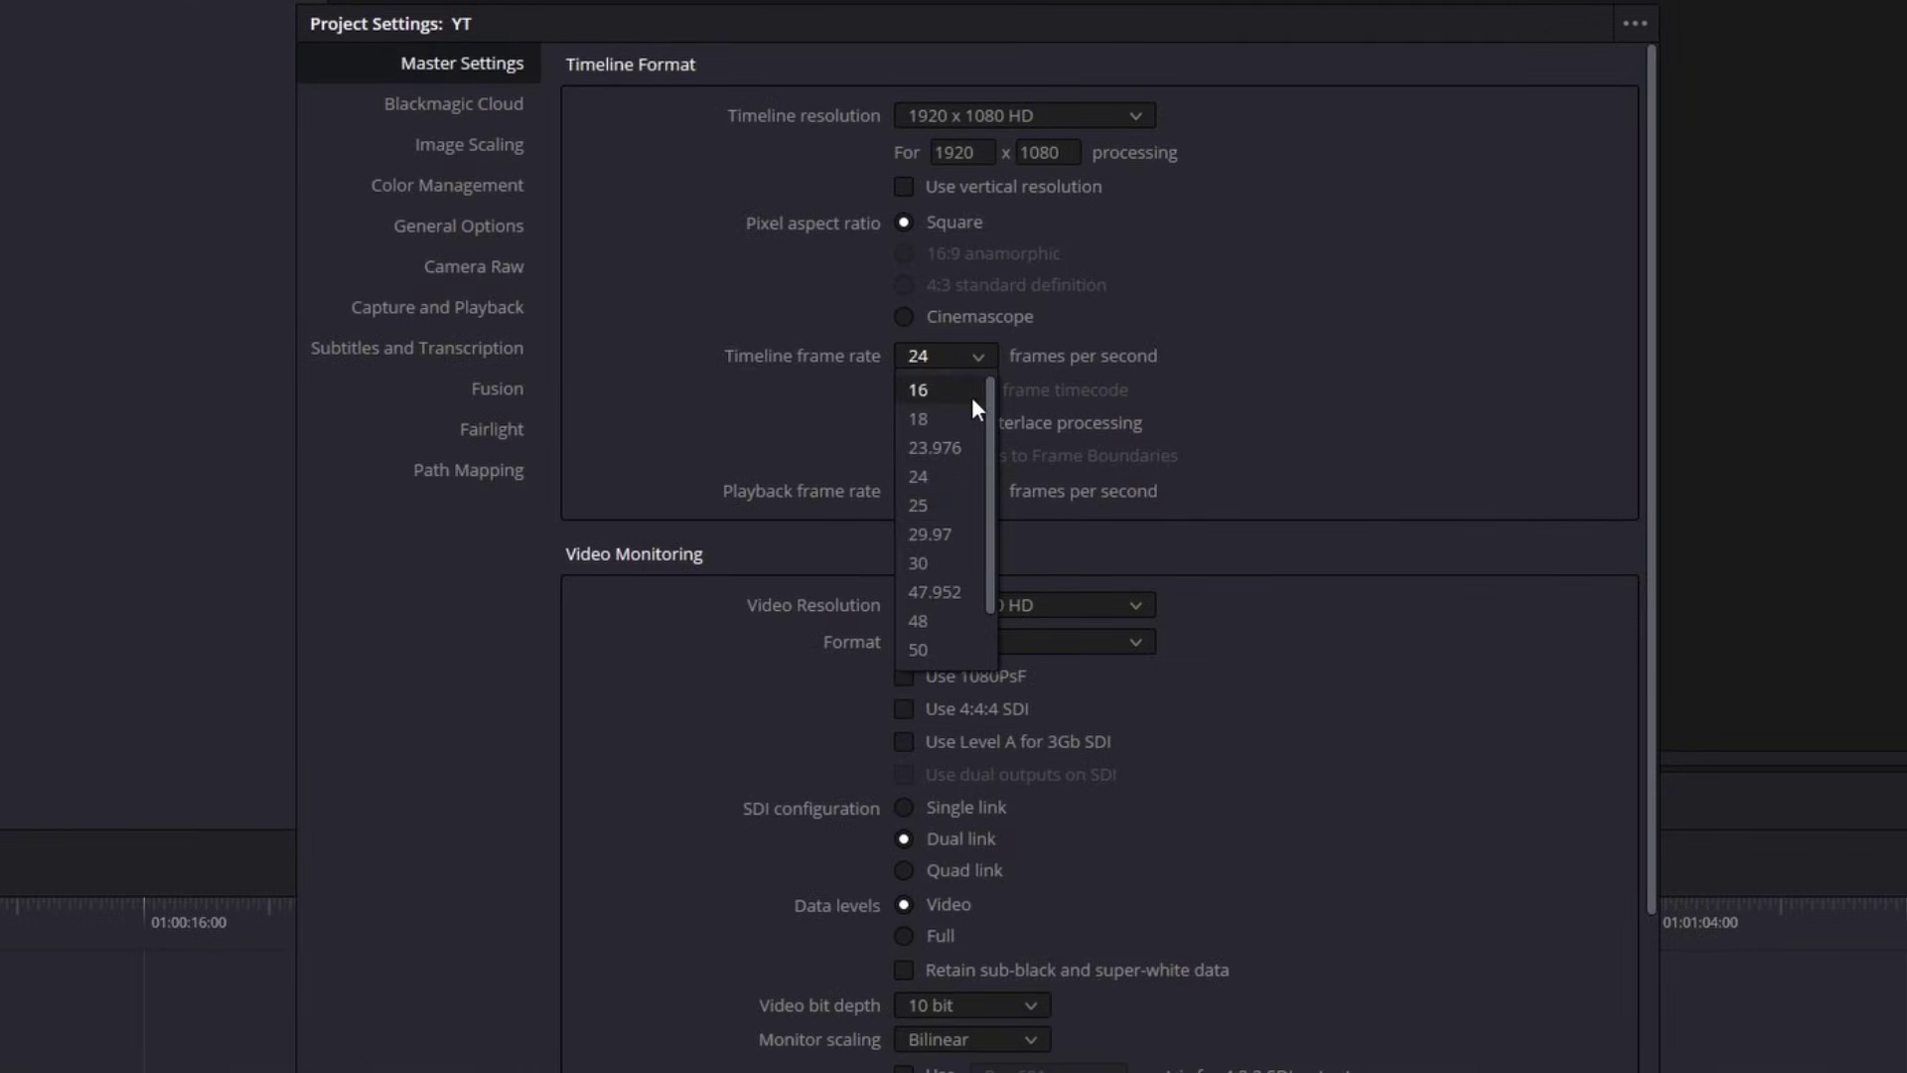
left_click(934, 562)
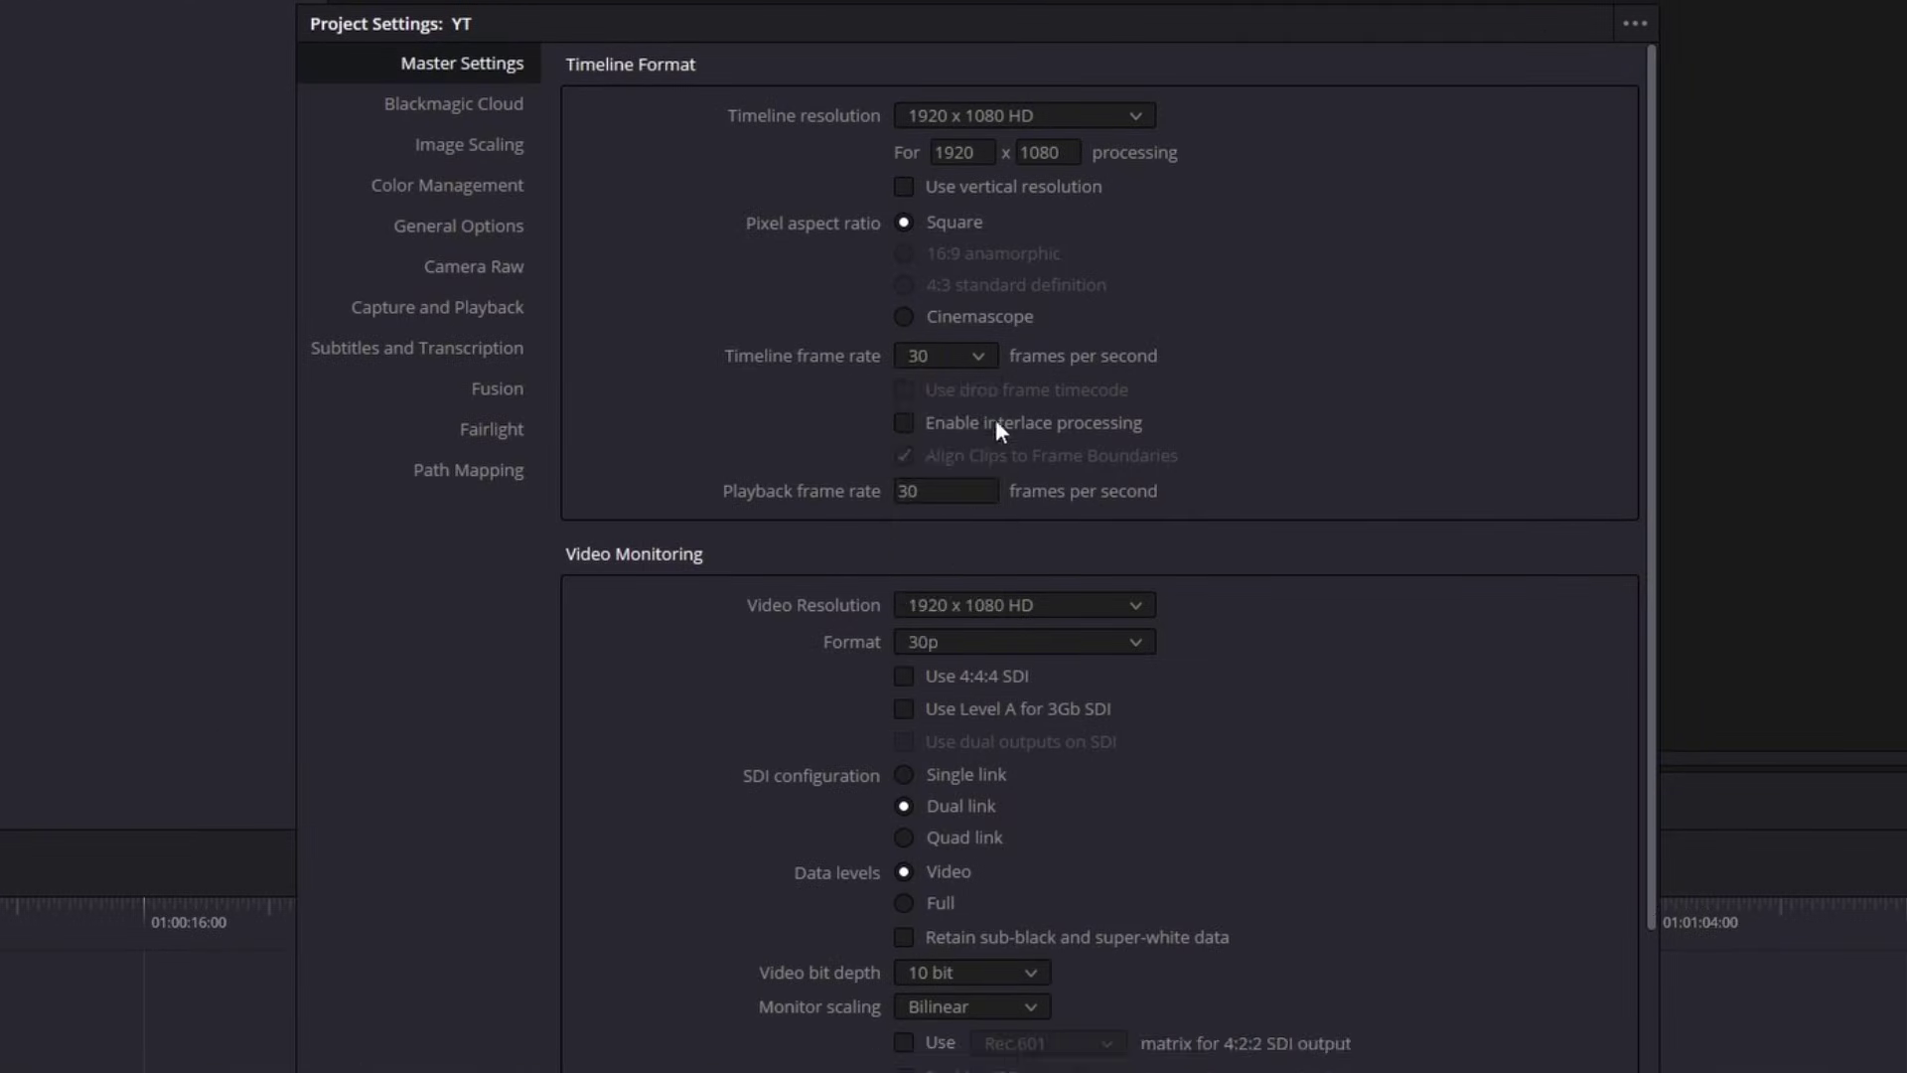
left_click(906, 186)
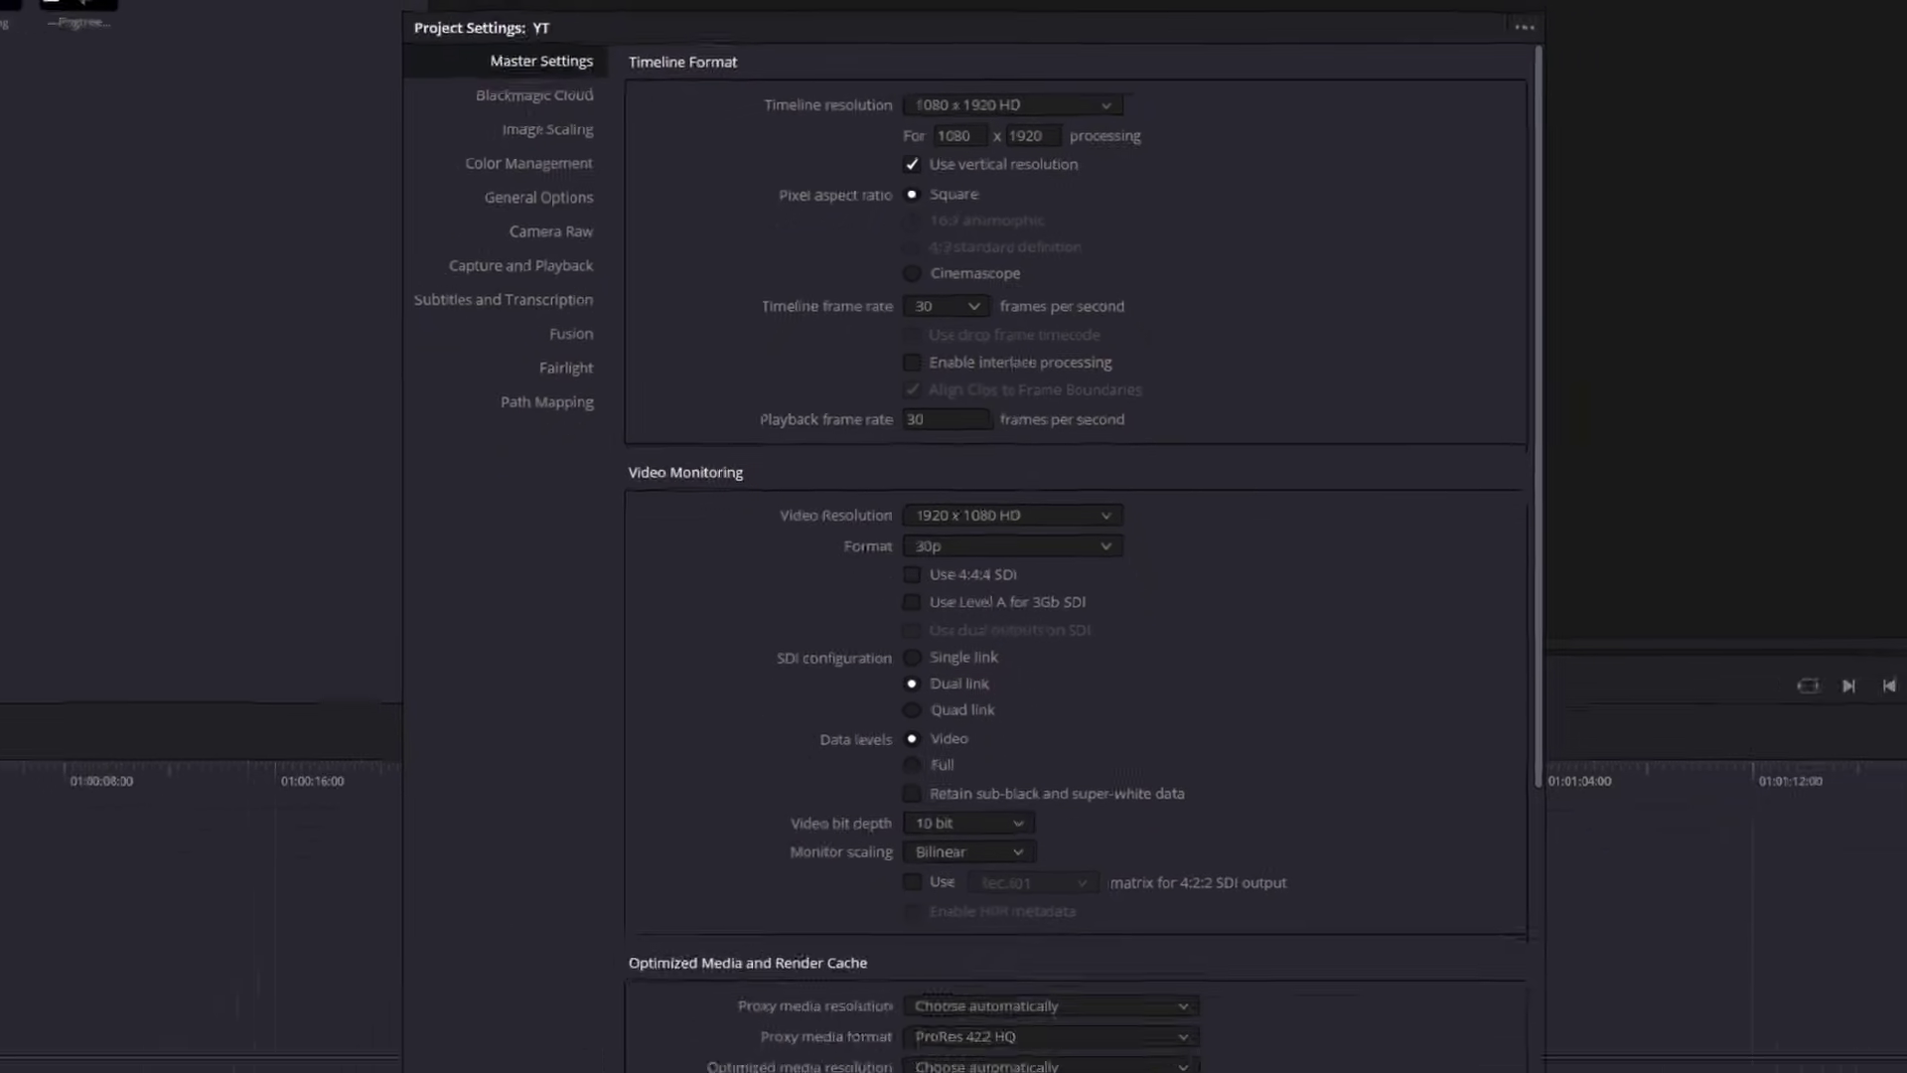
left_click(1192, 1058)
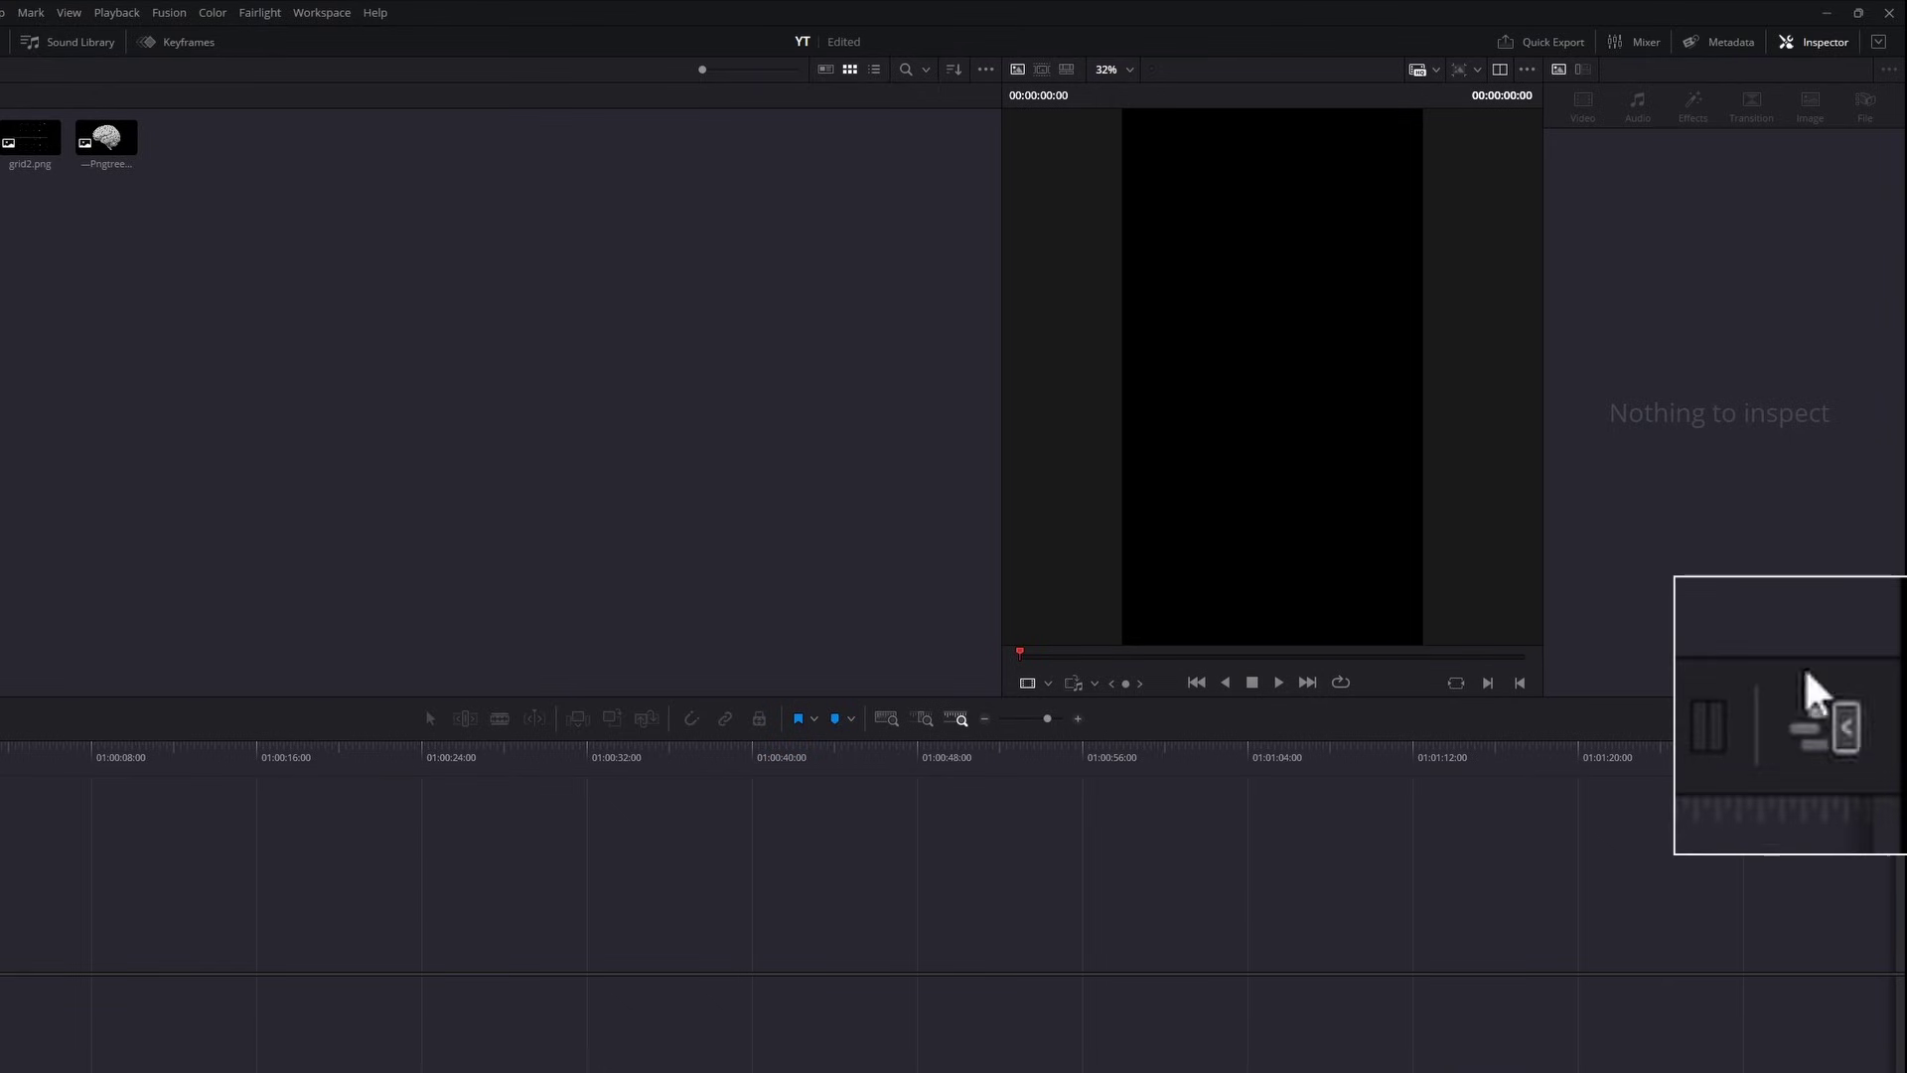
left_click(1887, 719)
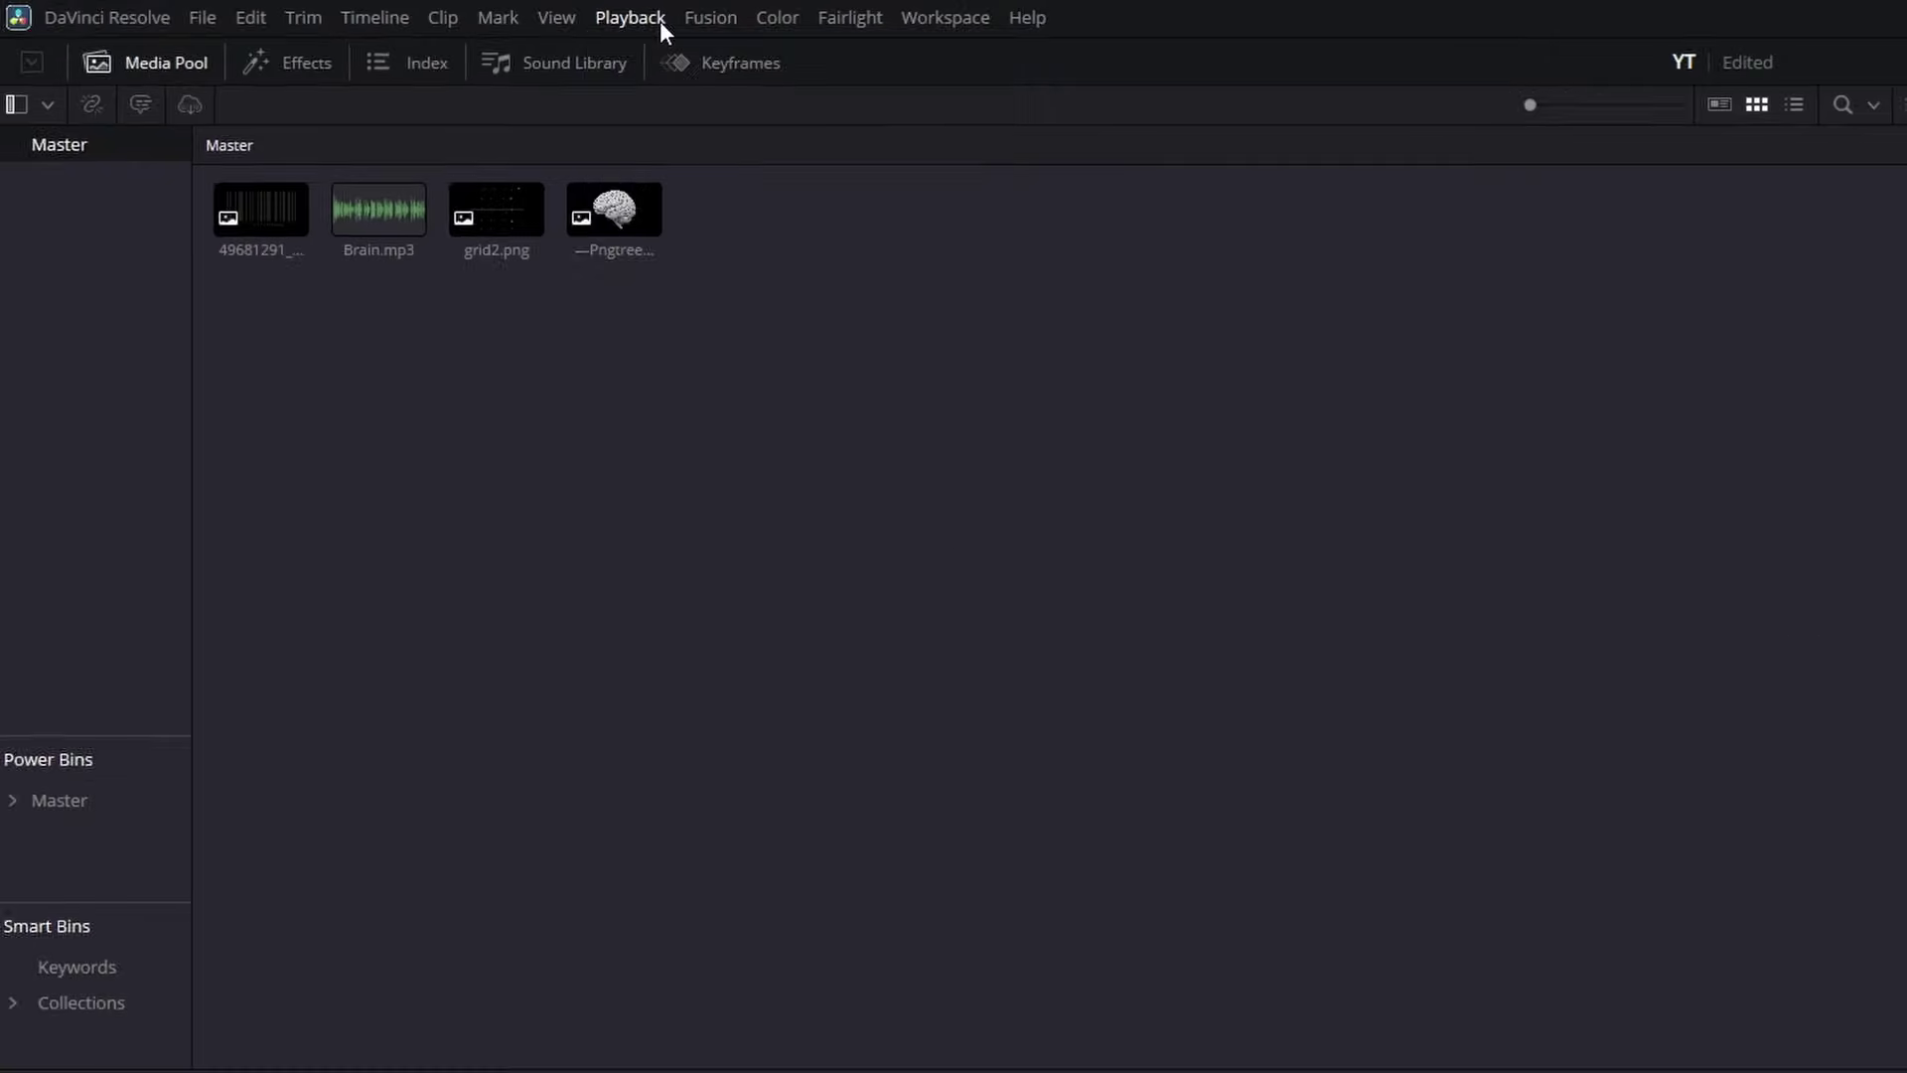
Set the timeline playback resolution to Half and change the render cache mode
left_click(659, 21)
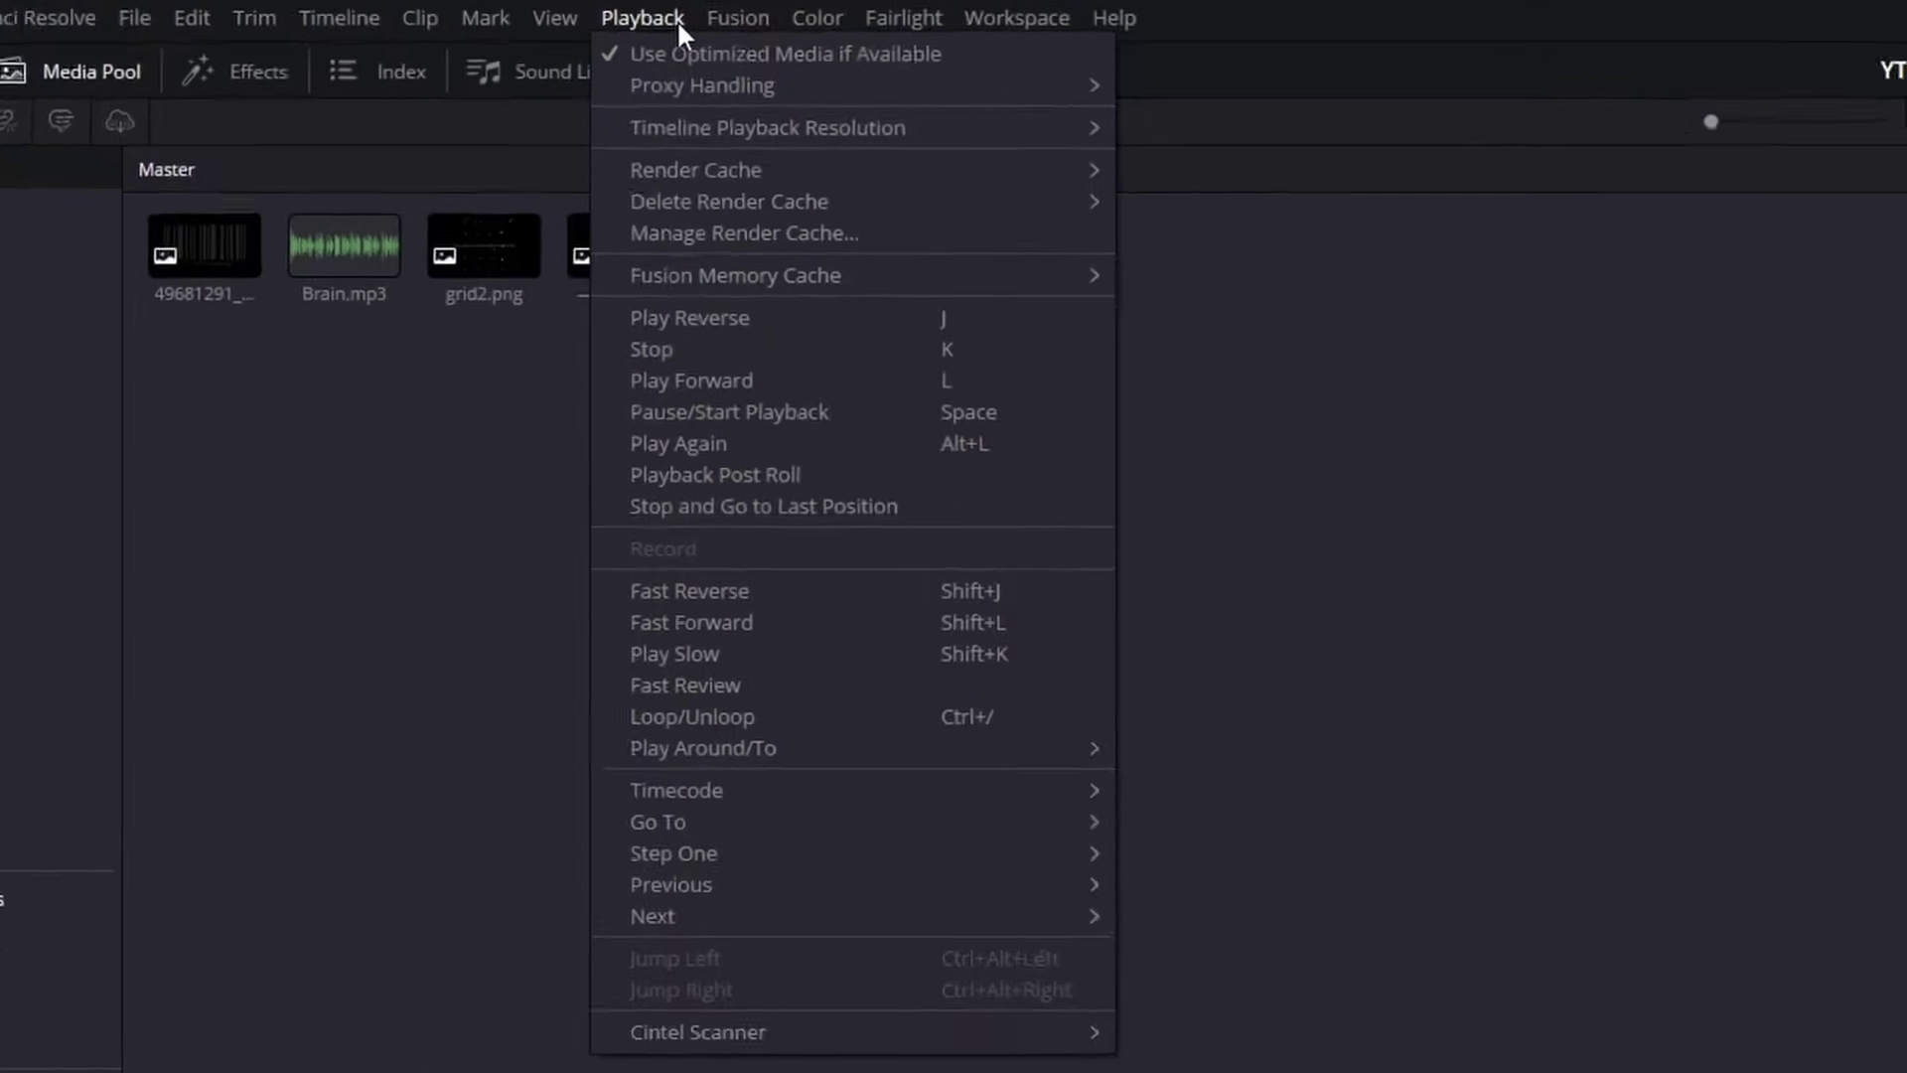
mouse_move(901, 149)
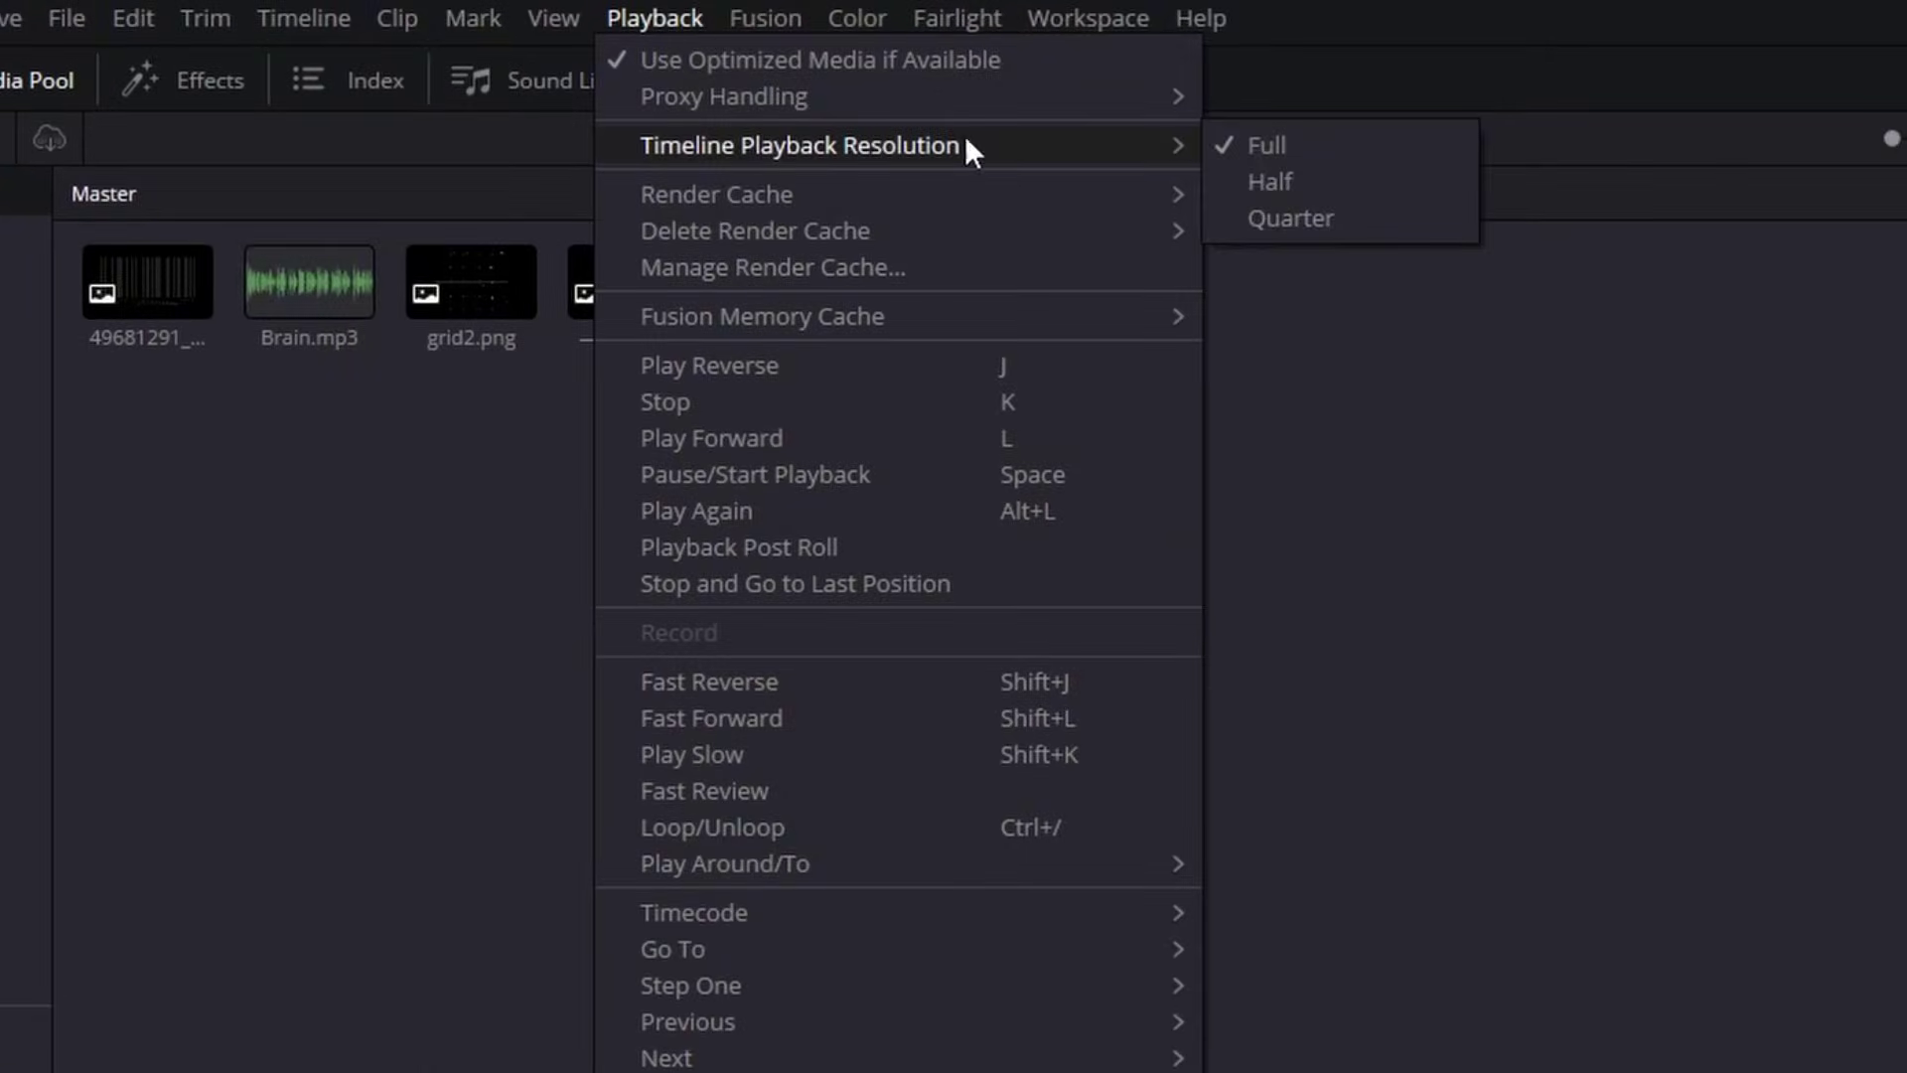
left_click(1273, 183)
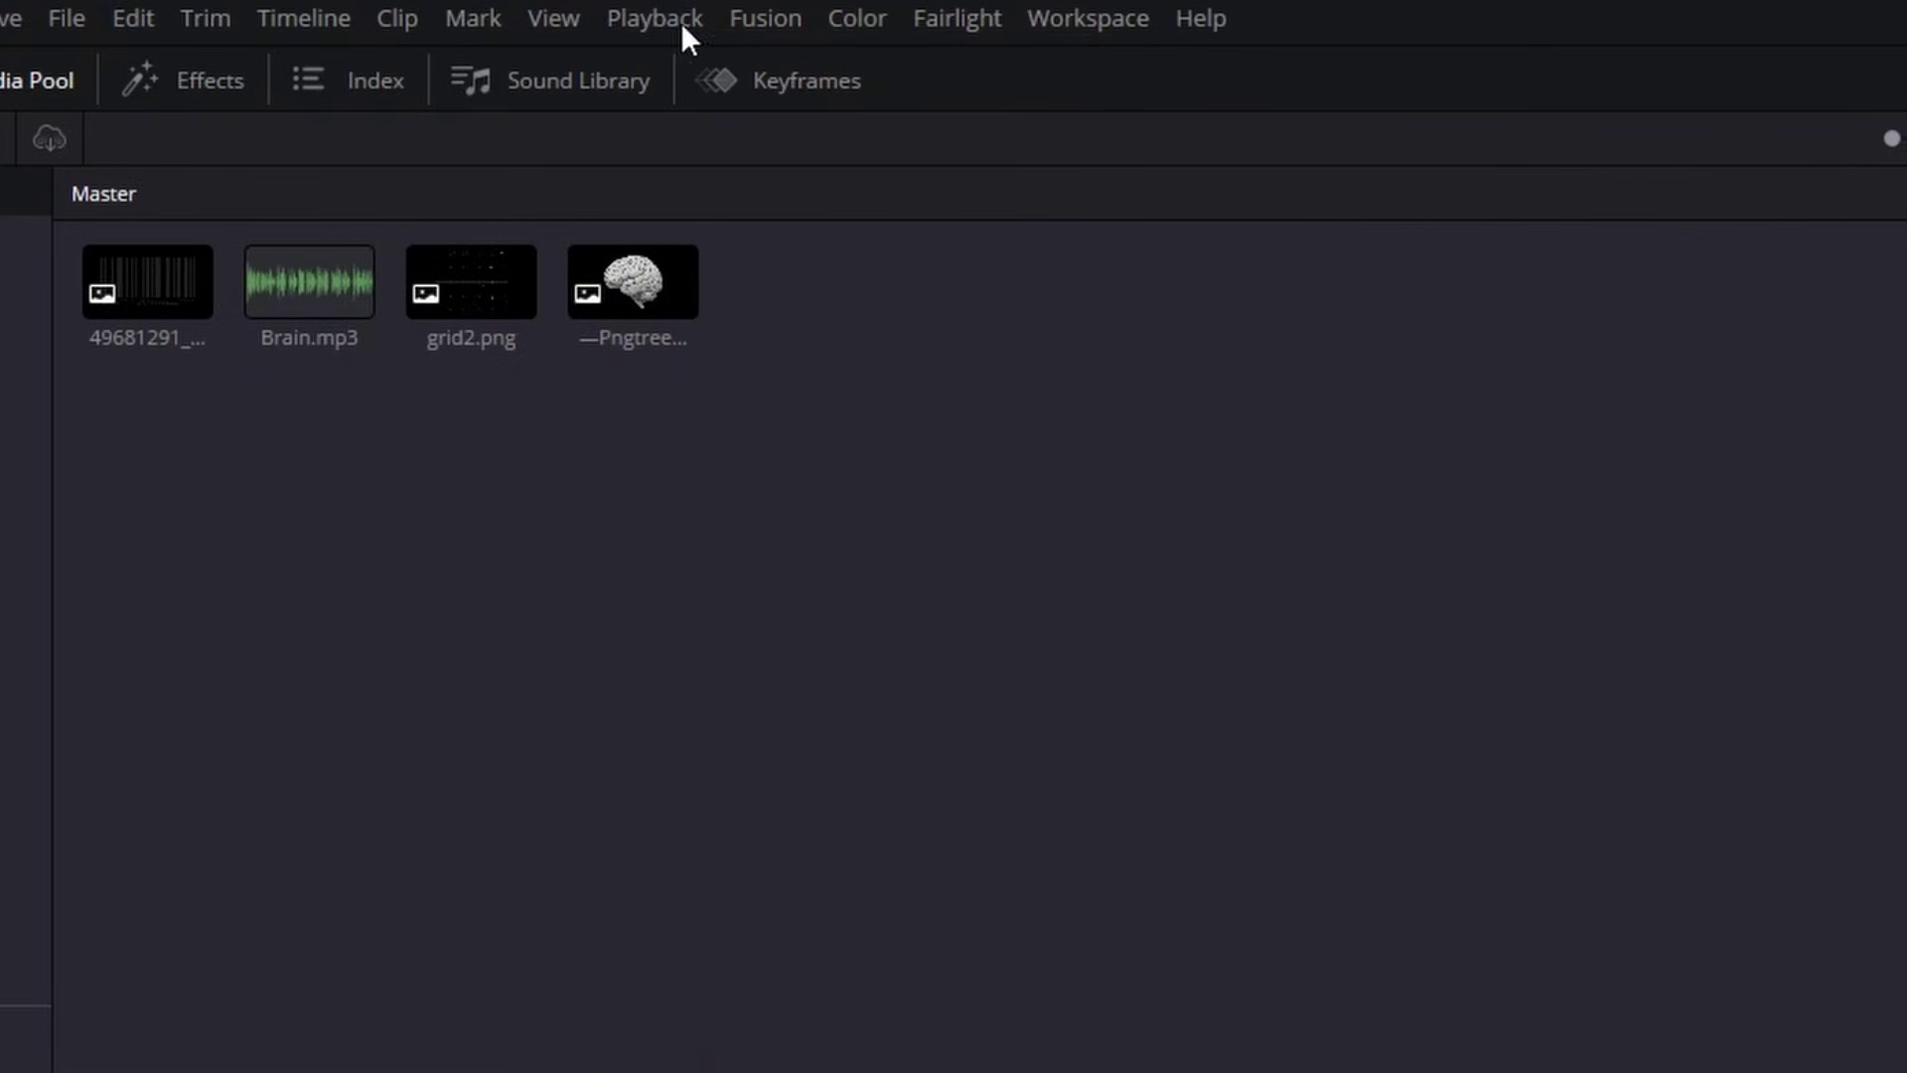
left_click(682, 20)
mouse_move(827, 189)
left_click(1265, 227)
Add Brain.mp3 to a new timeline and place a Solid Color generator on V1 at its start
left_click_drag(314, 276, 223, 924)
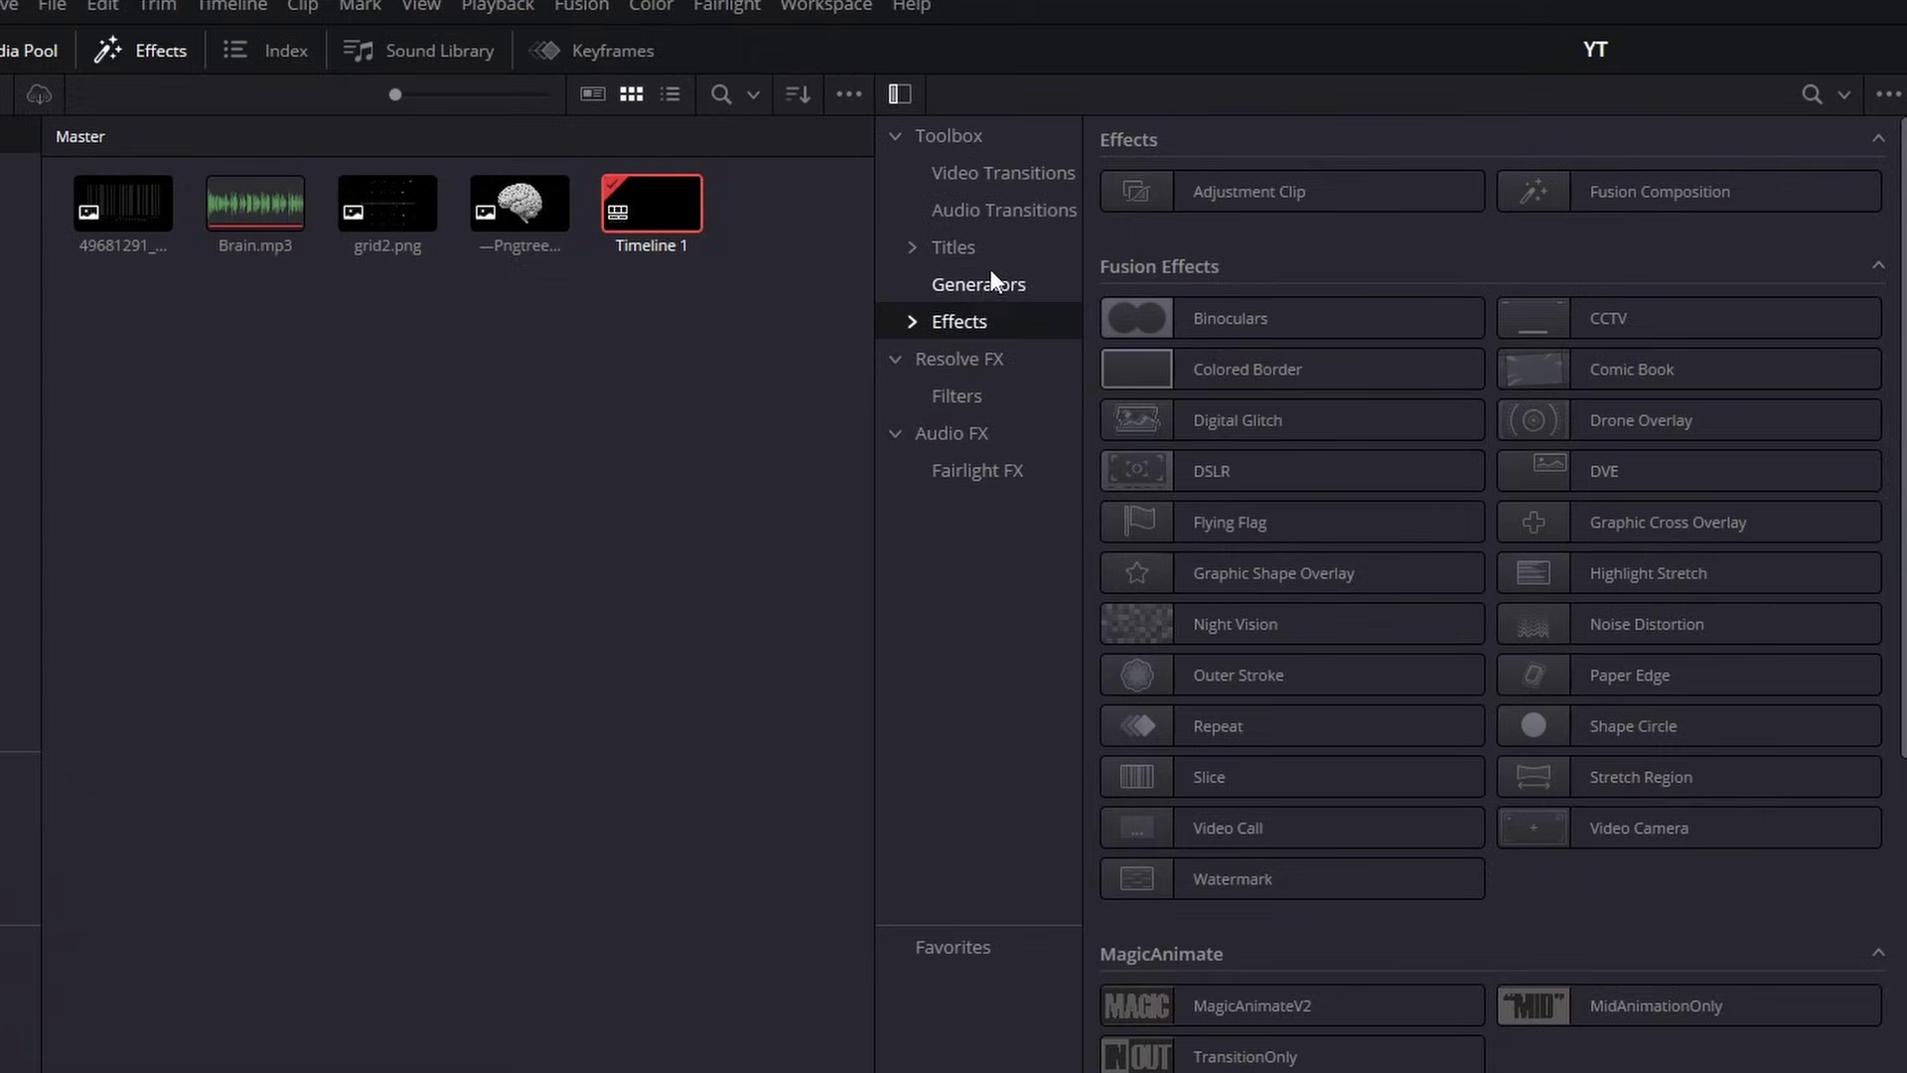
left_click(967, 283)
left_click_drag(1649, 384, 320, 1072)
left_click_drag(461, 827, 357, 872)
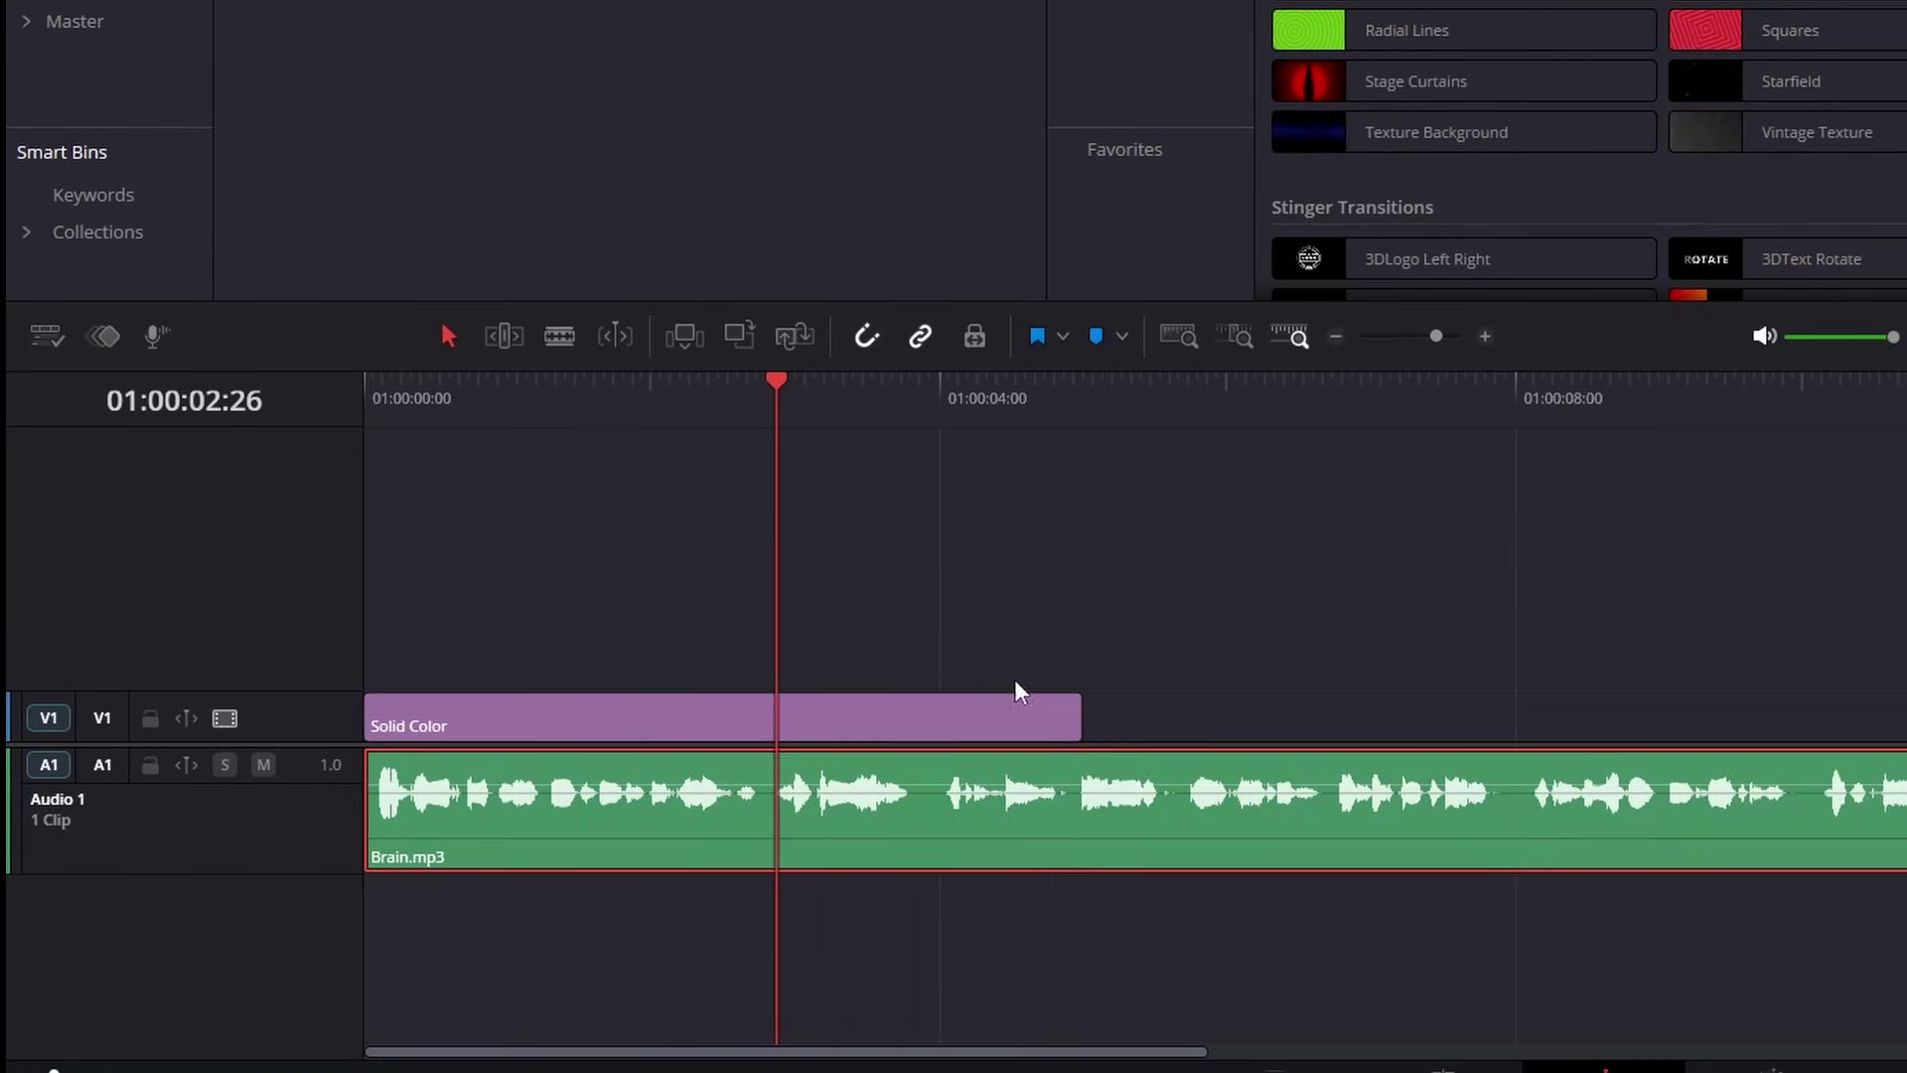
Trim the Solid Color clip to end at 01:00:02:26 and change its color to a light off-white
left_click(1031, 862)
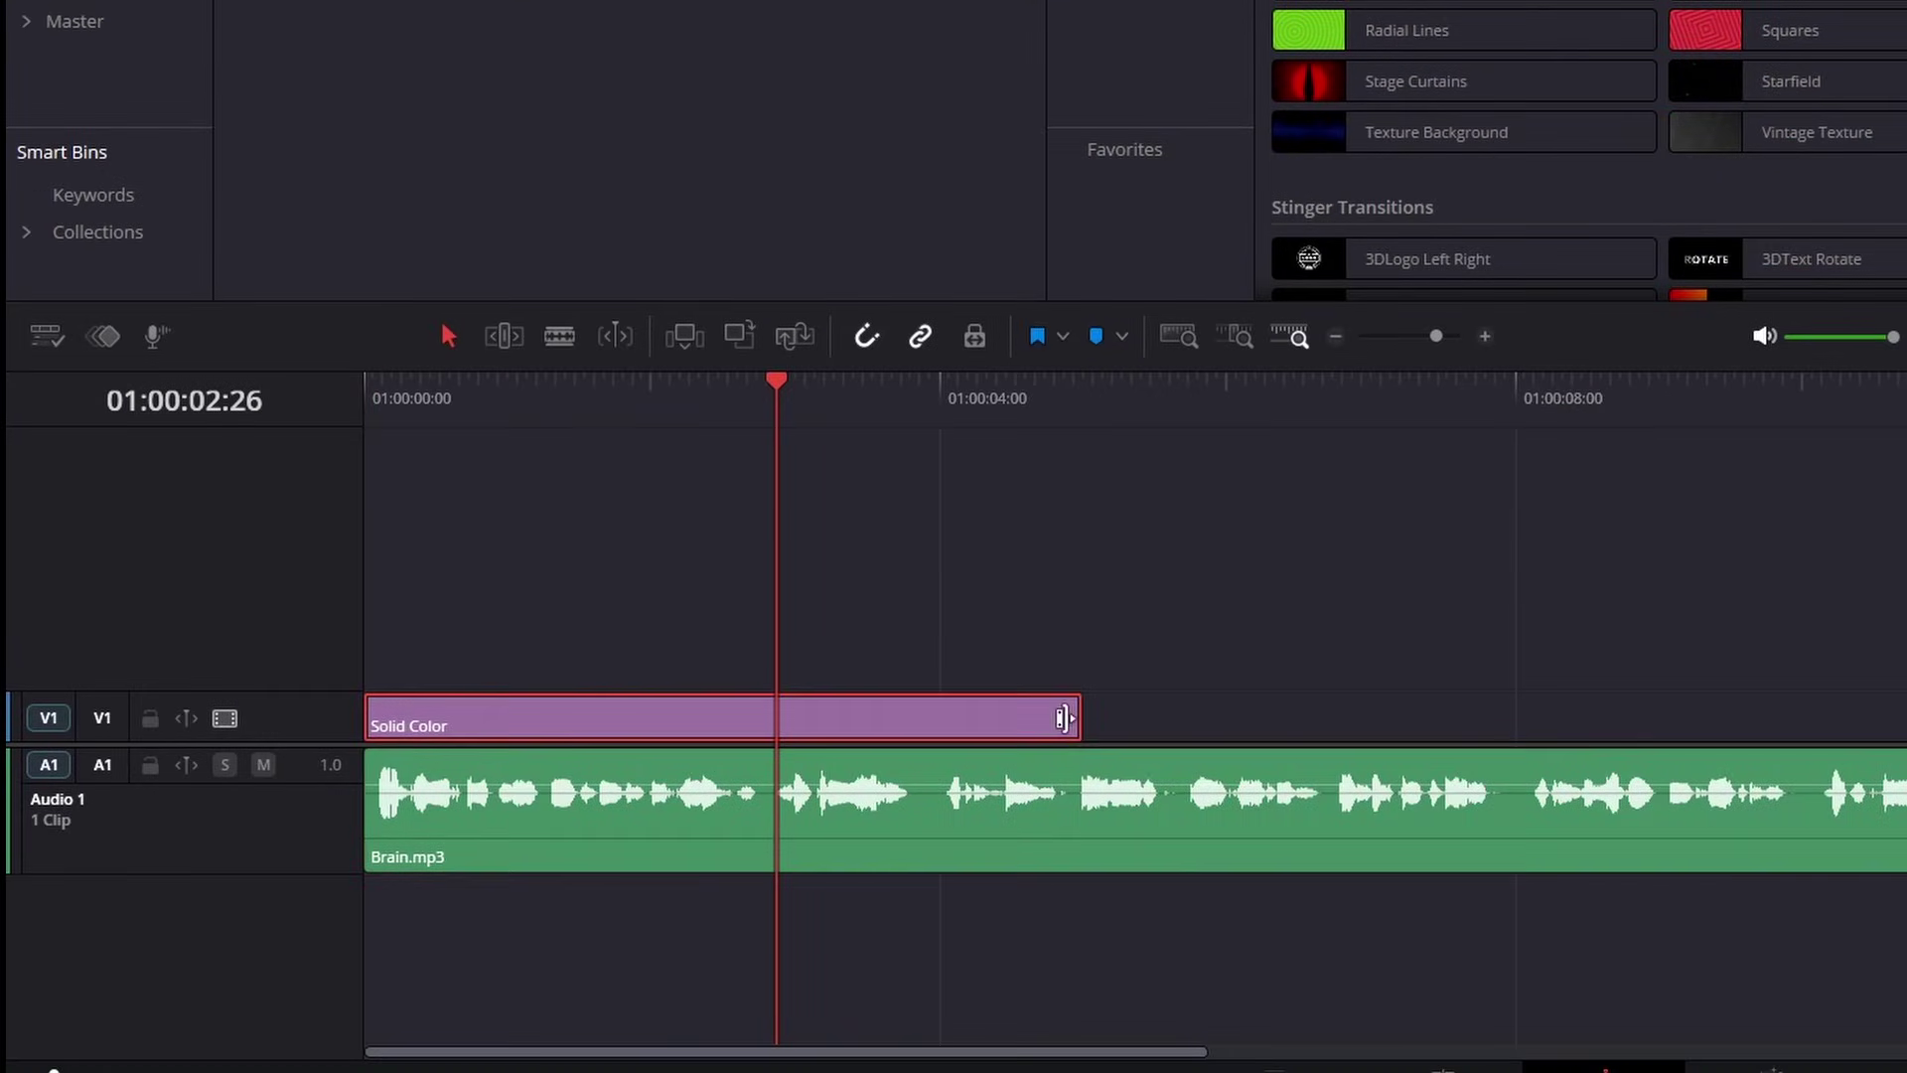
left_click_drag(1082, 719, 772, 717)
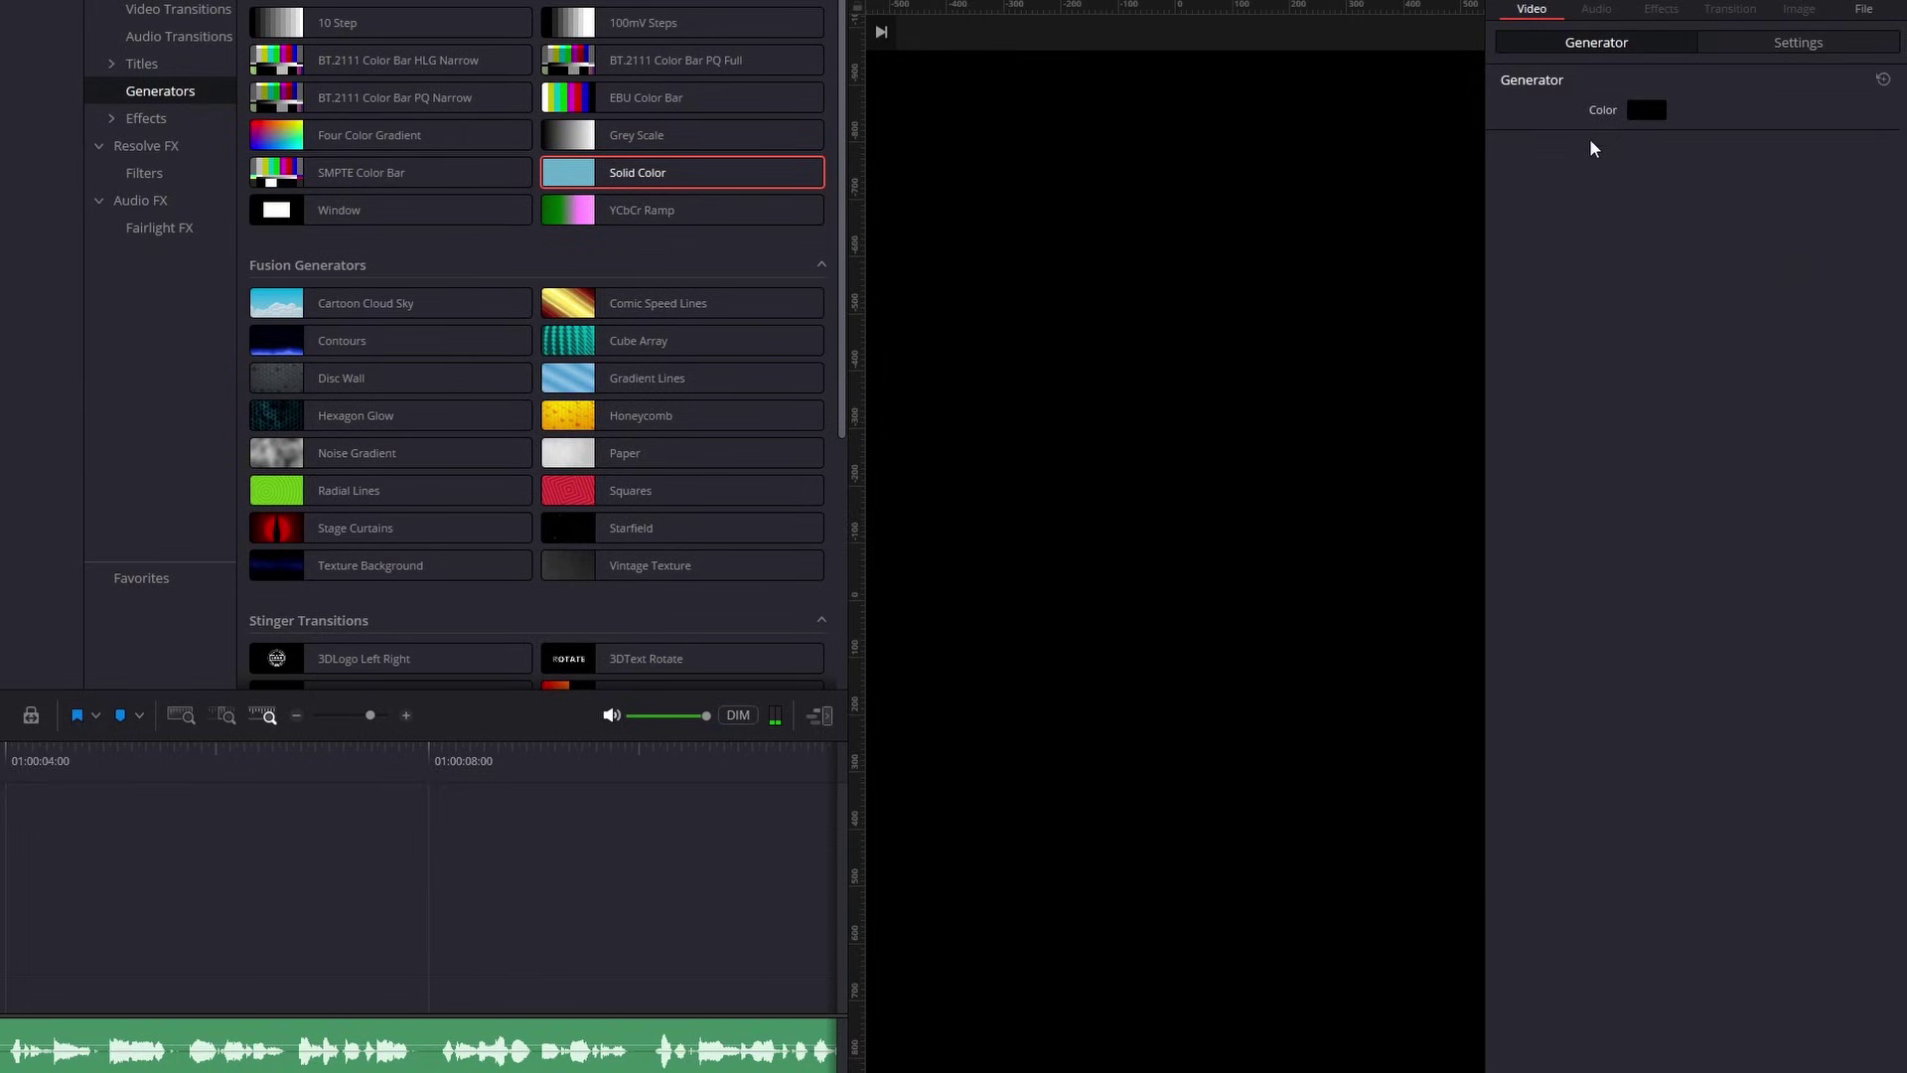
left_click(1647, 109)
mouse_move(822, 452)
left_mouse_down()
mouse_move(837, 405)
mouse_move(830, 433)
left_mouse_up()
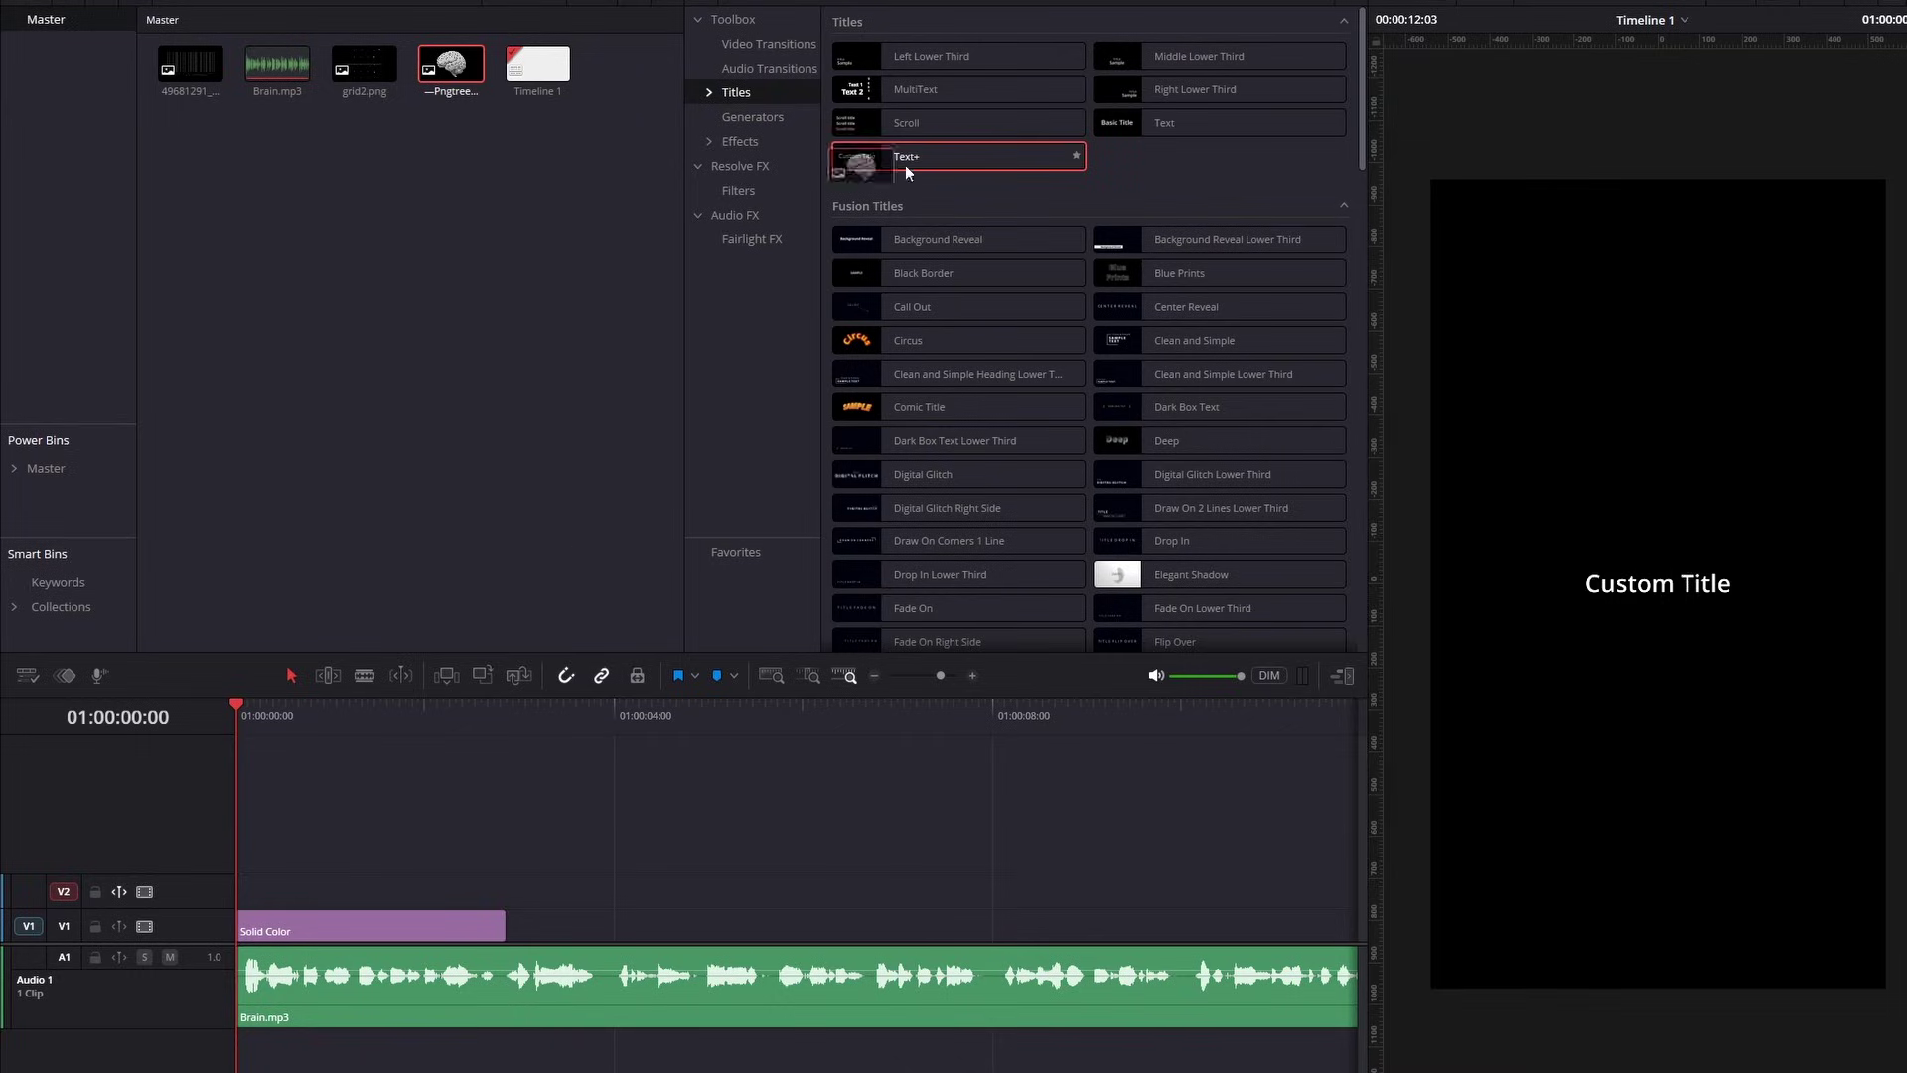
Add a Text+ title on V2 above the Solid Color clip, reading "Our" in Medium weight
left_click_drag(958, 156, 308, 862)
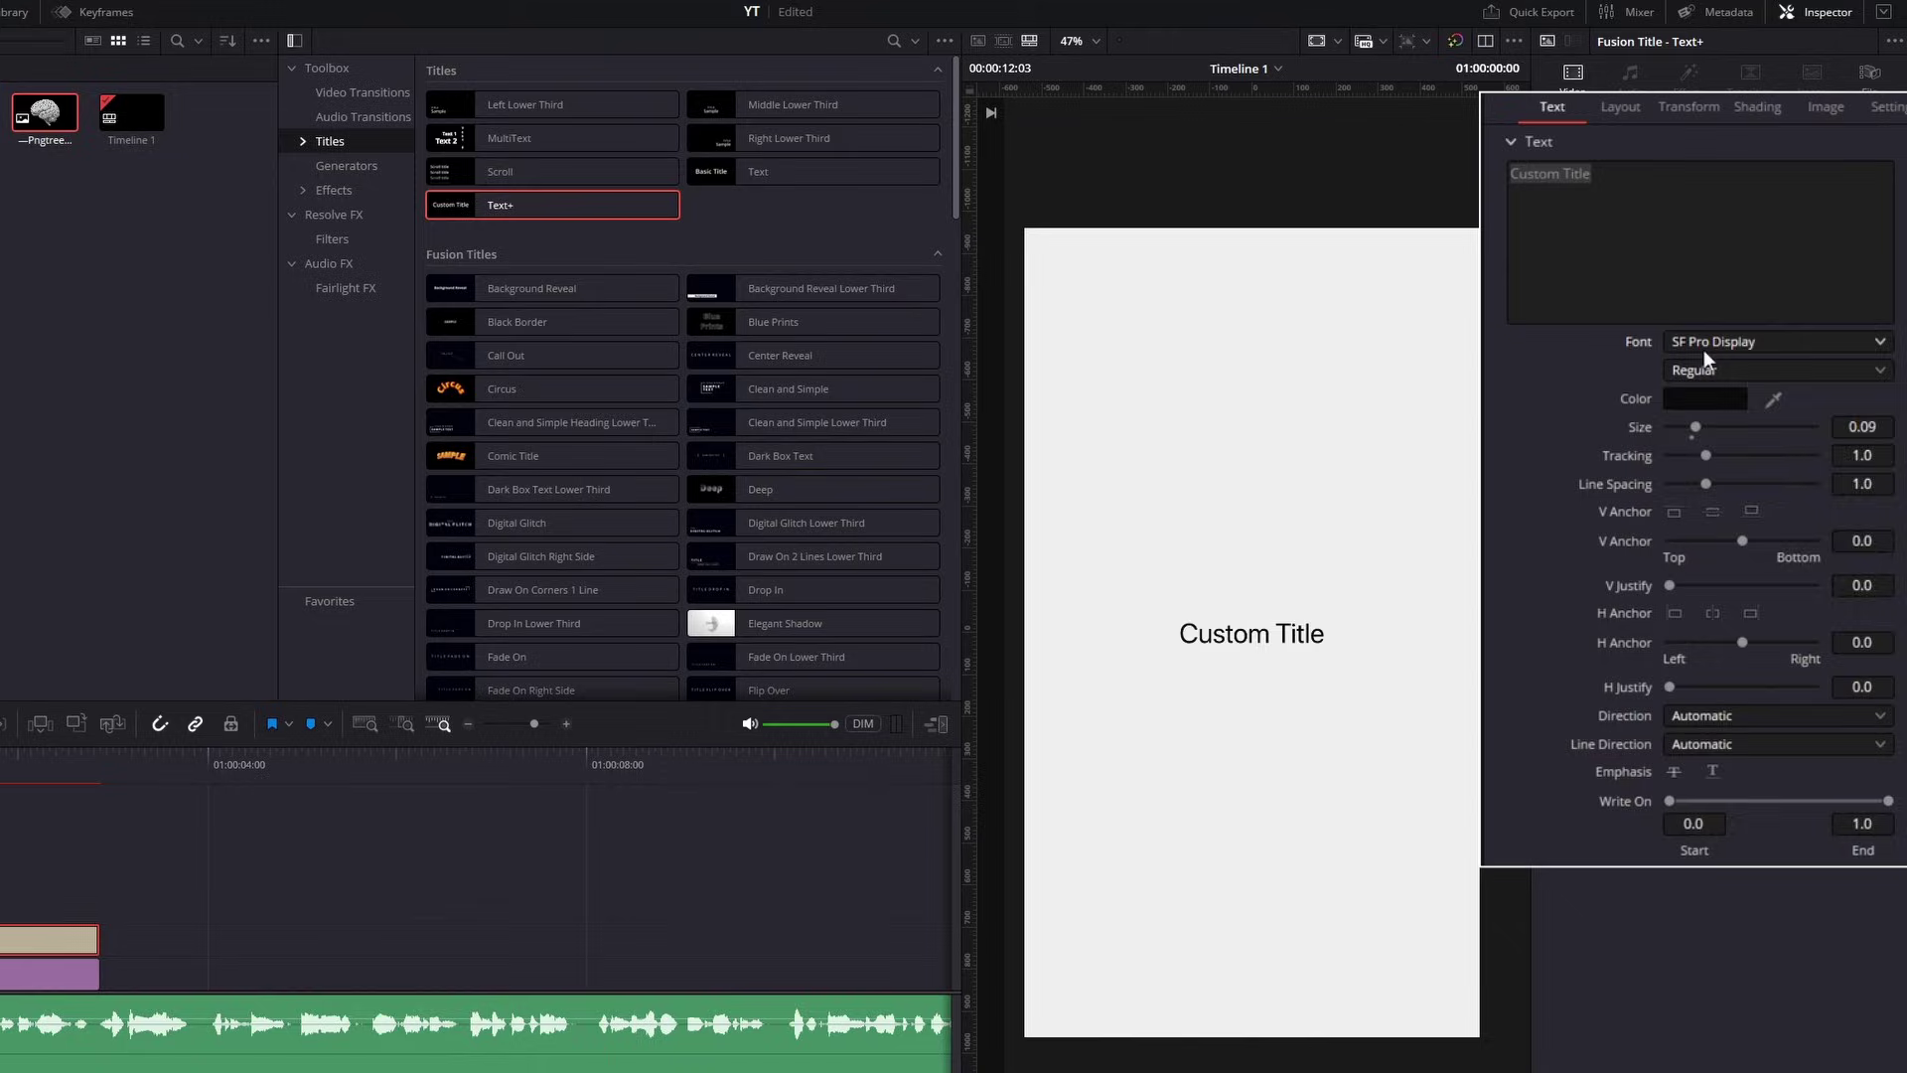
left_click(1764, 392)
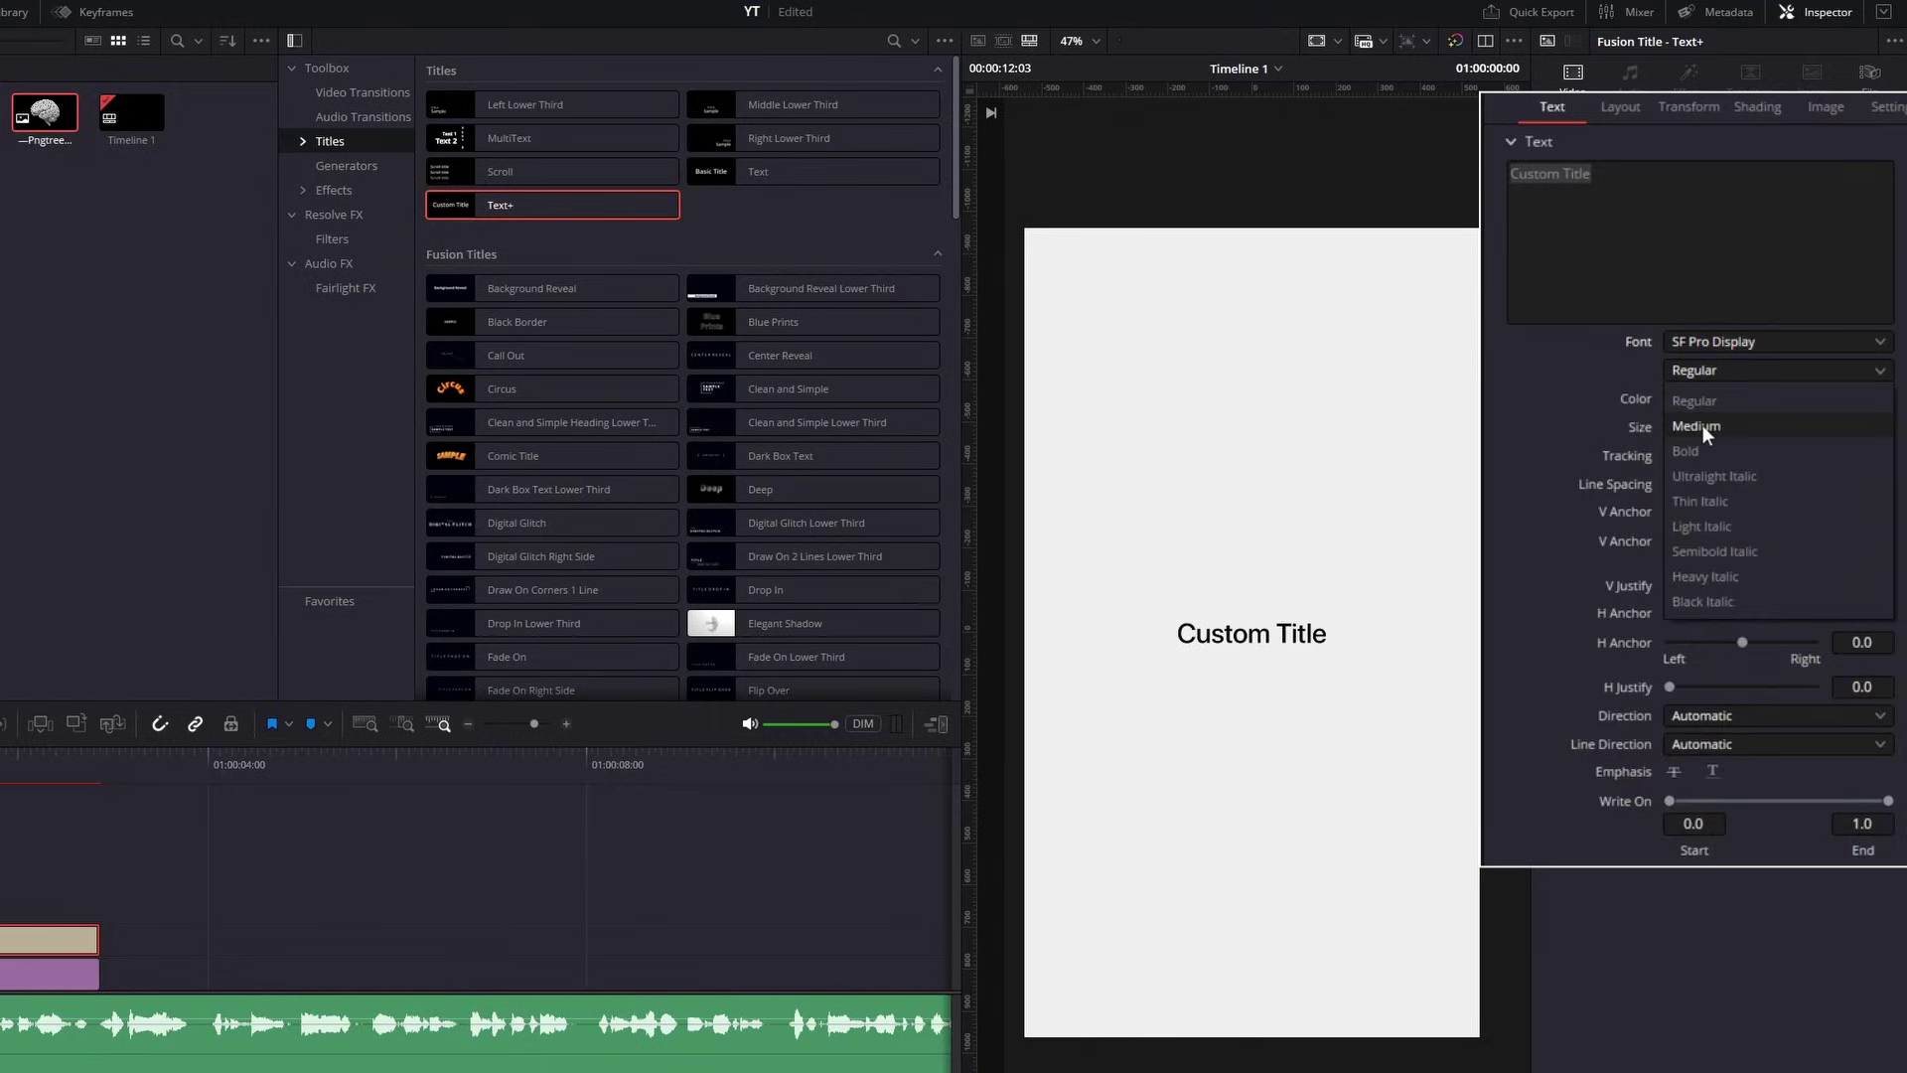
left_click(1702, 432)
left_click(1662, 212)
type("Our")
Reduce the "Our" title to a size of 0.0744 and move it toward the upper left of the frame
left_click(1887, 426)
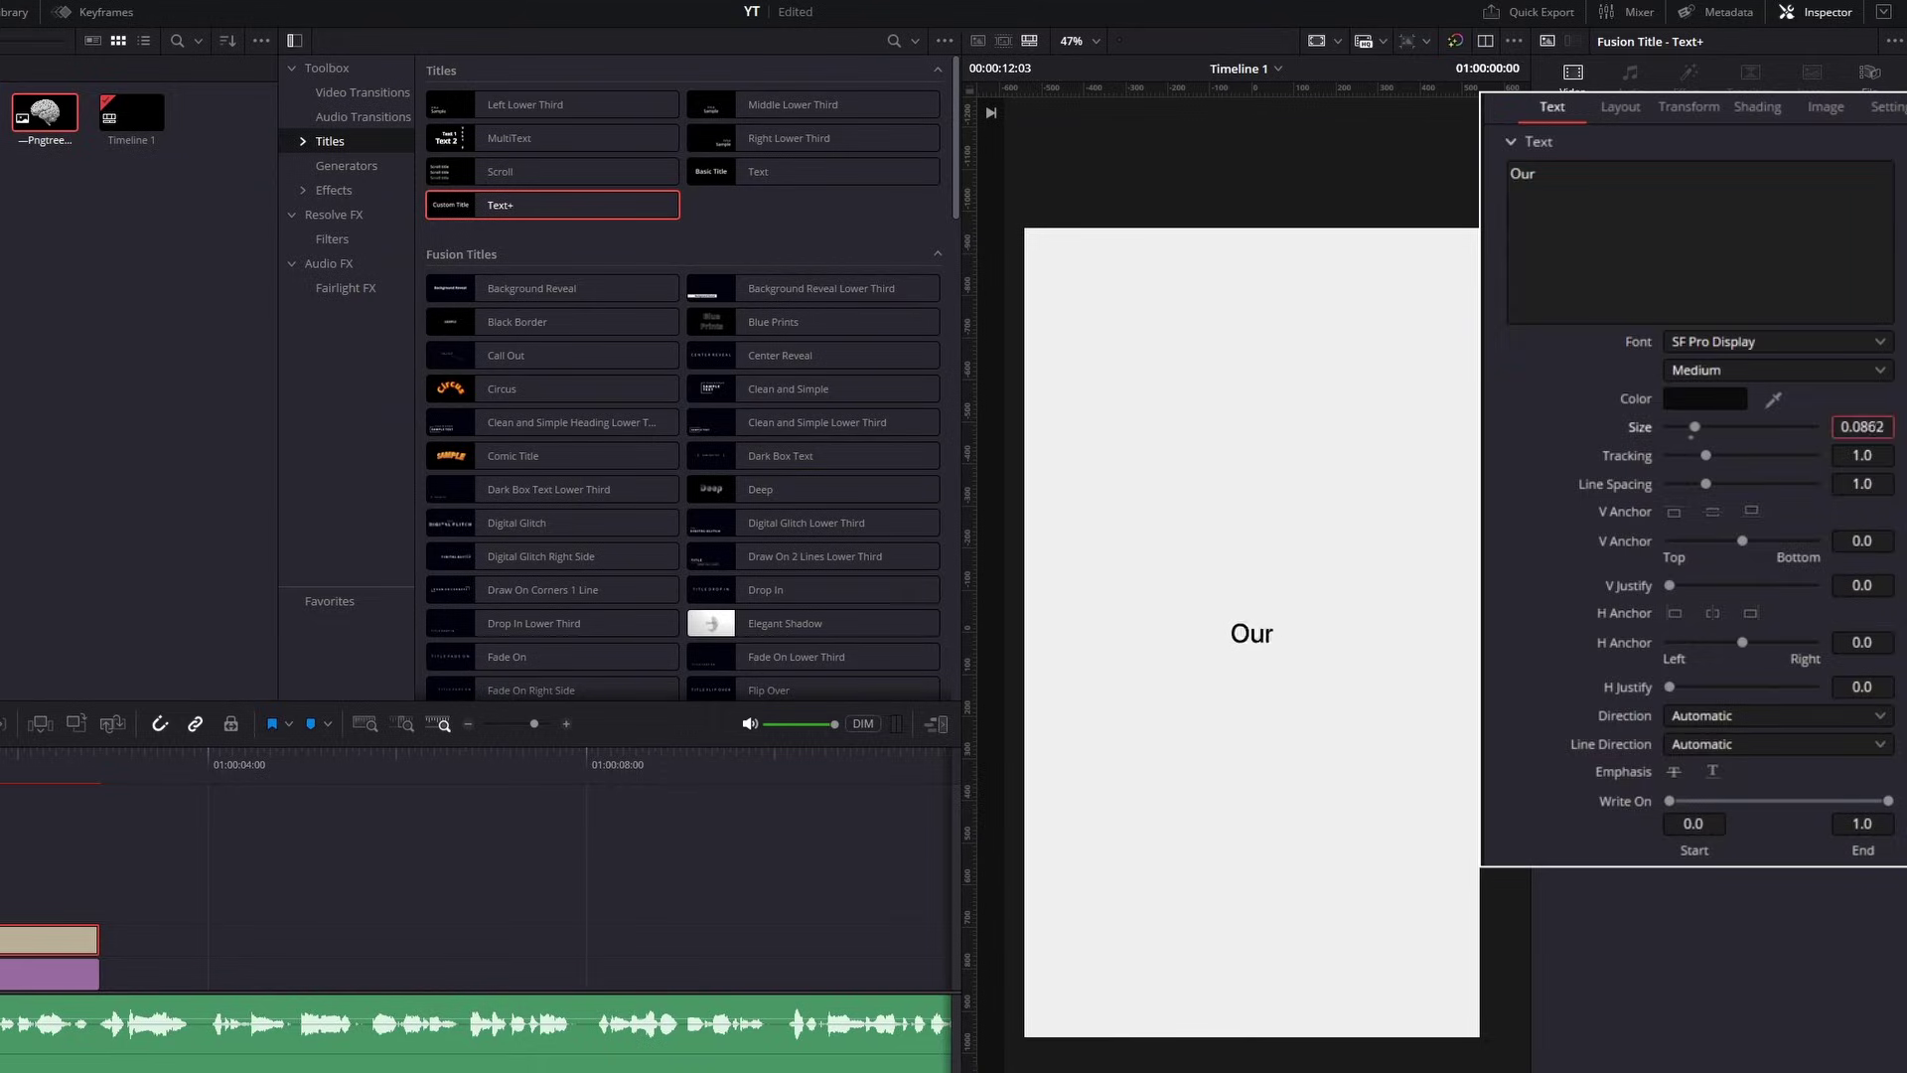
left_click_drag(1889, 427, 1895, 427)
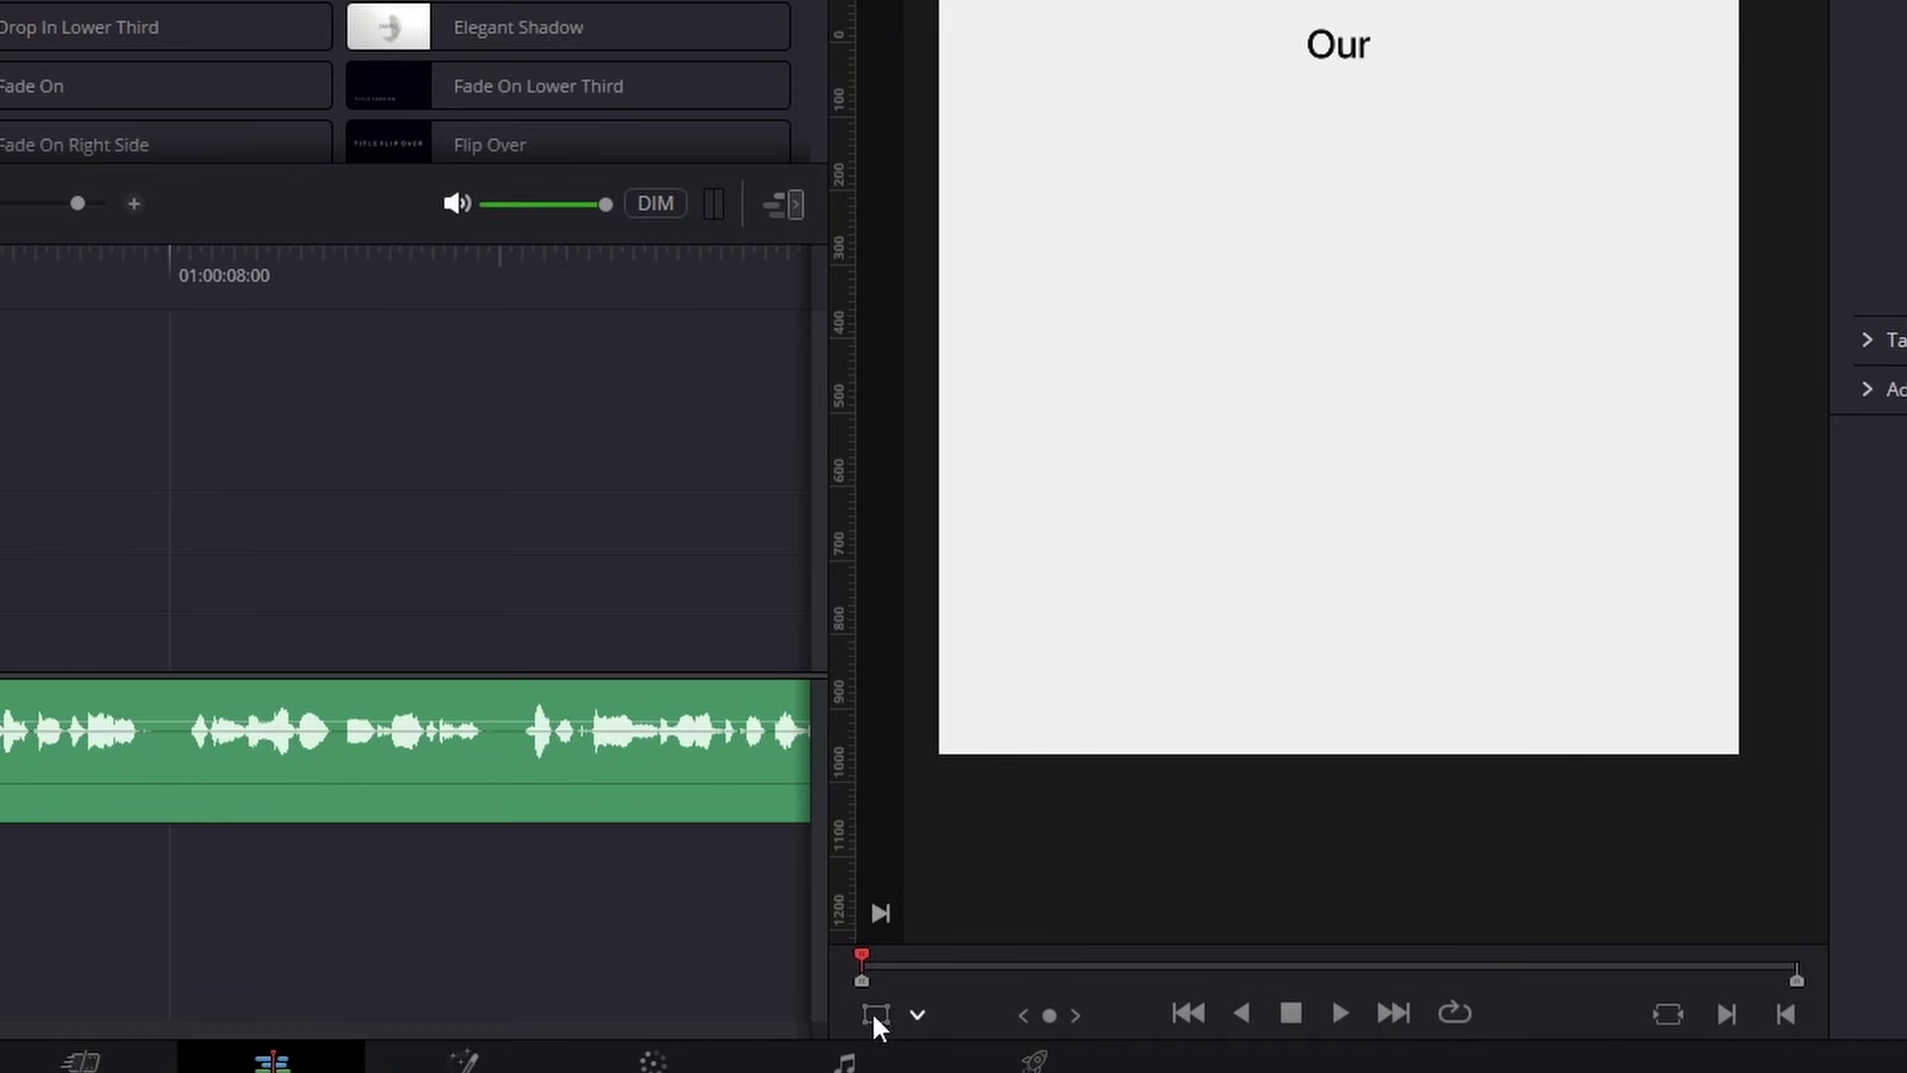
left_click(866, 1017)
left_click_drag(1370, 74, 1158, 516)
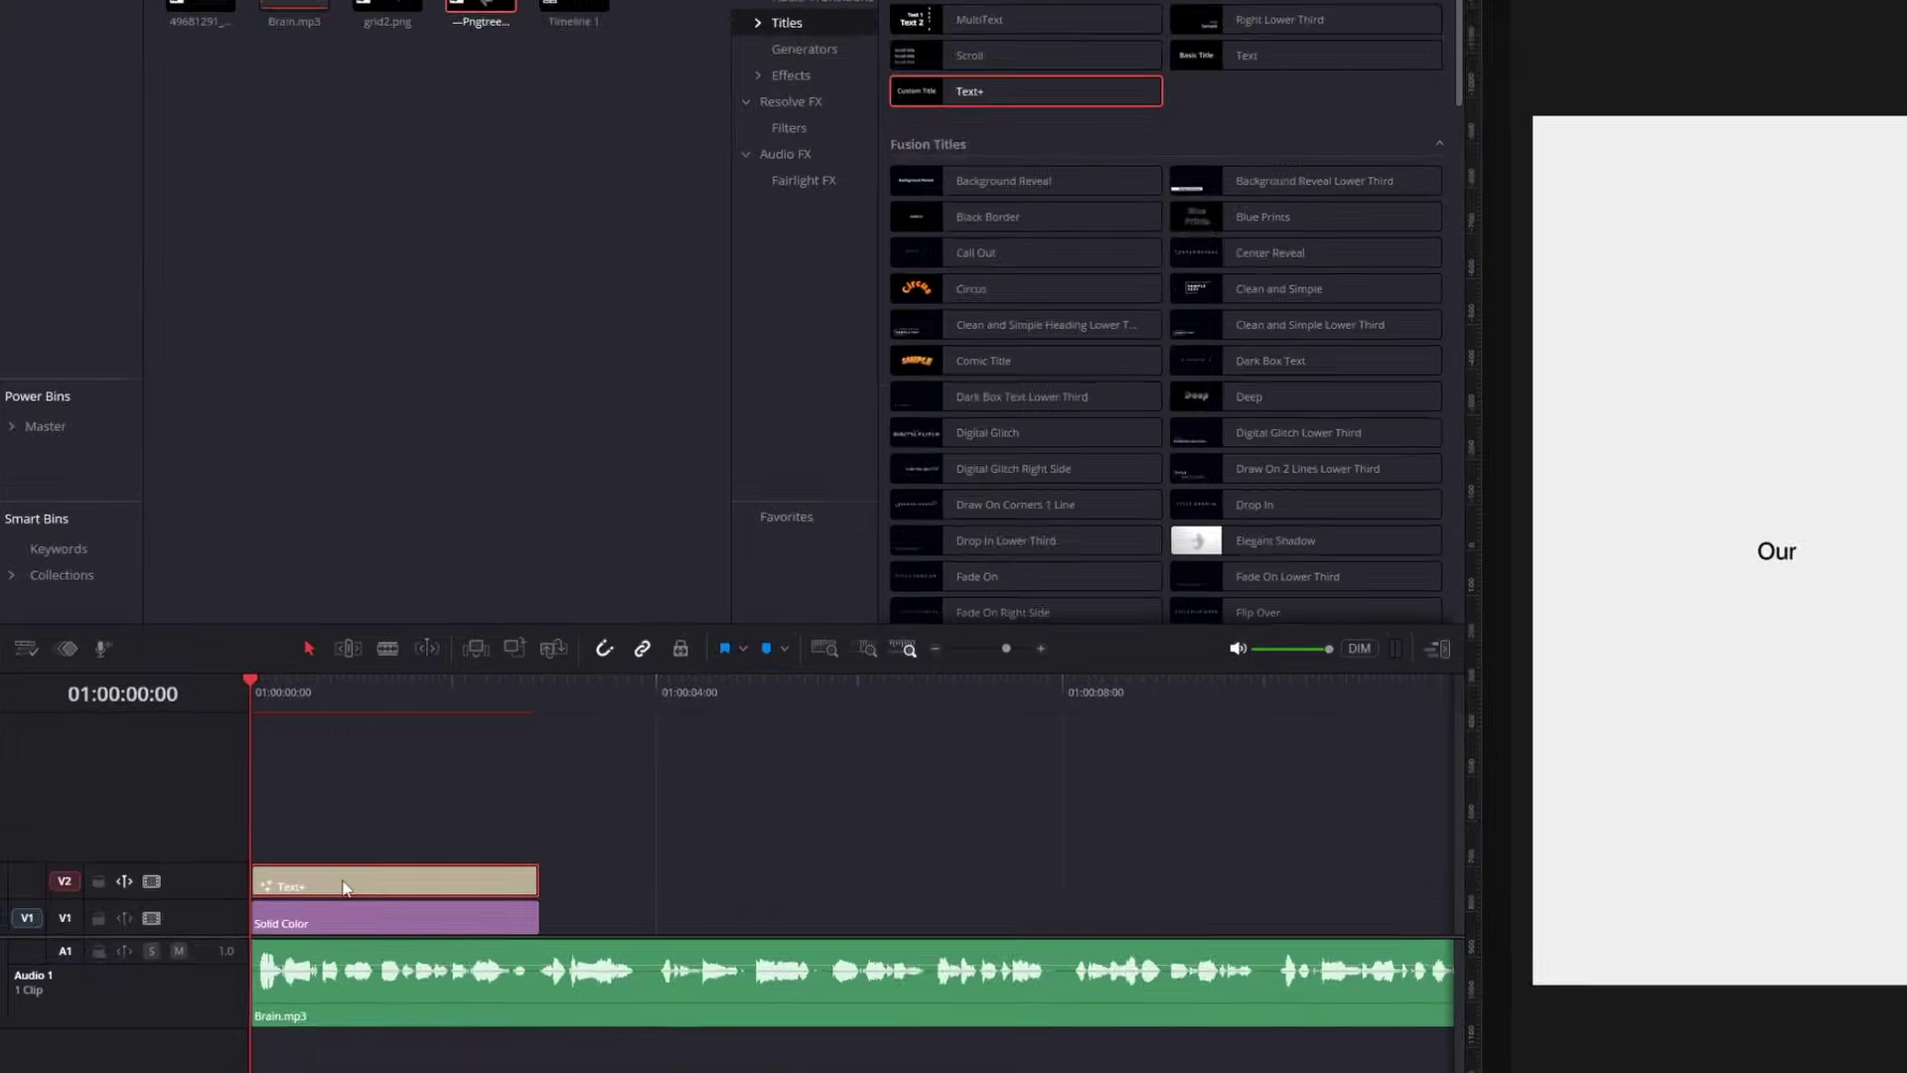
Duplicate the title onto V3, change its text to "brain", and set it to Bold at a size of about 0.4434
left_click_drag(341, 885, 342, 827)
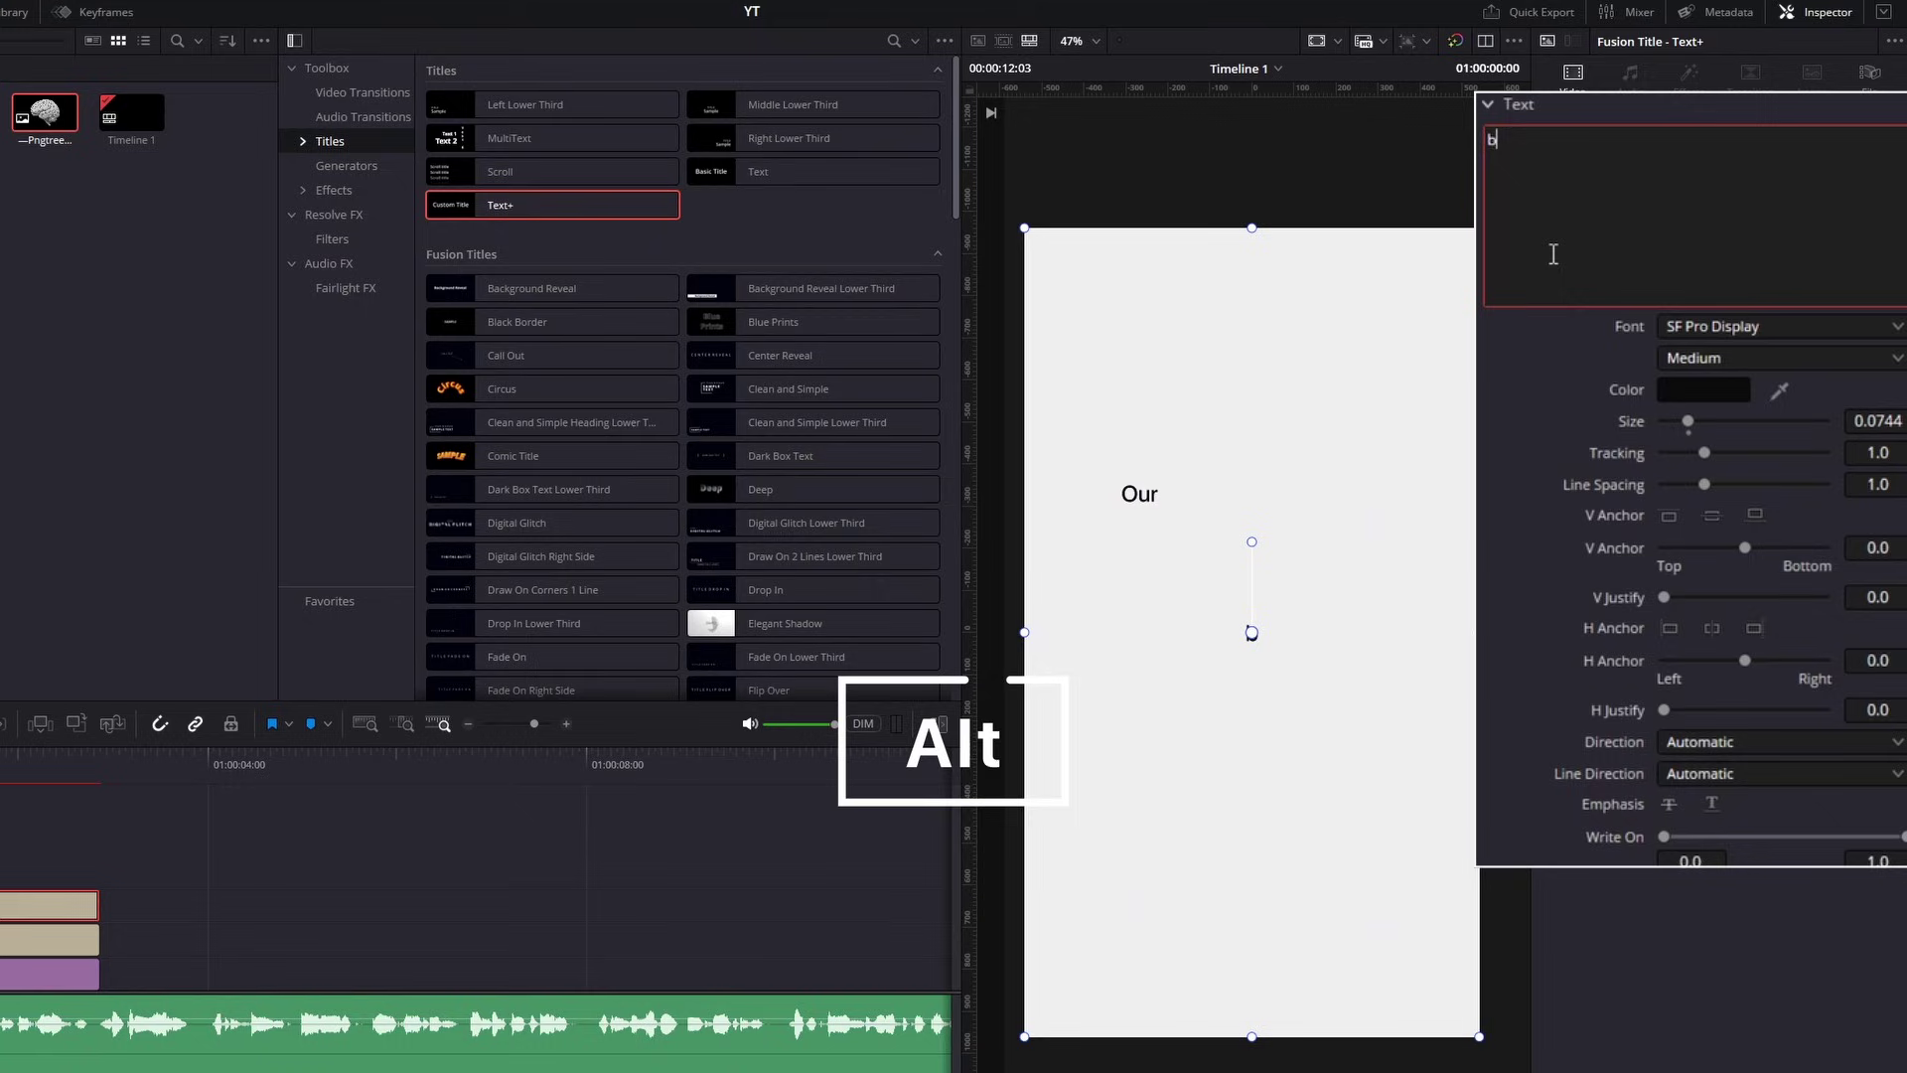
type("rain")
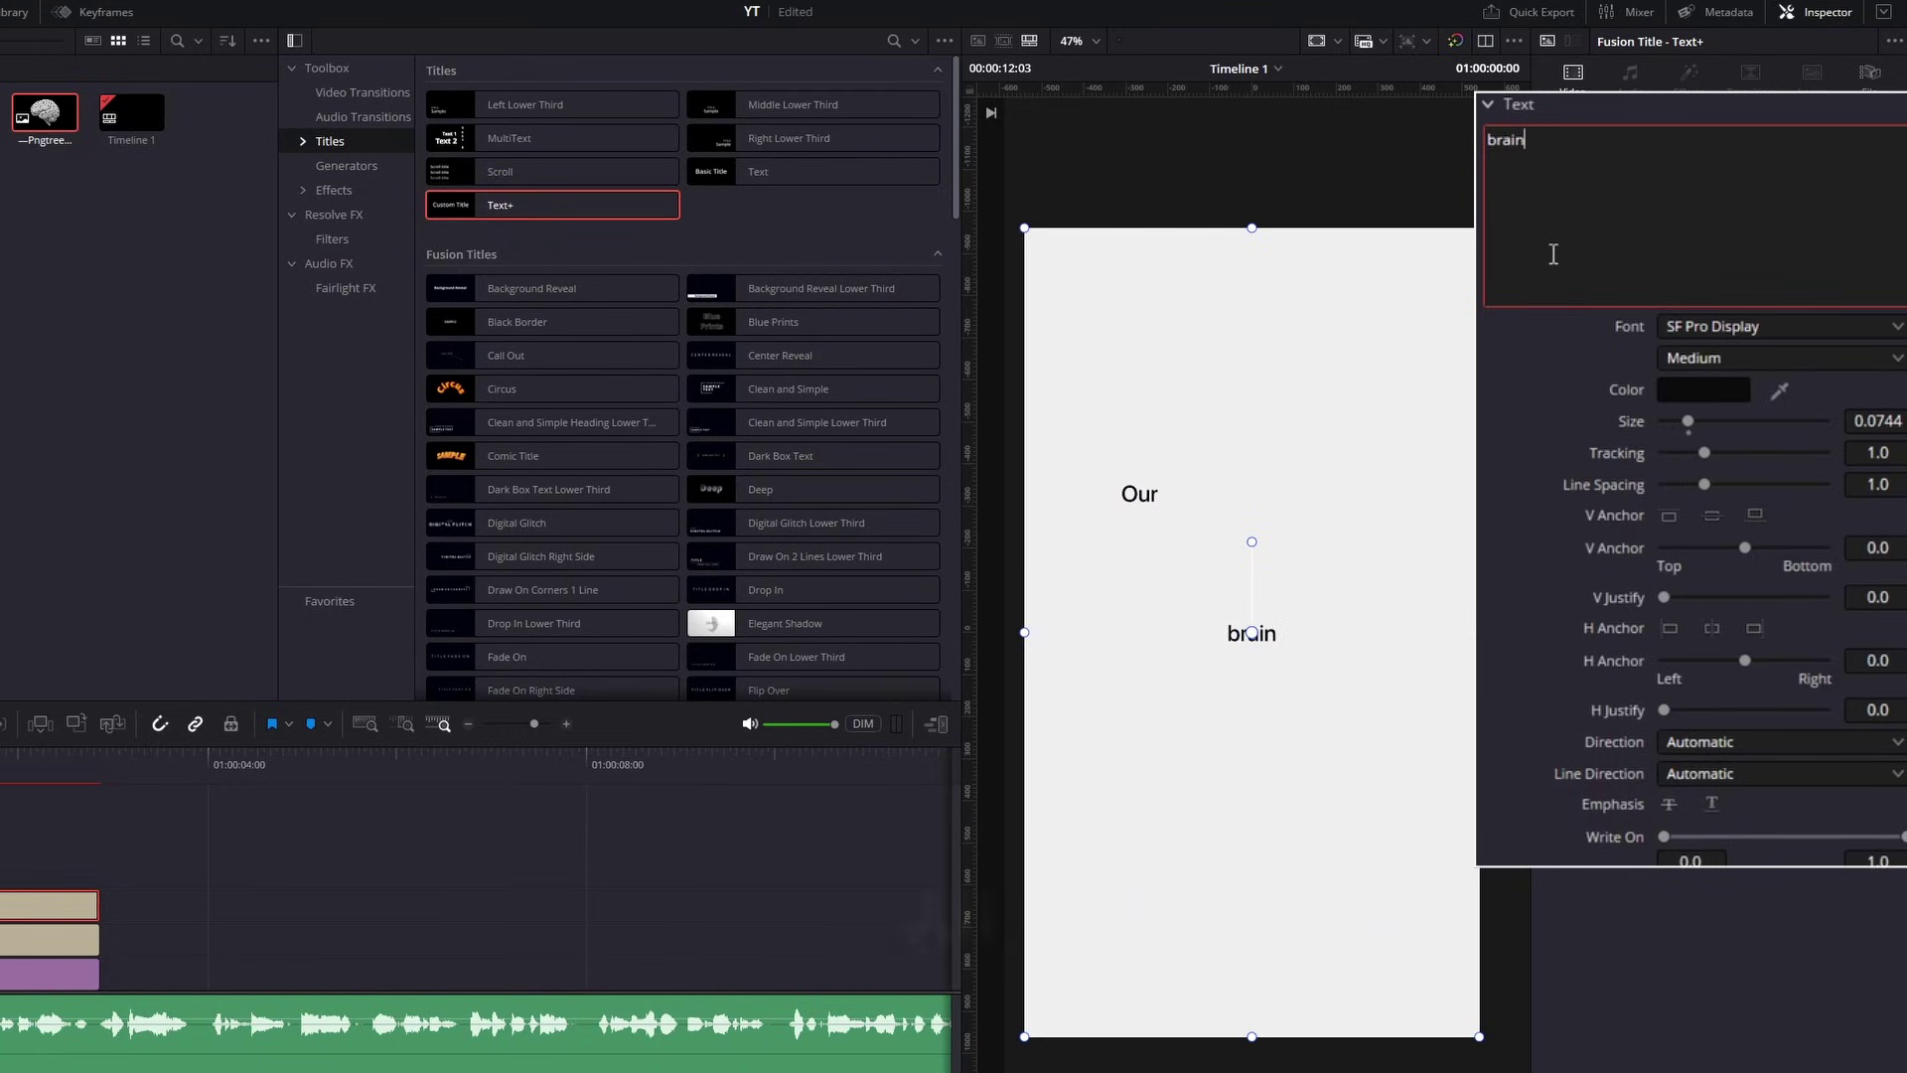
left_click(1748, 358)
left_click(1696, 449)
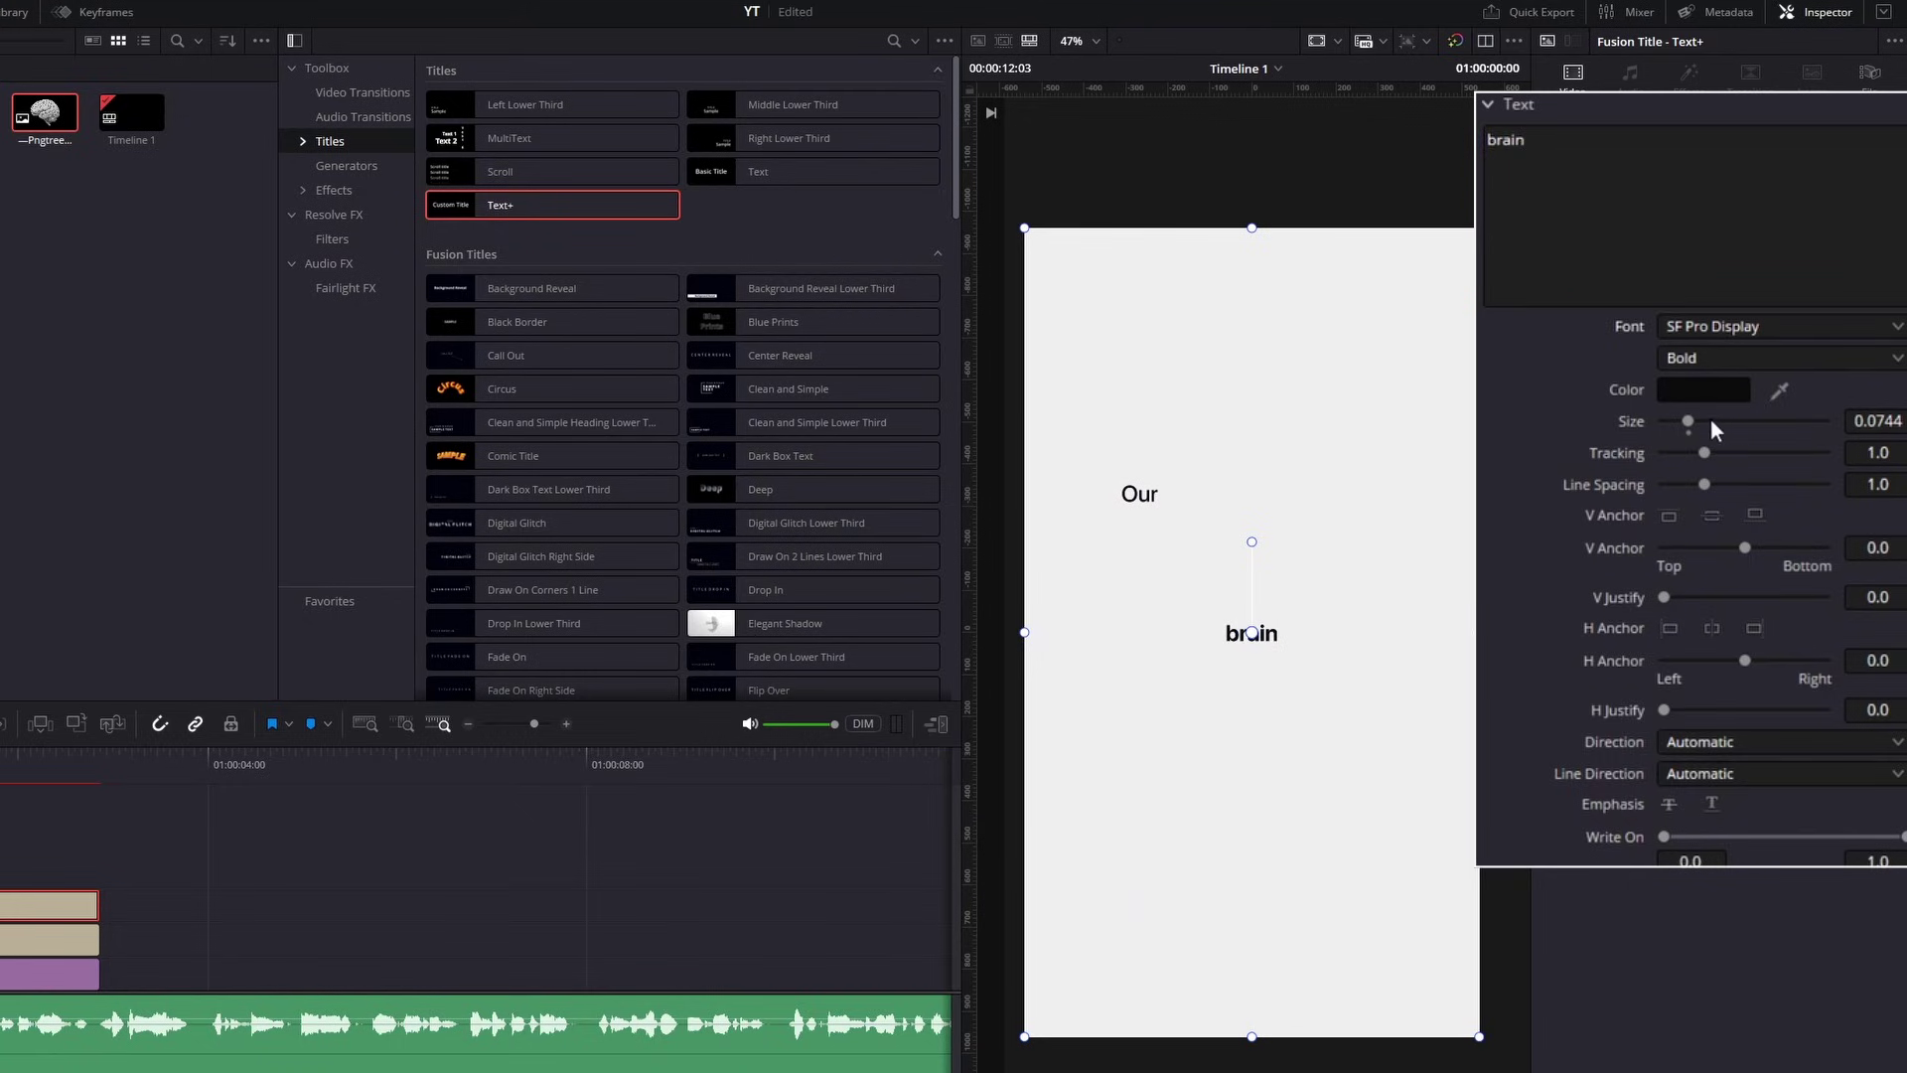
left_click_drag(1711, 419, 1809, 423)
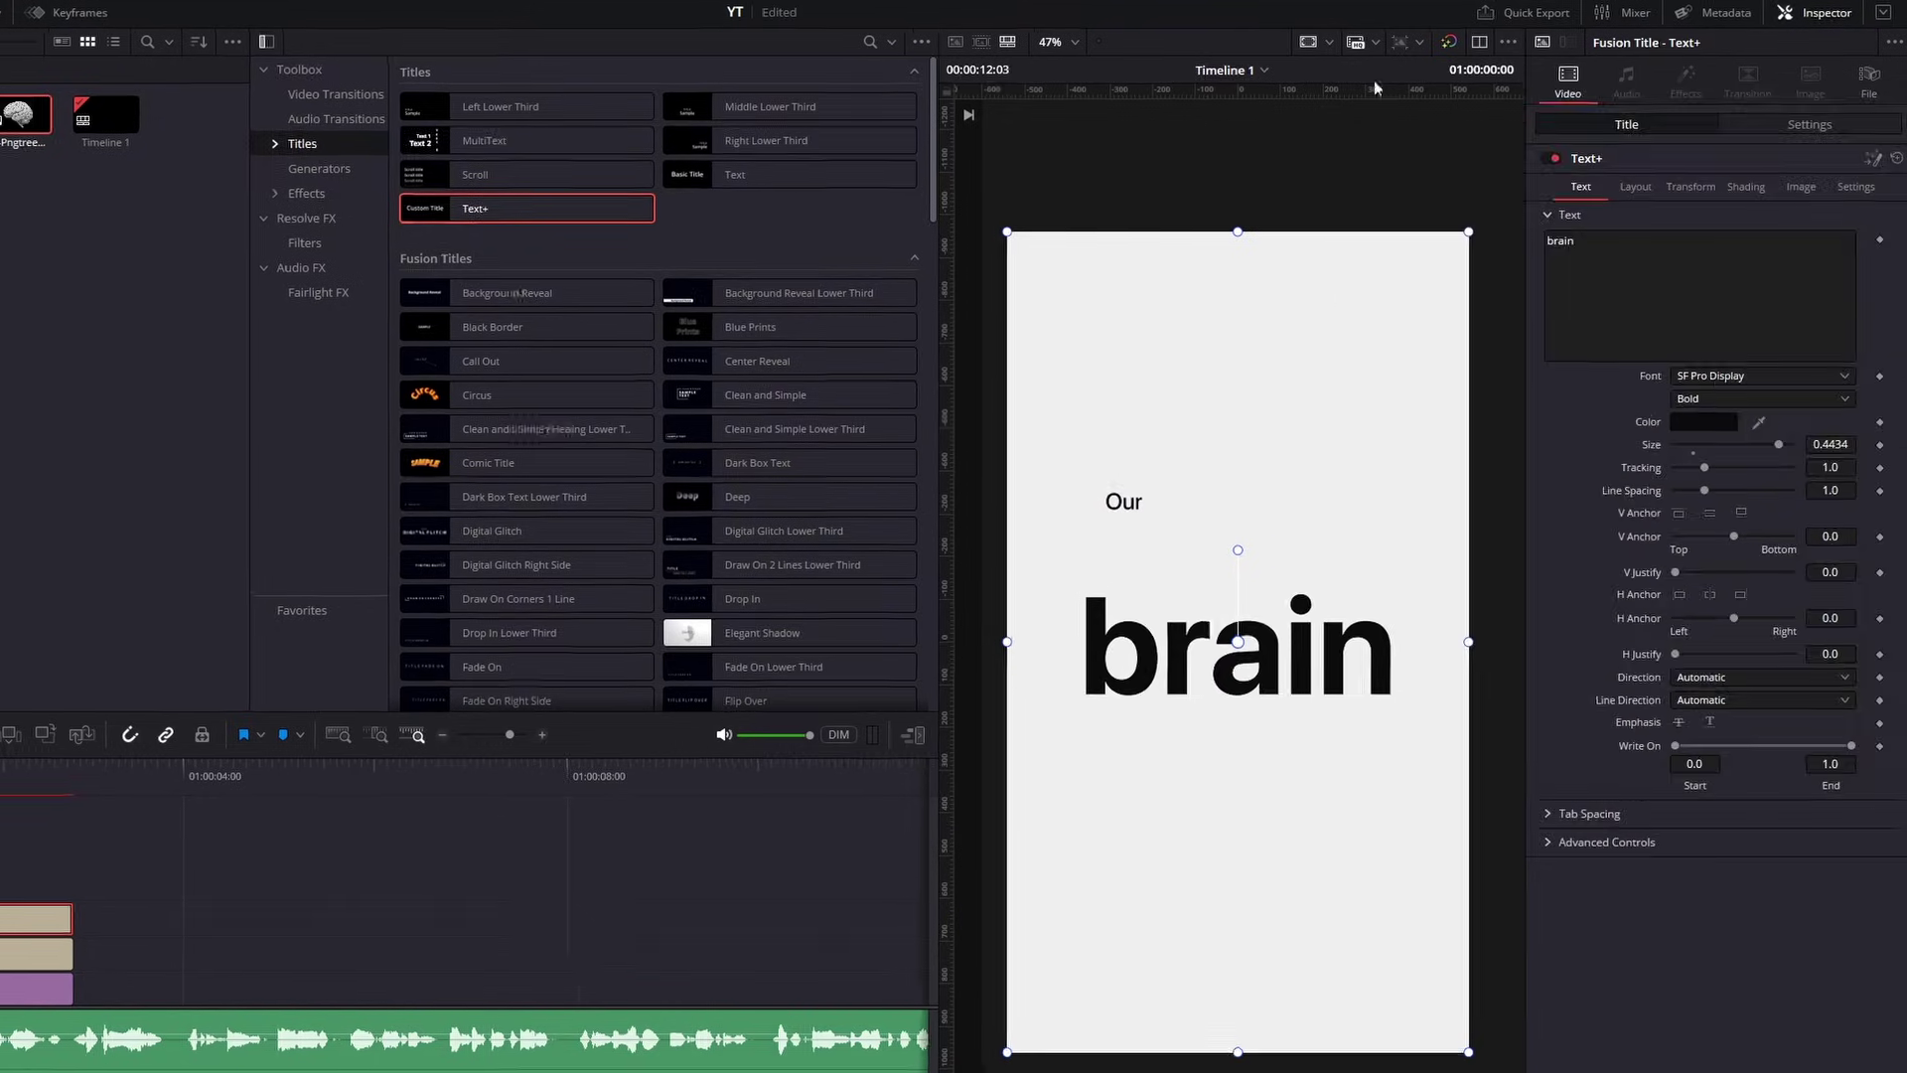
Show the viewer rulers and place vertical and horizontal guides through the center of the frame at 0
left_click(1337, 41)
left_click(1313, 362)
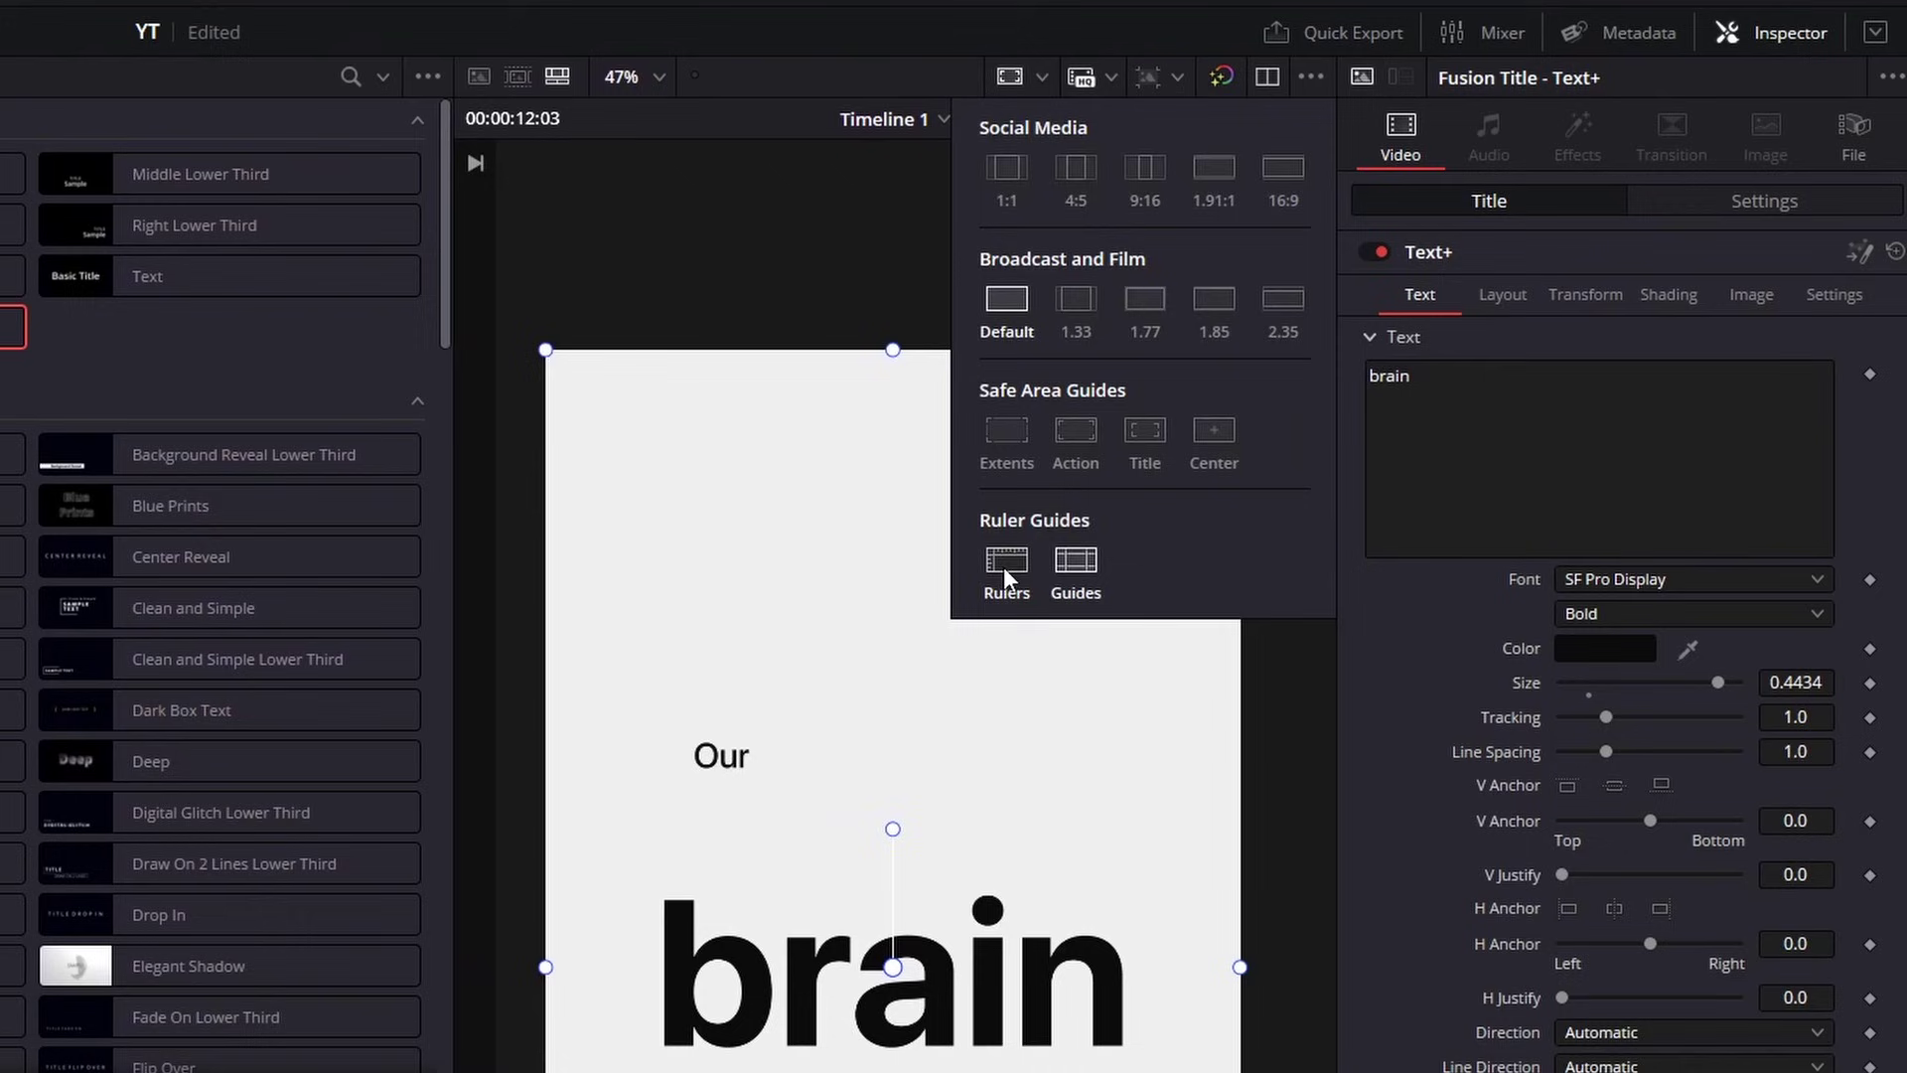
left_click(1005, 568)
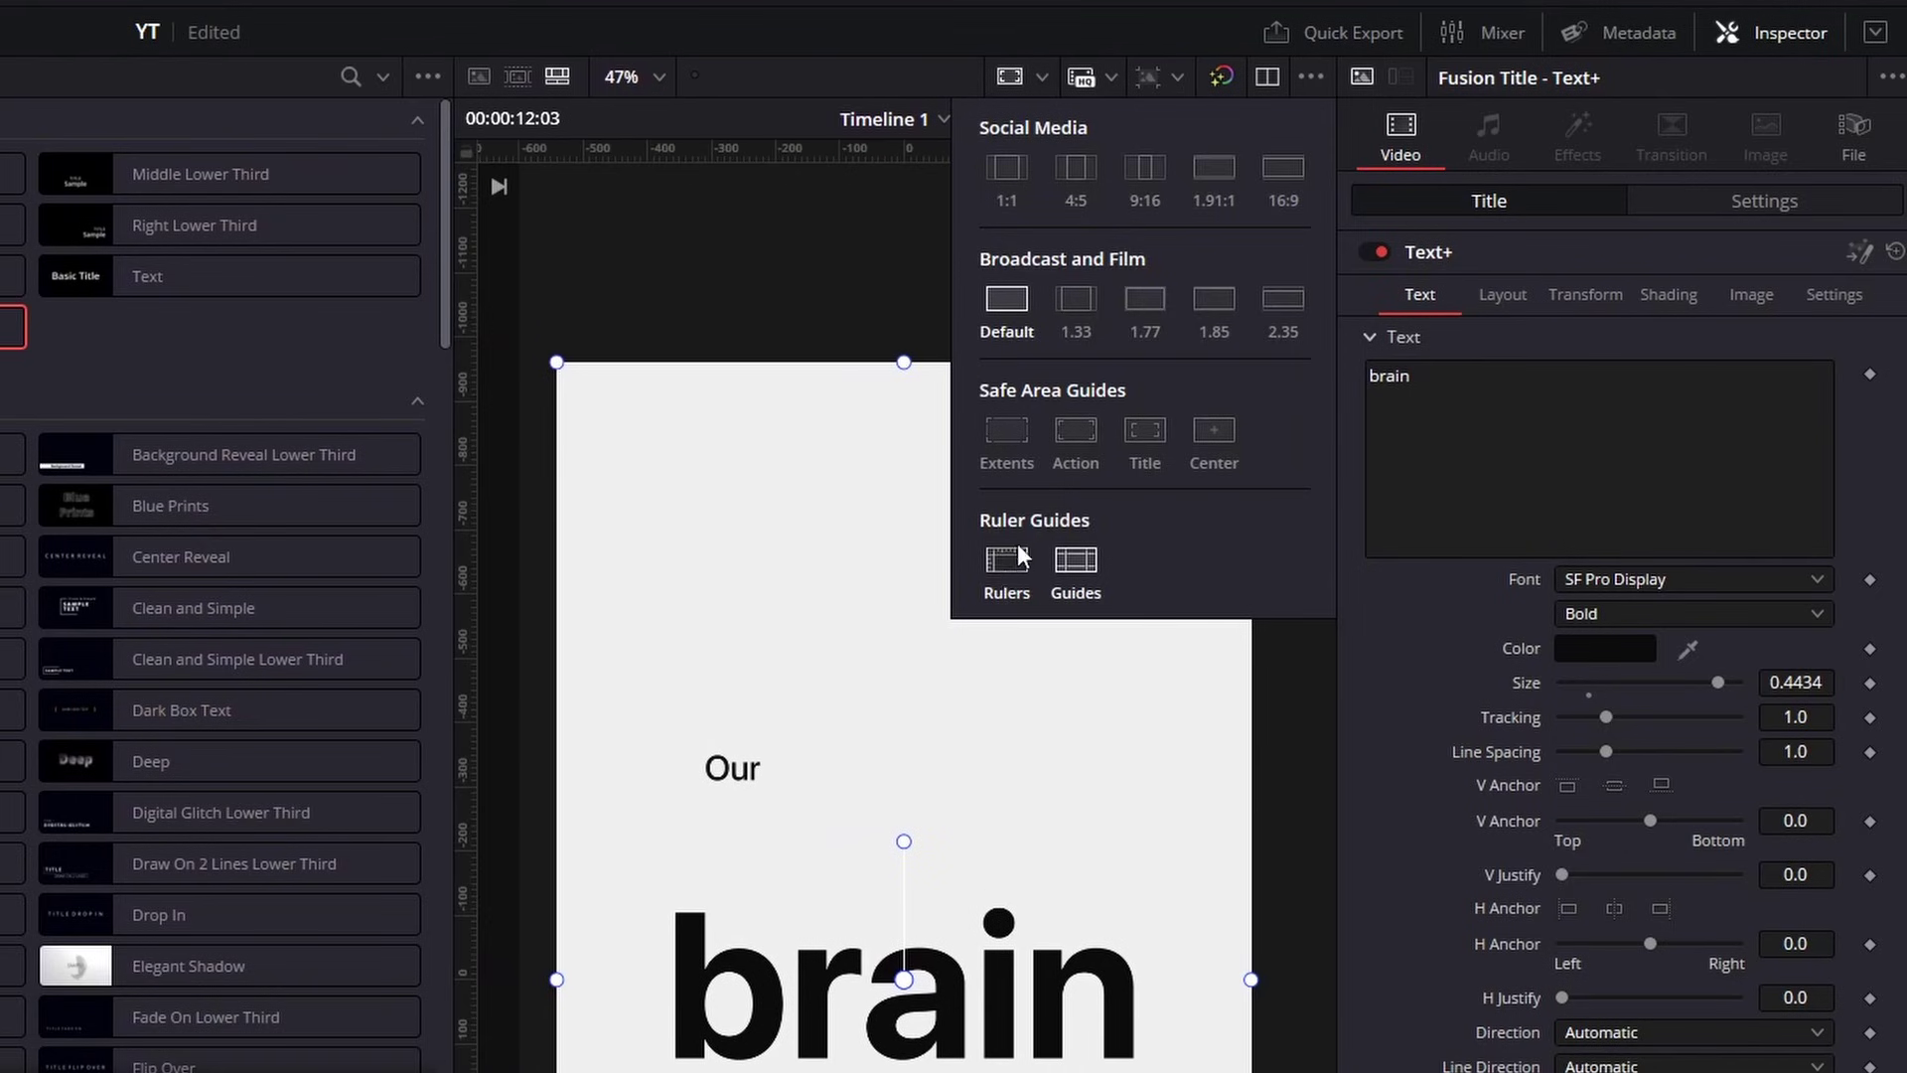
left_click_drag(466, 554, 636, 555)
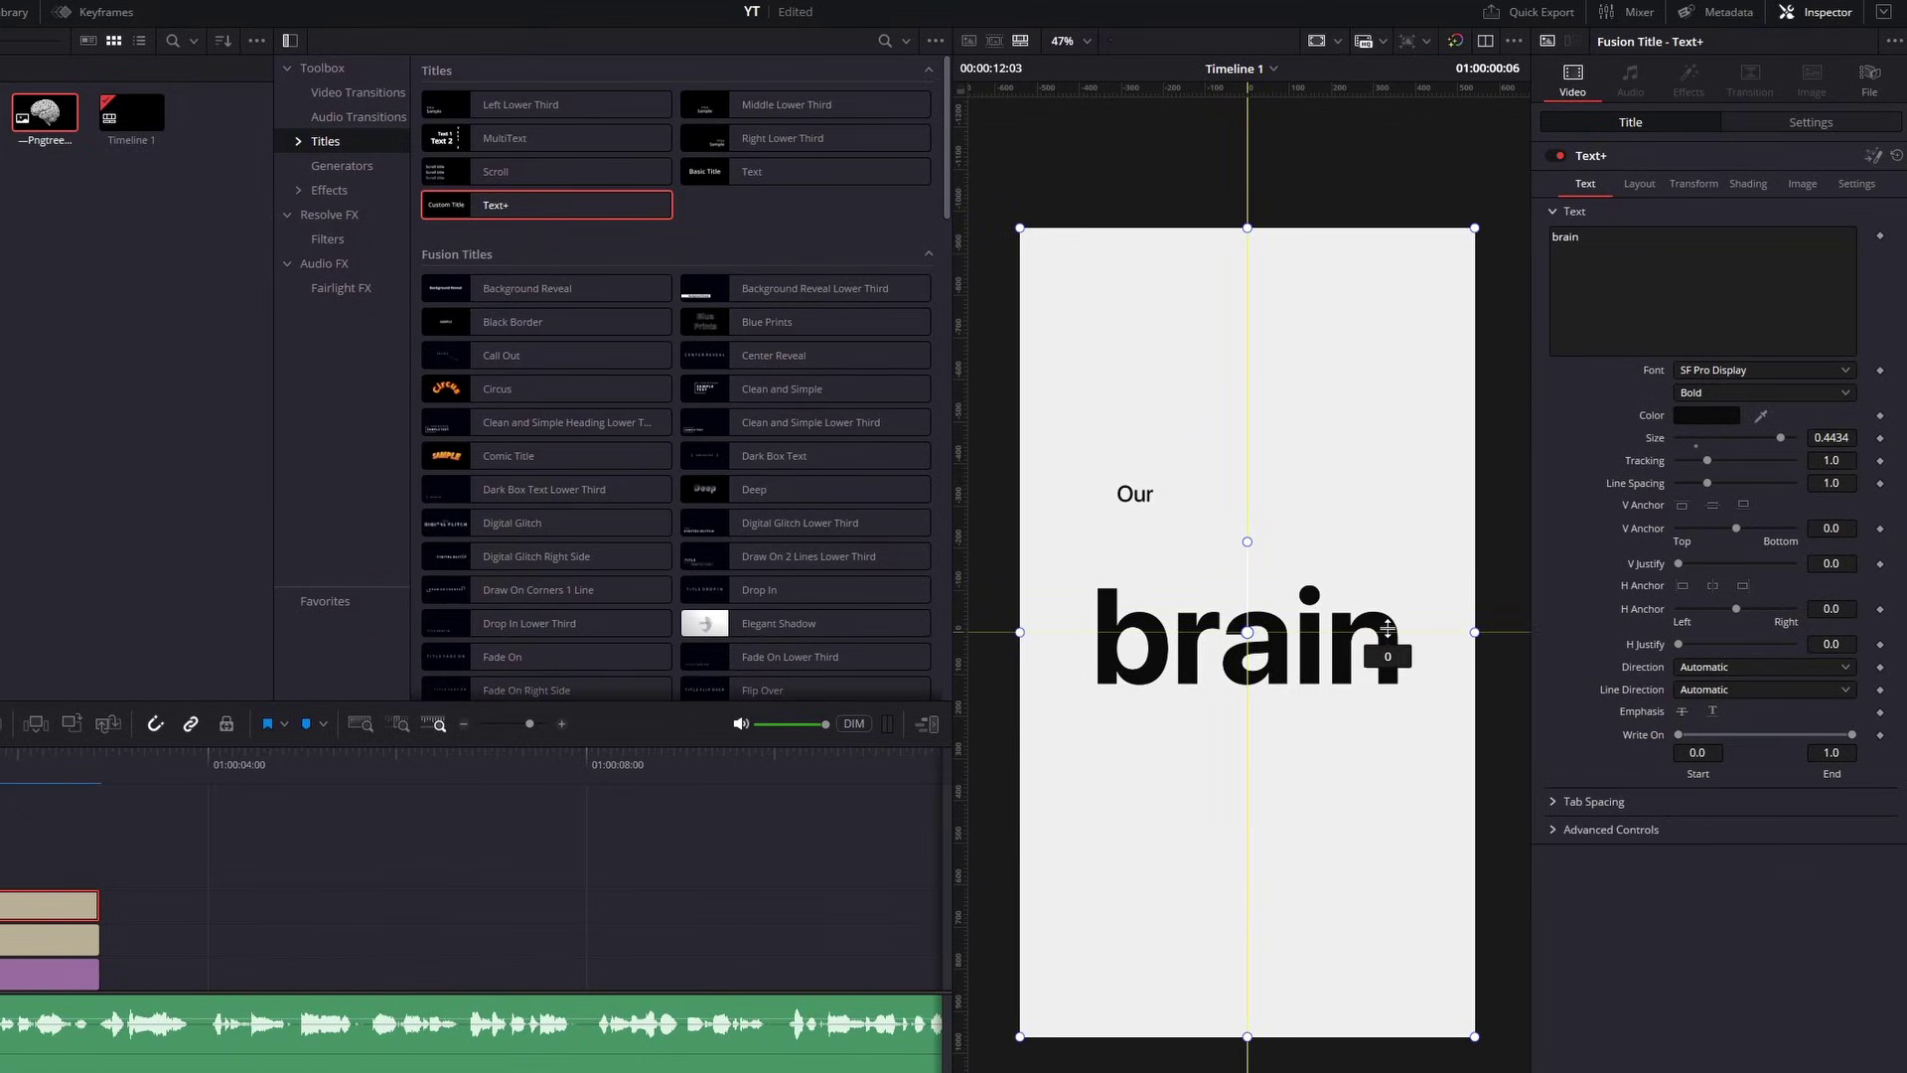
Nudge "brain" slightly upward, place "Our" directly above its first letter, and add a vertical guide along their left edge
left_click(1810, 123)
left_click_drag(1809, 205, 1877, 179)
left_click_drag(1155, 493, 1122, 558)
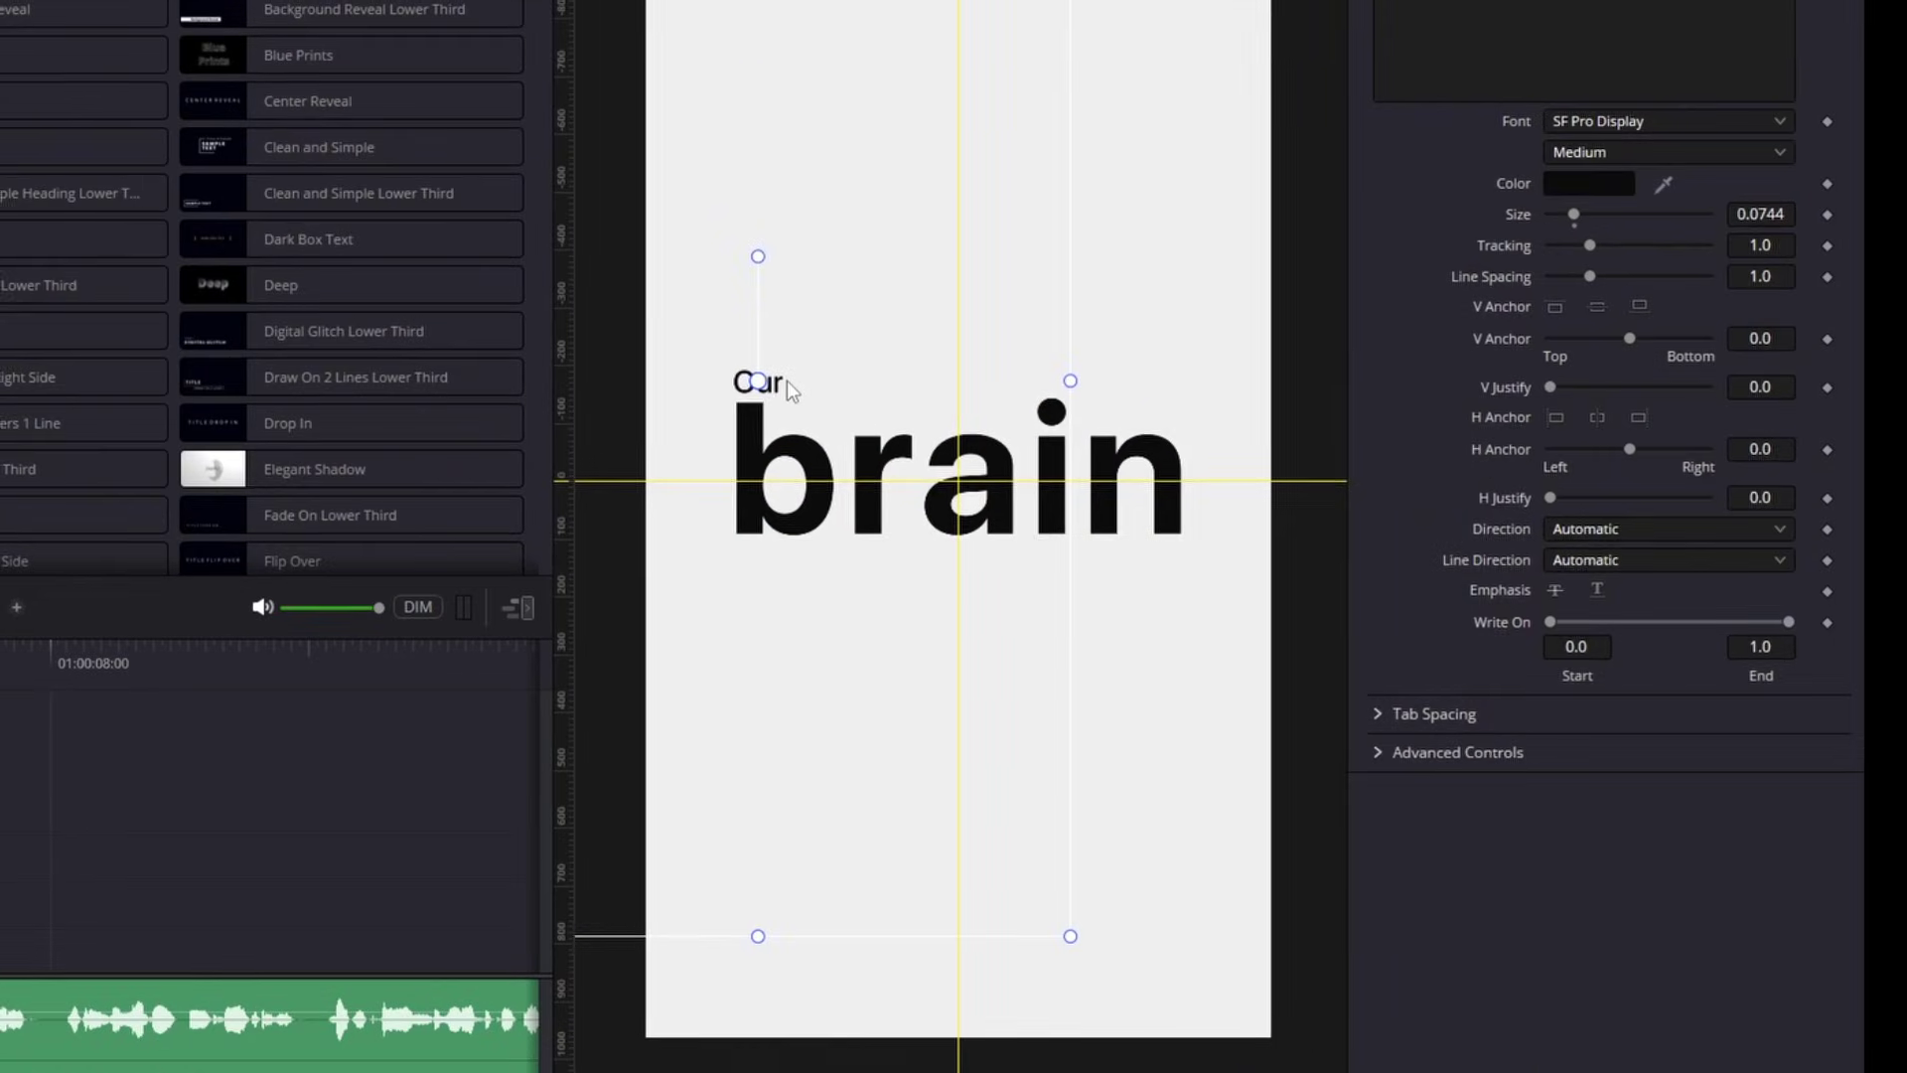
left_click_drag(580, 239, 727, 214)
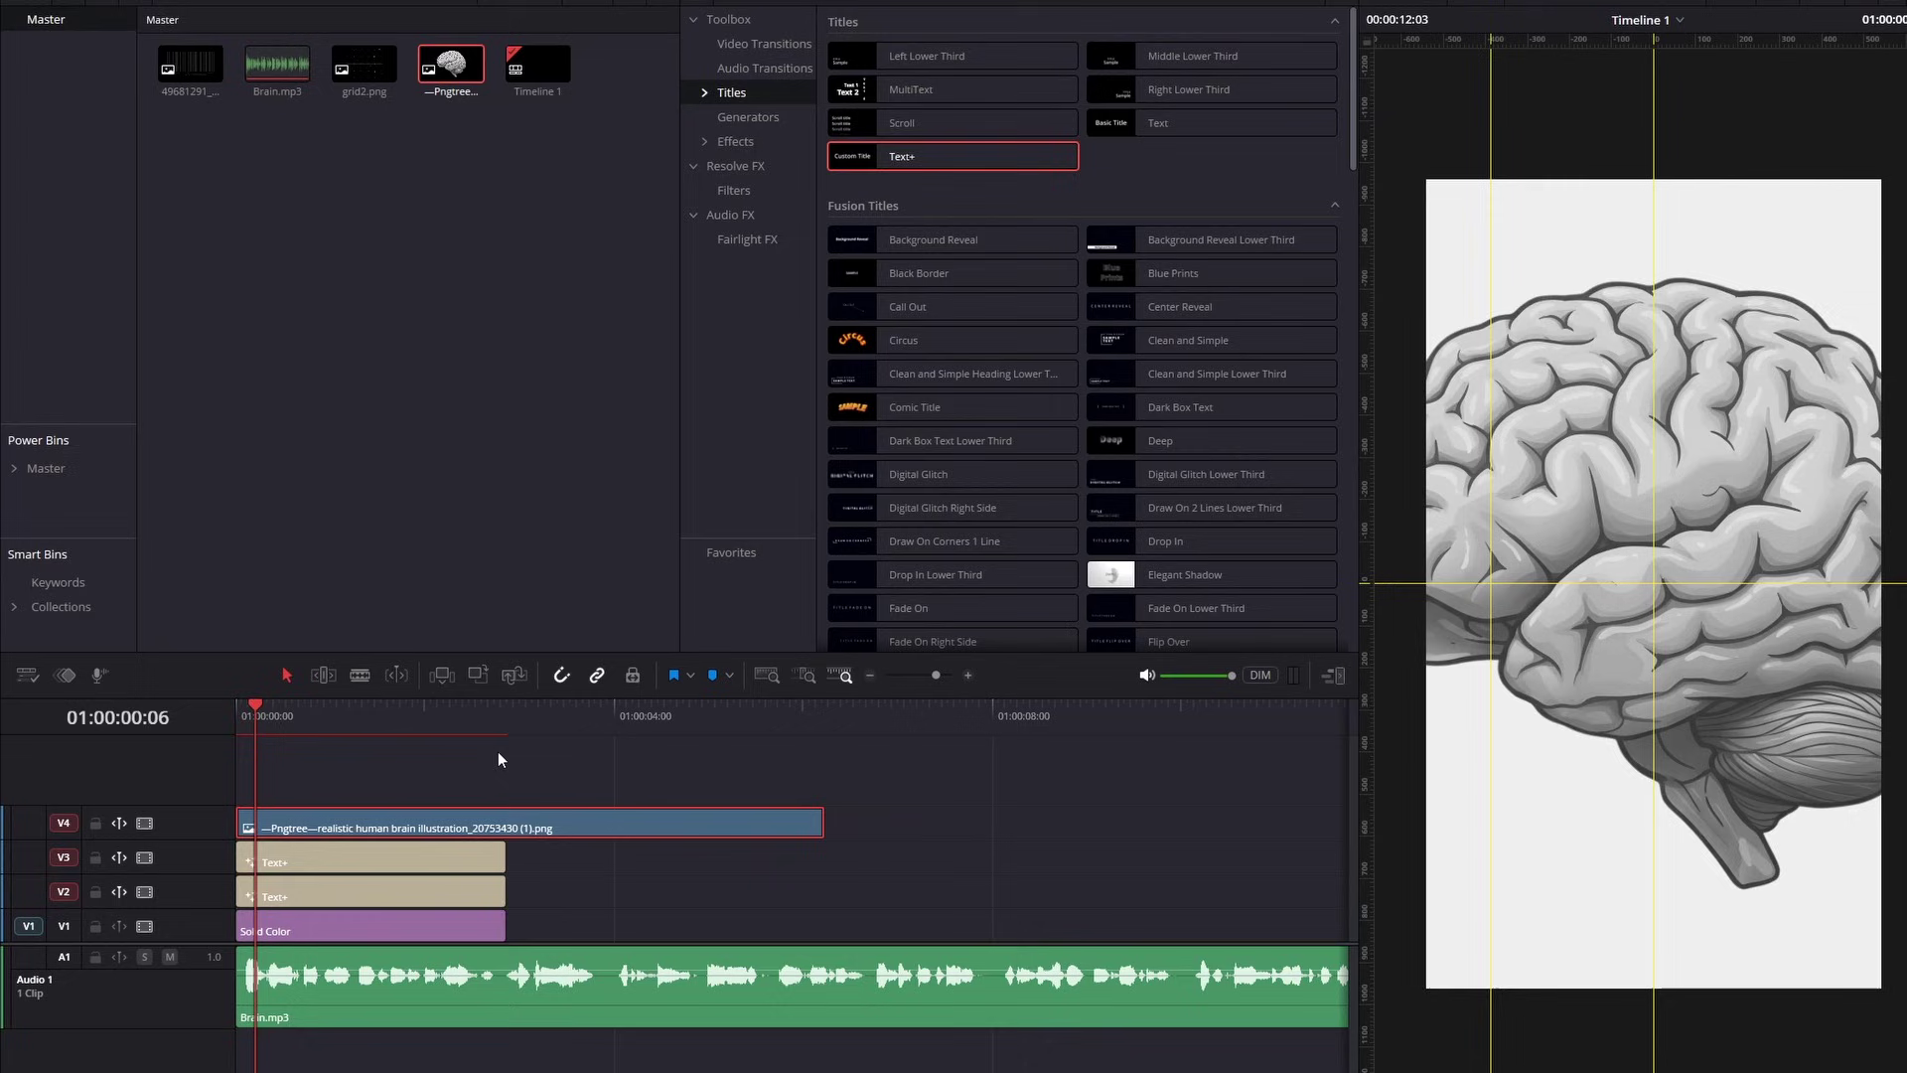
Trim the brain image clip on V4 to end with the other clips at 01:00:02:26
left_click(503, 719)
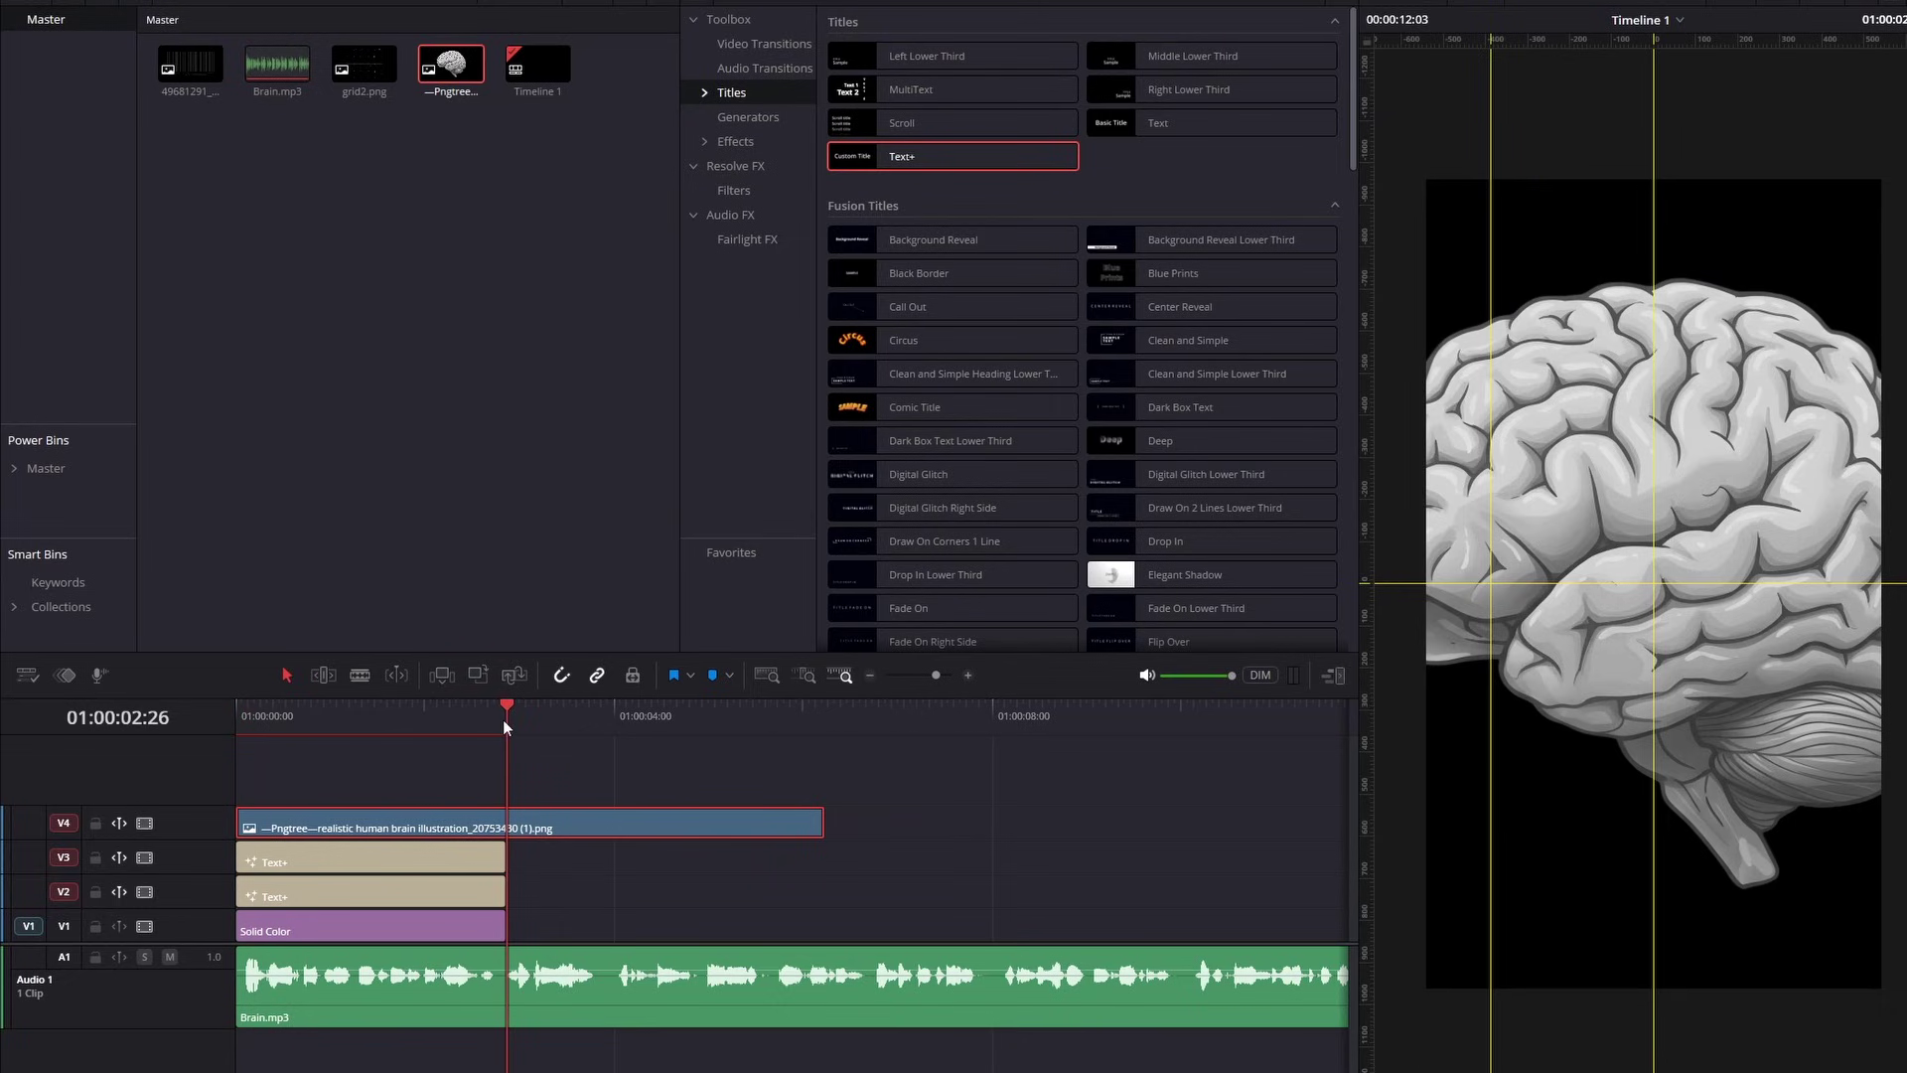
left_click_drag(820, 822, 517, 822)
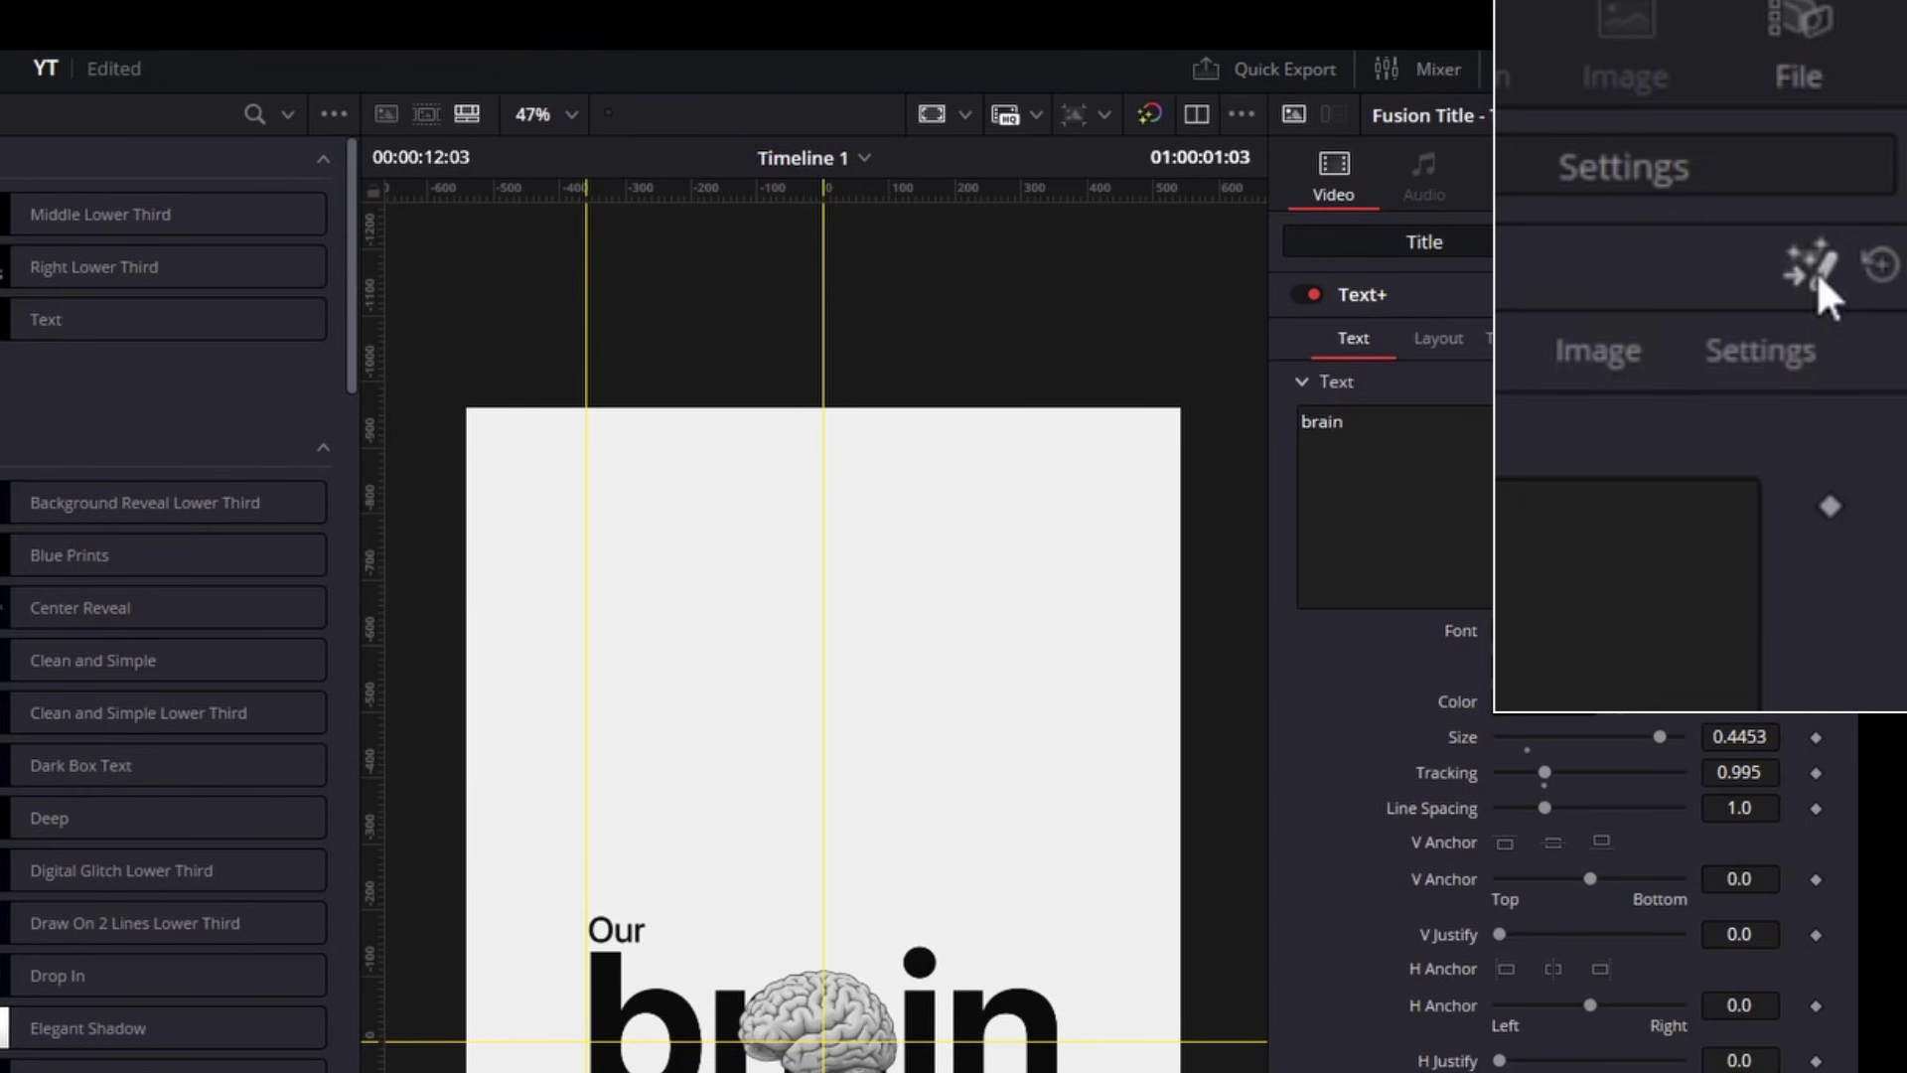
Open the "brain" title in Fusion and add a Rectangle mask to its Template node
left_click(1815, 270)
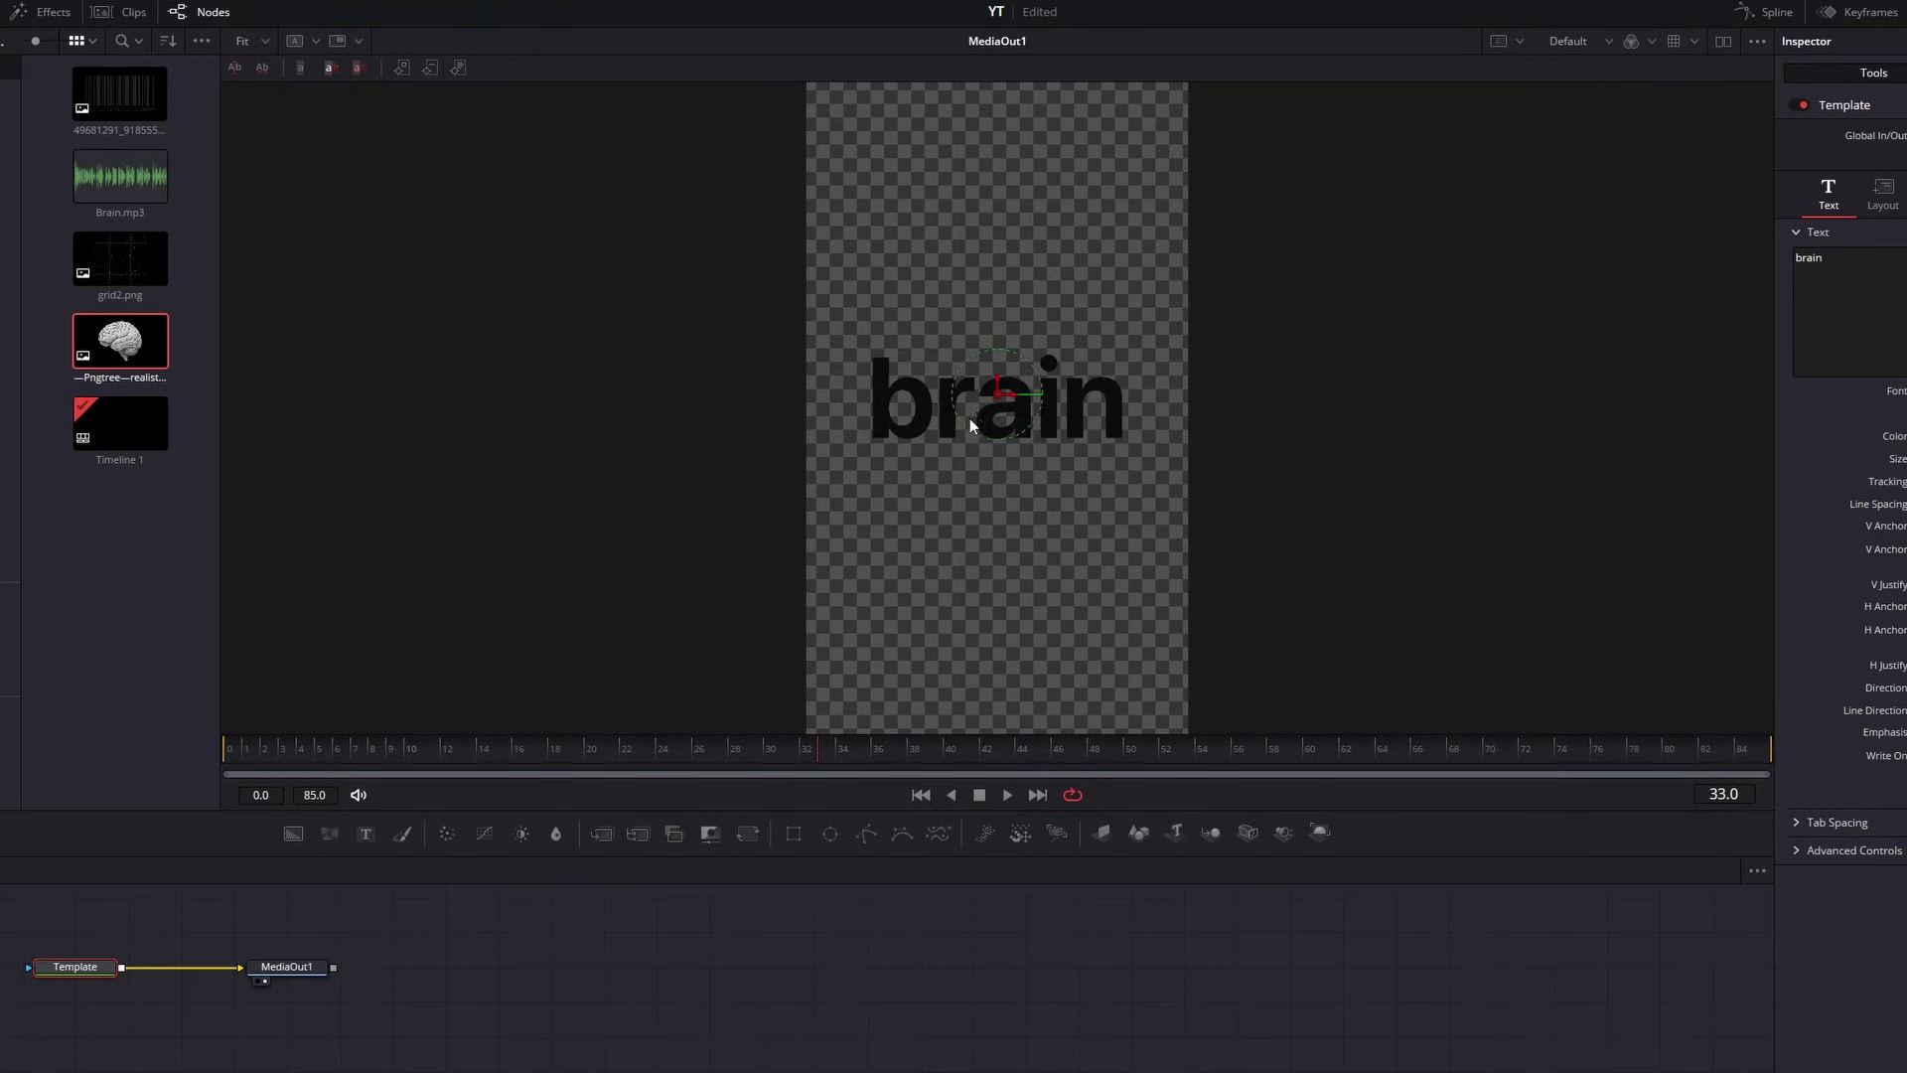
scroll(969, 420, "up", 2)
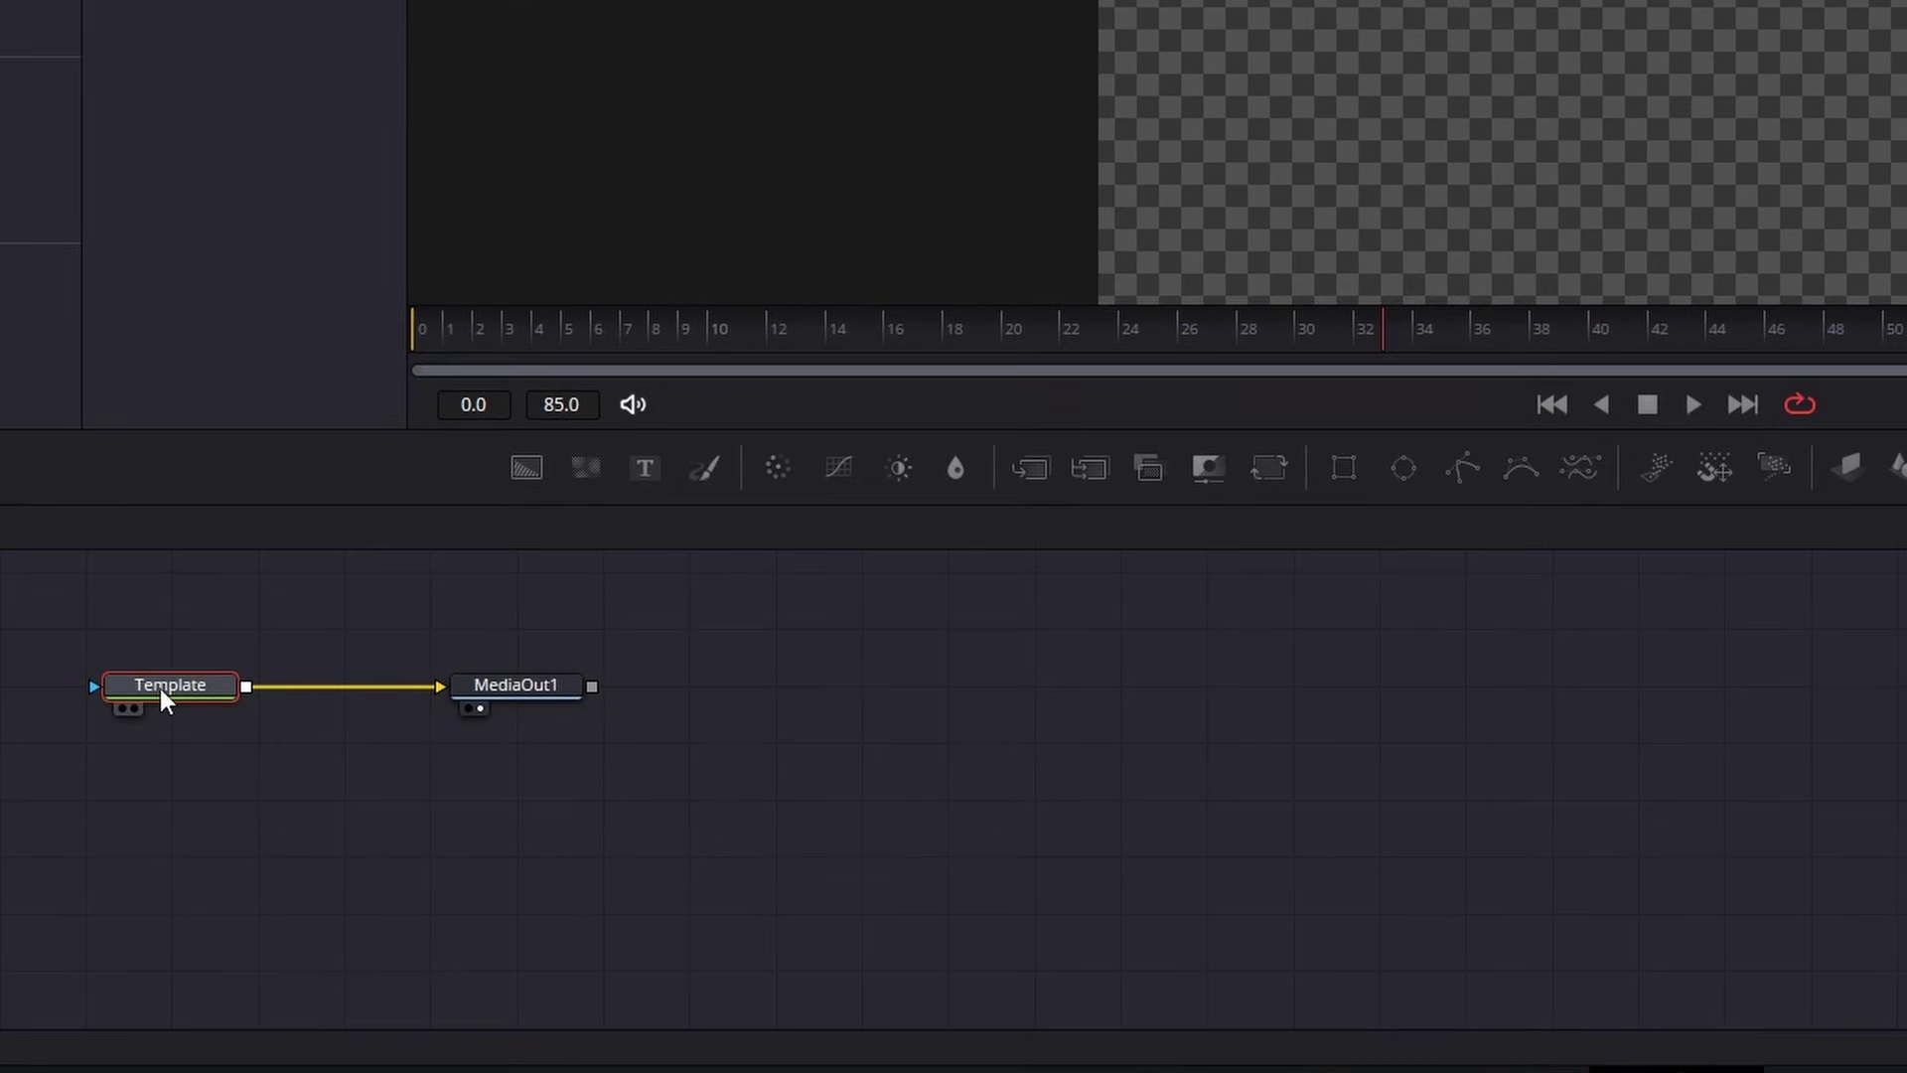
left_click(1341, 469)
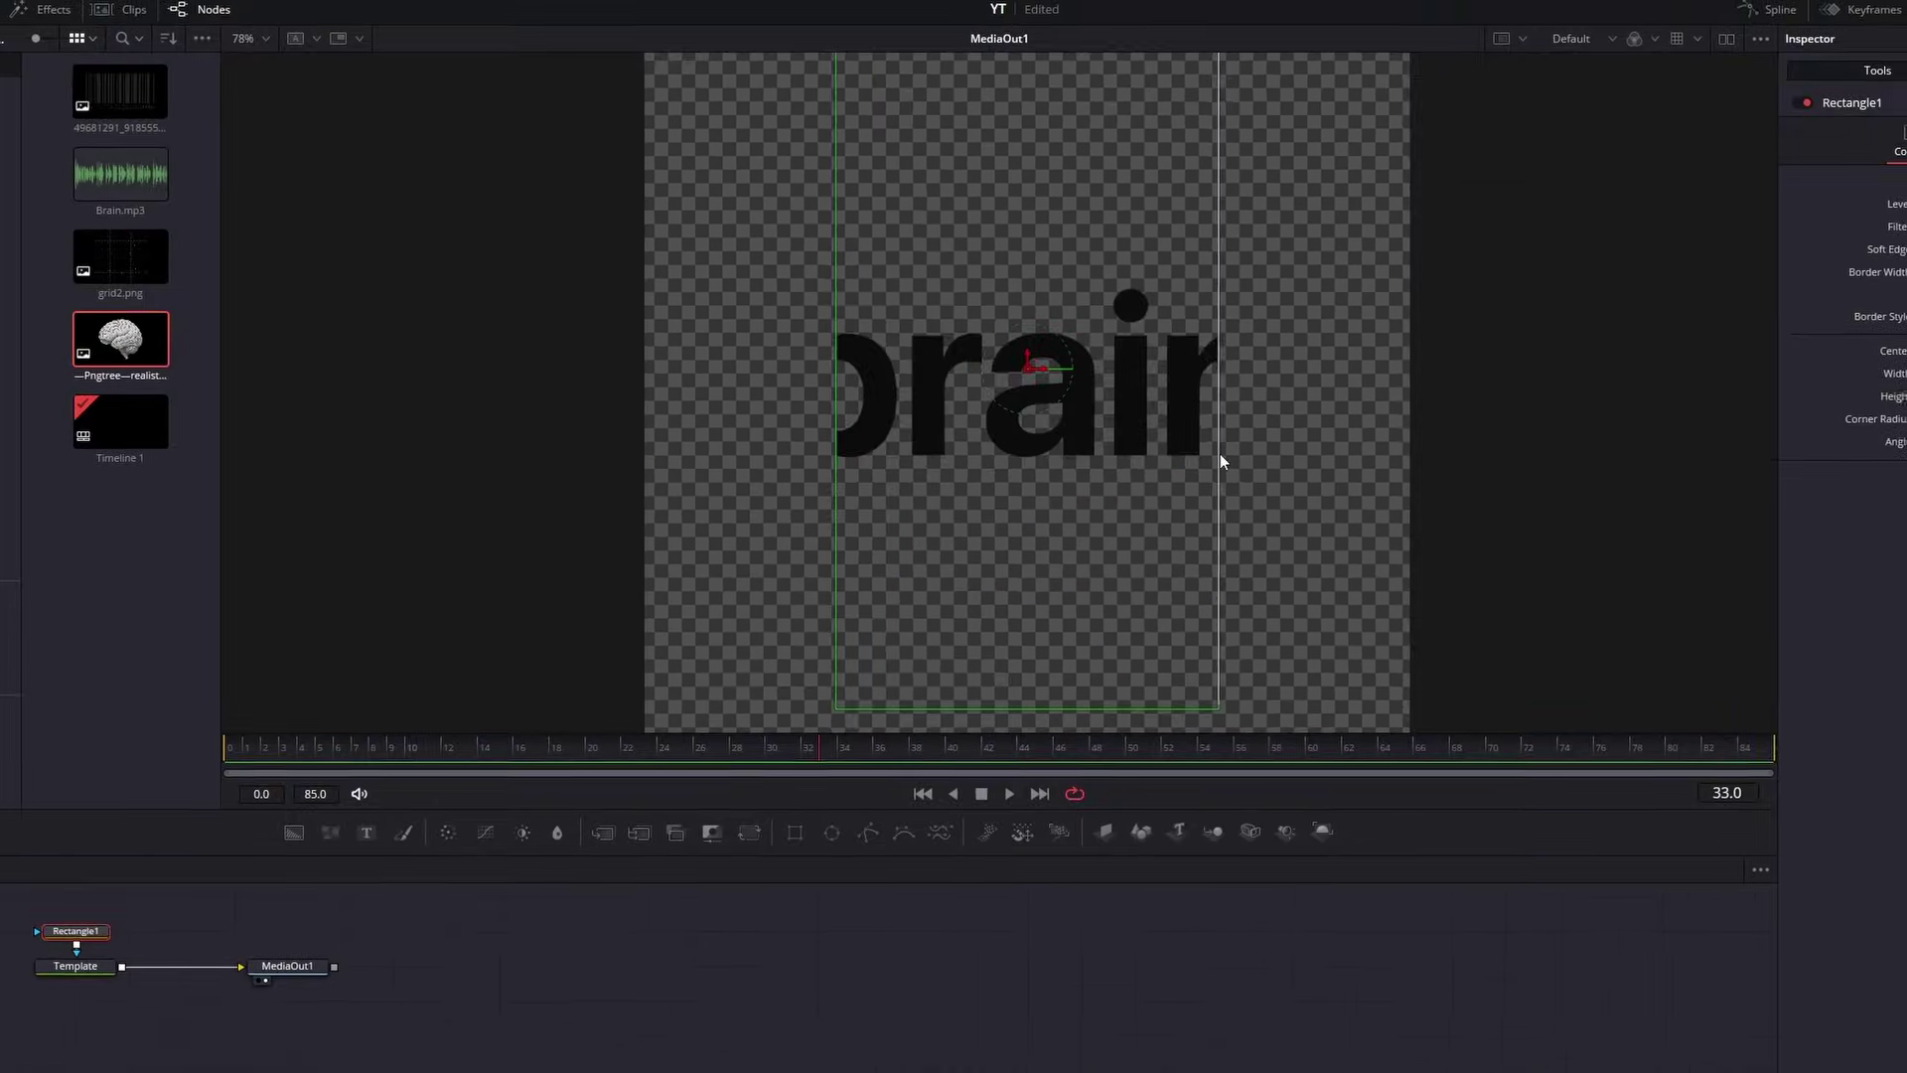
Fit the rectangle mask around the letters "ra", about 0.26 wide and 0.164 high, and invert it so both letters are hidden
left_click_drag(1220, 453, 1095, 455)
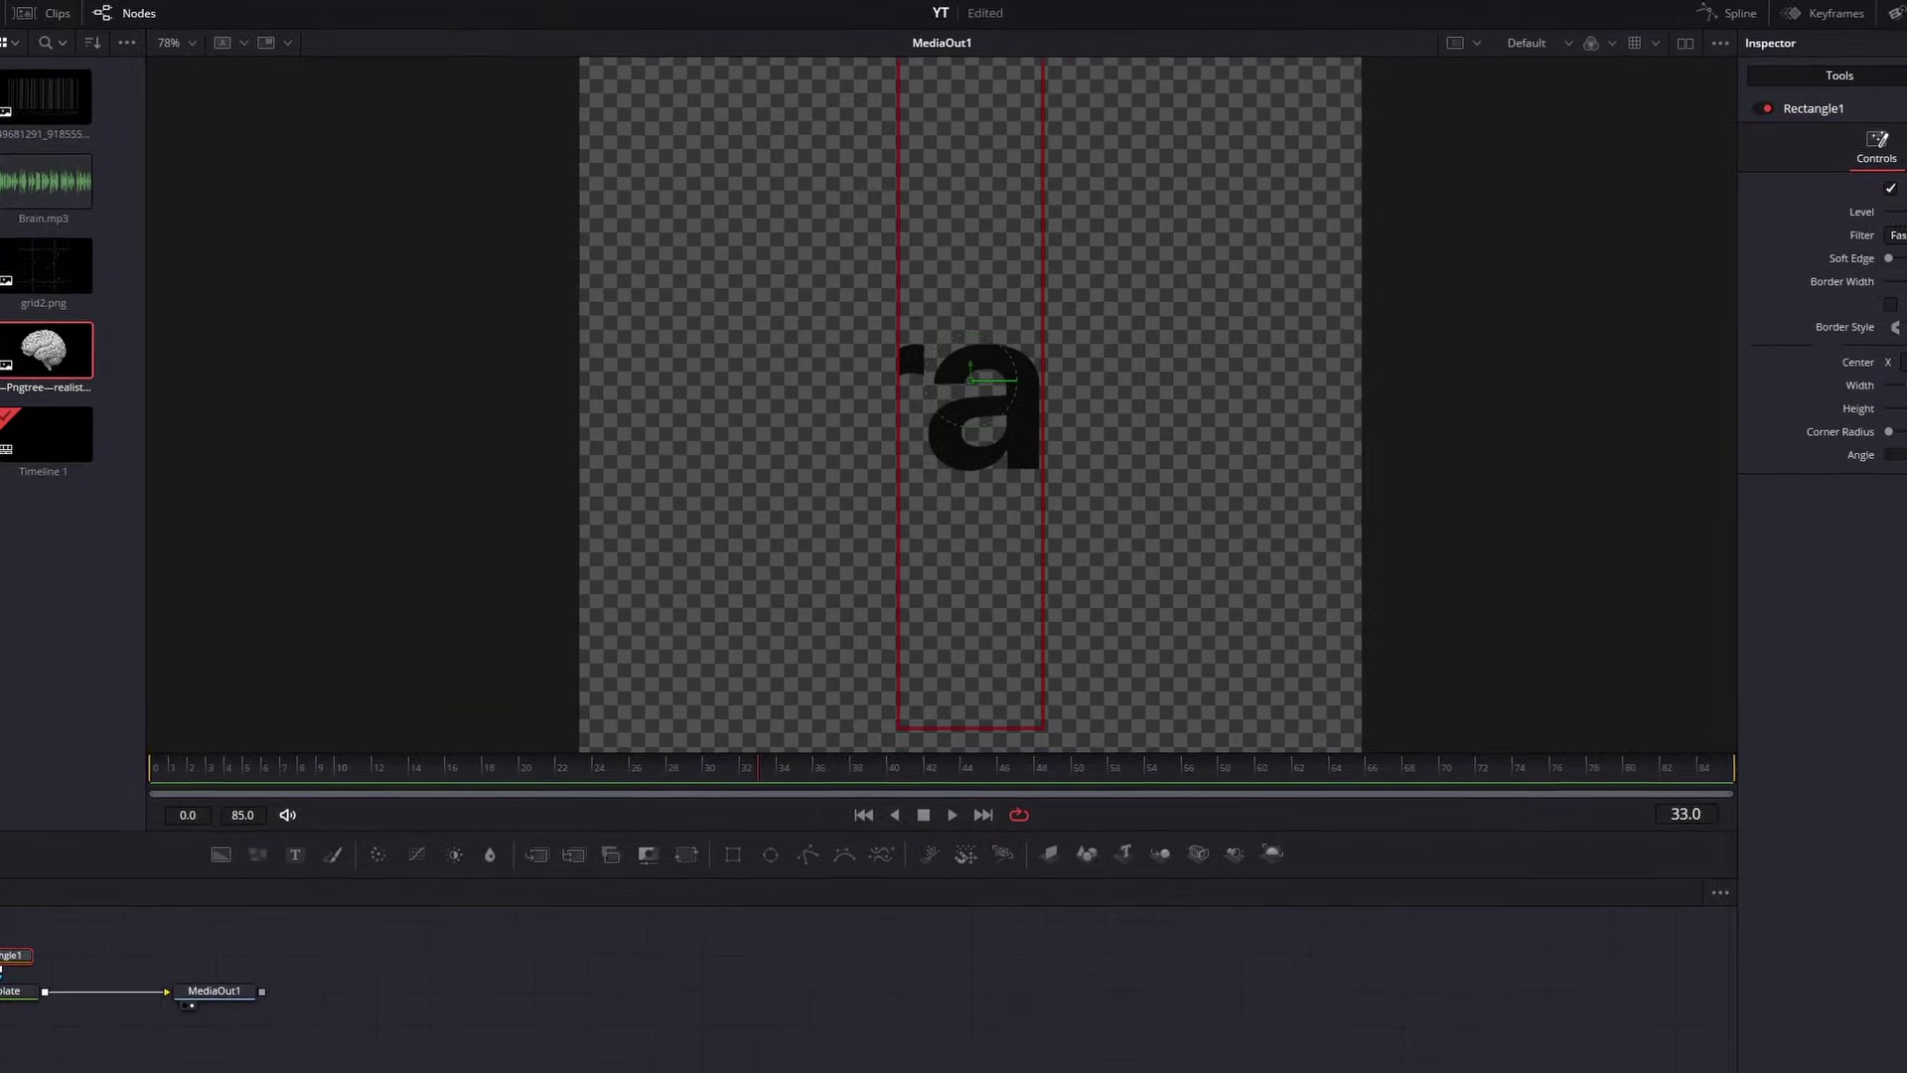
left_click_drag(1895, 460, 1557, 460)
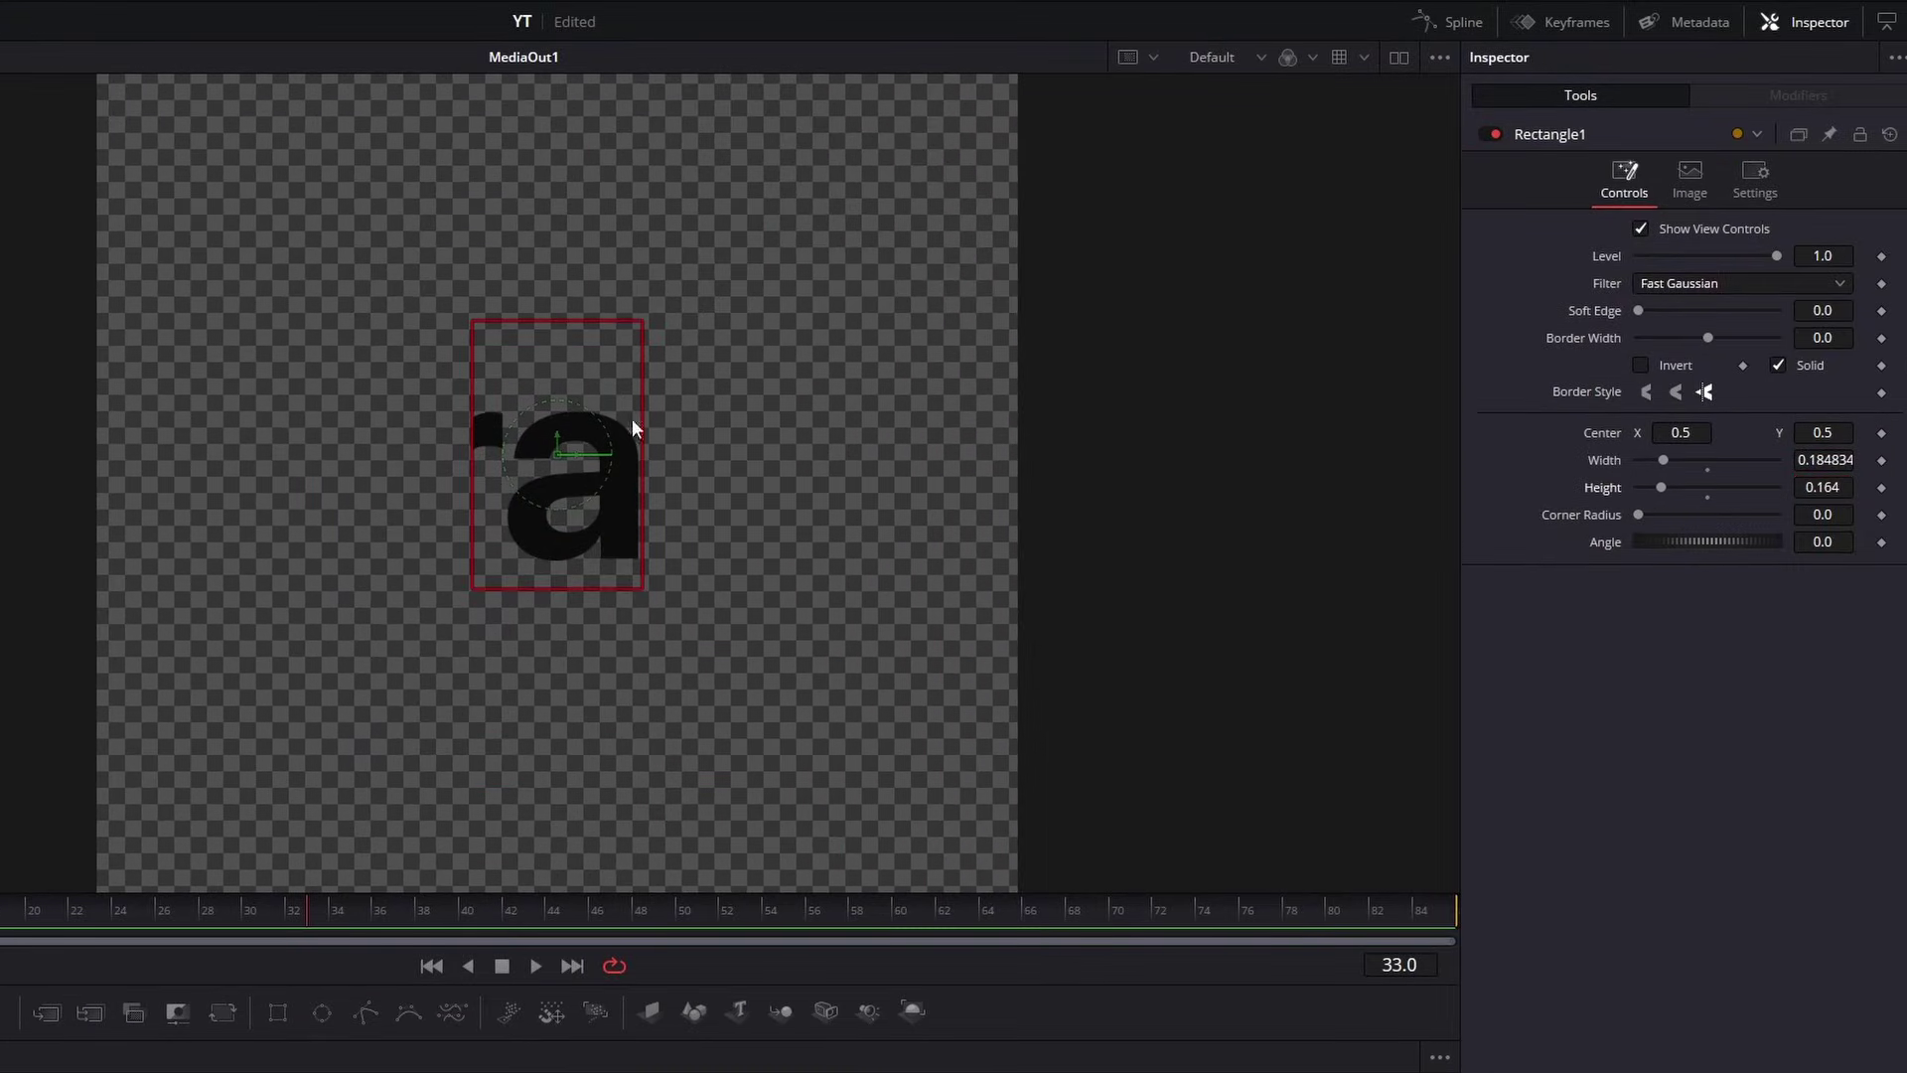
left_click_drag(545, 466, 646, 469)
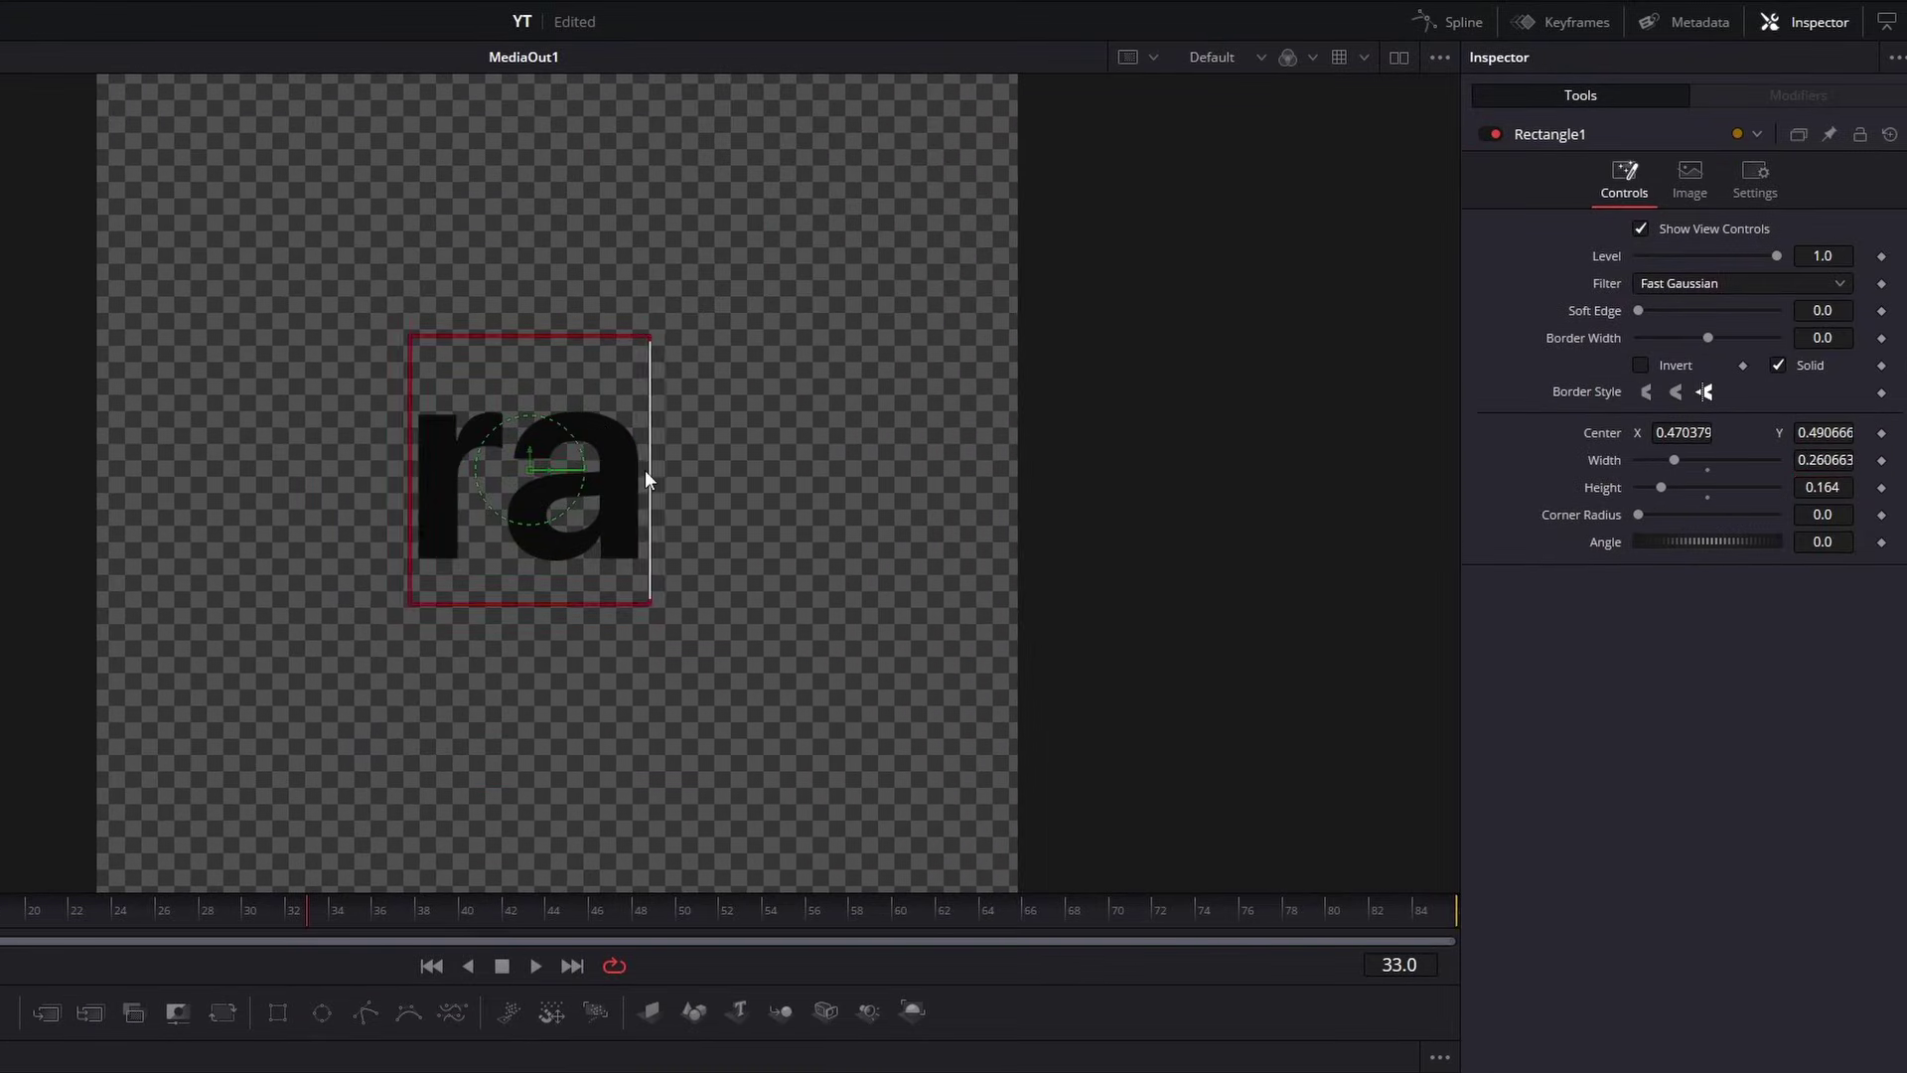
left_click(1621, 394)
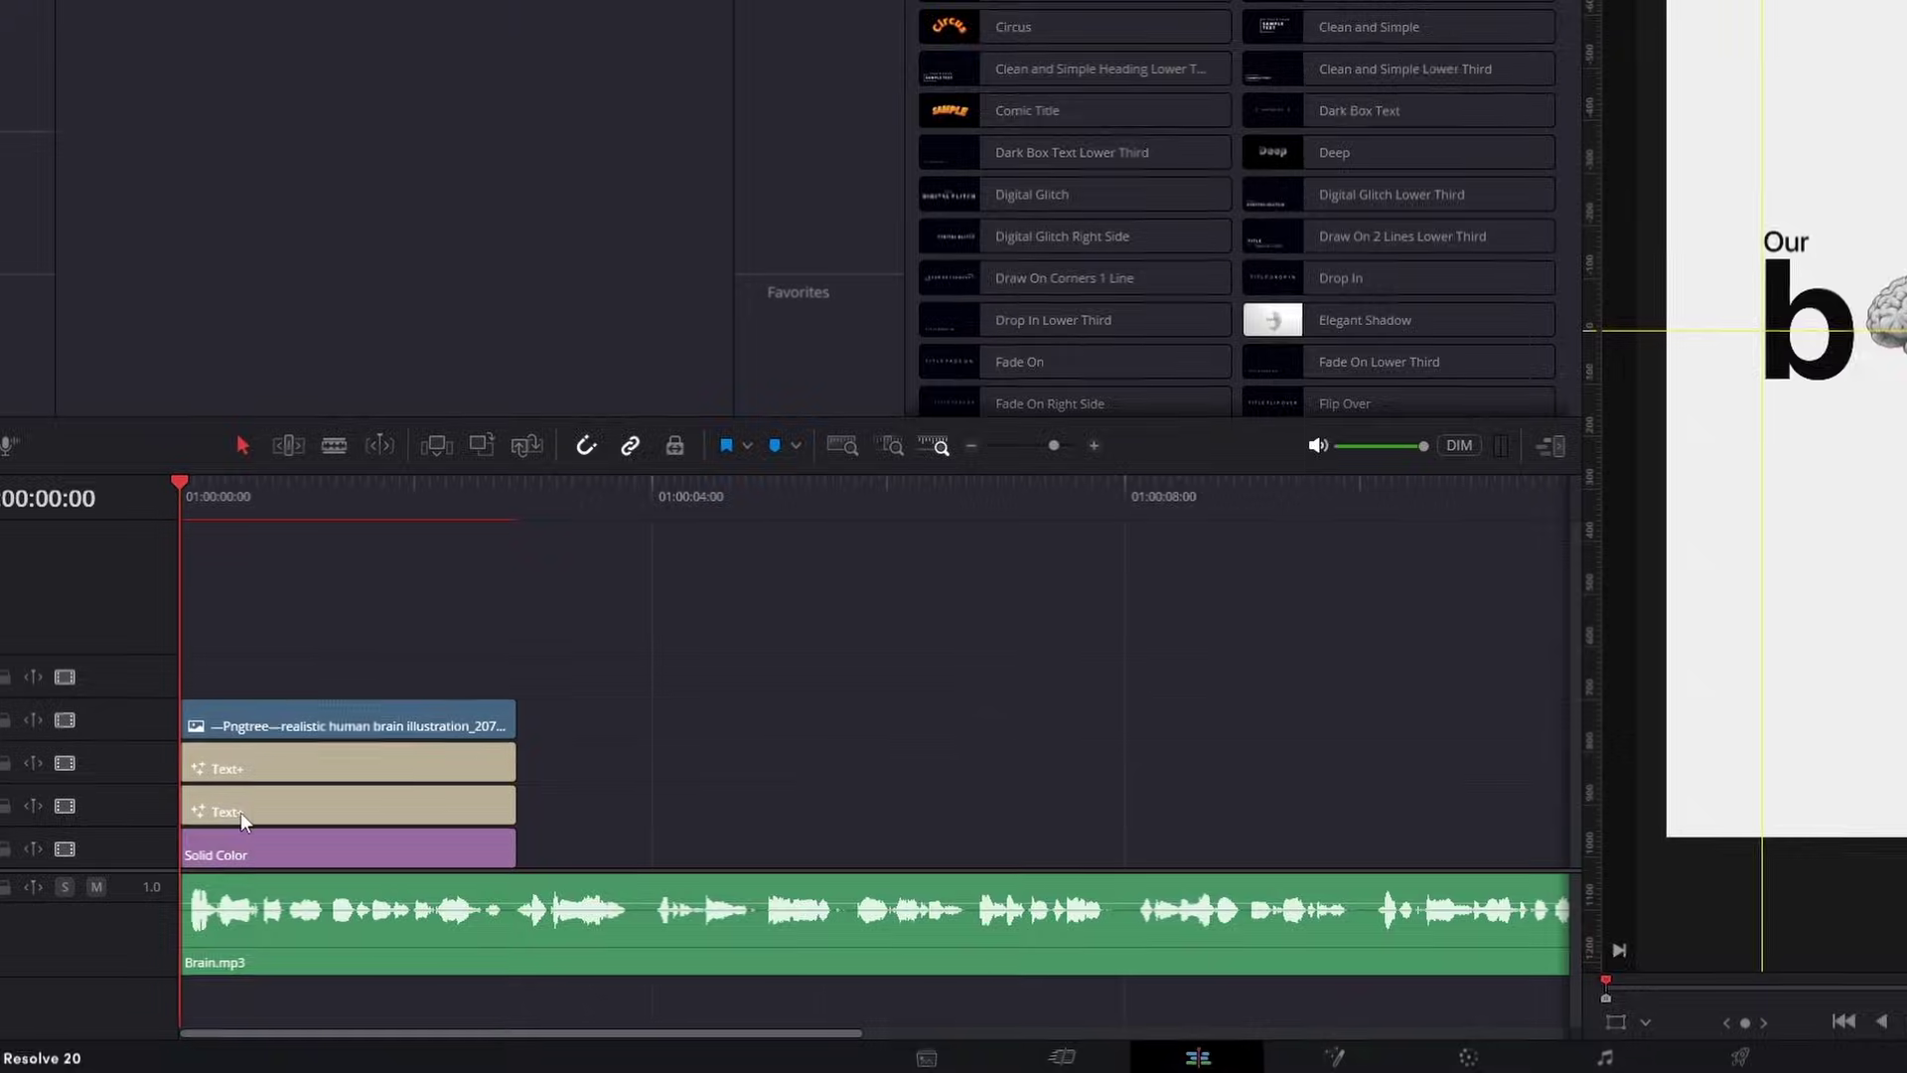
Duplicate the "Our" title onto V5 as "operate in two distinct" and the "brain" title onto V6 as "Modes"
left_click(251, 677)
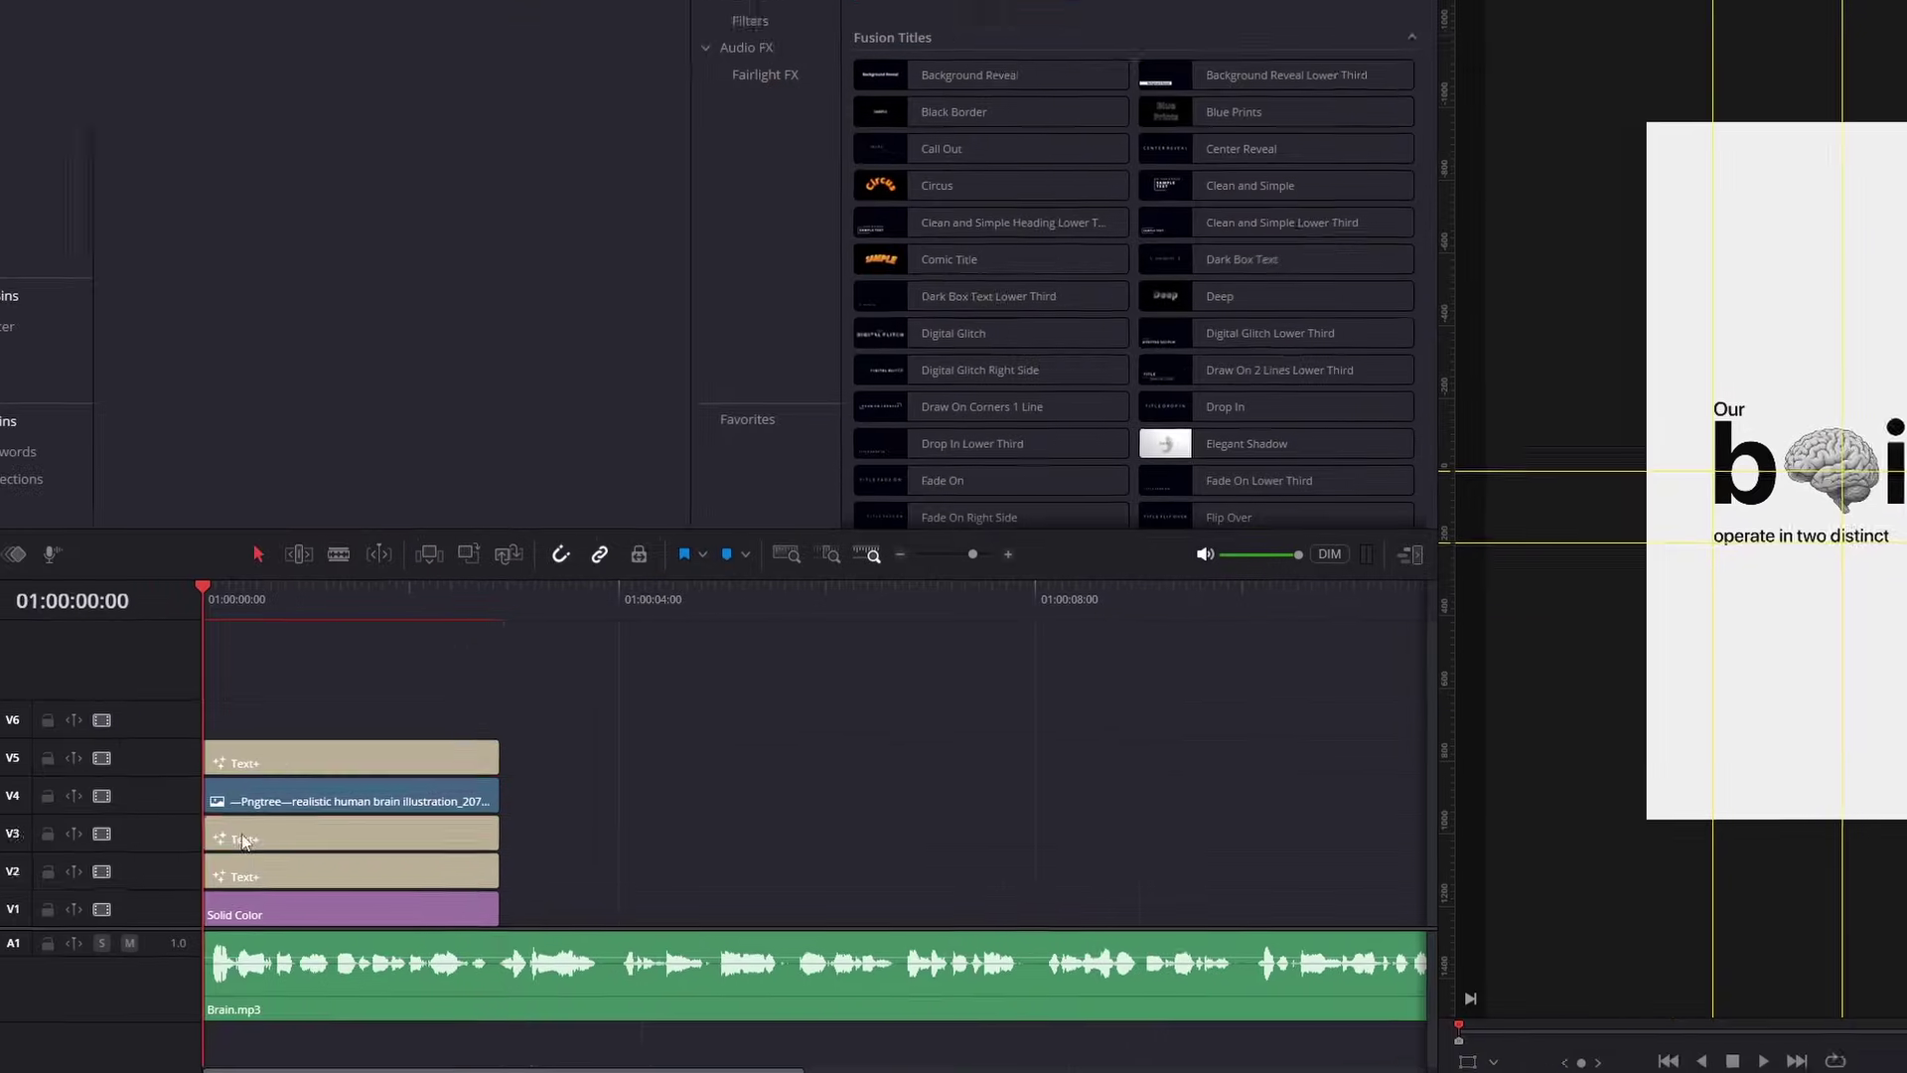
left_click_drag(244, 834, 299, 714, "alt")
left_click(327, 586)
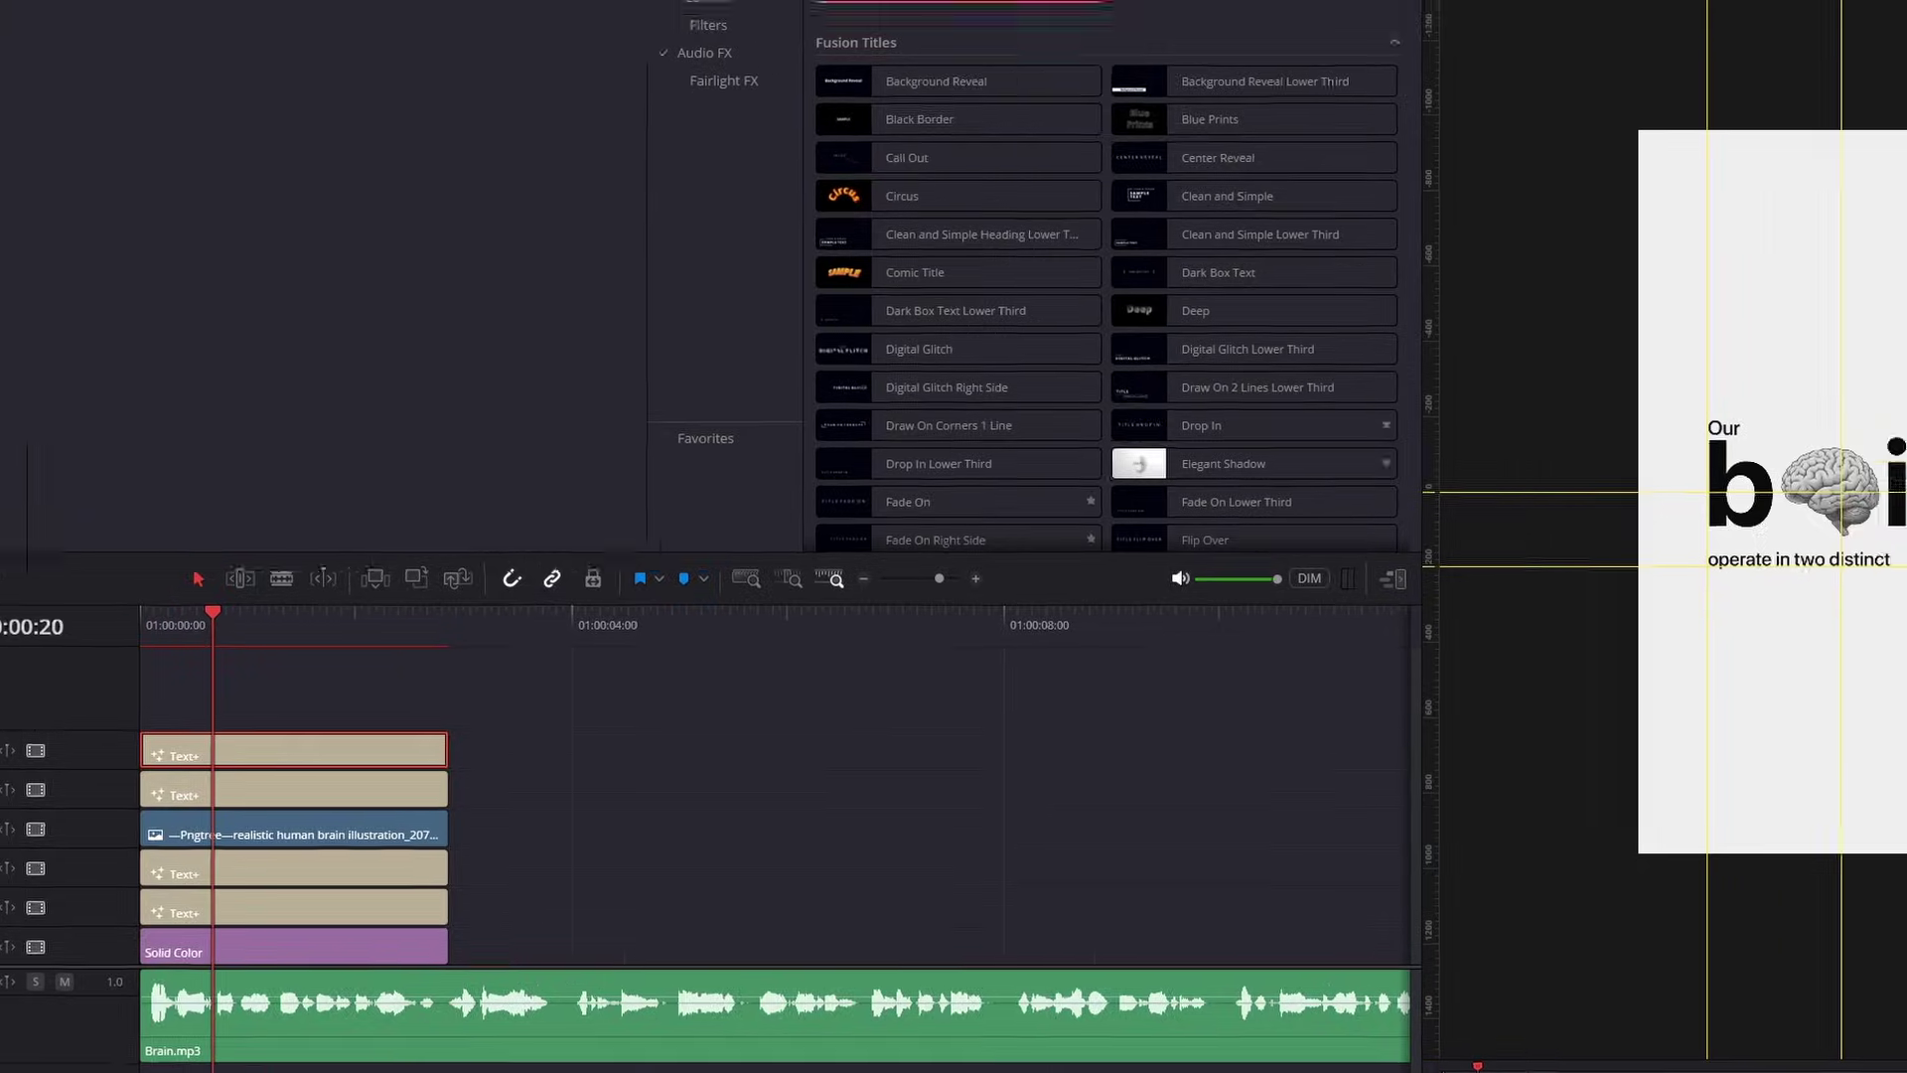
double_click(1799, 339)
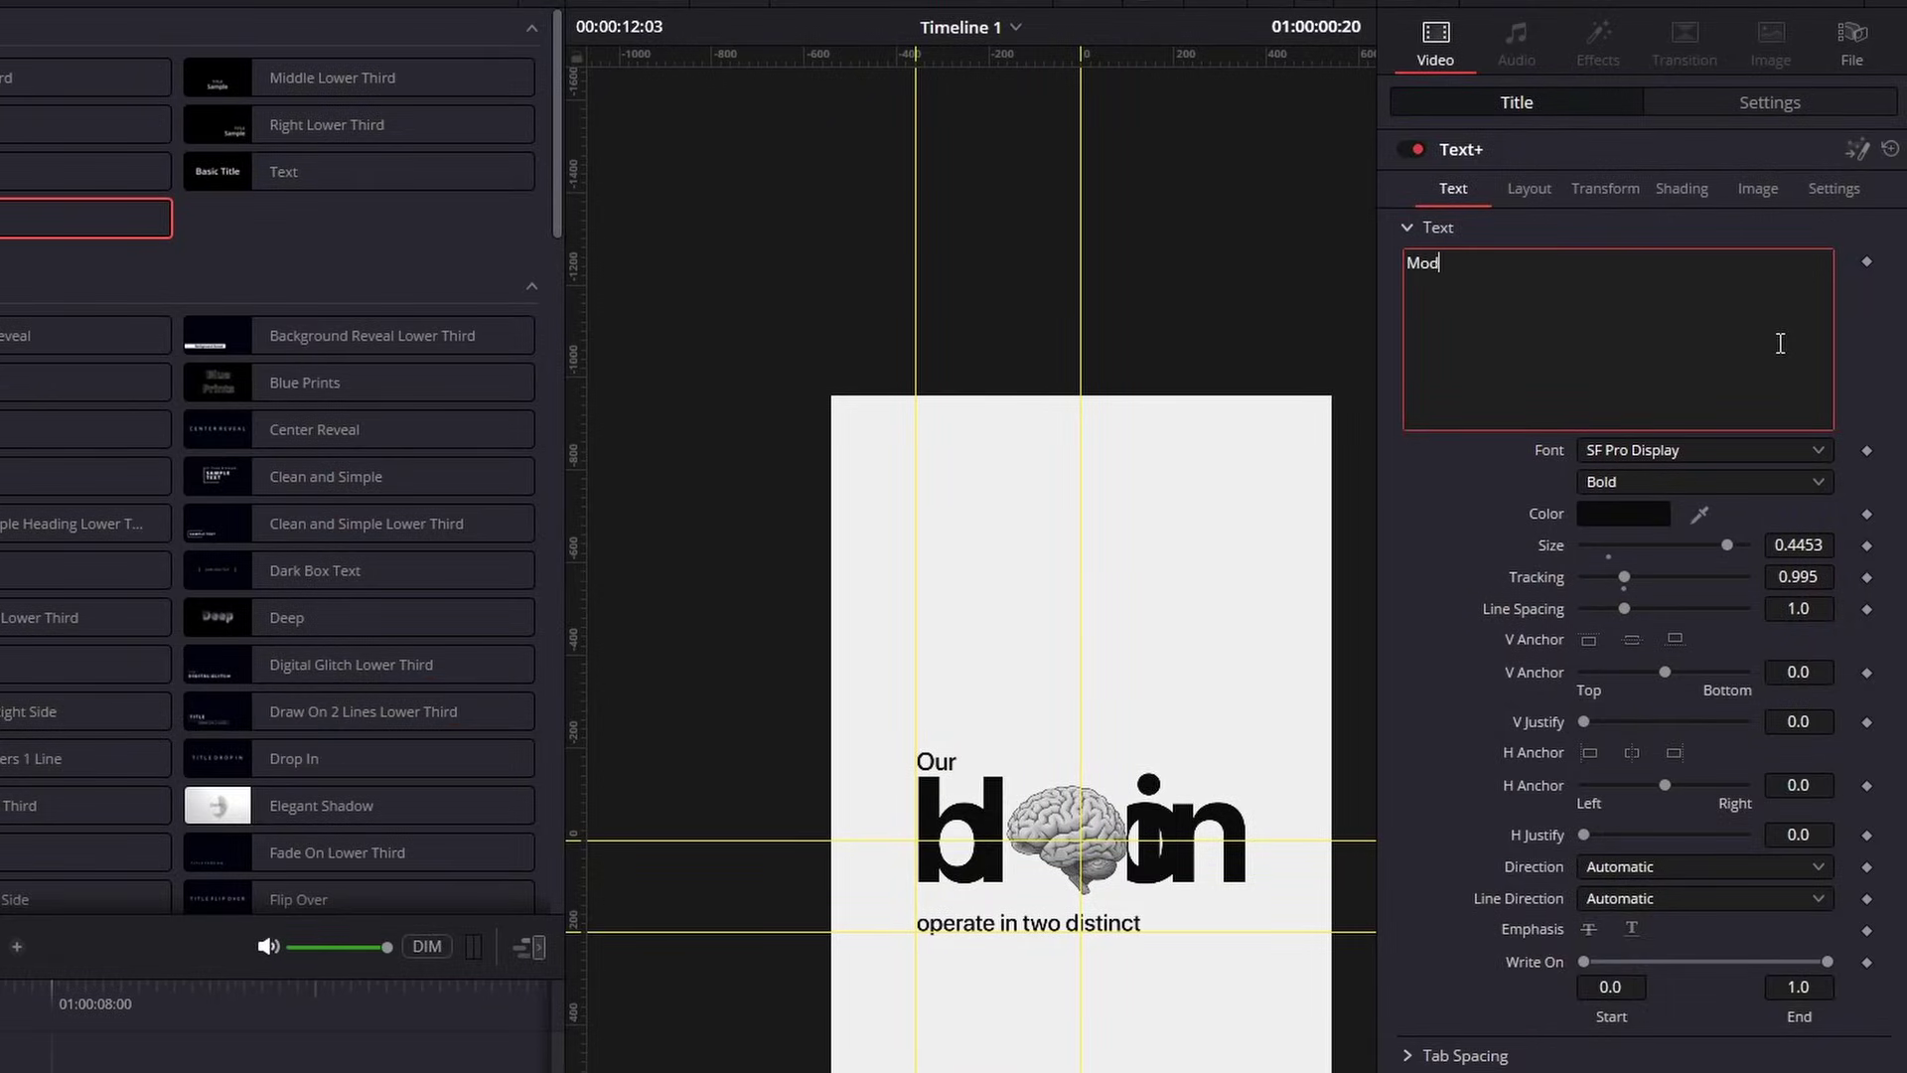
type("es")
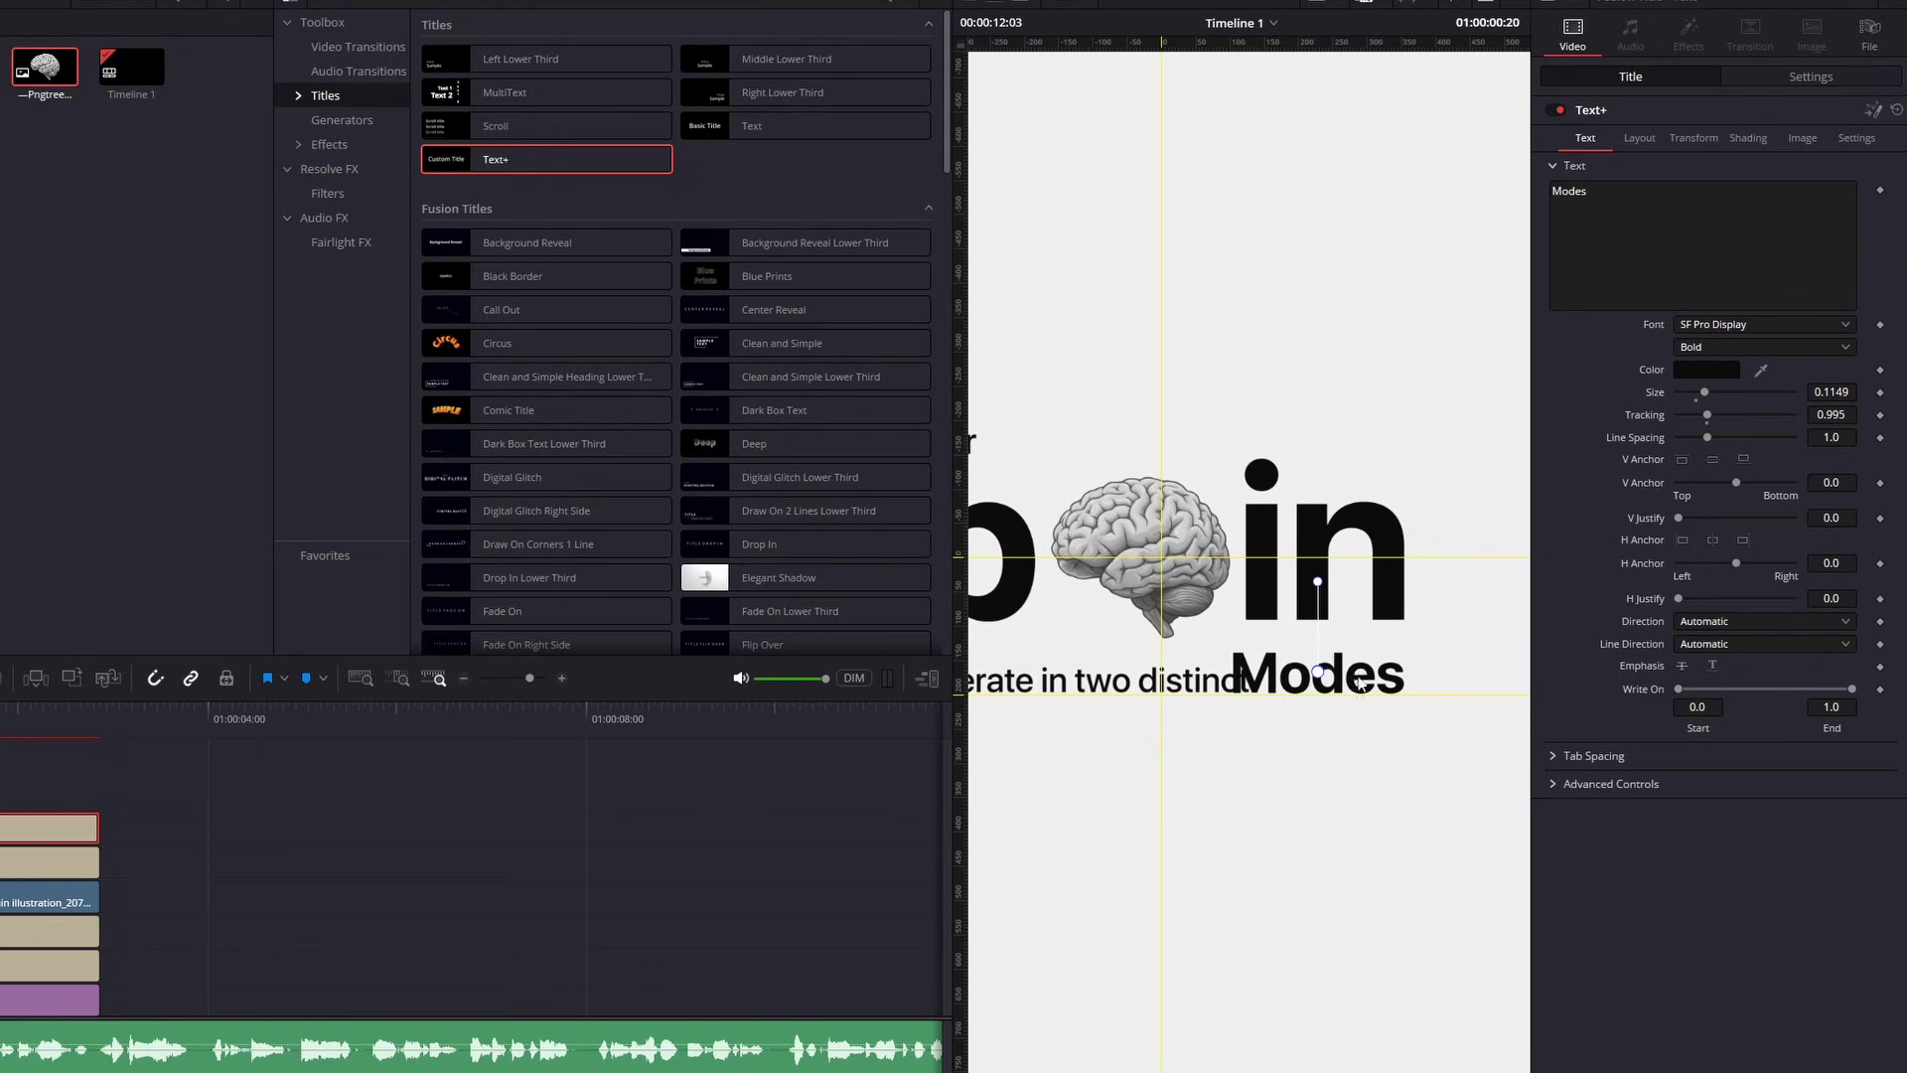
Place "Modes" at size 0.1149 directly after "operate in two distinct" and color it red
left_click_drag(1360, 683, 1394, 676)
left_click(1706, 370)
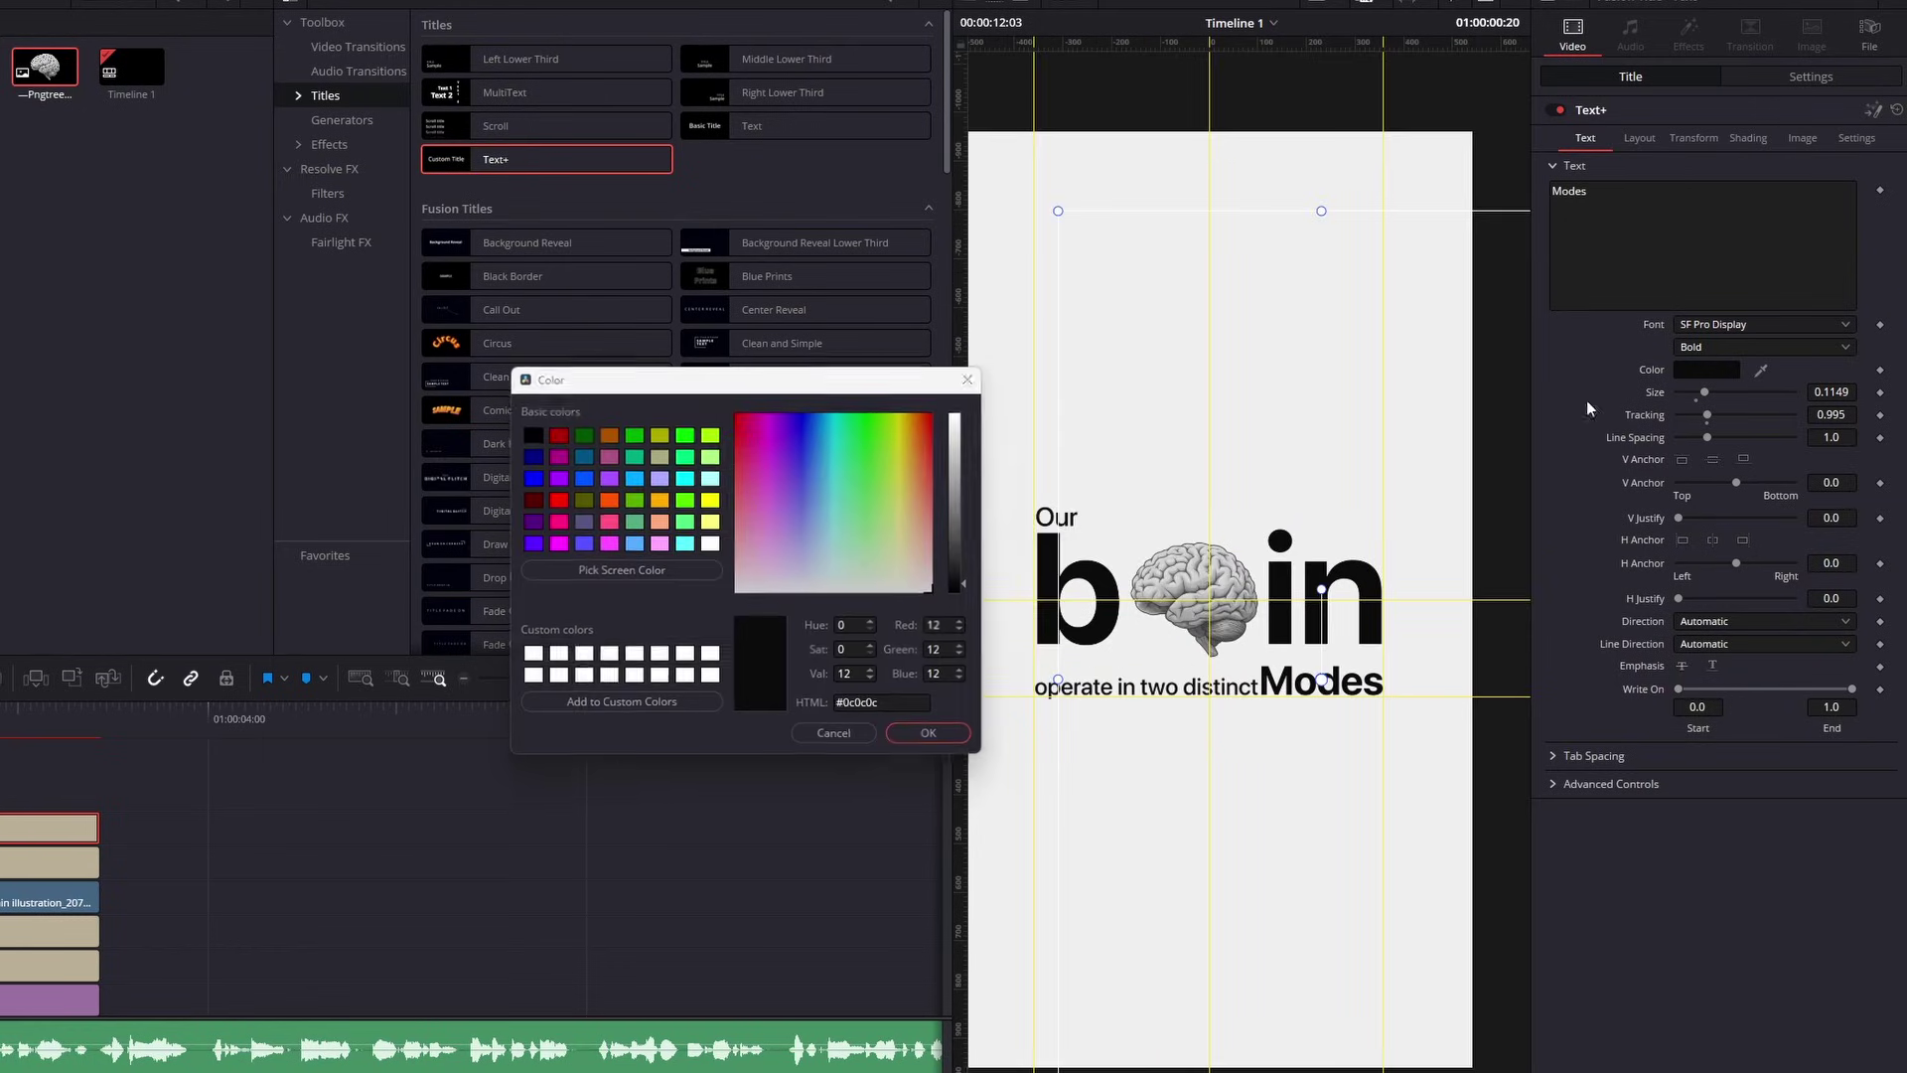
left_click(917, 433)
left_click(955, 447)
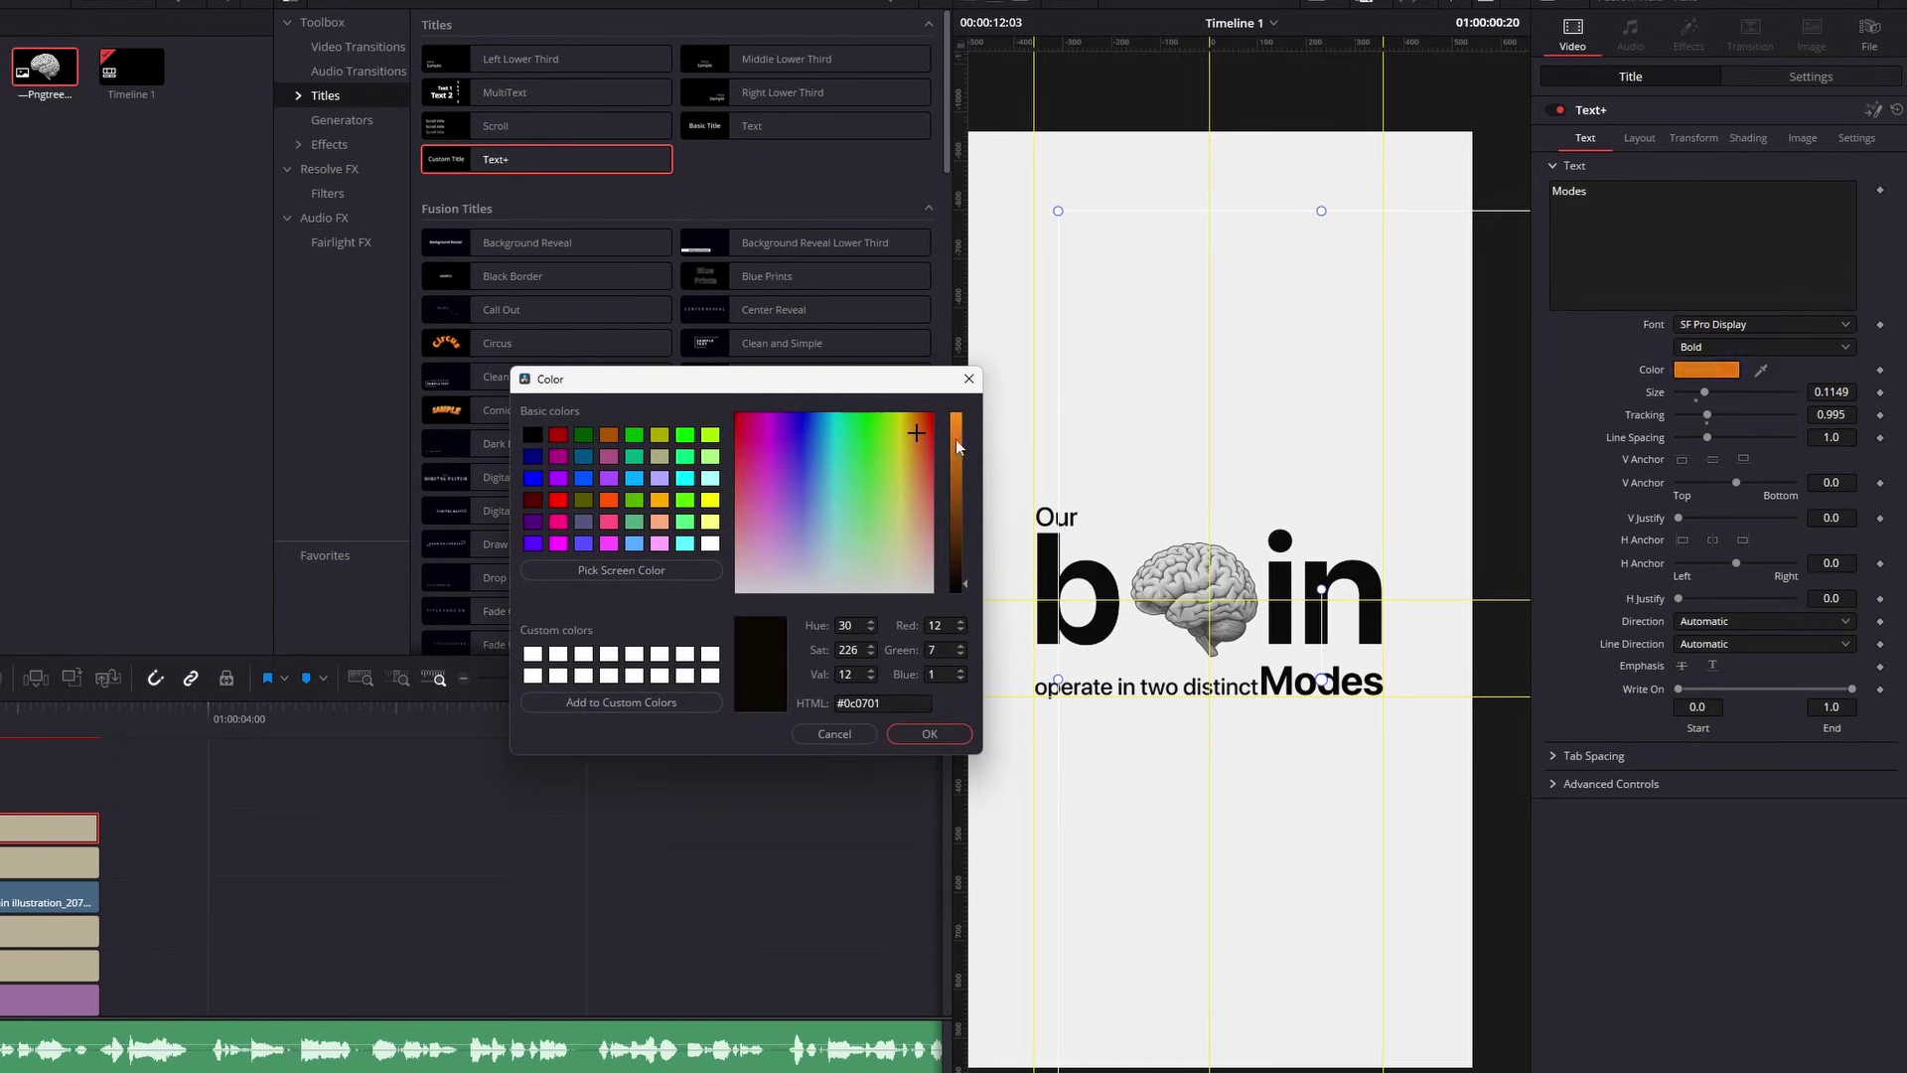
left_click_drag(955, 447, 933, 415)
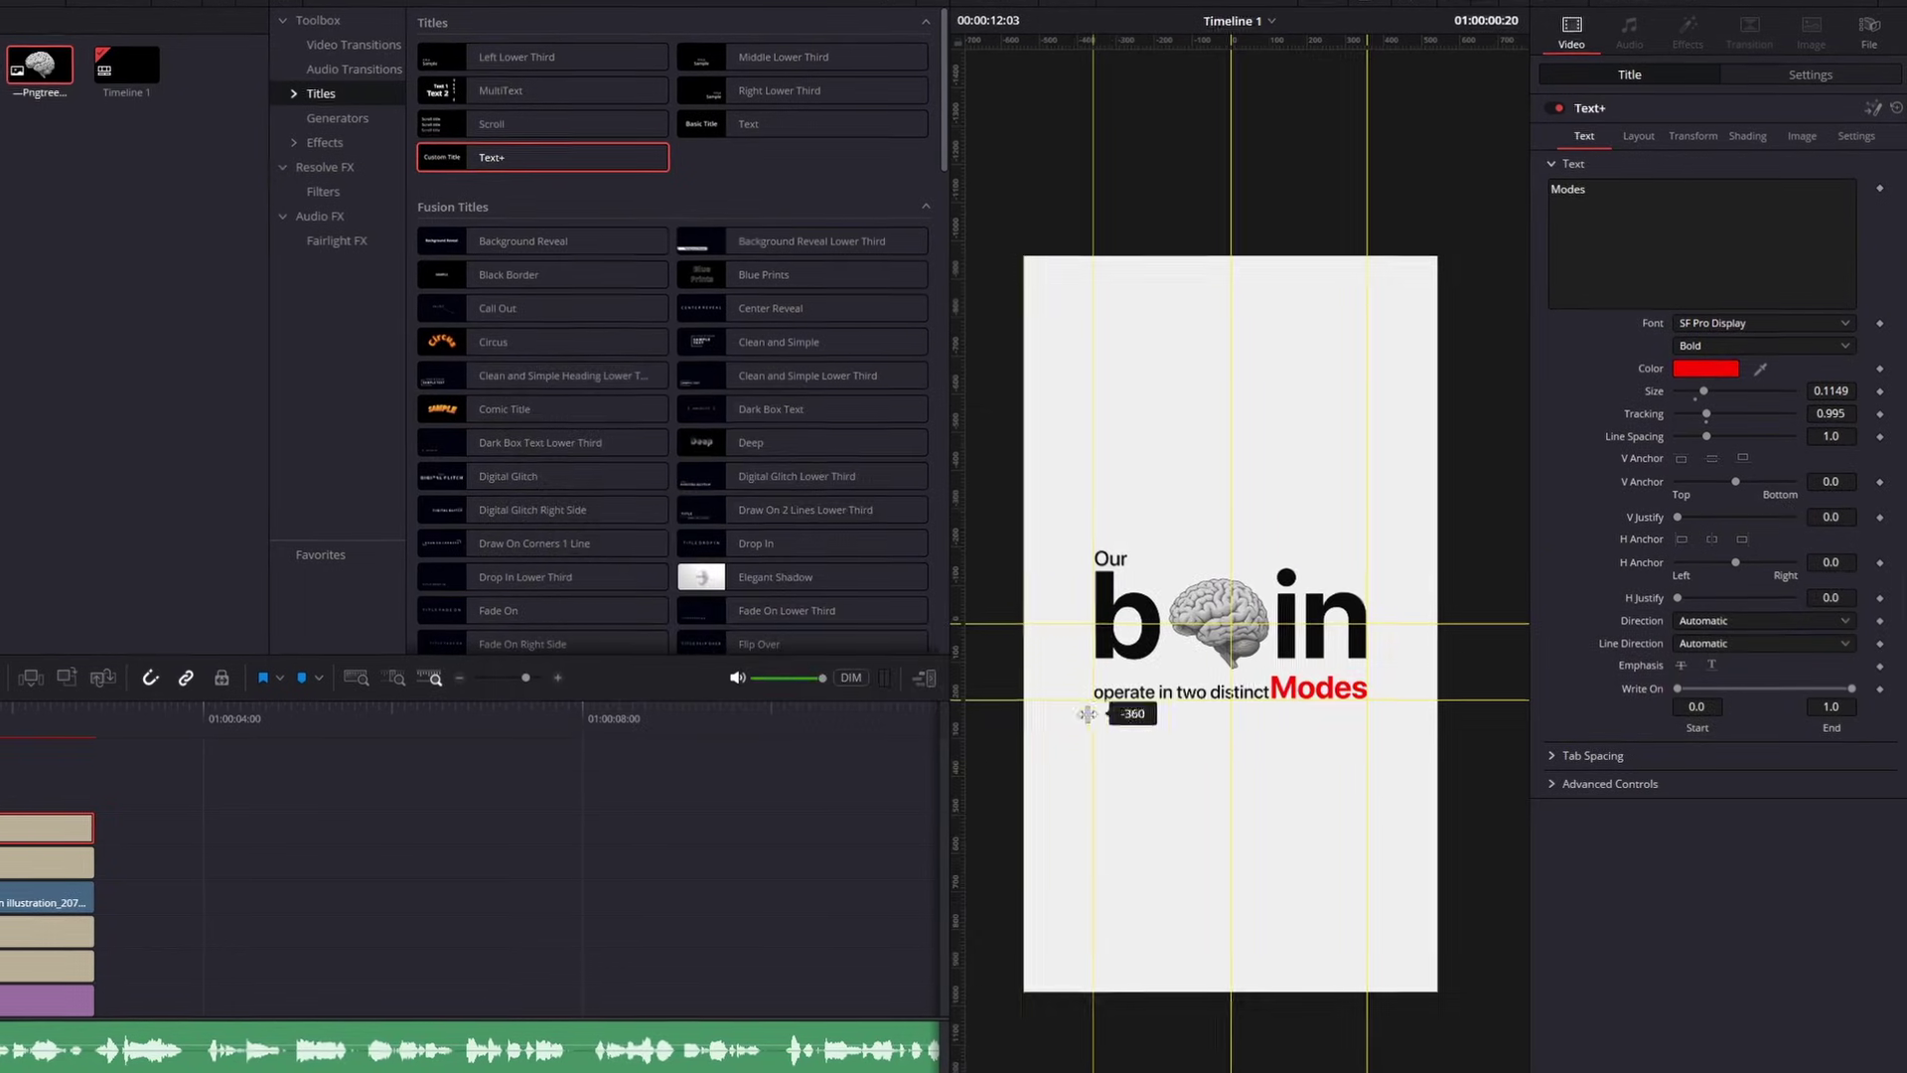
Remove the alignment guides from the viewer
left_click_drag(1087, 715, 1013, 40)
left_click_drag(1010, 625, 1010, 40)
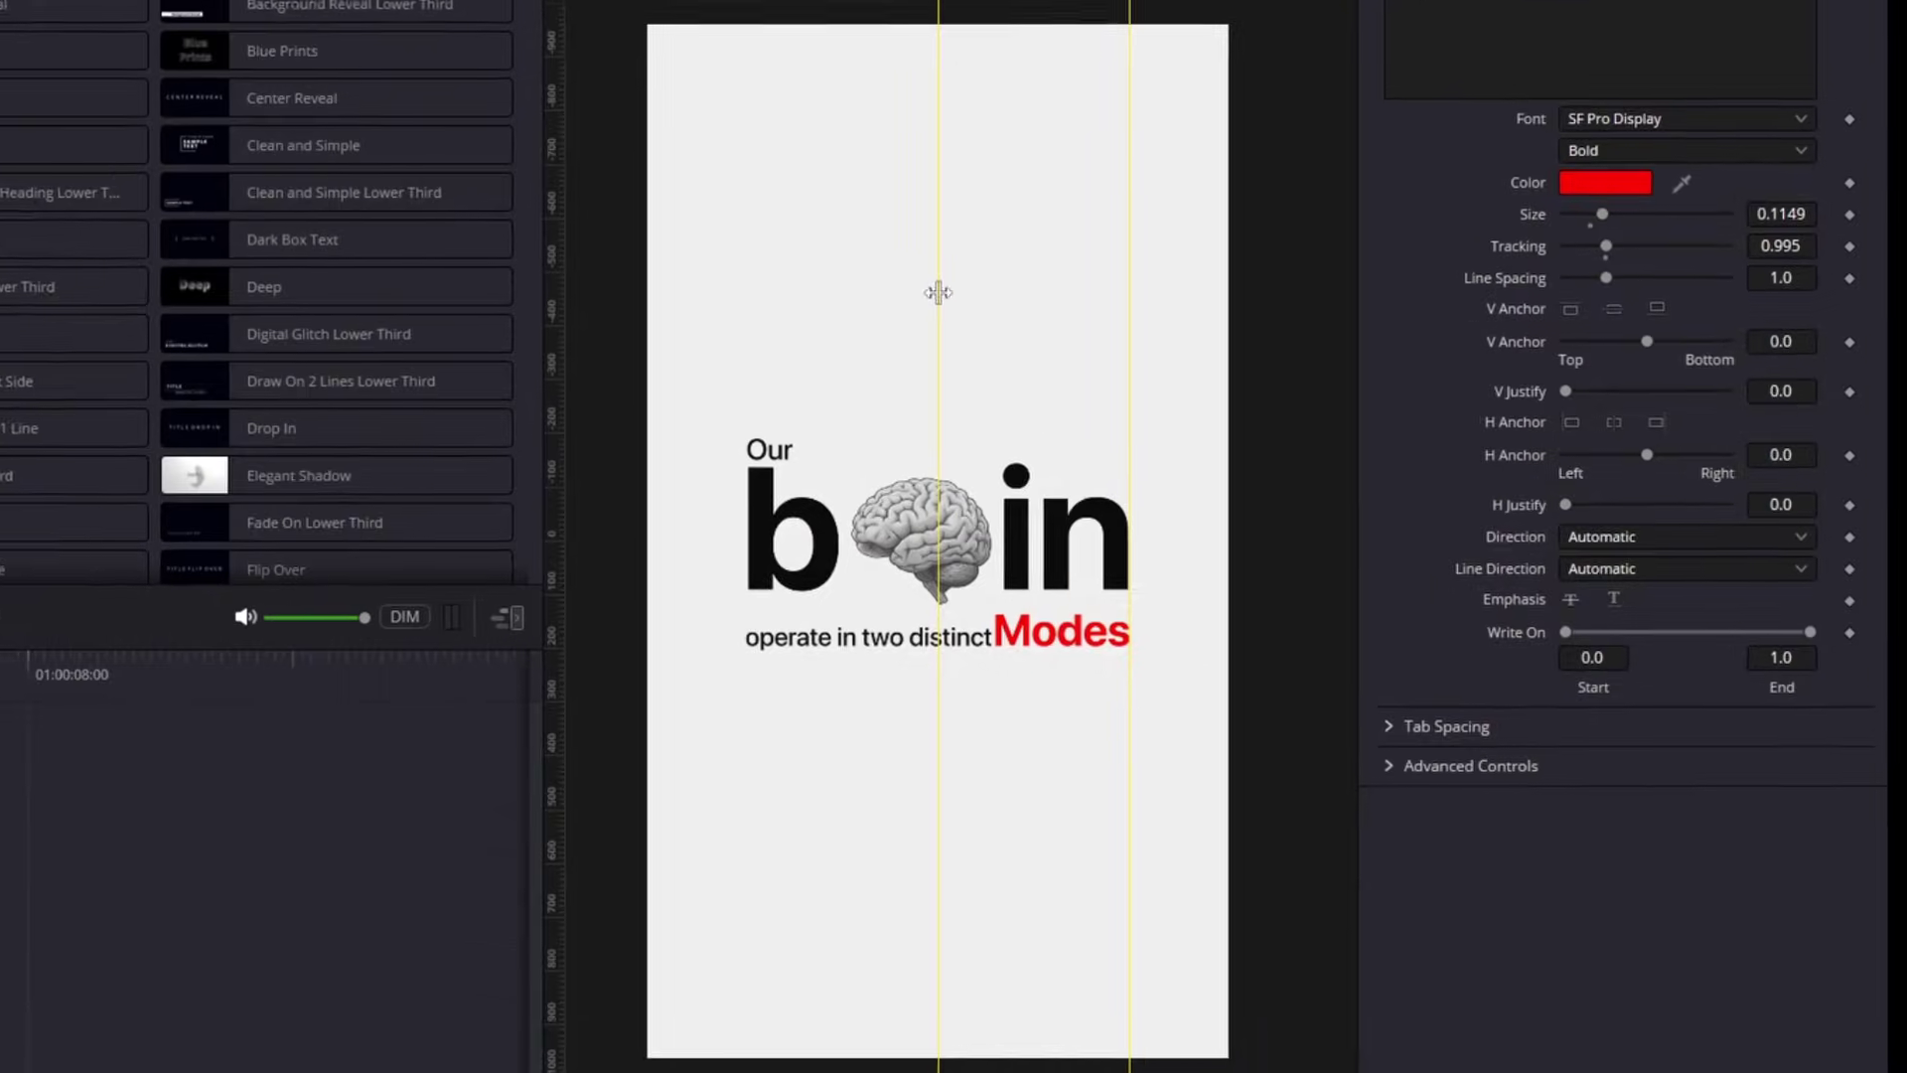
Trim the starts of the brain image on V4 and the "brain" title on V3 to 01:00:00:09
left_click_drag(348, 617, 554, 609)
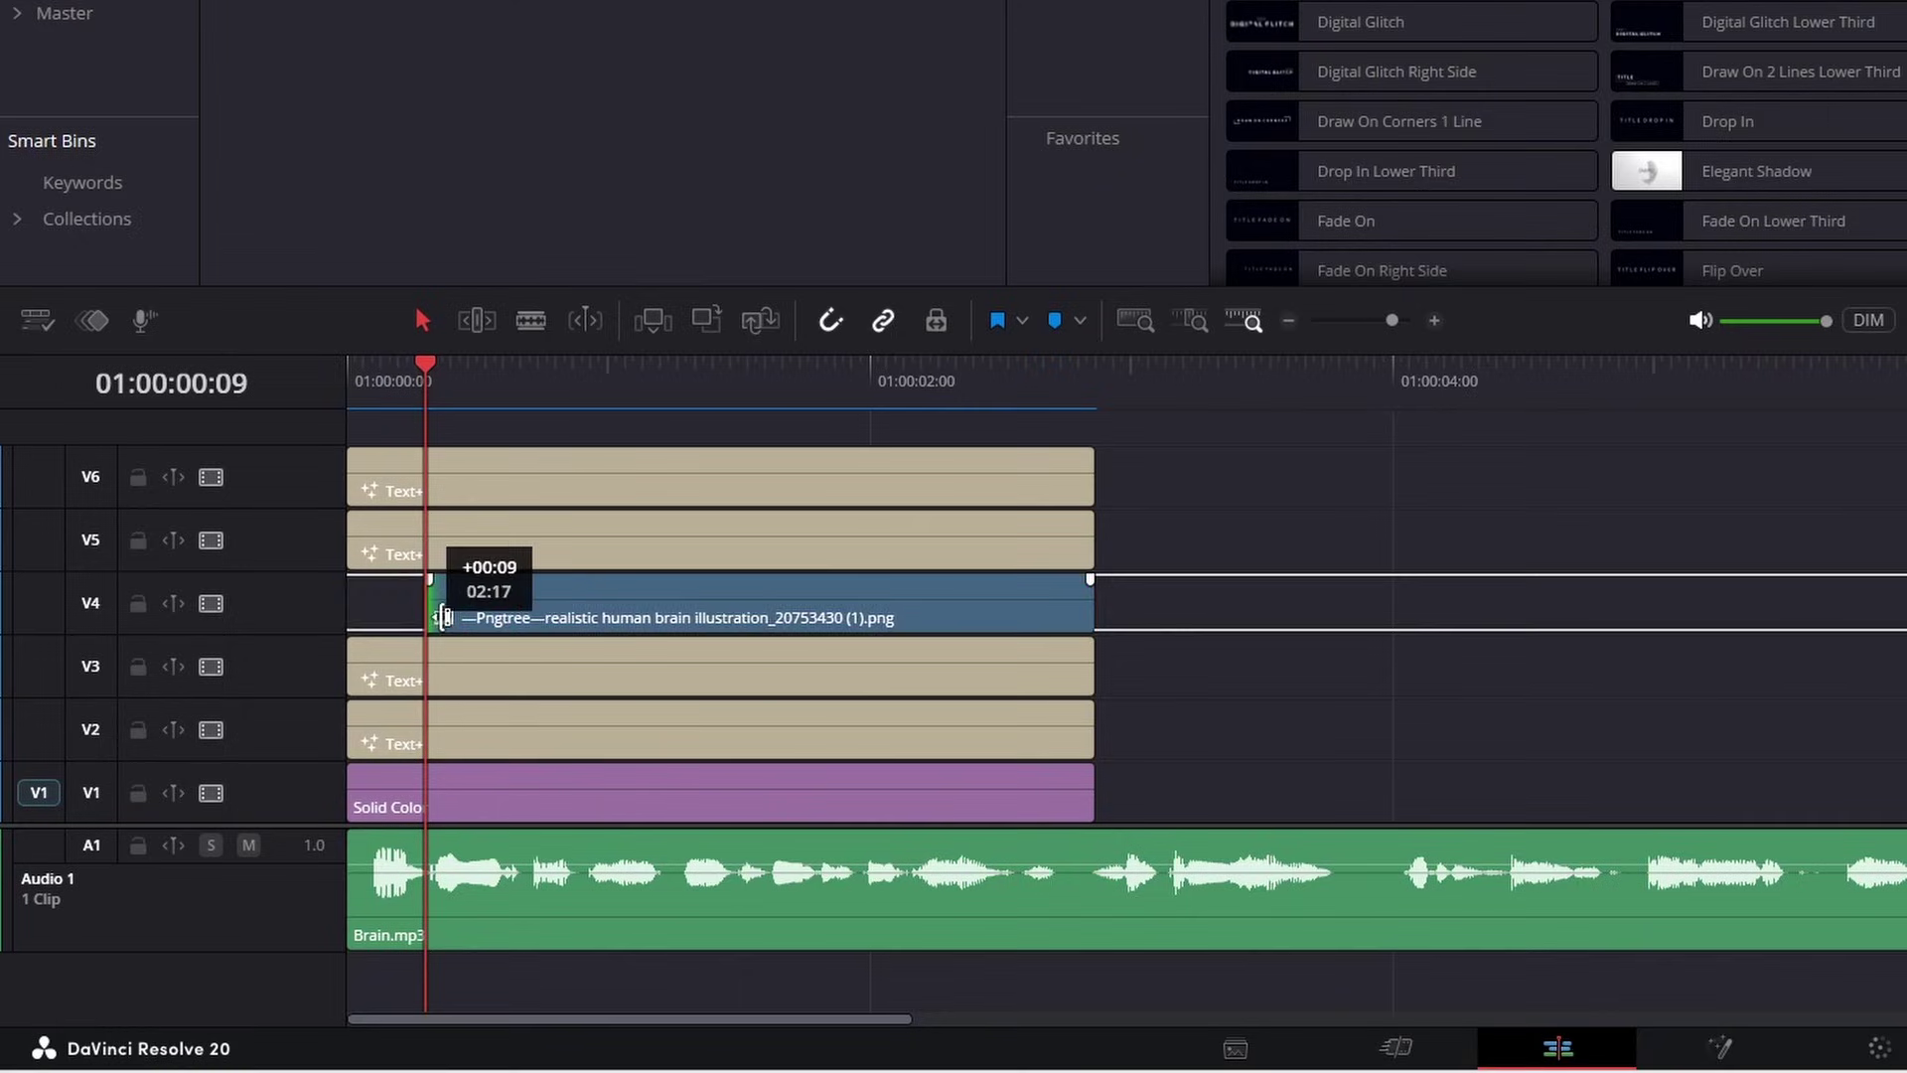
key("ctrl+z")
left_click_drag(1168, 599, 1086, 599)
left_click_drag(353, 673, 435, 673)
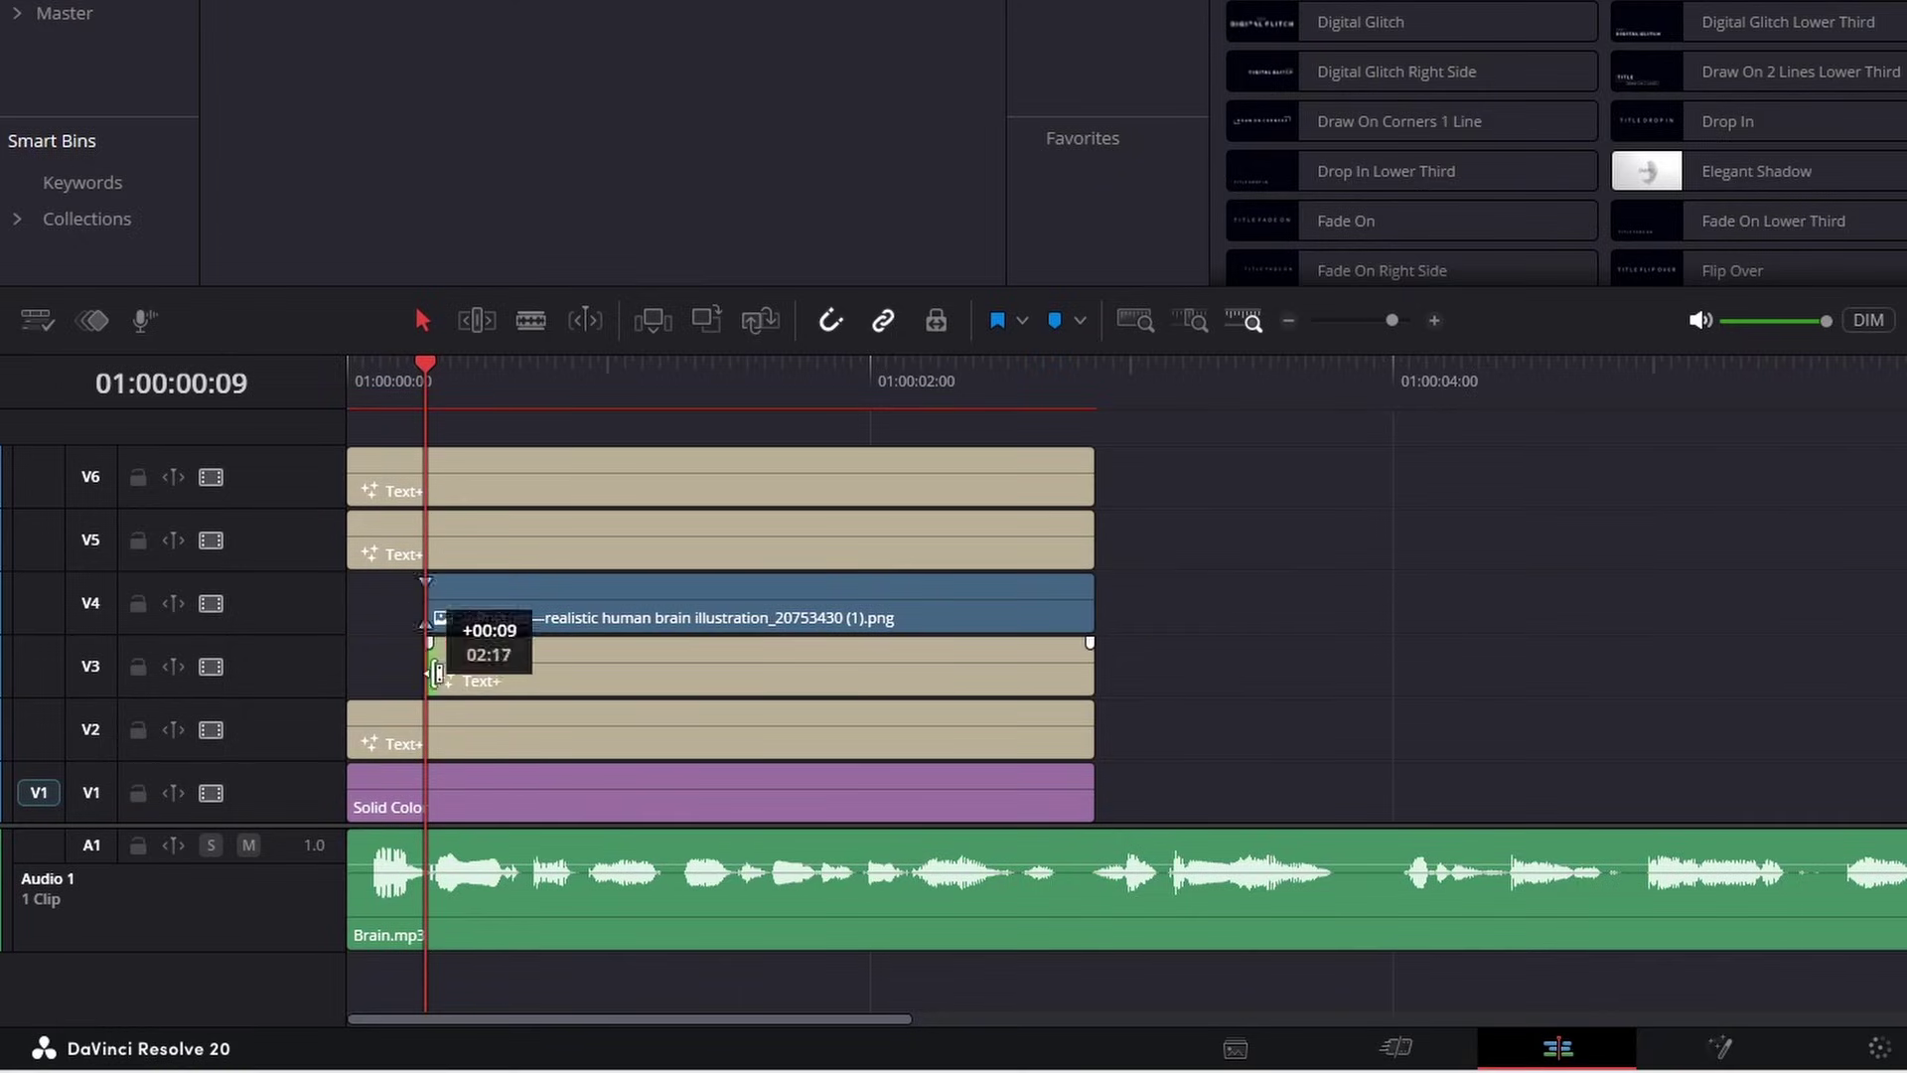
Trim the V5 title to start at frame 21 and the "Modes" title on V6 to start just after 01:00:02:00
left_click_drag(447, 392, 530, 451)
left_click_drag(630, 552, 752, 551)
key("ctrl+z")
left_click_drag(353, 562, 537, 562)
left_click_drag(556, 401, 905, 430)
left_click_drag(354, 468, 906, 471)
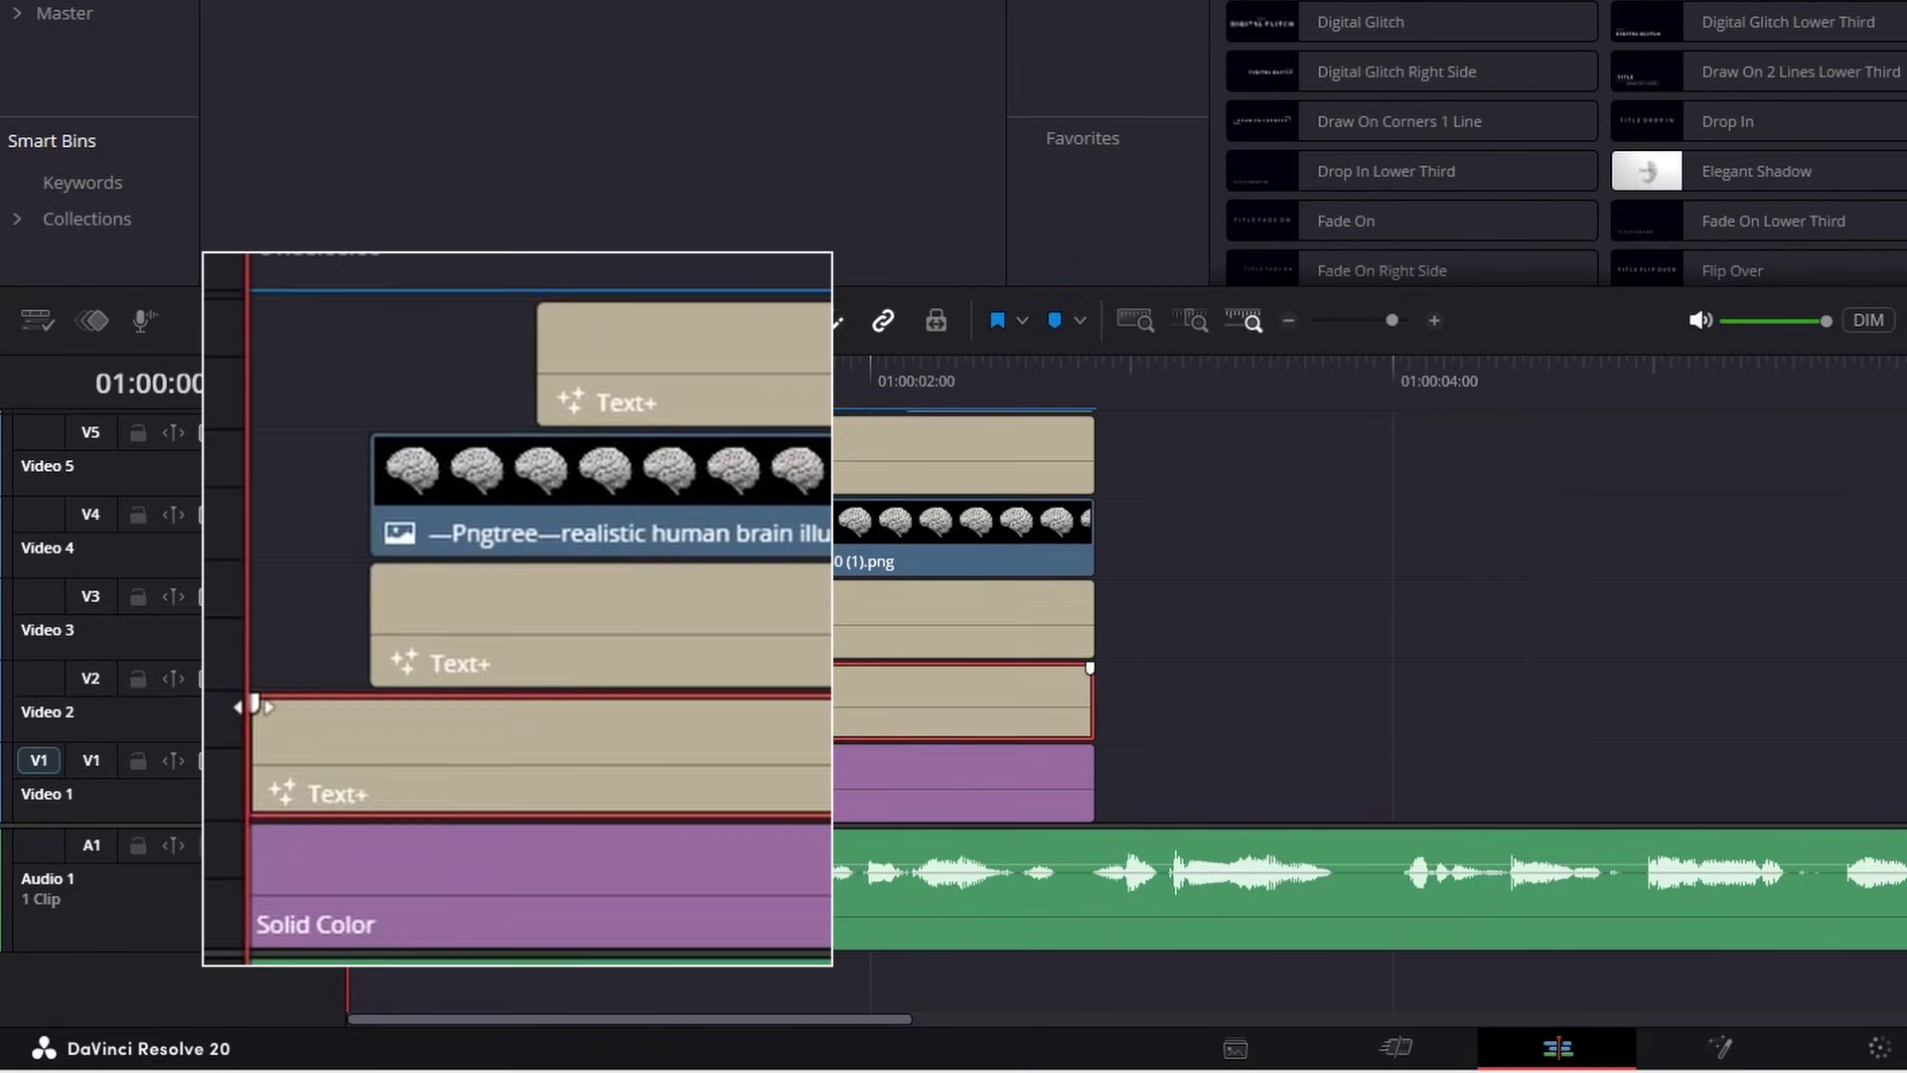
Add fade-ins of about 4 frames to "Our" and about 5 frames to "brain" and the brain image, and preview them from the start
left_click_drag(253, 705, 314, 722)
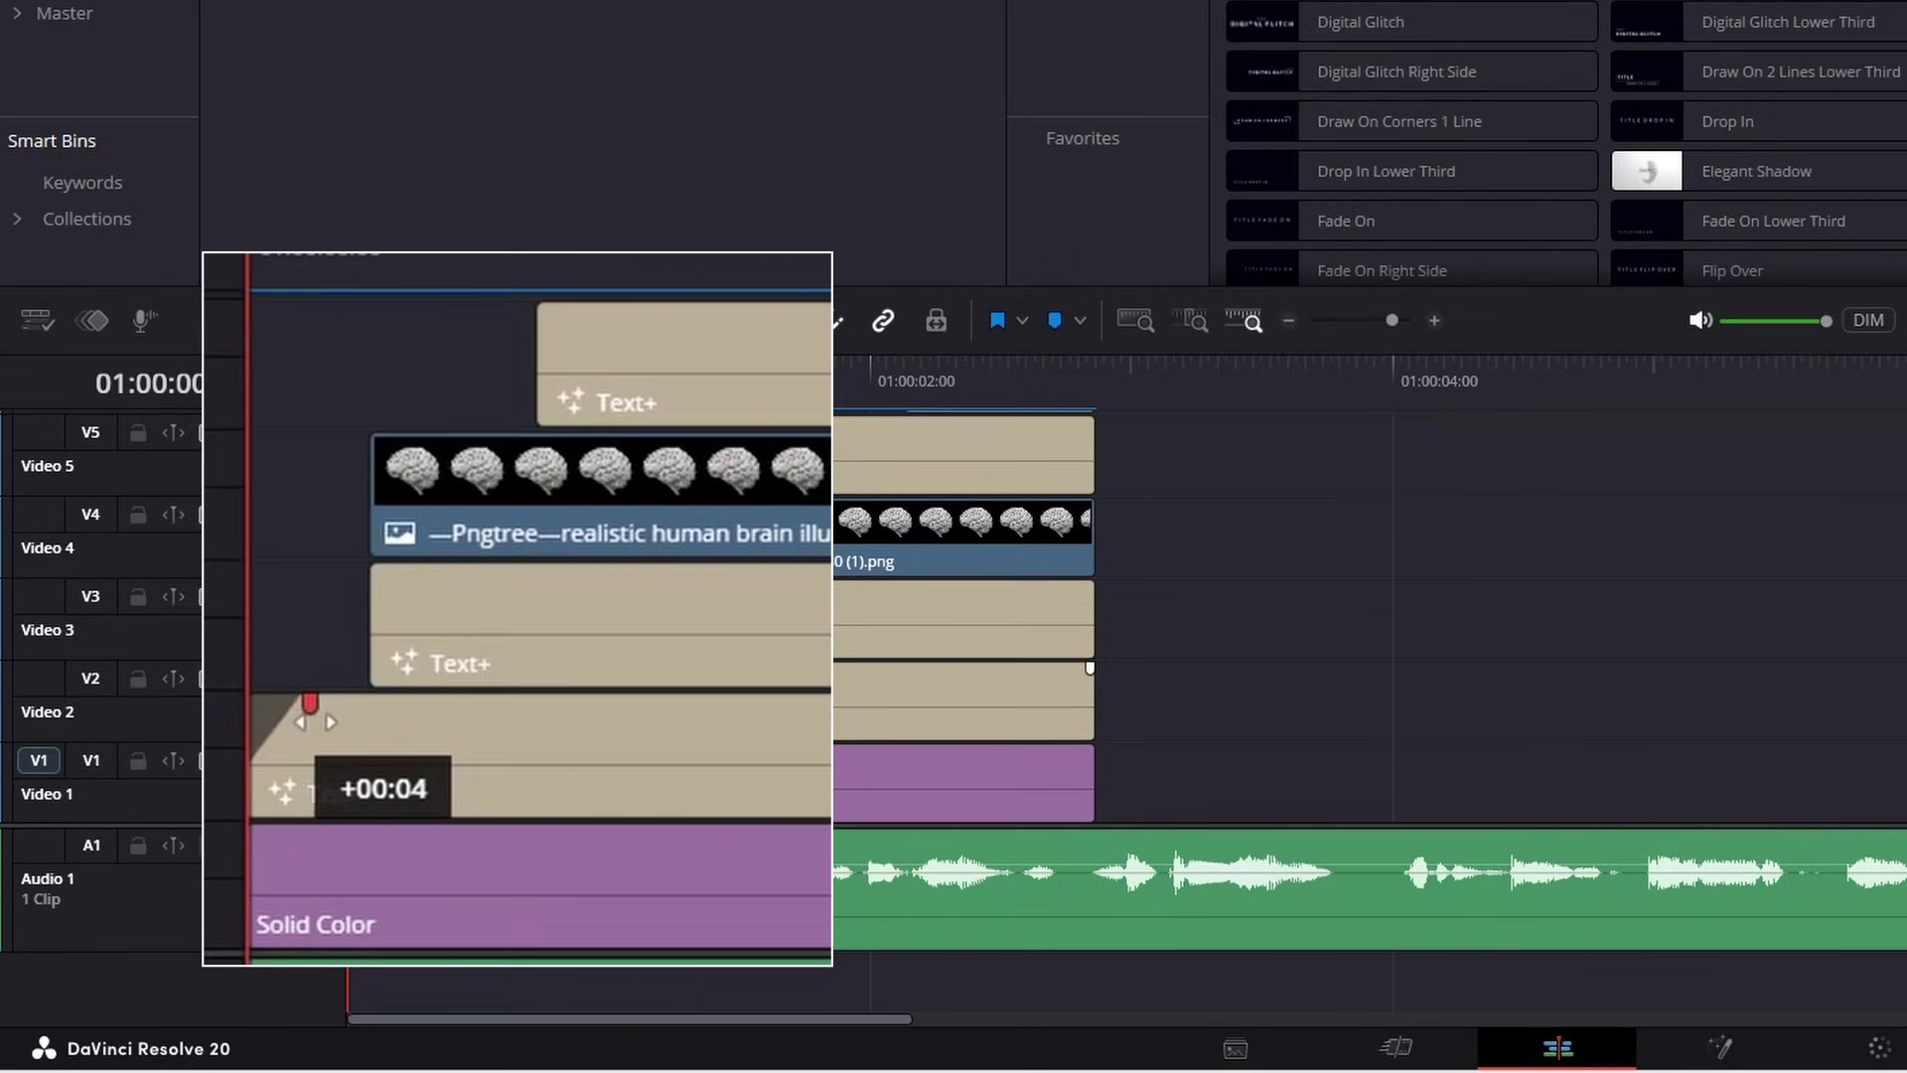
left_click_drag(387, 669, 326, 723)
left_click_drag(379, 574, 463, 585)
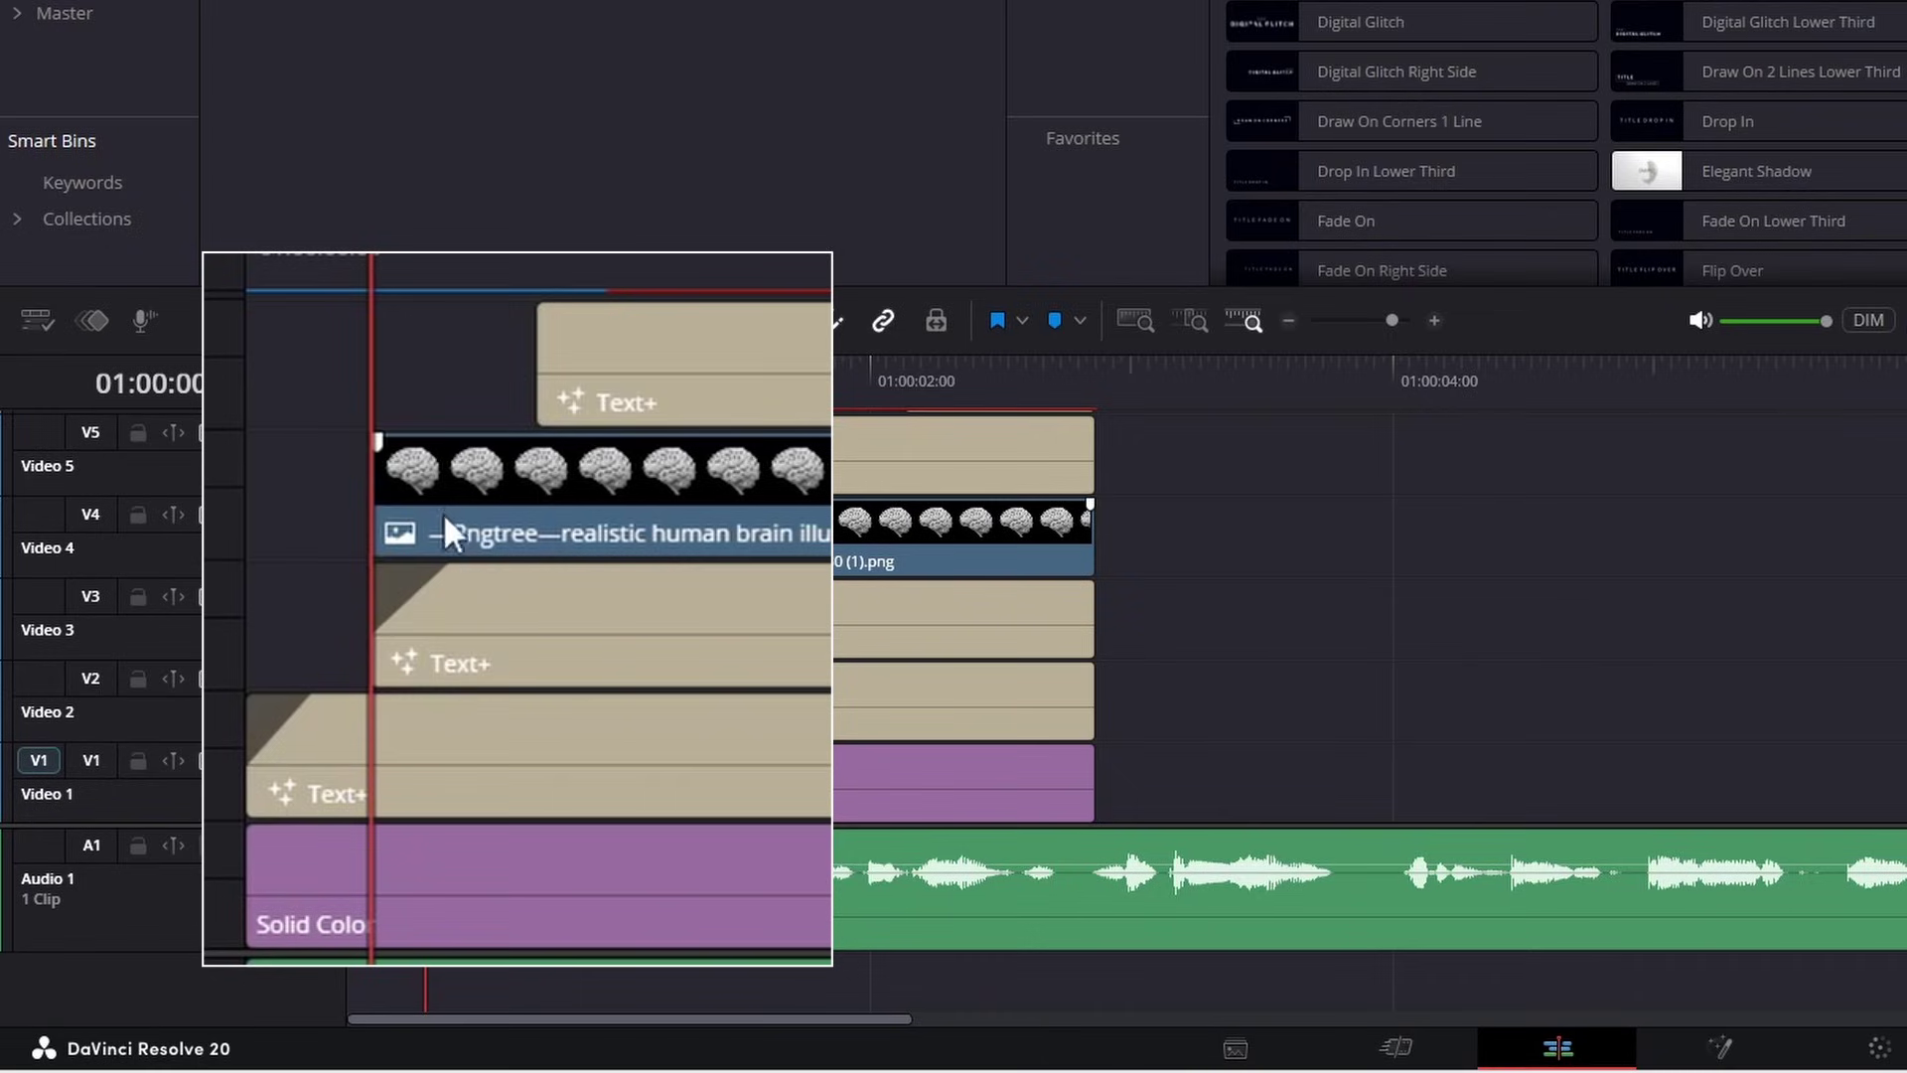
left_click_drag(380, 445, 474, 467)
left_click(456, 261)
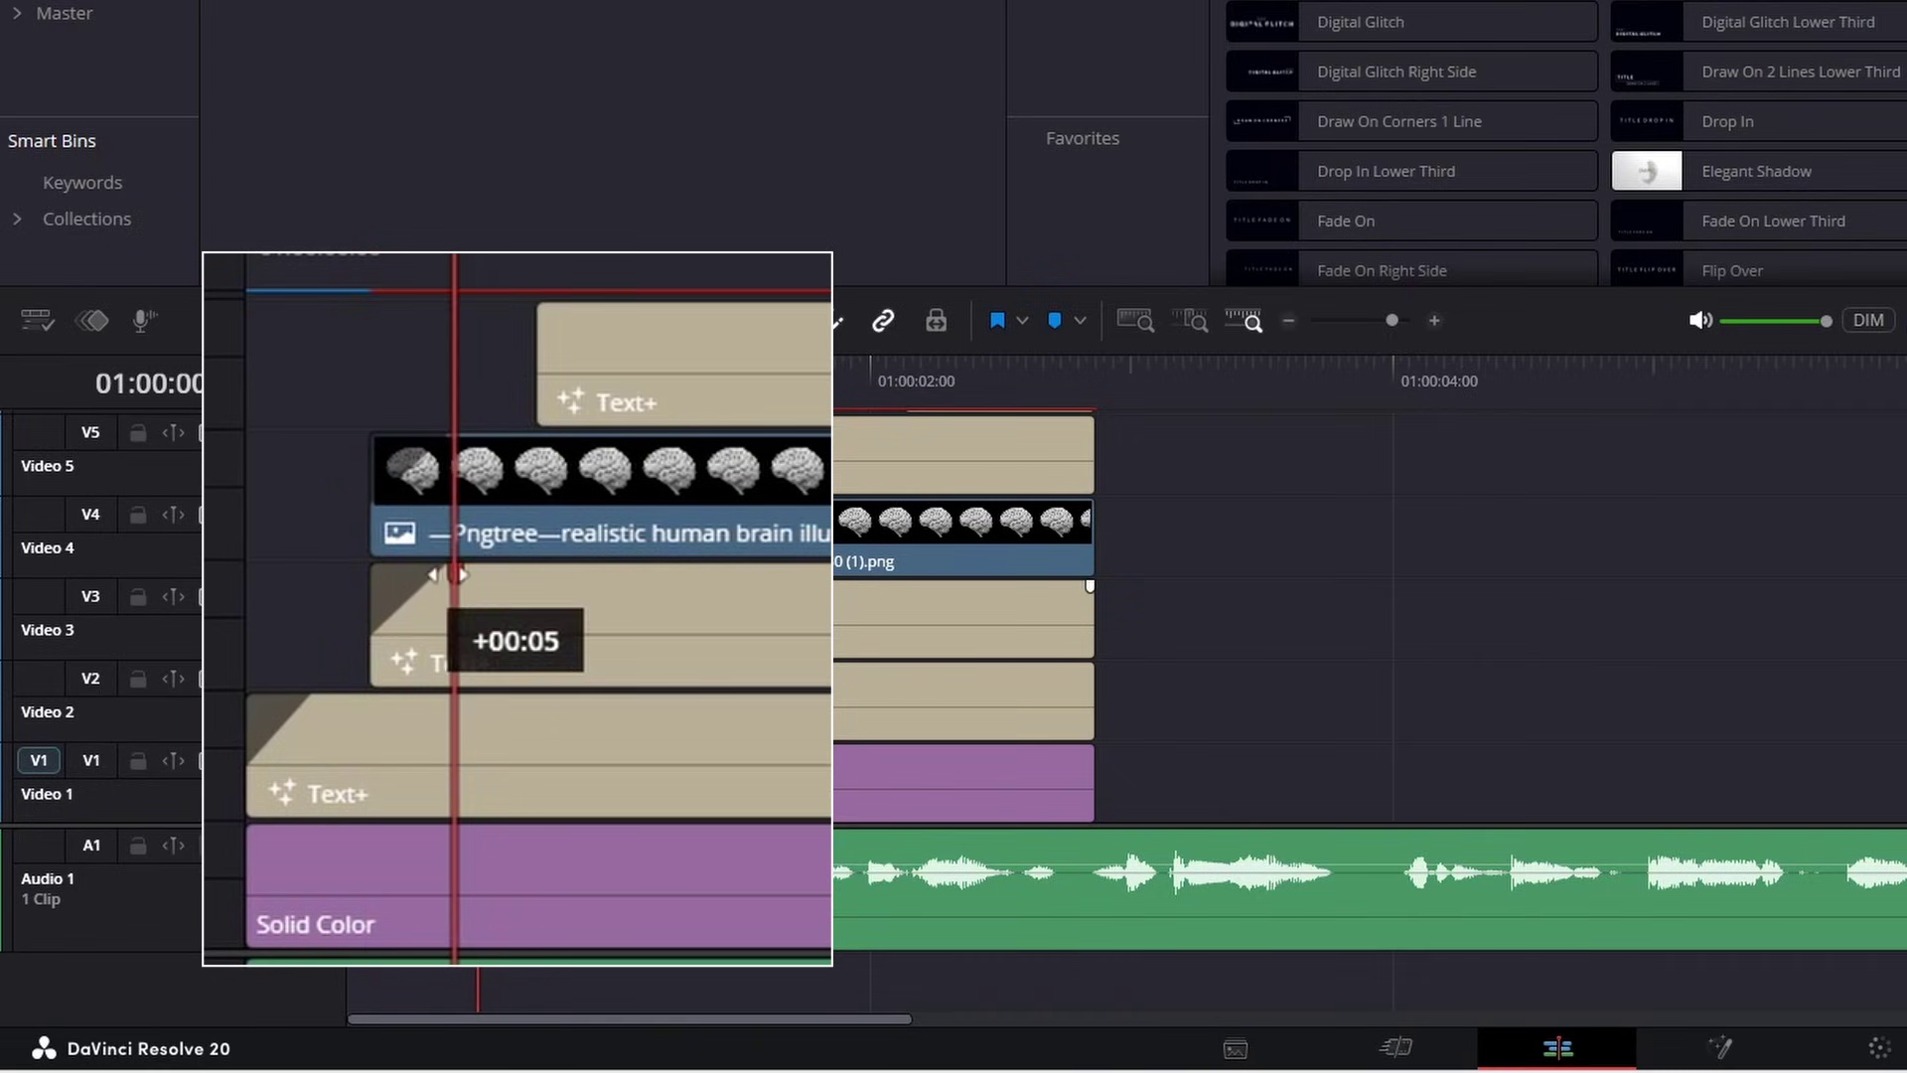
left_click_drag(459, 273, 246, 273)
key("space")
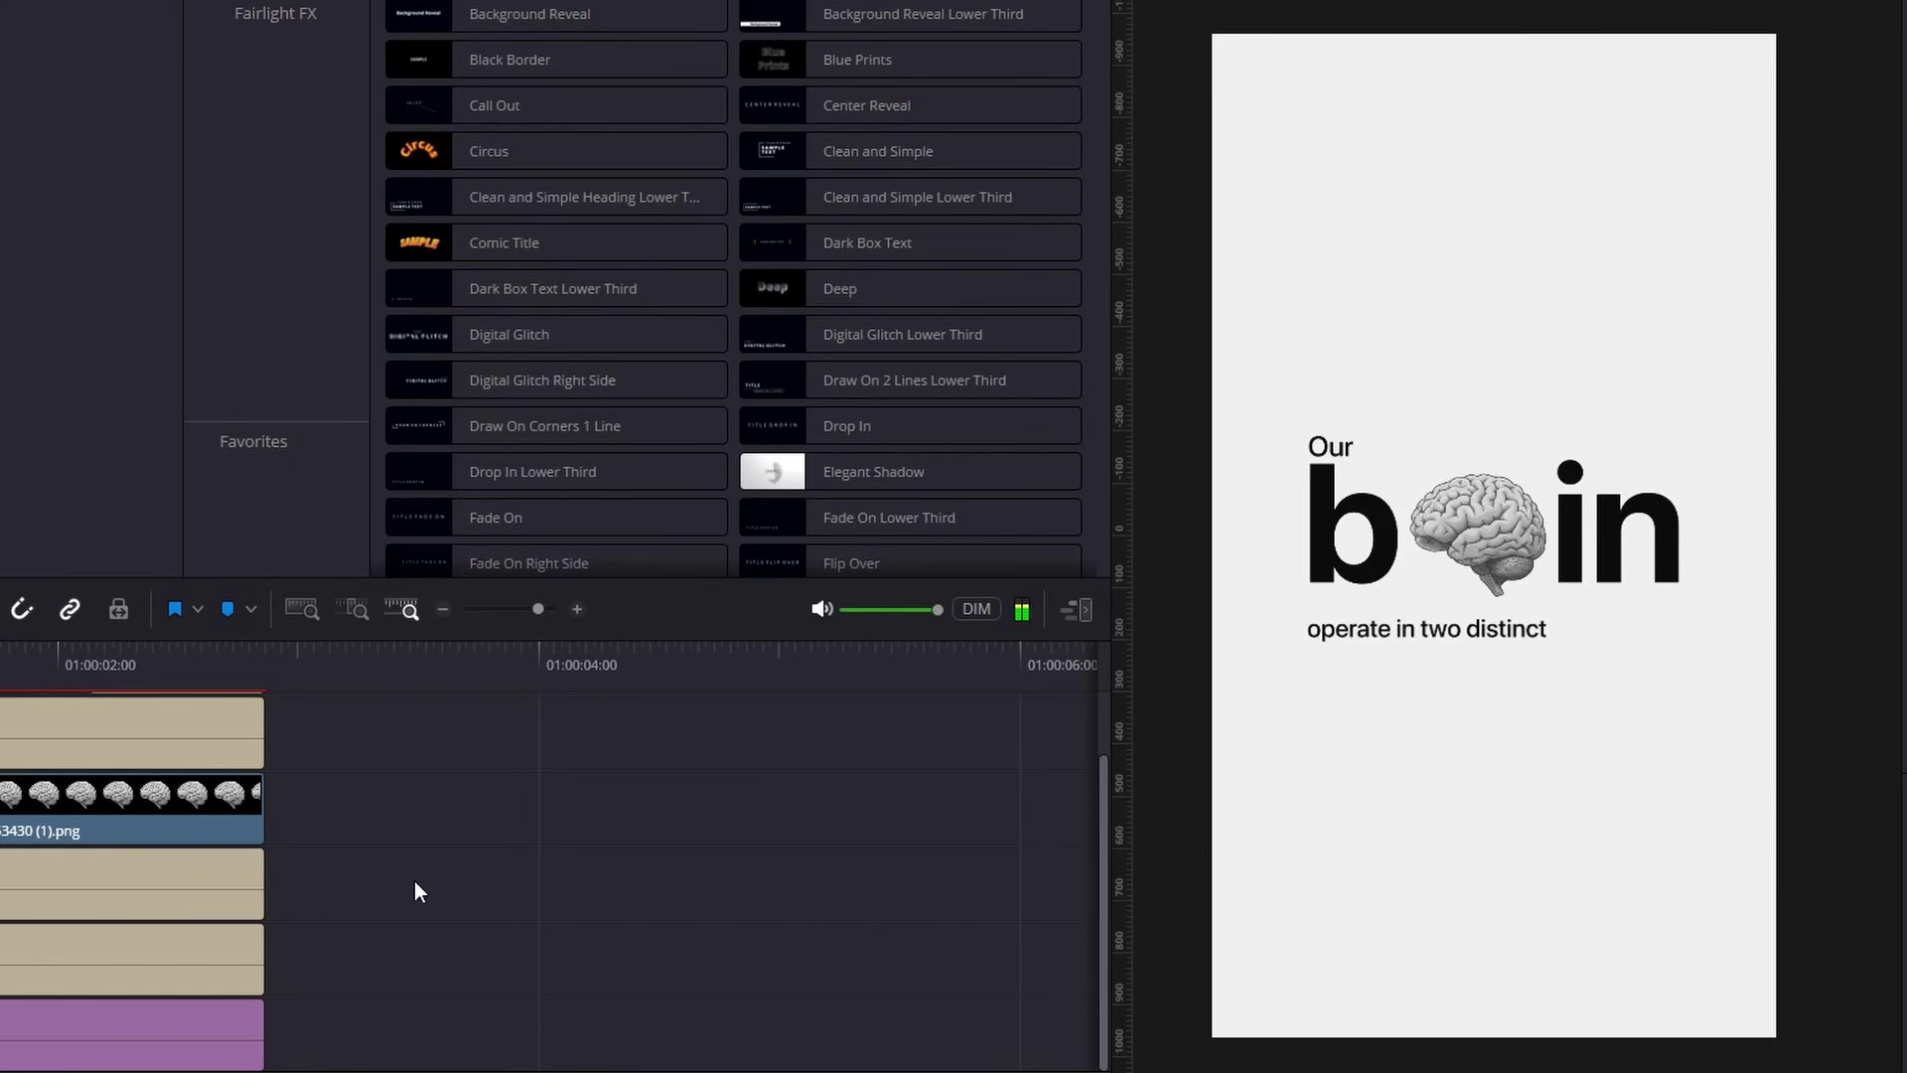
key("space")
Open the "operate in two distinct" title in Fusion and add a Follower modifier to its text with a delay of 1
left_click(864, 454)
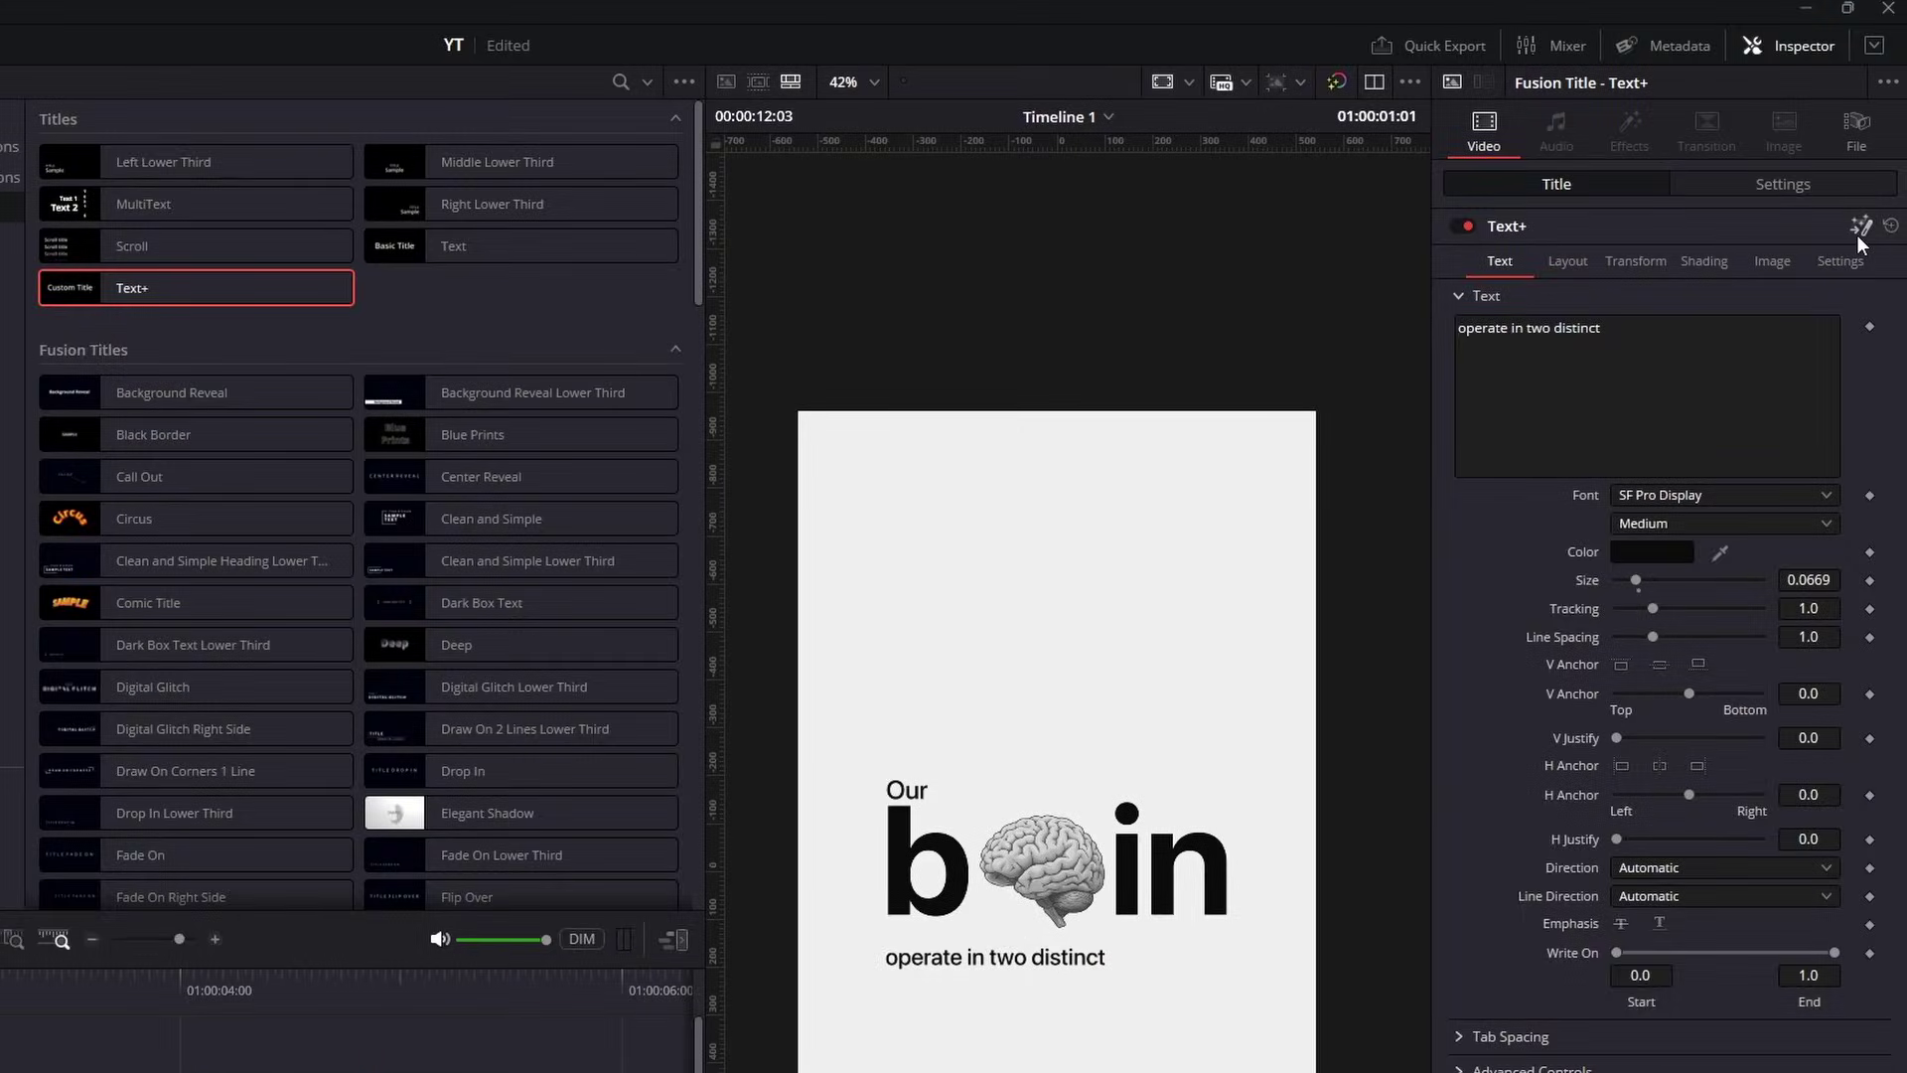
left_click(1860, 230)
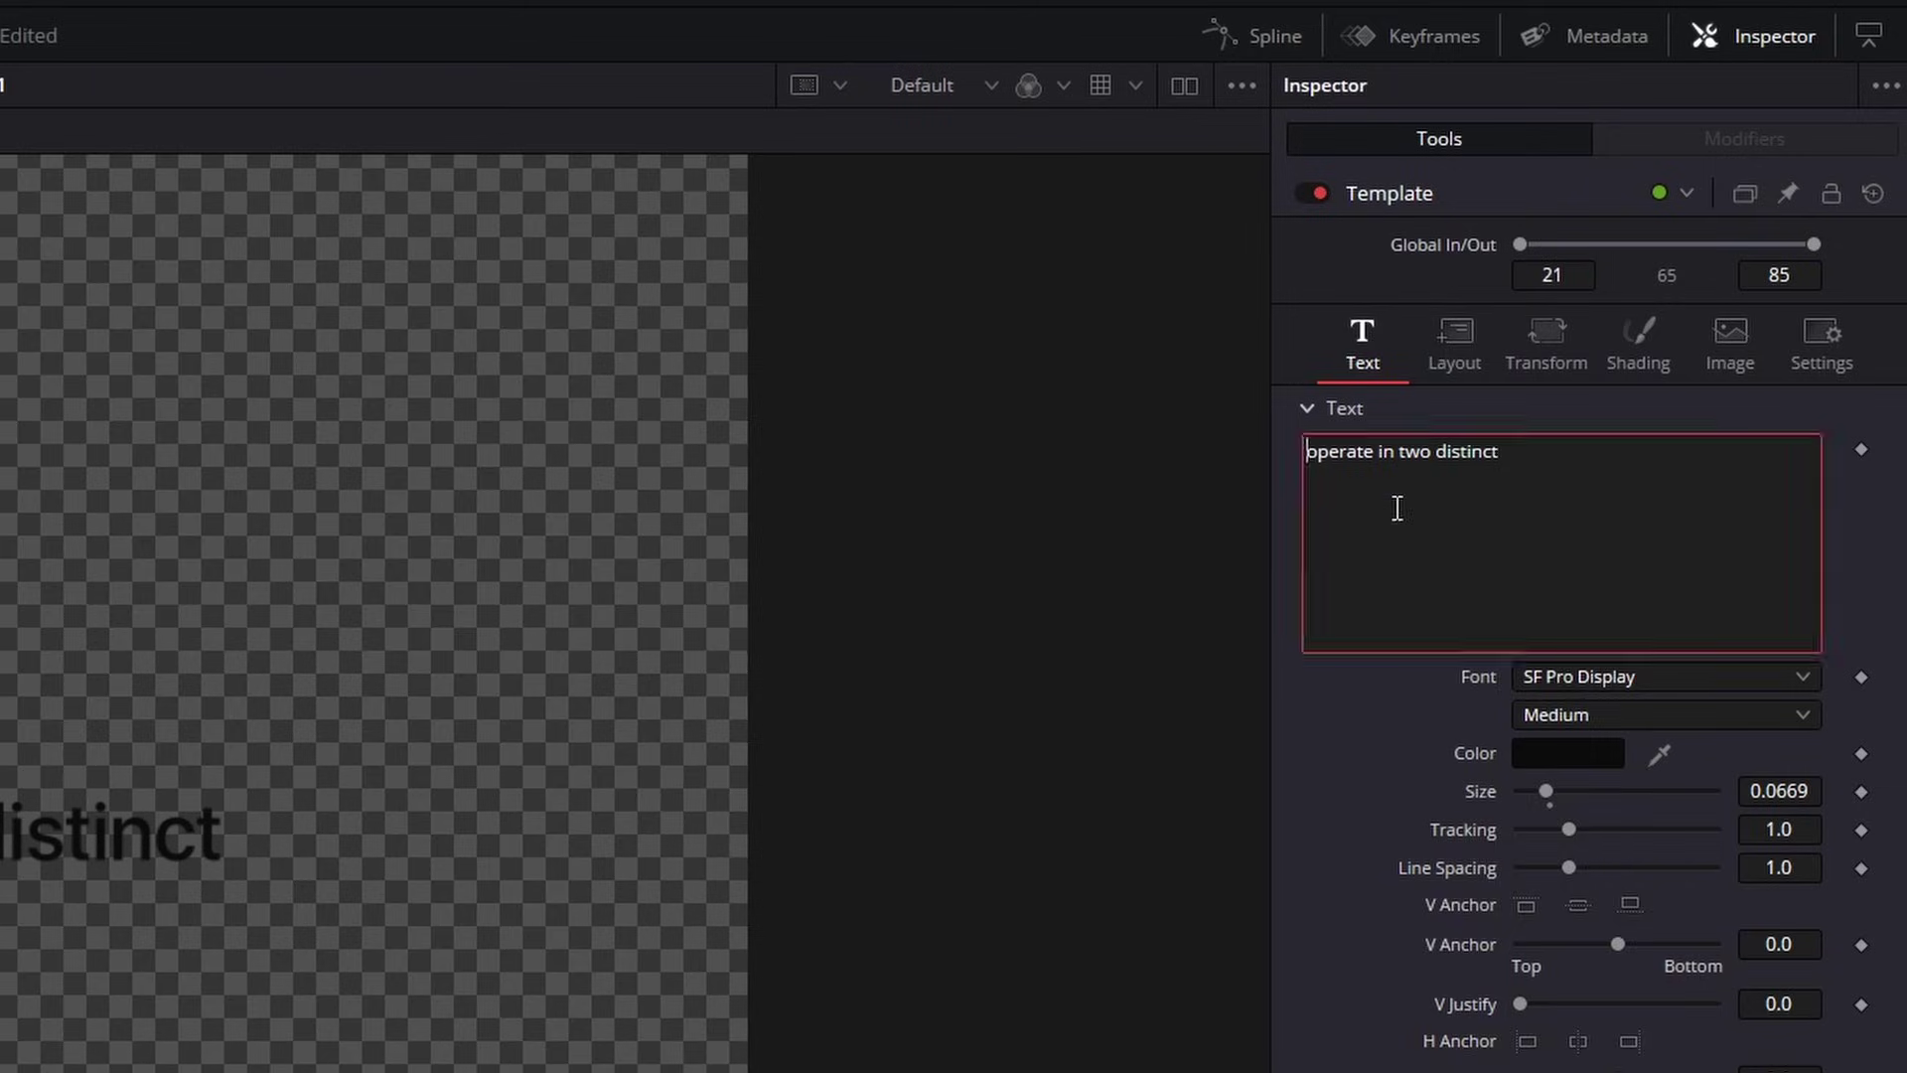
right_click(1393, 506)
left_click(1470, 705)
left_click(1731, 141)
left_click(1774, 441)
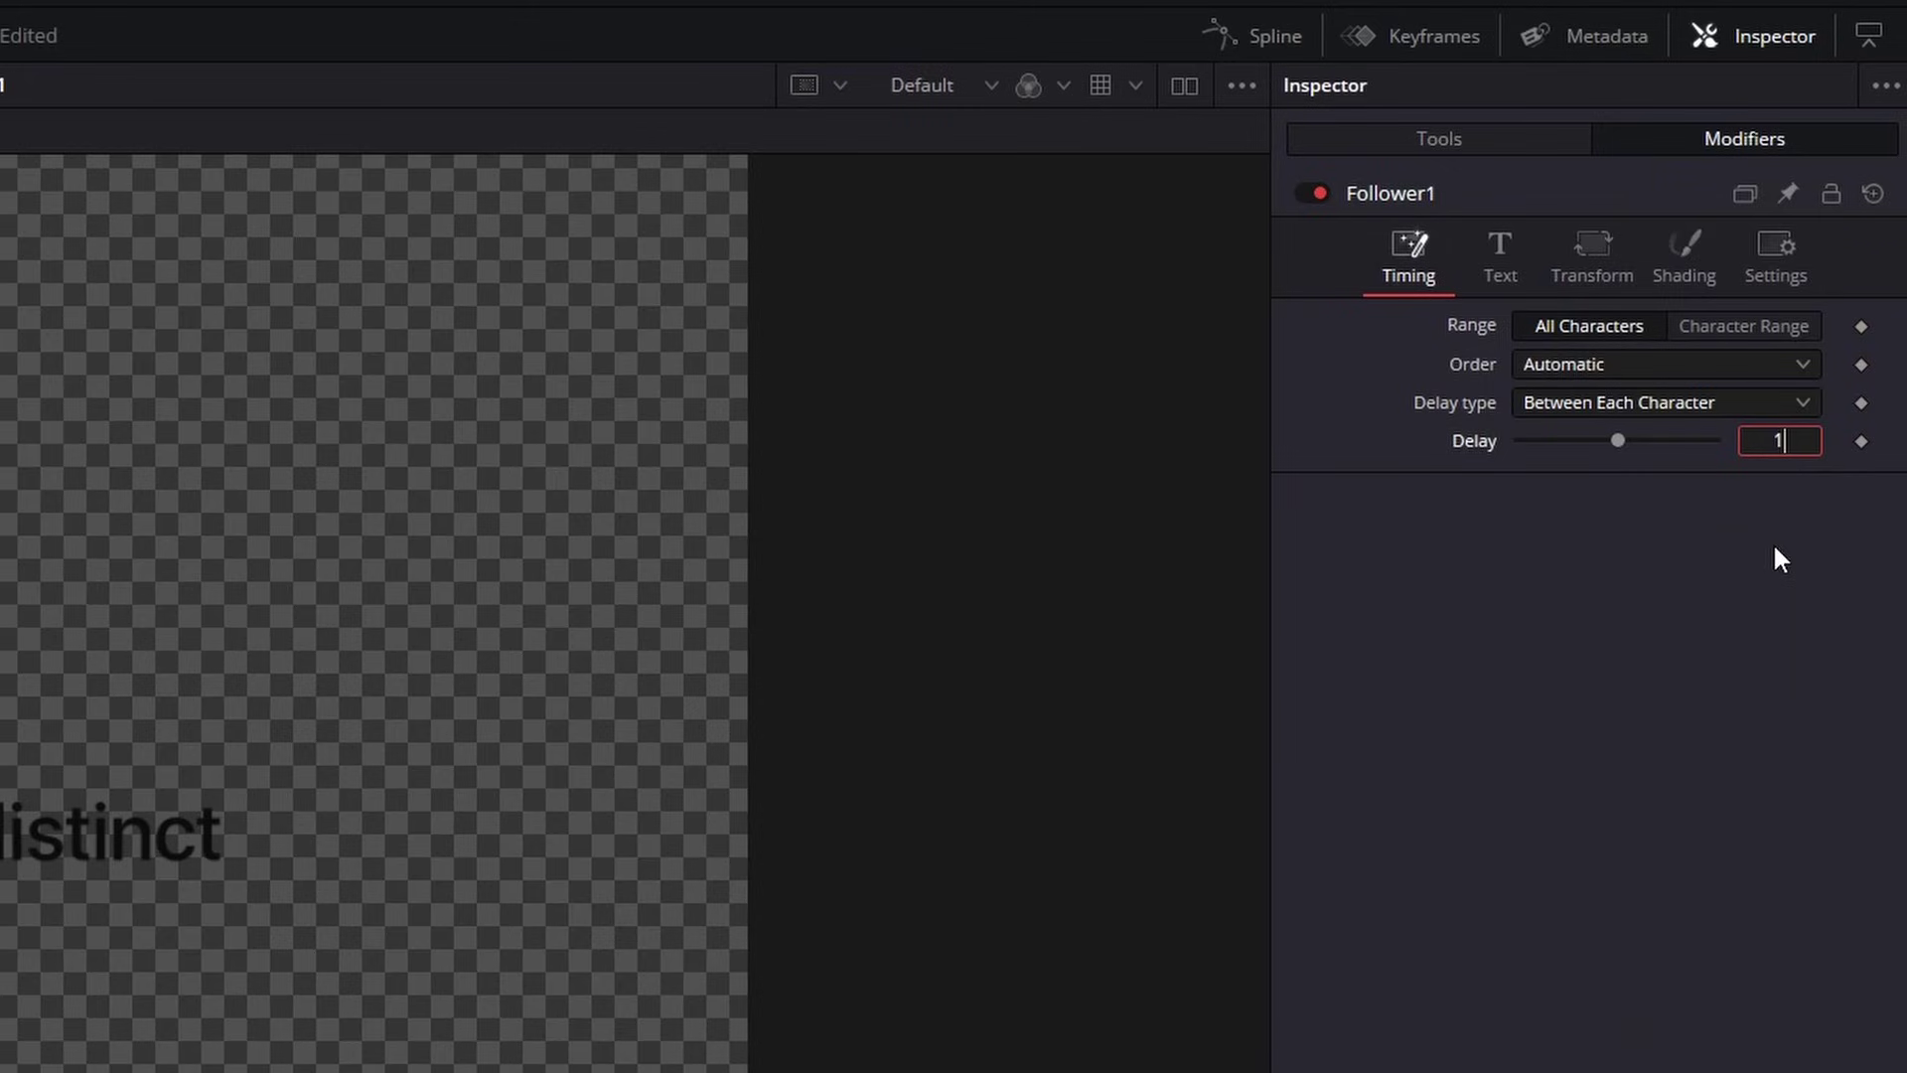
key("Return")
Set the Follower to transform Words and animate its X and Y size from 0.0 at frame 21 to 1.0 at frame 40
left_click(1597, 273)
left_click(1570, 364)
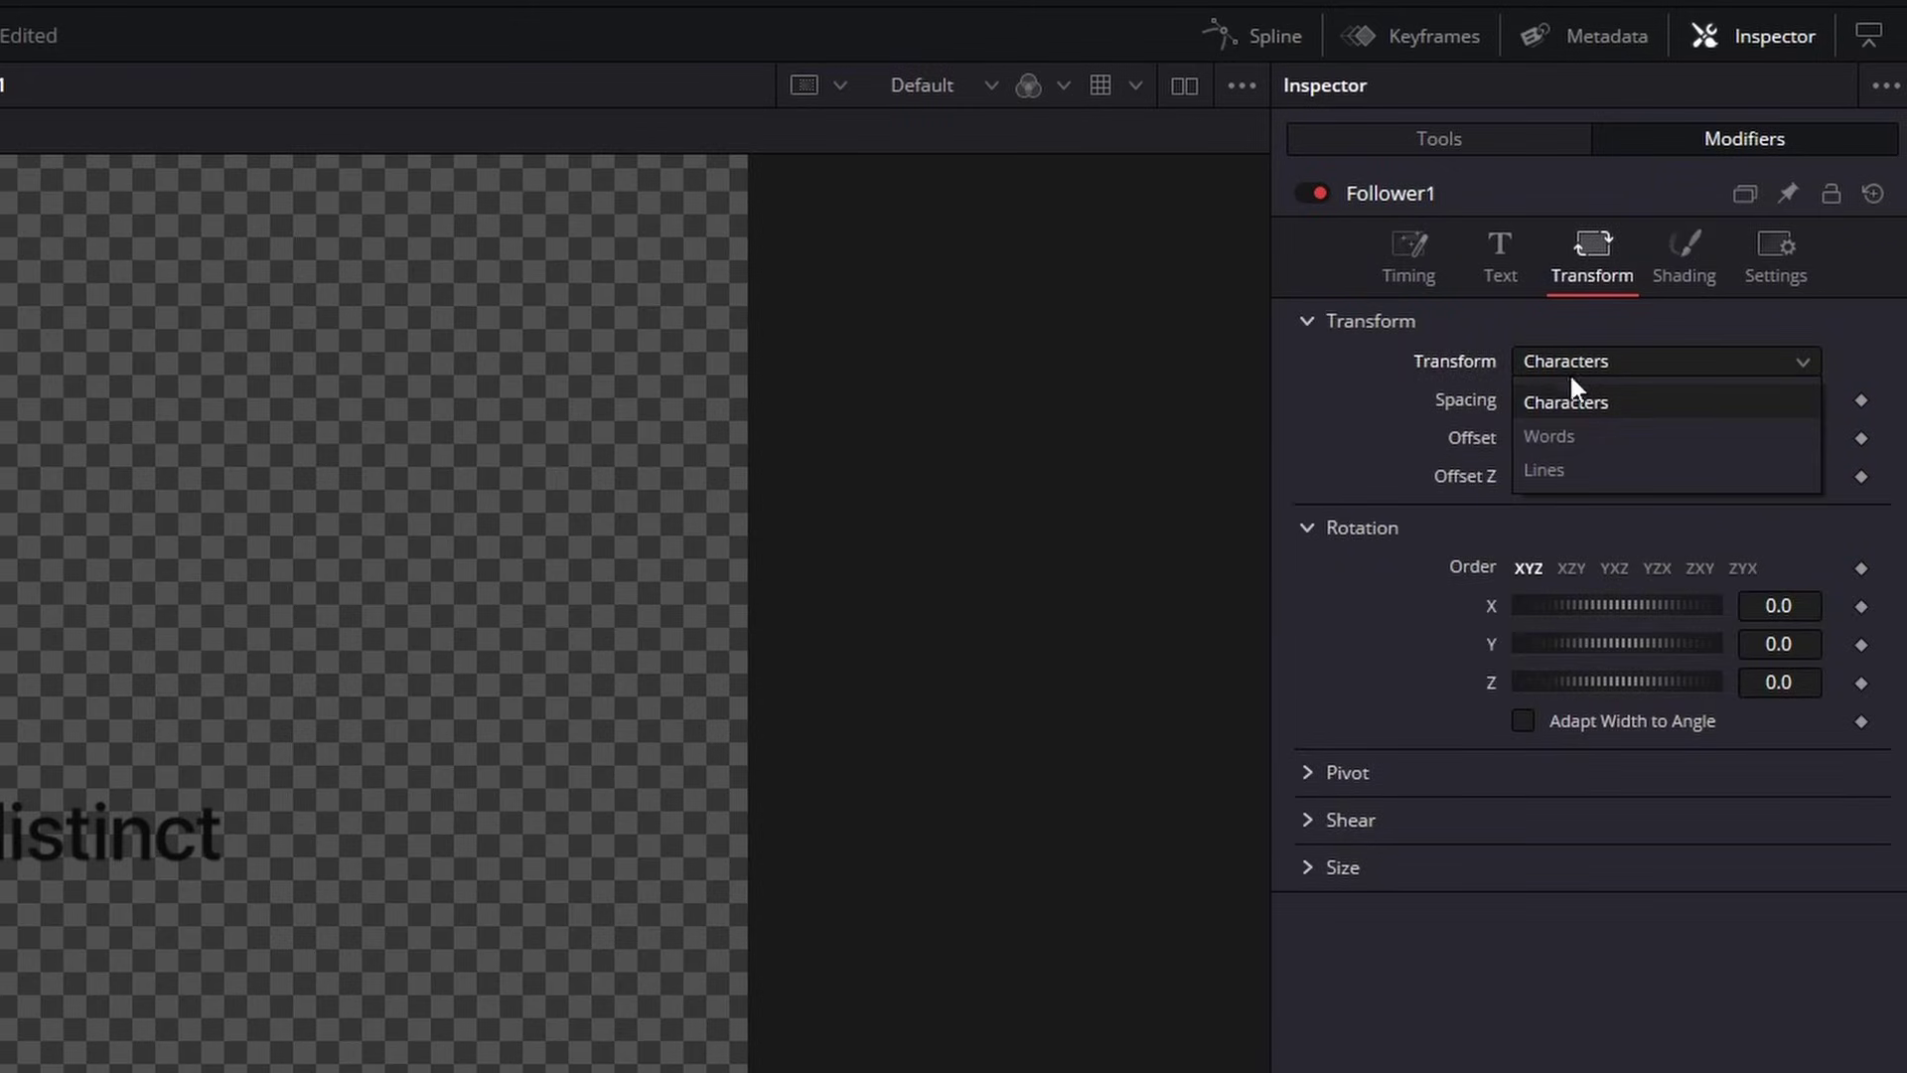
left_click(1557, 437)
left_click(1307, 867)
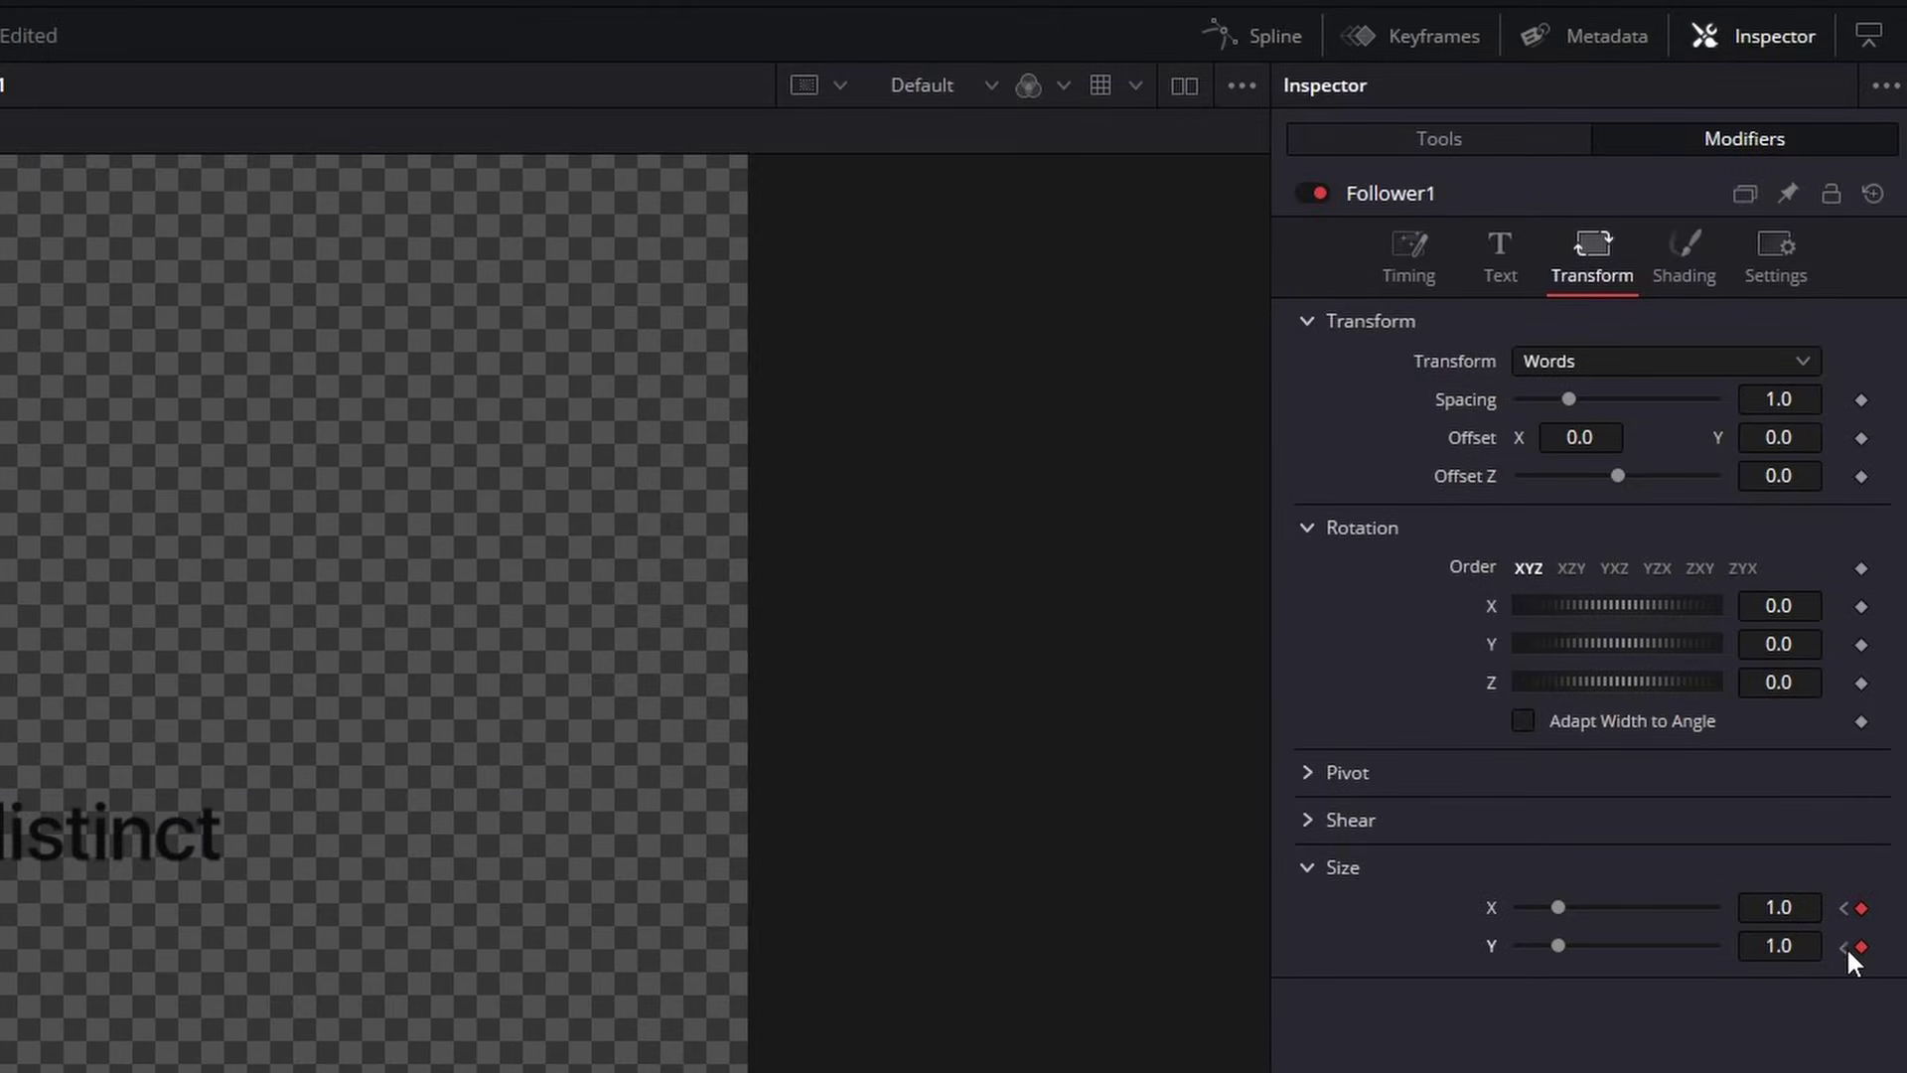
left_click(1845, 945)
left_click_drag(1557, 907, 1520, 907)
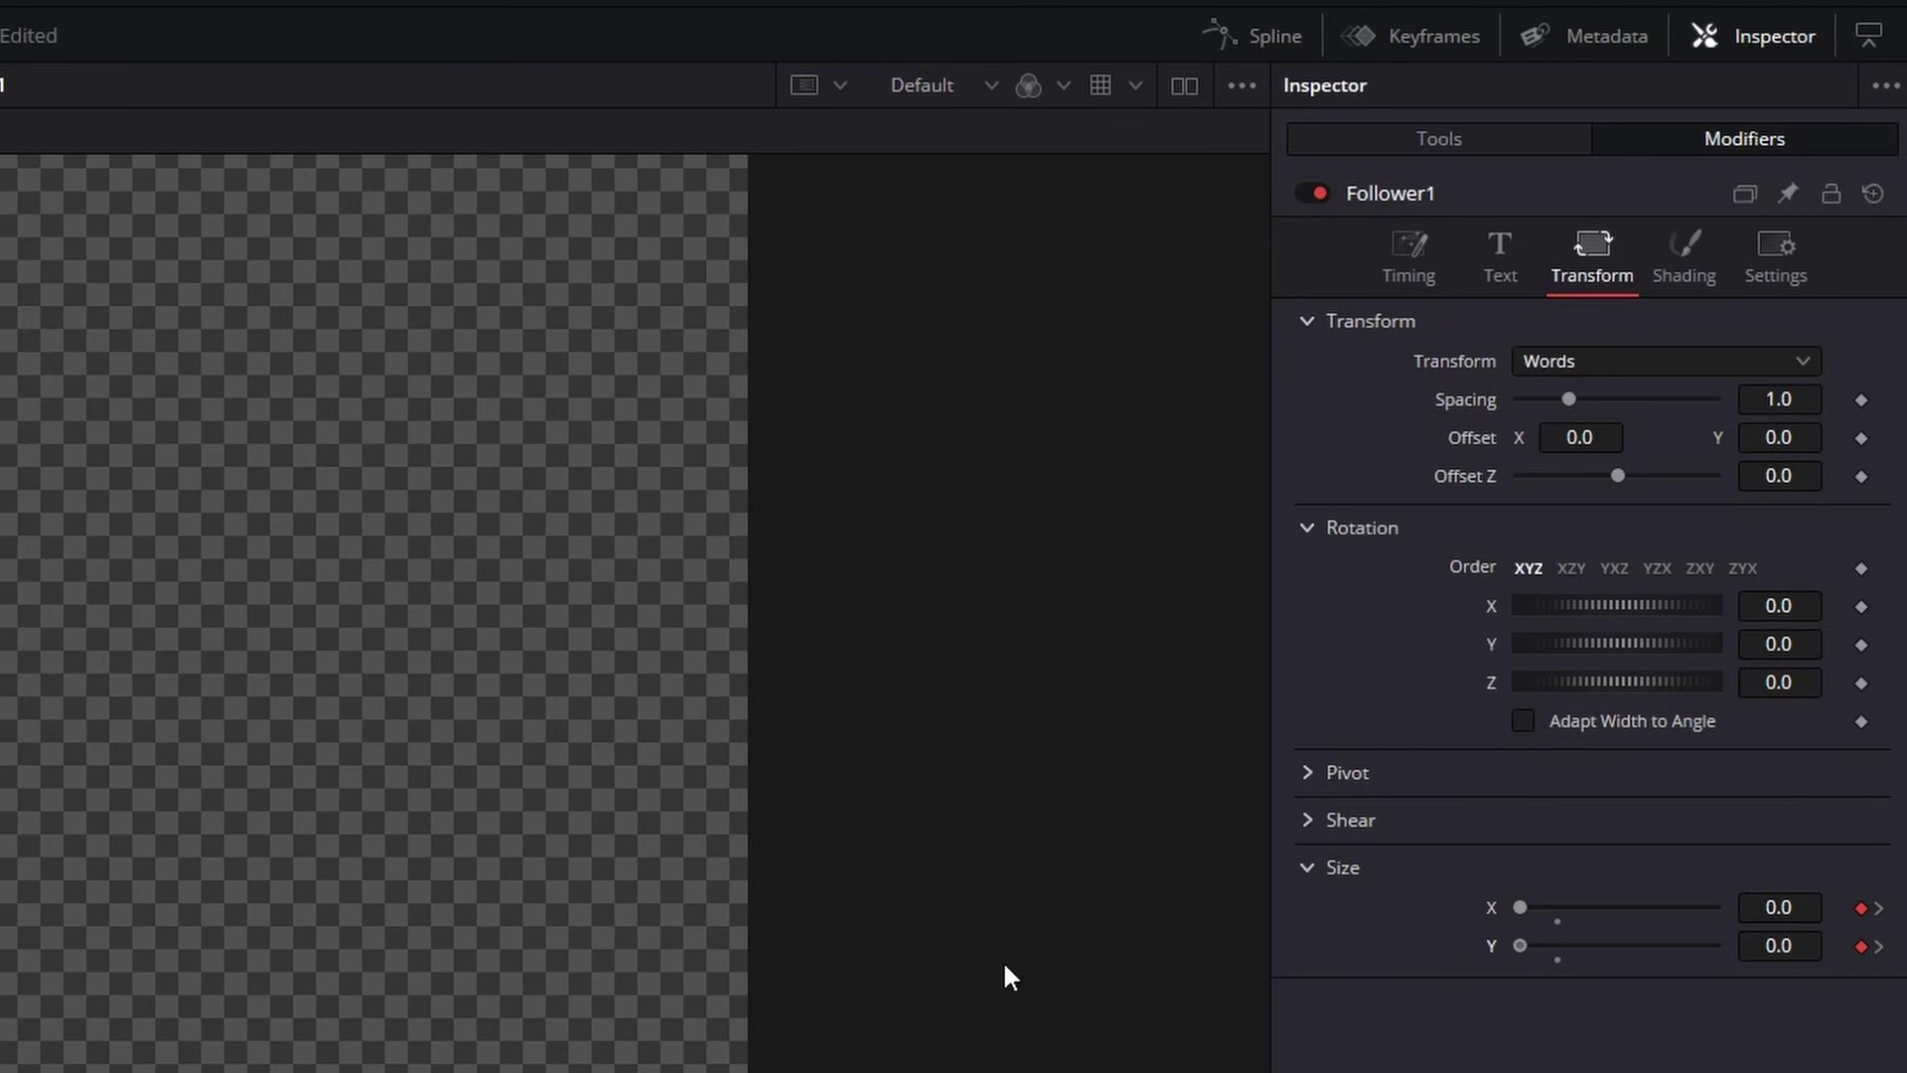
key("space")
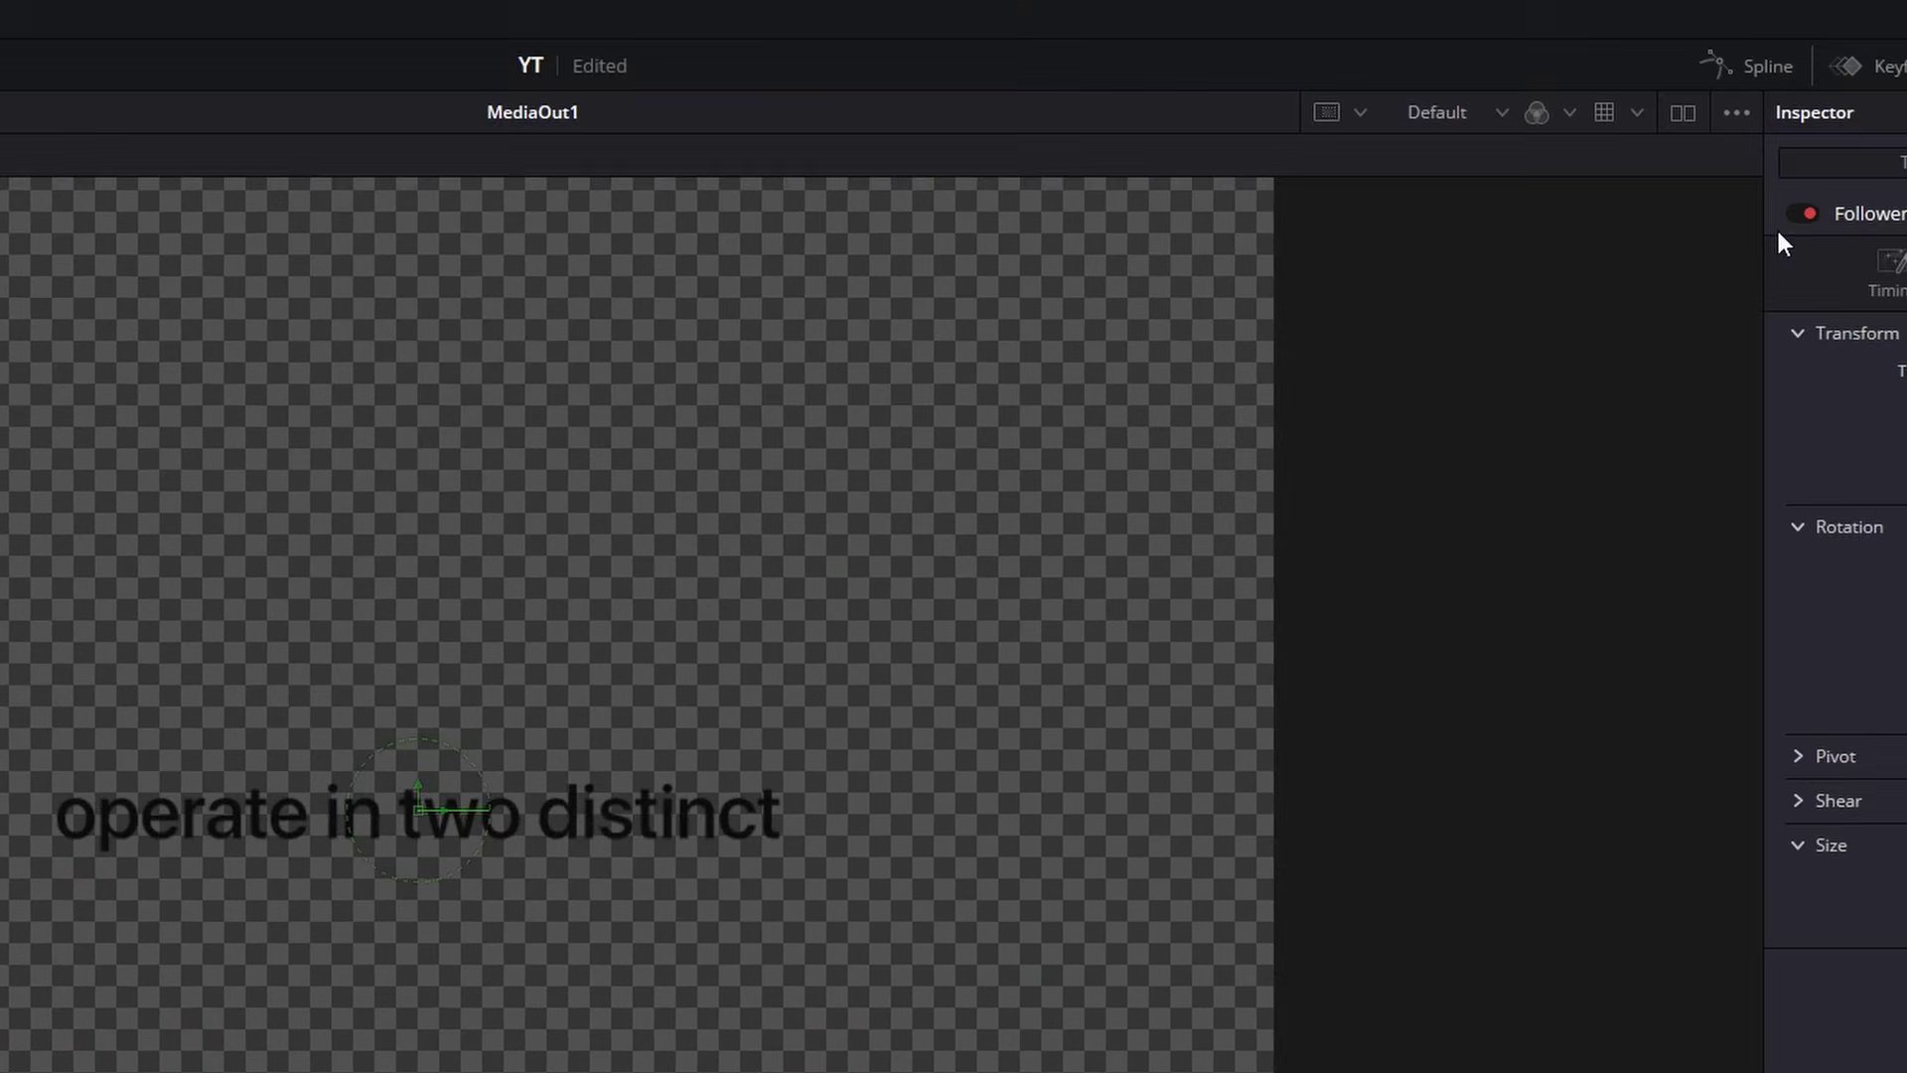
Smooth the Word Size X and Y curves in the Spline editor and adjust their ease in and out
left_click(1765, 71)
left_click(600, 667)
key("f")
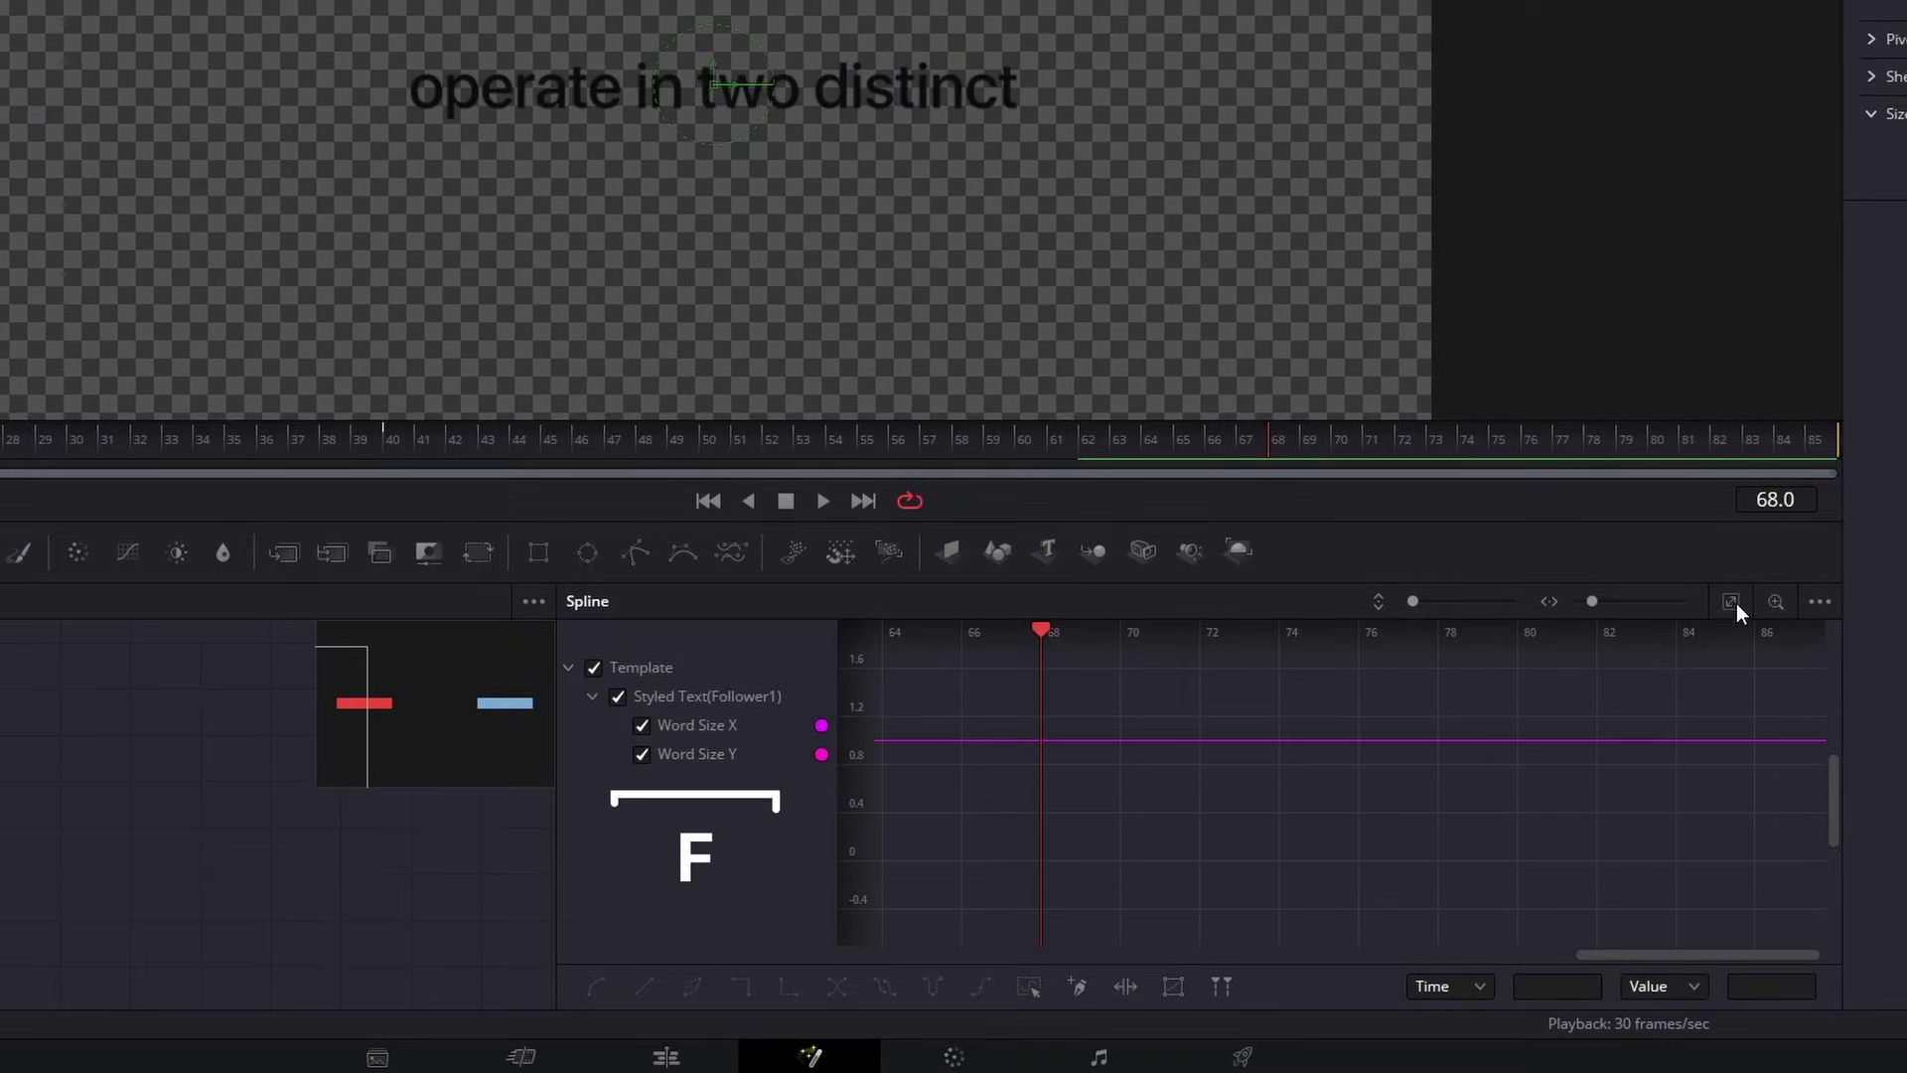
left_click_drag(1703, 496, 1704, 467)
key("f")
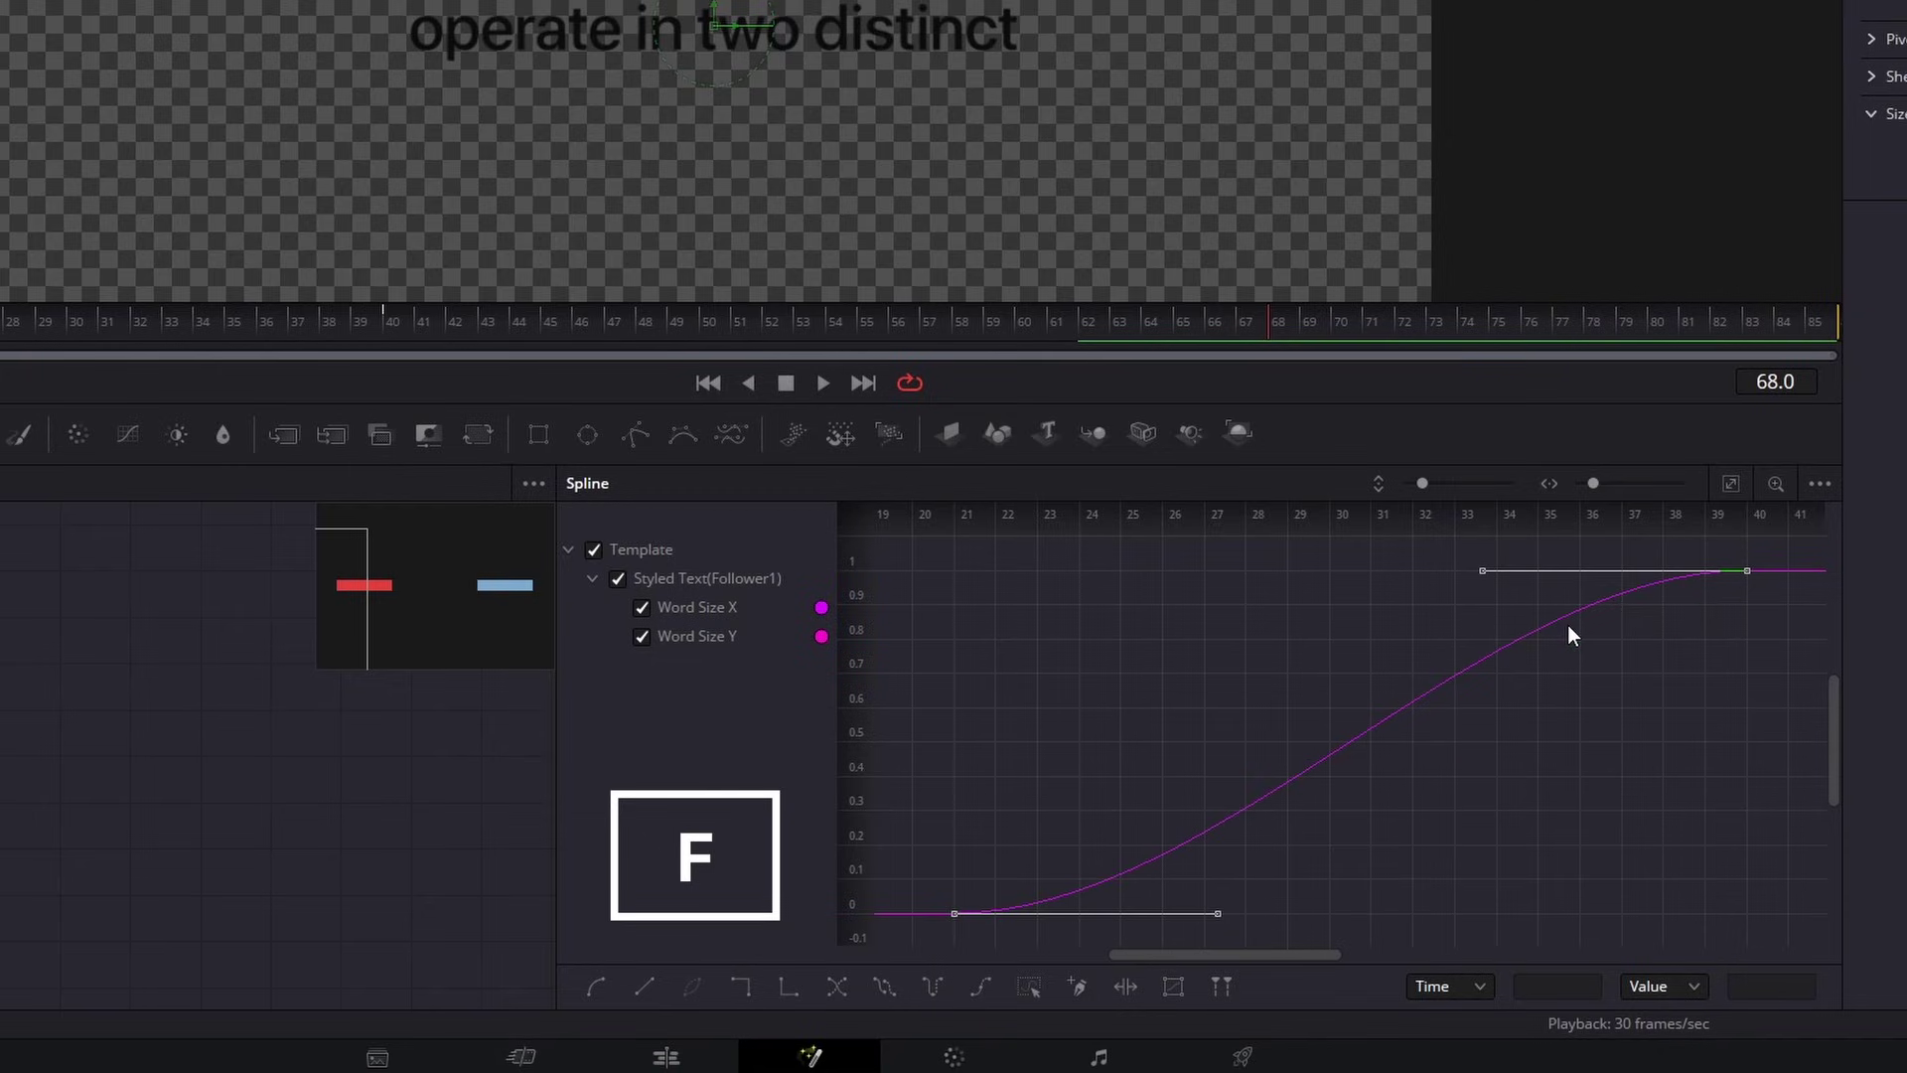
key("t")
left_click_drag(1570, 518, 1610, 515)
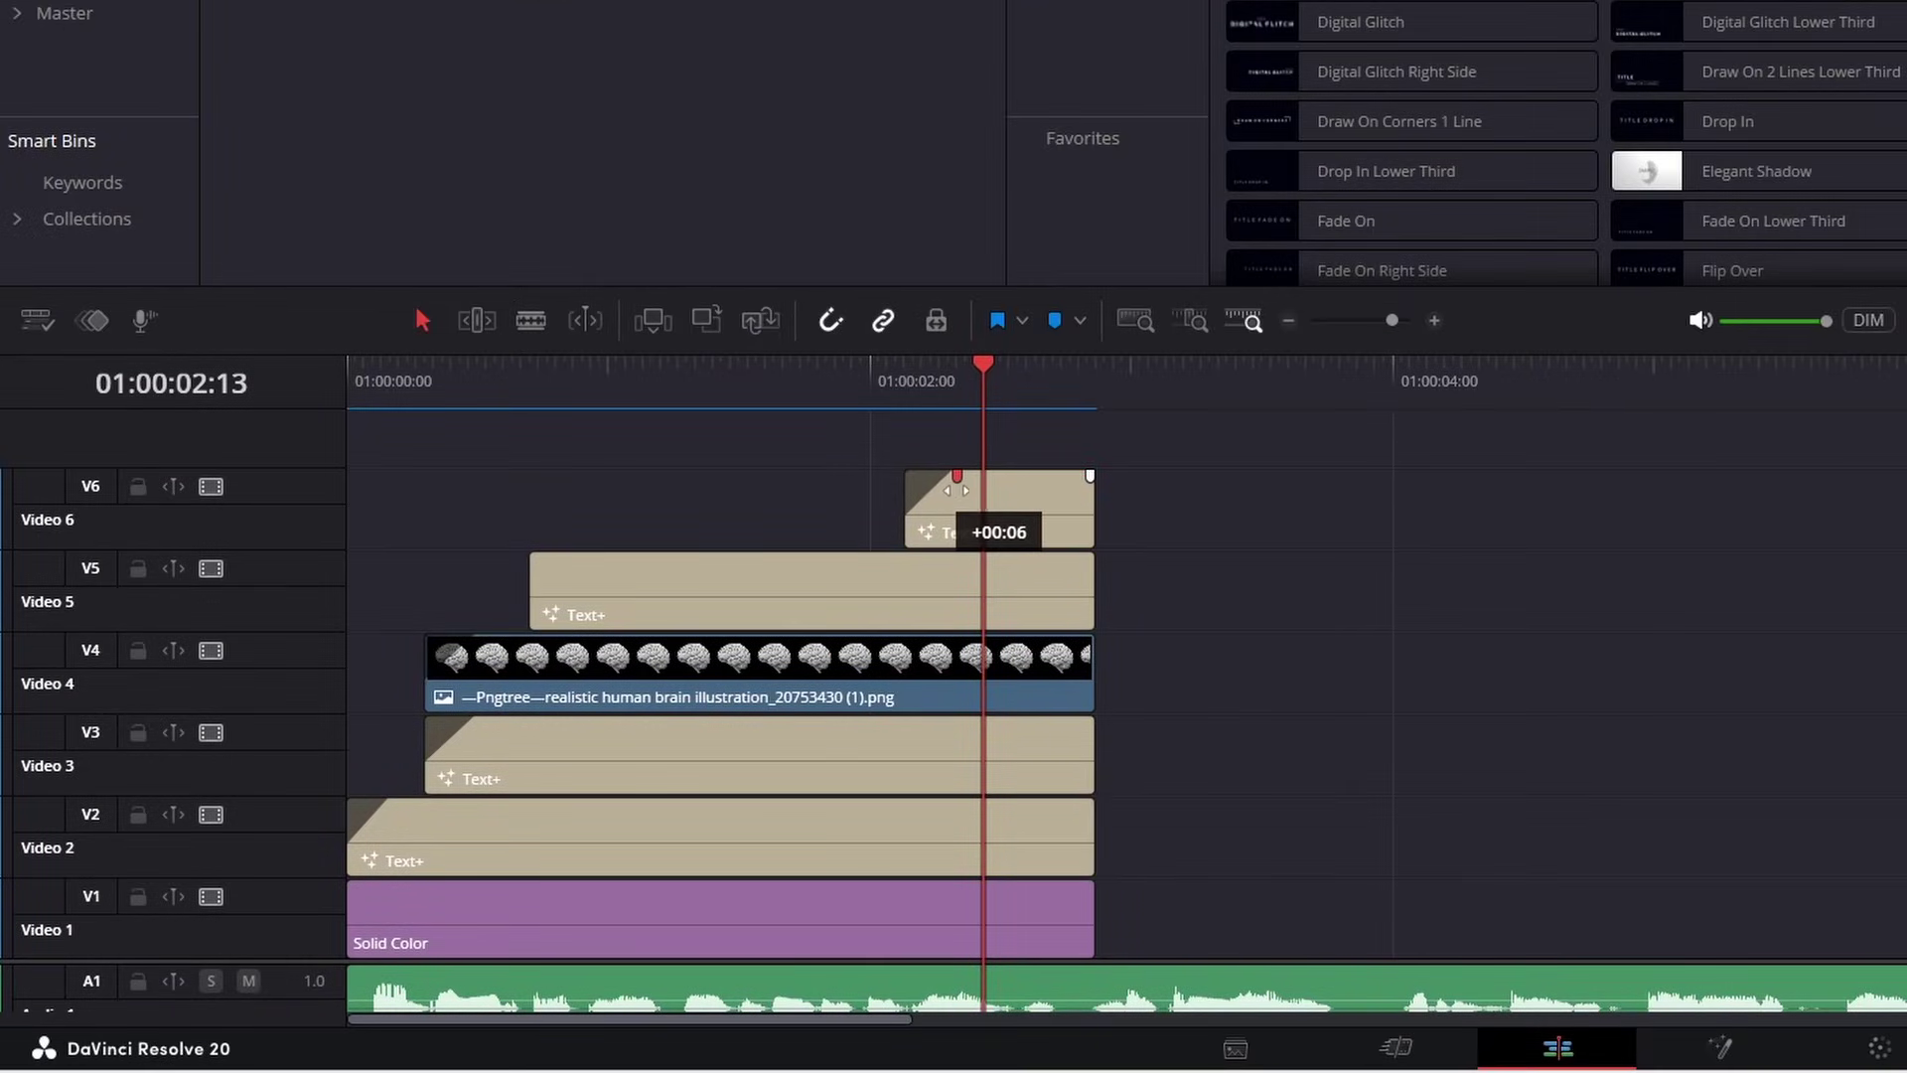
Extend the brain image on V4 and the solid color background on V1 to the end of the Brain.mp3 audio
left_click_drag(981, 373, 260, 393)
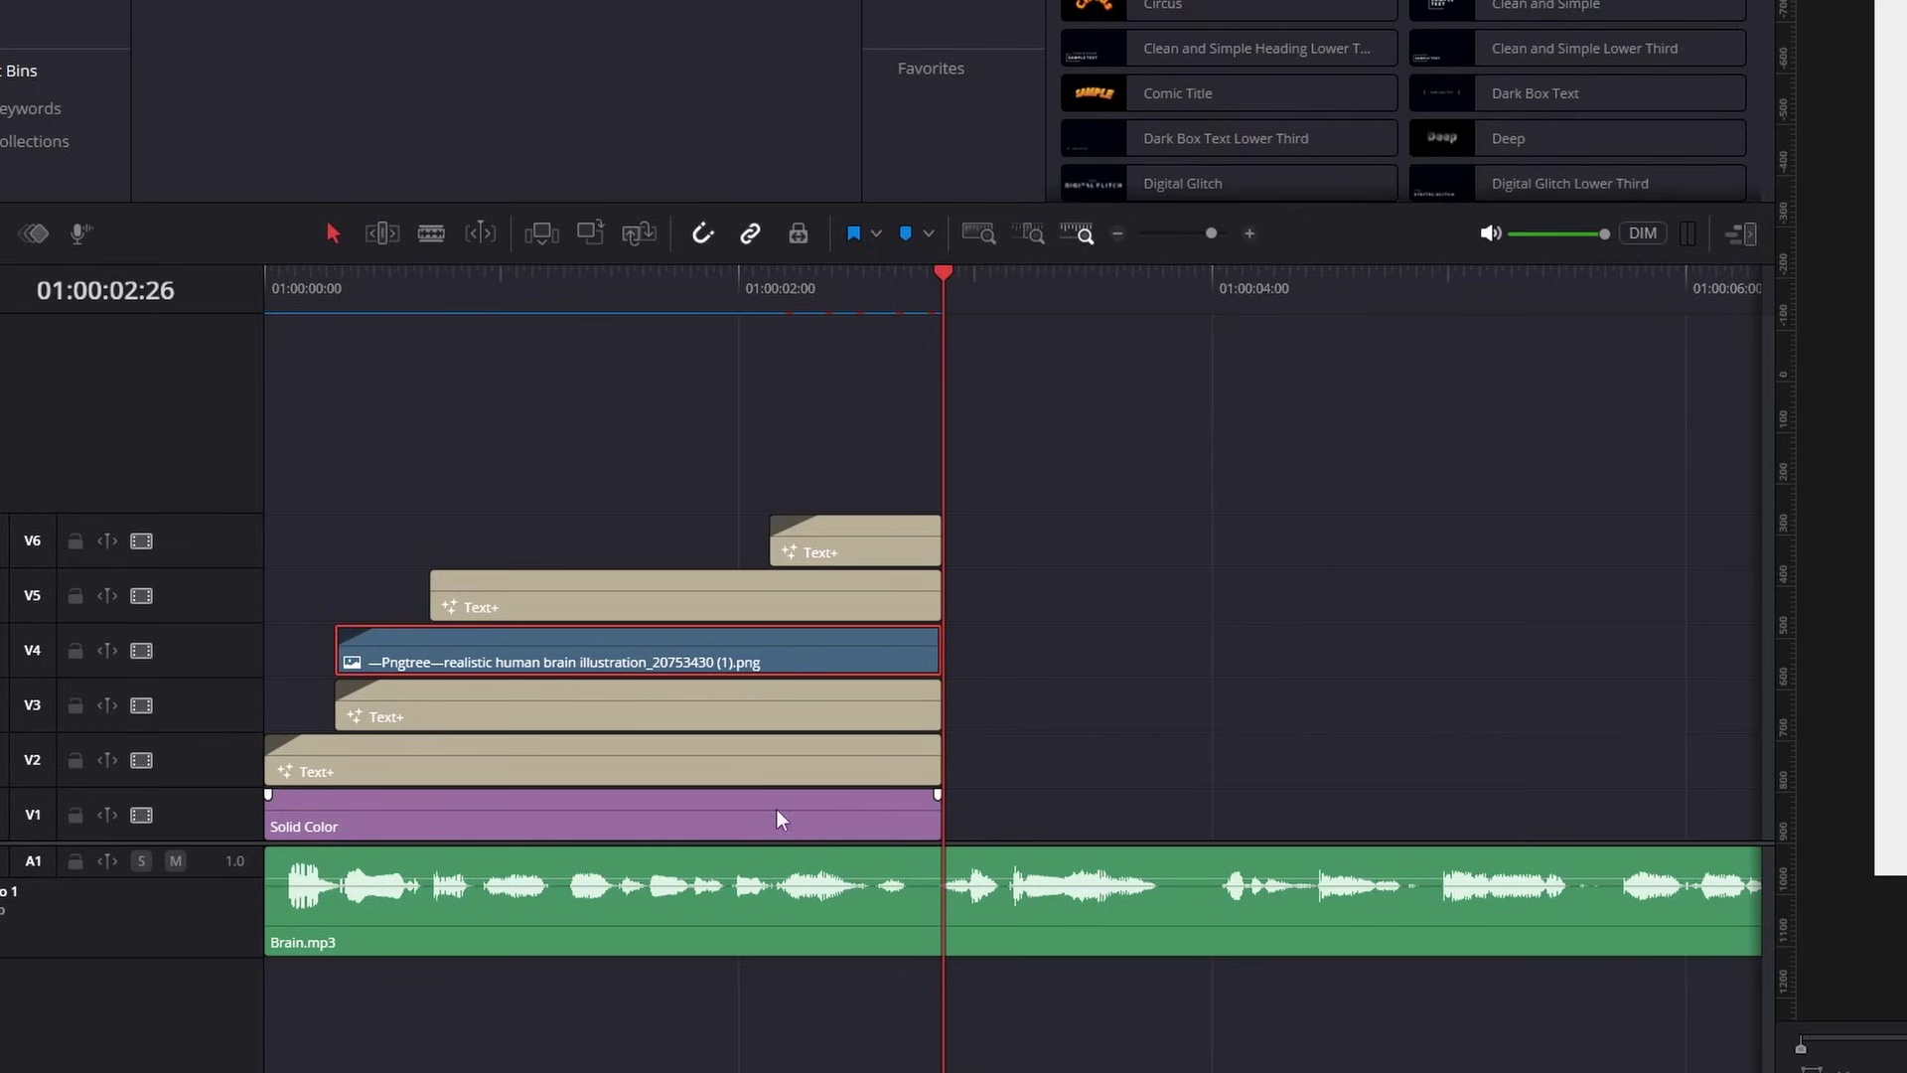
left_click_drag(586, 752, 981, 753)
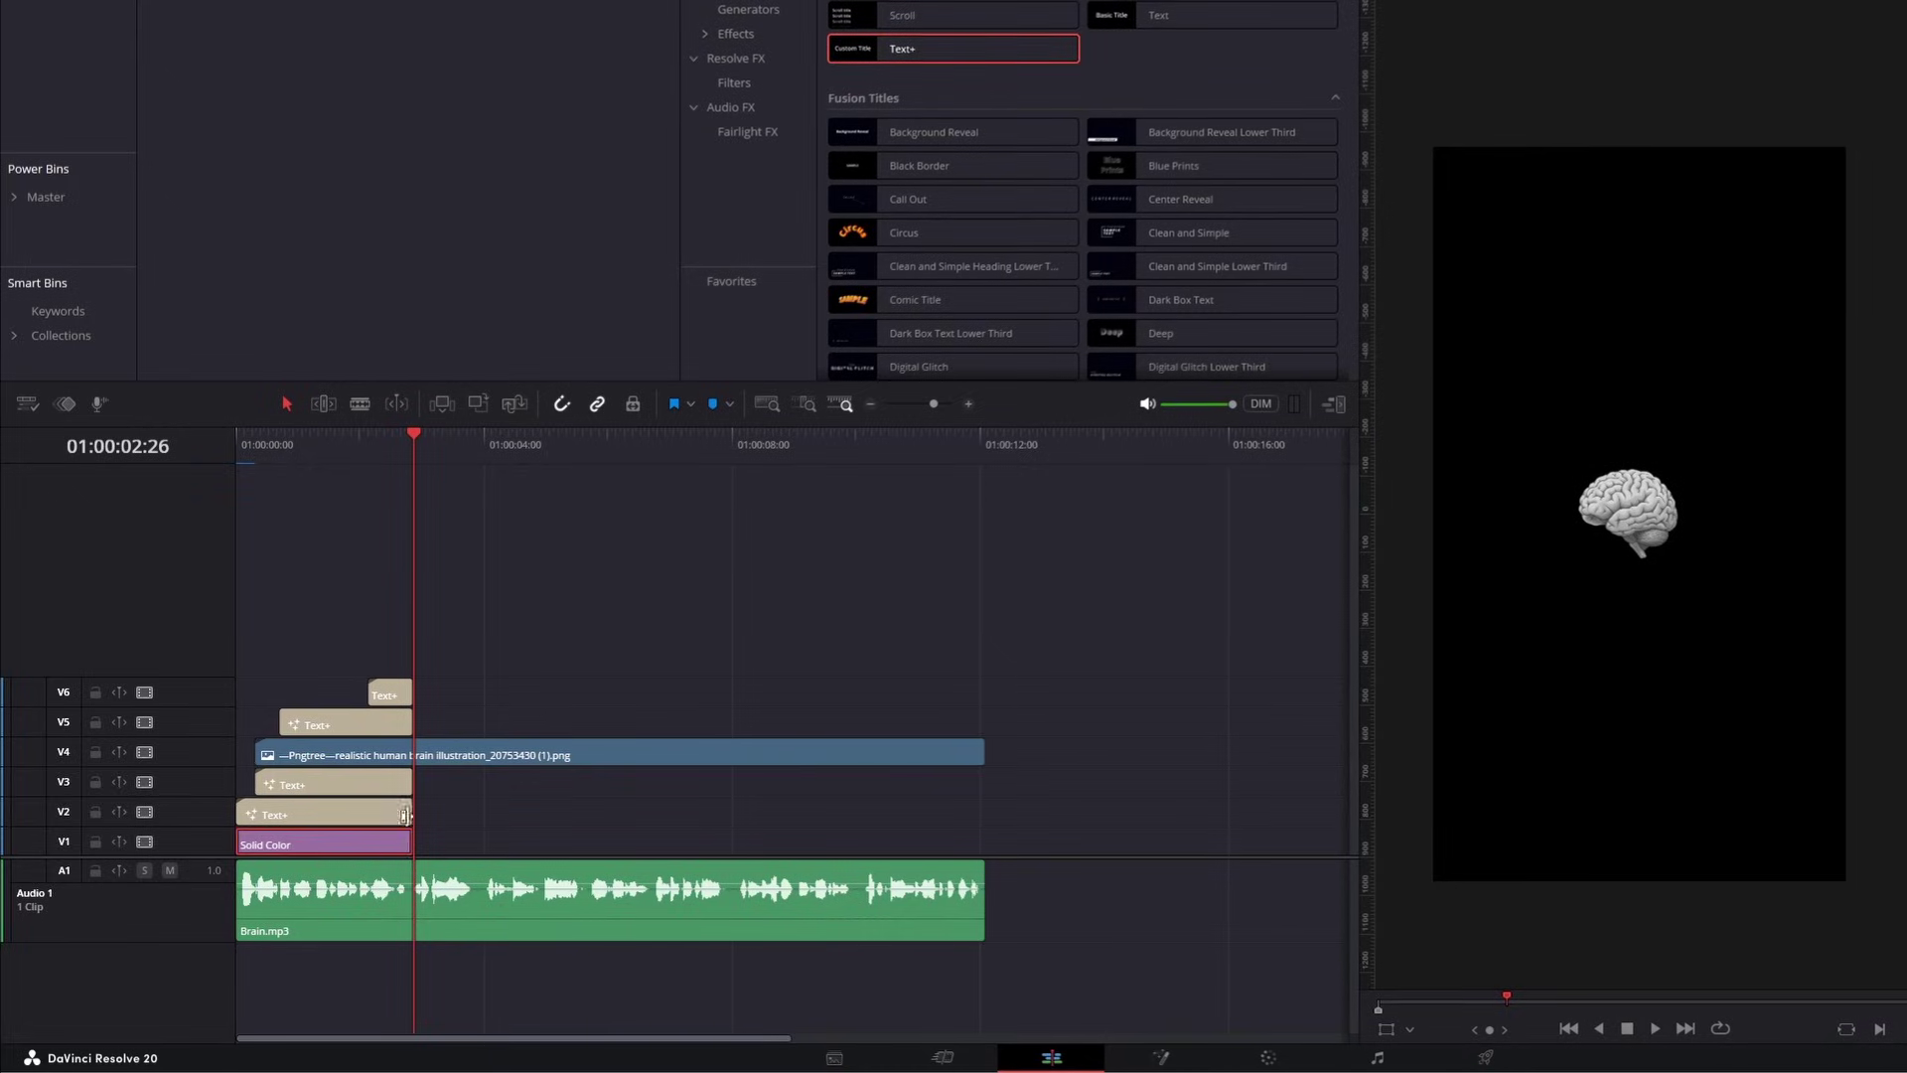
left_click_drag(412, 842, 982, 843)
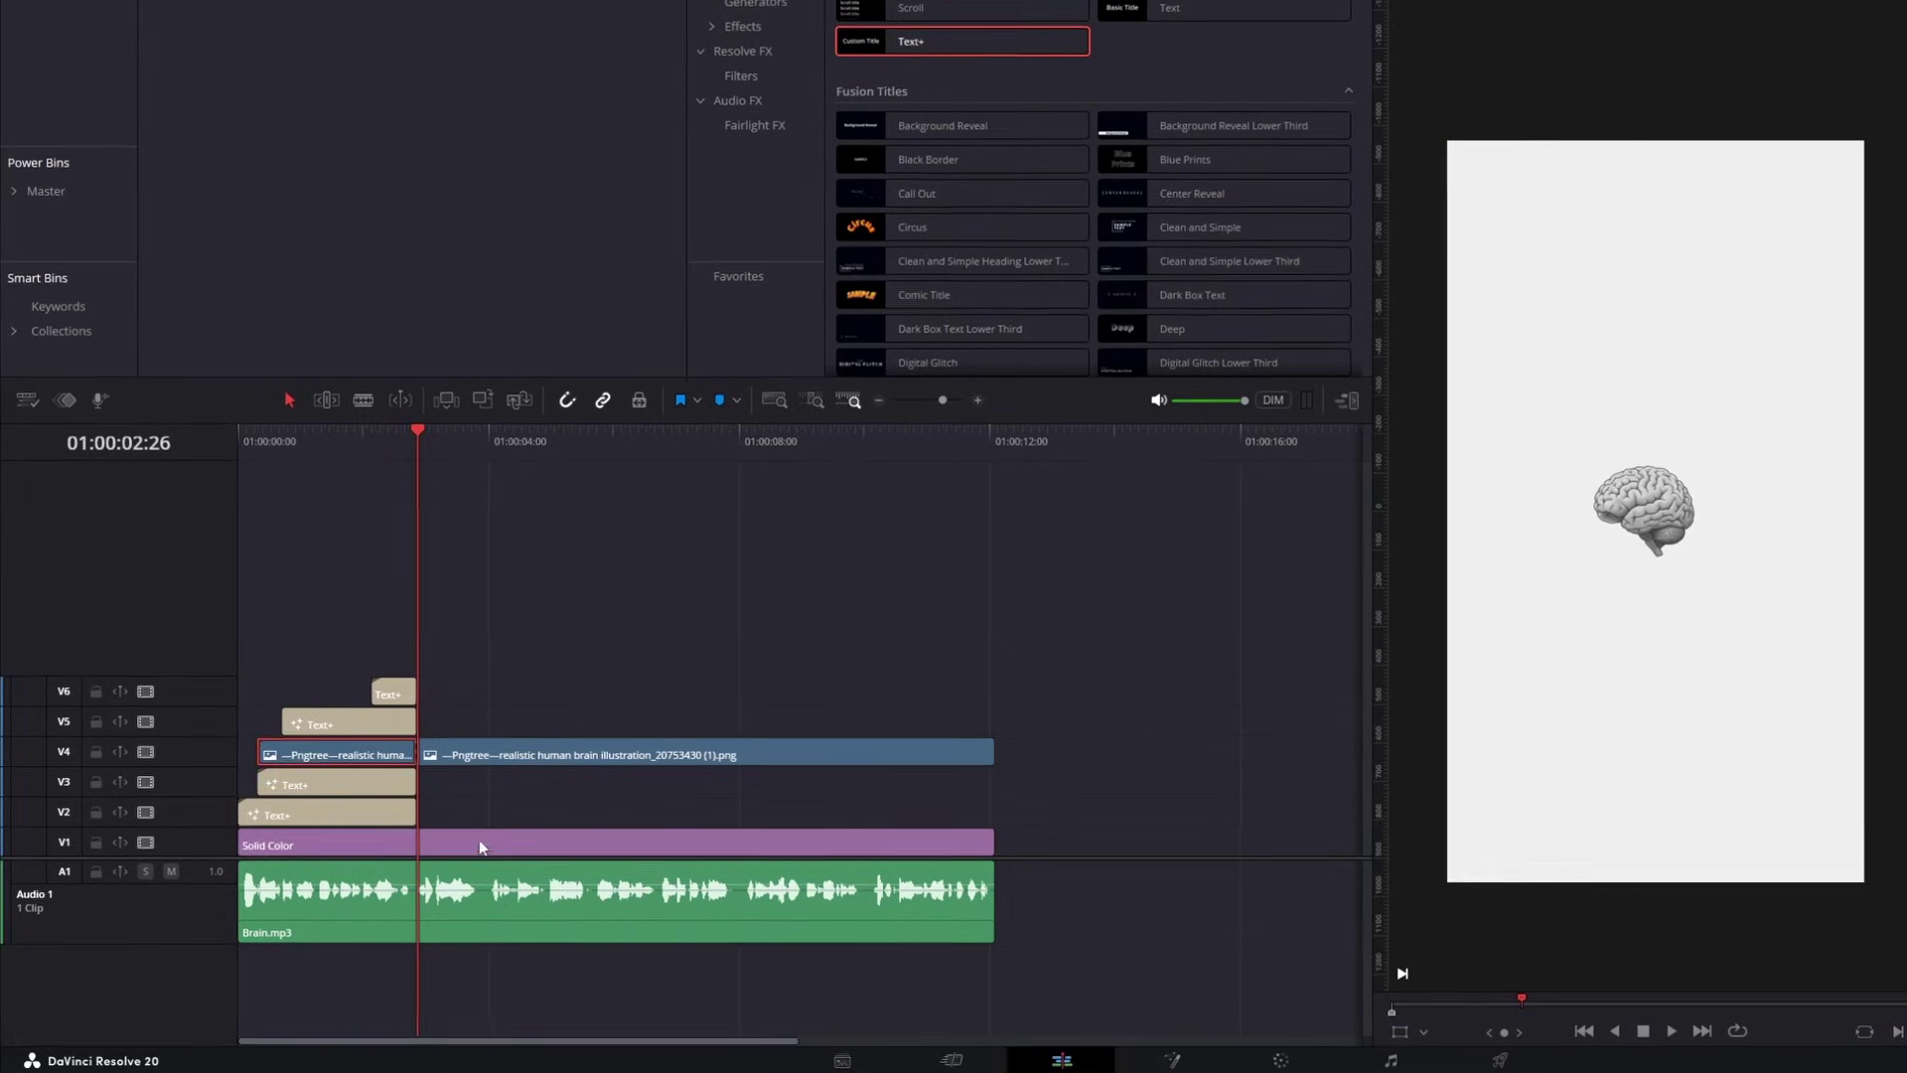
Split the solid color clip at 01:00:02:26 and move the second brain image clip down to V2
left_click(478, 842)
key("ctrl+b")
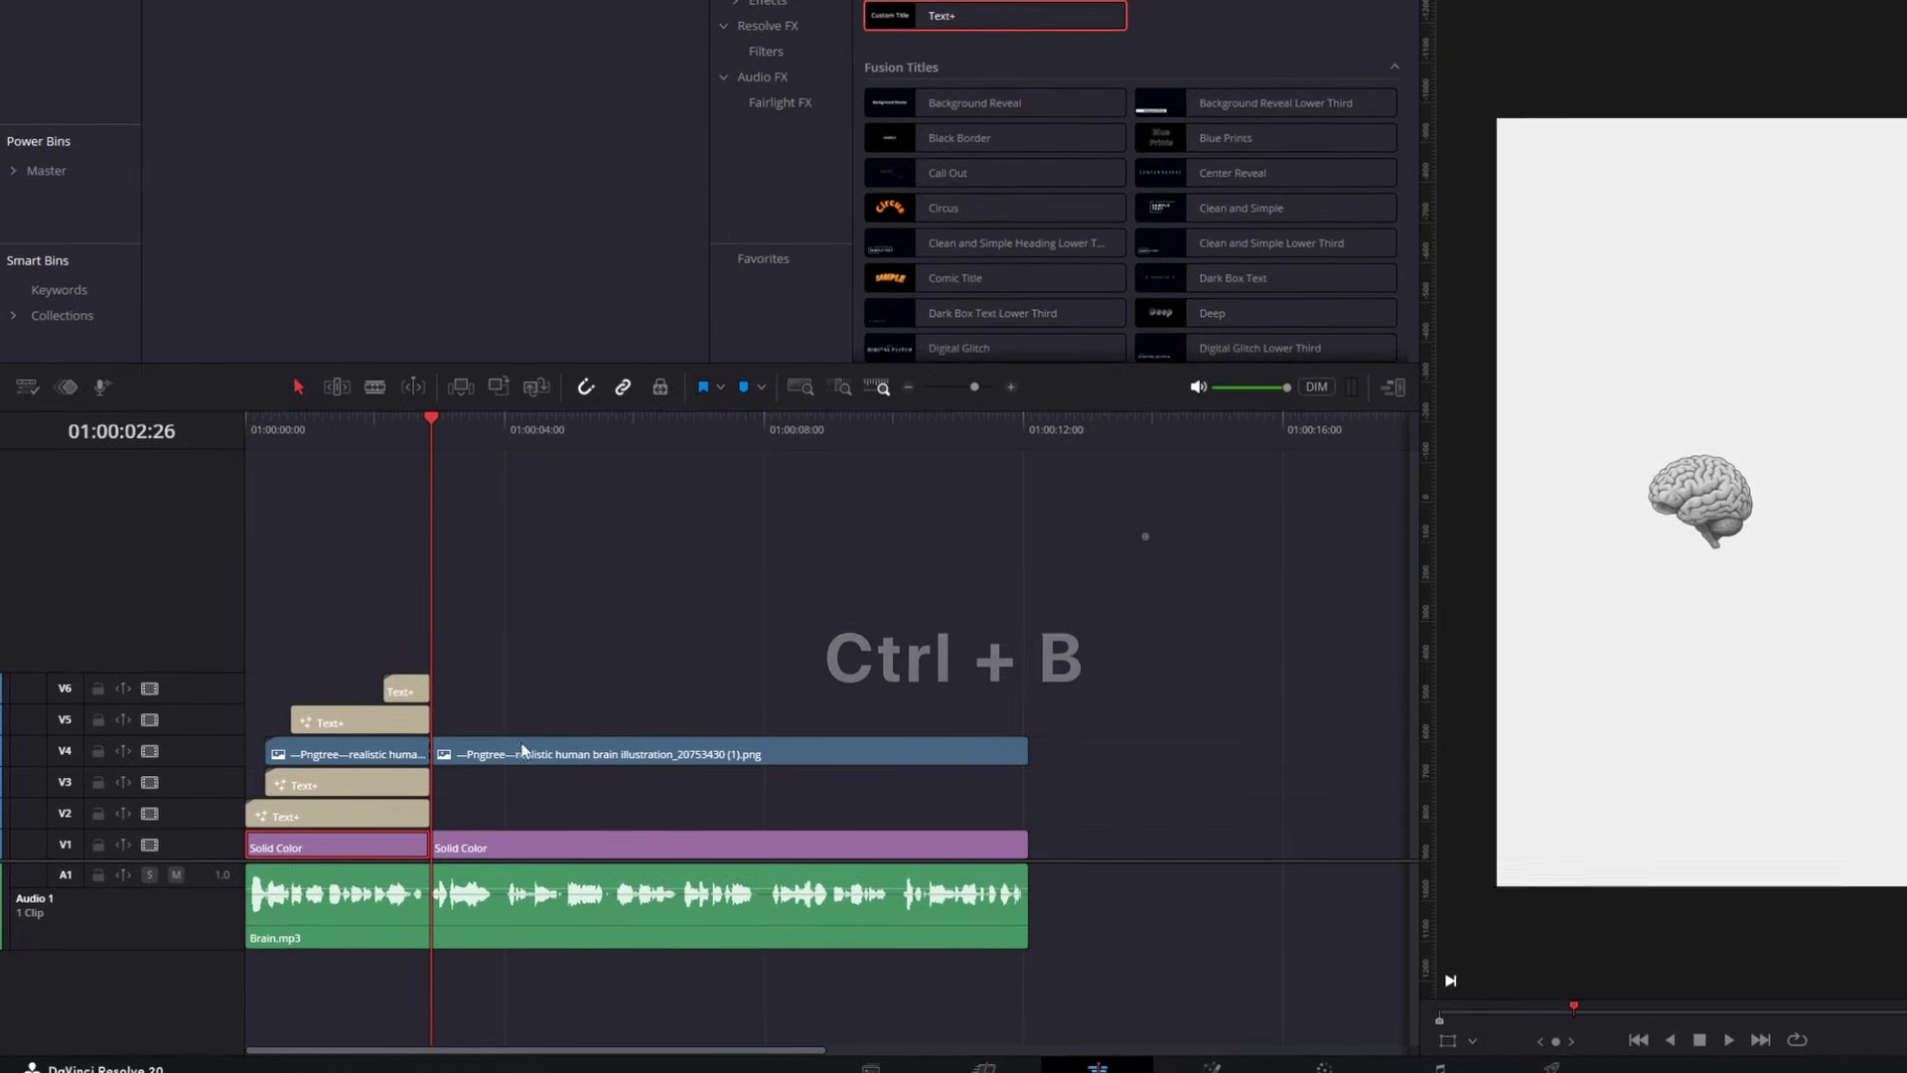
left_click(500, 755)
left_click_drag(527, 754, 621, 815)
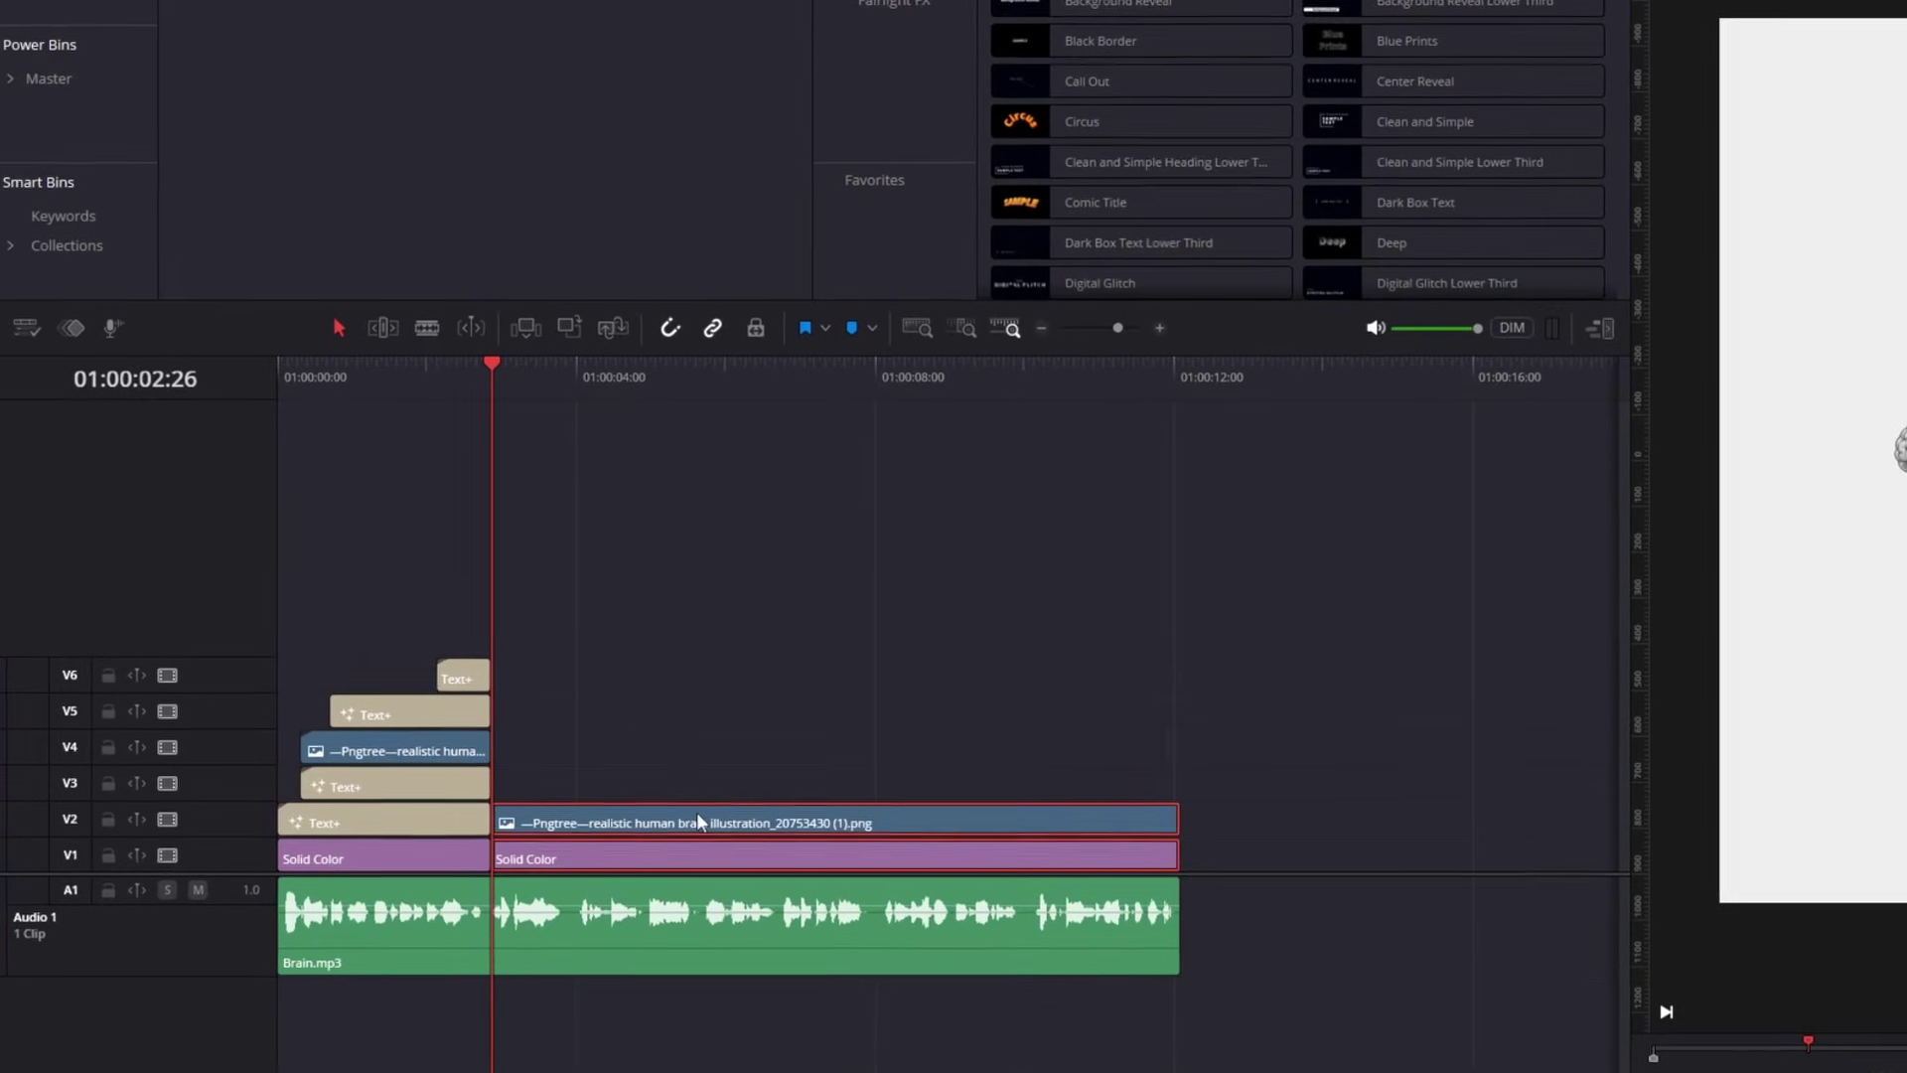
Combine the second brain image and solid color clips into a new Fusion clip and open it in Fusion
right_click(701, 821)
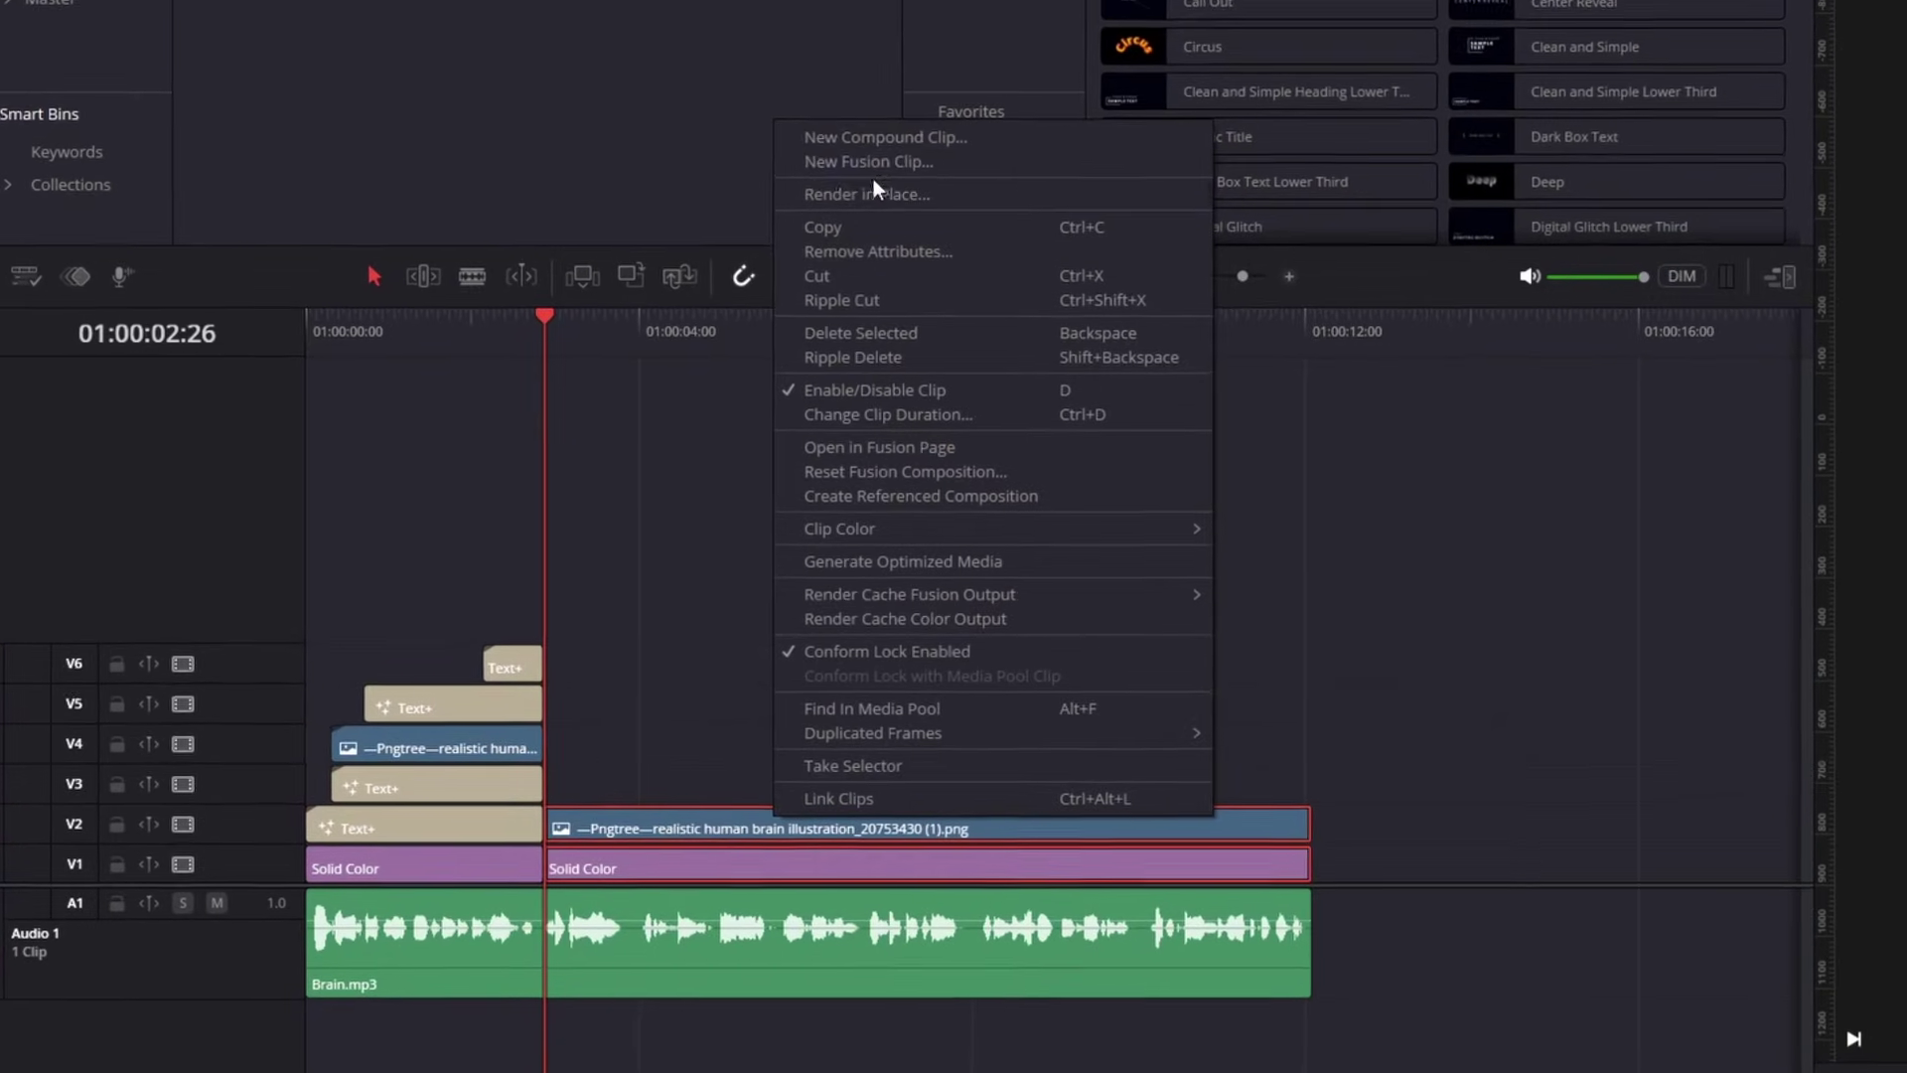
left_click(943, 146)
right_click(700, 866)
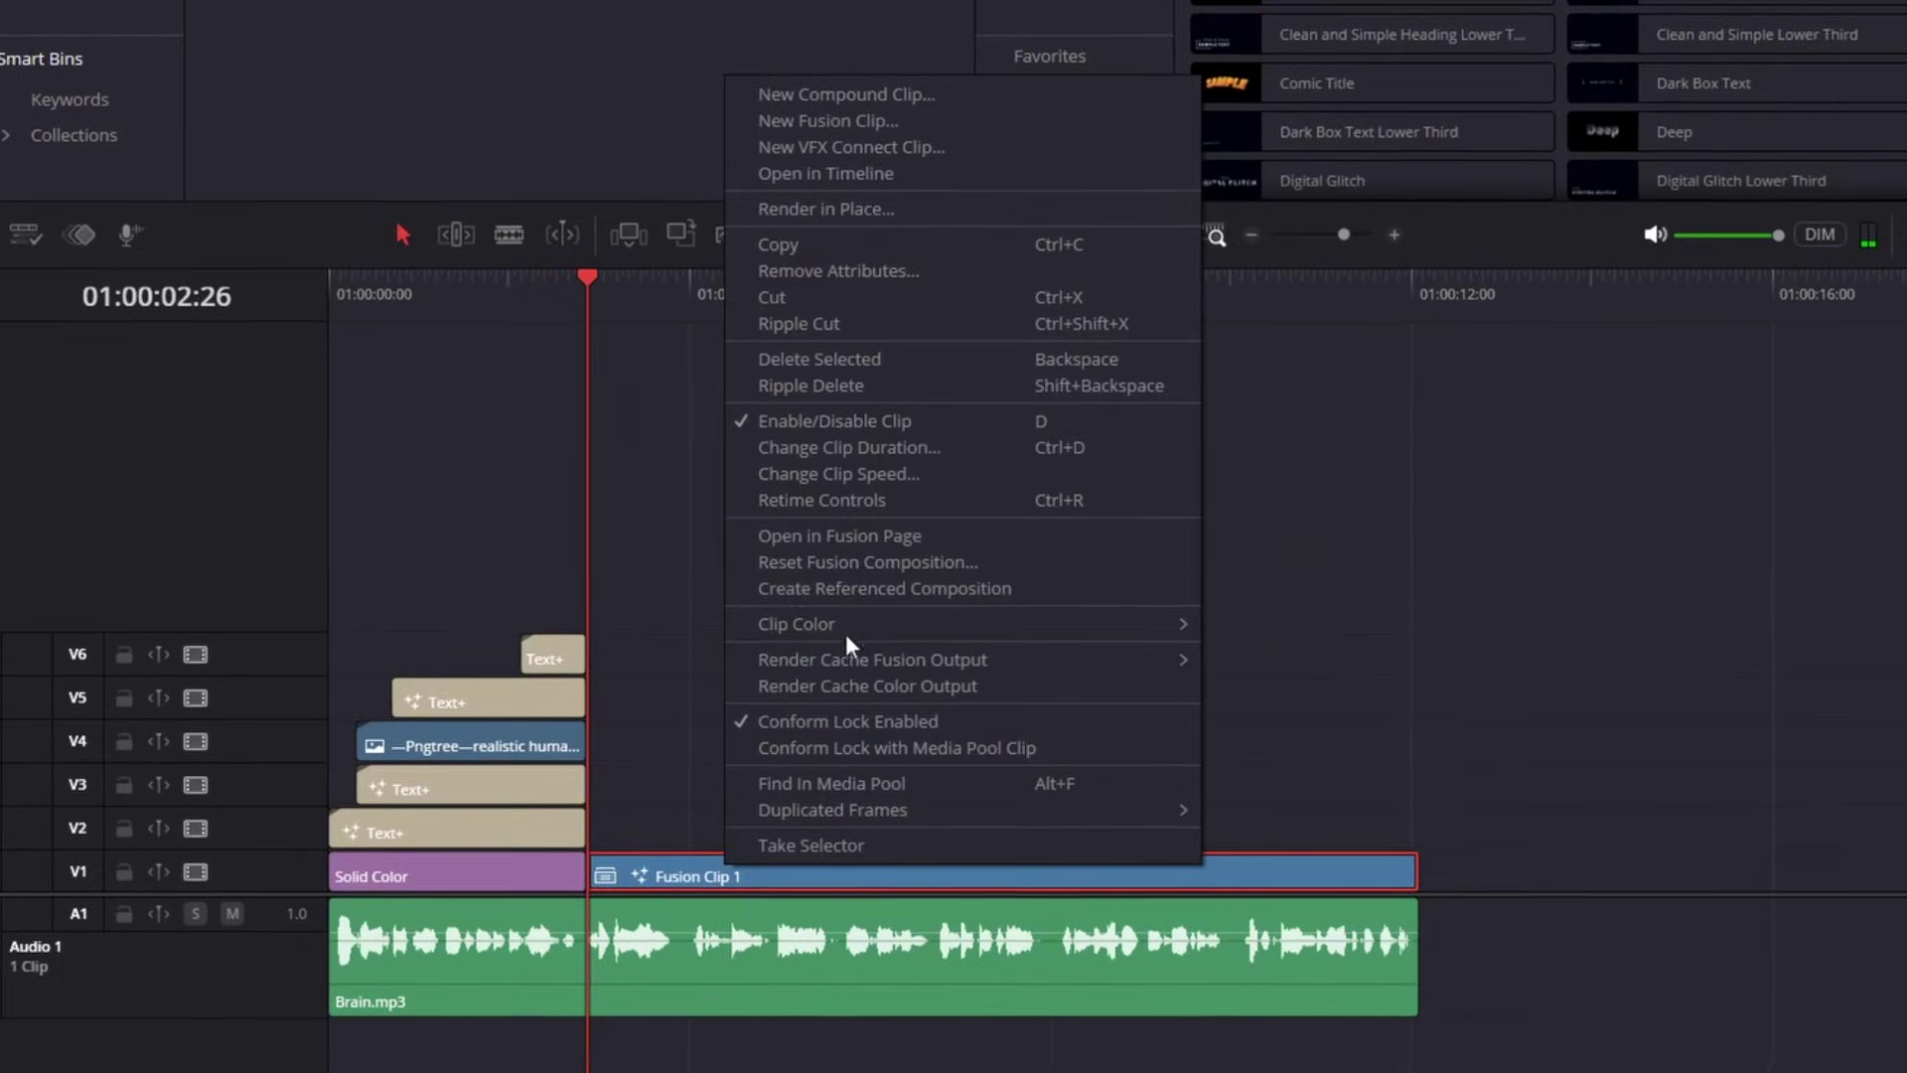
left_click(843, 536)
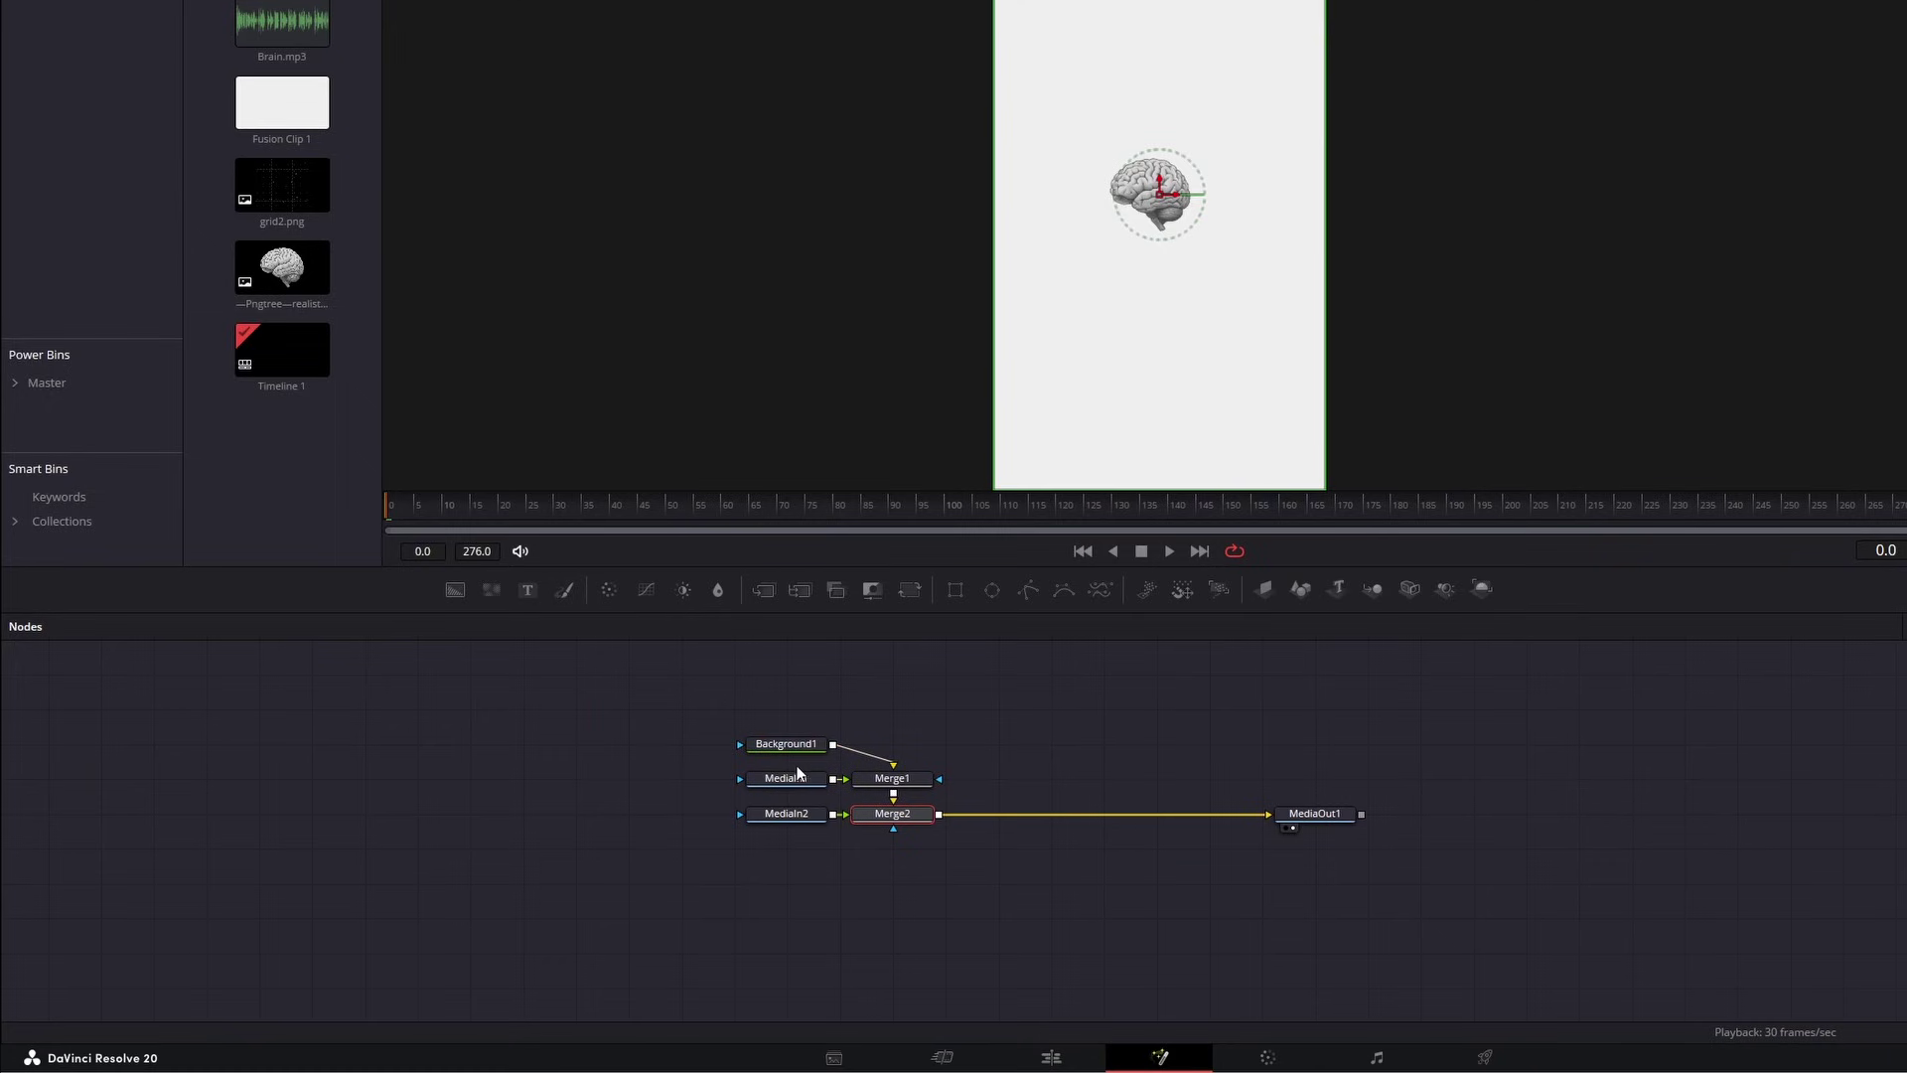
Lay out the nodes in a row, check MediaIn2 in a second viewer, and leave a gap between Merge1 and Merge2
left_click_drag(795, 749, 901, 745)
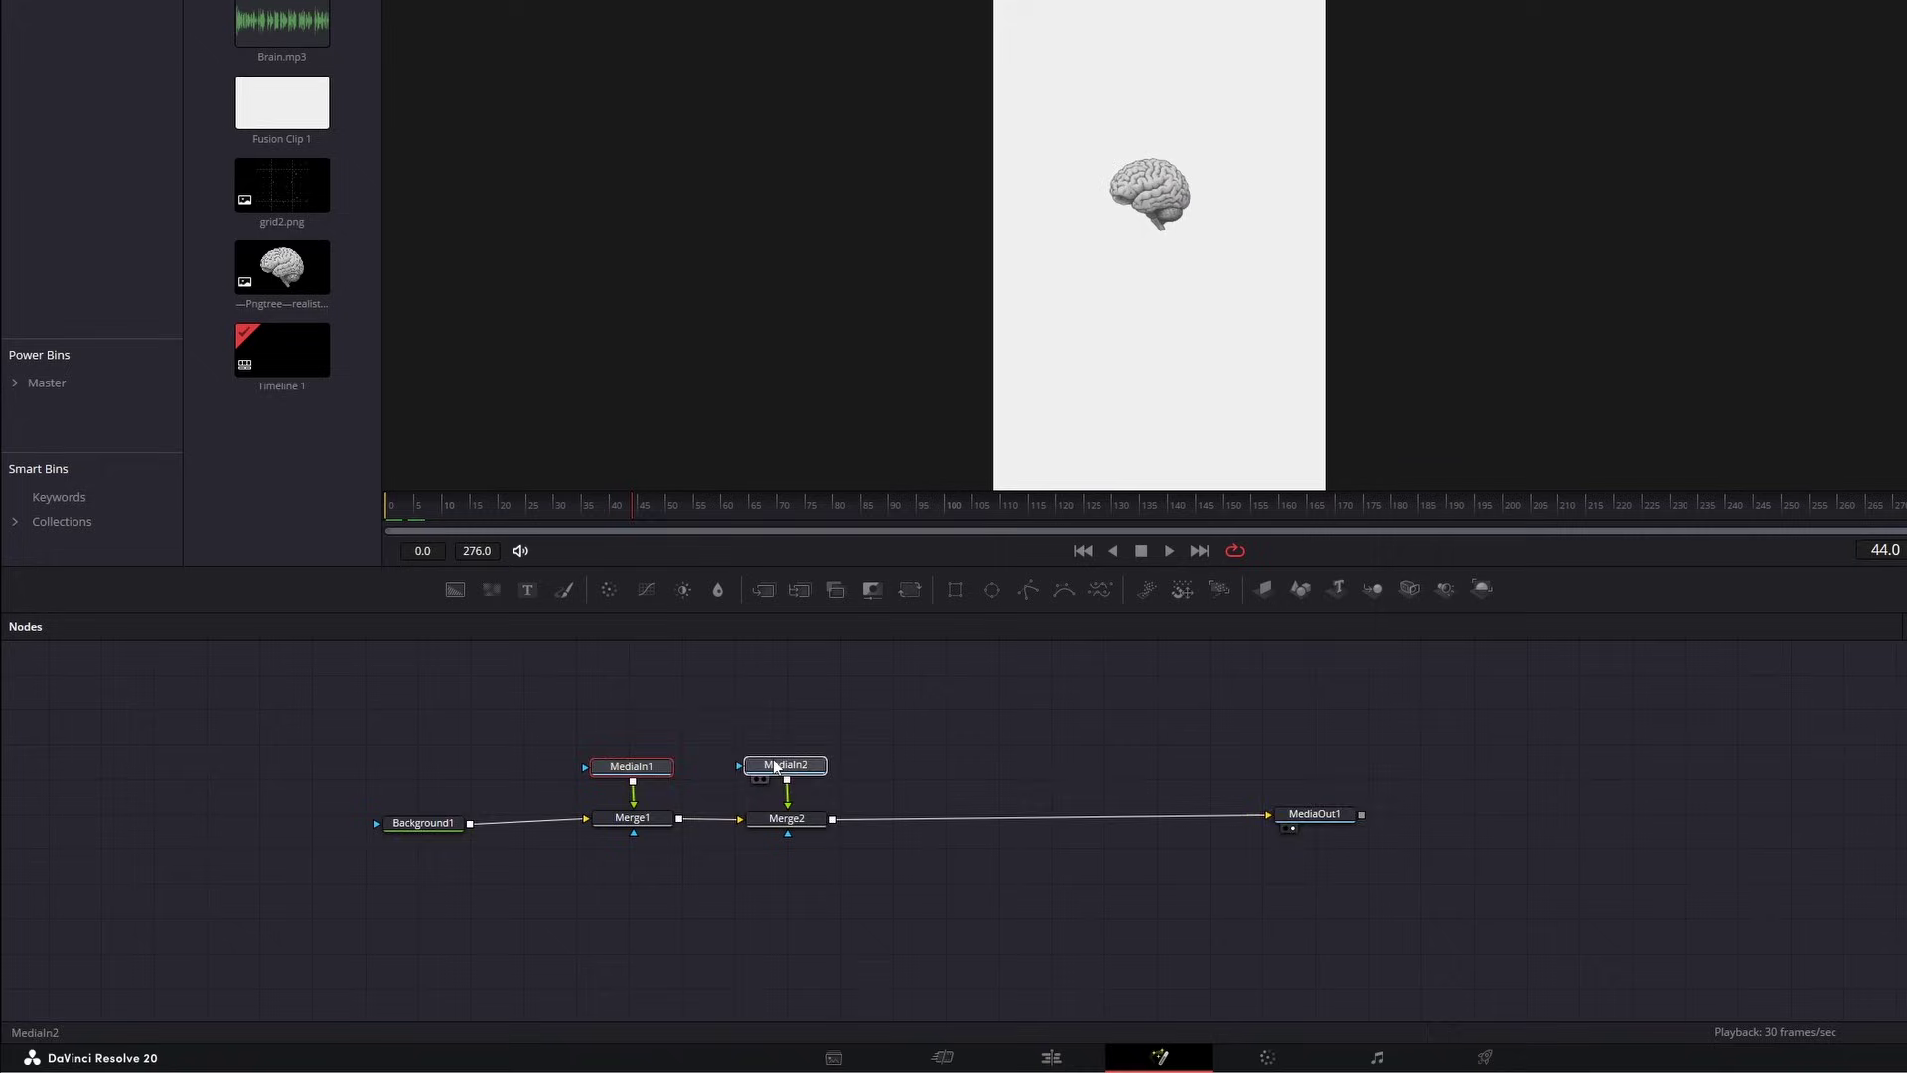
left_click_drag(1311, 809, 1295, 919)
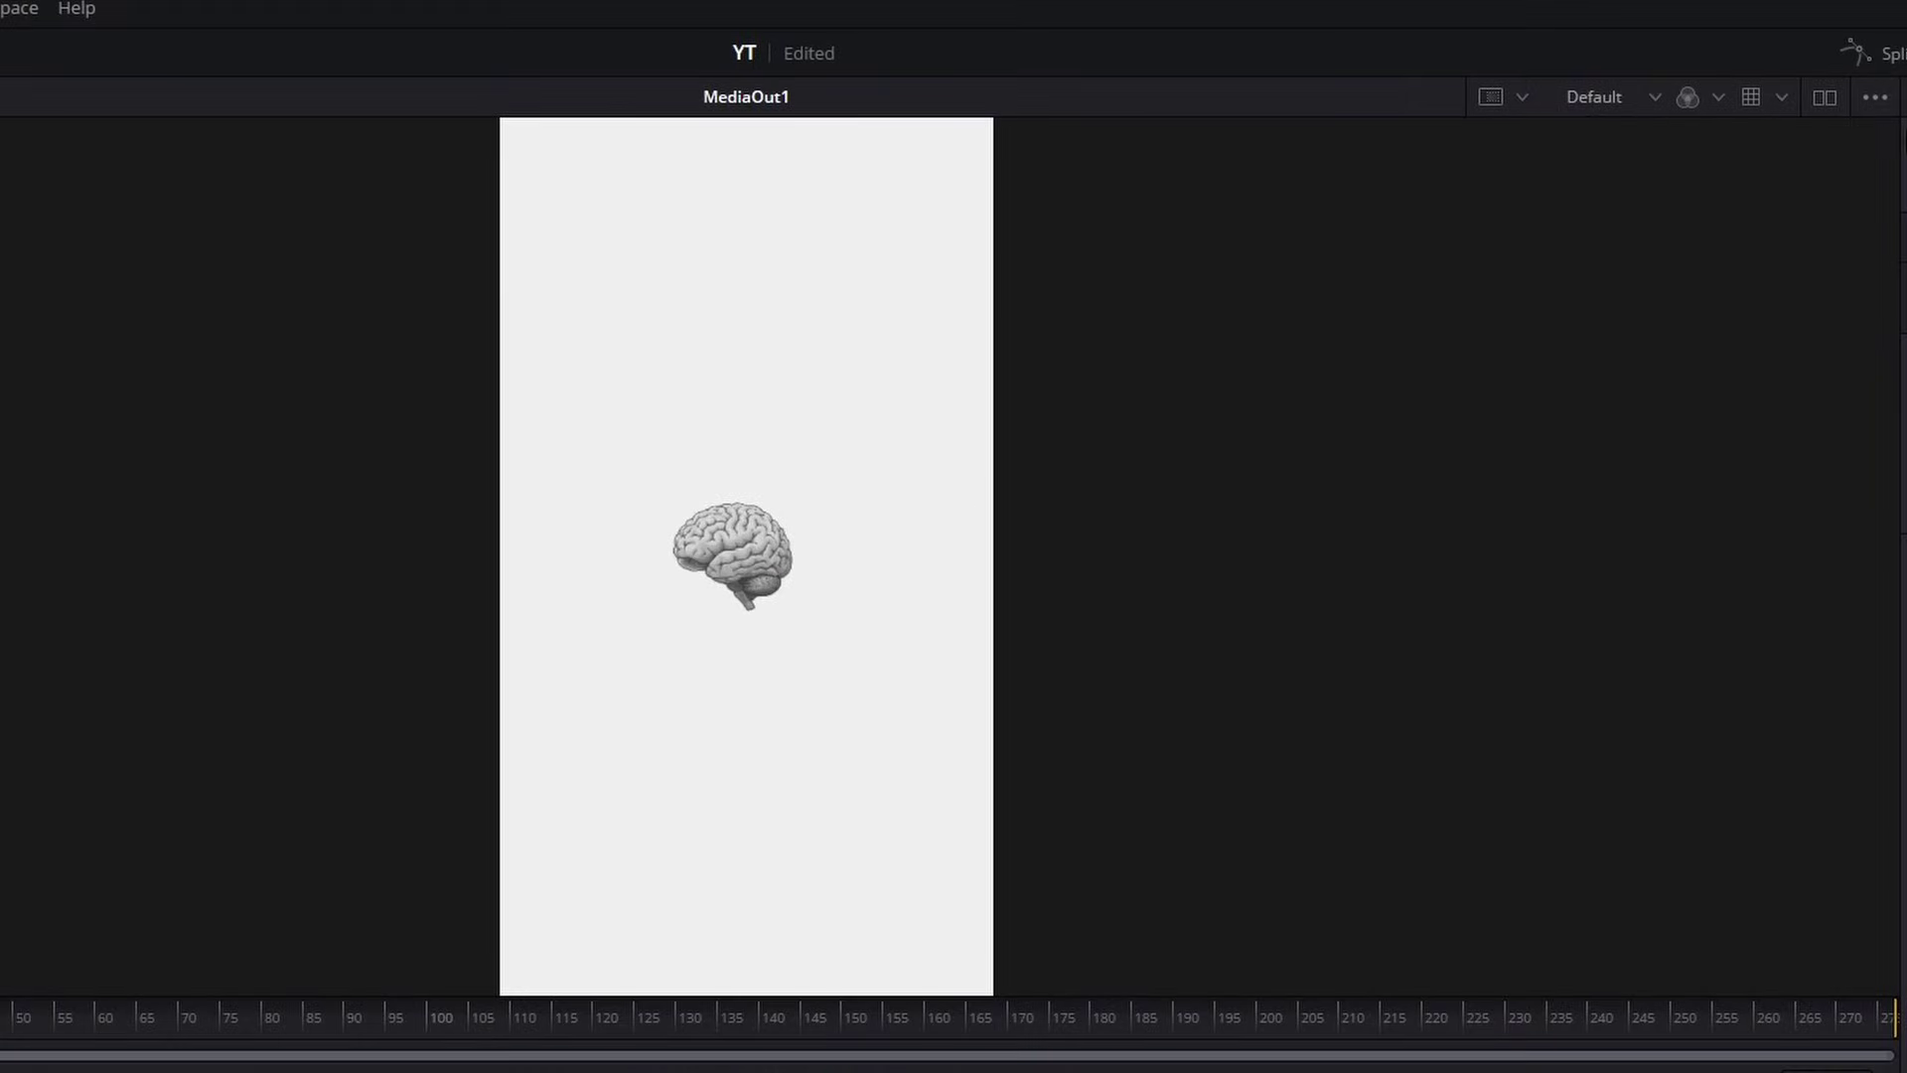
left_click(1823, 97)
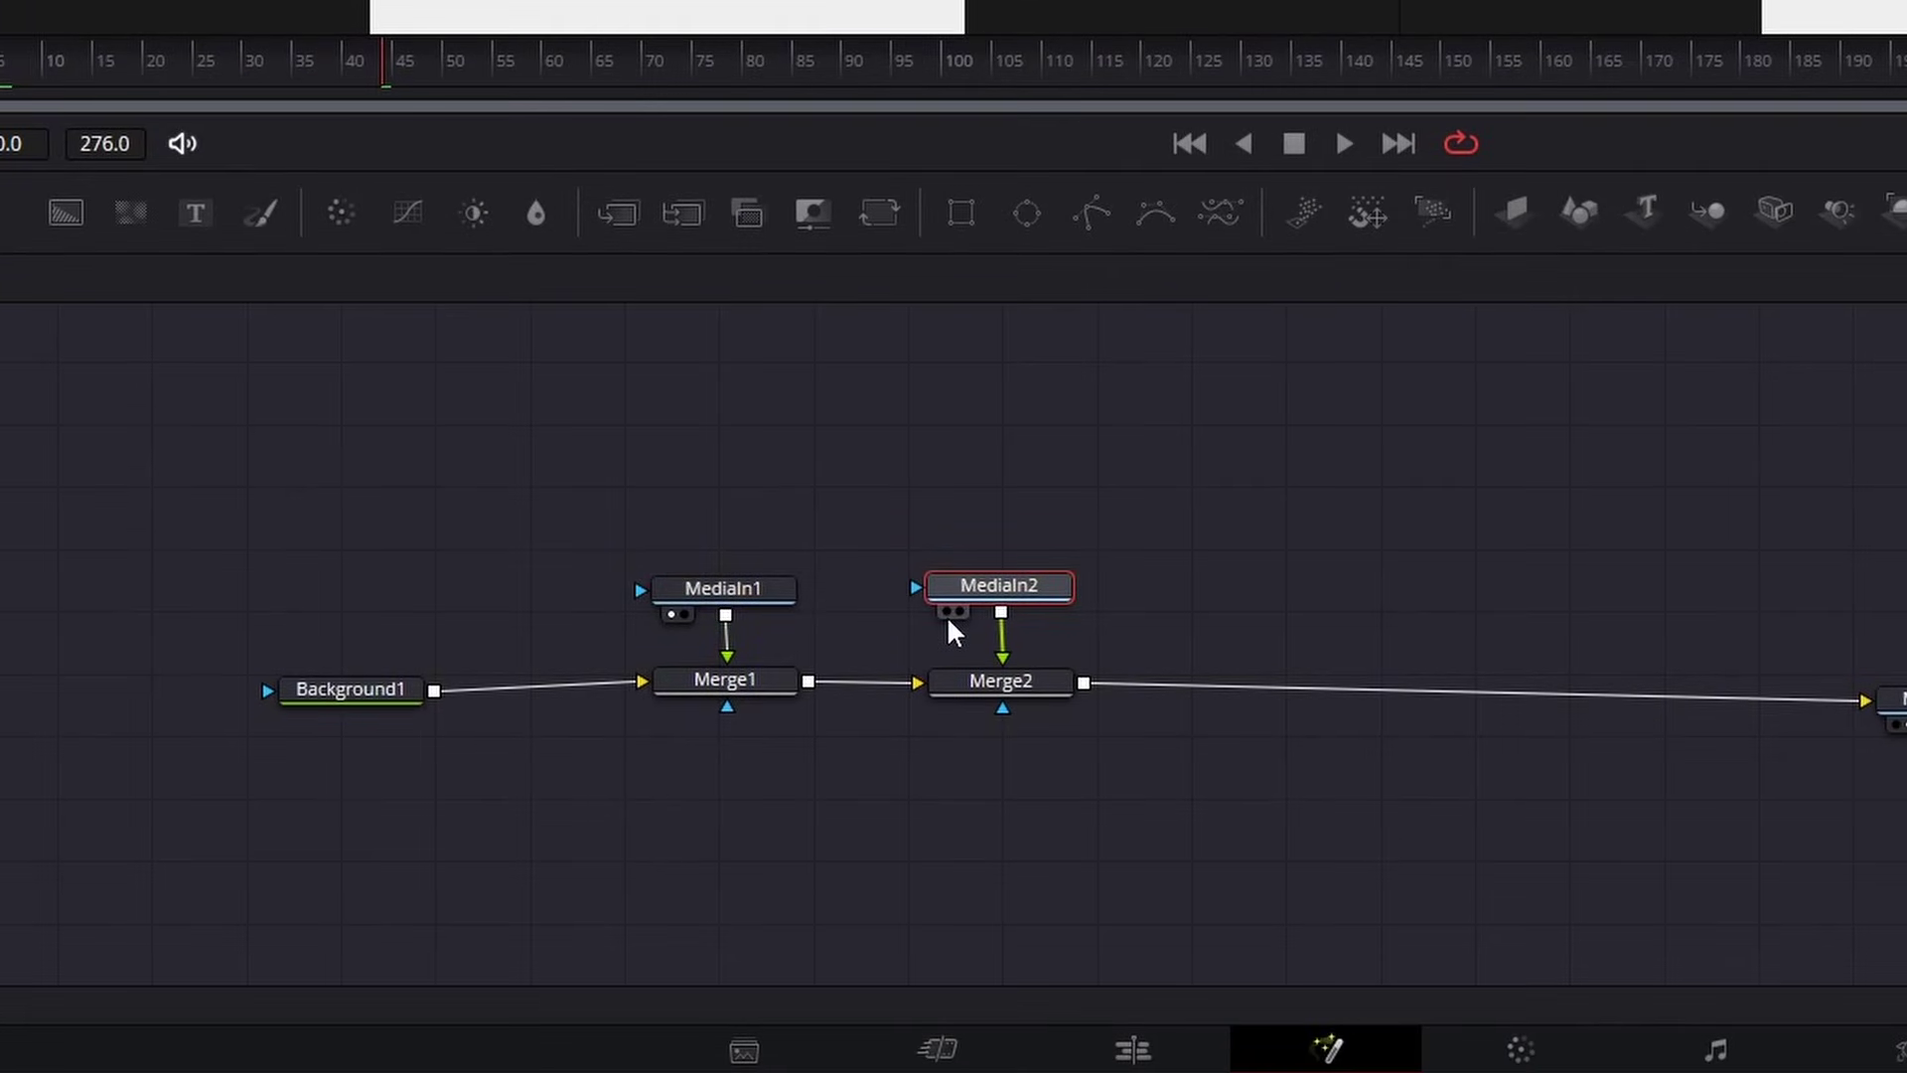
left_click(945, 612)
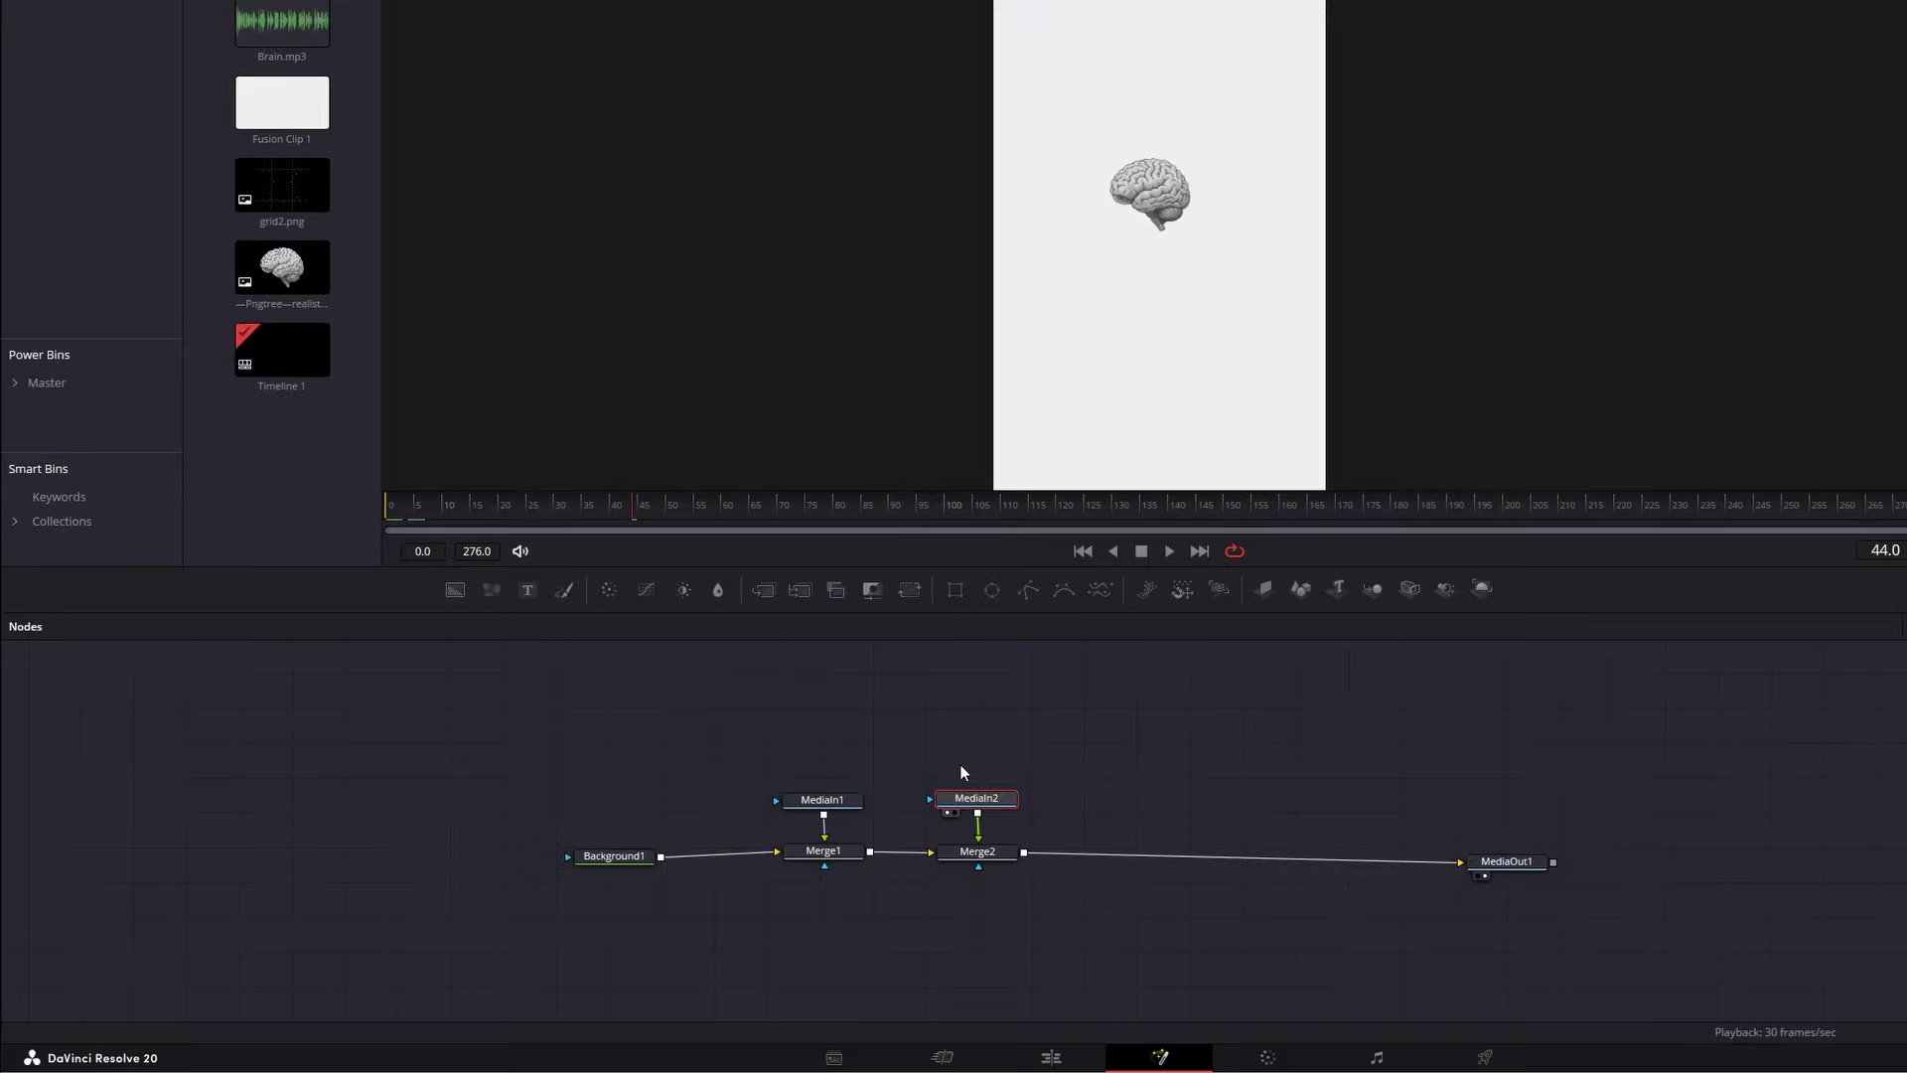
left_click_drag(959, 765, 1183, 856)
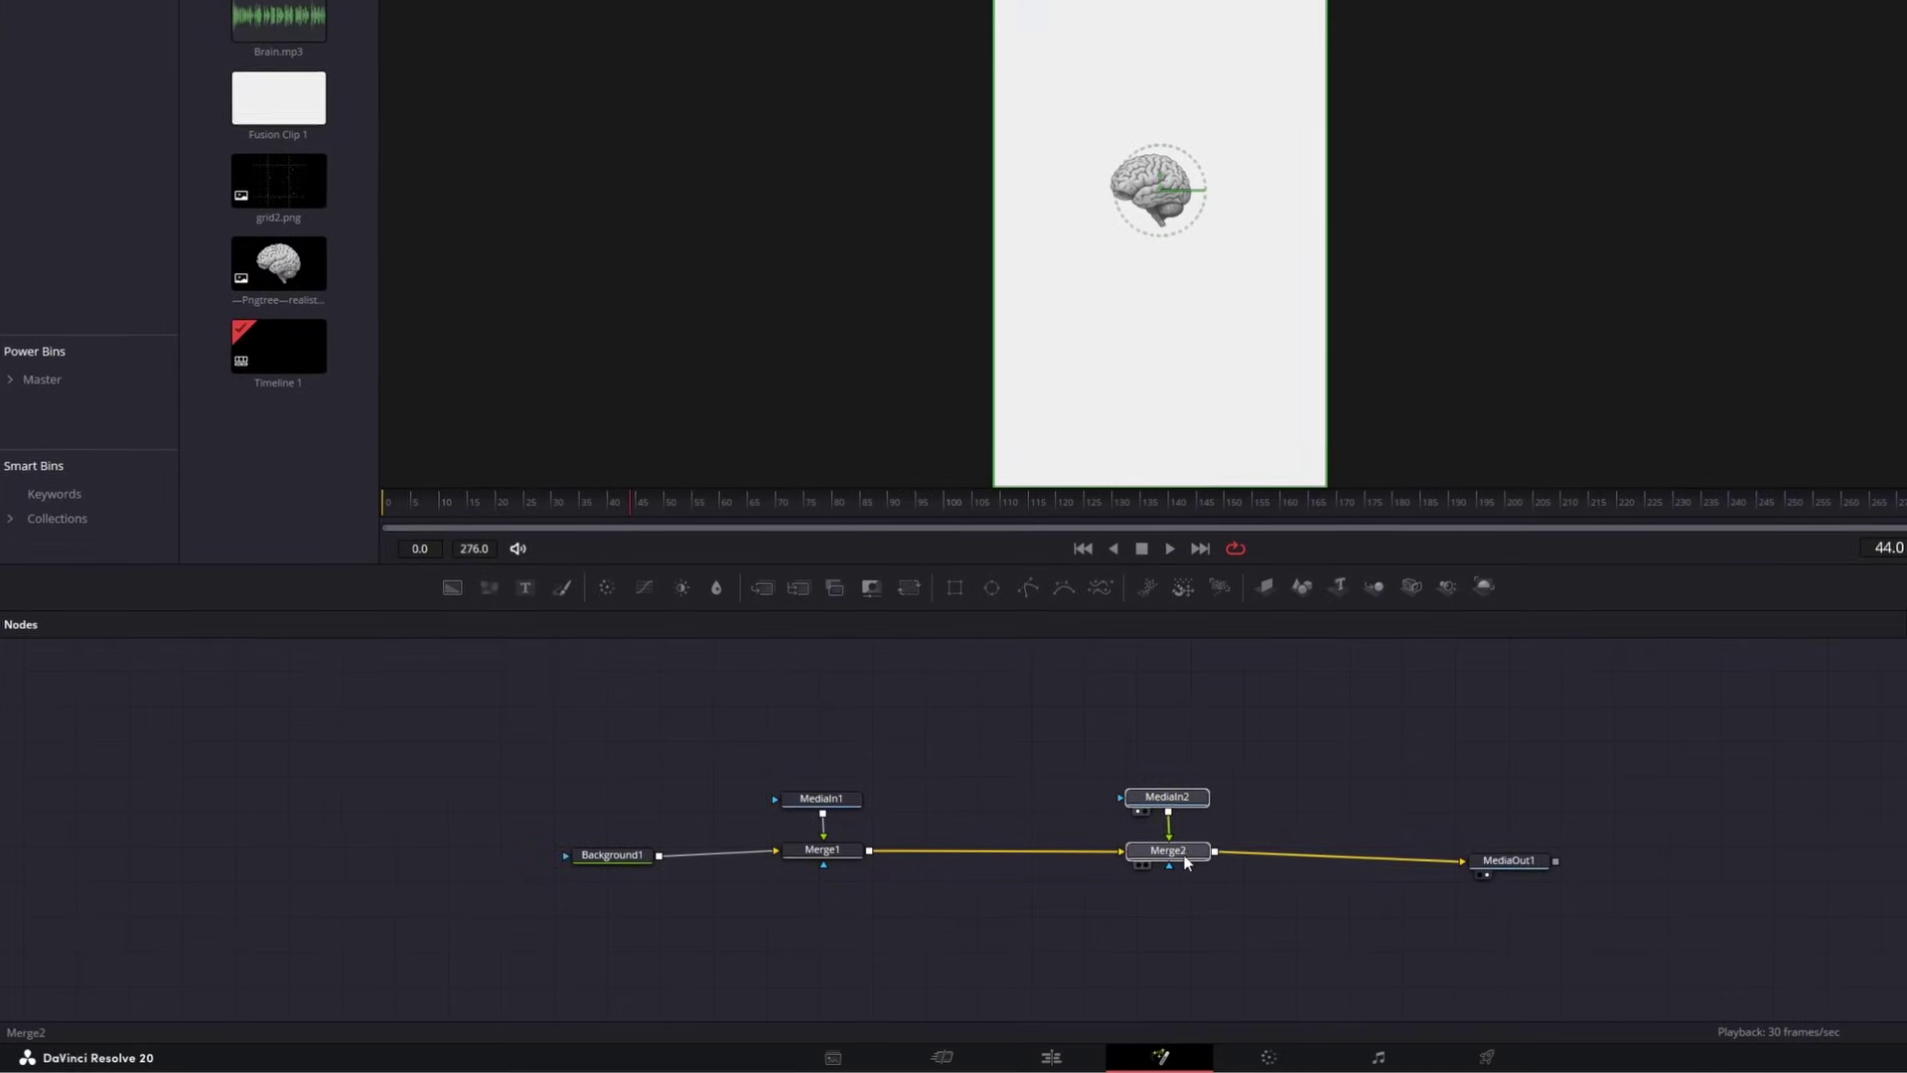
Merge grid2.png between Merge1 and Merge2 and mask it with a soft-edged ellipse around the brain
left_click_drag(278, 181, 844, 809)
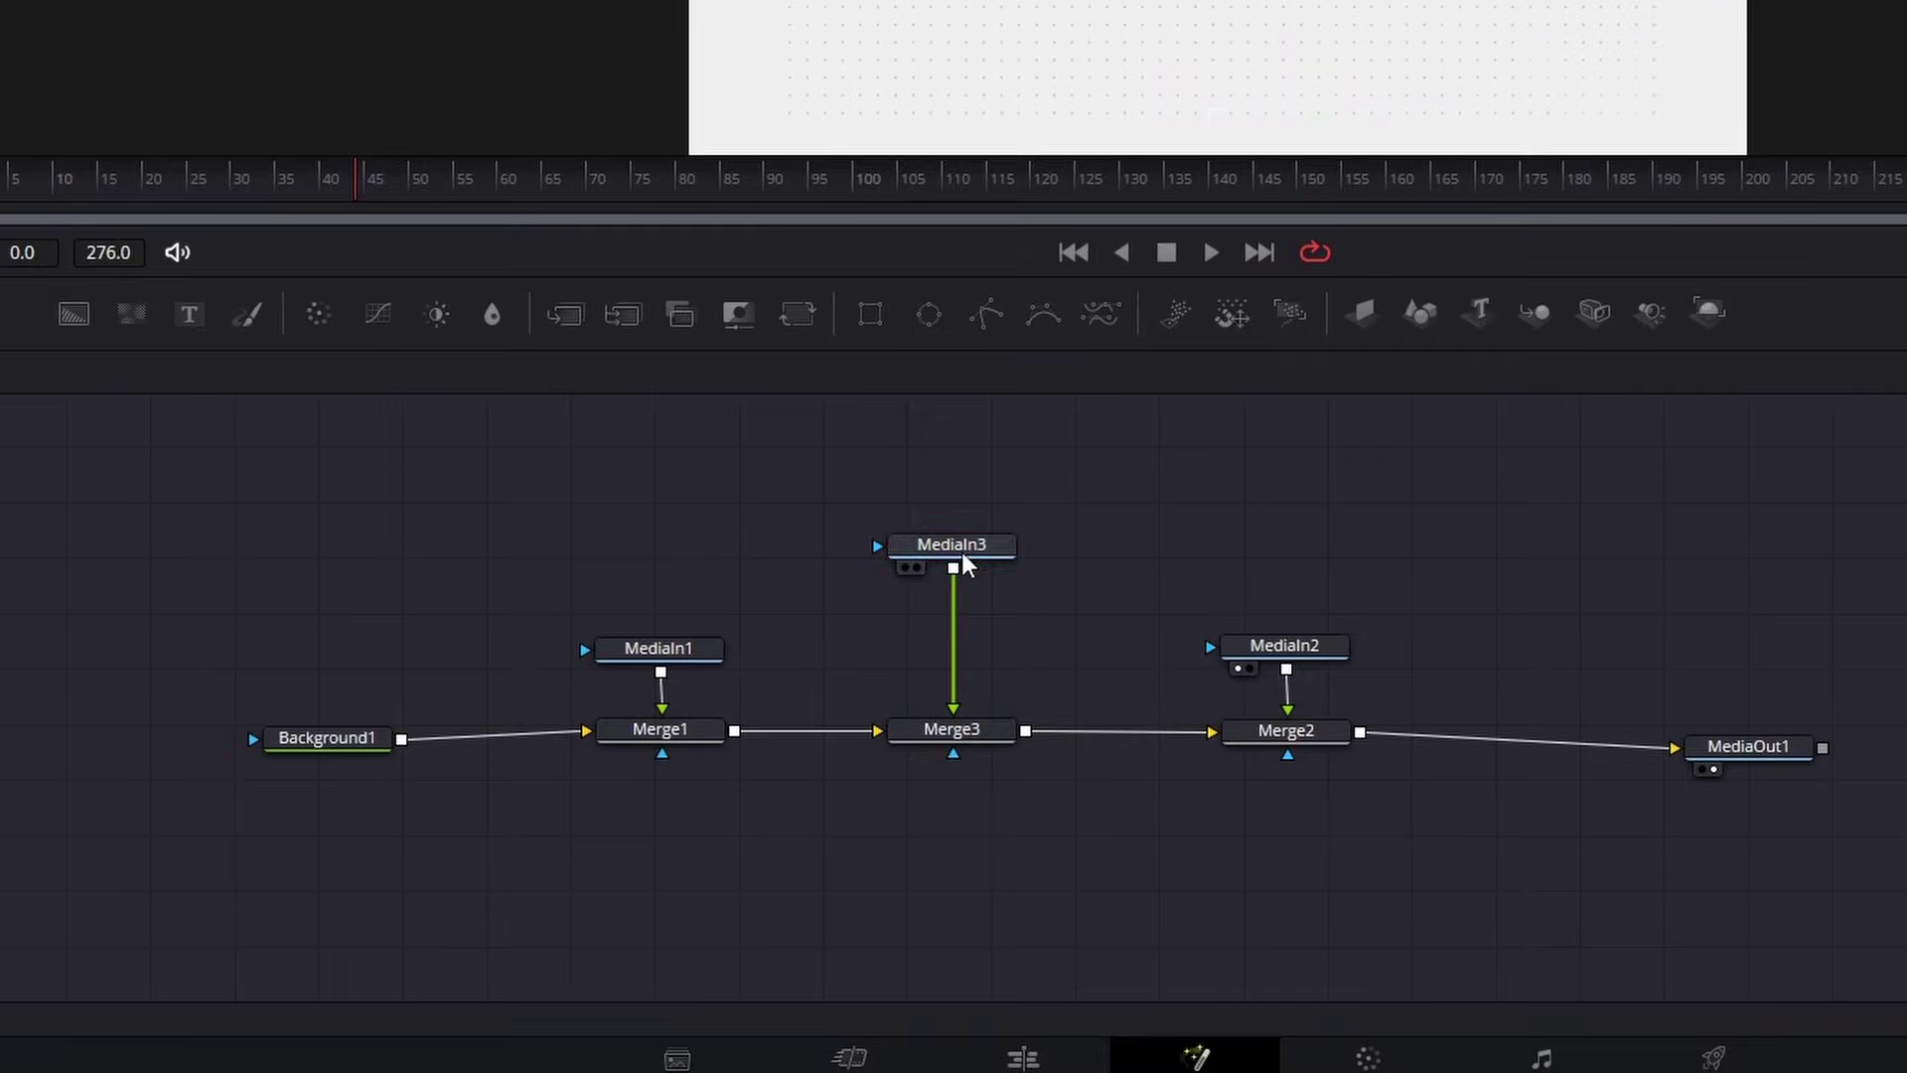
left_click(960, 549)
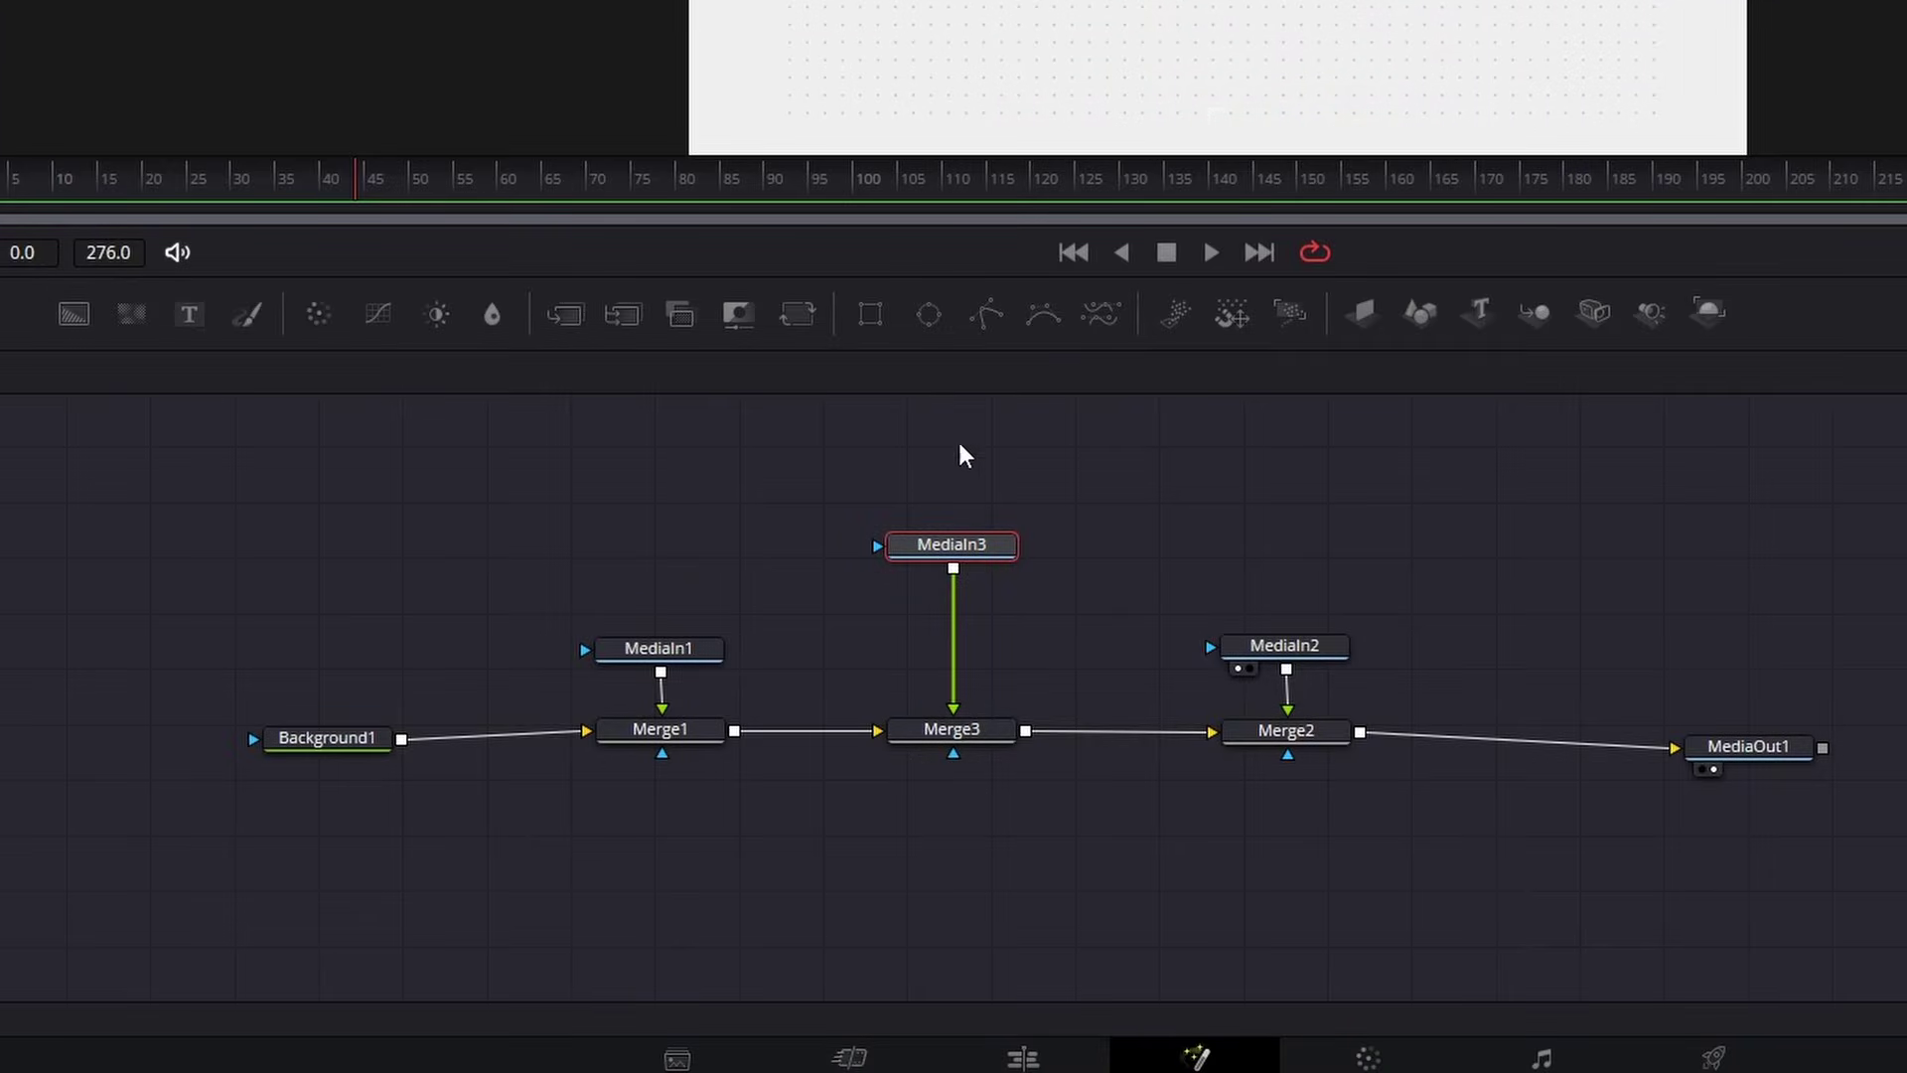
left_click(921, 320)
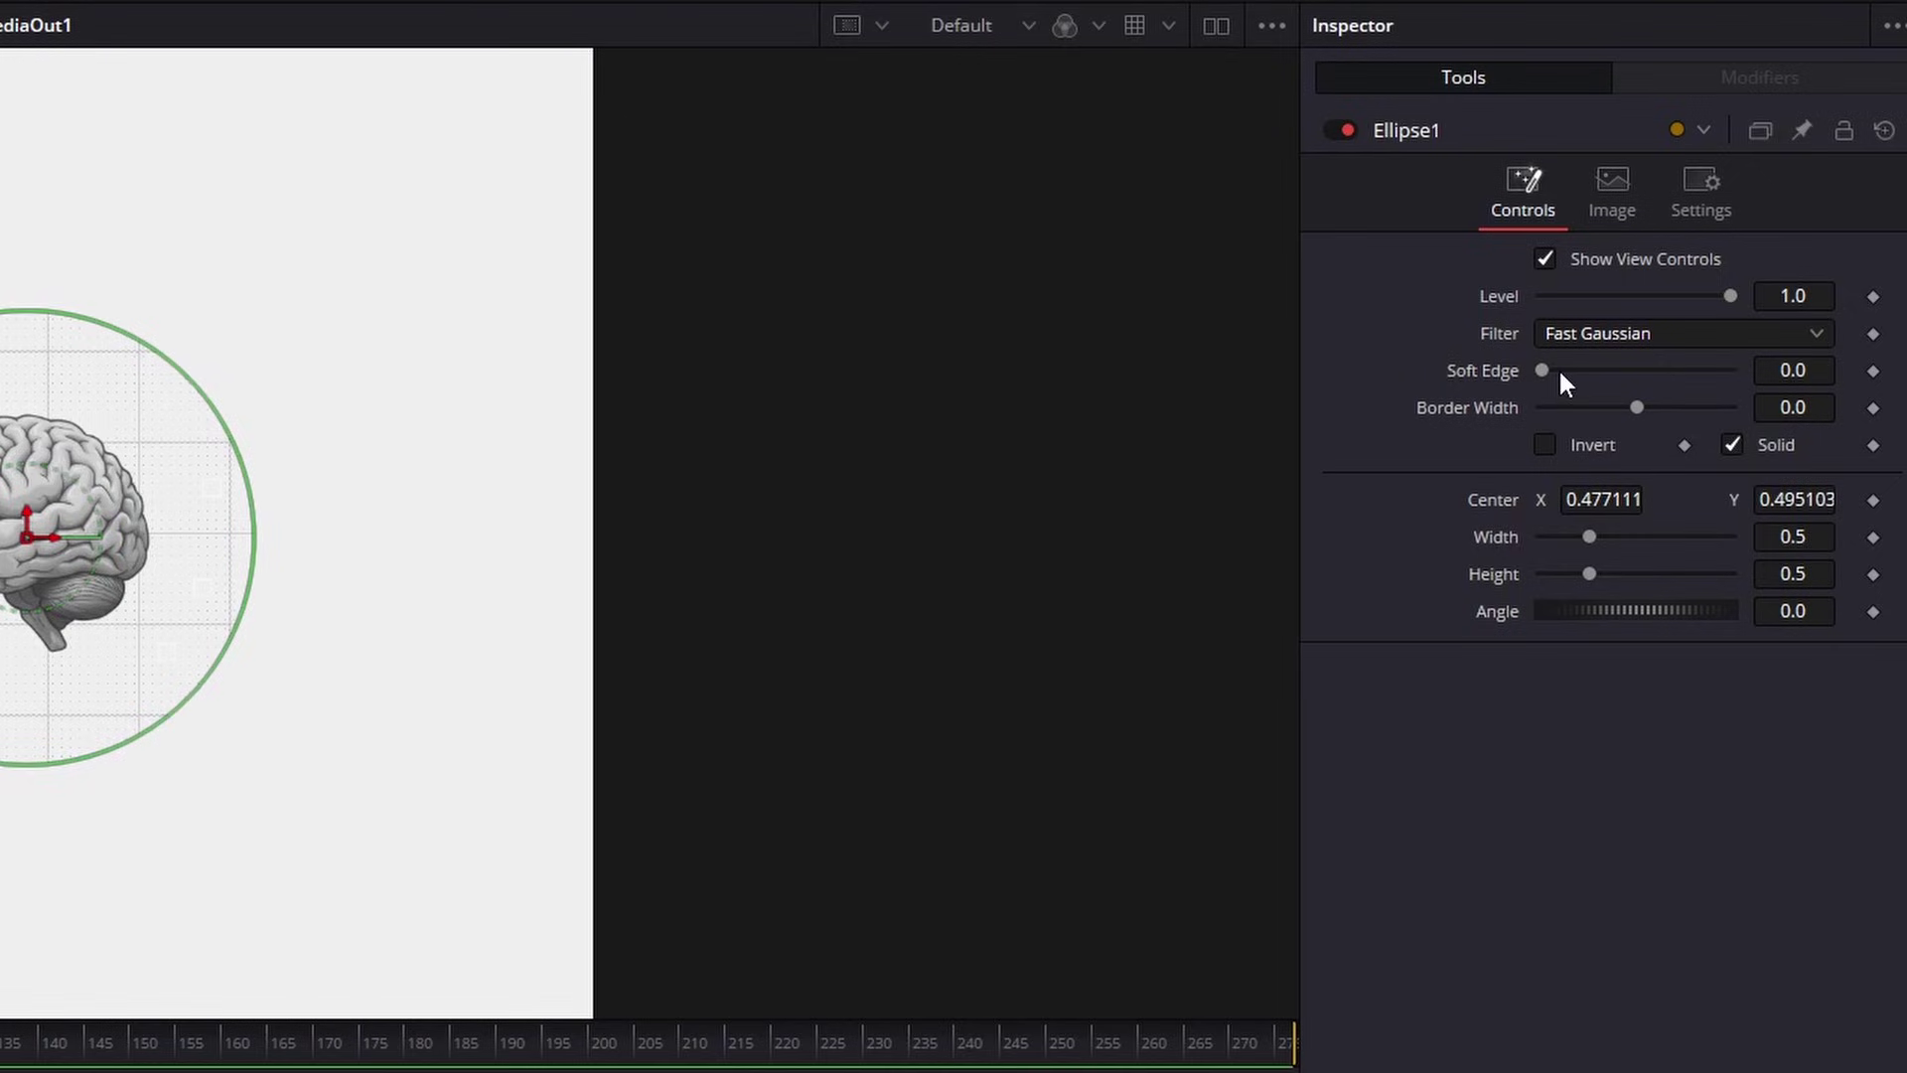
left_click_drag(1542, 370, 1643, 374)
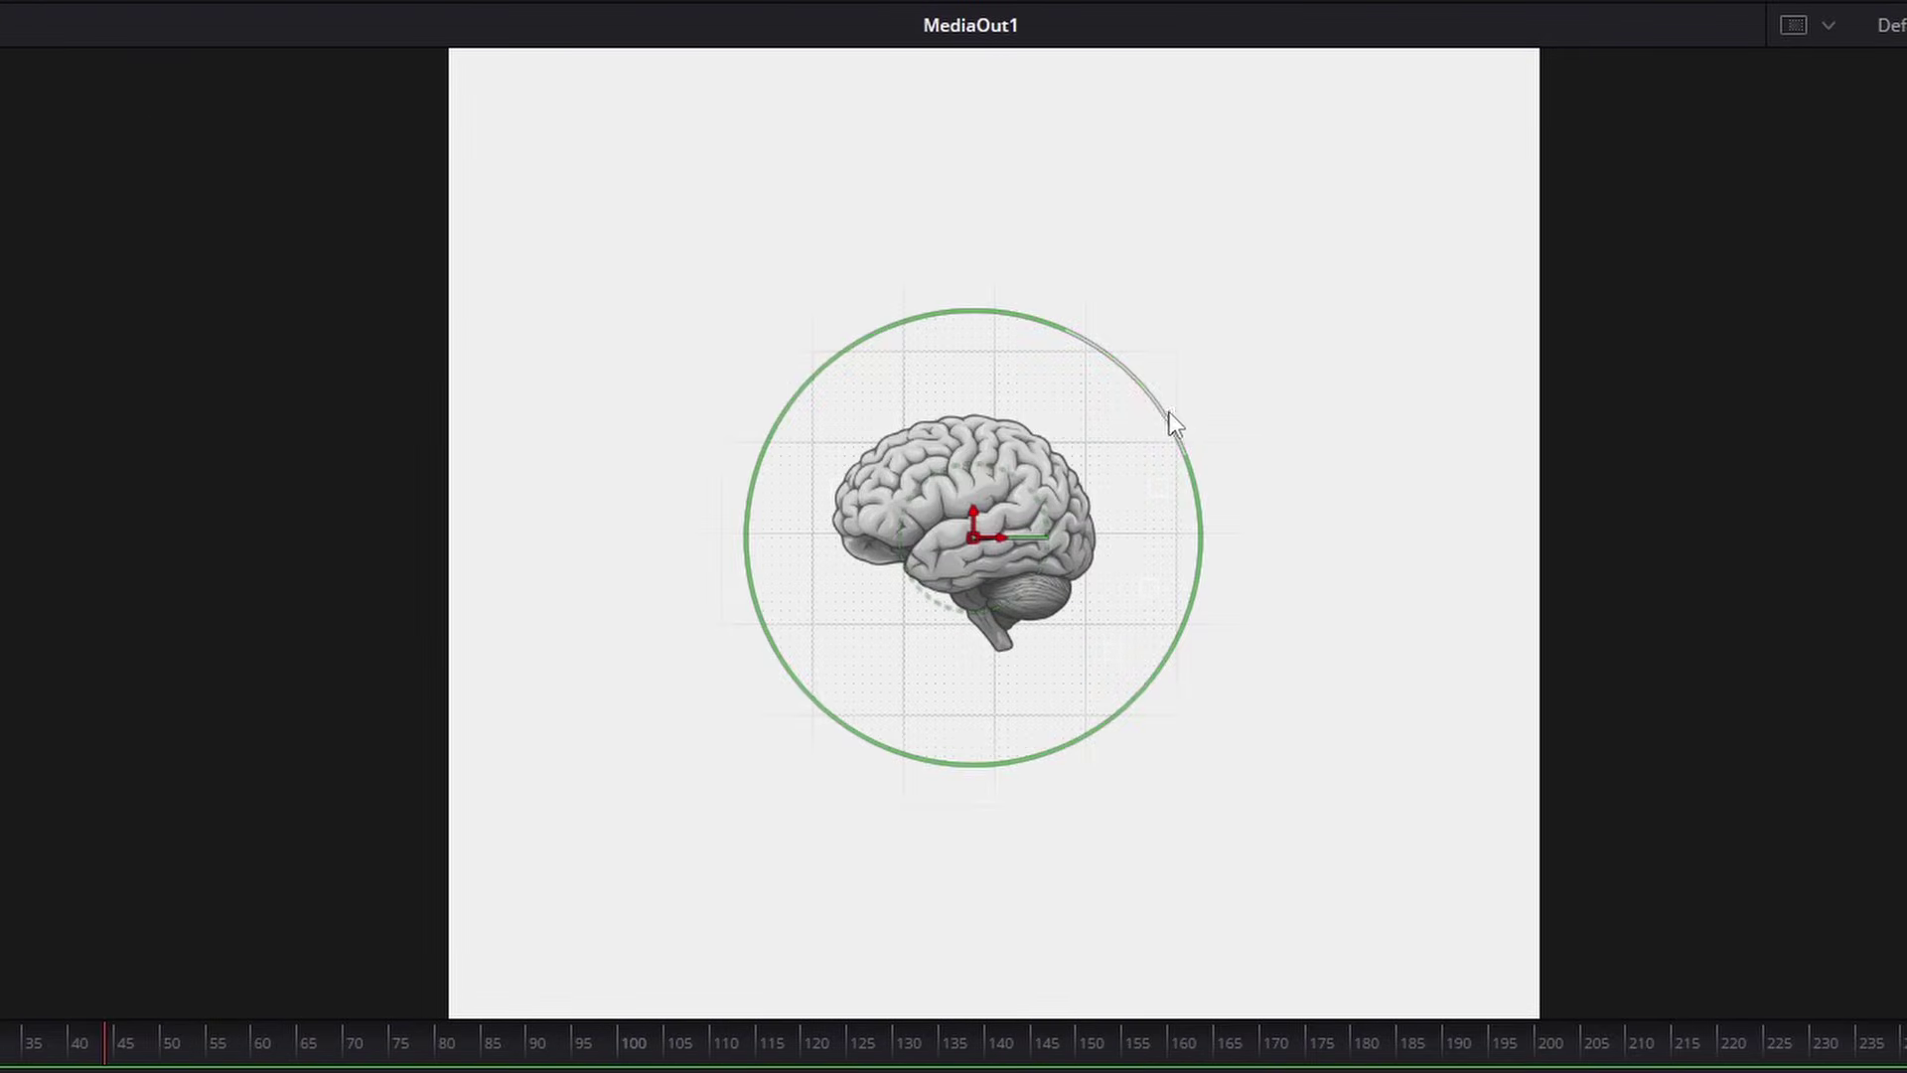
mouse_move(1168, 422)
left_mouse_down()
mouse_move(1115, 430)
mouse_move(1140, 437)
left_mouse_up()
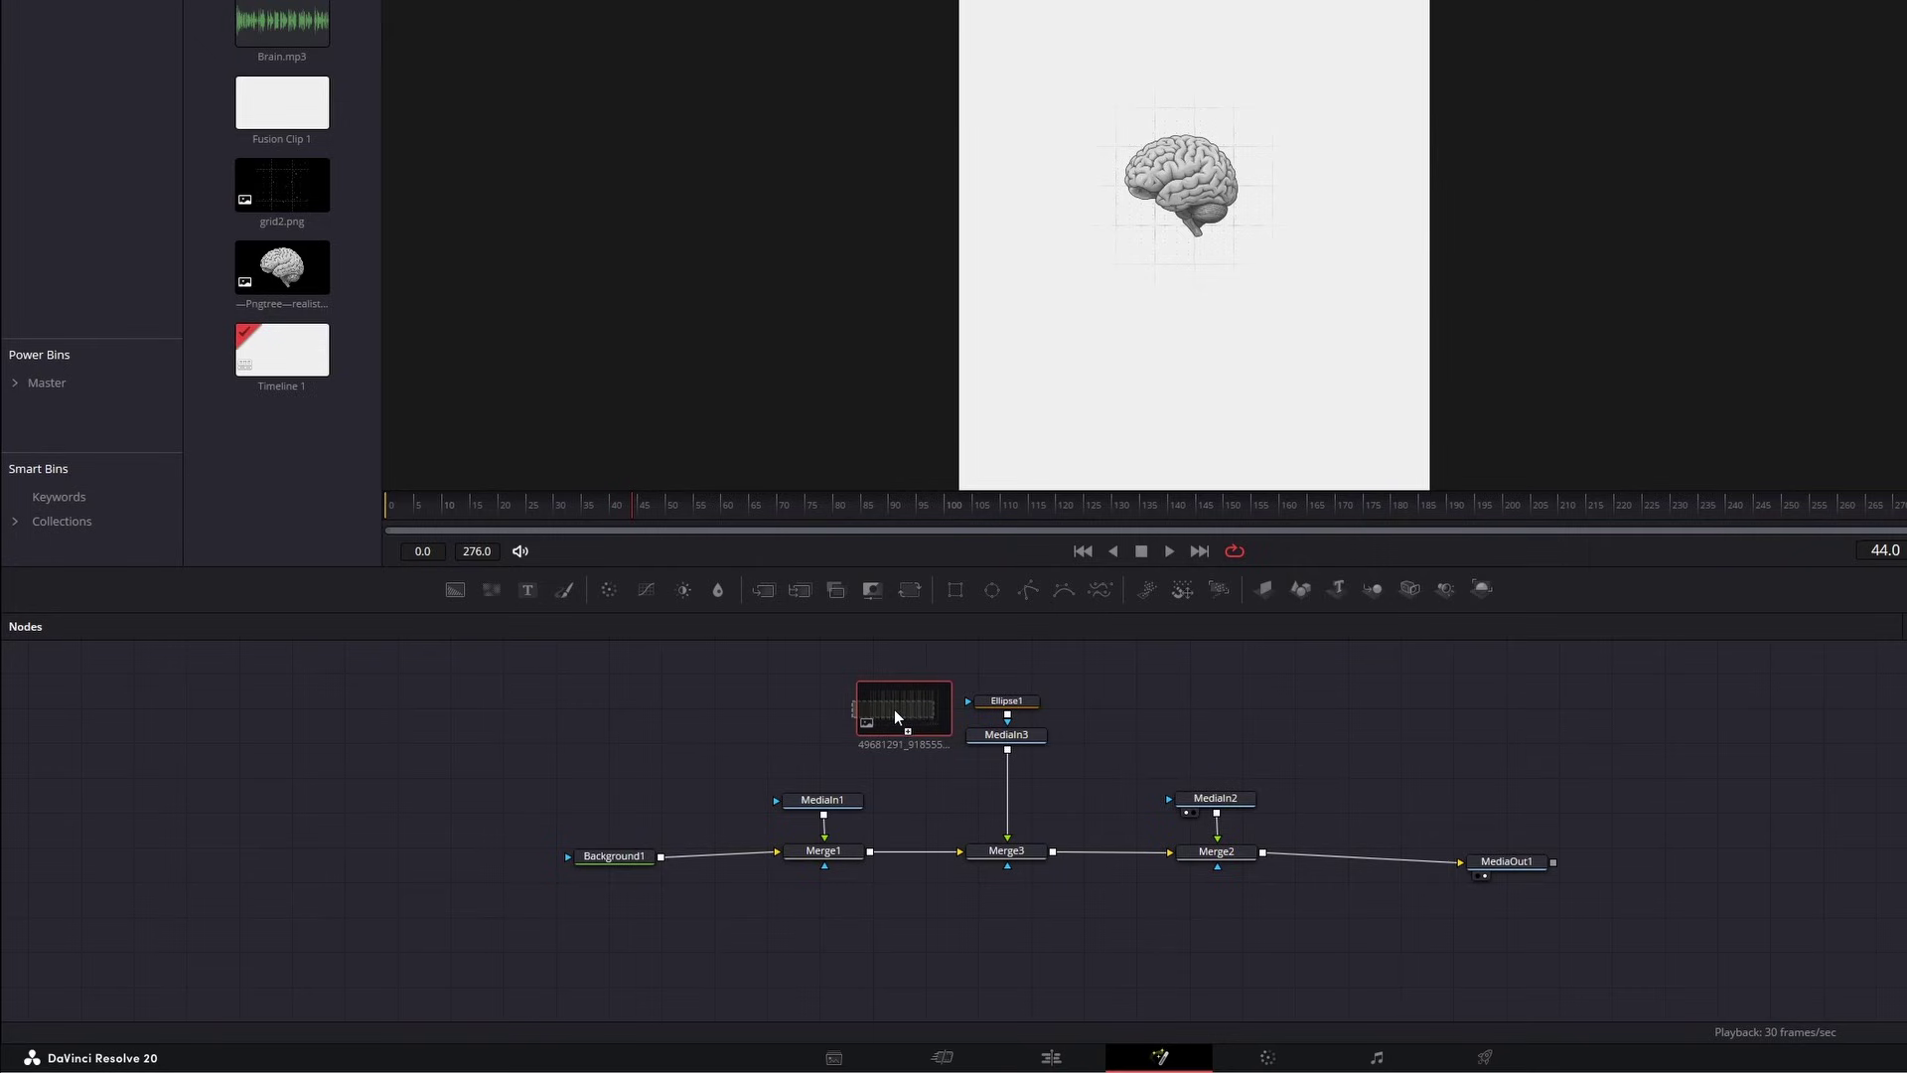
Bring in the barcode image and connect it to a new Merge node between Merge1 and Merge3
left_click_drag(894, 709, 893, 709)
left_click_drag(609, 748, 603, 862)
left_click(885, 731)
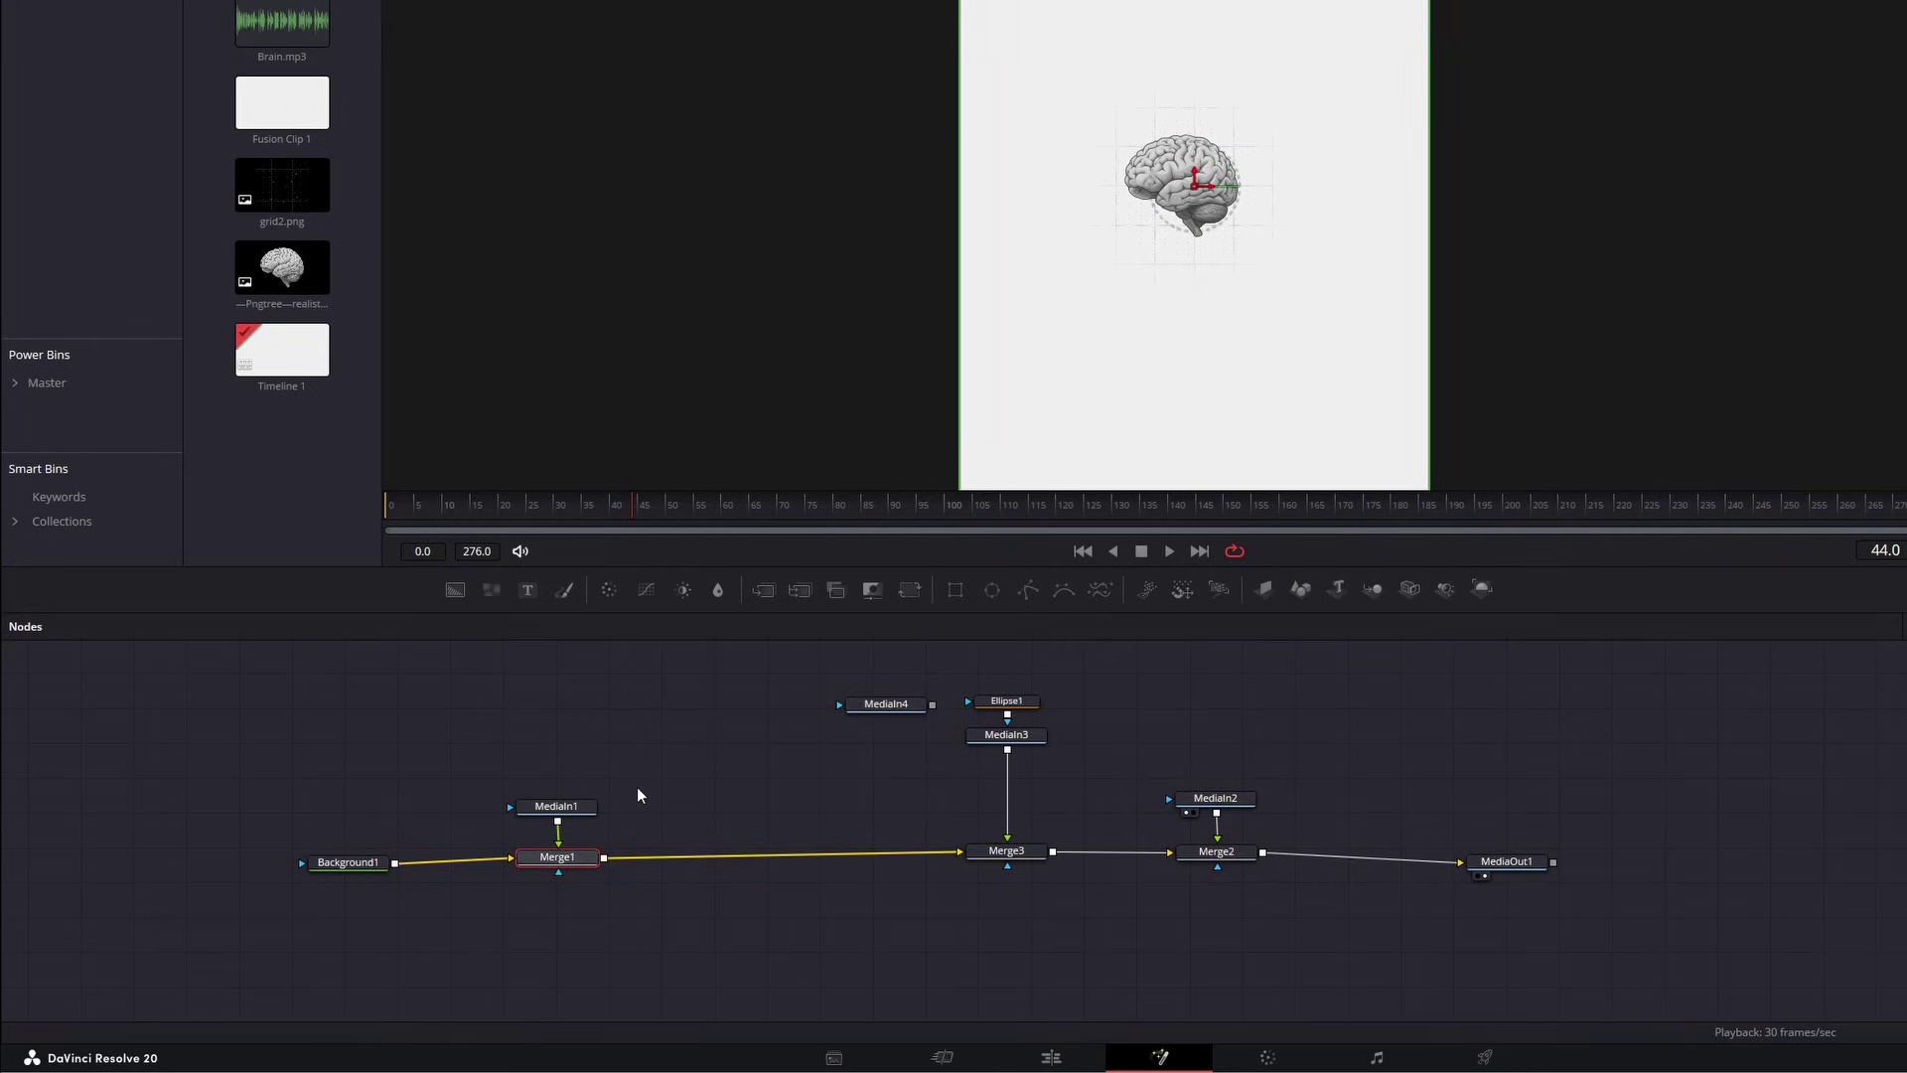
key("shift+space")
type("mer")
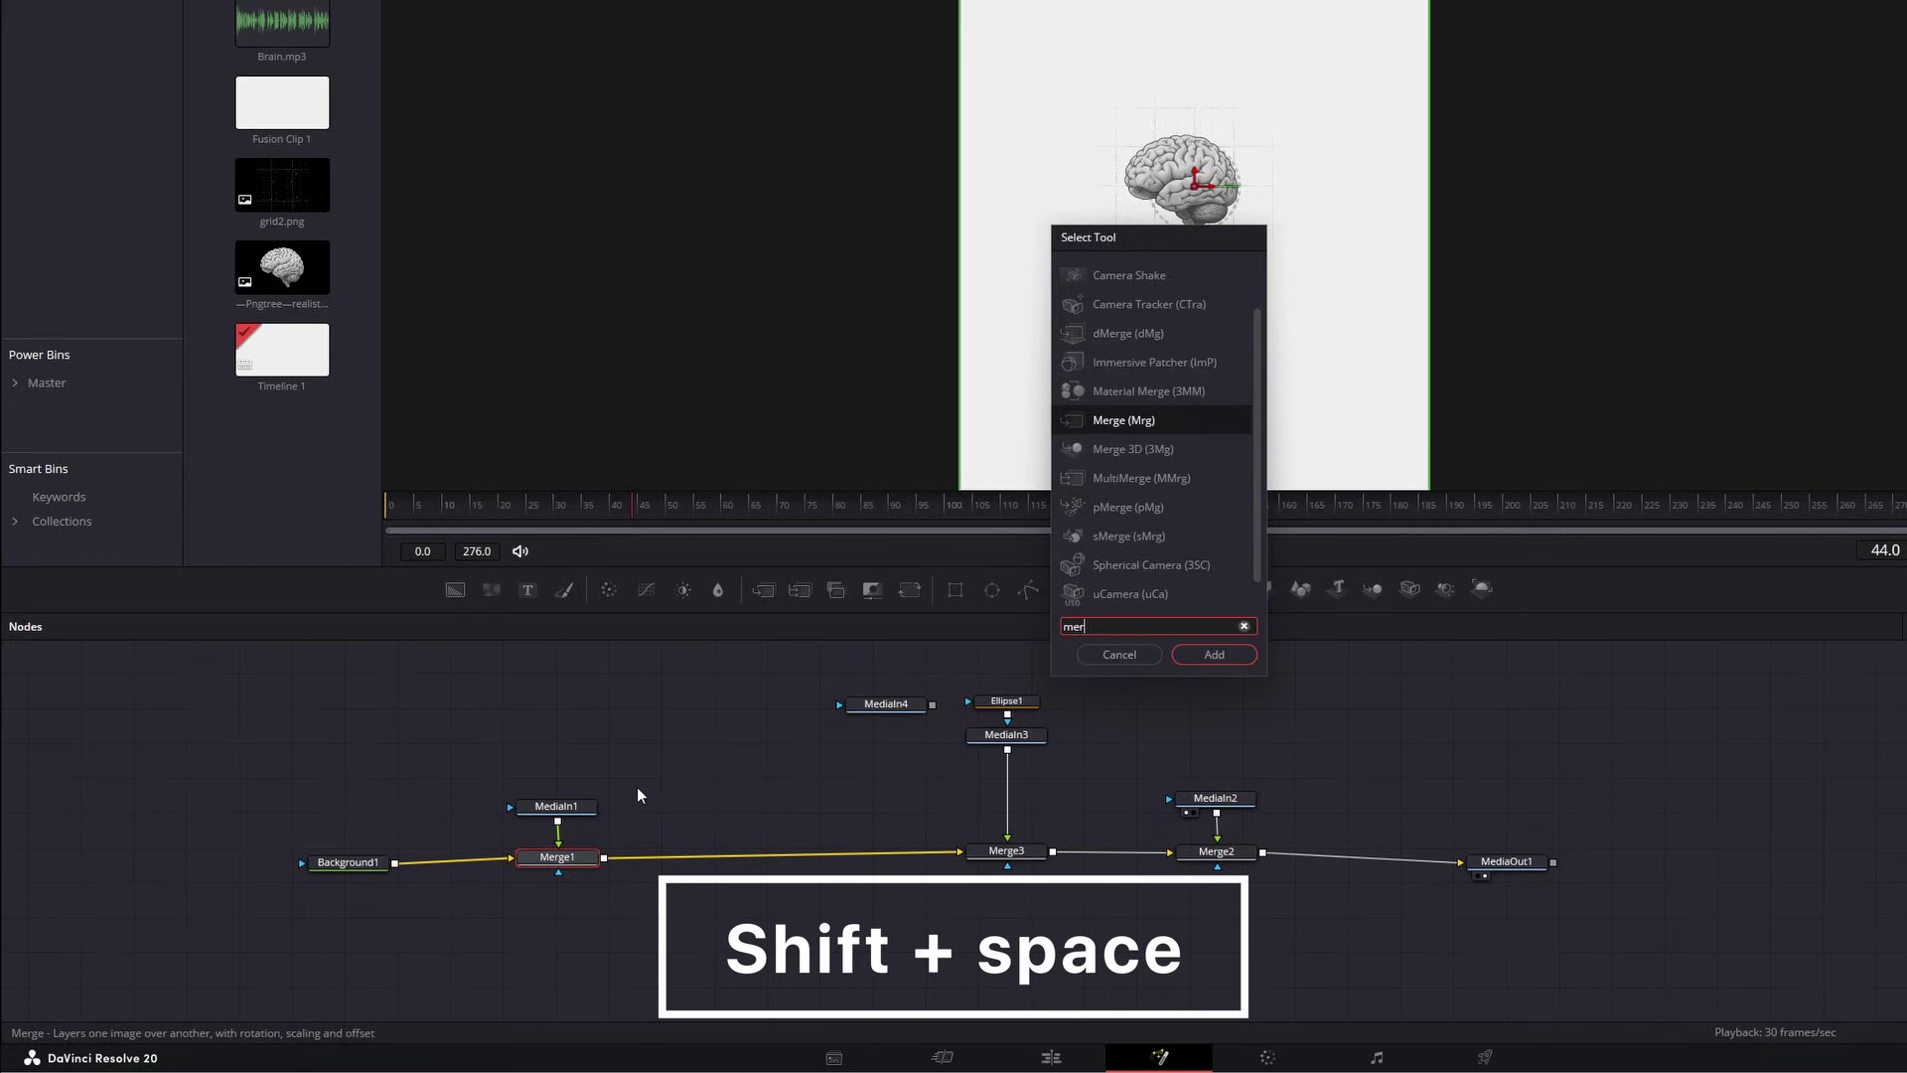
type("ge")
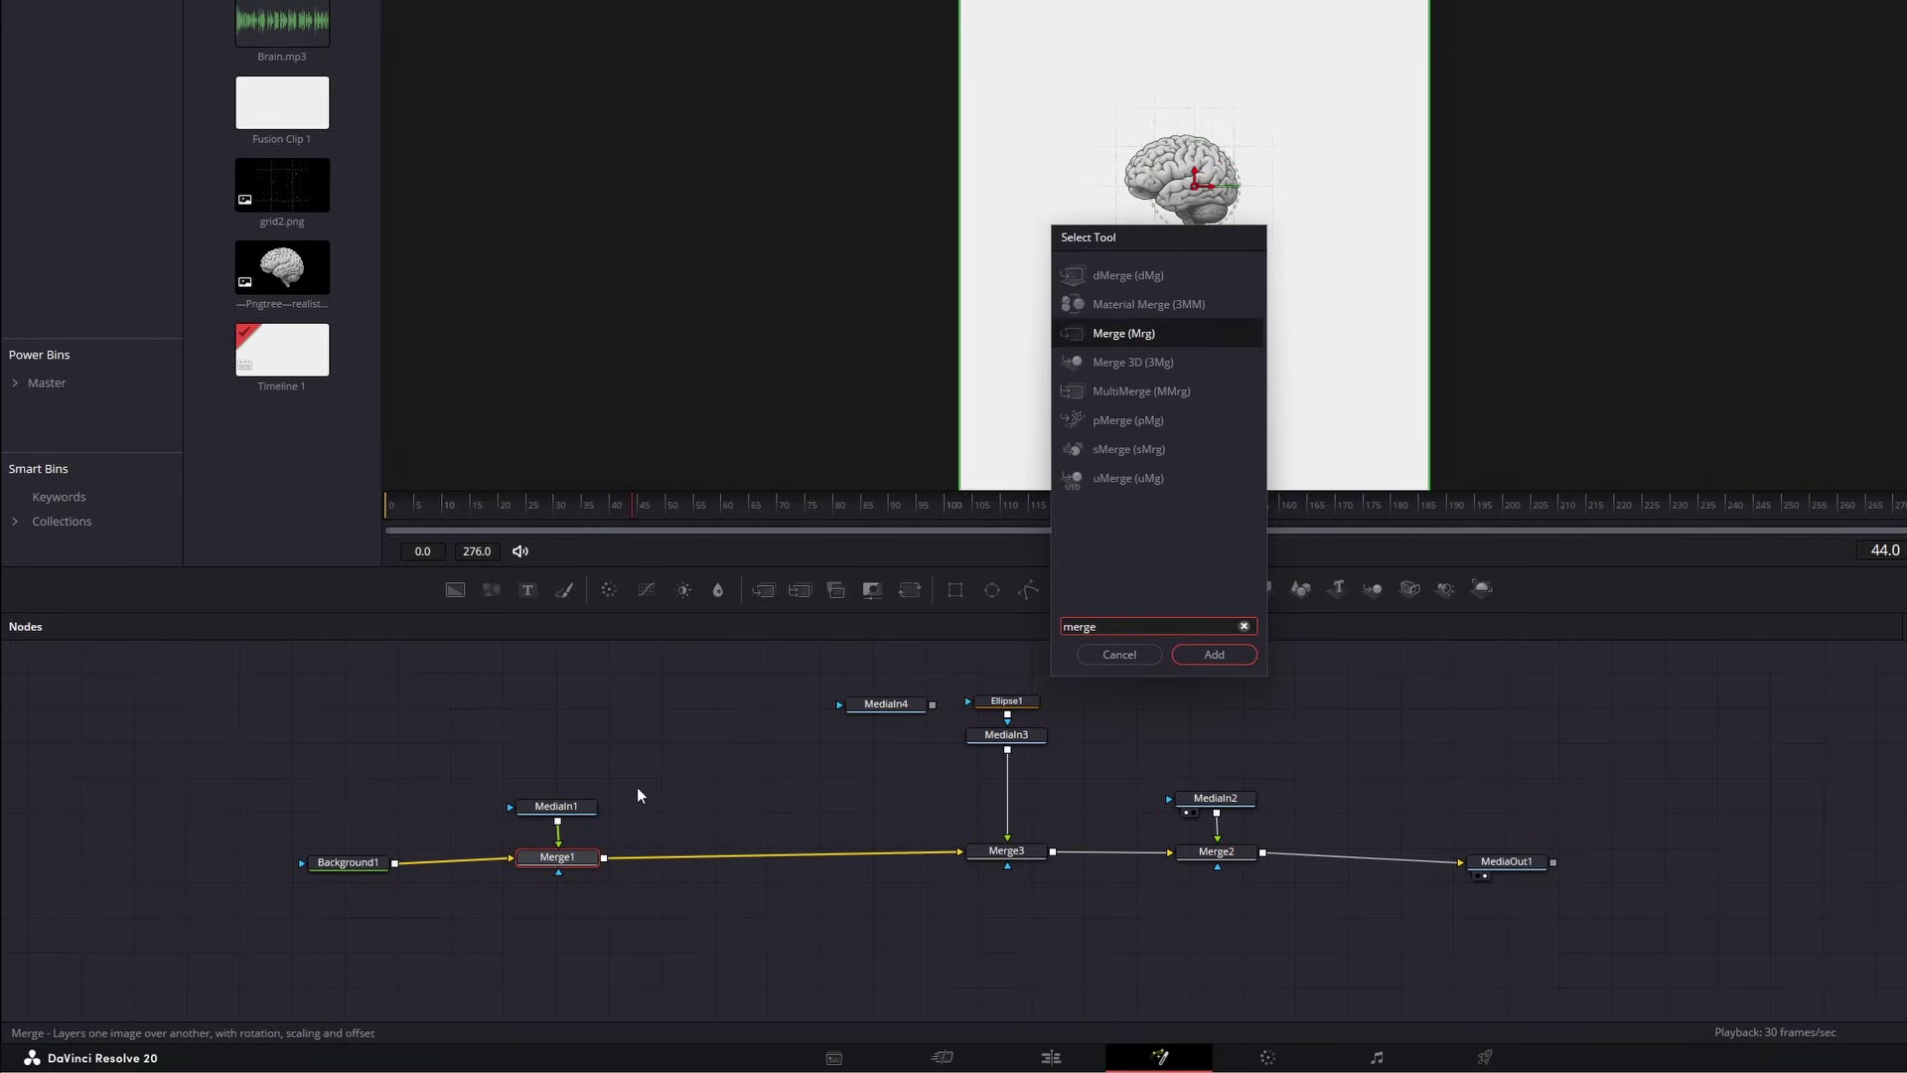
key("Return")
left_click_drag(800, 732, 759, 851)
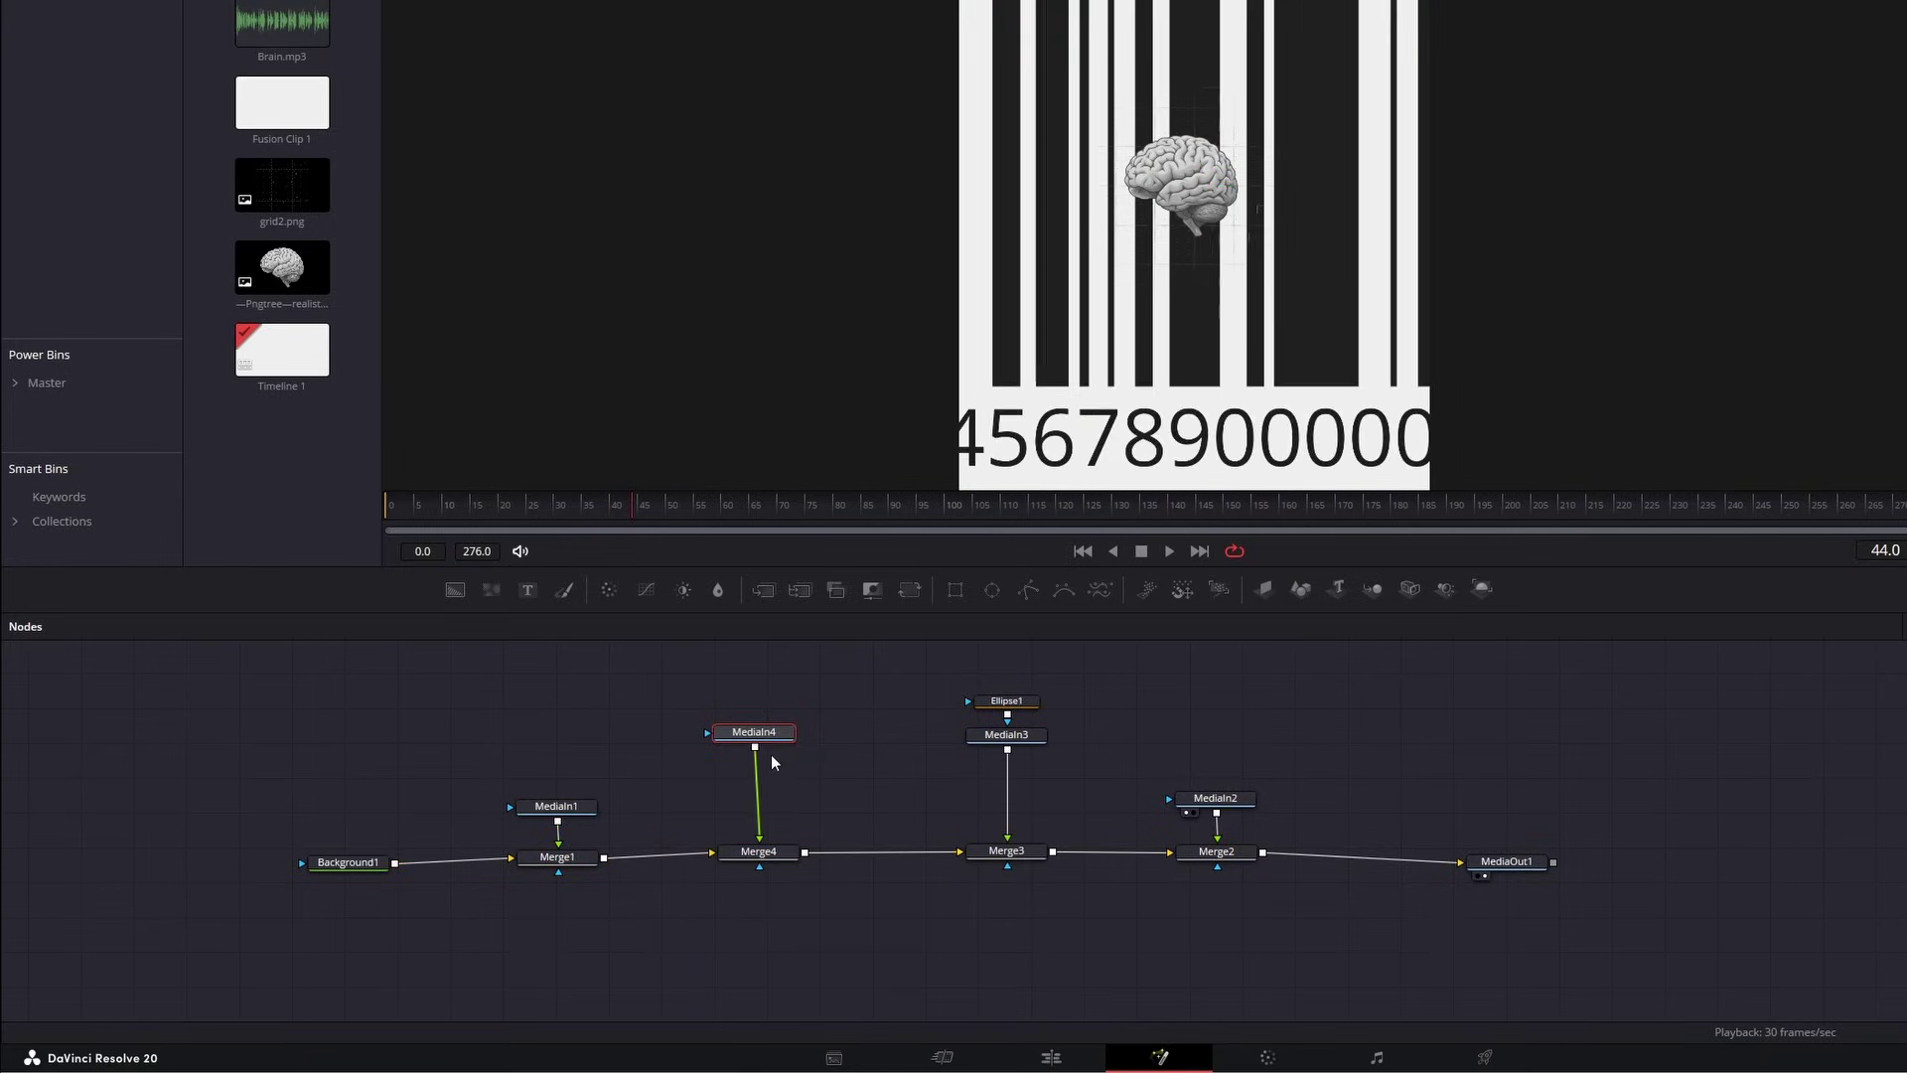
Shrink the barcode in Merge4 and raise it above the brain
left_click(762, 852)
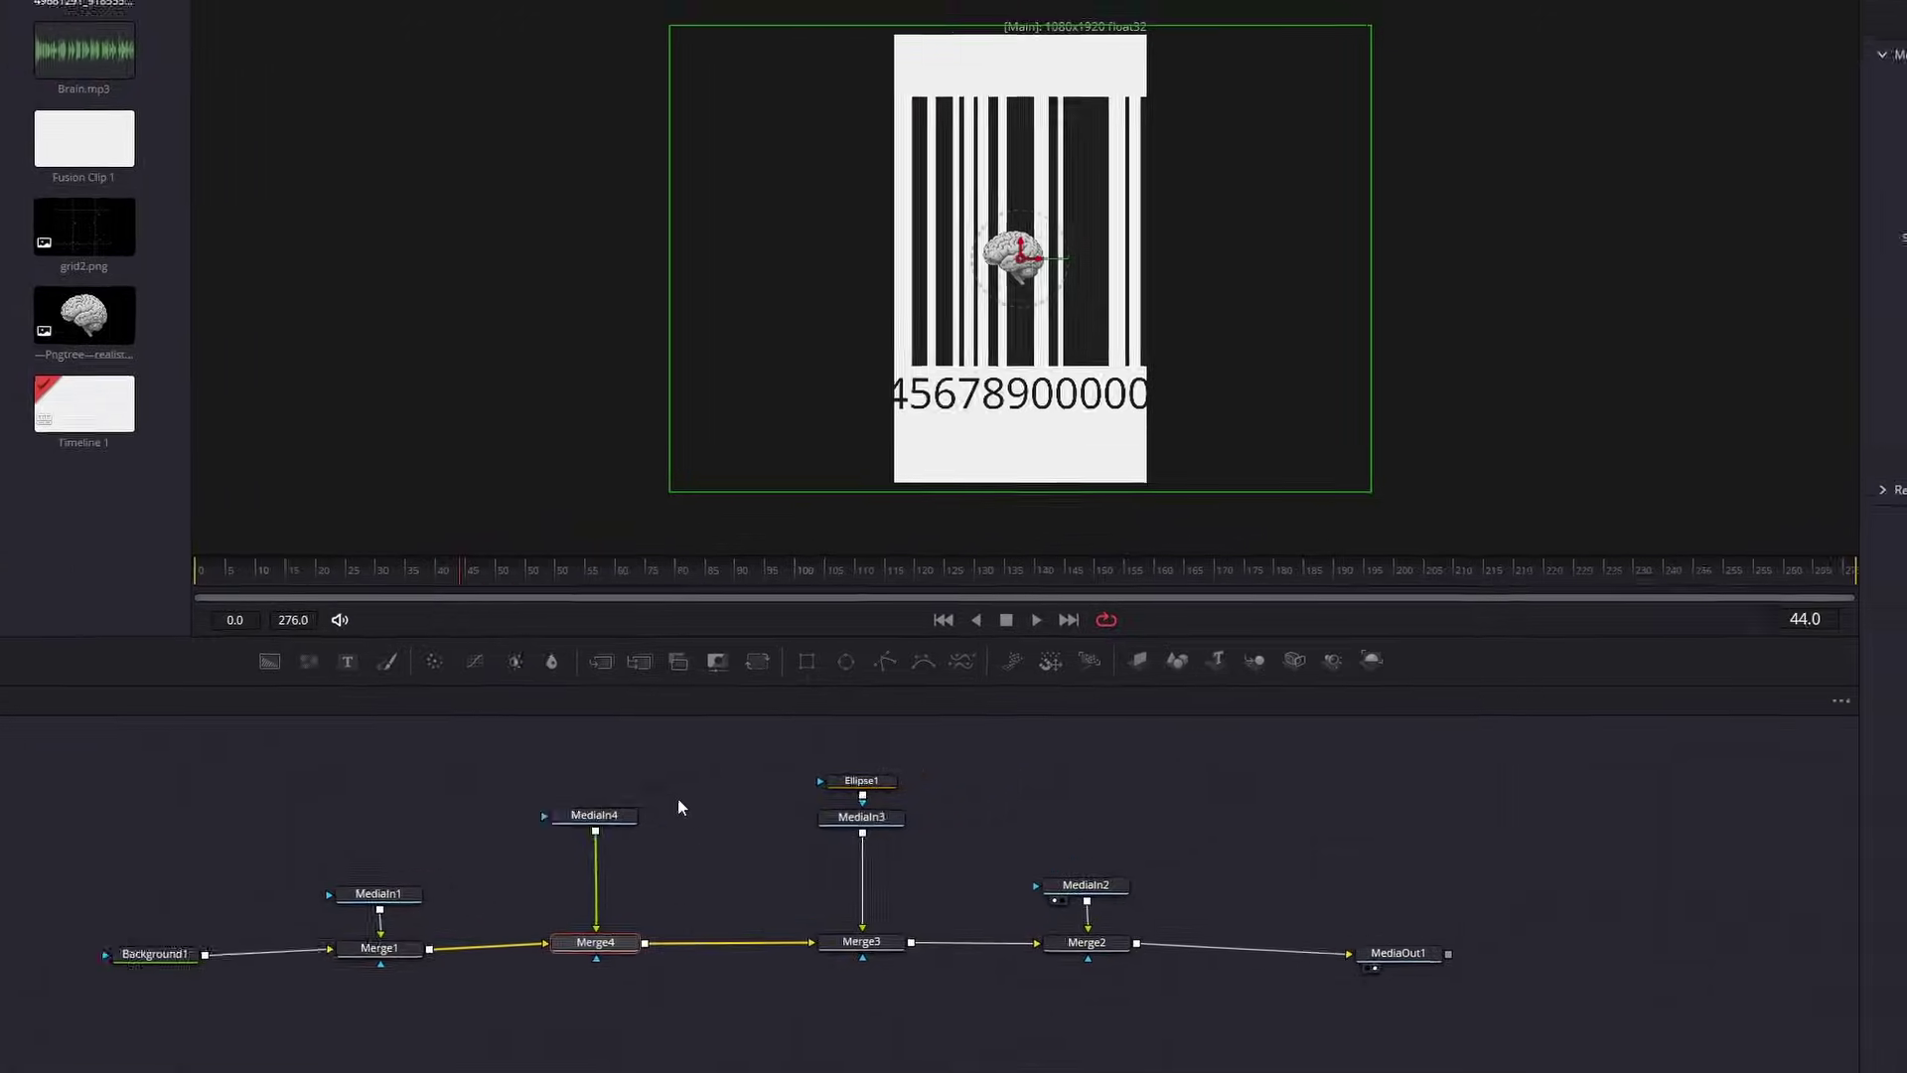
left_click_drag(1867, 276, 1817, 299)
key("ctrl+z")
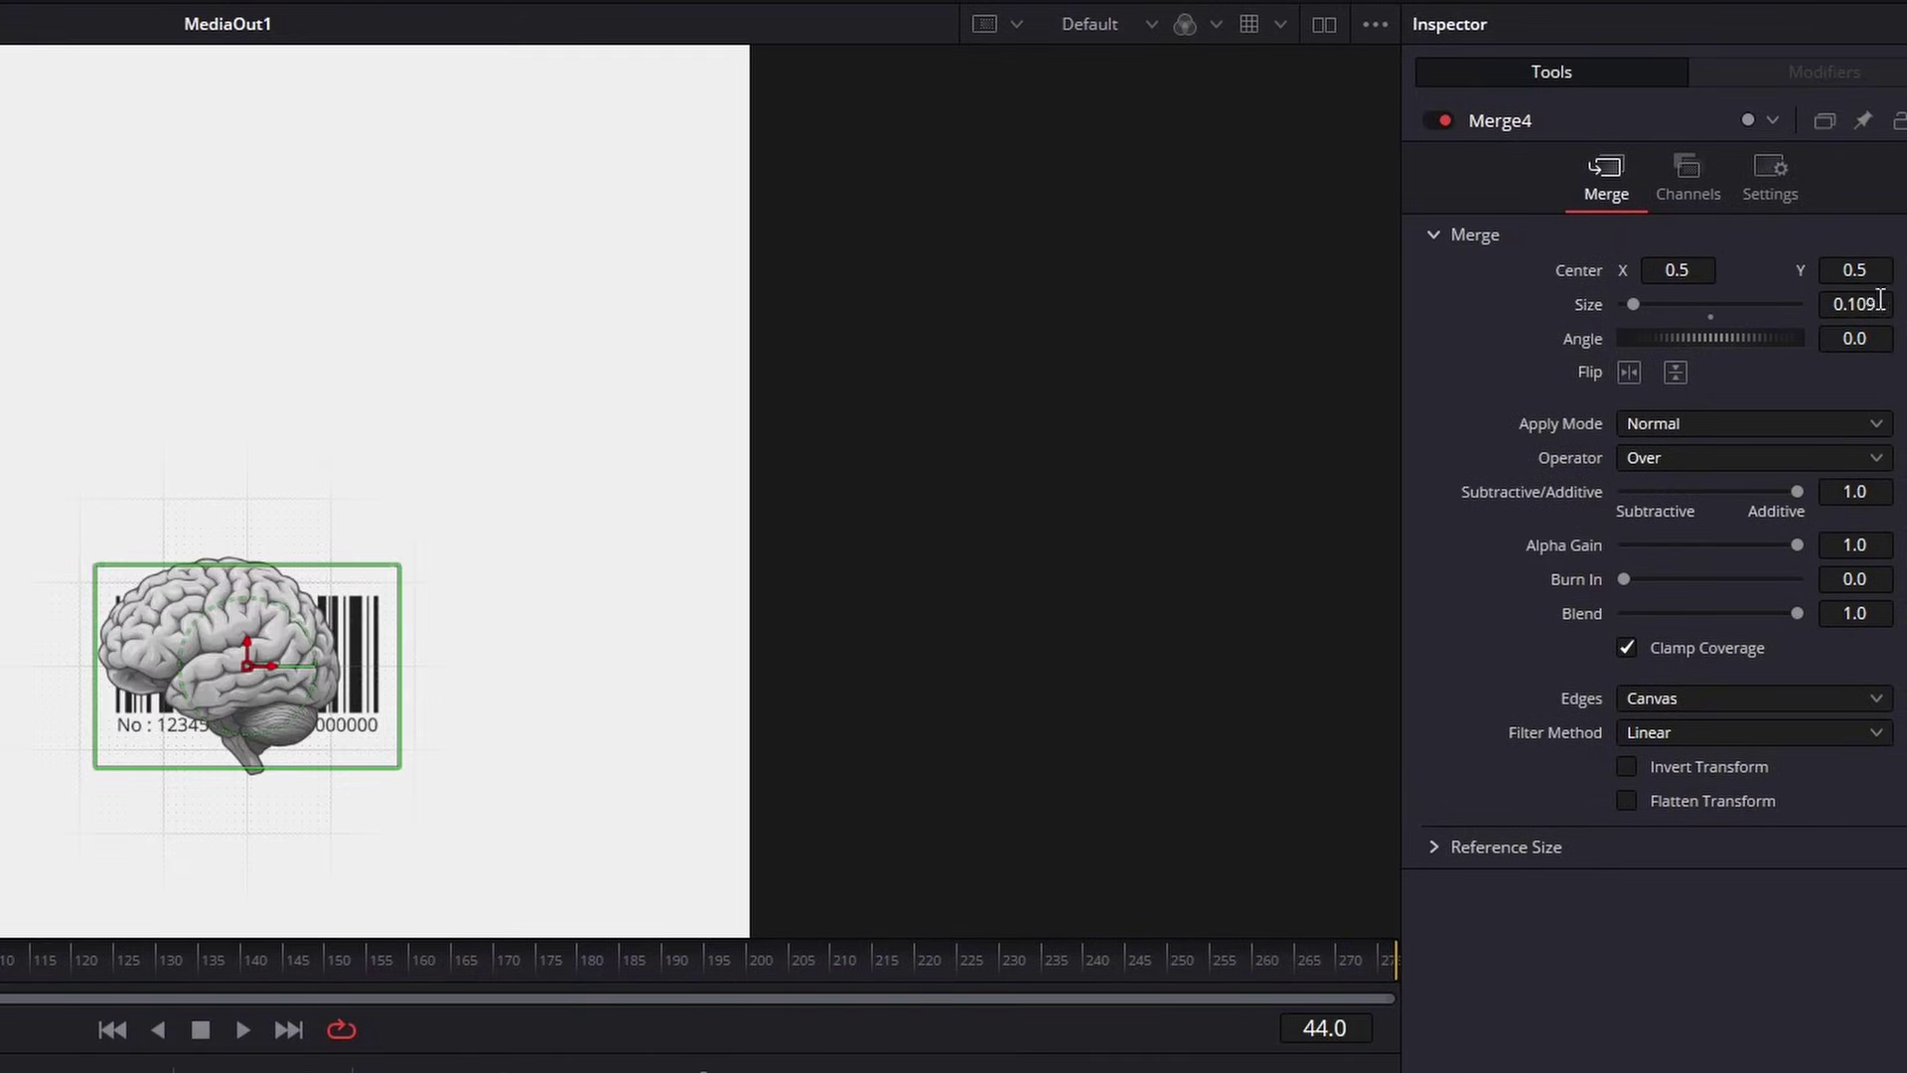
left_click_drag(1877, 300, 1863, 300)
left_click_drag(1865, 270, 1853, 303)
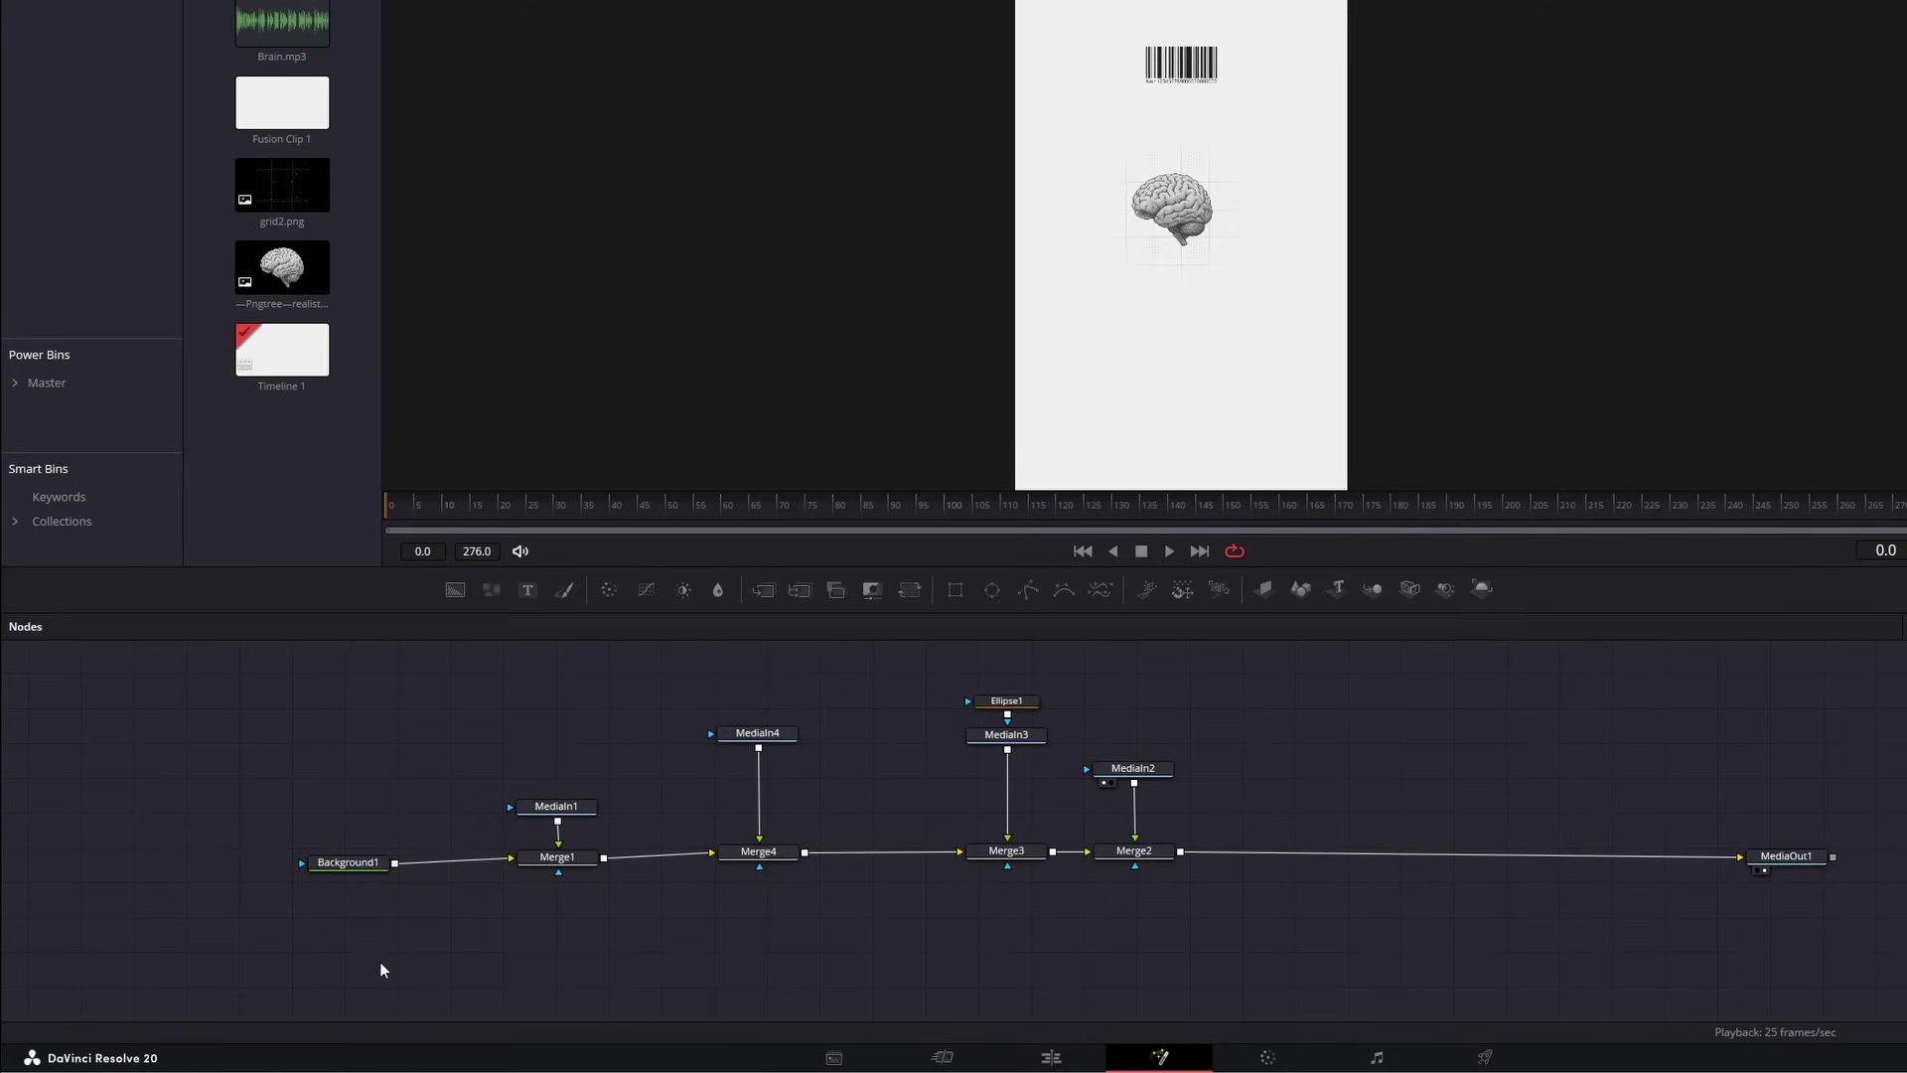
Add a separate Media In node for the timeline audio and purge its audio cache
key("shift+space")
type("med")
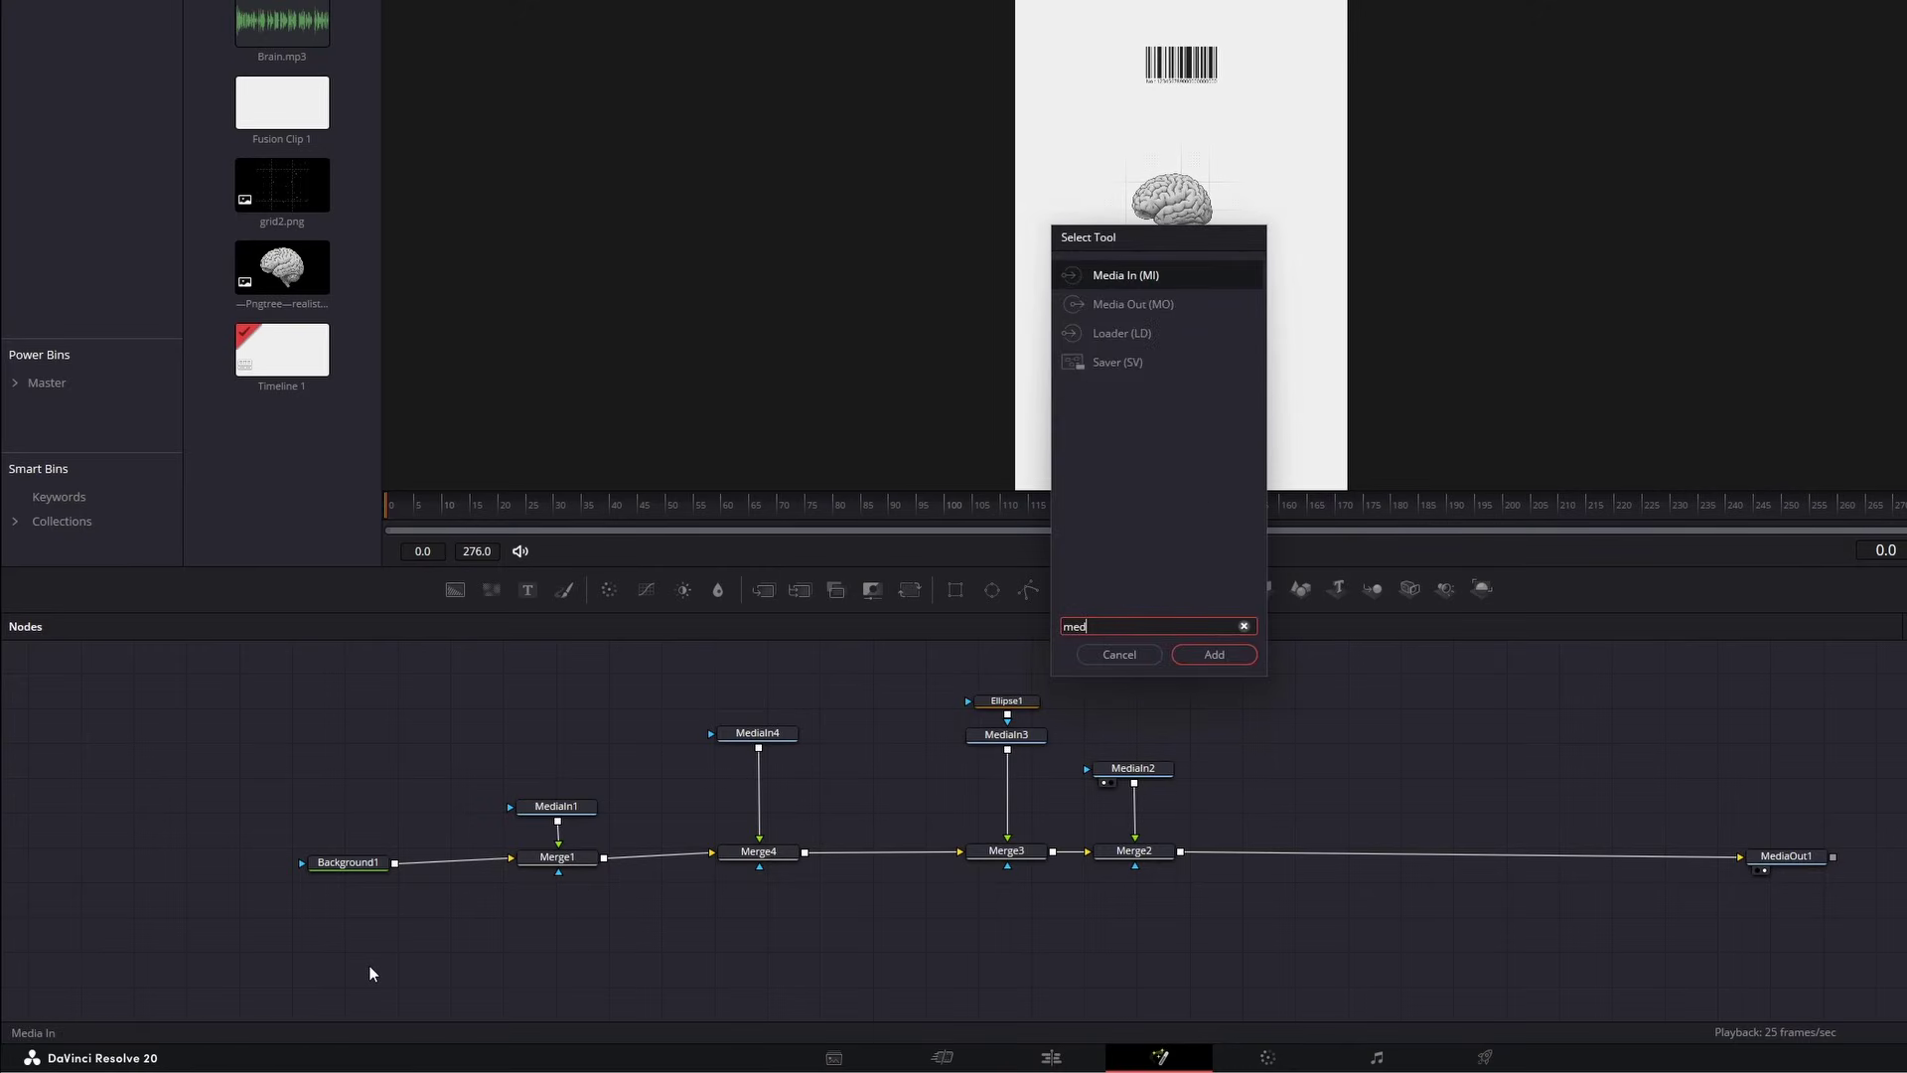
key("Return")
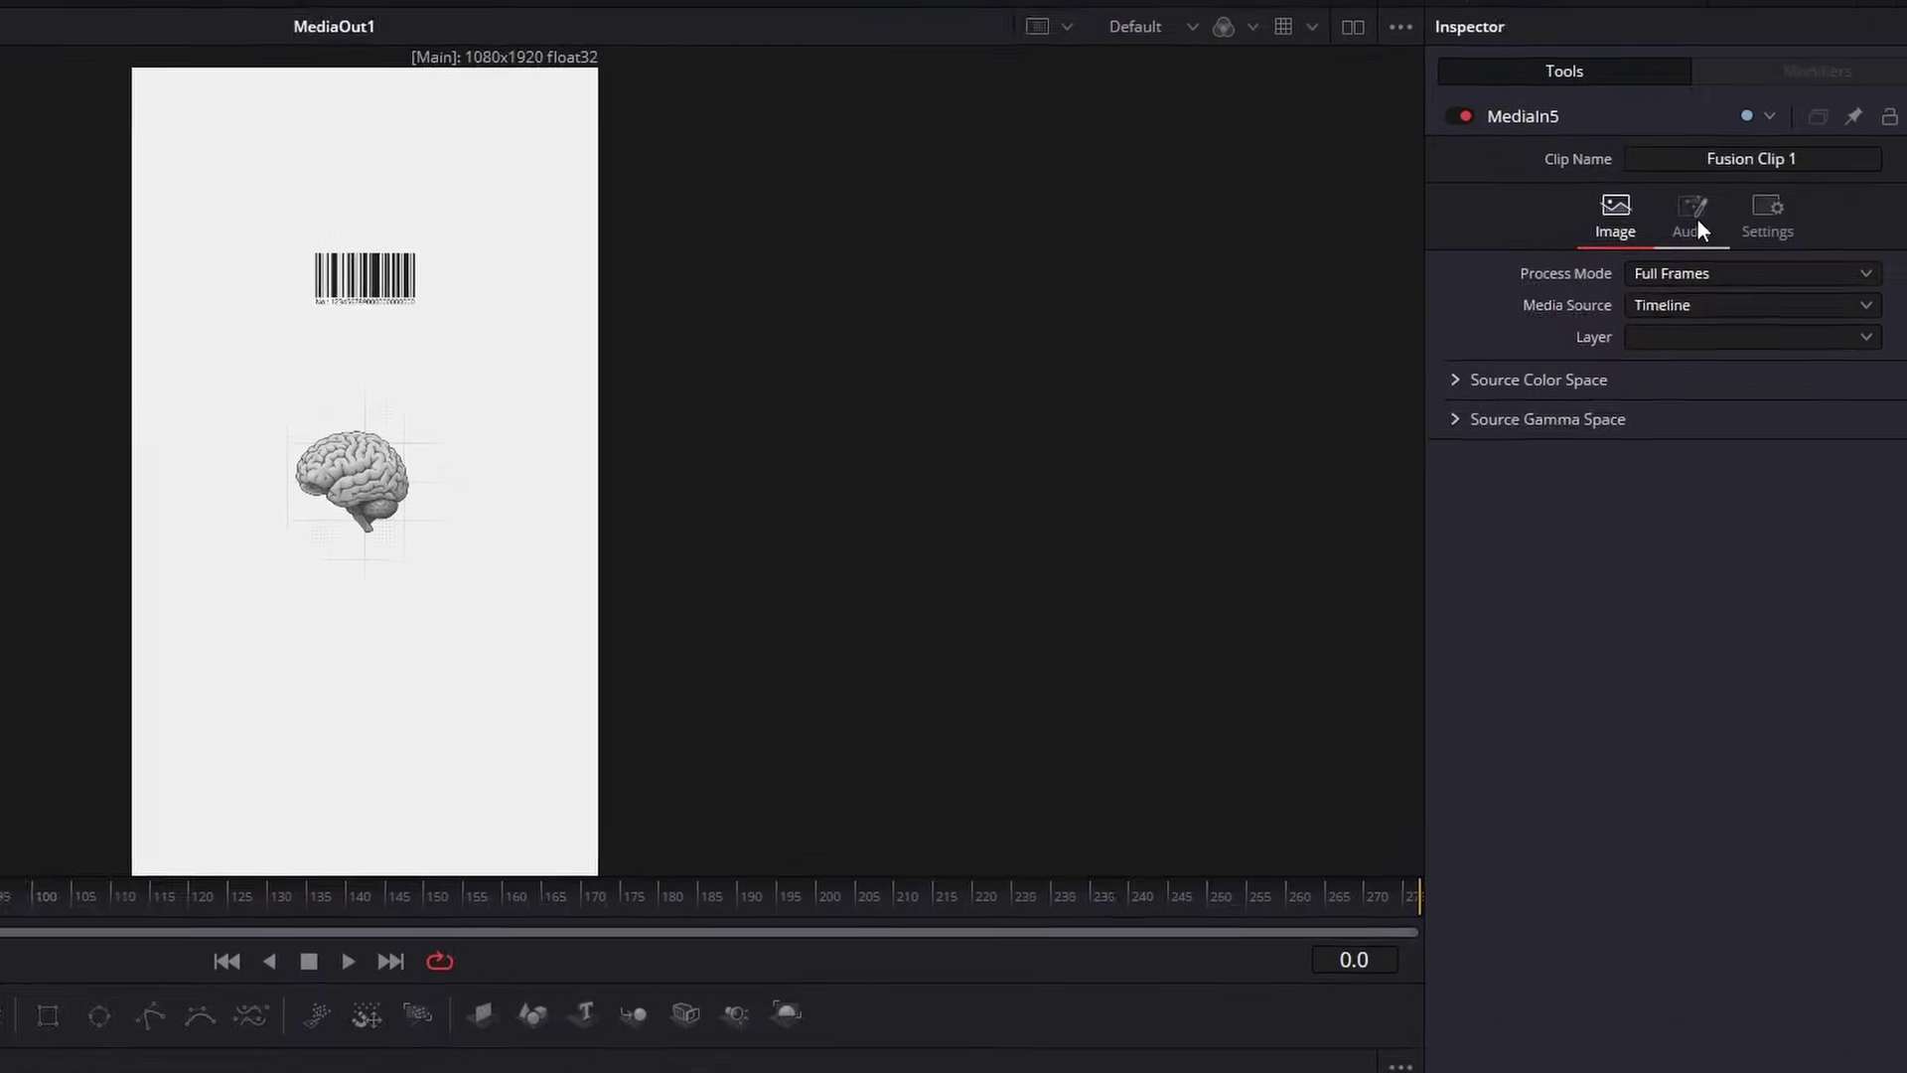
left_click(1697, 214)
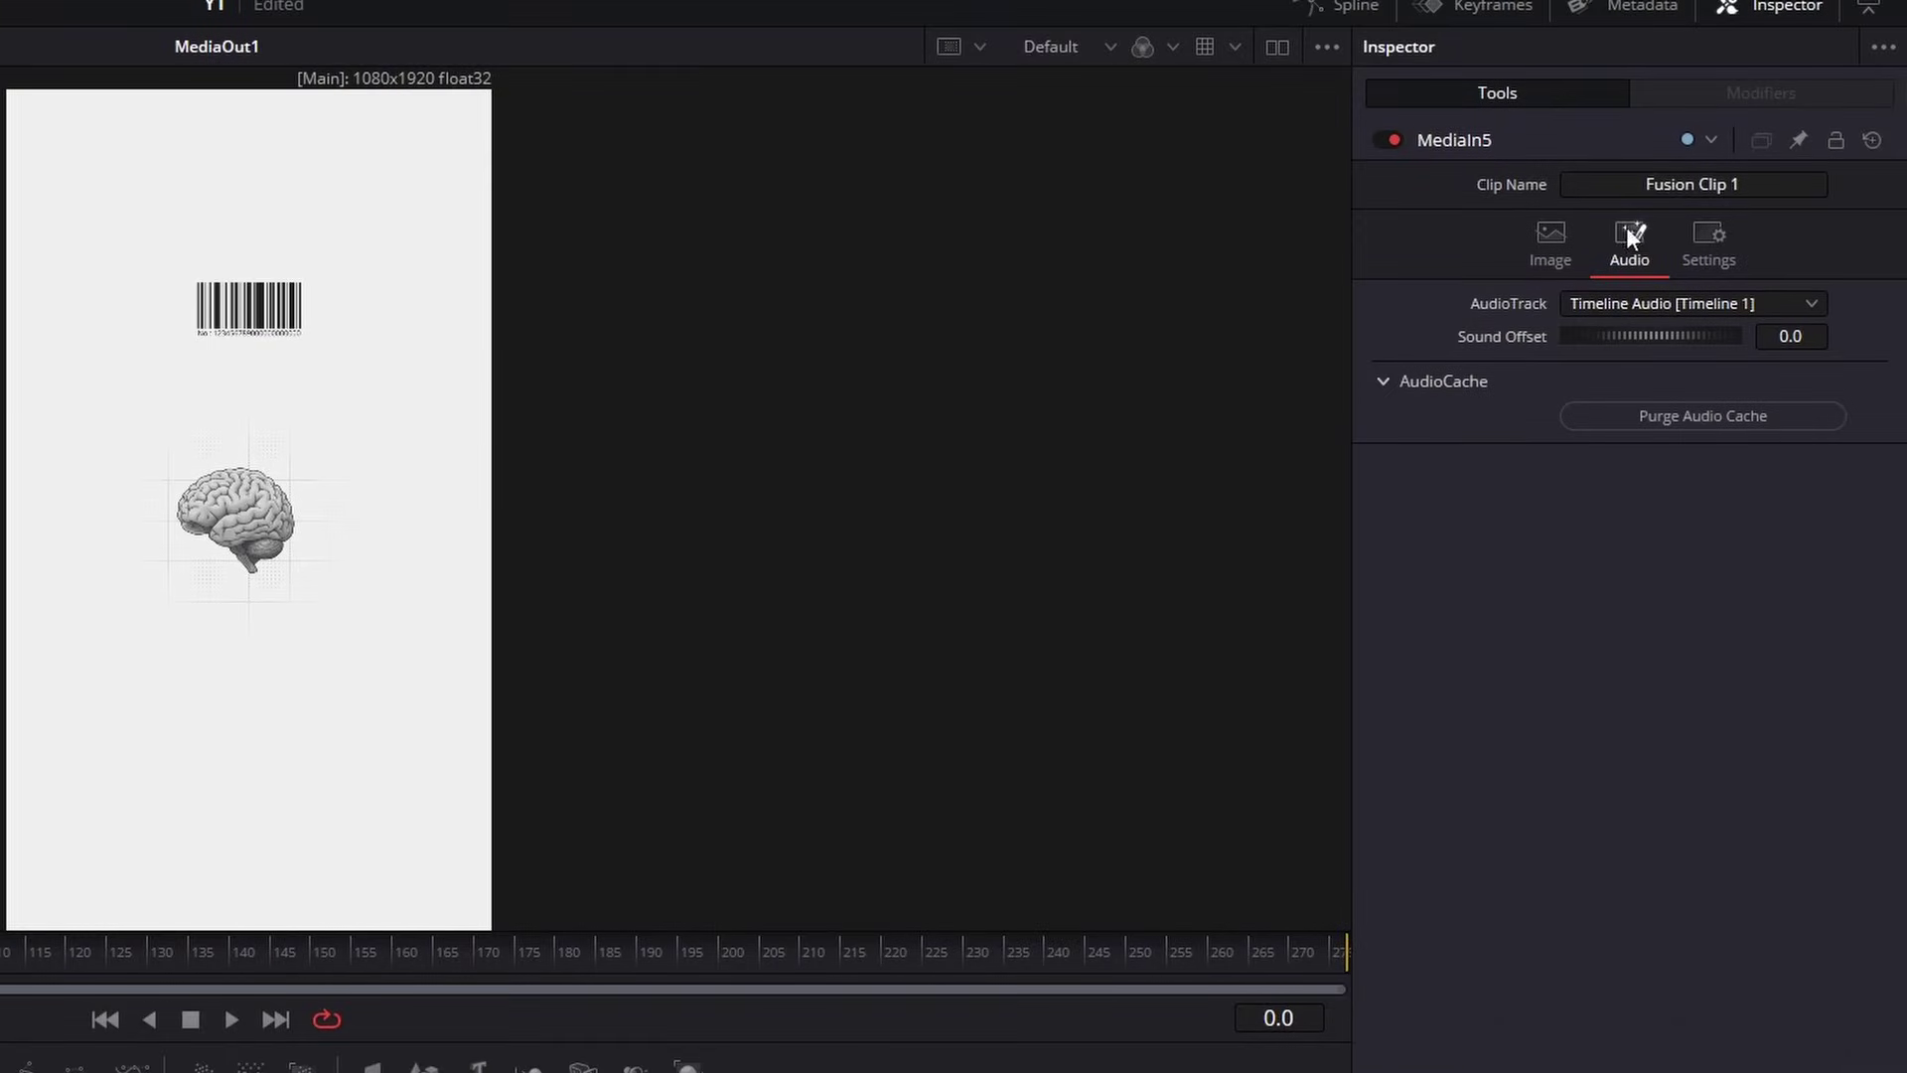
left_click(1697, 417)
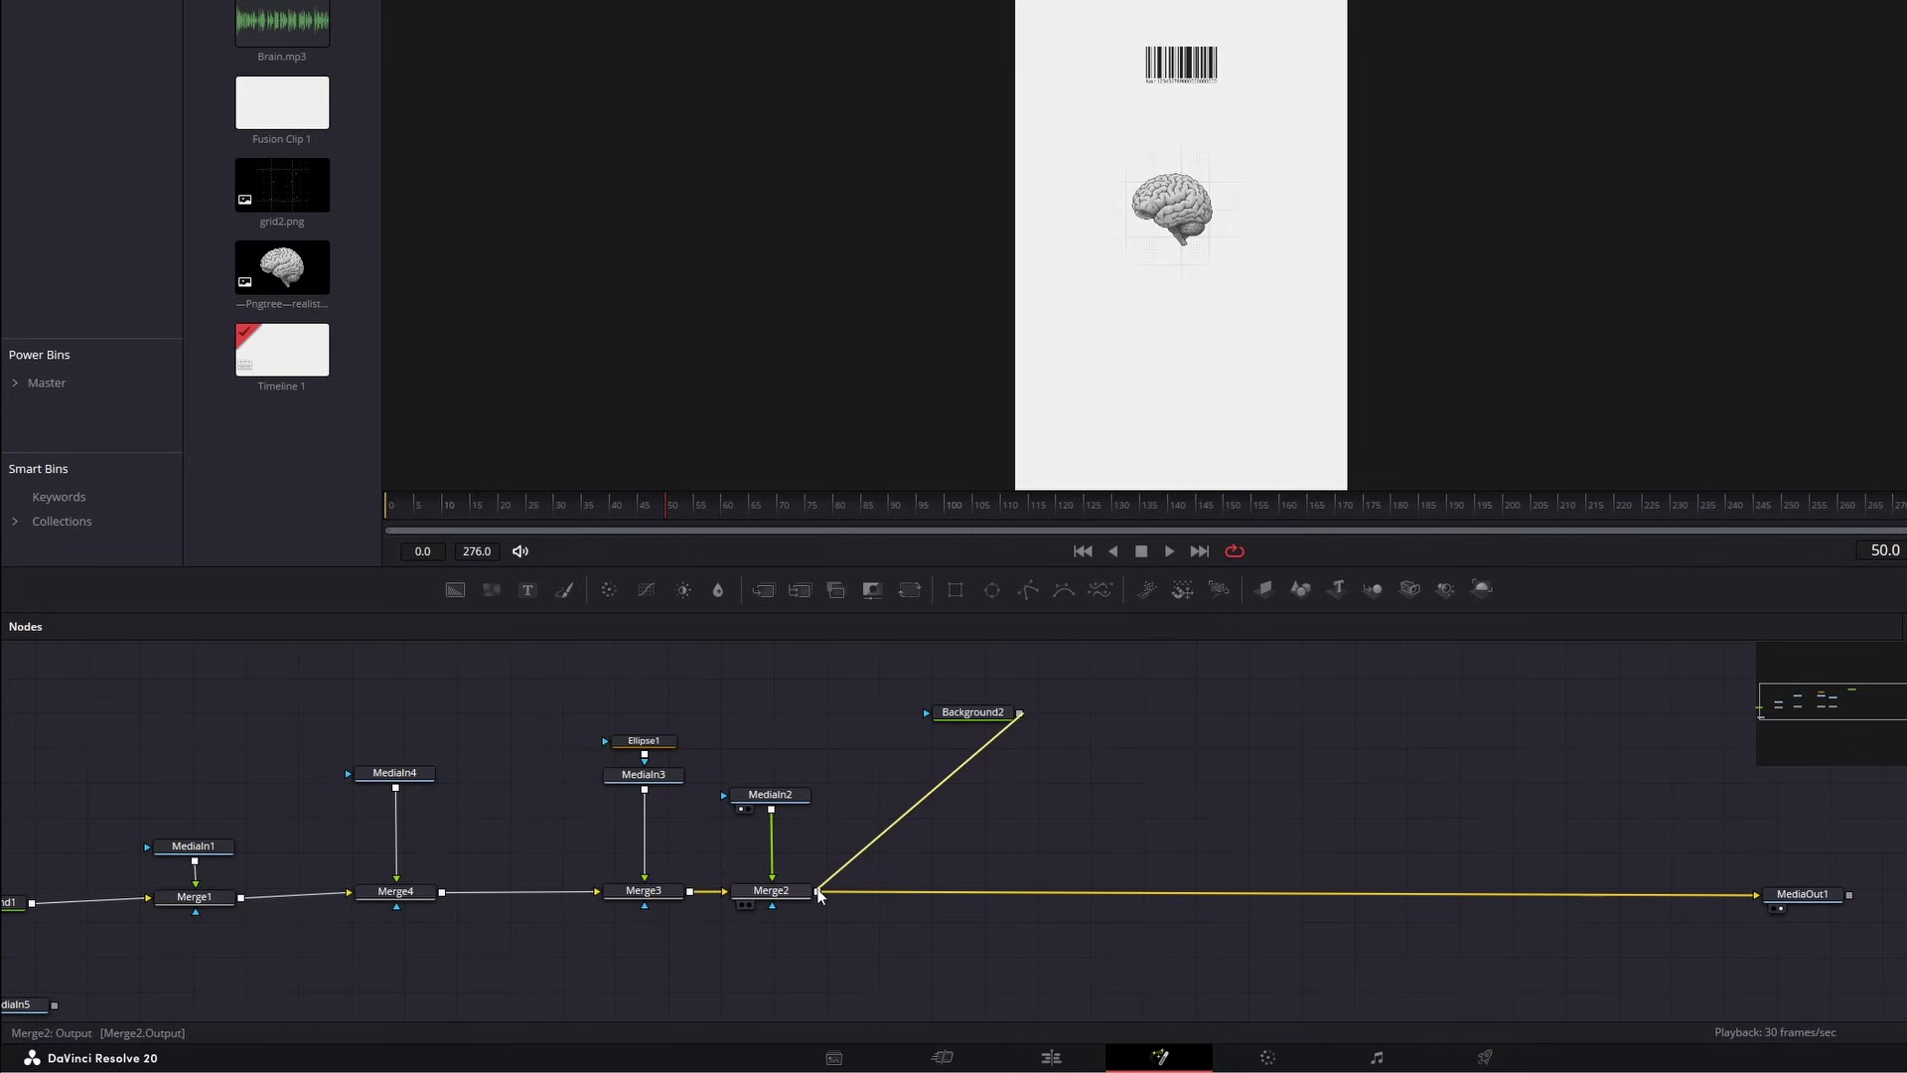
Merge a new Background node after Merge2 and set its color to yellow #ffeb0a
left_click_drag(815, 891, 817, 891)
left_click(972, 711)
left_click(1758, 301)
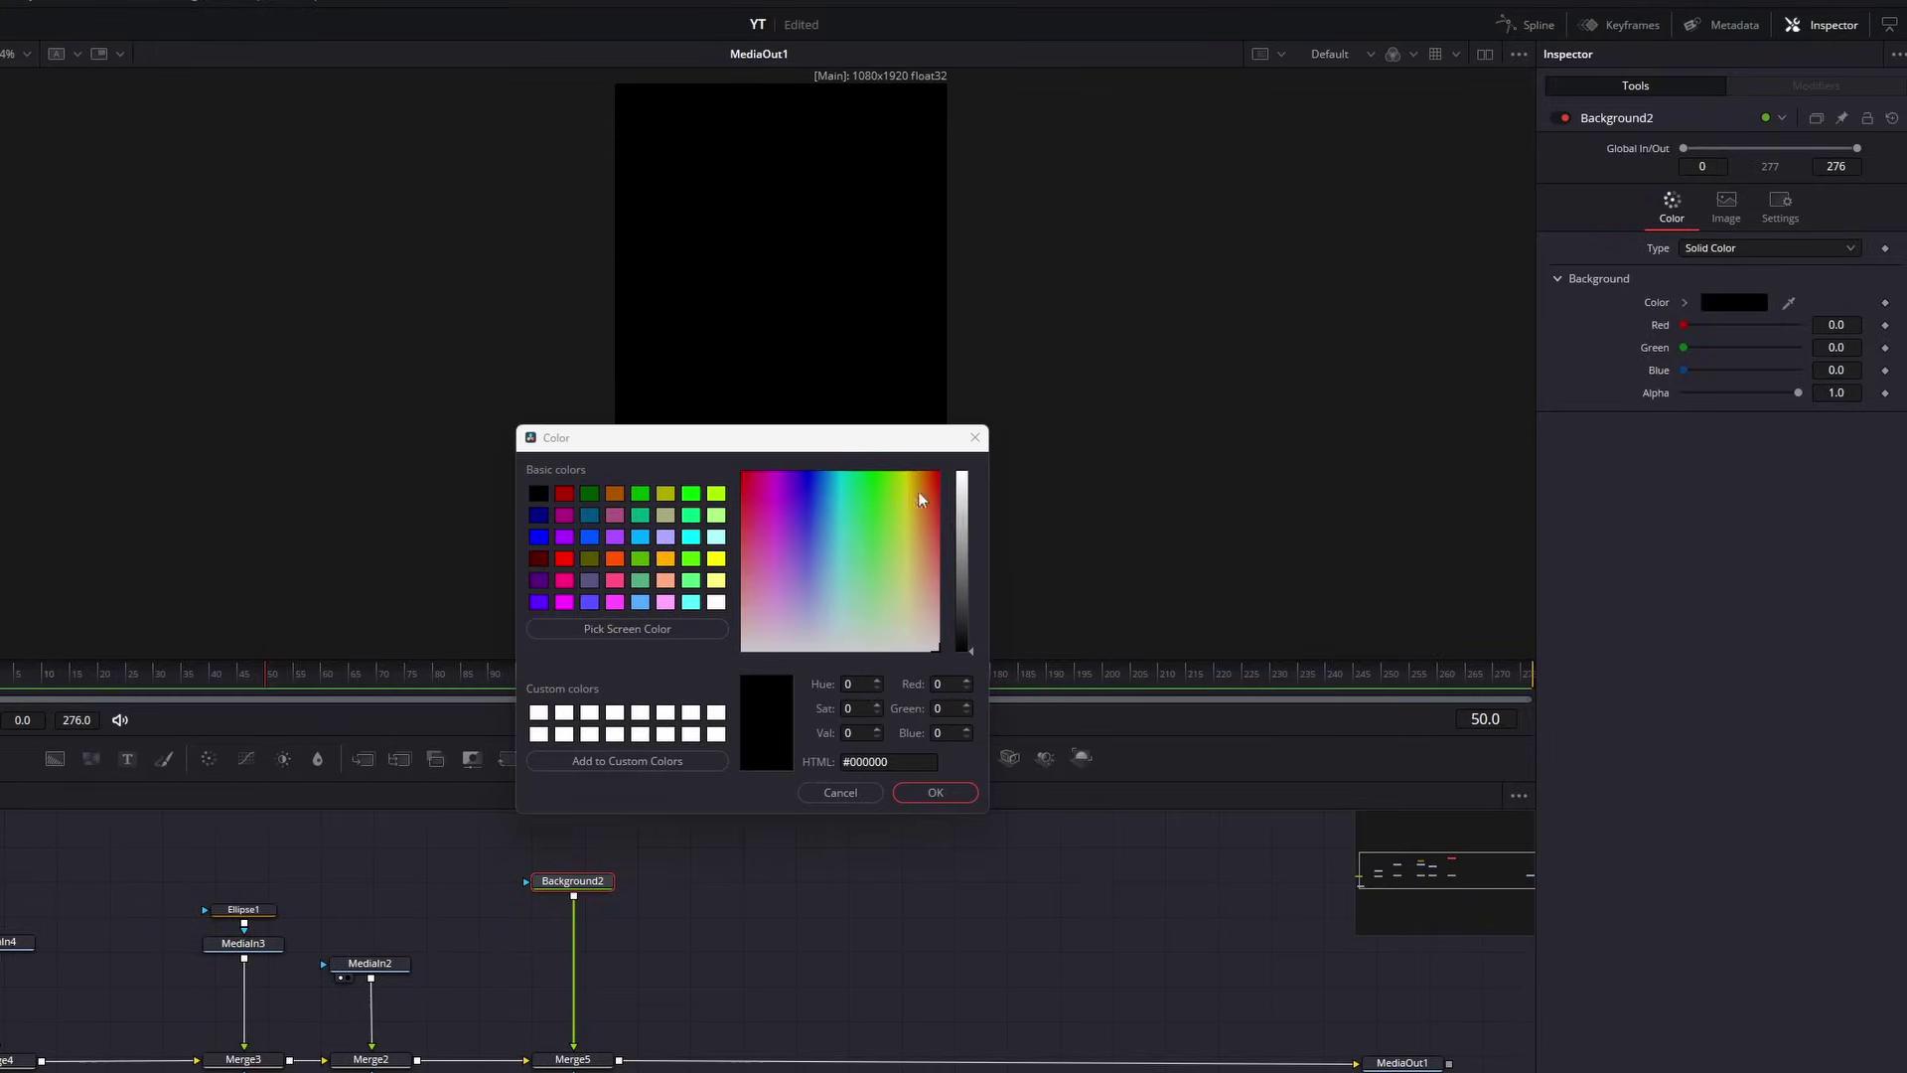
left_click(912, 478)
left_click_drag(961, 596, 909, 479)
left_click(934, 792)
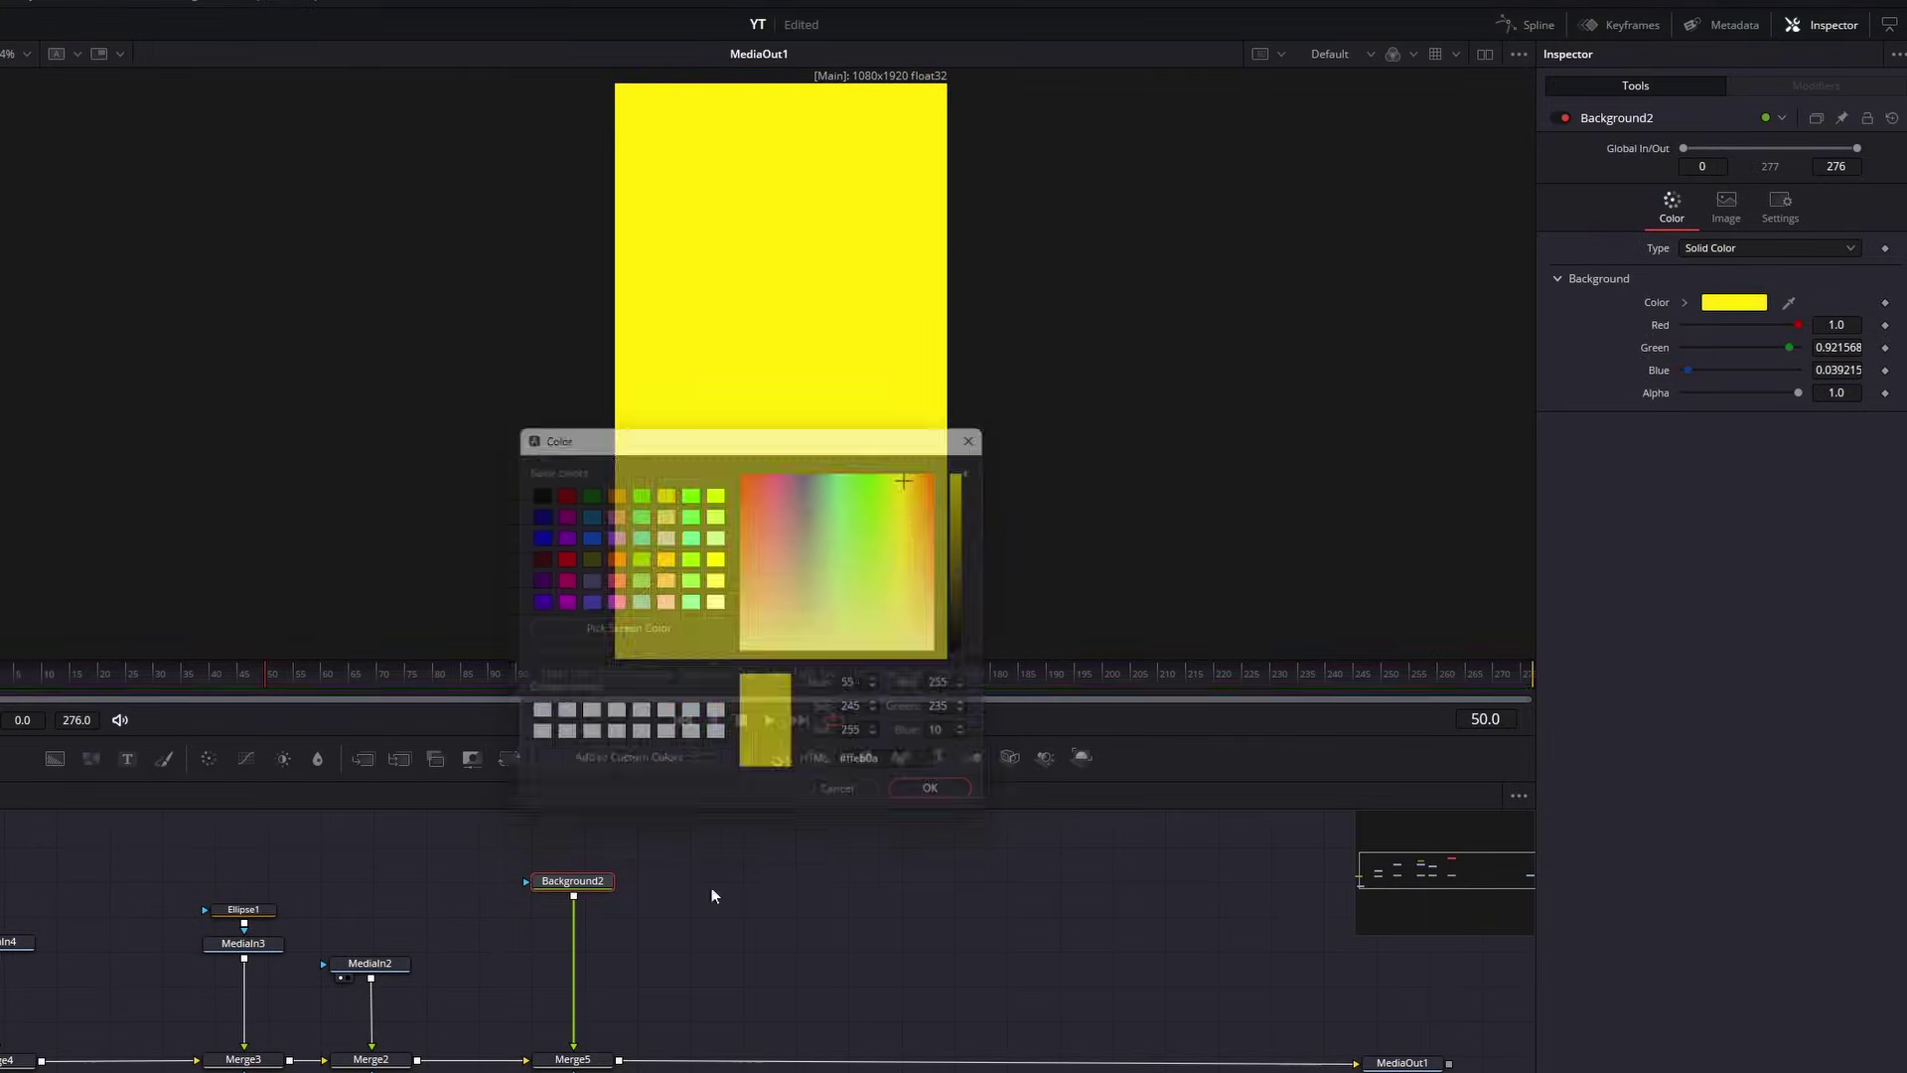
Add a Text node beside Background2 and merge it over the yellow background
left_click_drag(127, 759, 707, 953)
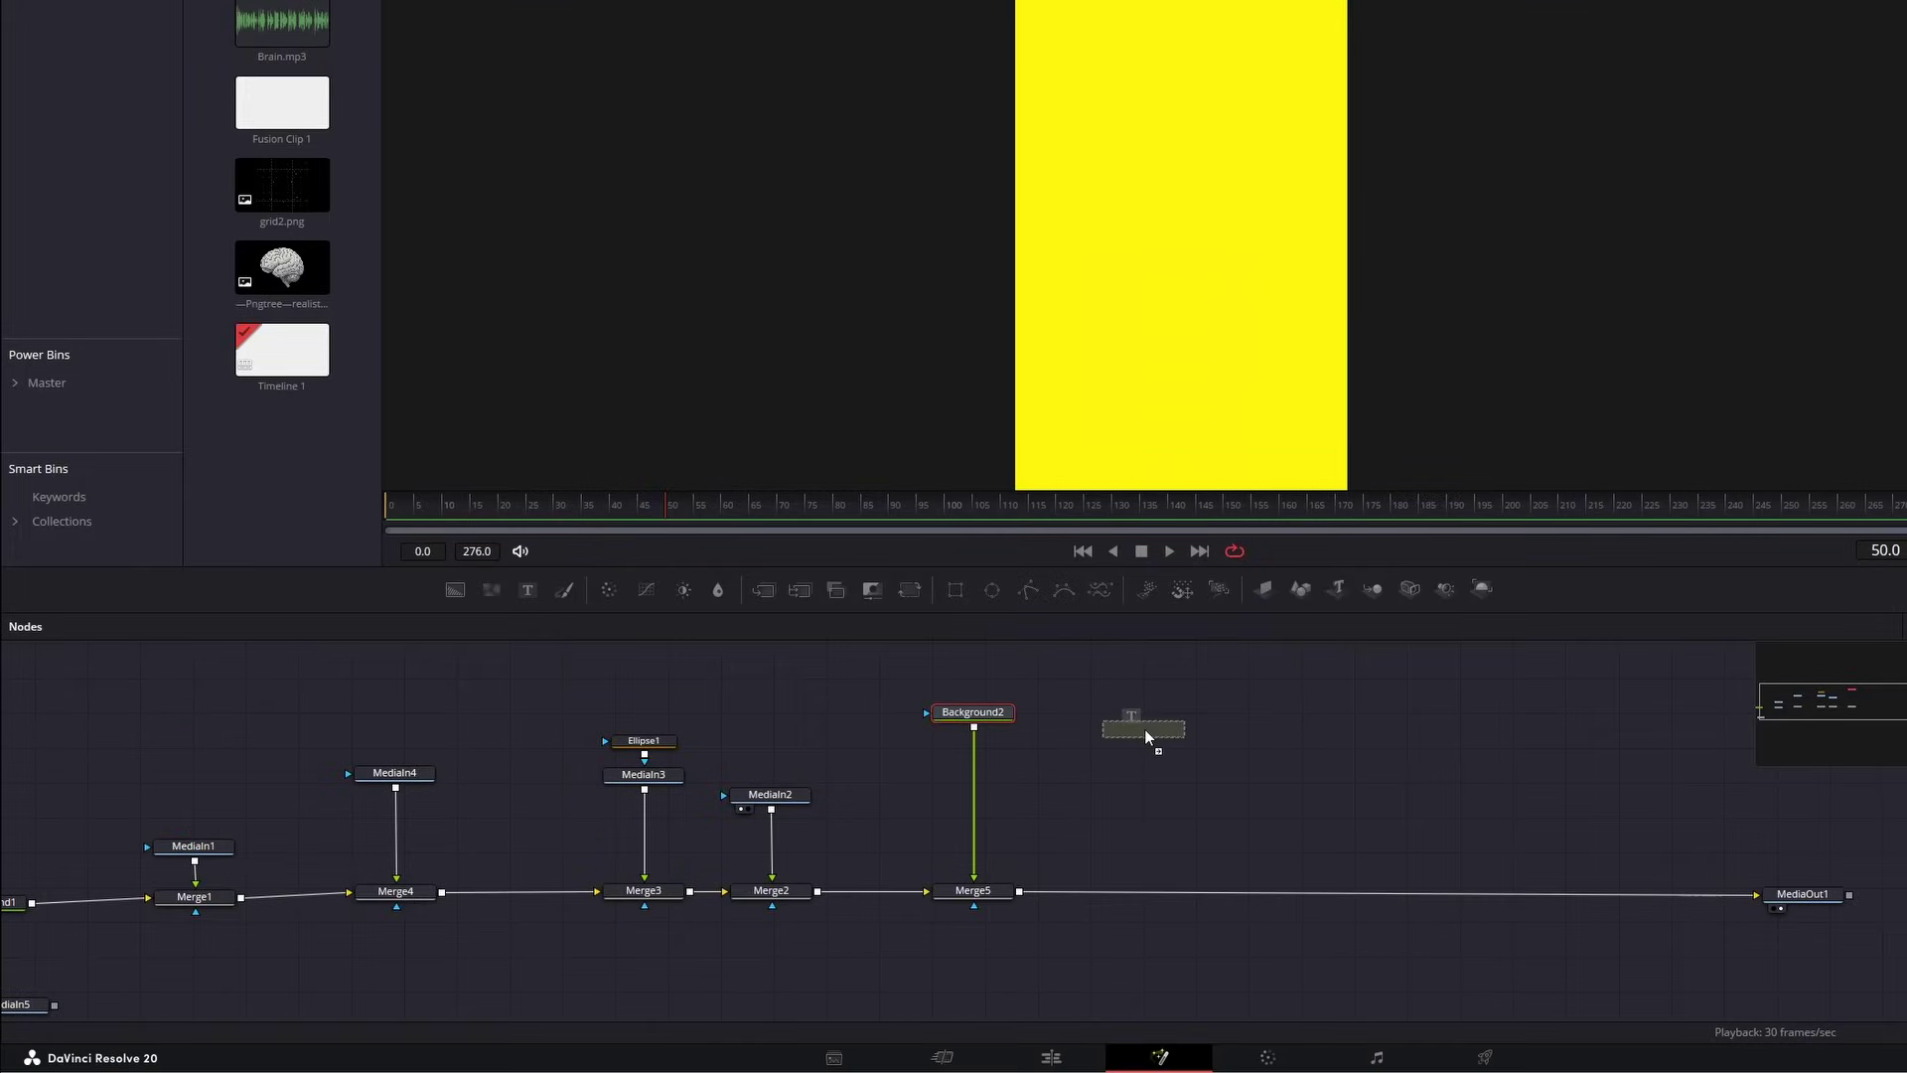
left_click_drag(1144, 729, 1148, 723)
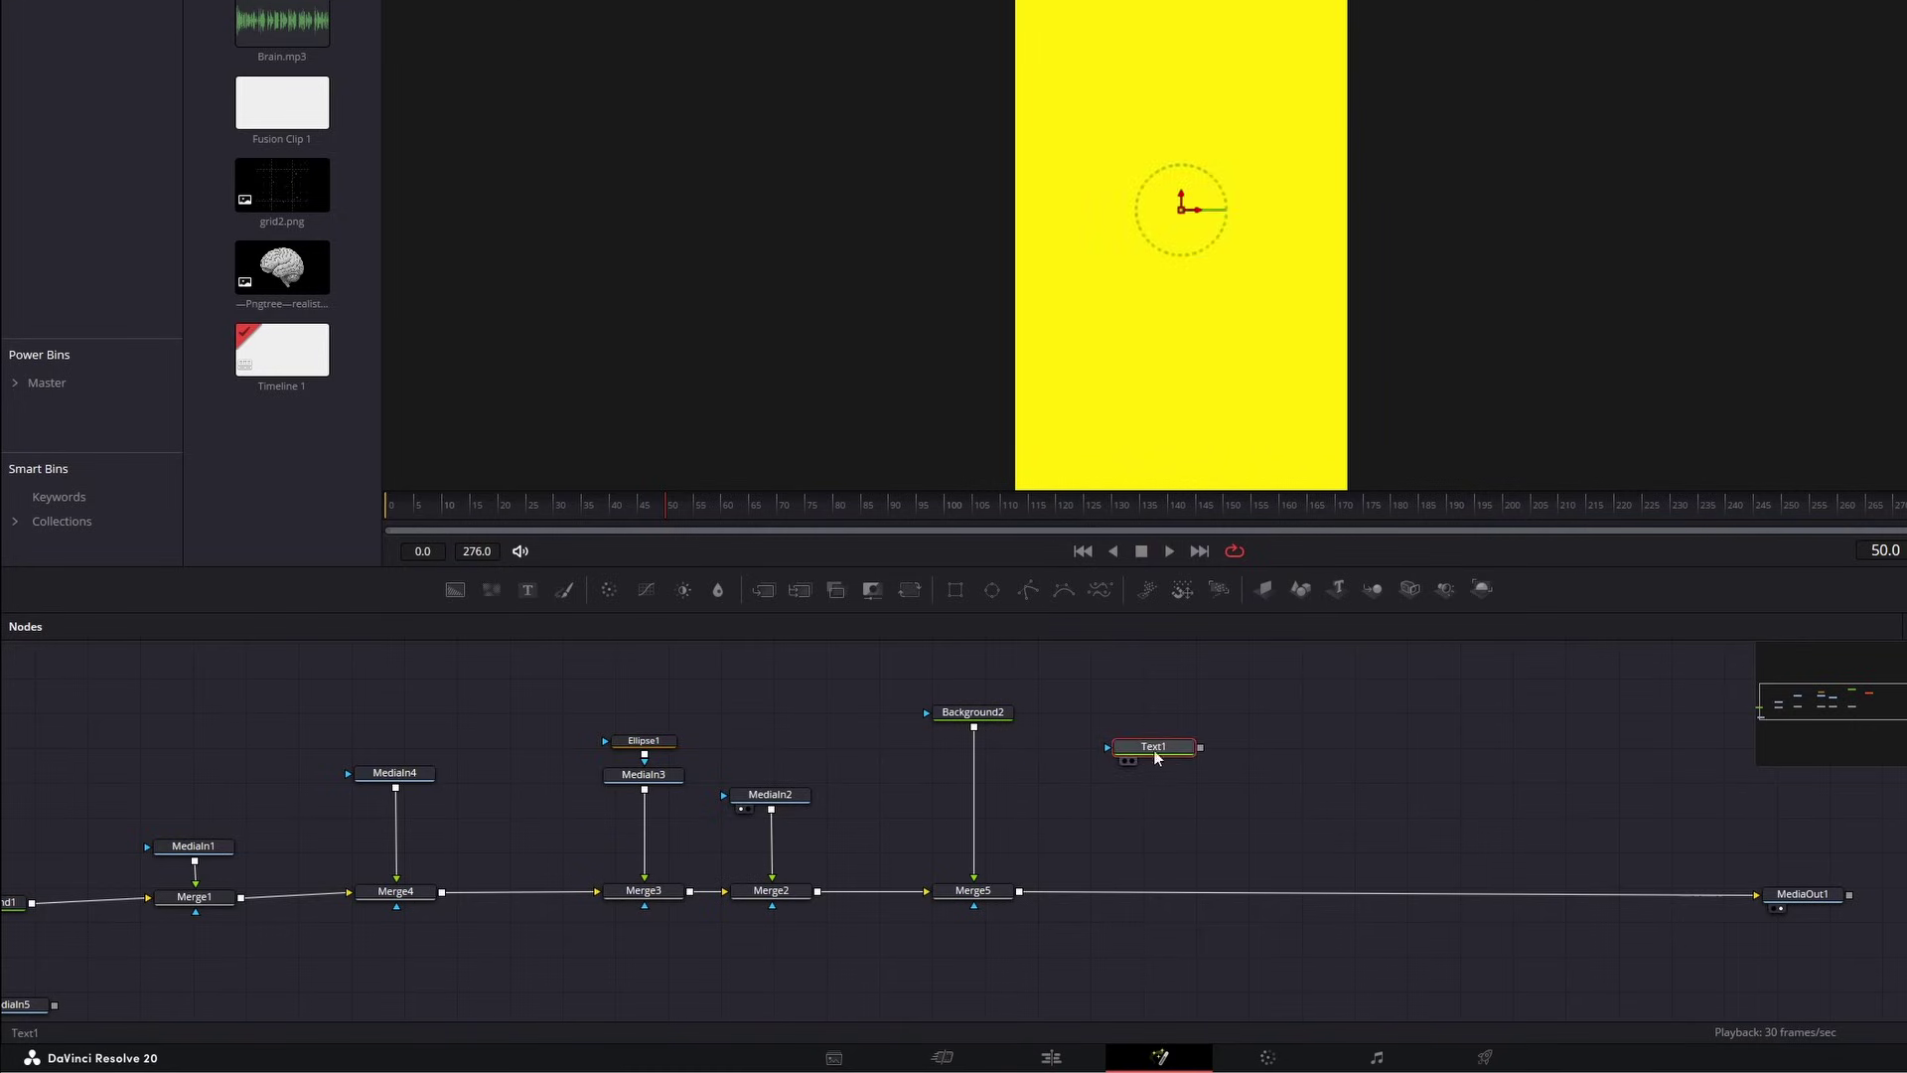
left_click_drag(972, 727, 972, 727)
left_click_drag(1251, 757, 973, 766)
left_click(1128, 747)
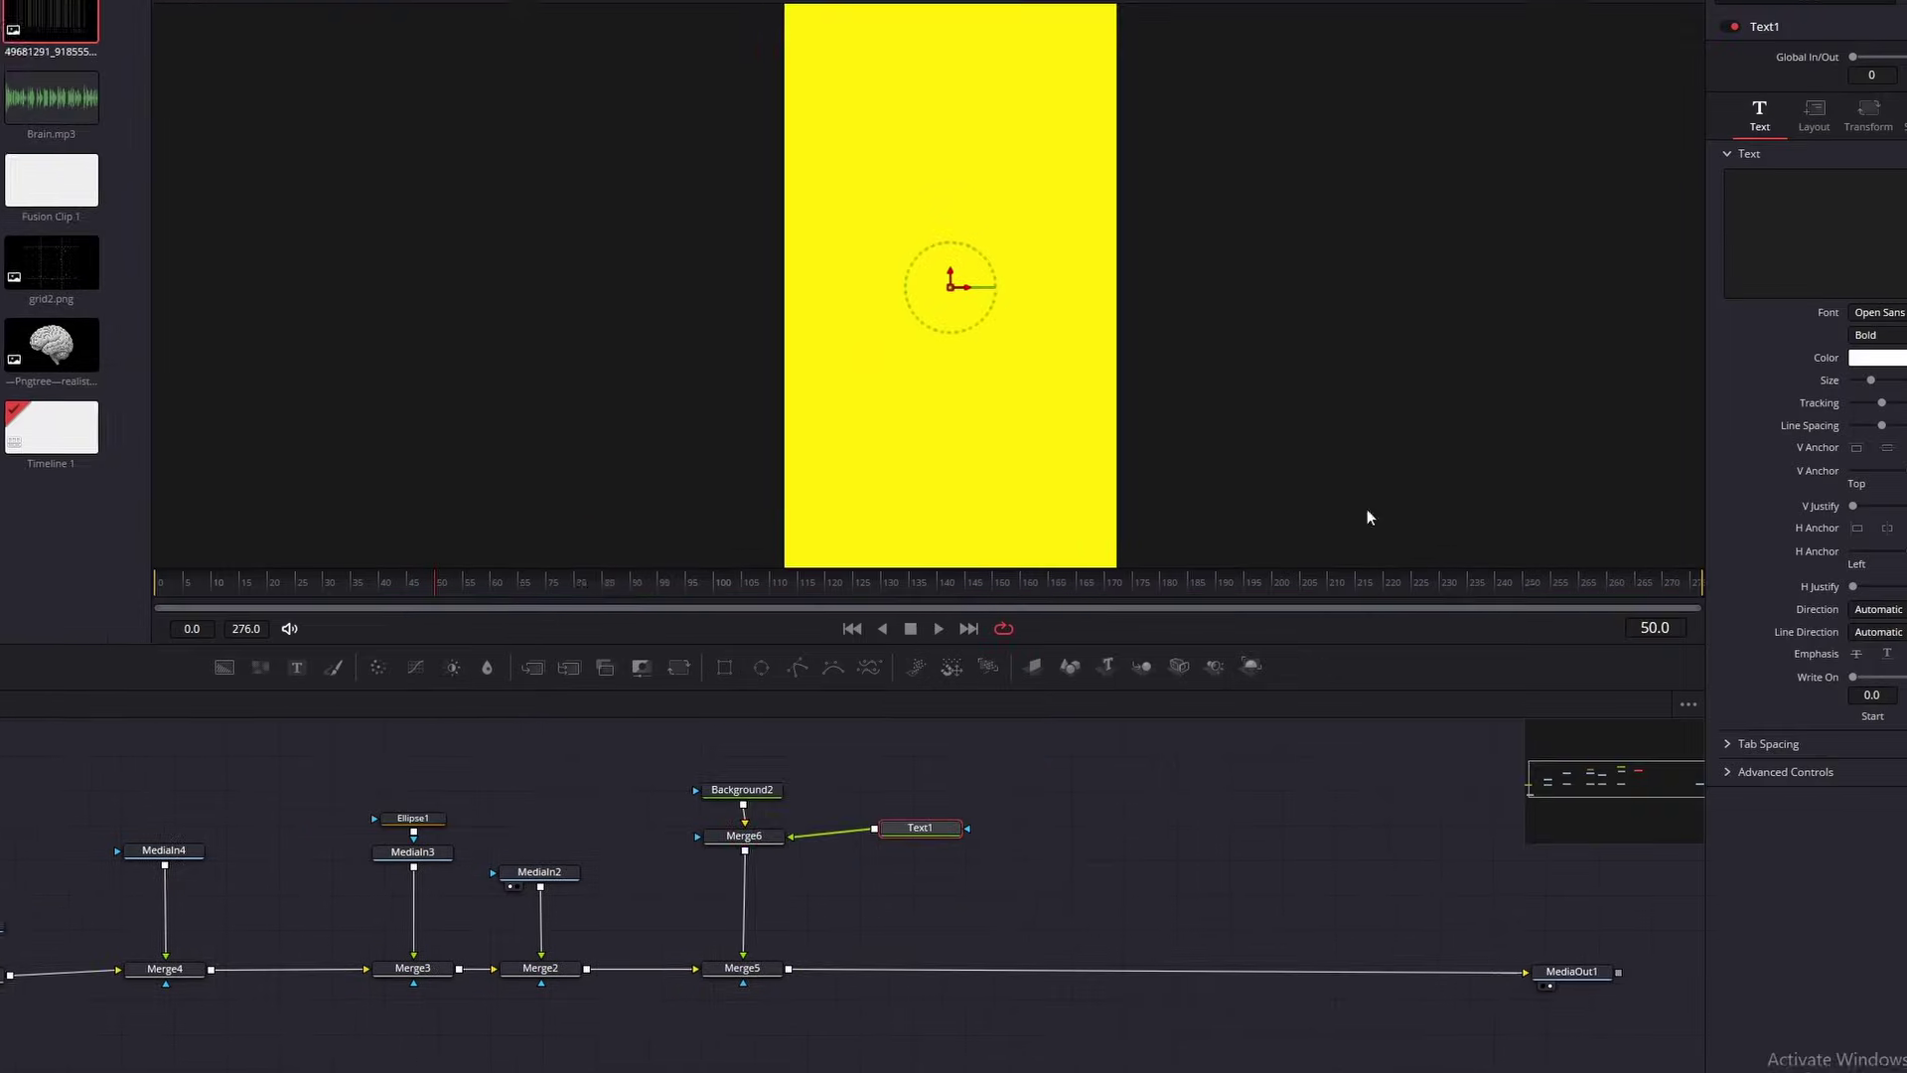
Enter "System 1" as the text and style it in black bold italic Apple Garamond
left_click(1657, 242)
type("System 1")
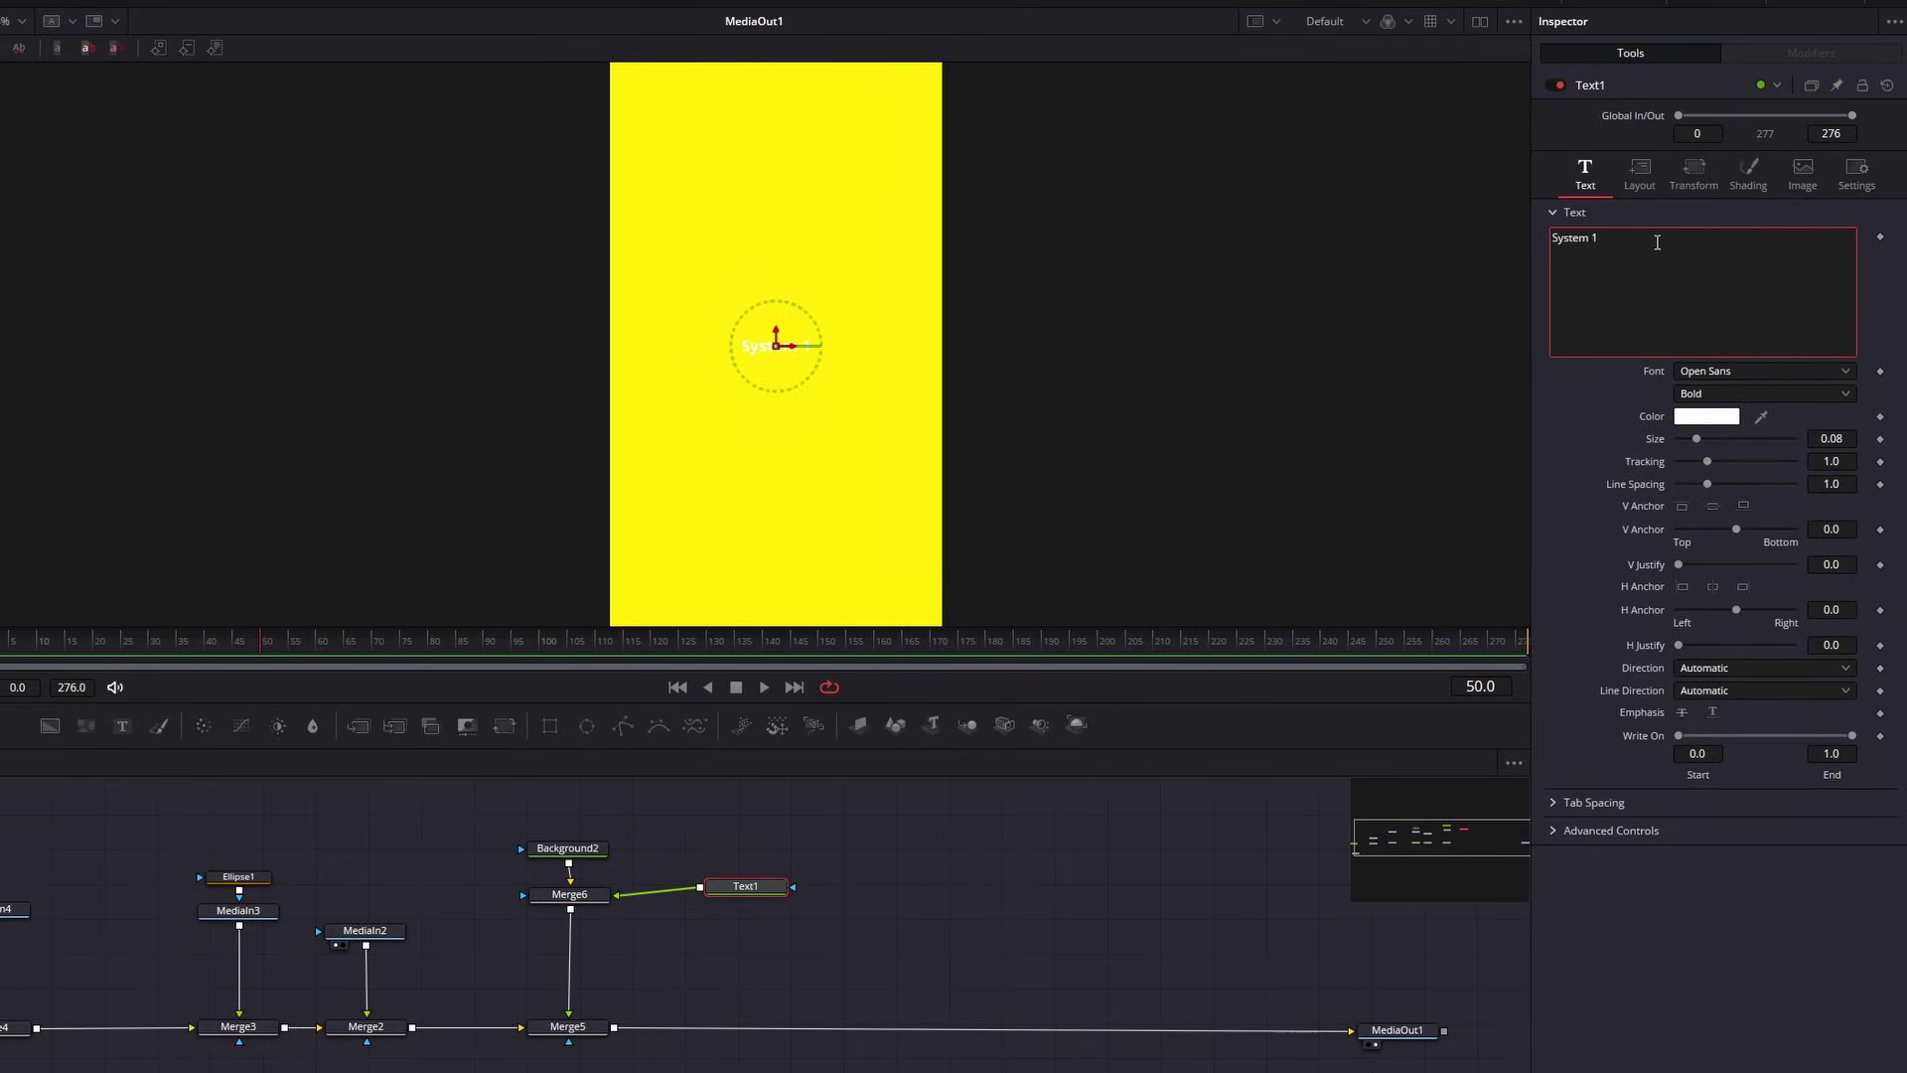
left_click(1722, 372)
left_click(1722, 372)
left_click(1724, 394)
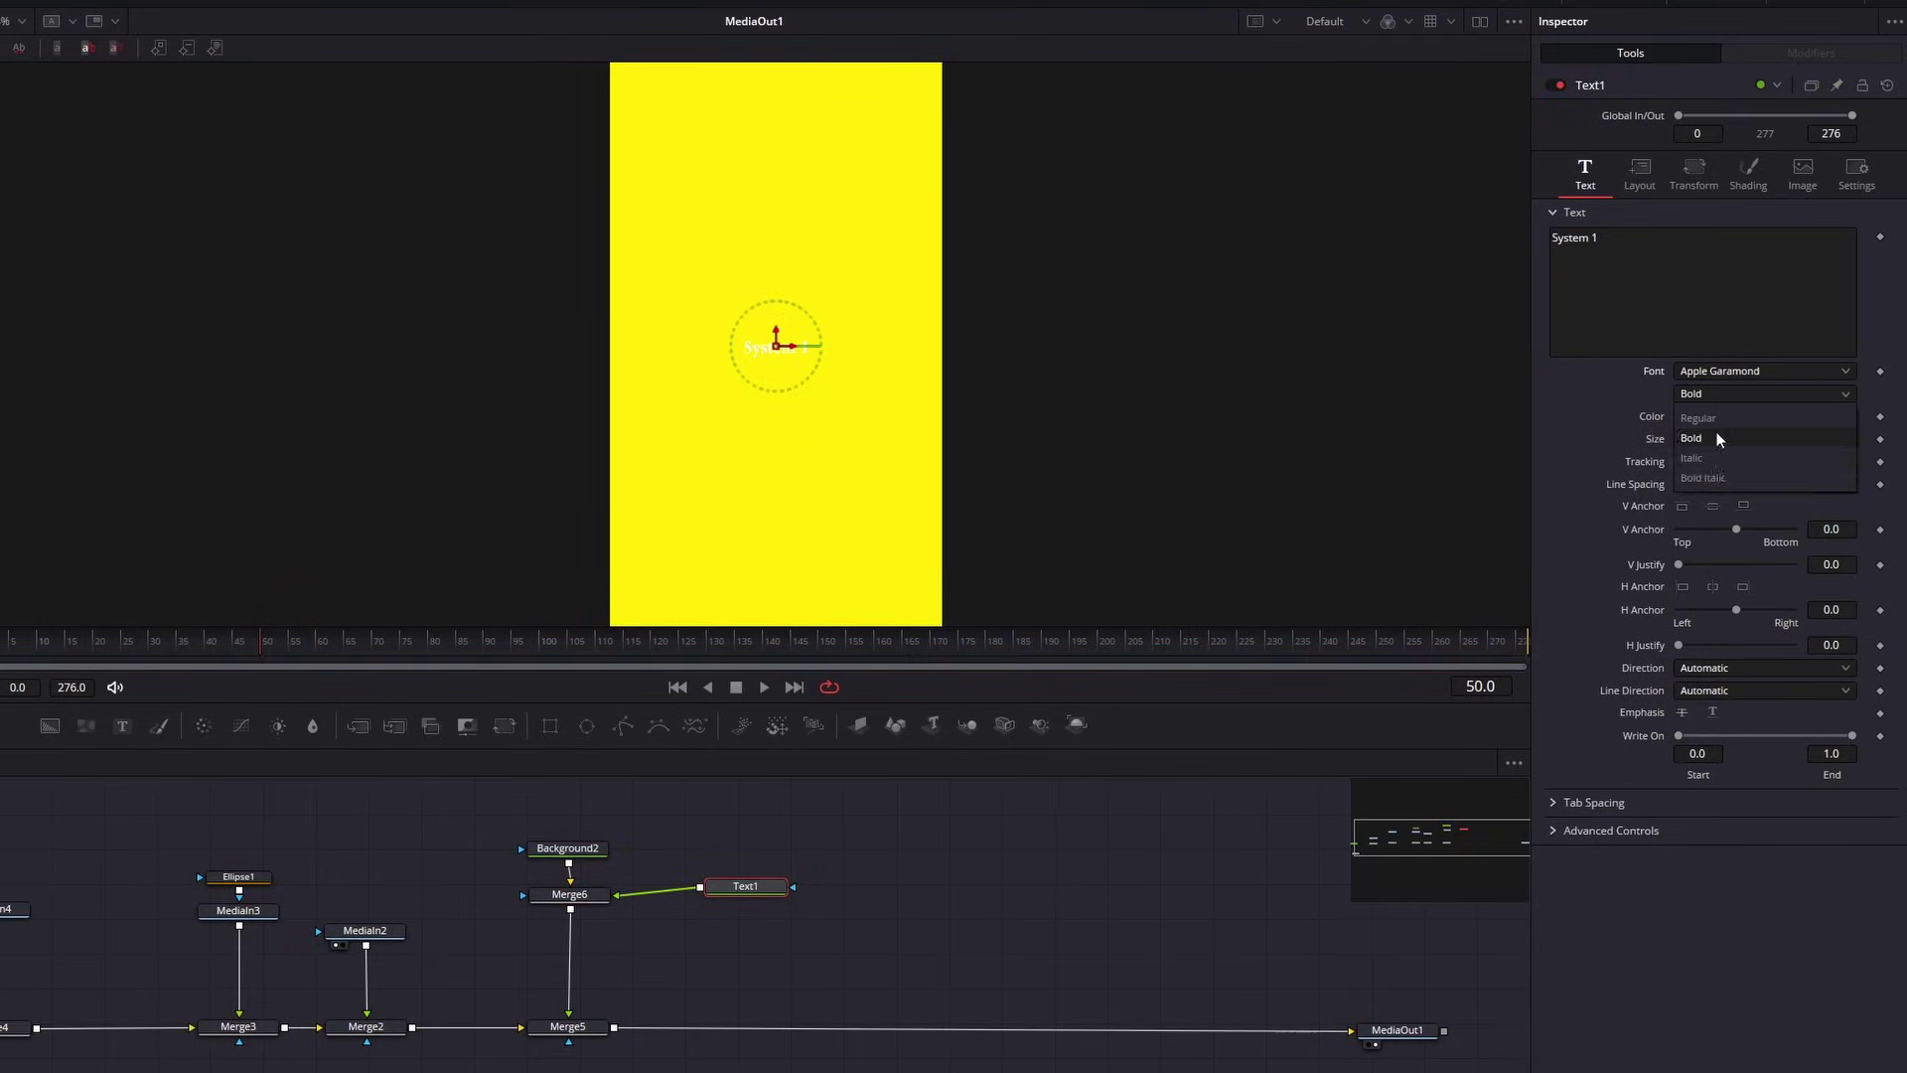
left_click(1716, 431)
left_click(1706, 417)
left_click_drag(956, 542, 963, 620)
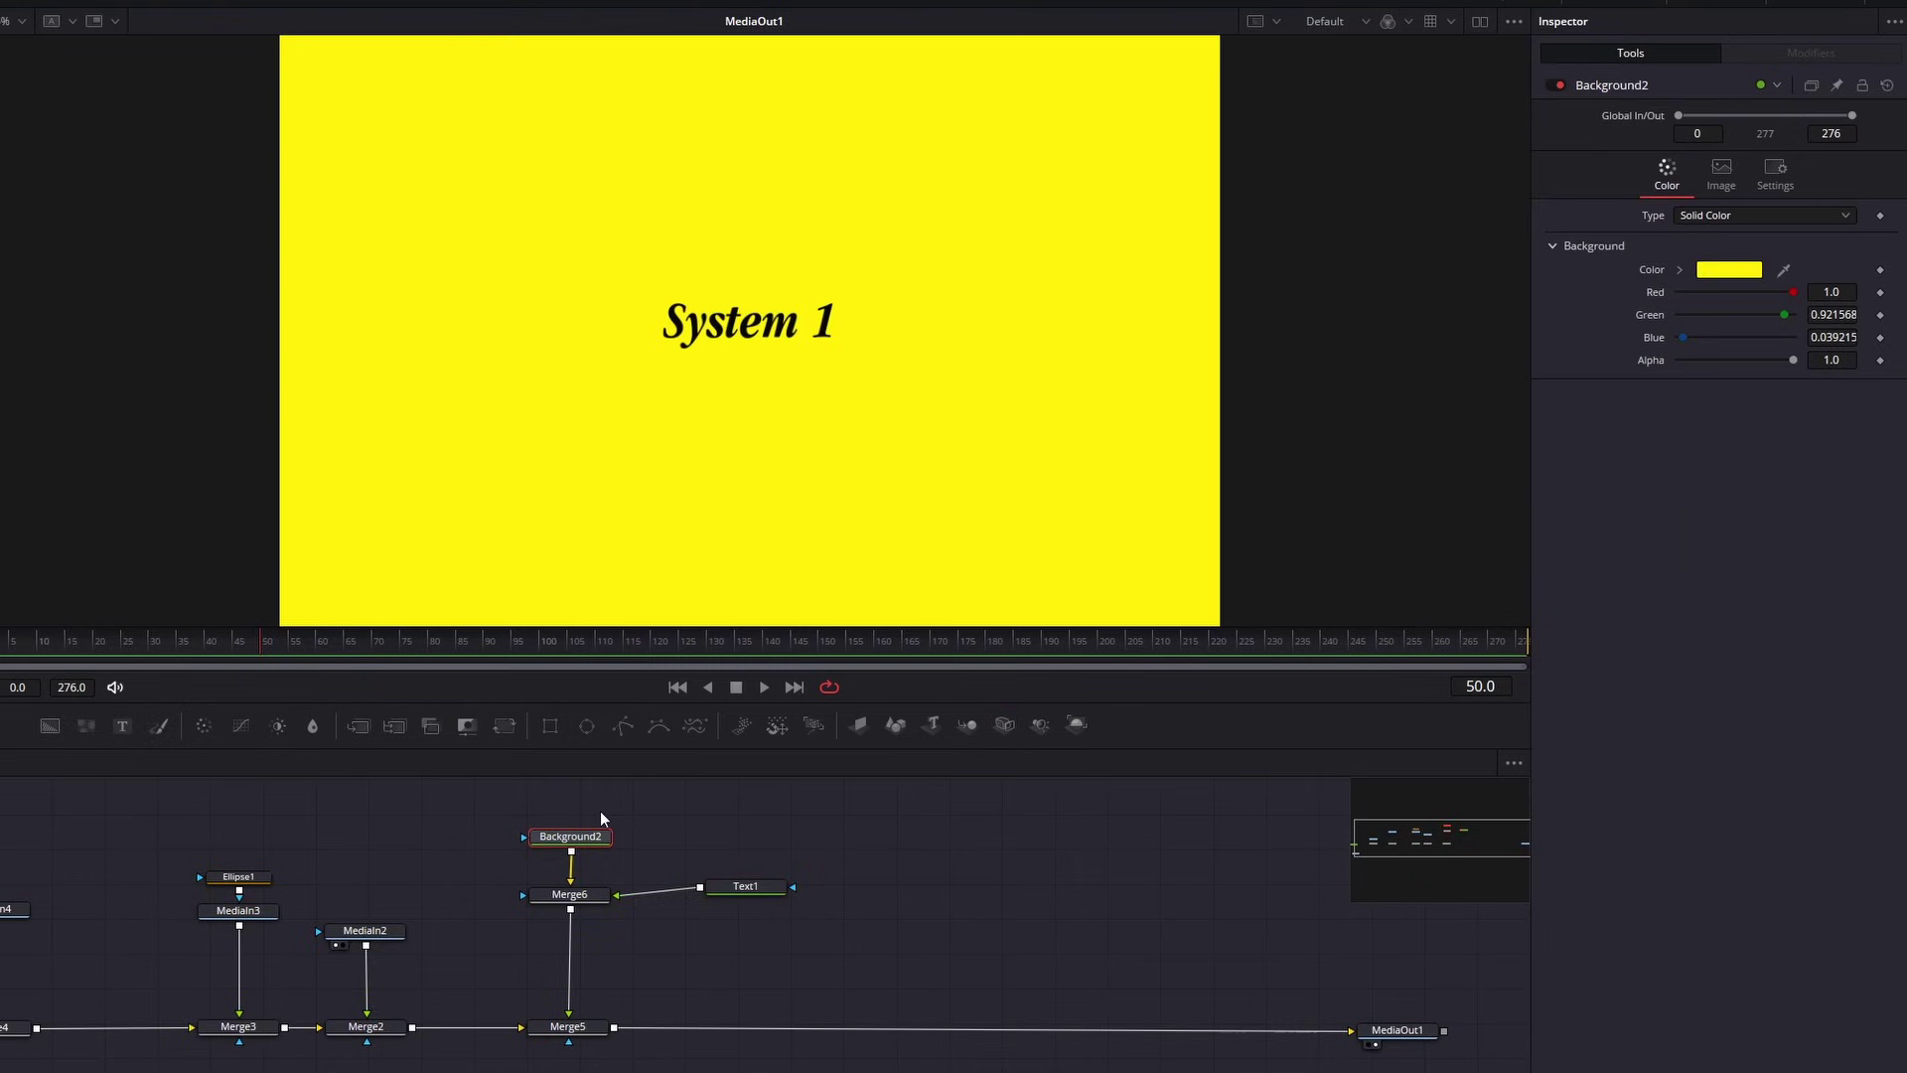
Add a Polygon mask to Background2 and set Merge5's Center X to 0.2
left_click(620, 729)
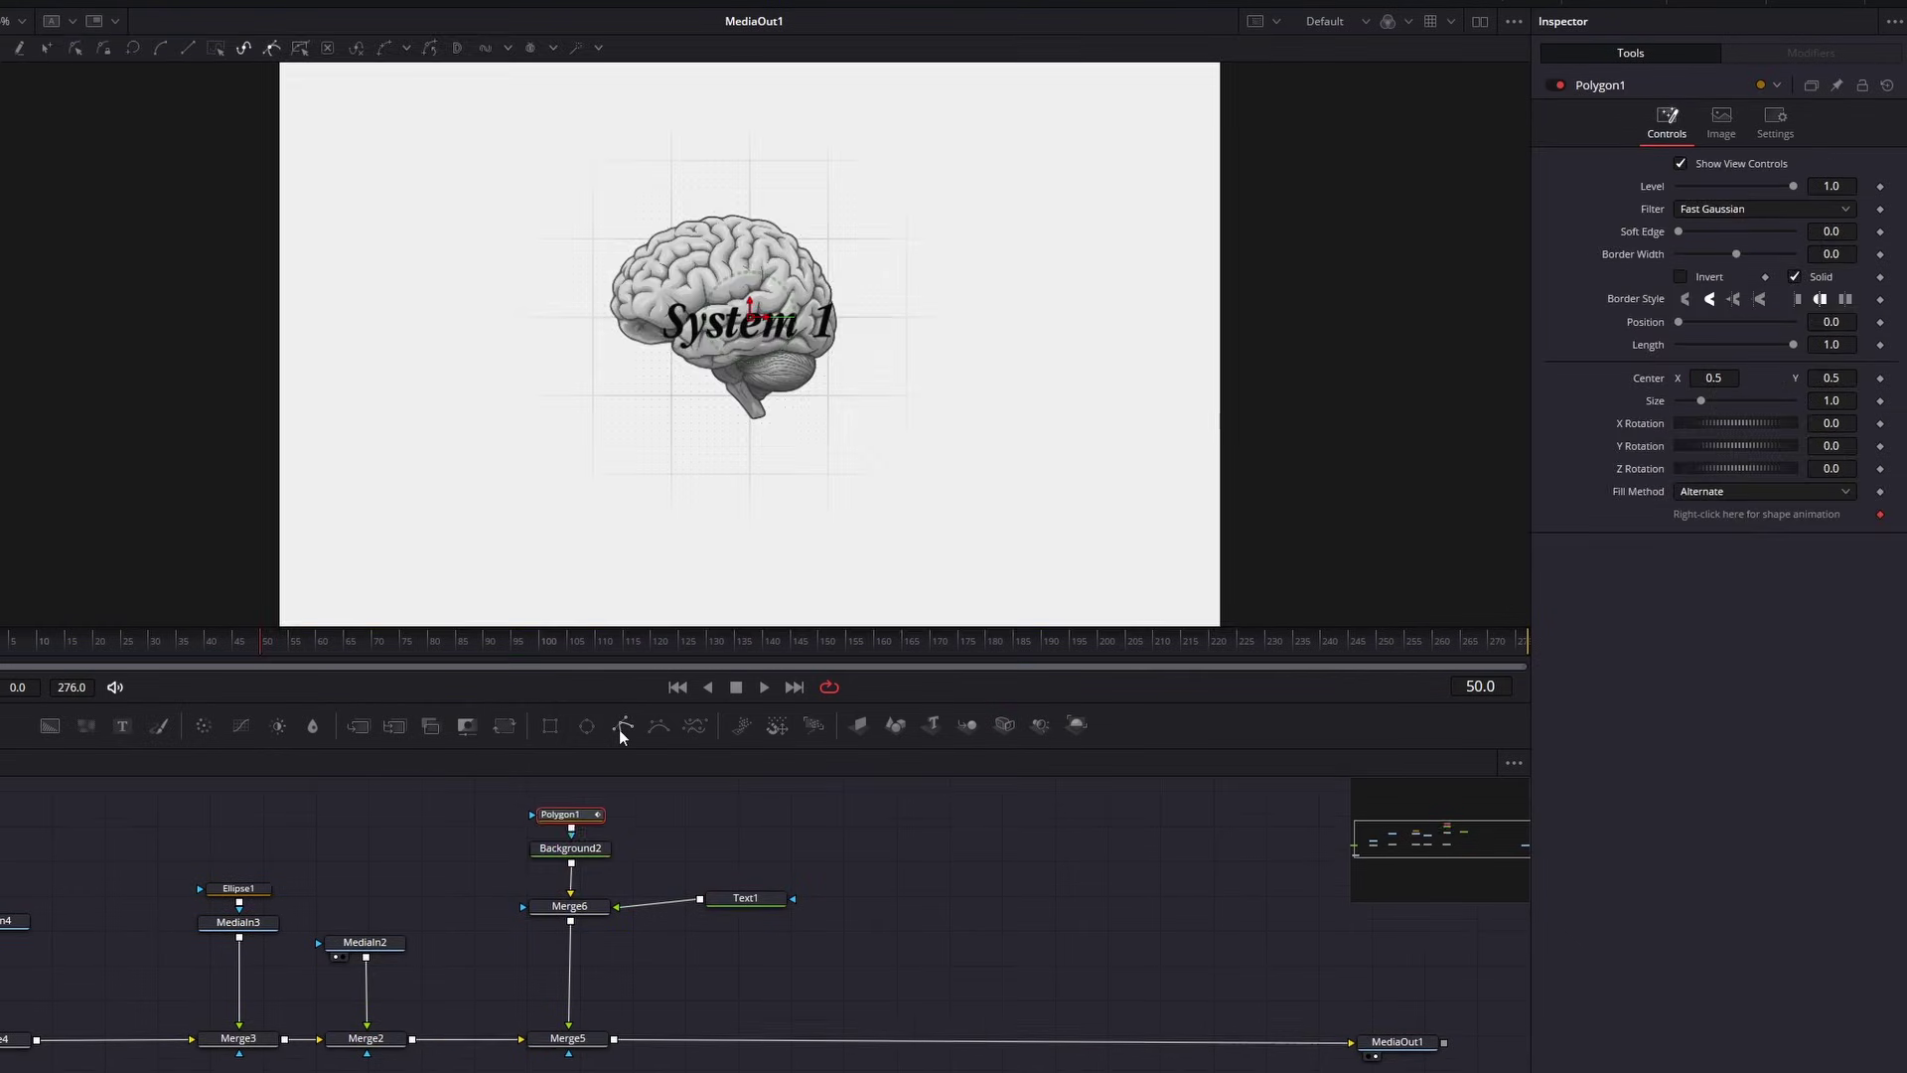
left_click(581, 1031)
left_click_drag(1713, 183, 1594, 183)
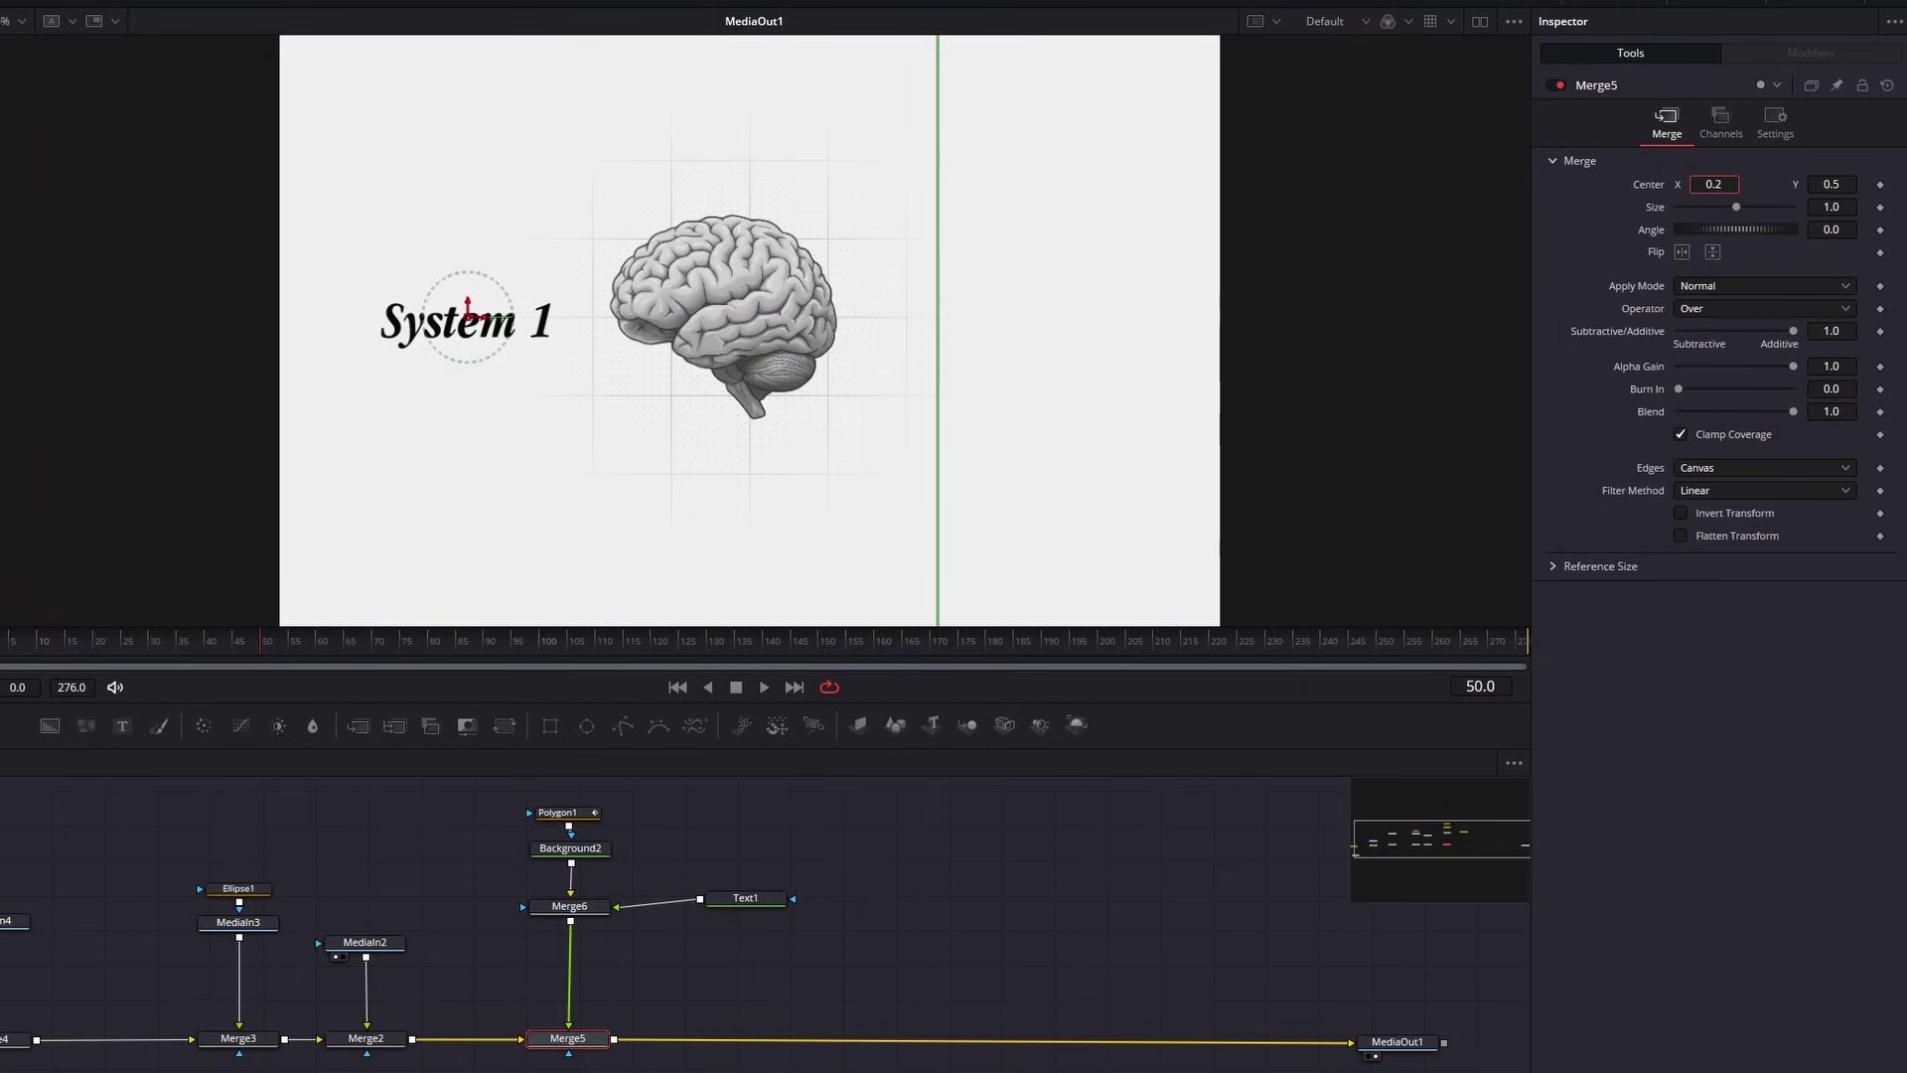
Draw a polygon line under "System 1" as a yellow highlight with border width 0.0215, Solid off and flat ends
left_click(568, 816)
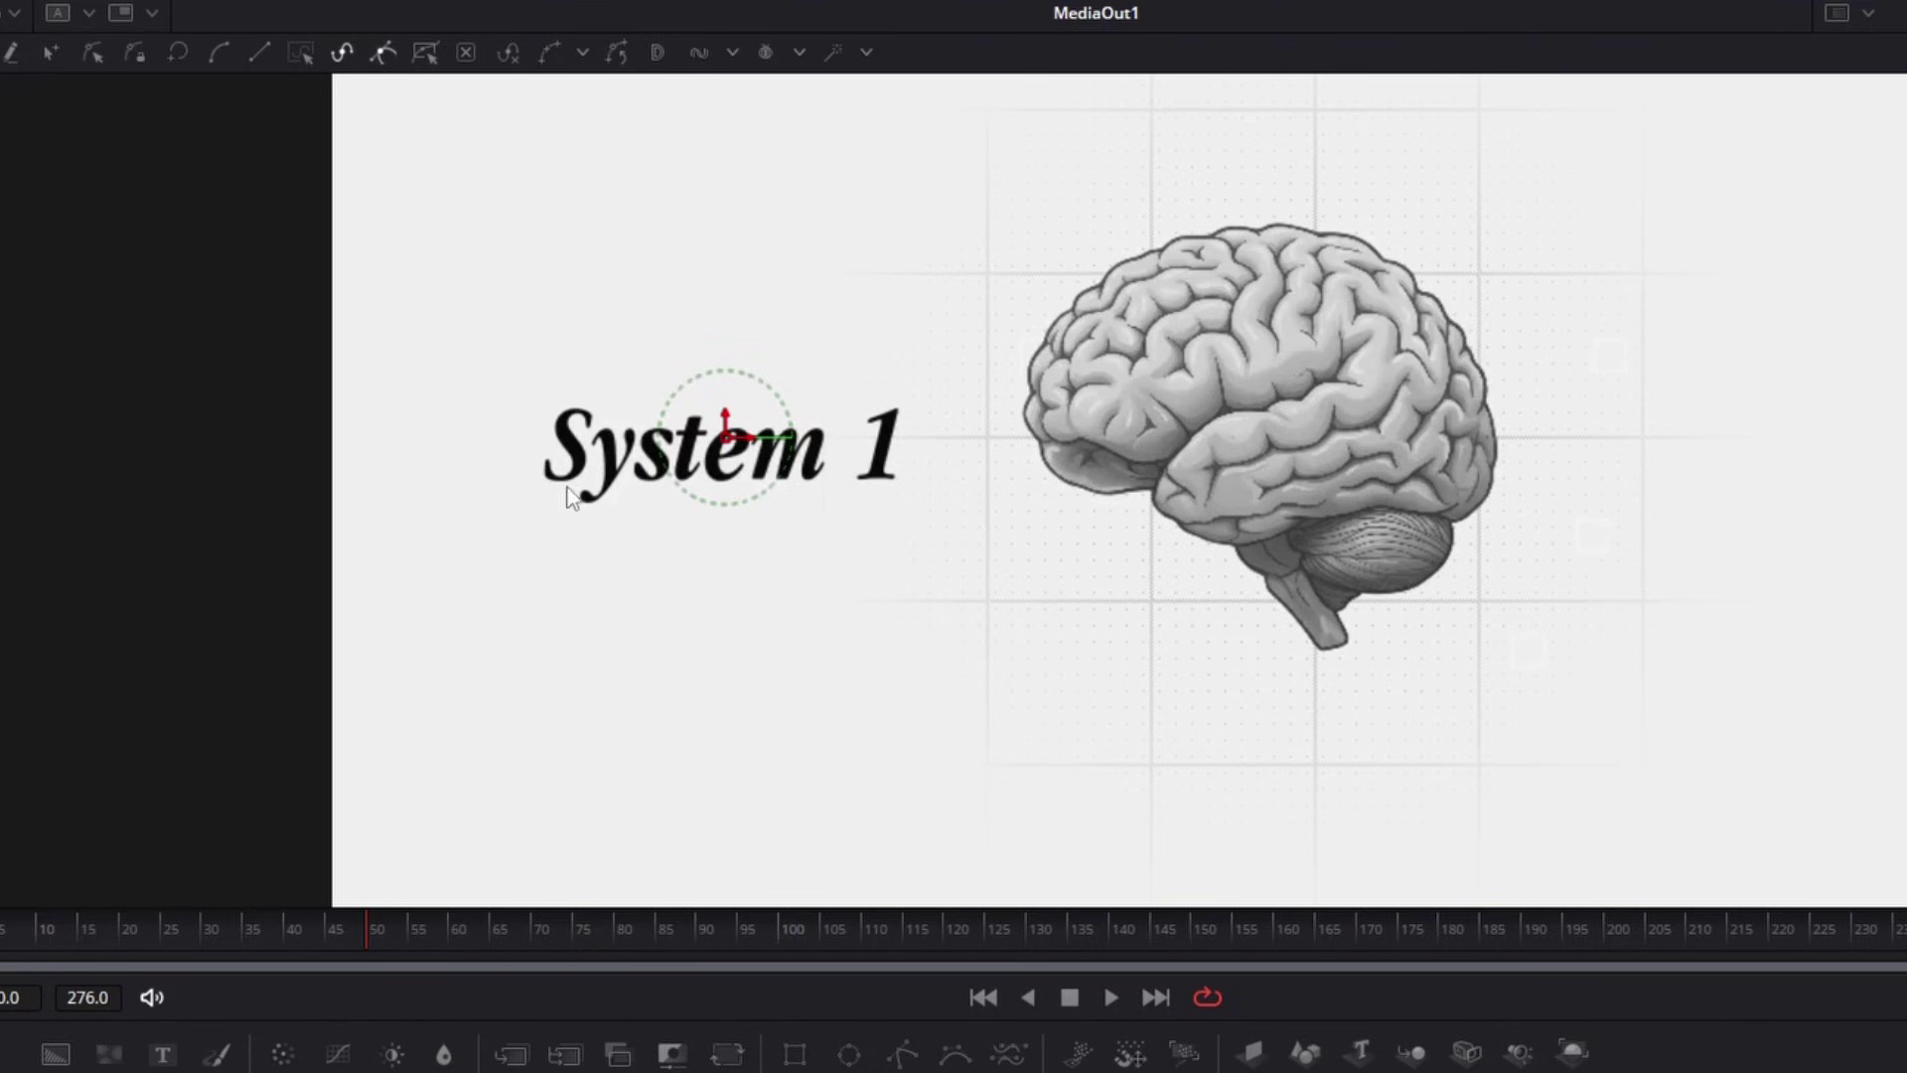
scroll(571, 493, "up", 2)
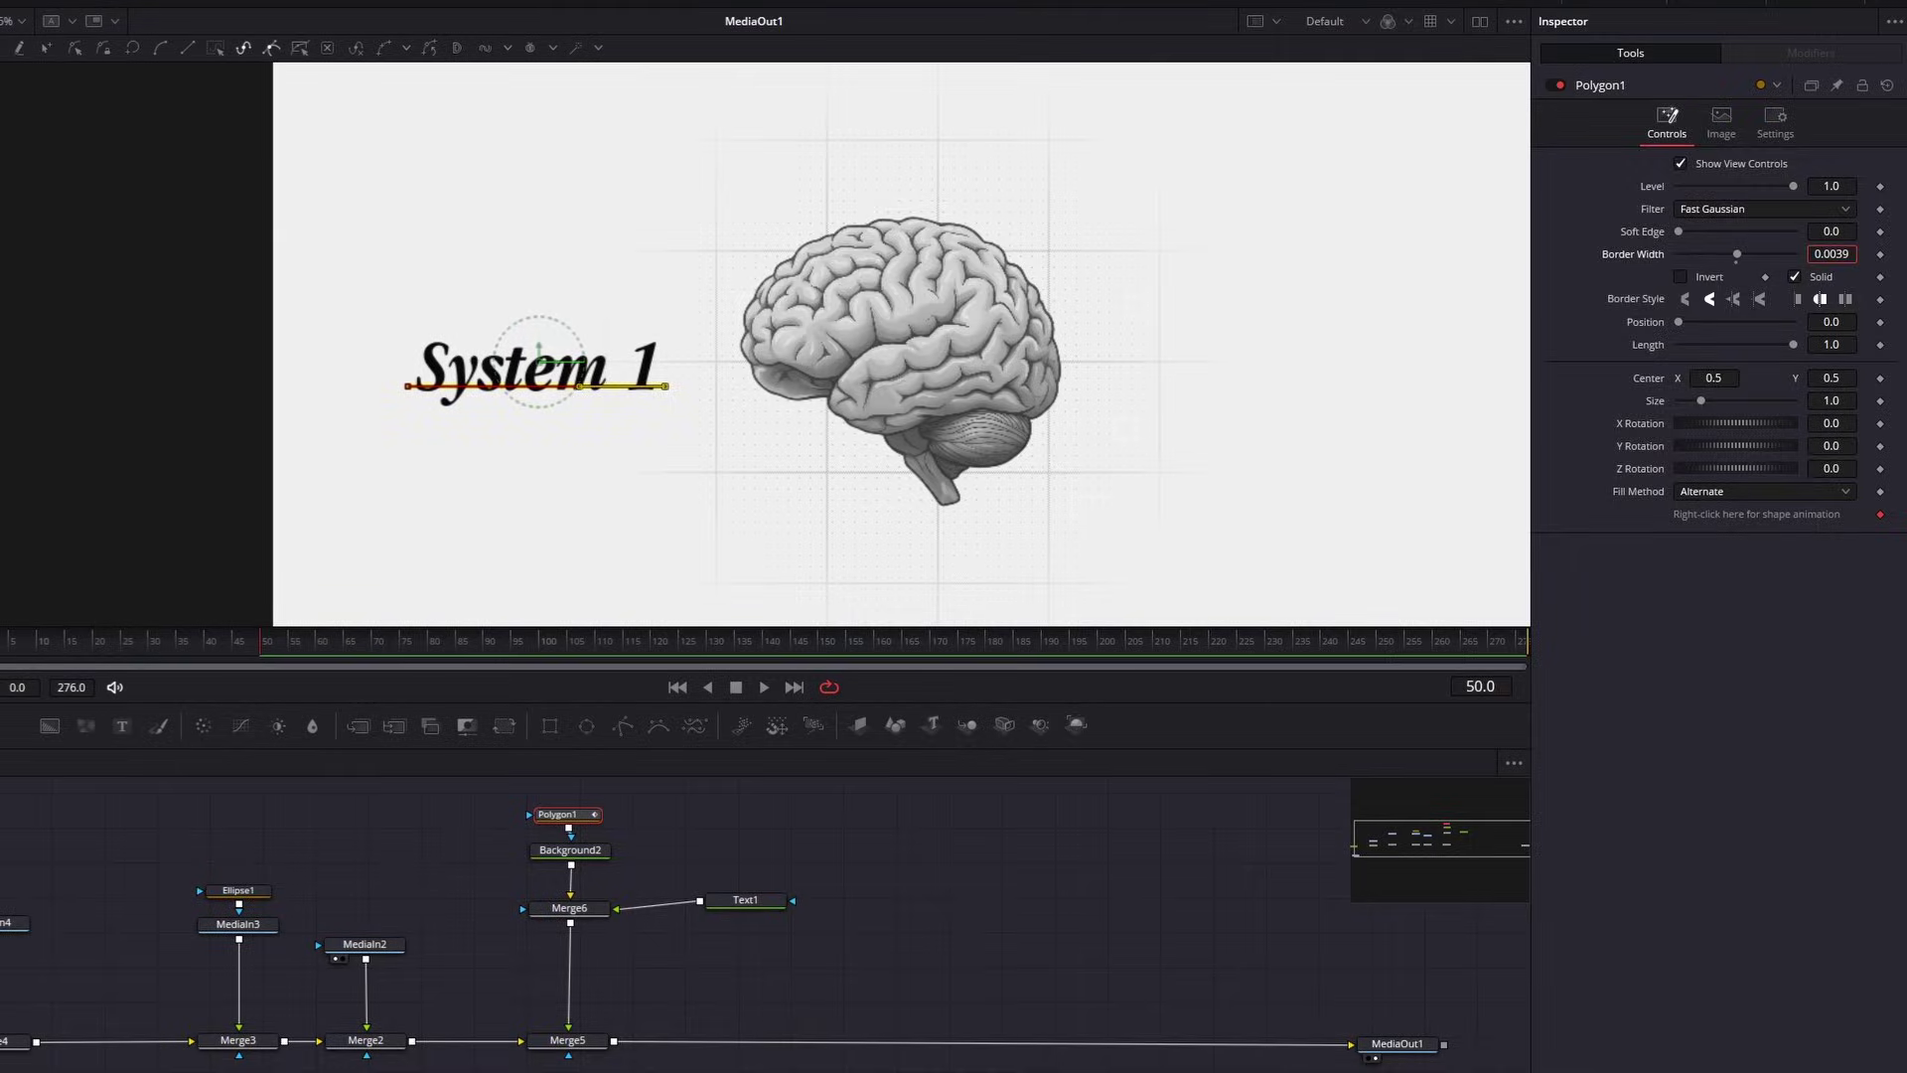
mouse_move(1832, 254)
left_mouse_down()
mouse_move(1867, 255)
mouse_move(1828, 258)
mouse_move(1832, 277)
left_mouse_up()
left_click(1795, 276)
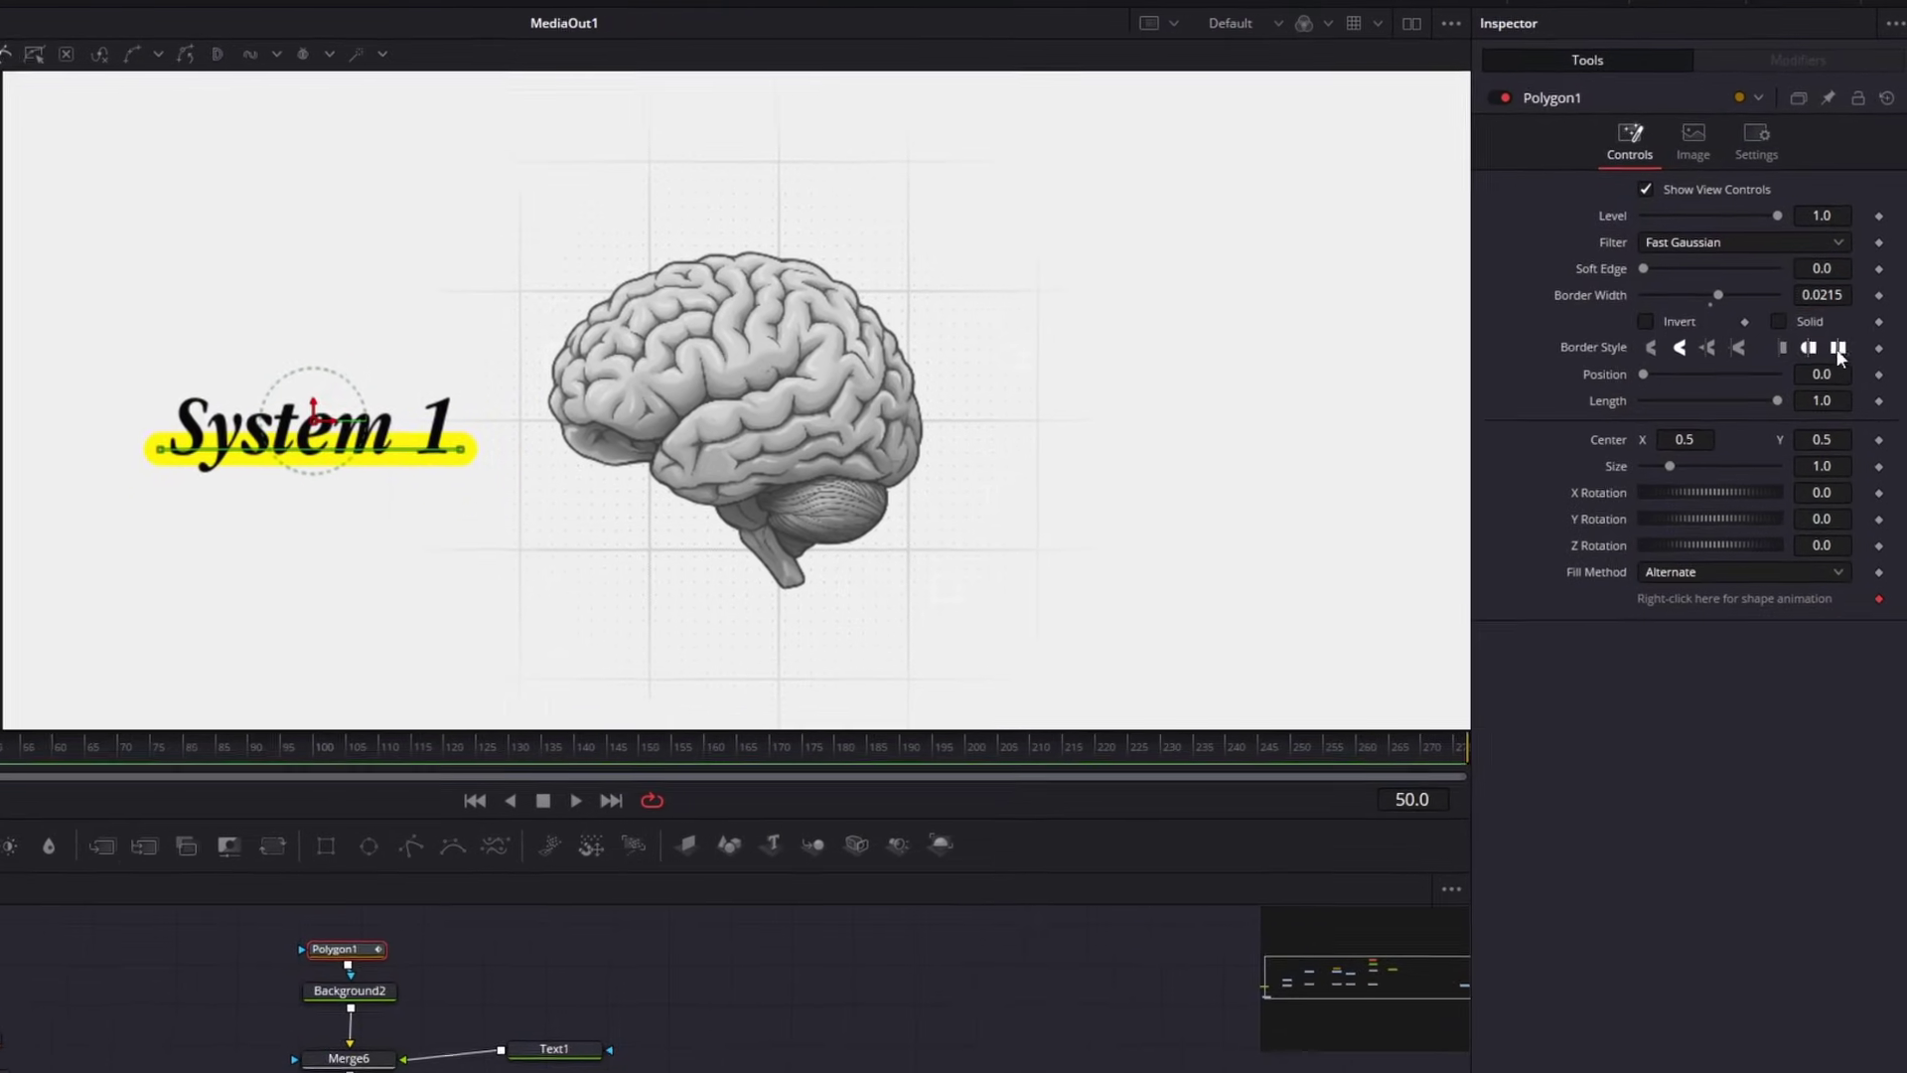
left_click(1840, 326)
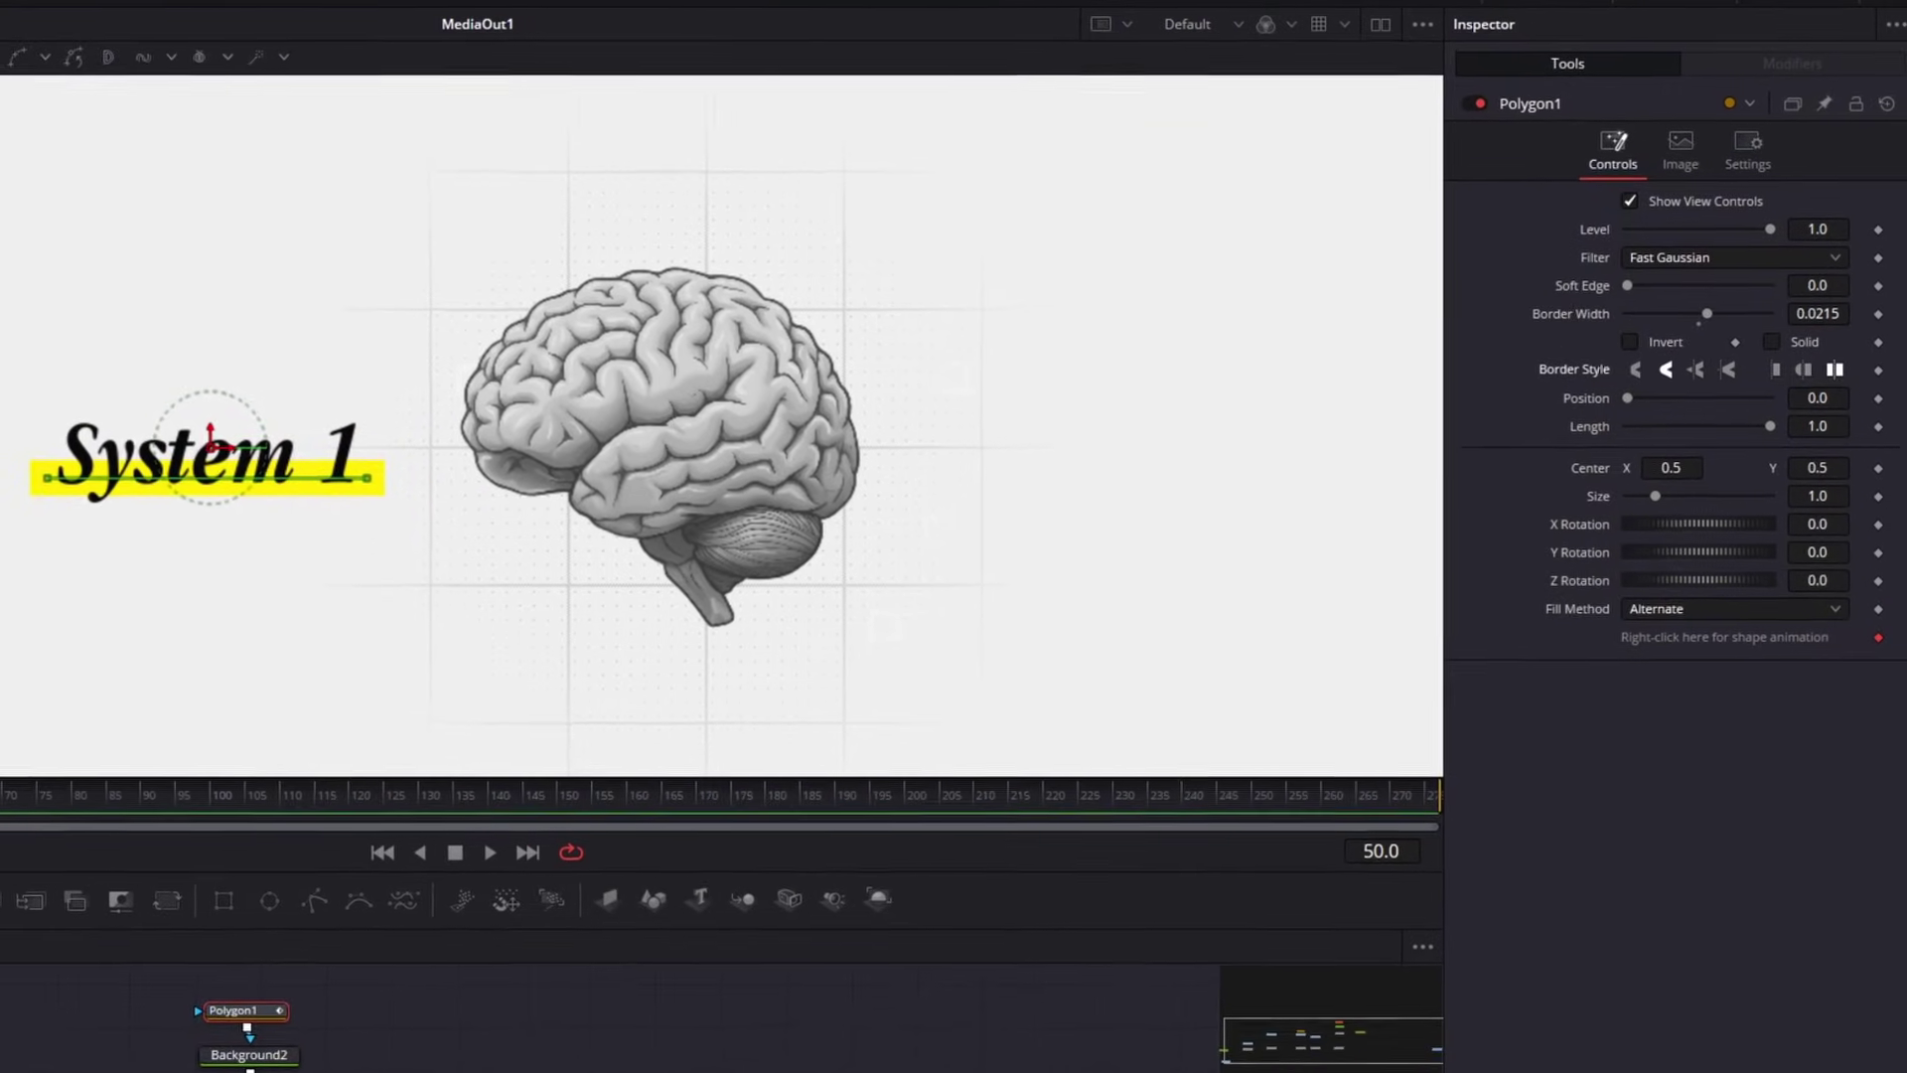
left_click_drag(1770, 426, 1710, 464)
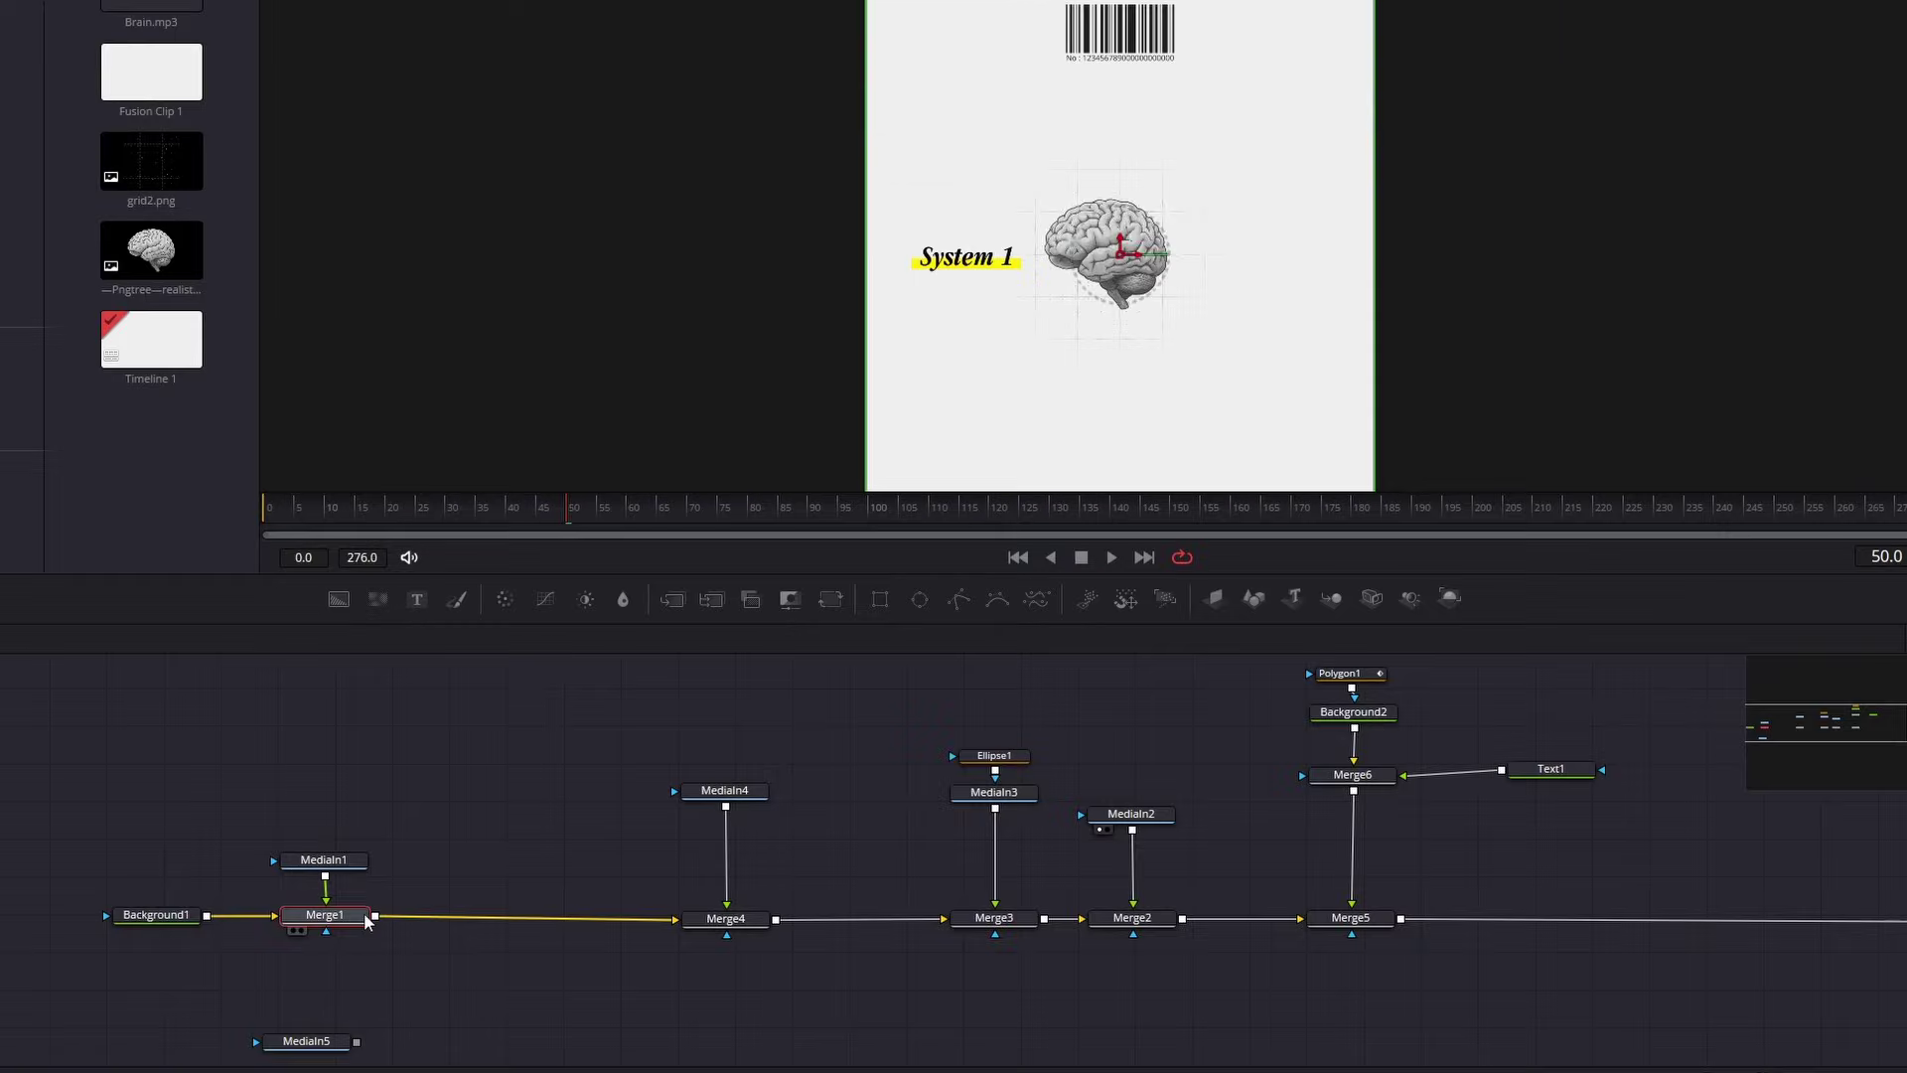
Insert a Grid node after Merge1
key("shift+space")
type("g")
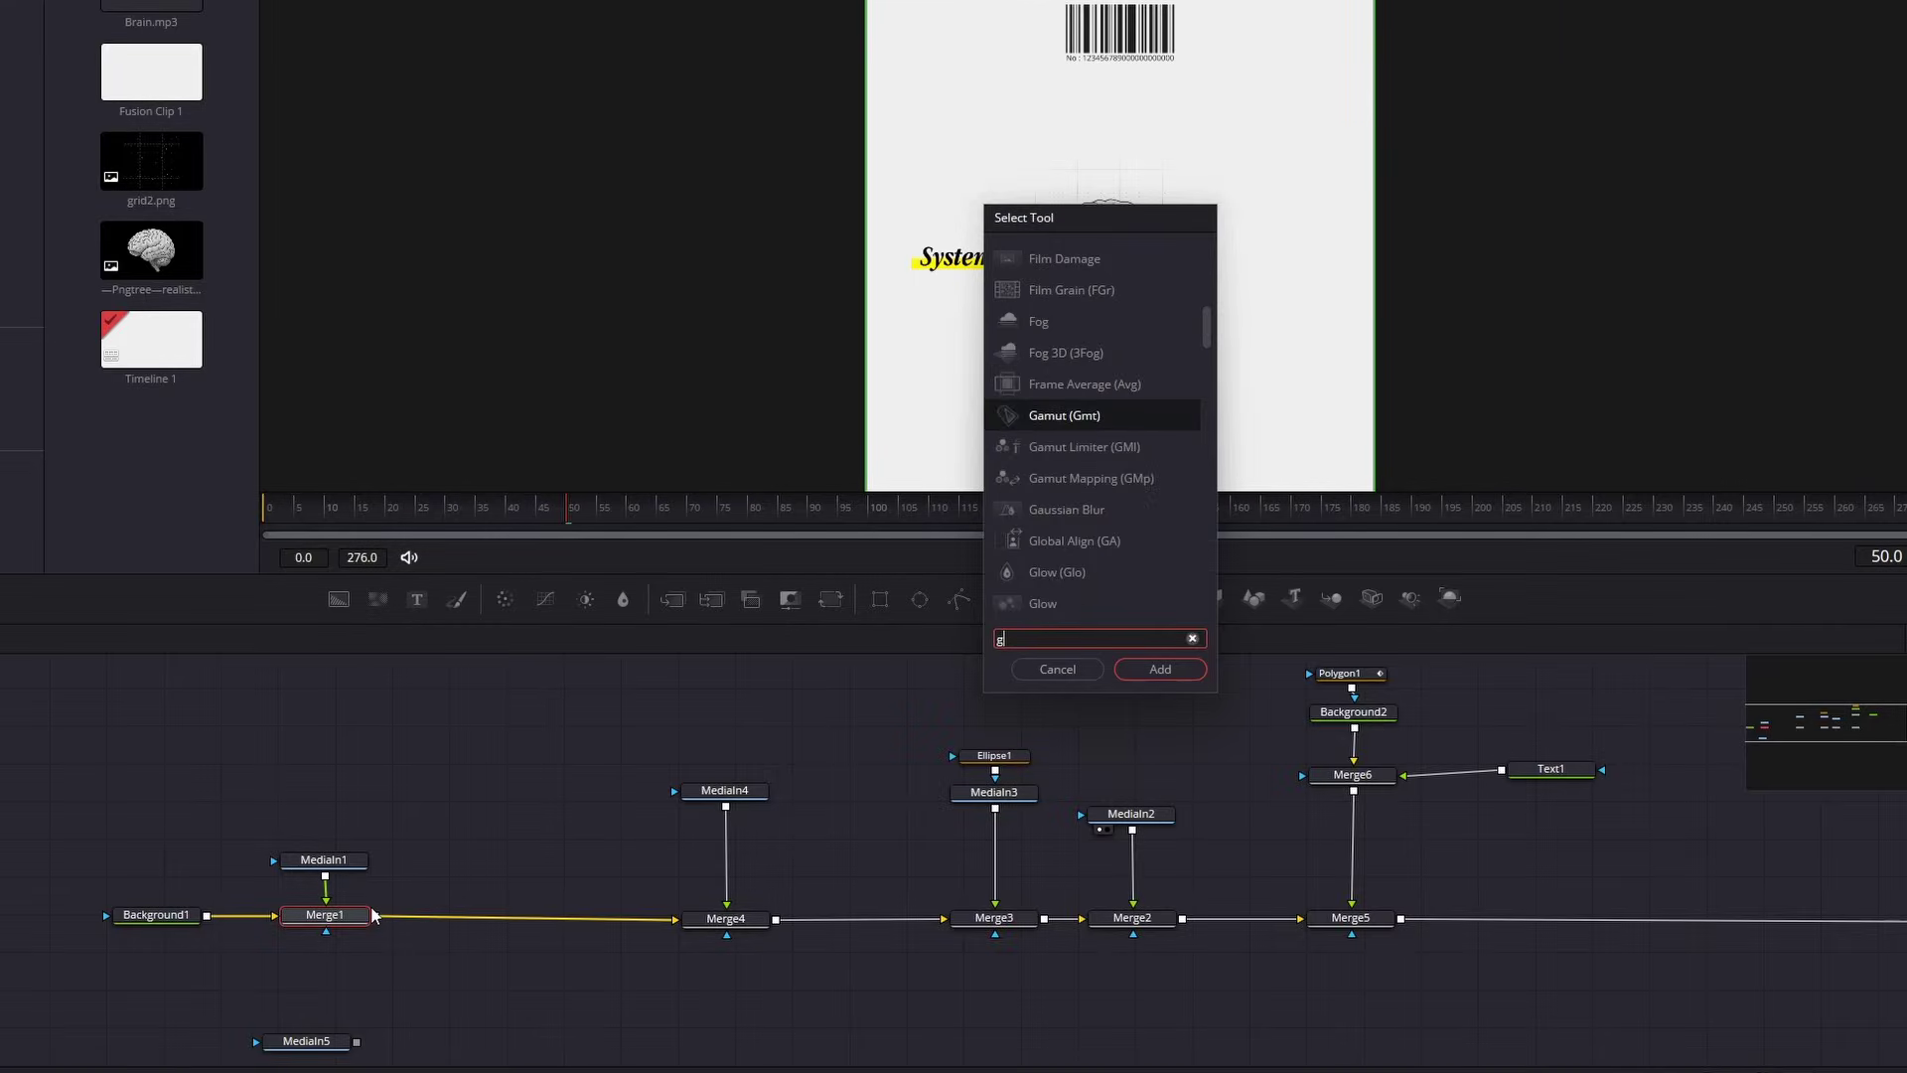
type("rid")
key("Up")
key("Return")
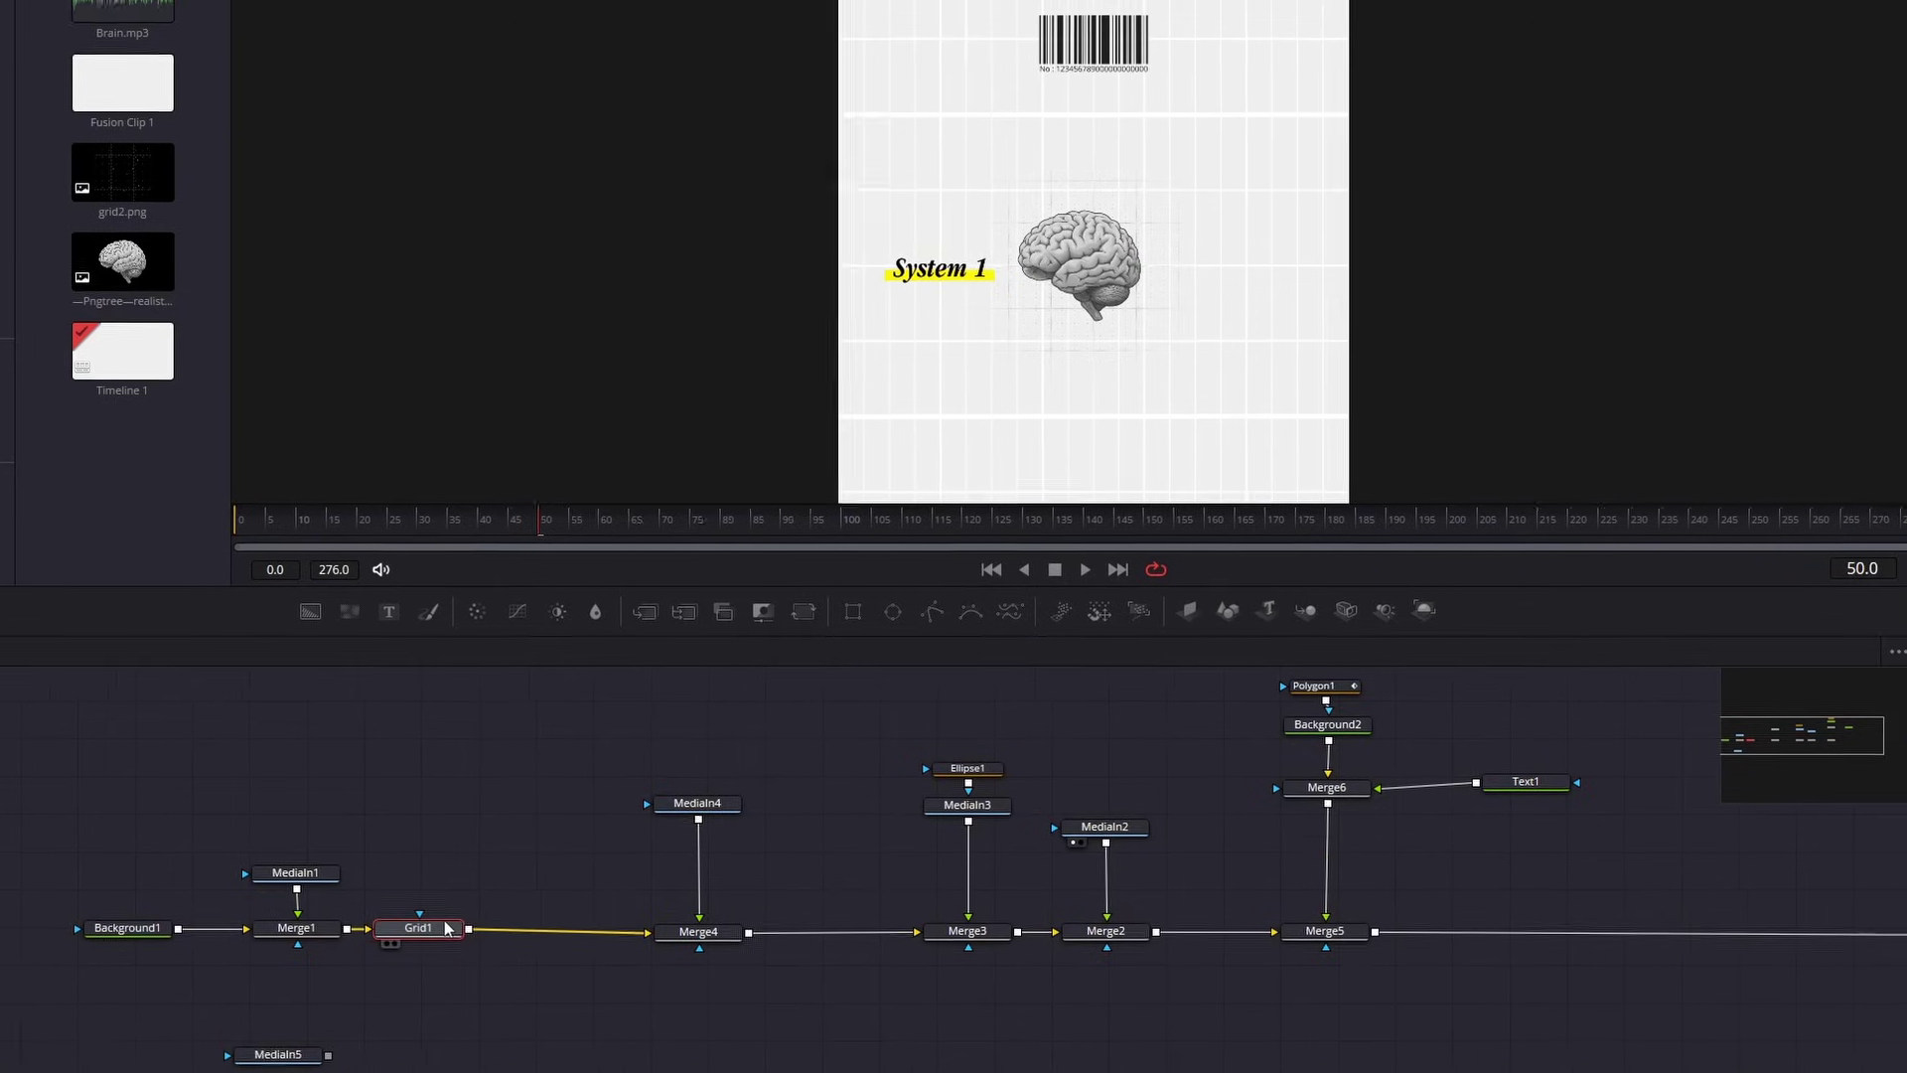
Darken the grid's line color and reduce its row cells until only vertical lines remain
left_click(1794, 262)
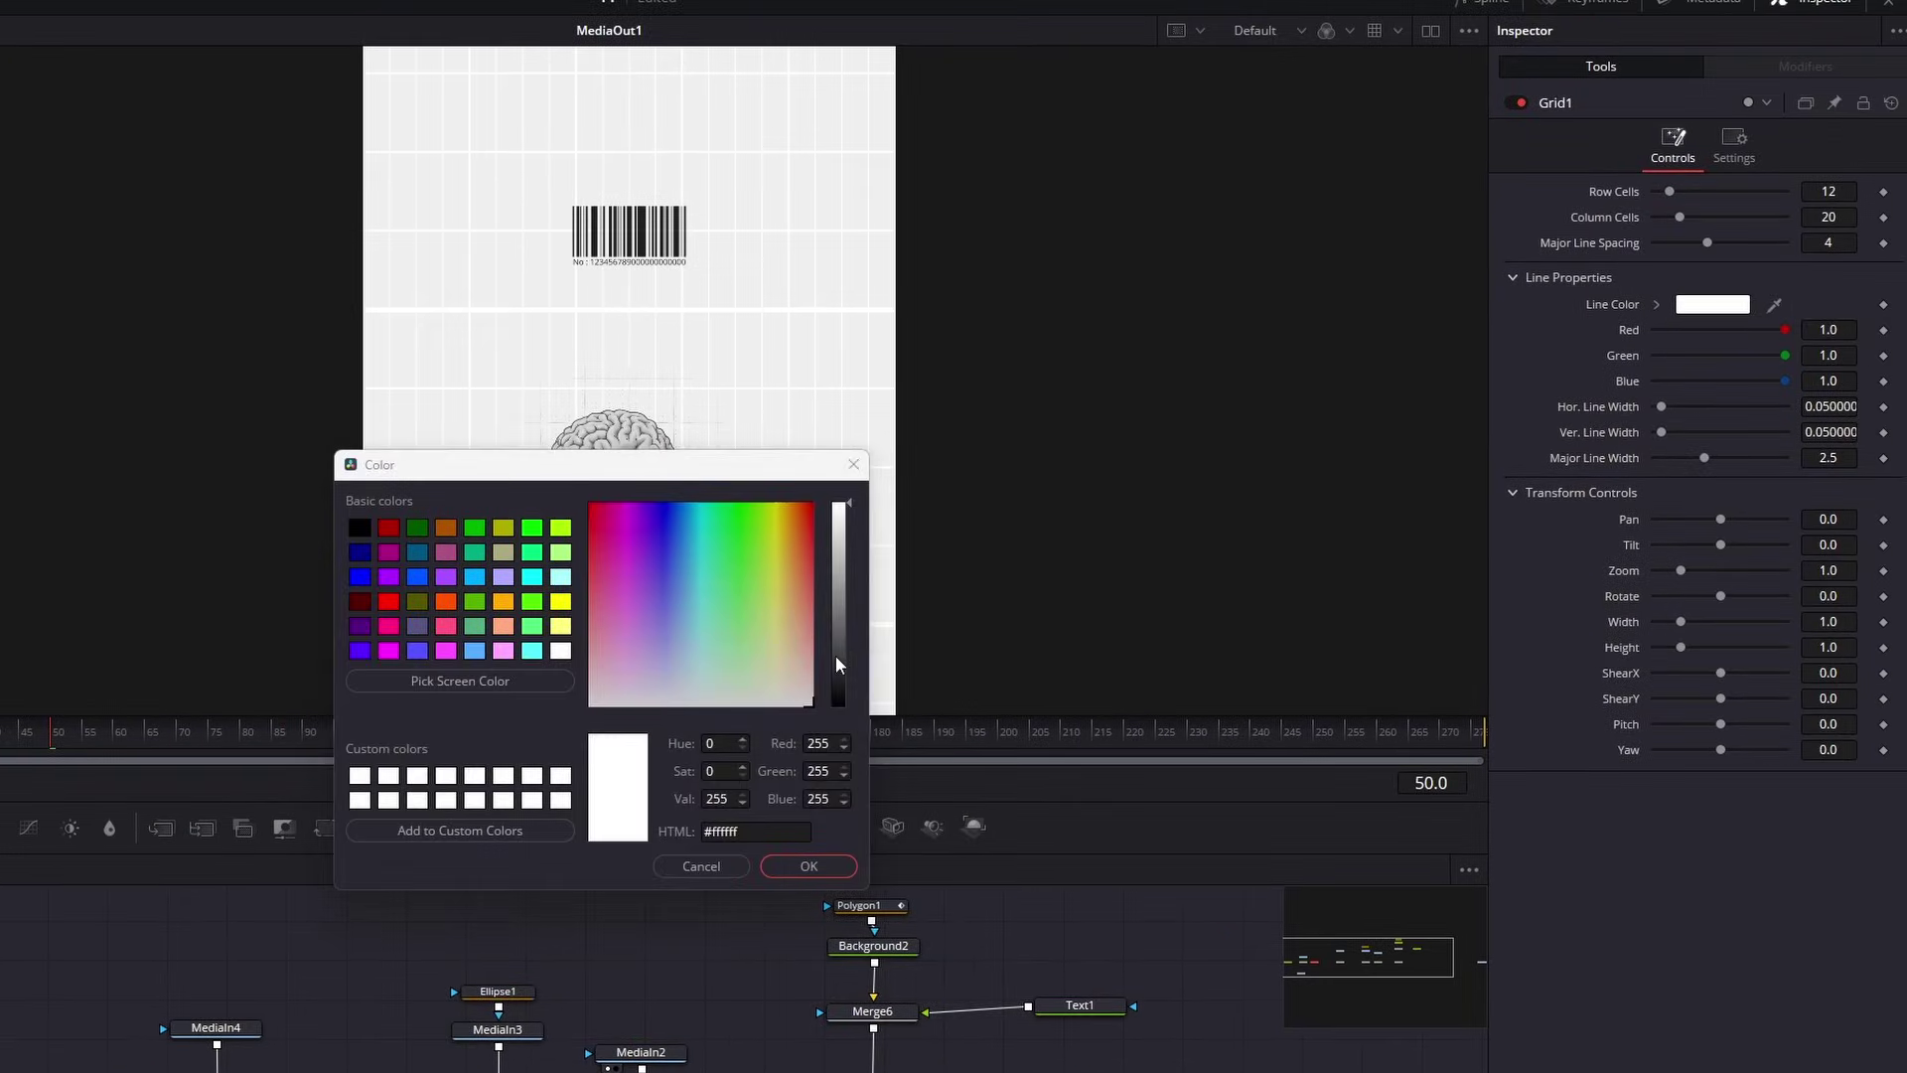
left_click_drag(837, 665, 837, 707)
left_click(809, 865)
left_click_drag(1672, 242, 1605, 259)
left_click(1693, 179)
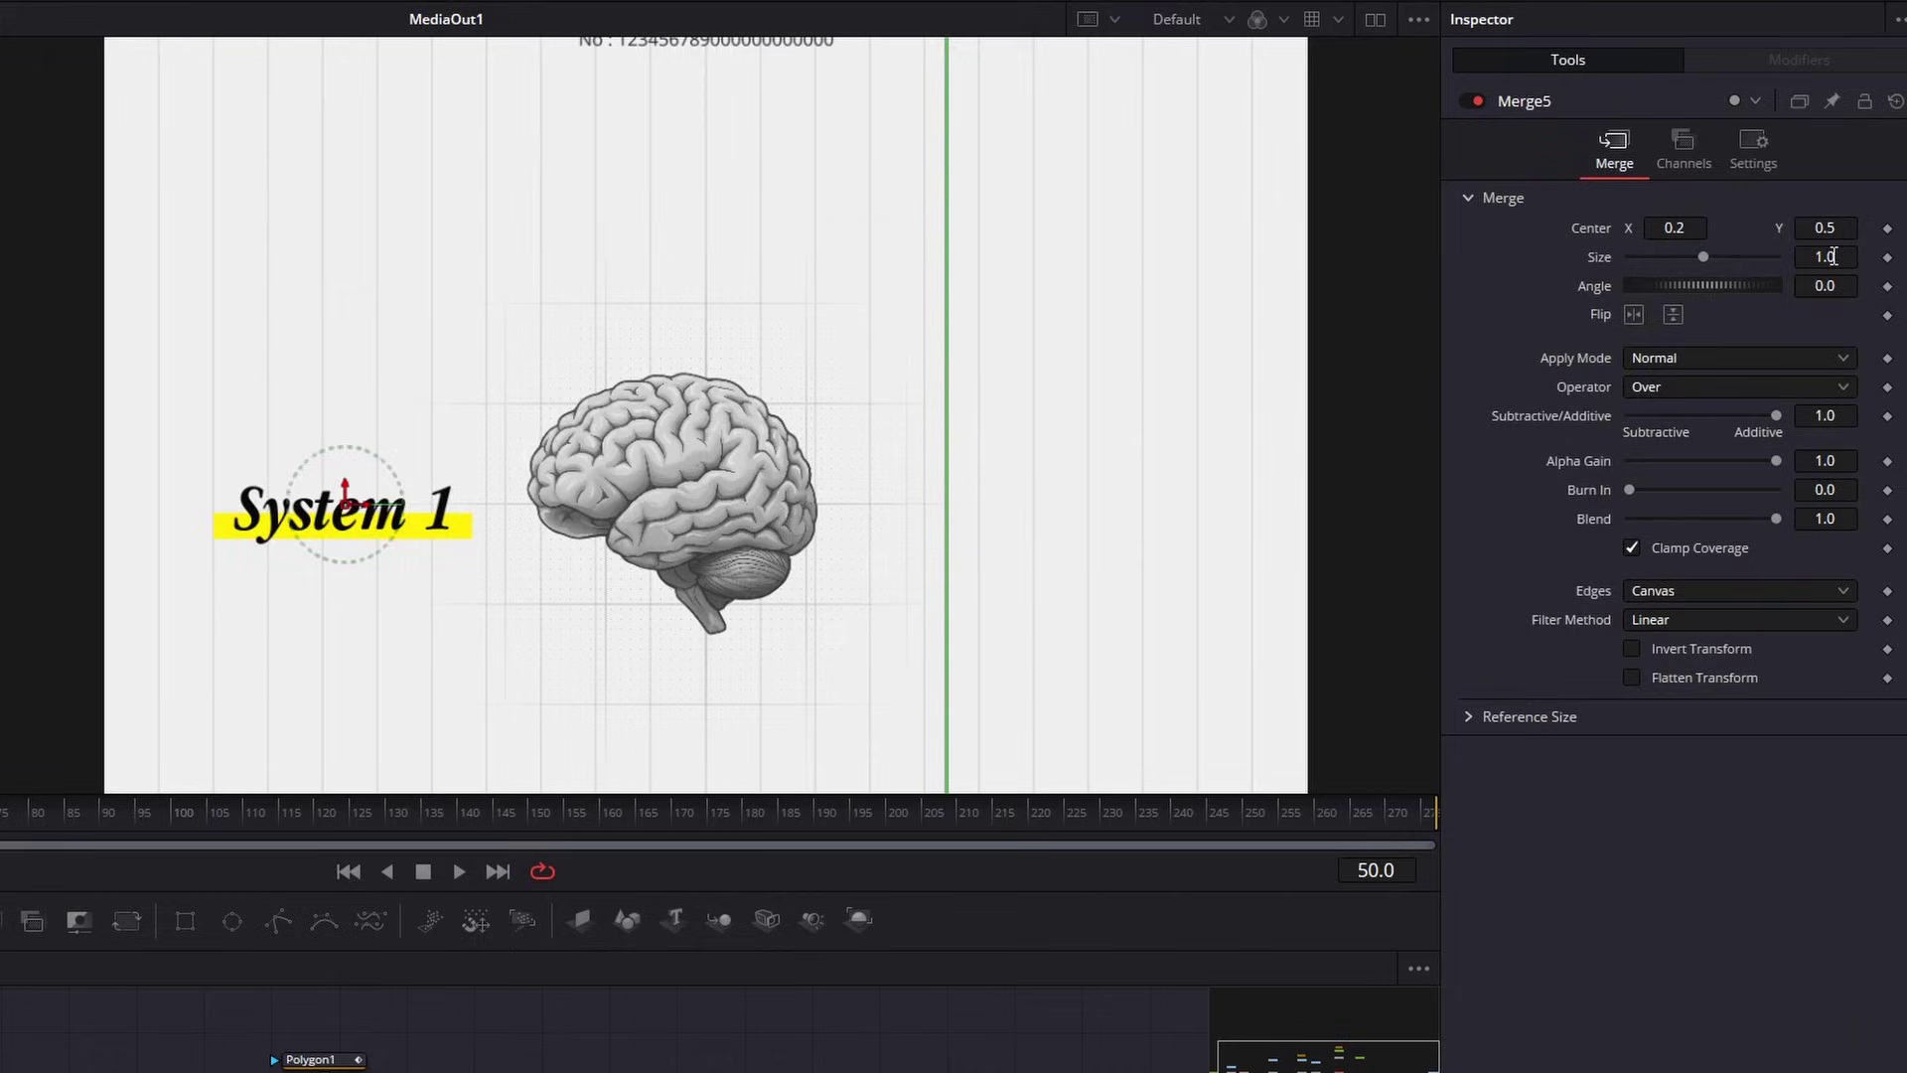
Raise the "System 1" label beside the brain and merge a copy of Text1 reading ". fast" after Merge6
left_click_drag(341, 515, 318, 374)
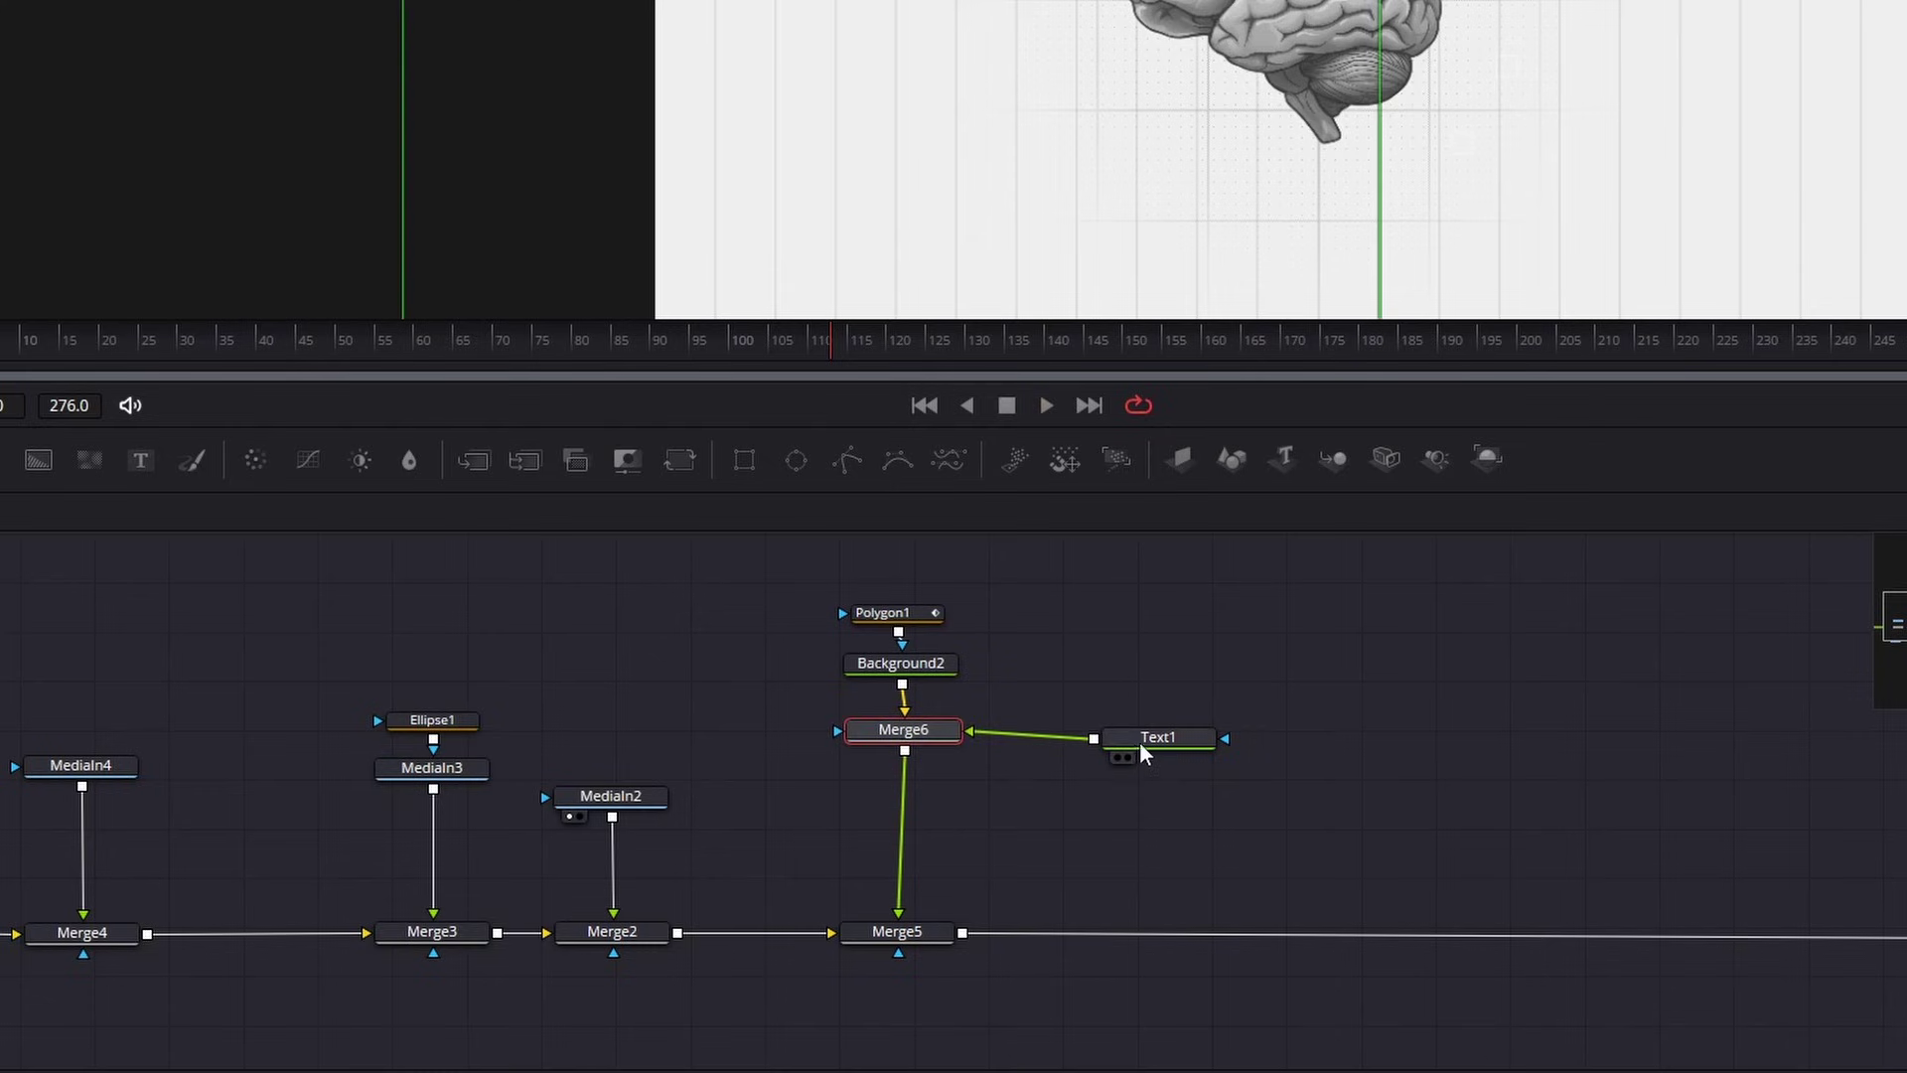
left_click_drag(1141, 741, 1139, 722)
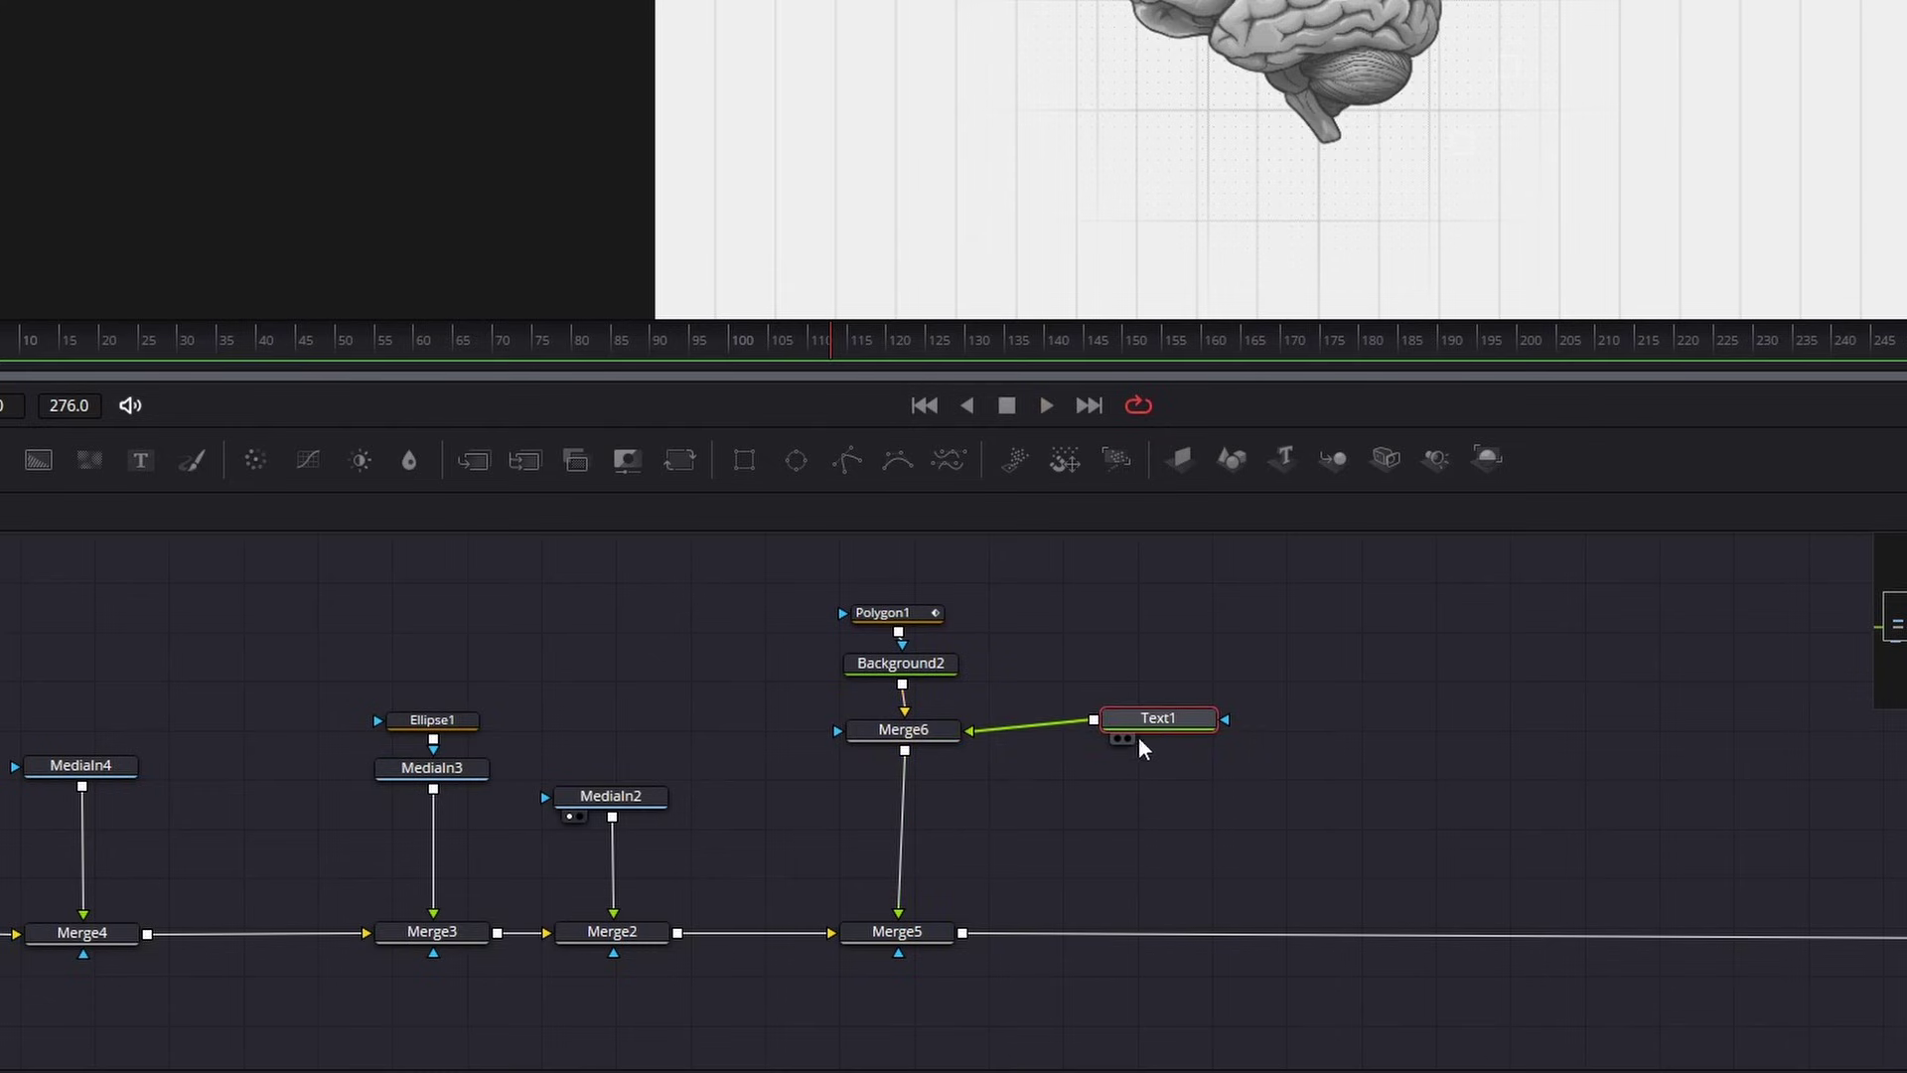
left_click(1183, 771)
left_click_drag(910, 749, 912, 751)
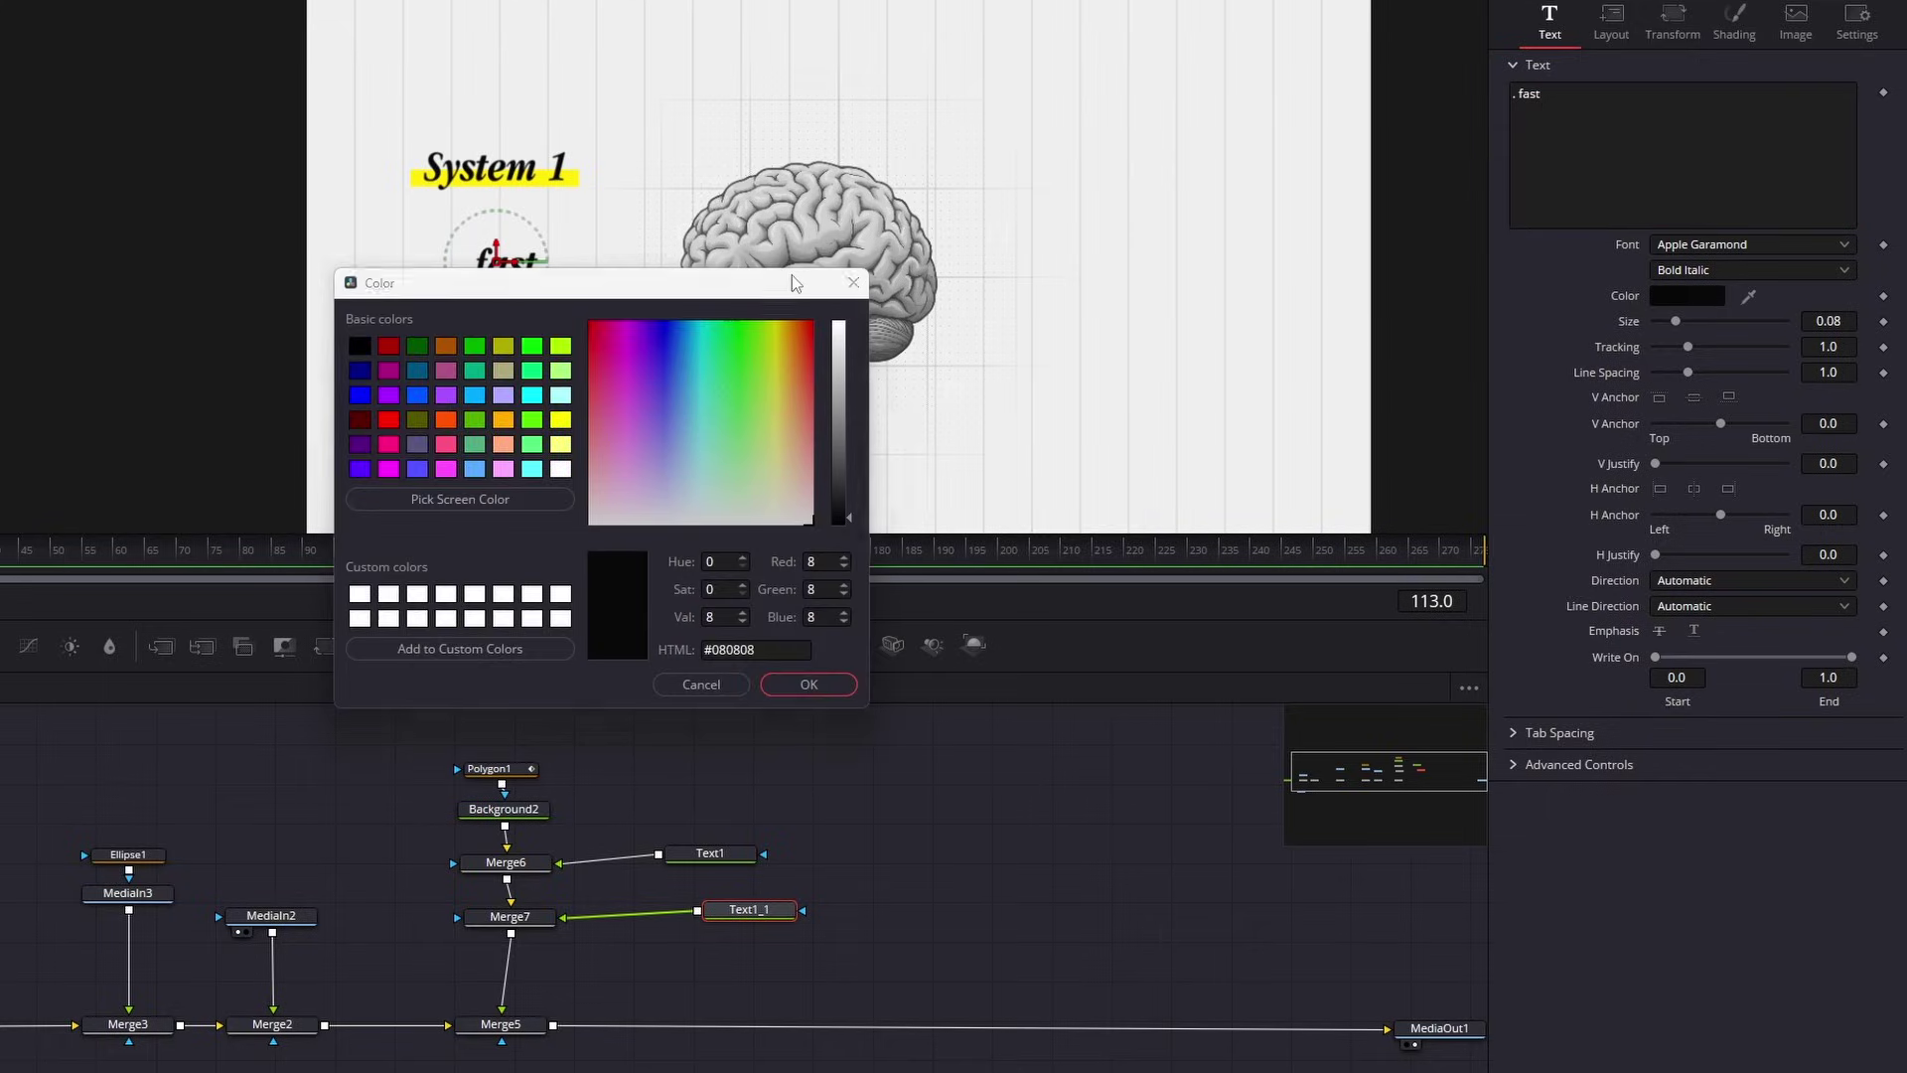
Color the ". fast" text dark grey, shrink it to size 0.0694 and place it just under "System 1"
left_click_drag(796, 283, 1045, 382)
left_click_drag(1098, 616, 1101, 588)
left_click(1059, 784)
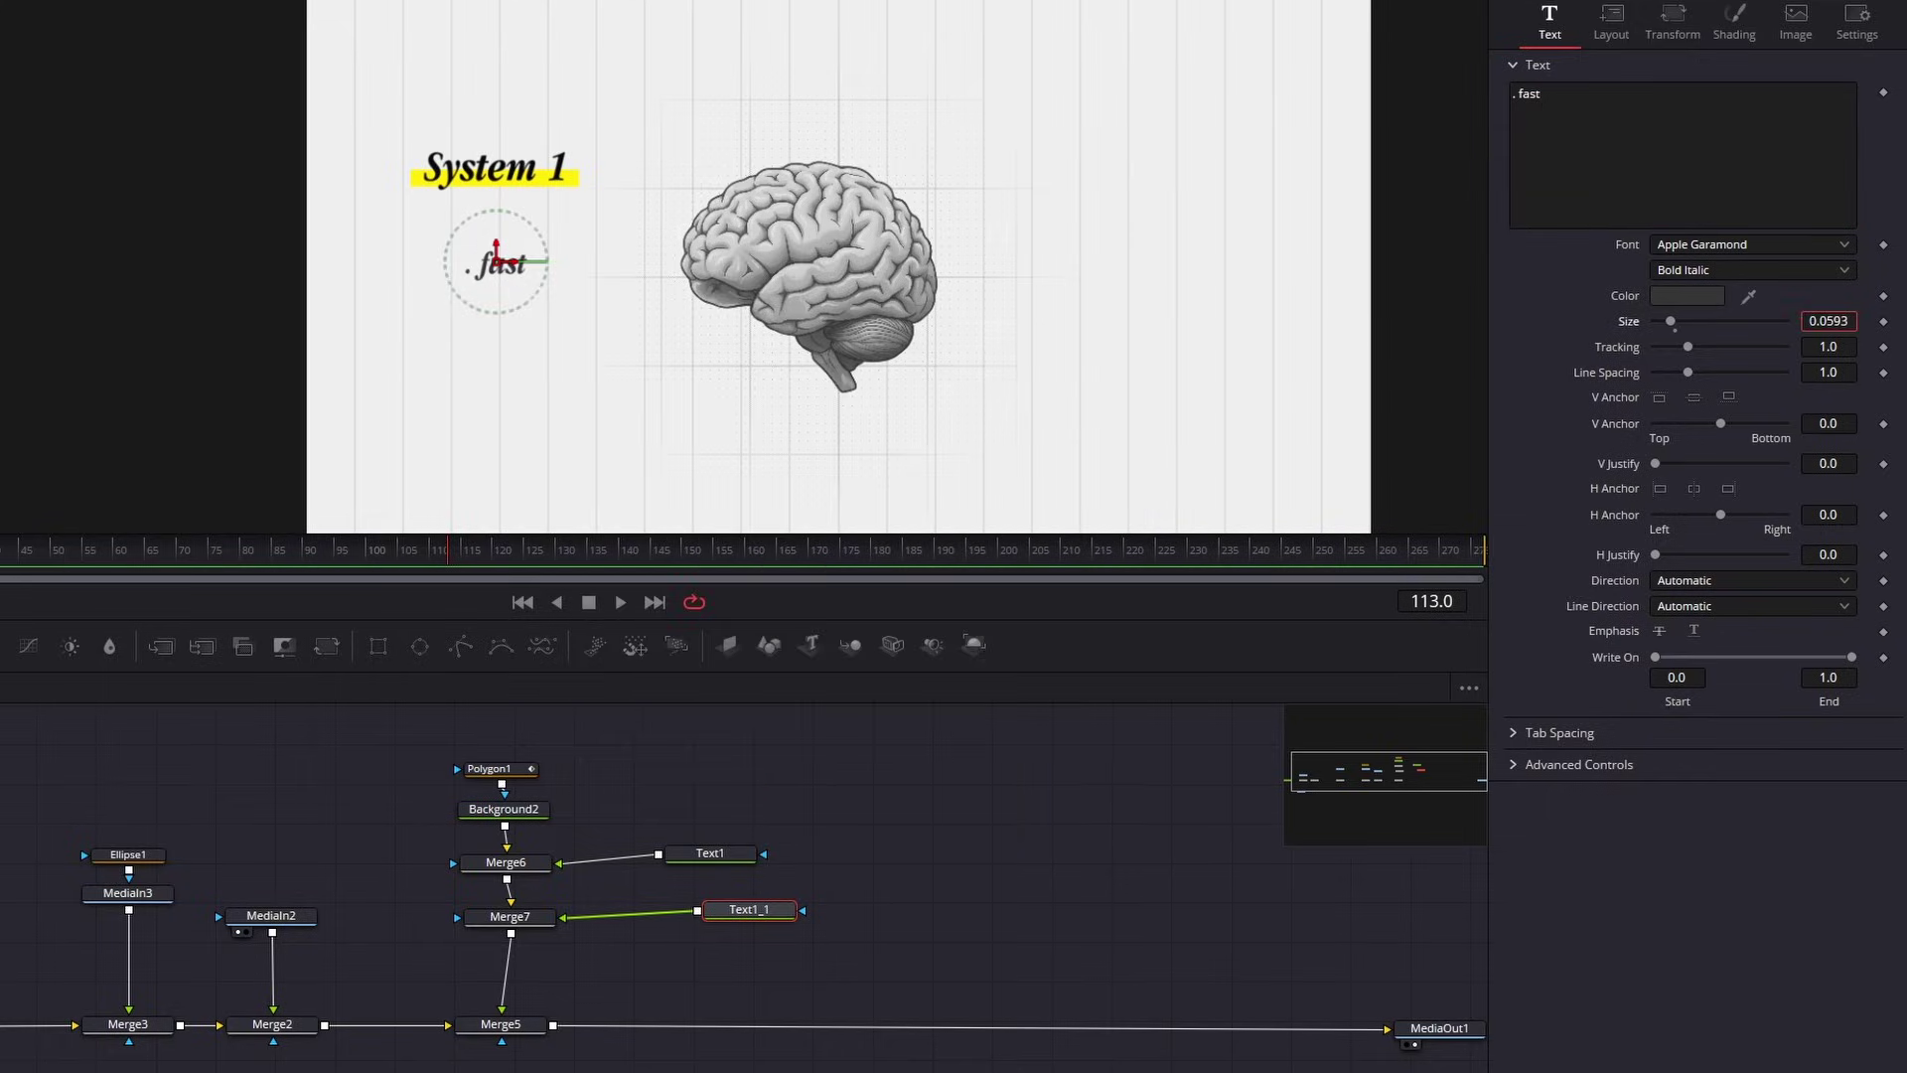
left_click_drag(1660, 243, 1666, 237)
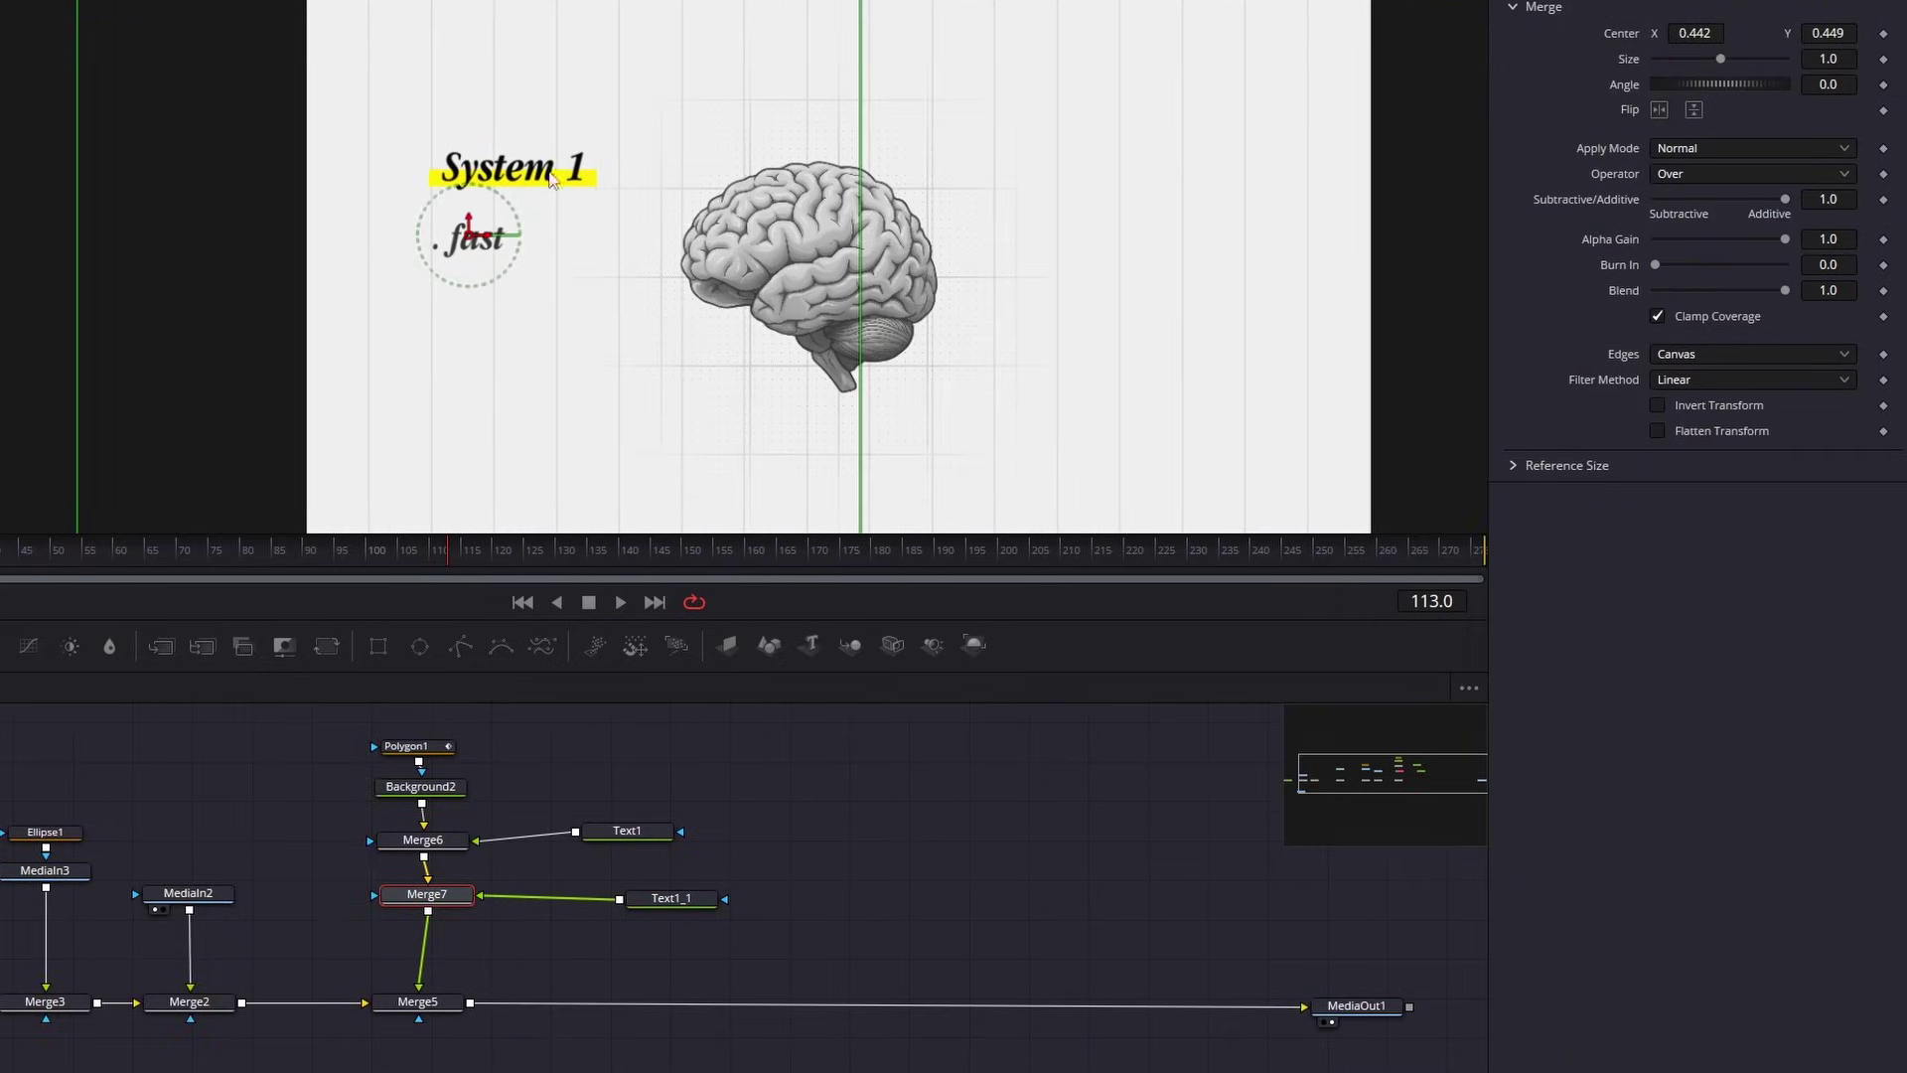
Insert a Transform node between the ". fast" text and Merge7
left_click_drag(689, 897, 729, 900)
key("shift+space")
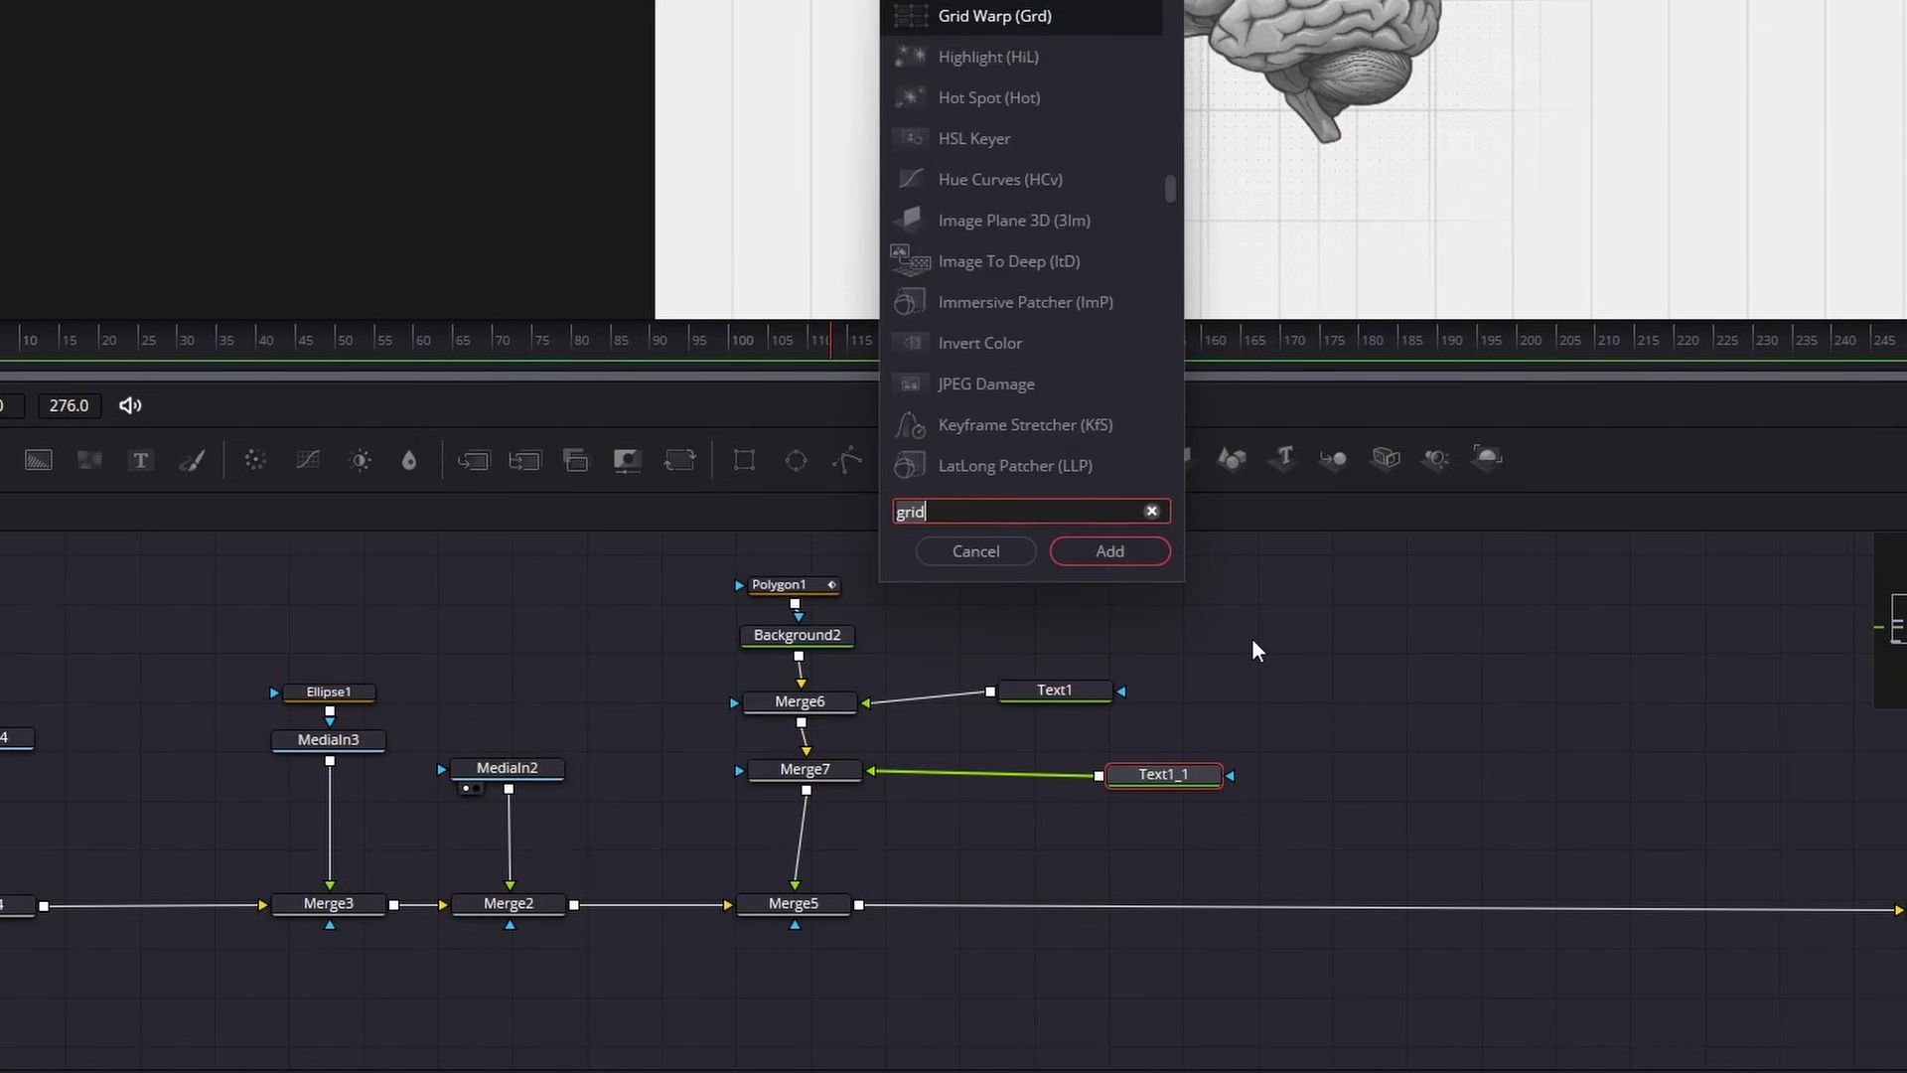
type("trans")
key("Return")
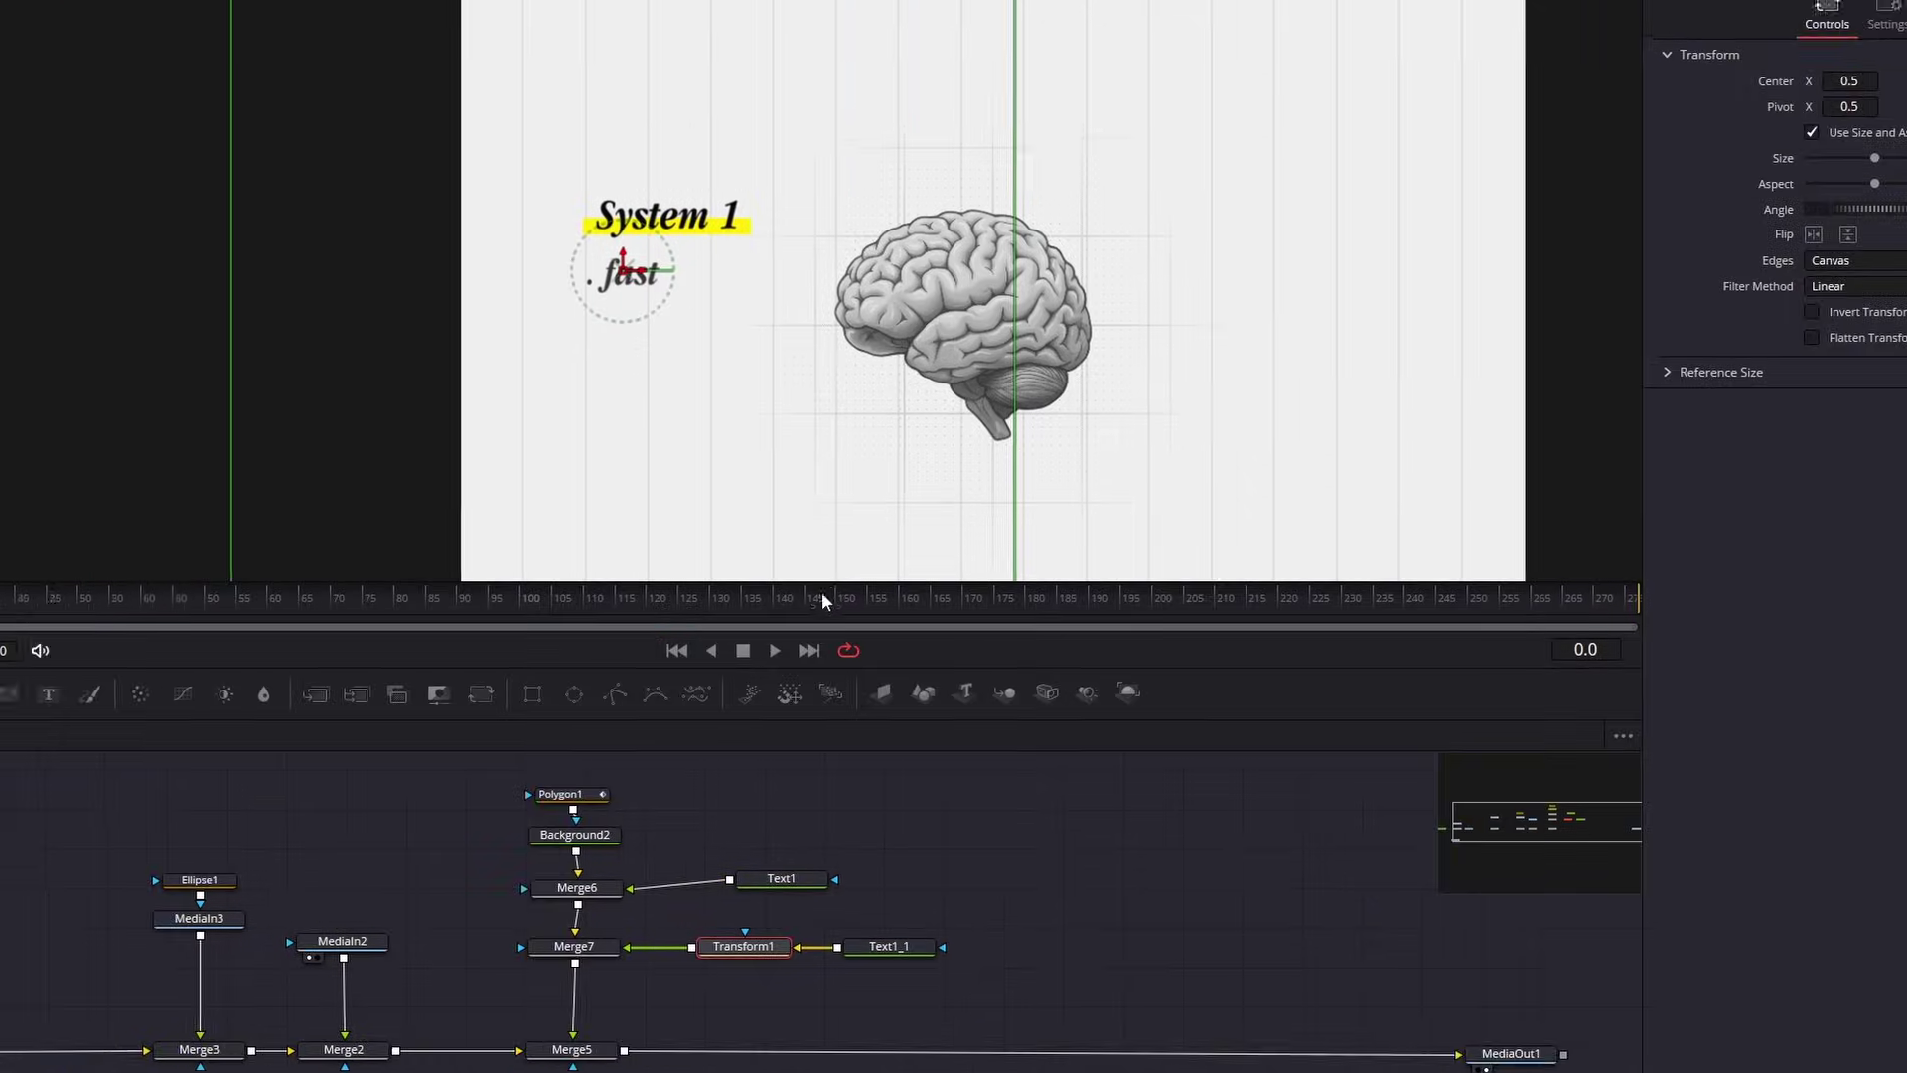
Keyframe Transform1's Center so ". fast" rises from a lower Y at frame 40 to 0.5 at about frame 60
left_click(774, 649)
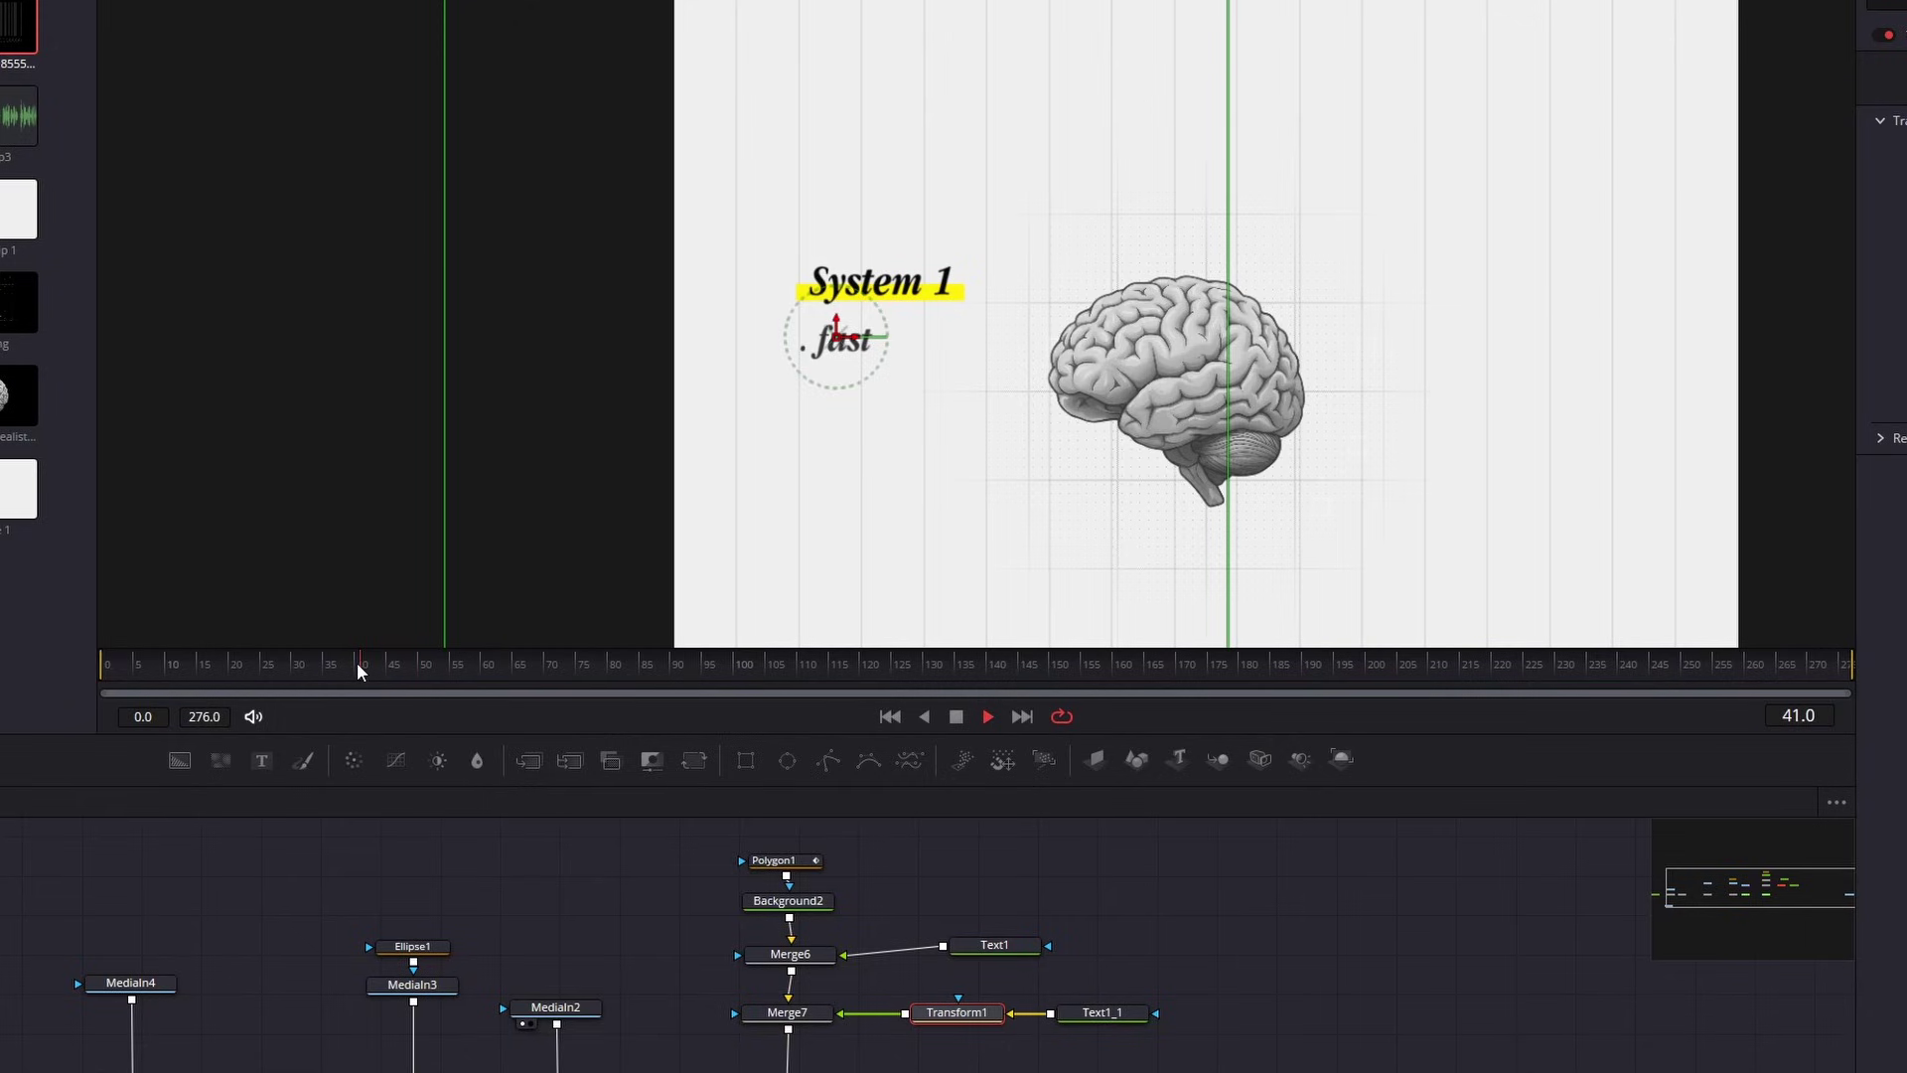
key("space")
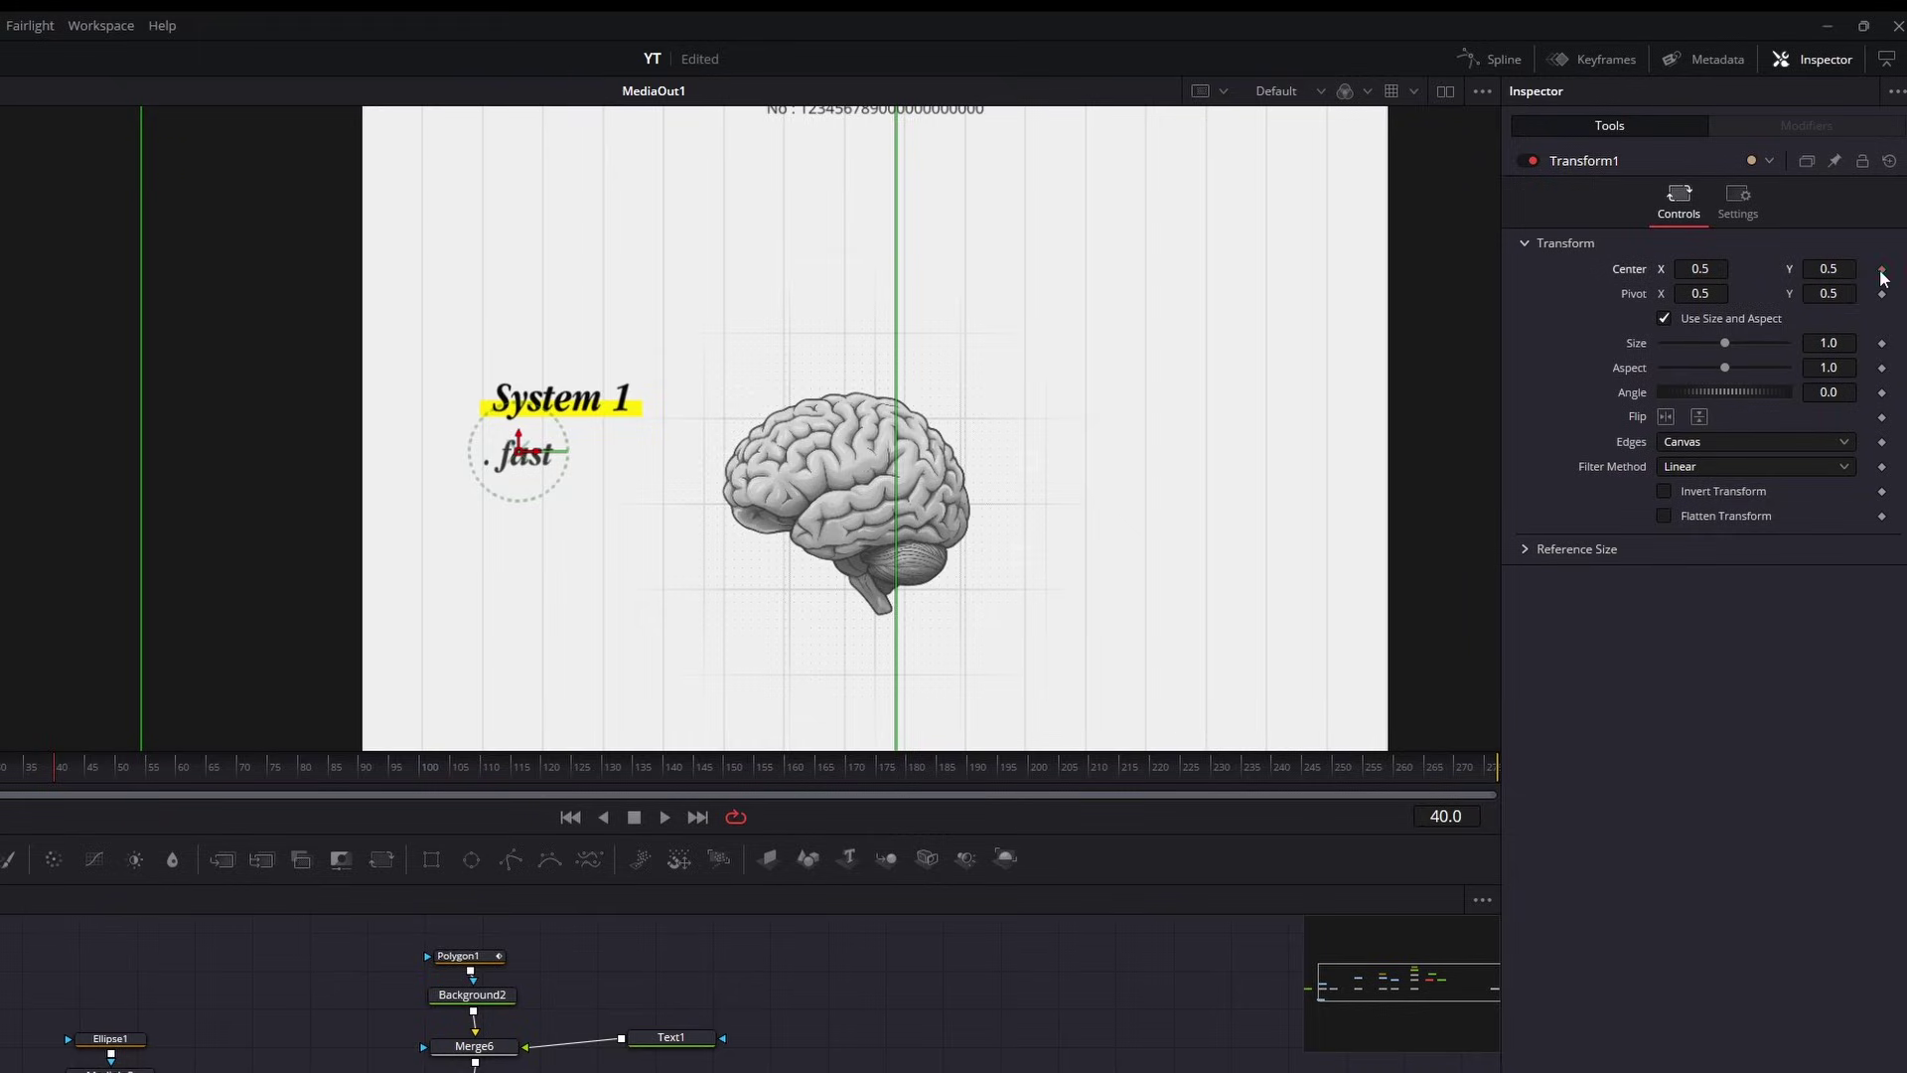
left_click(1881, 269)
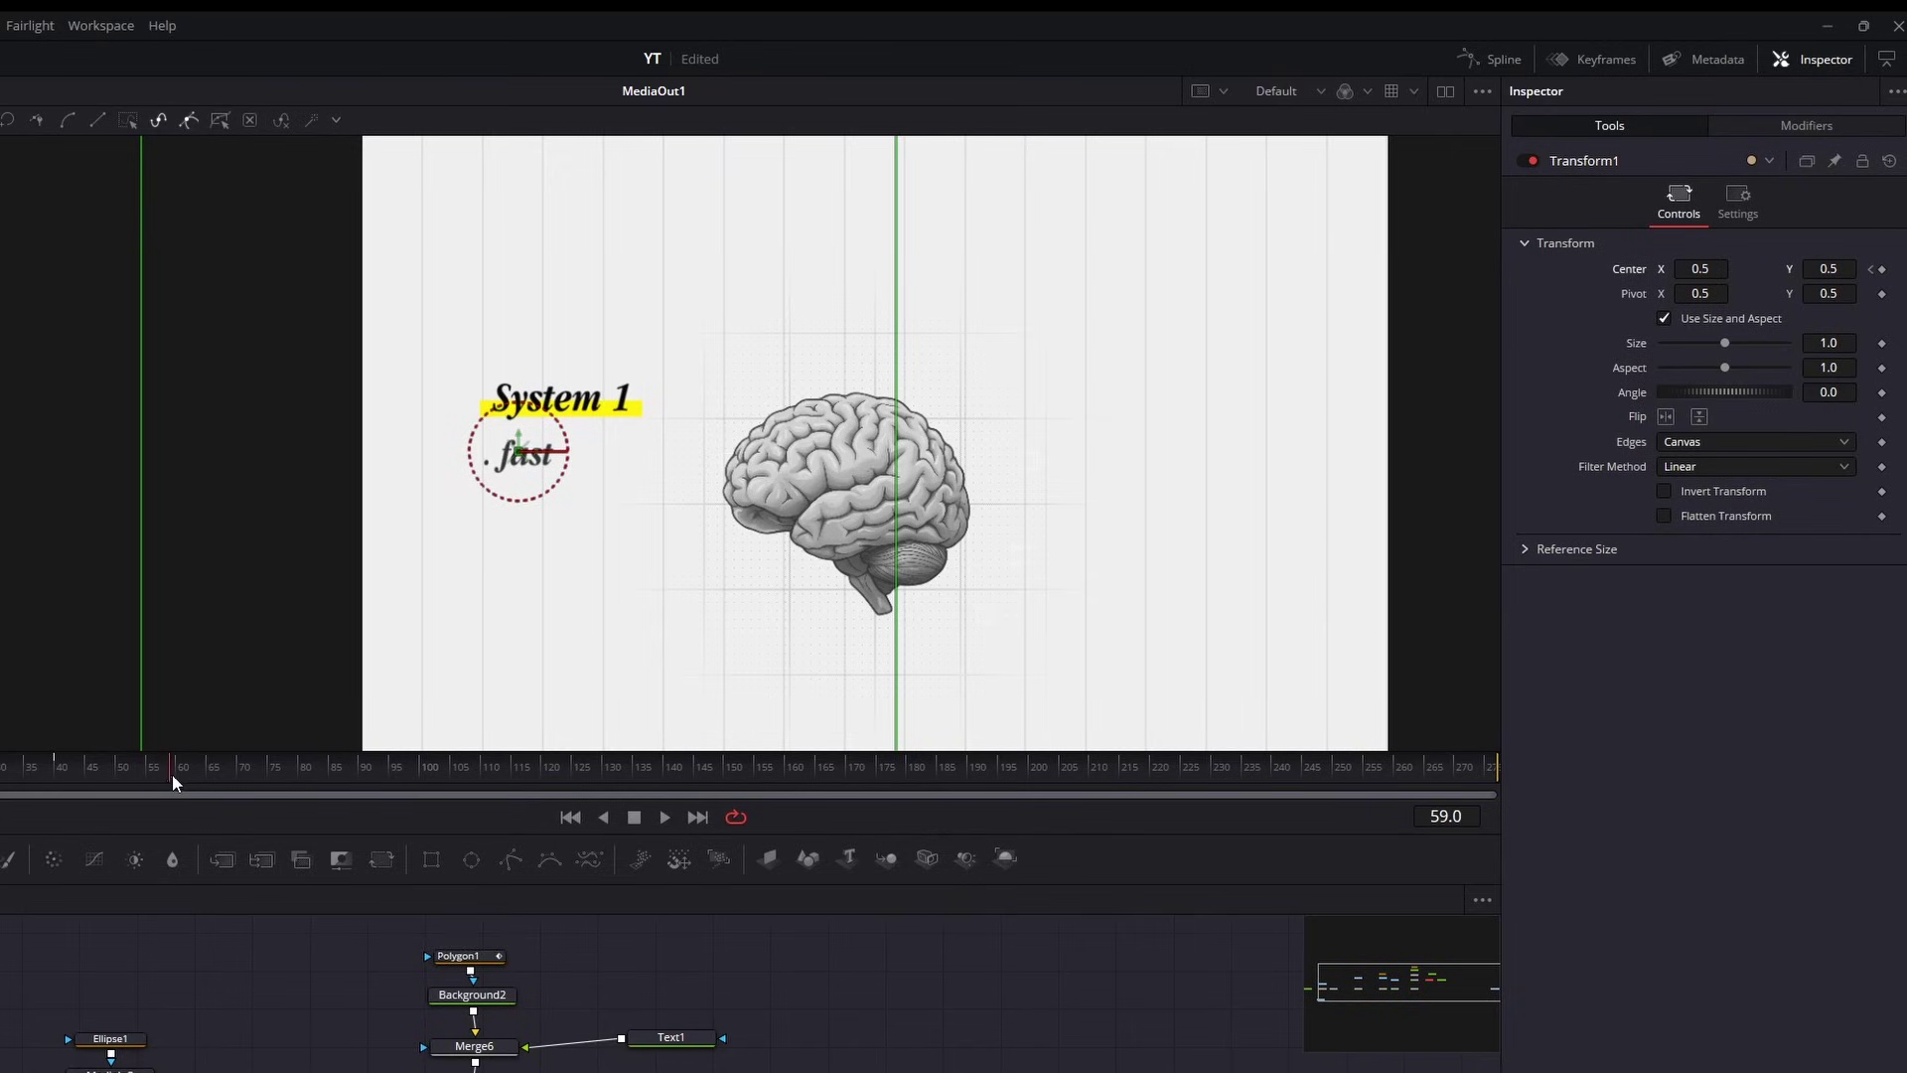
left_click(1871, 270)
left_click_drag(1828, 272, 1814, 272)
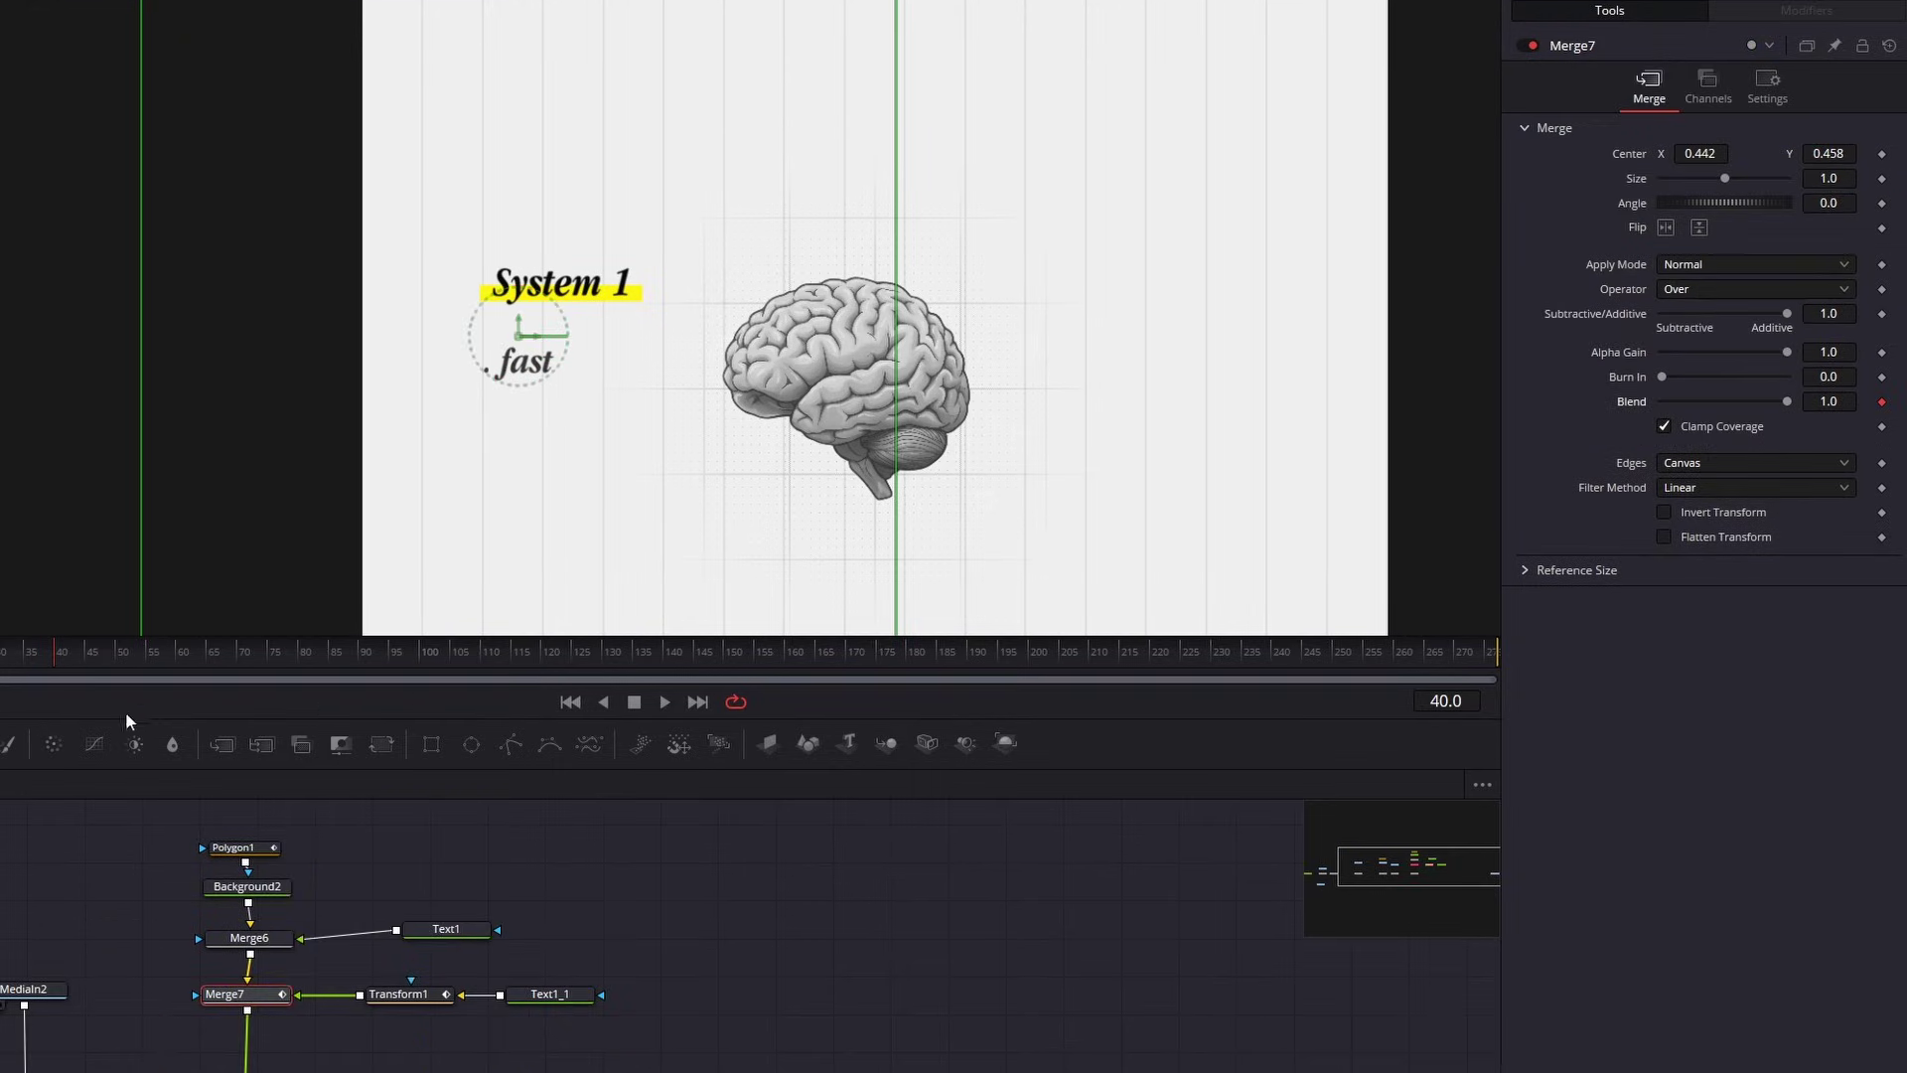
Keyframe Merge7's Blend from 0 at frame 40 to 1.0 at frame 55 and play the fade-in
left_click(149, 774)
left_click_drag(149, 658, 147, 662)
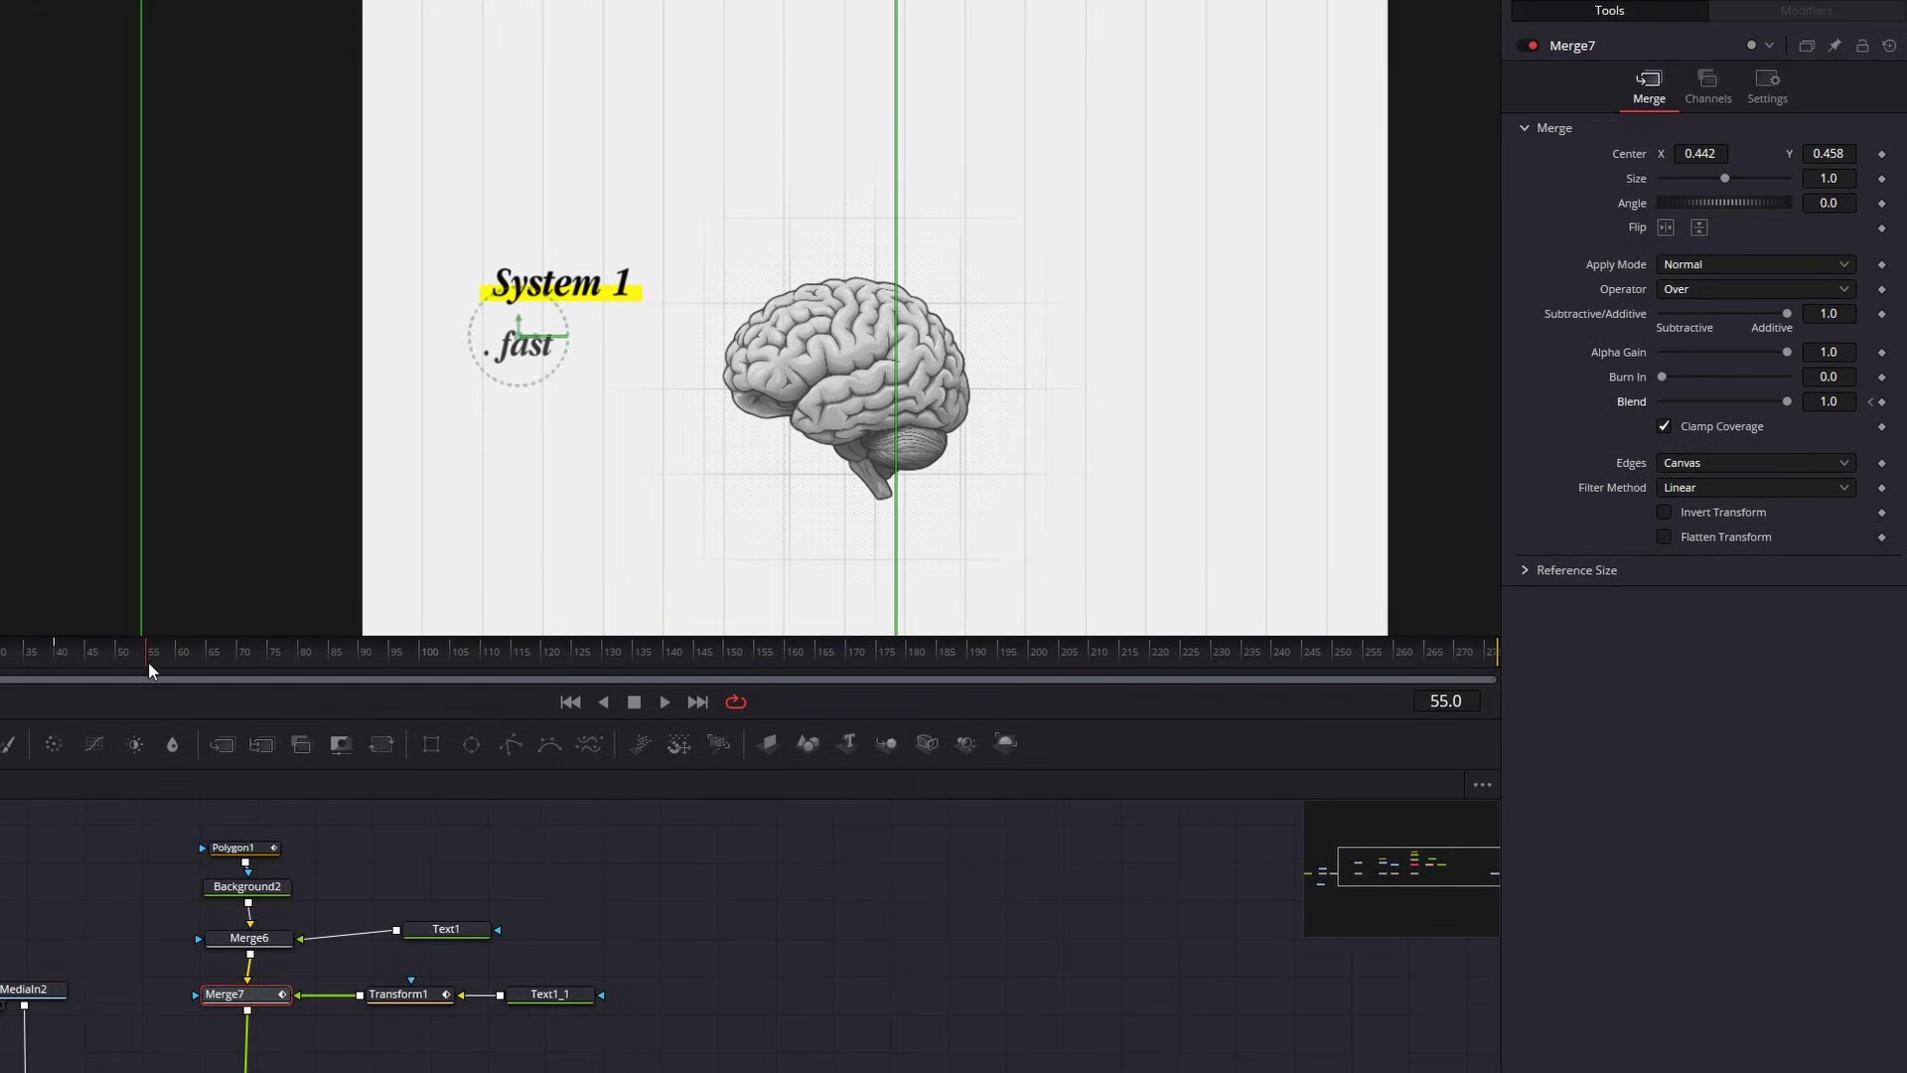
left_click(1871, 402)
left_click_drag(1760, 398, 1214, 448)
left_click(664, 710)
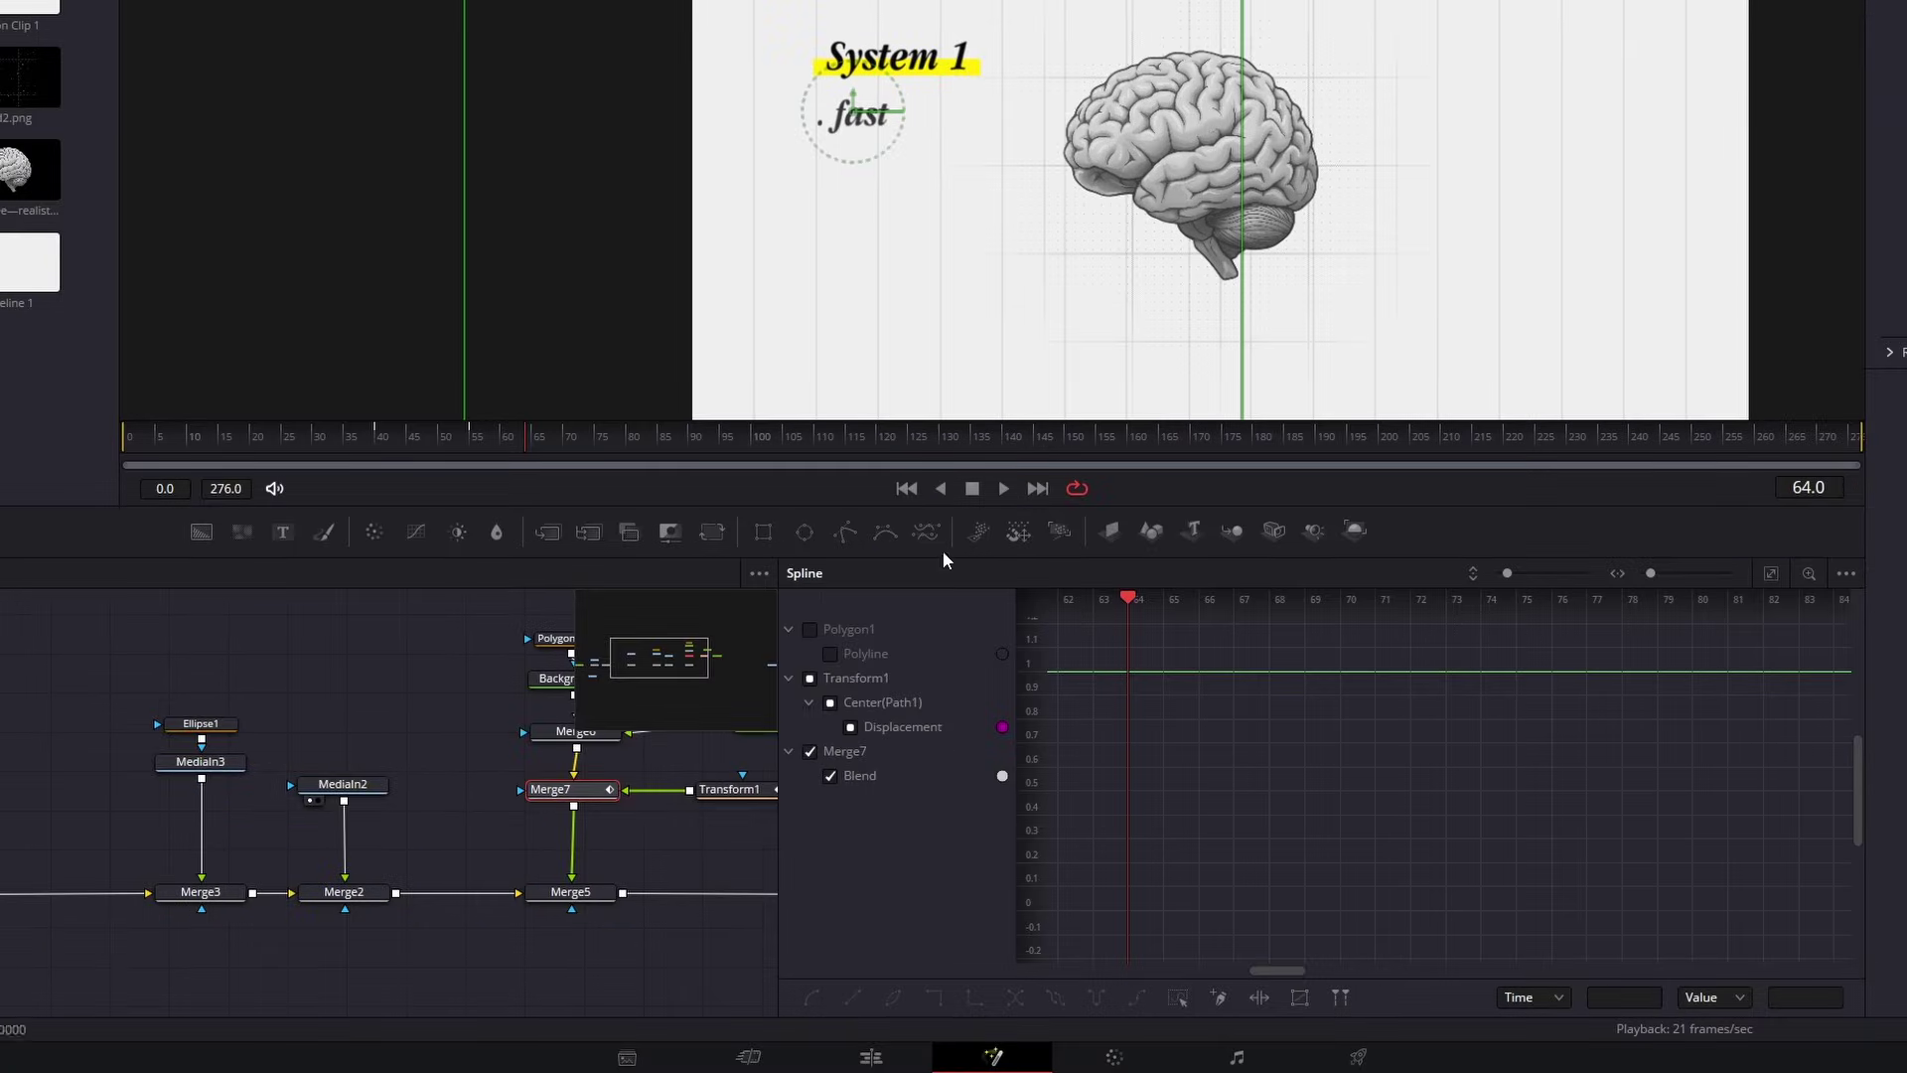
Show the Transform1 and Merge7 curves together in the spline editor and smooth all their keyframes
left_click(812, 680)
left_click(1769, 573)
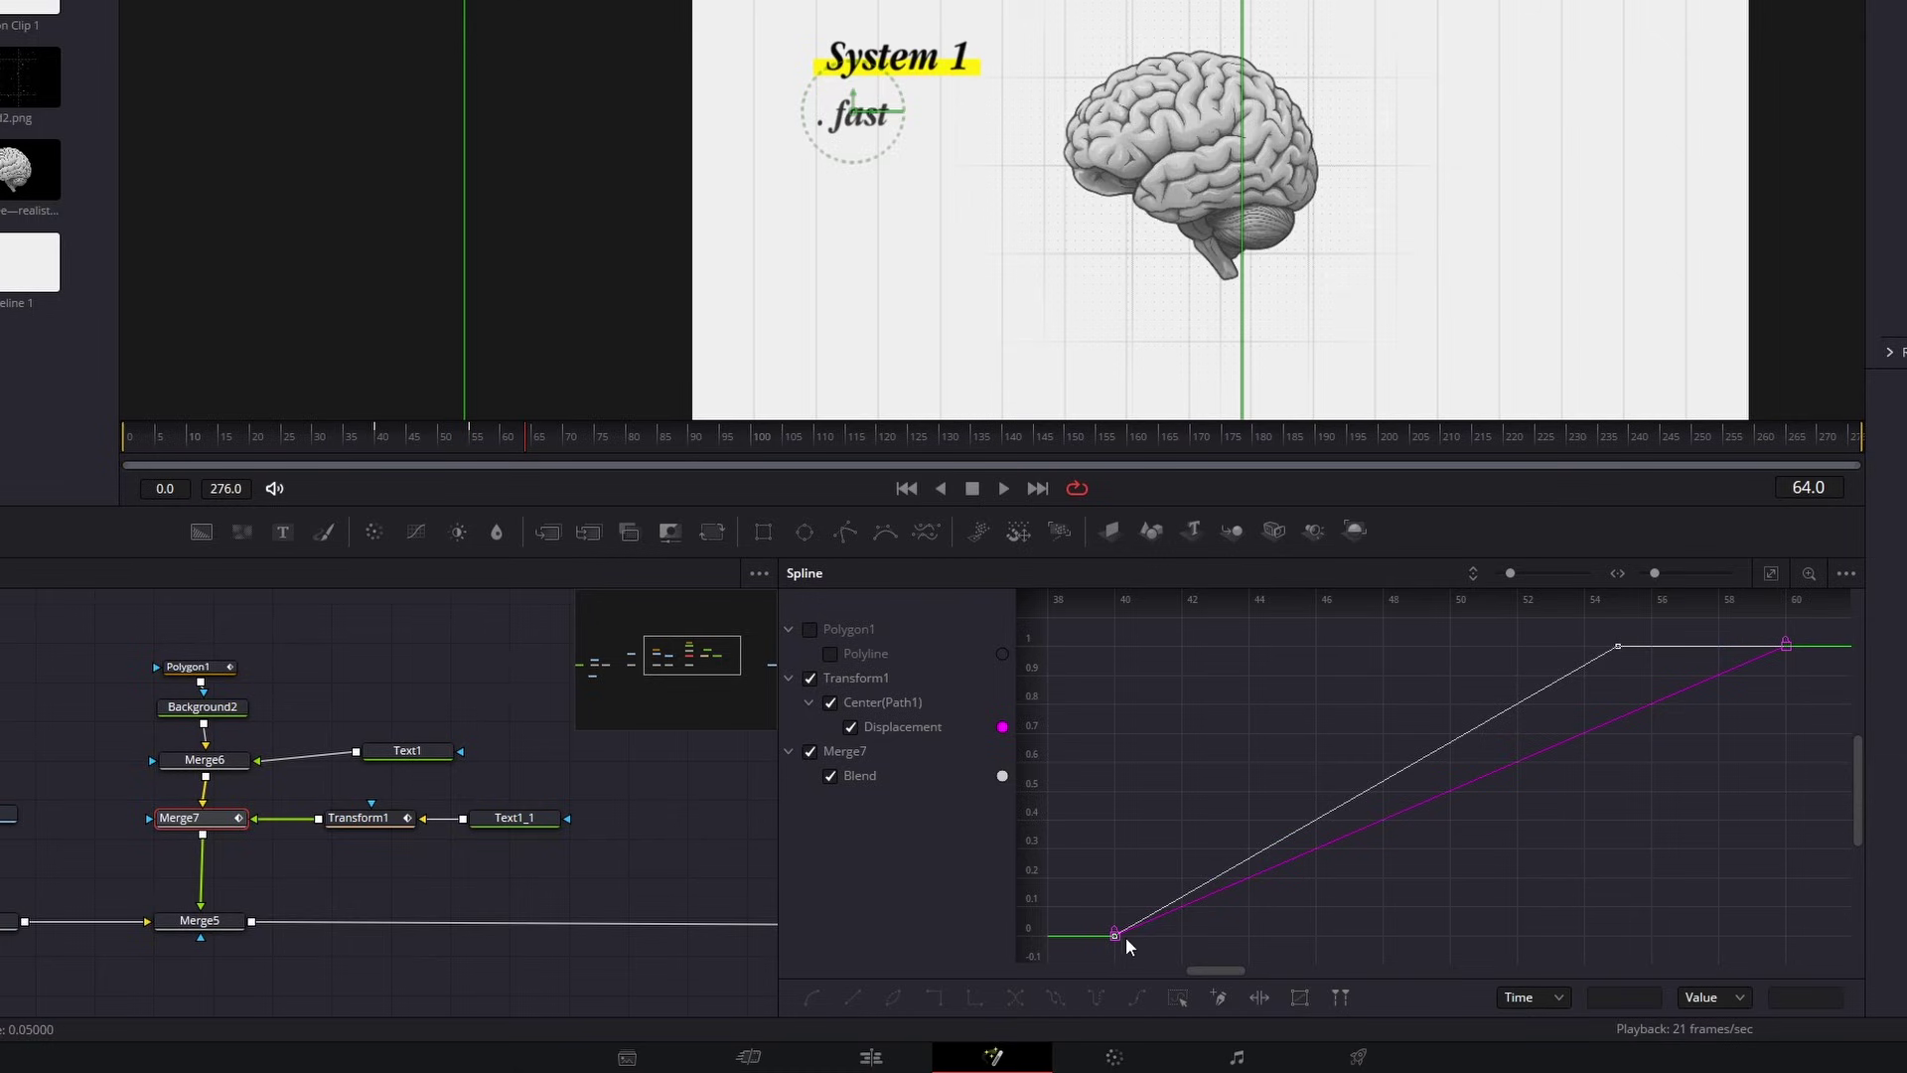
left_click_drag(1100, 955, 1829, 592)
key("s")
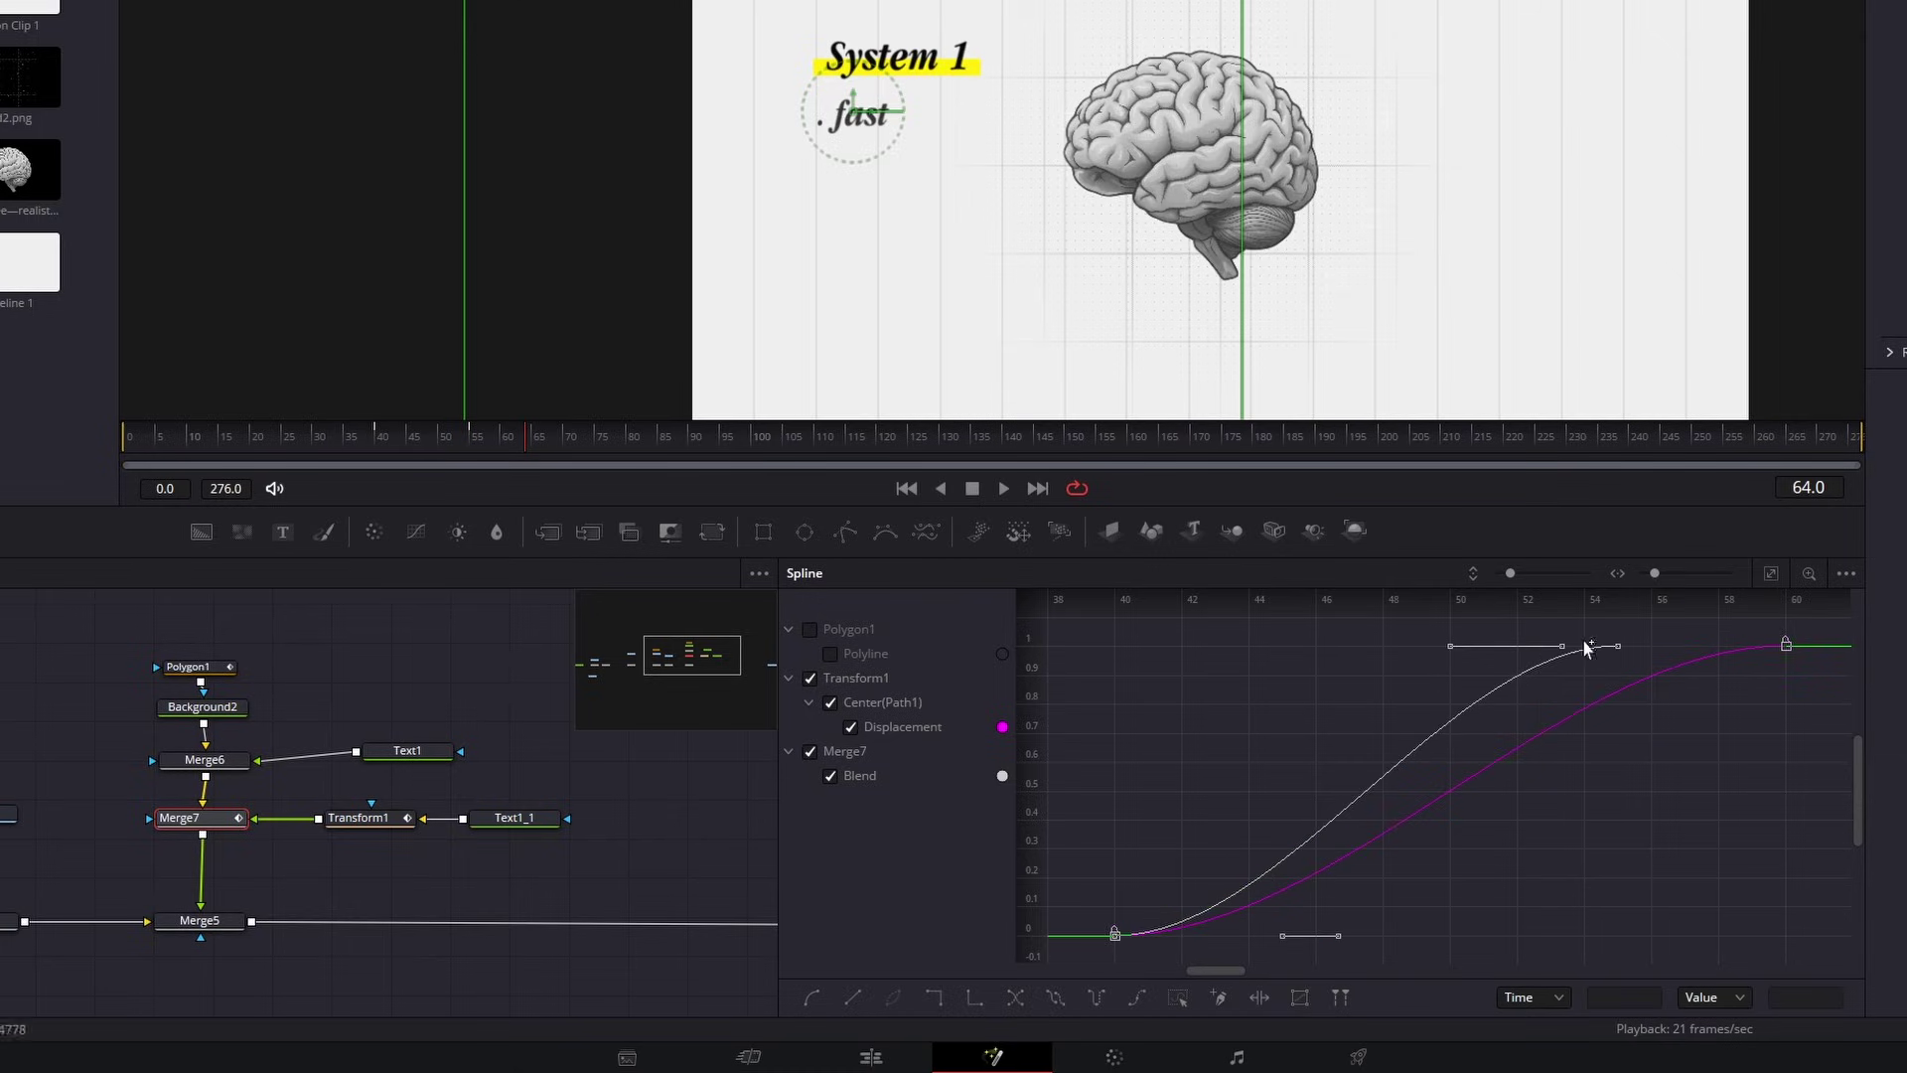
Set the selected keyframes' Ease In to about 68 and Ease Out to about 21, and play the animation
key("t")
left_click_drag(1627, 602, 1663, 601)
left_click_drag(1811, 606, 1799, 605)
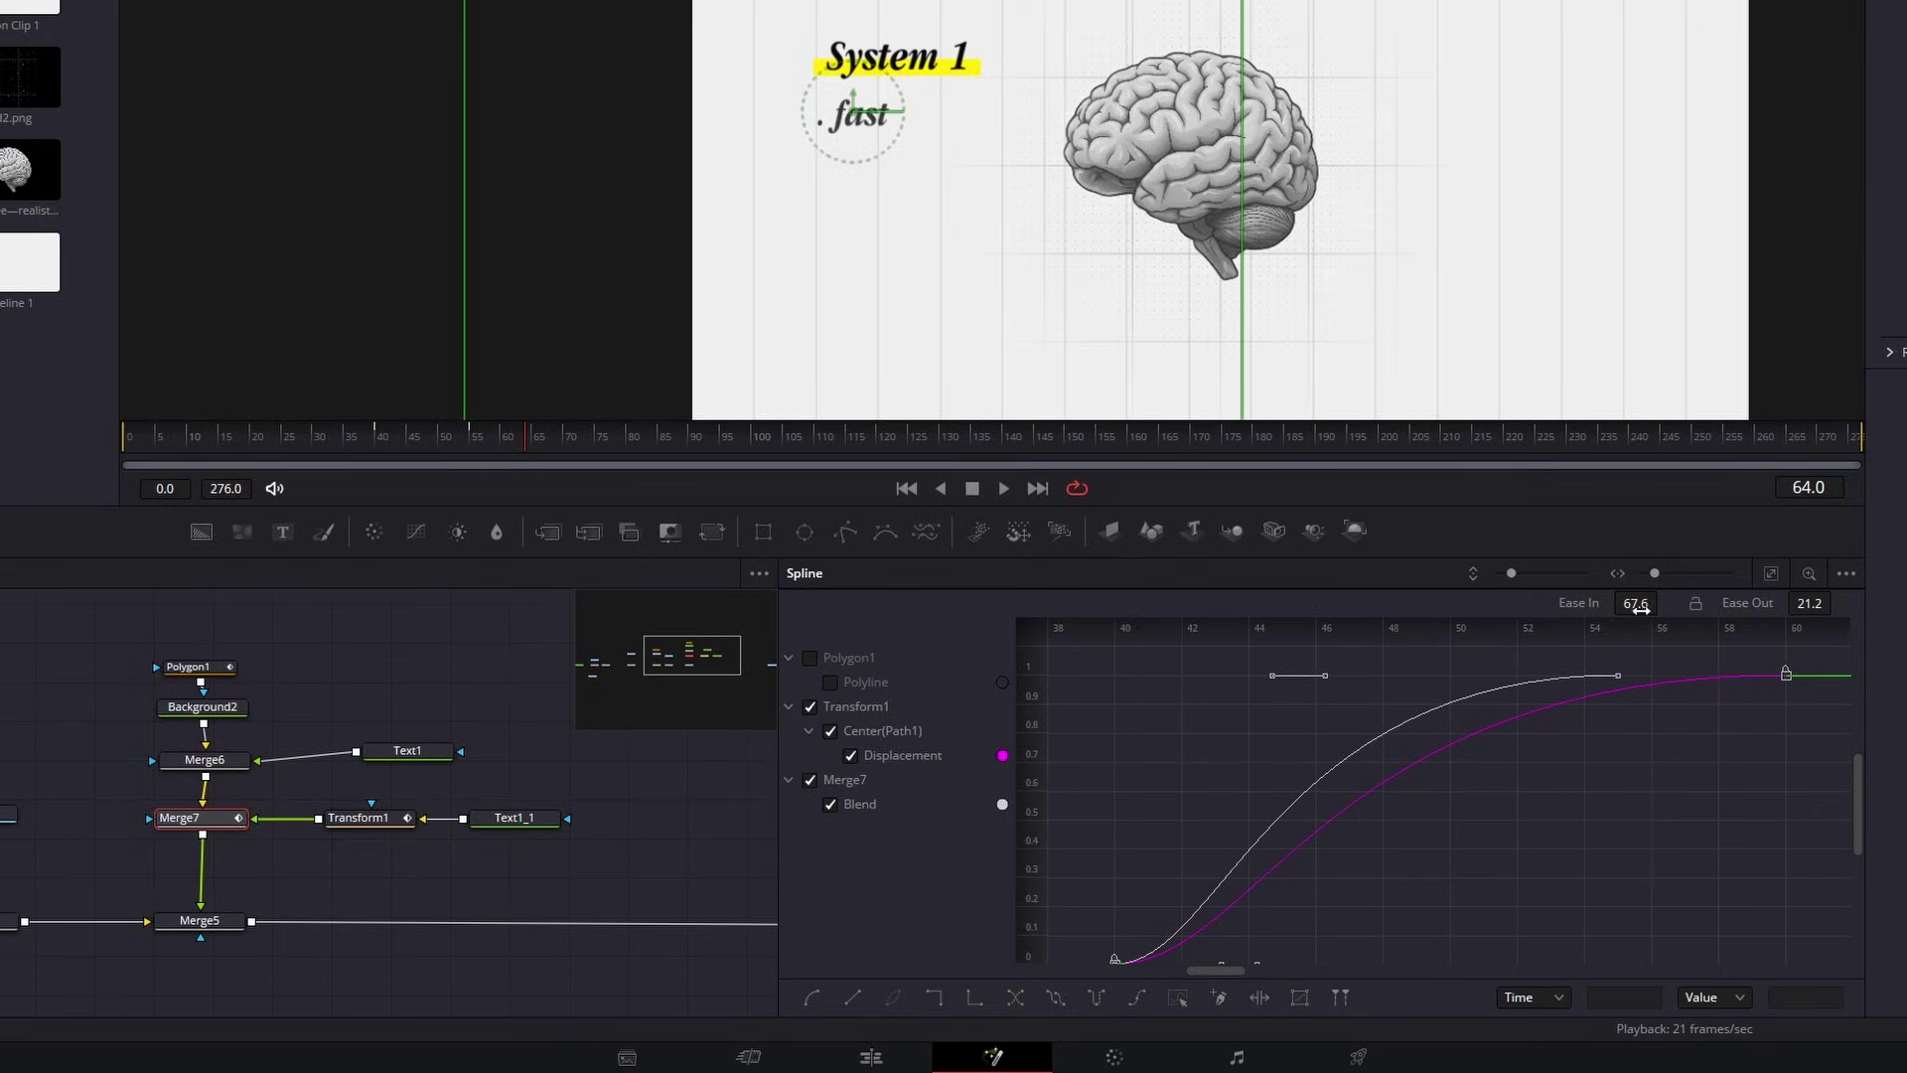
left_click_drag(1635, 604, 1640, 604)
left_click(343, 440)
left_click(1001, 488)
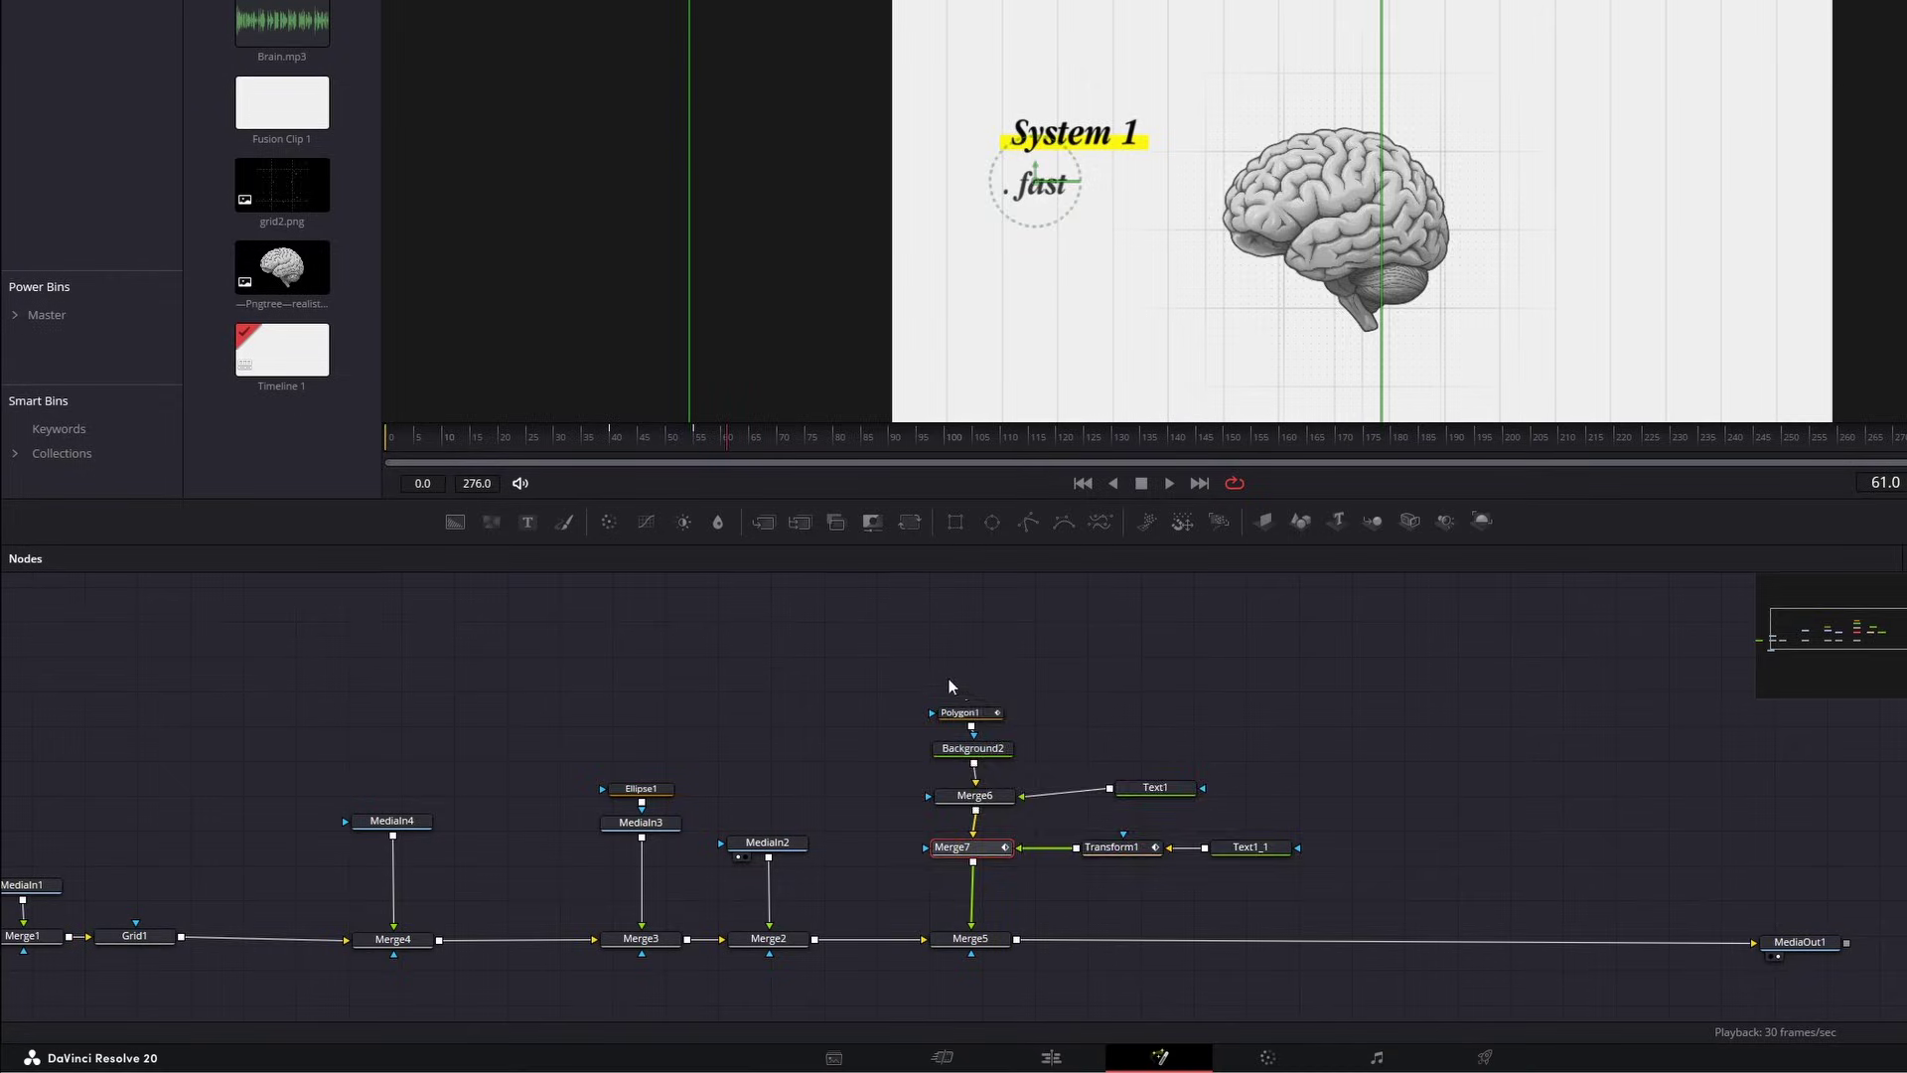
Move the text nodes up, duplicate Merge7, Transform1 and Text1_1, and insert the copied branch between Merge7 and Merge5
left_click_drag(949, 680, 1220, 859)
left_click_drag(988, 849, 996, 750)
left_click_drag(1312, 780, 979, 740)
key("ctrl+c")
left_click(1139, 791)
key("ctrl+v")
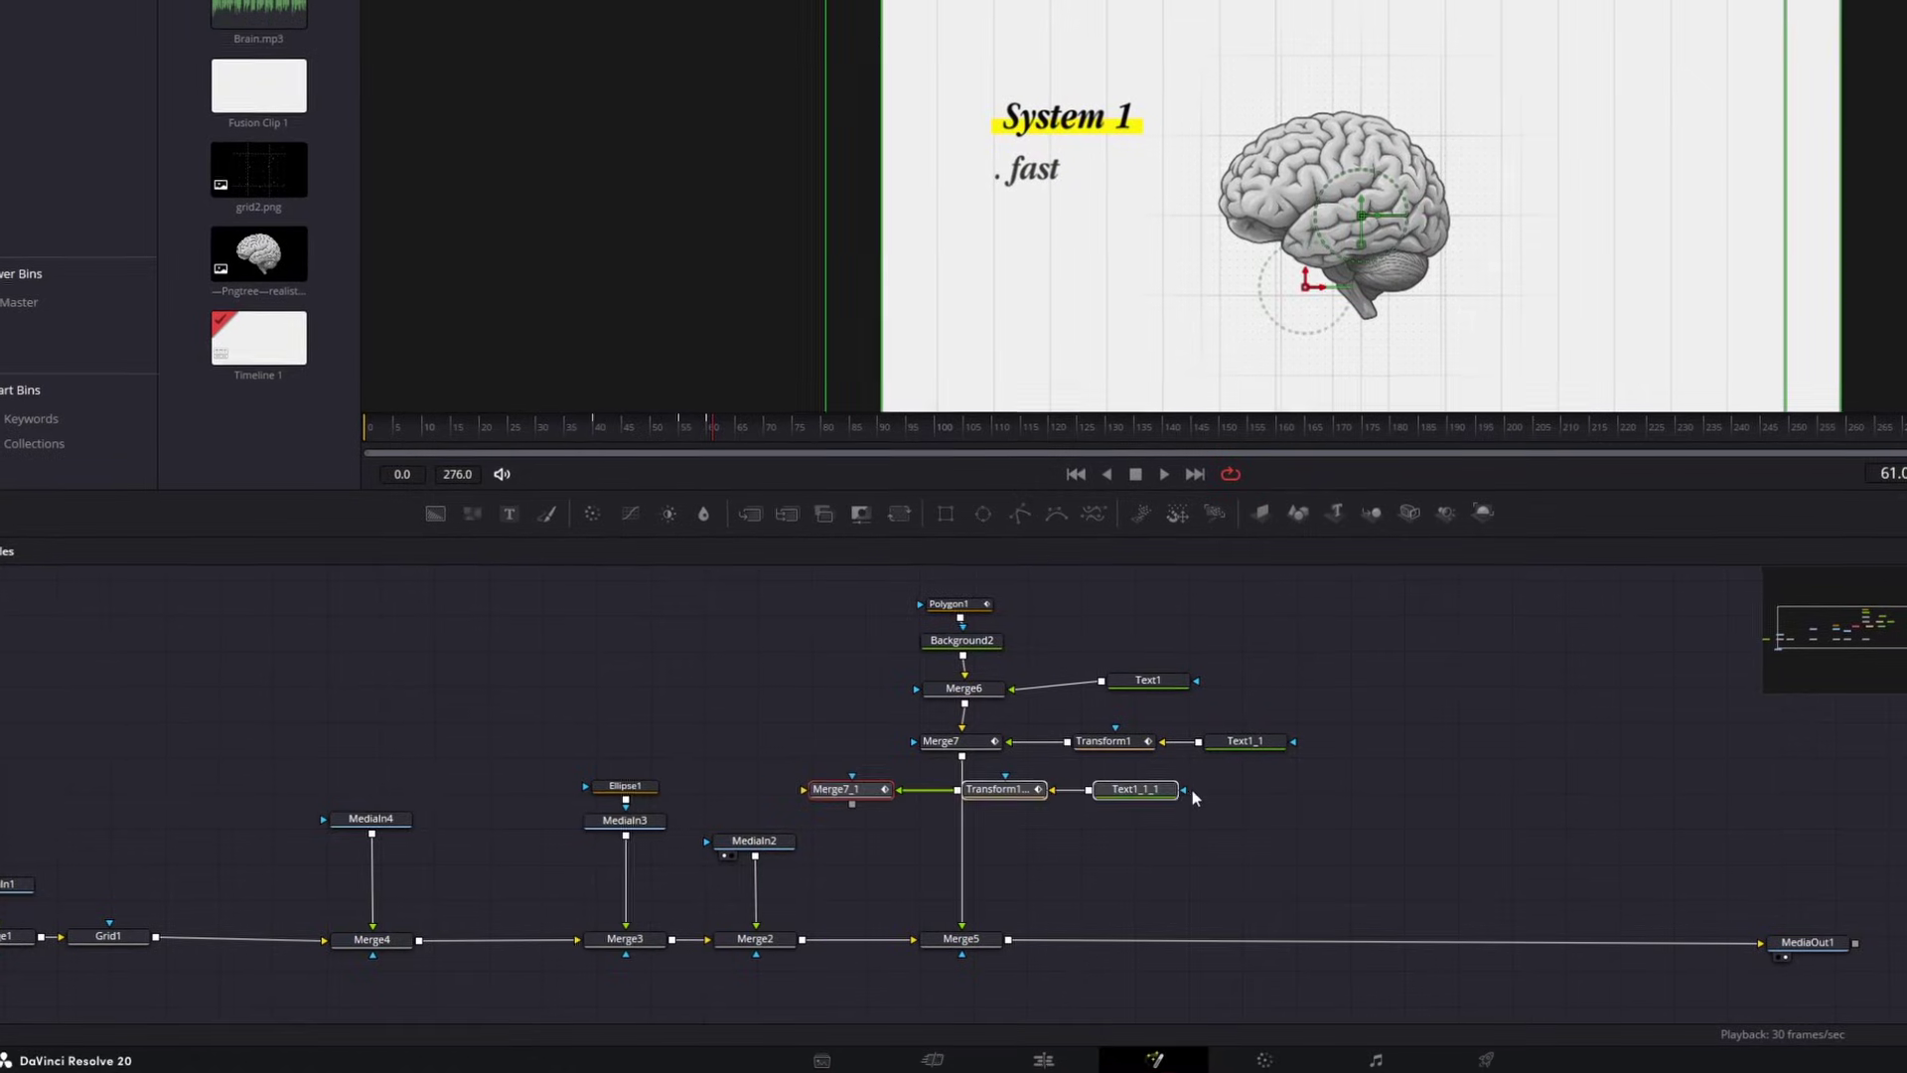
mouse_move(852, 789)
left_mouse_down()
mouse_move(1125, 815)
mouse_move(860, 773)
left_mouse_up()
key("shift")
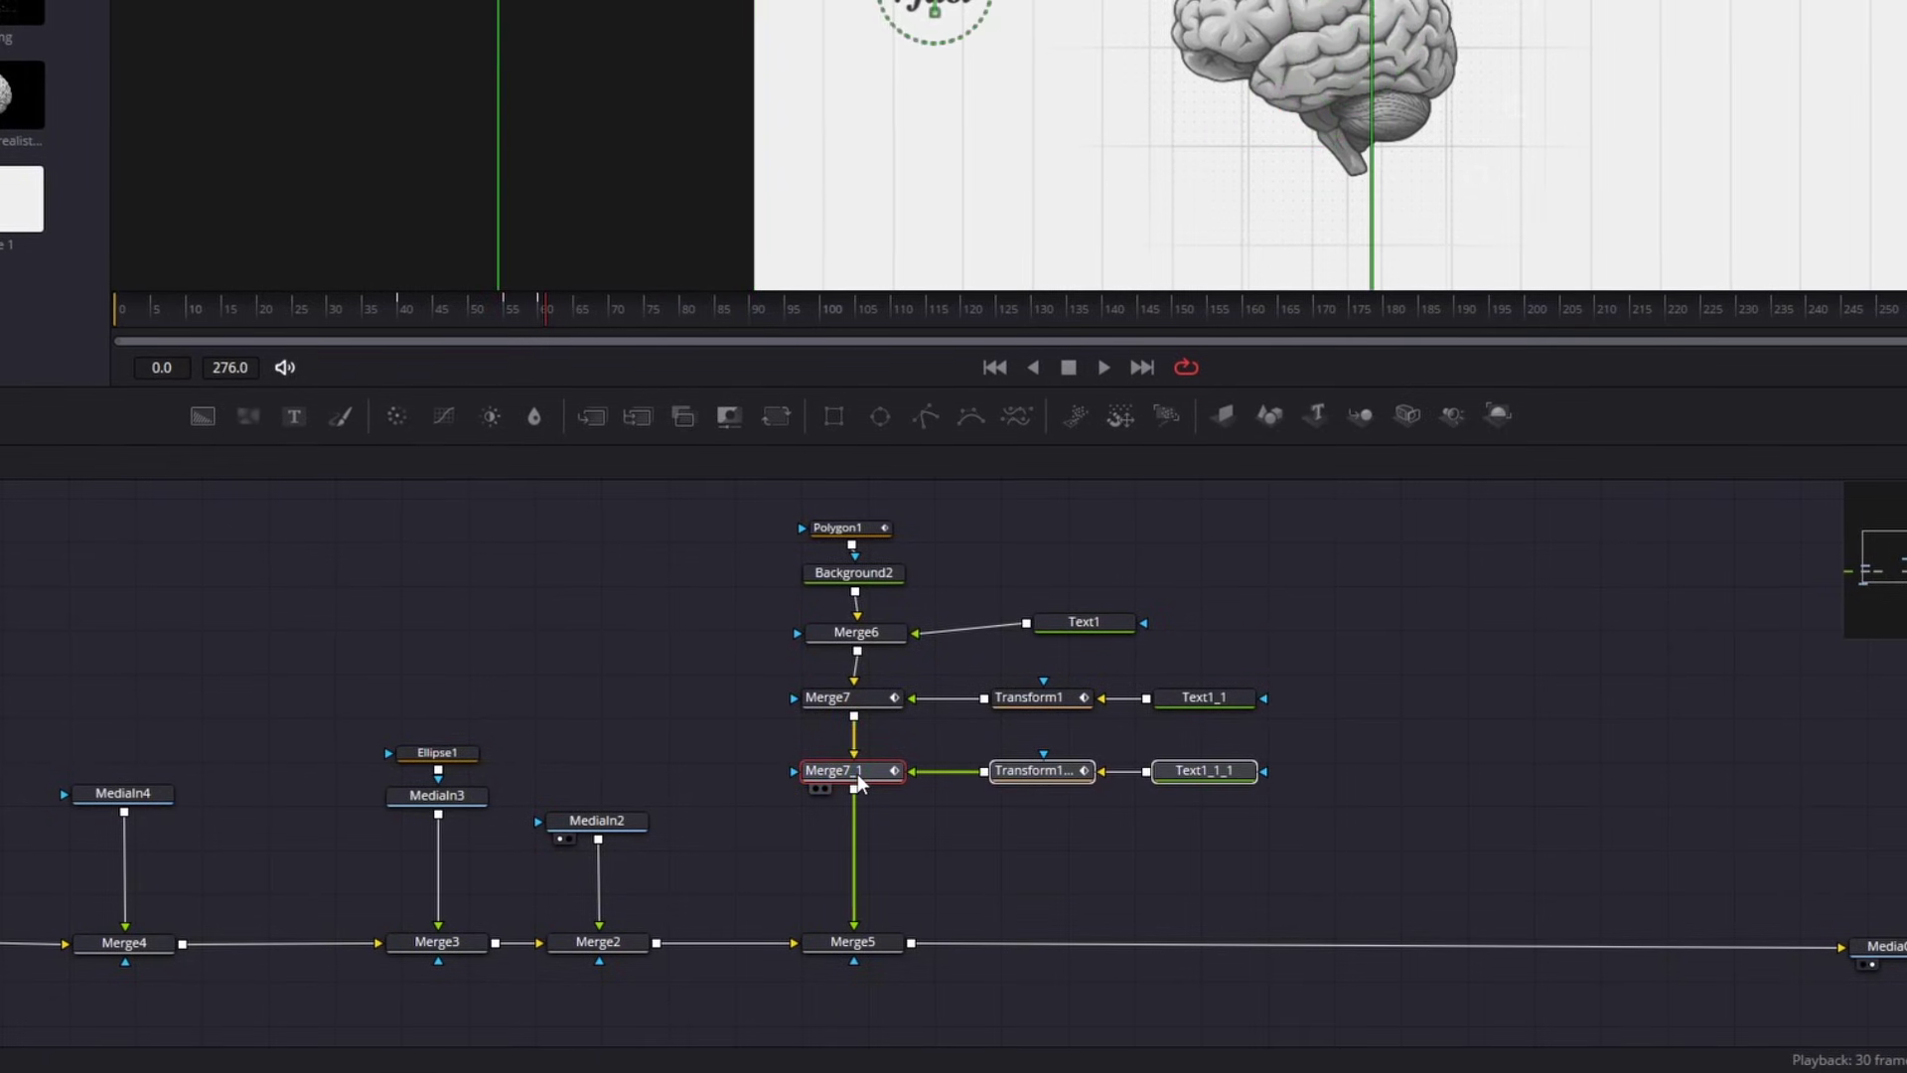
Change the copied text to ". automatic" and shift its merge's Center X to line up with ". fast"
left_click(1204, 771)
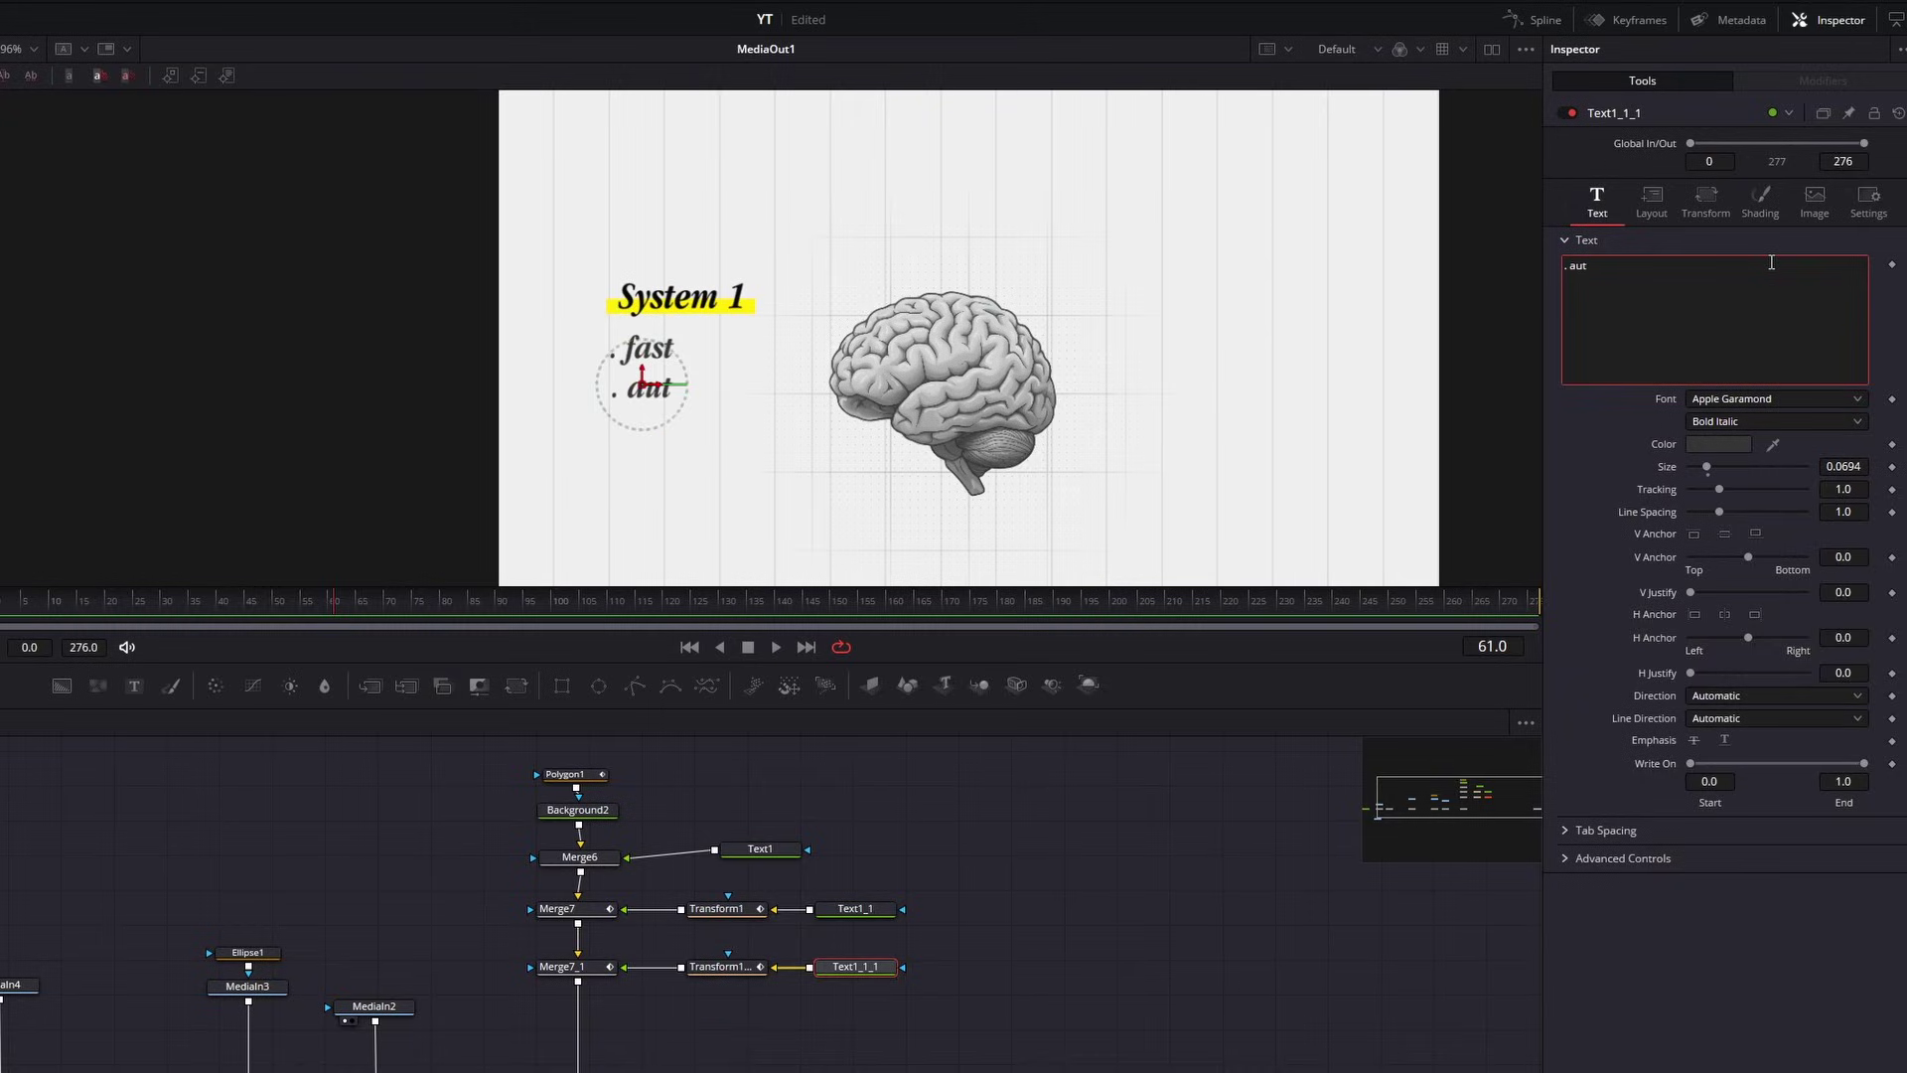
type("omatic")
left_click(577, 967)
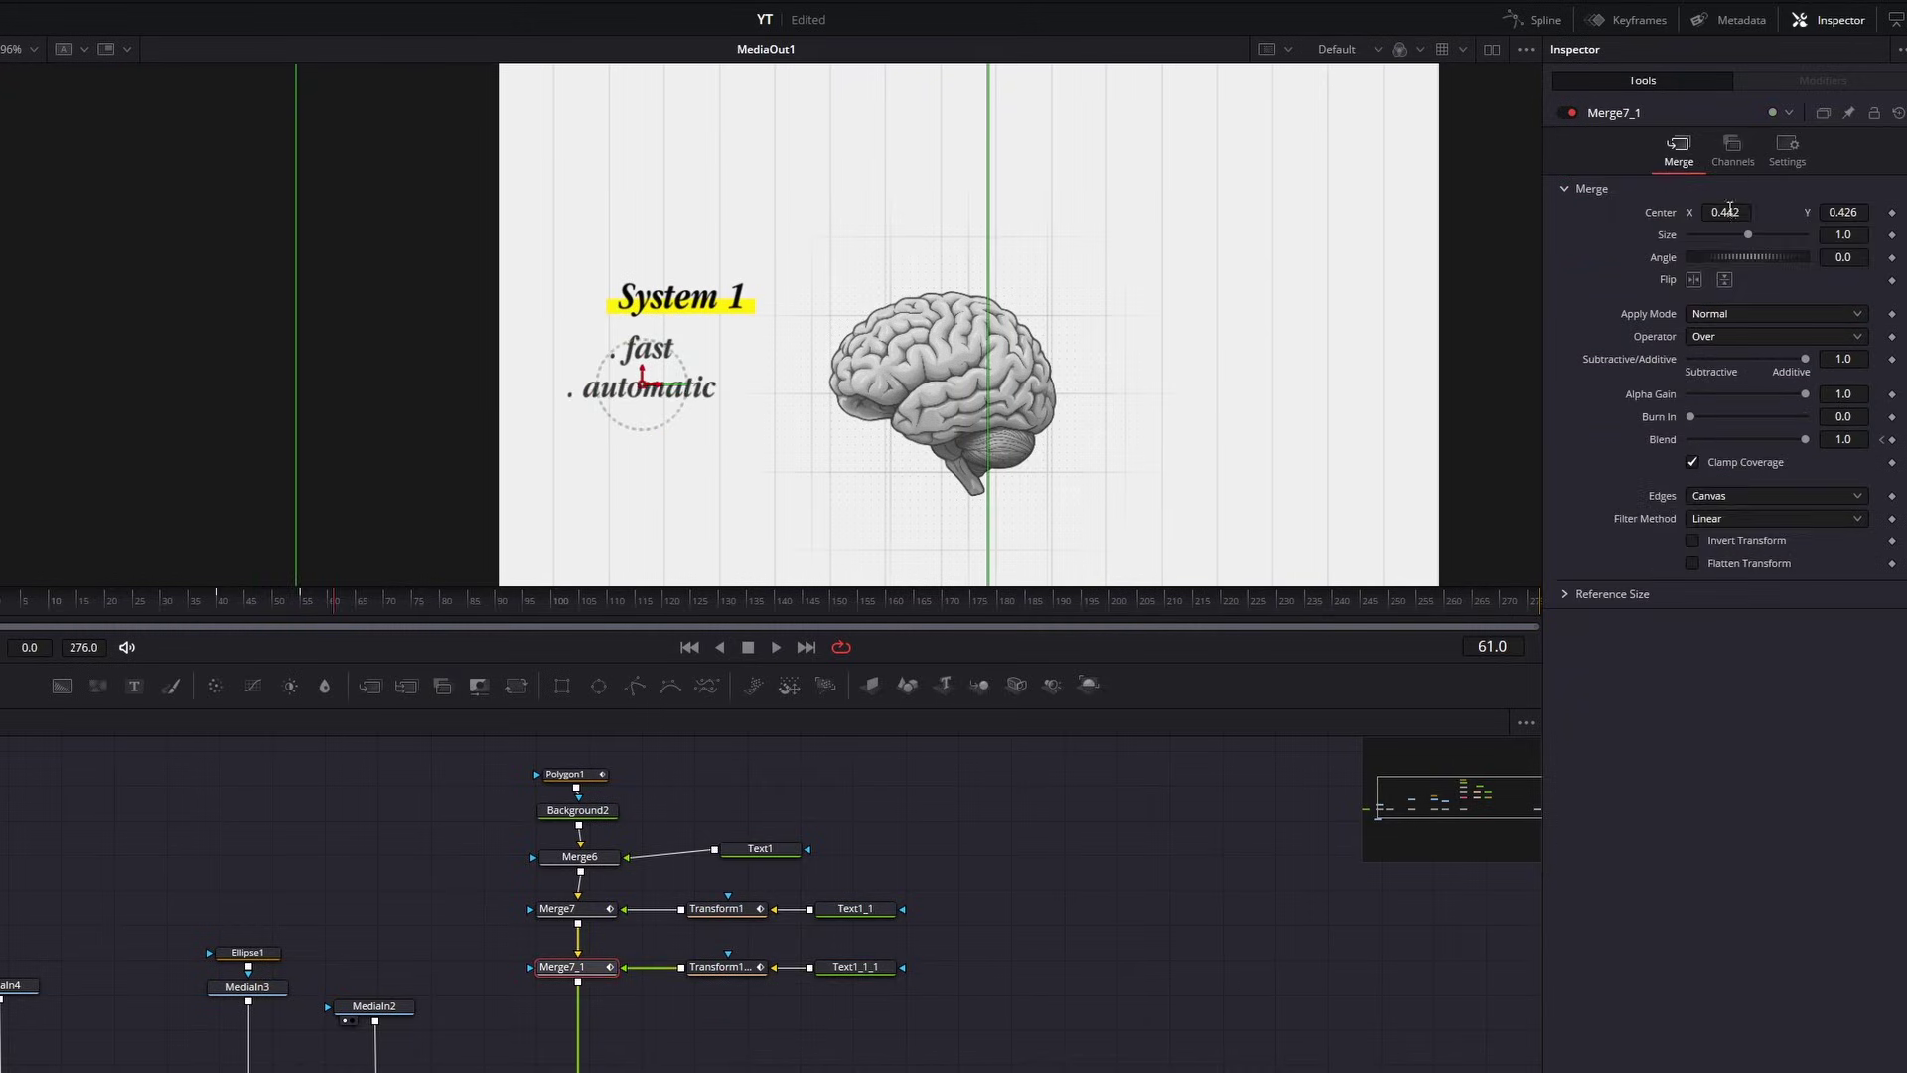
left_click_drag(1728, 213, 1765, 213)
Paste another copy of the text branch after Merge7_1 and change its text to ". unconscious"
left_click_drag(871, 999, 833, 983)
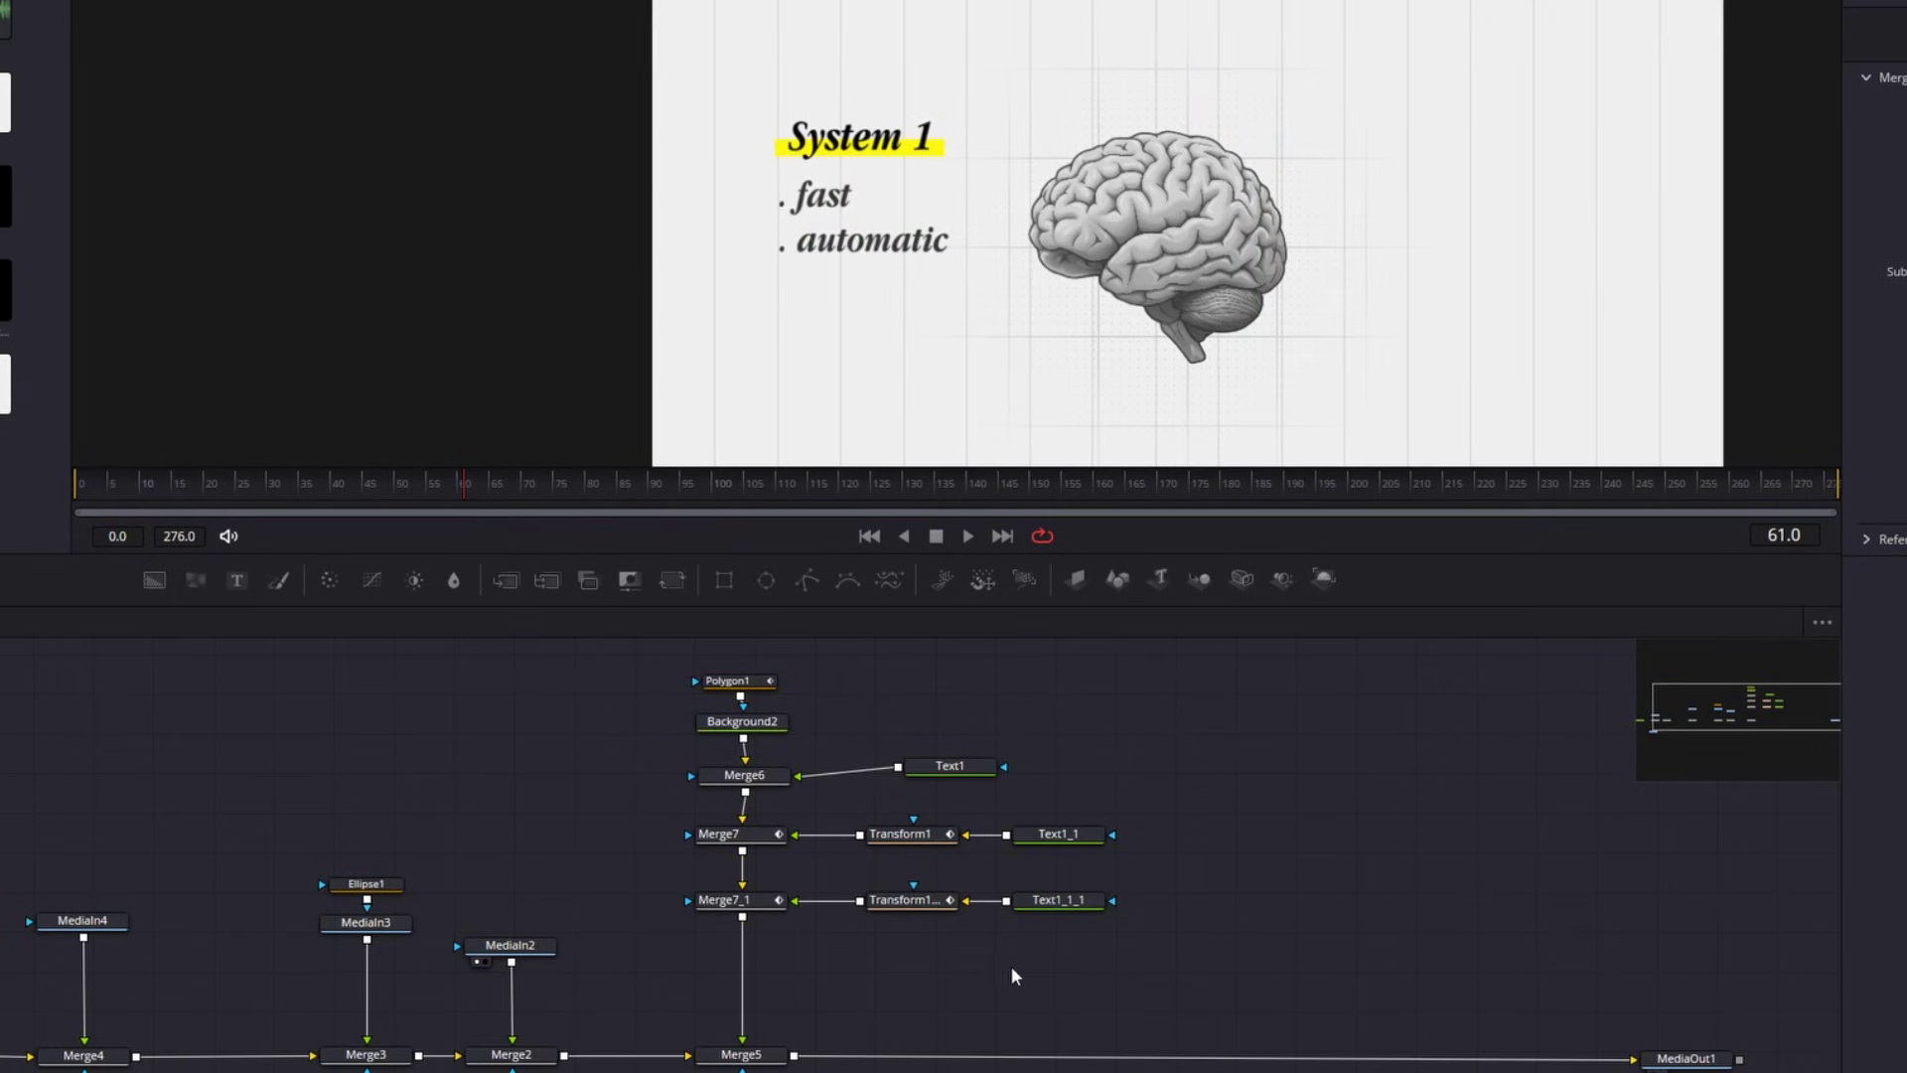
key("ctrl+v")
left_click_drag(705, 973, 747, 972)
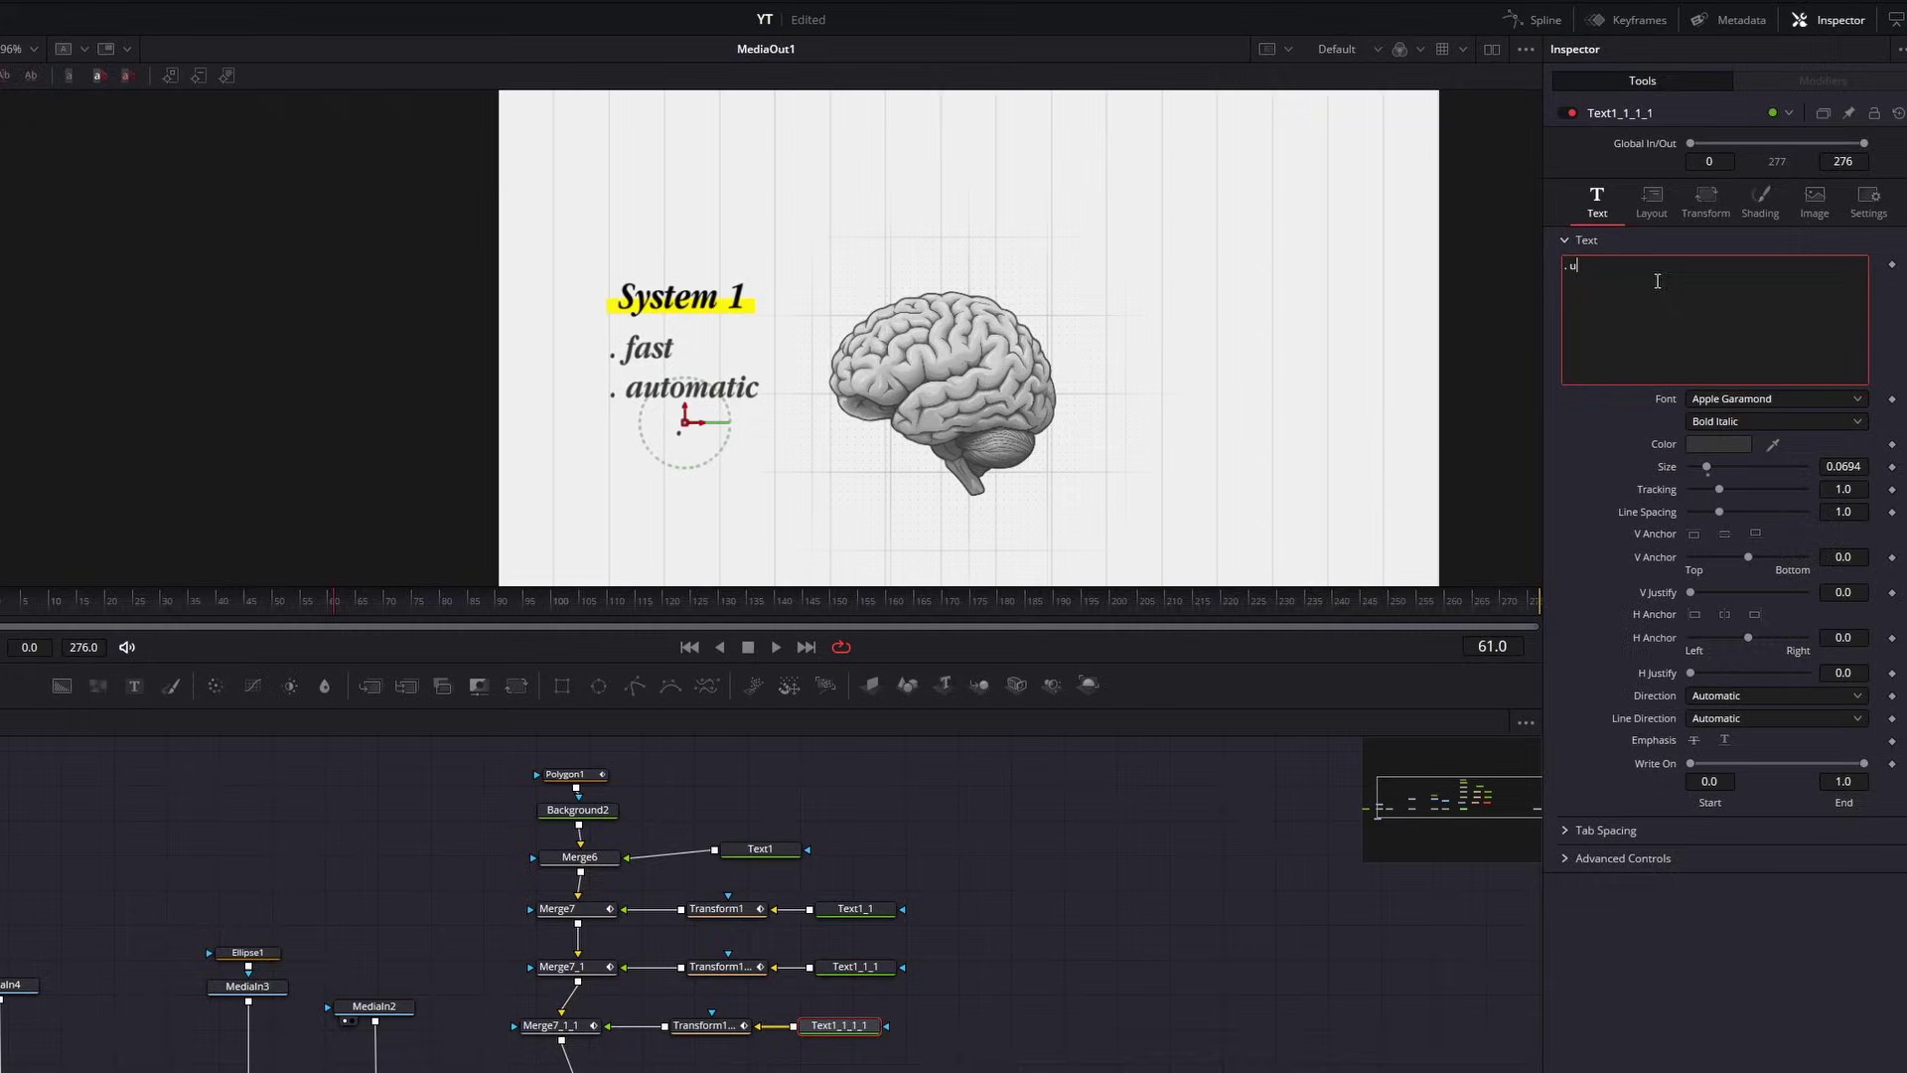
type("unconscious")
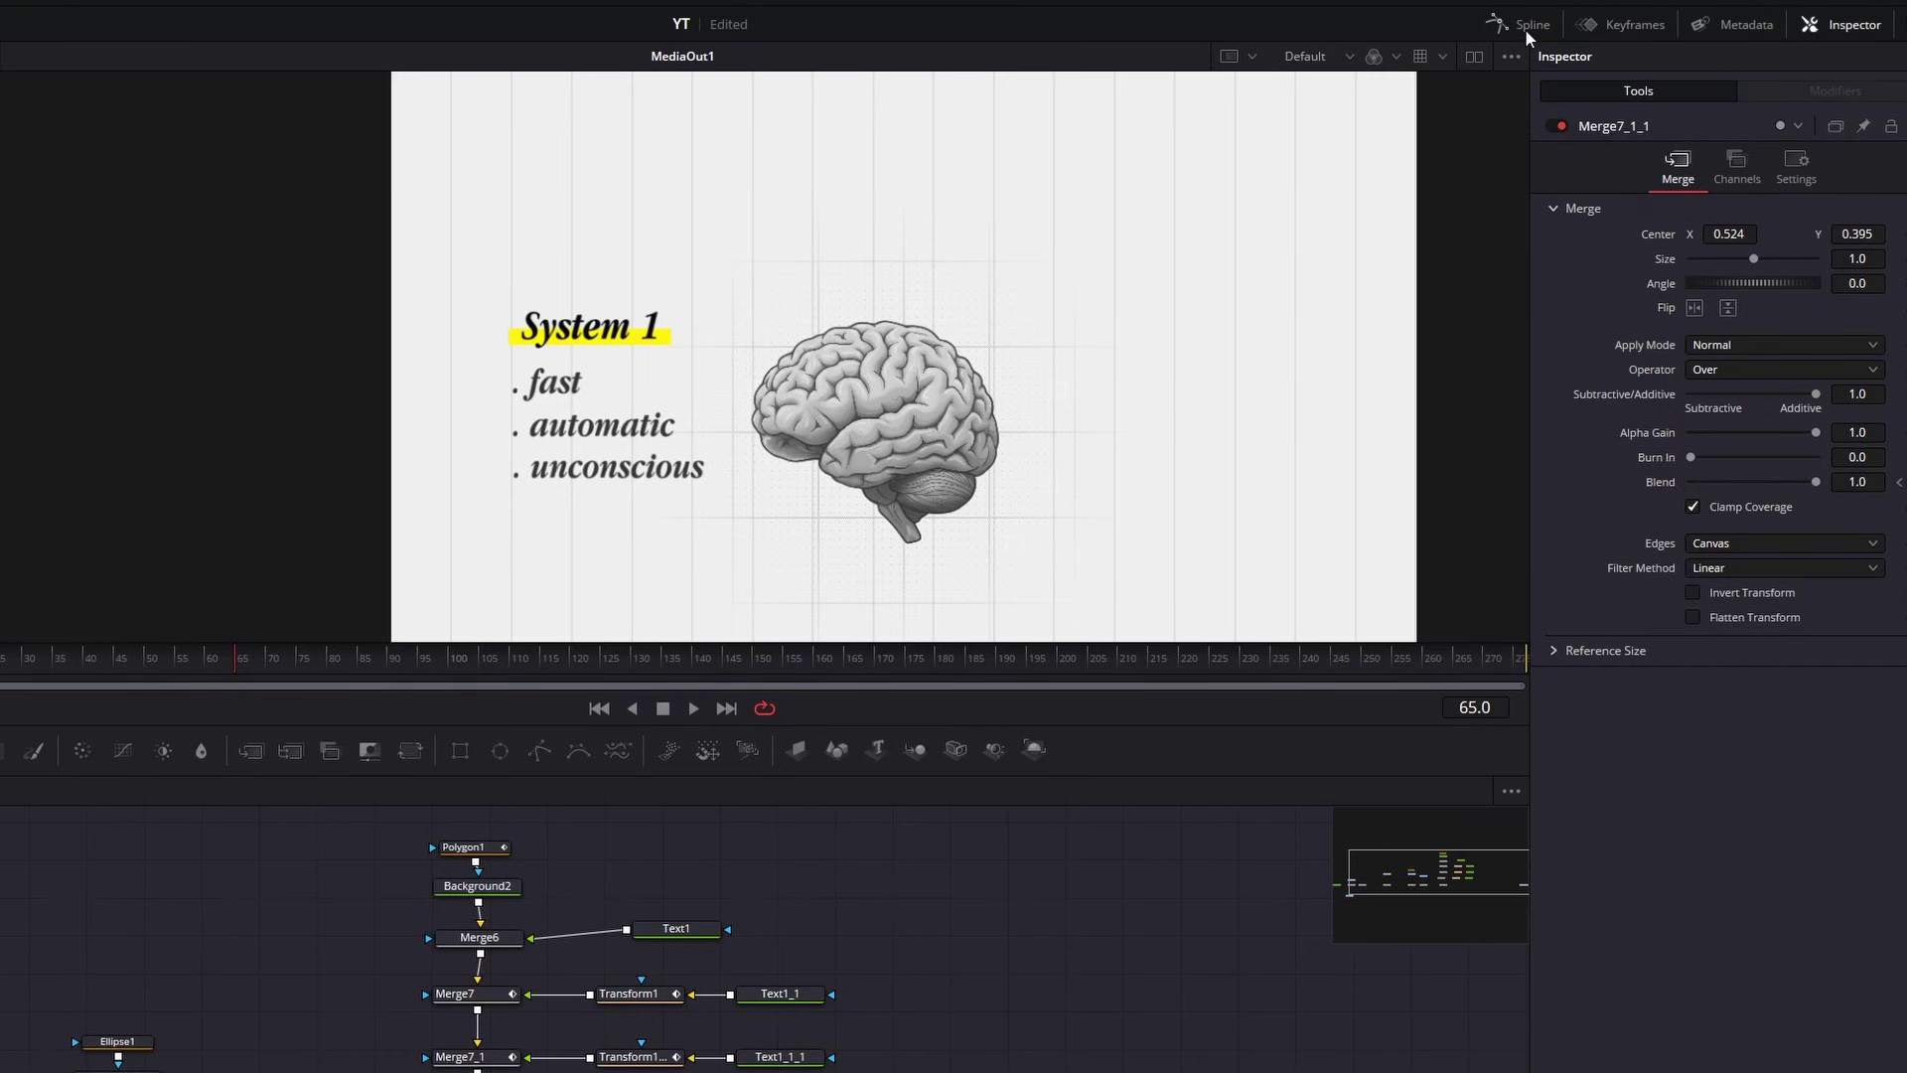
Shift the Transform1_1 and Merge7_1 keyframes of ". automatic" in the spline editor to start at frame 65, and play the animation
left_click(1524, 26)
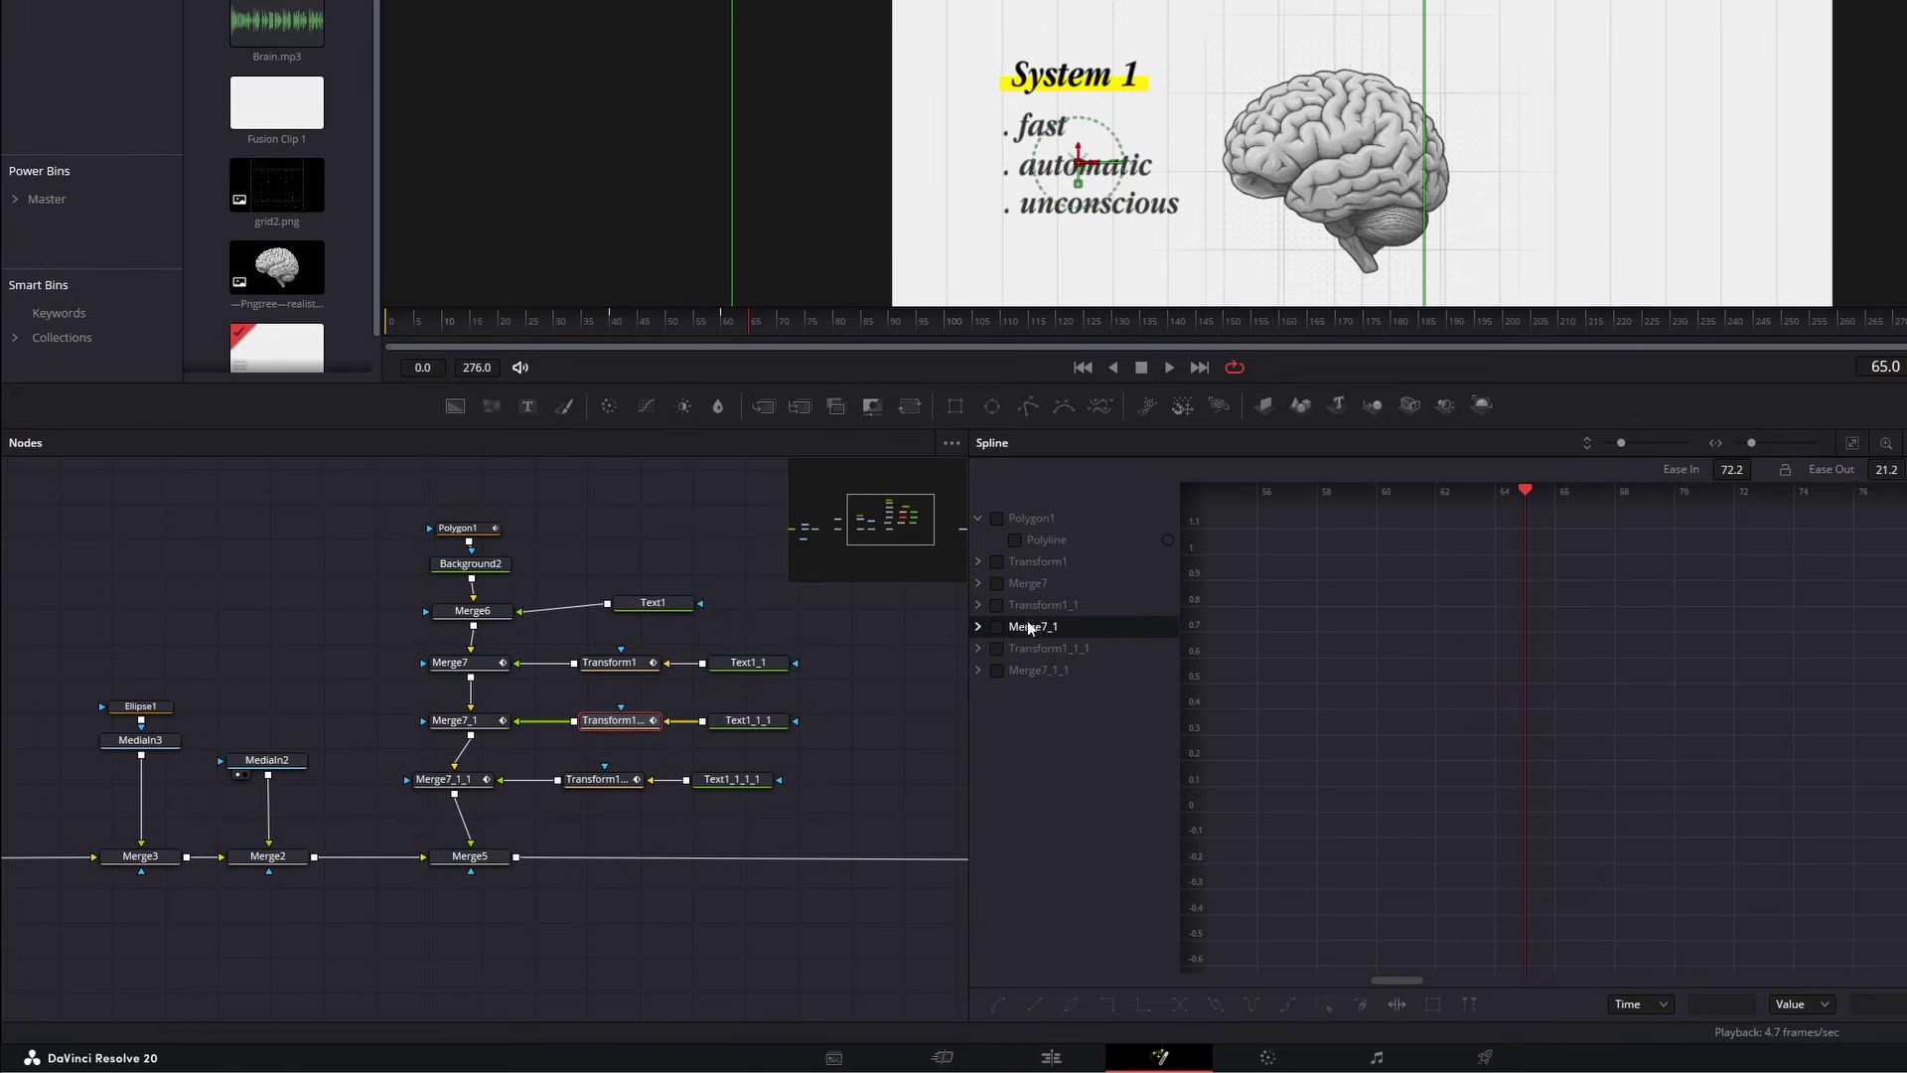
left_click(997, 605)
left_click(998, 626)
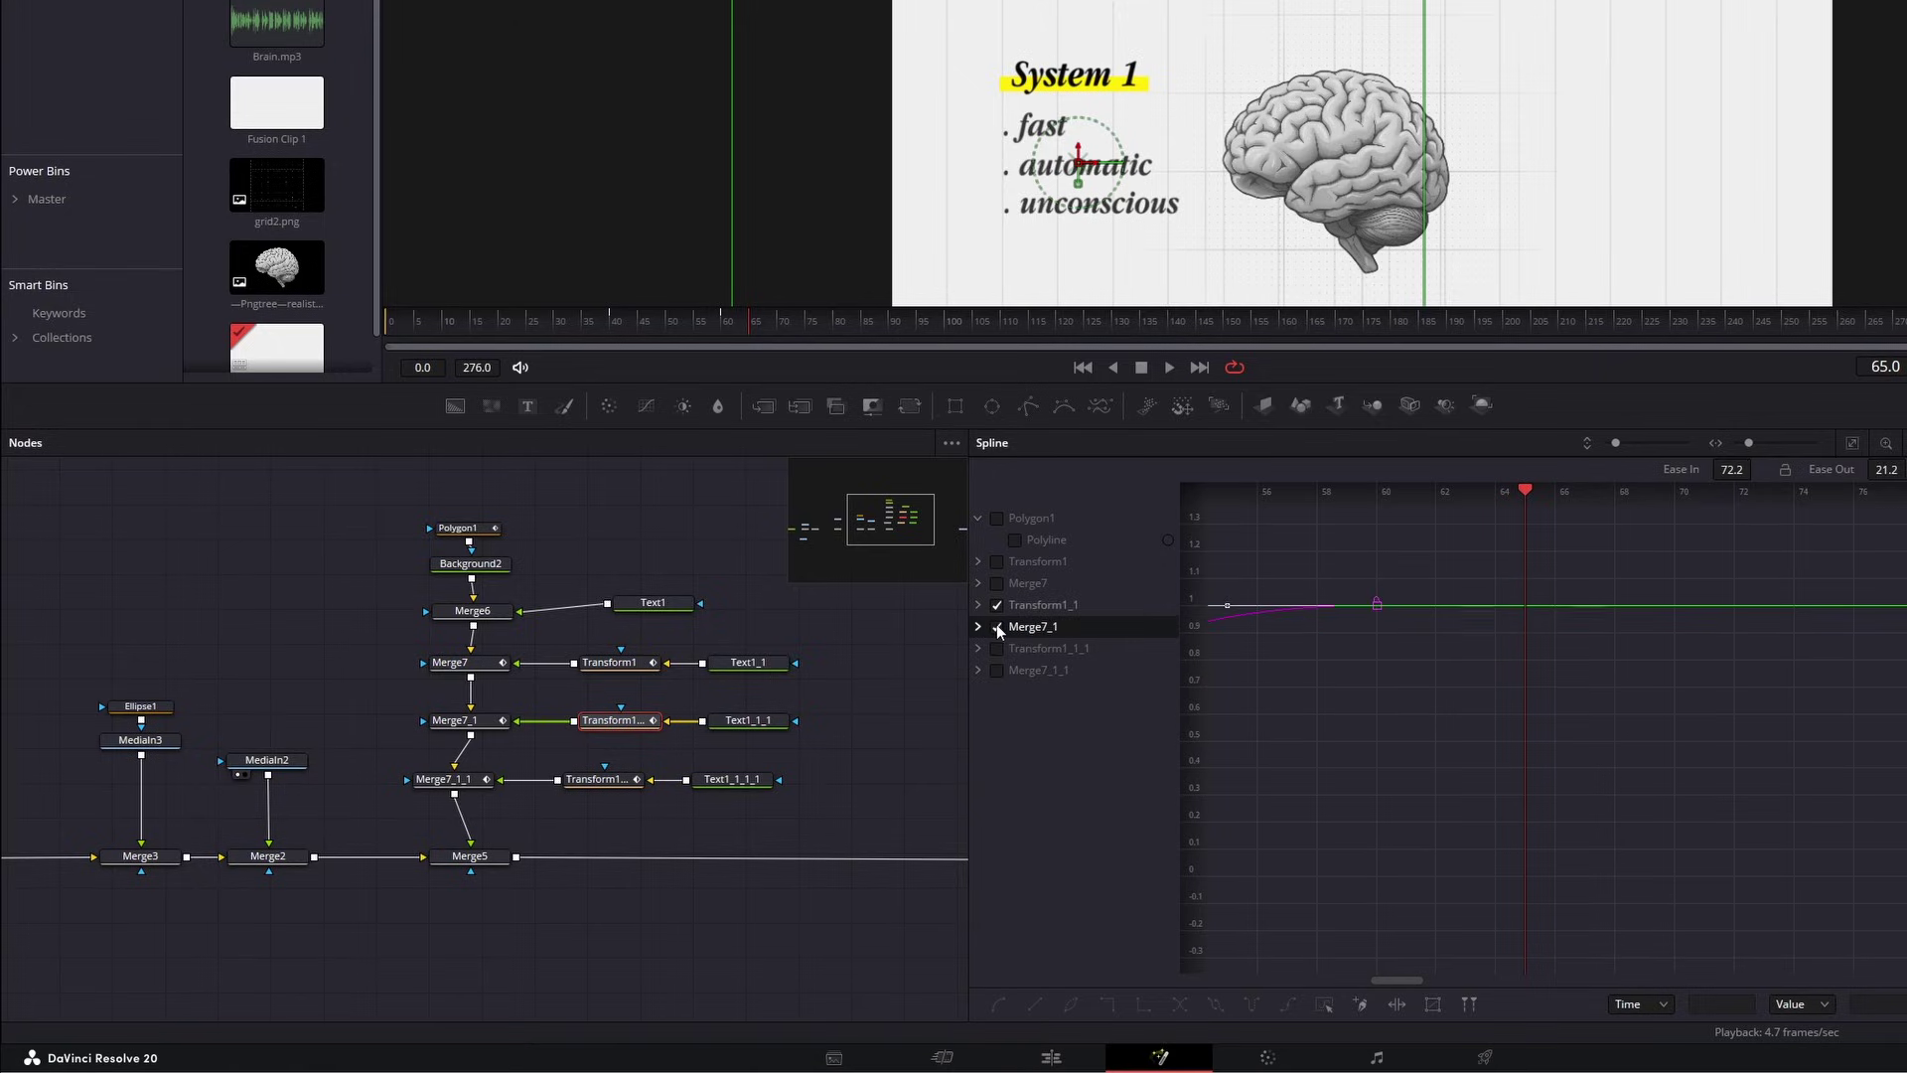
key("ctrl+f")
mouse_move(1514, 780)
left_mouse_down()
mouse_move(1259, 887)
mouse_move(1434, 878)
mouse_move(1281, 866)
mouse_move(1593, 658)
left_mouse_up()
left_click_drag(1284, 863, 1417, 866)
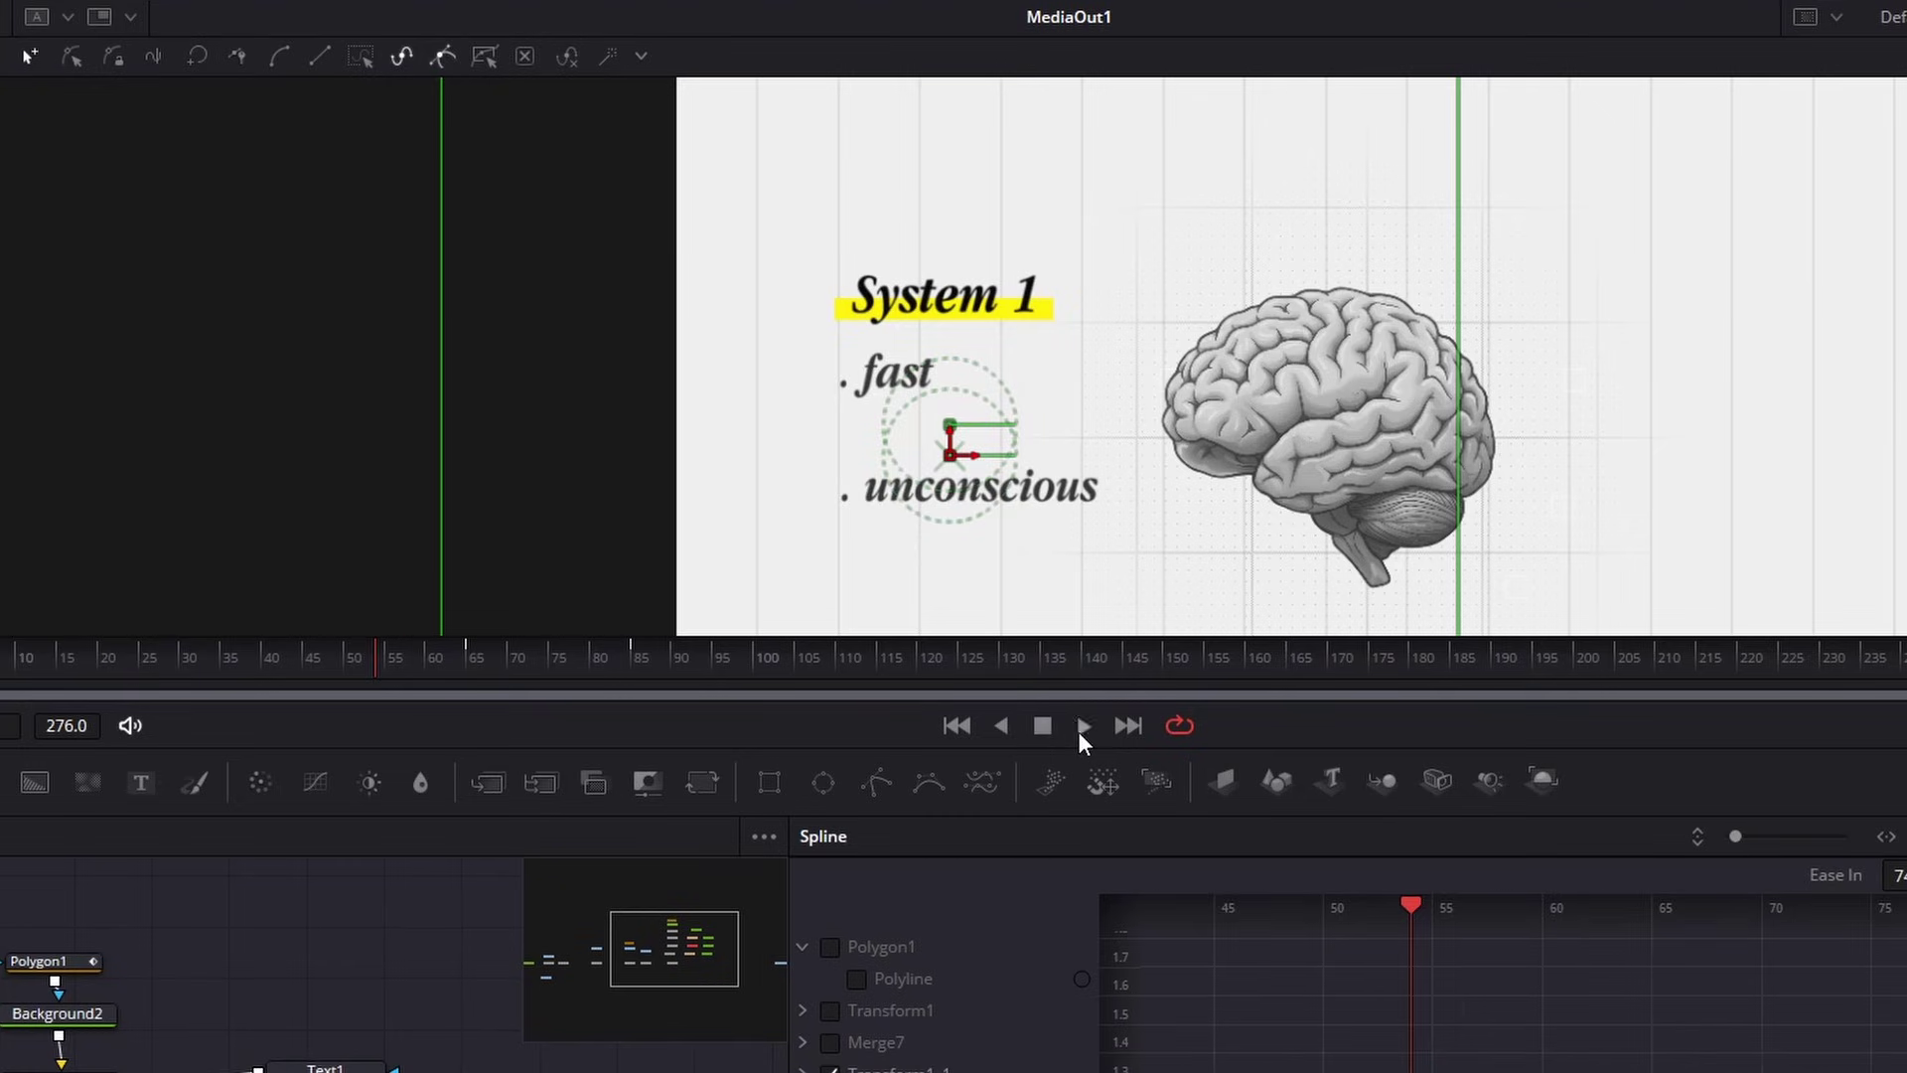
left_click(1080, 731)
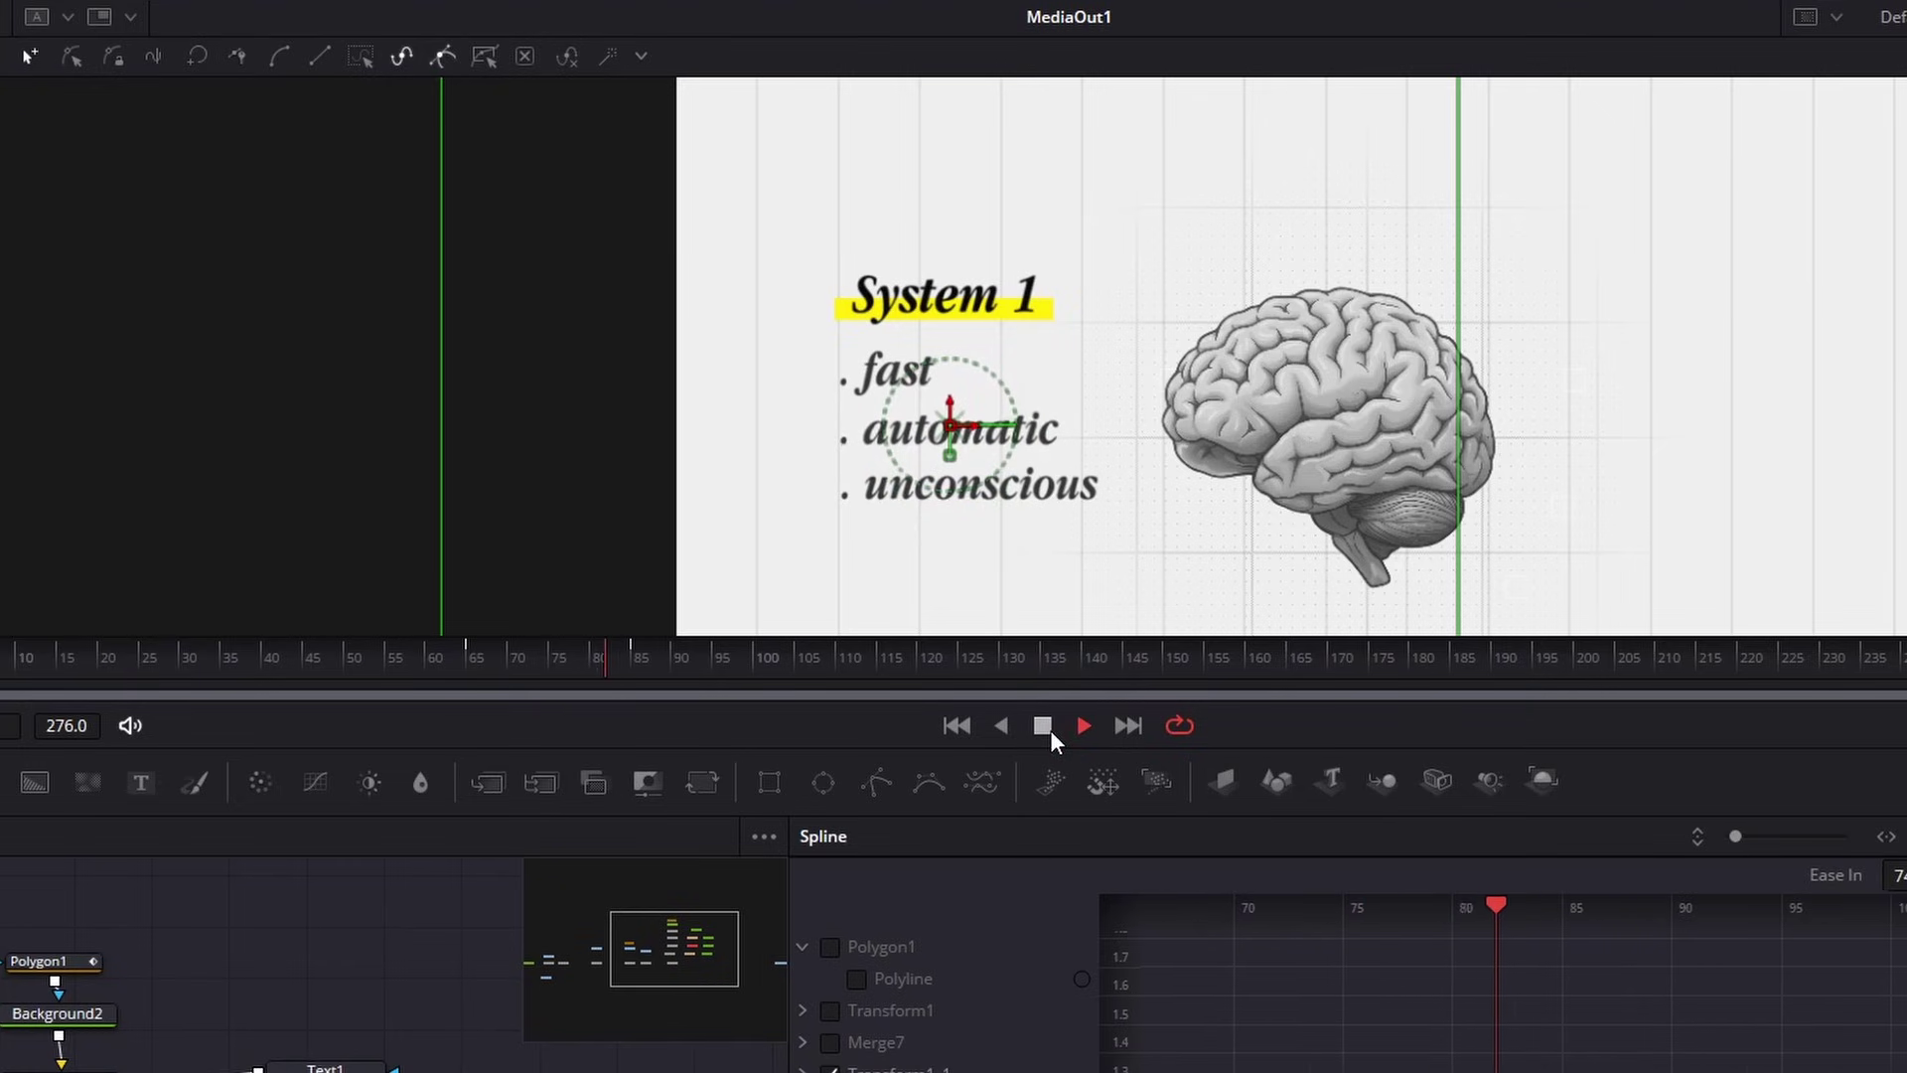
left_click(1049, 730)
Shift the Transform1_1_1 and Merge7_1_1 keyframes of ". unconscious" in the spline editor to start at frame 90, and play the animation
left_click(615, 650)
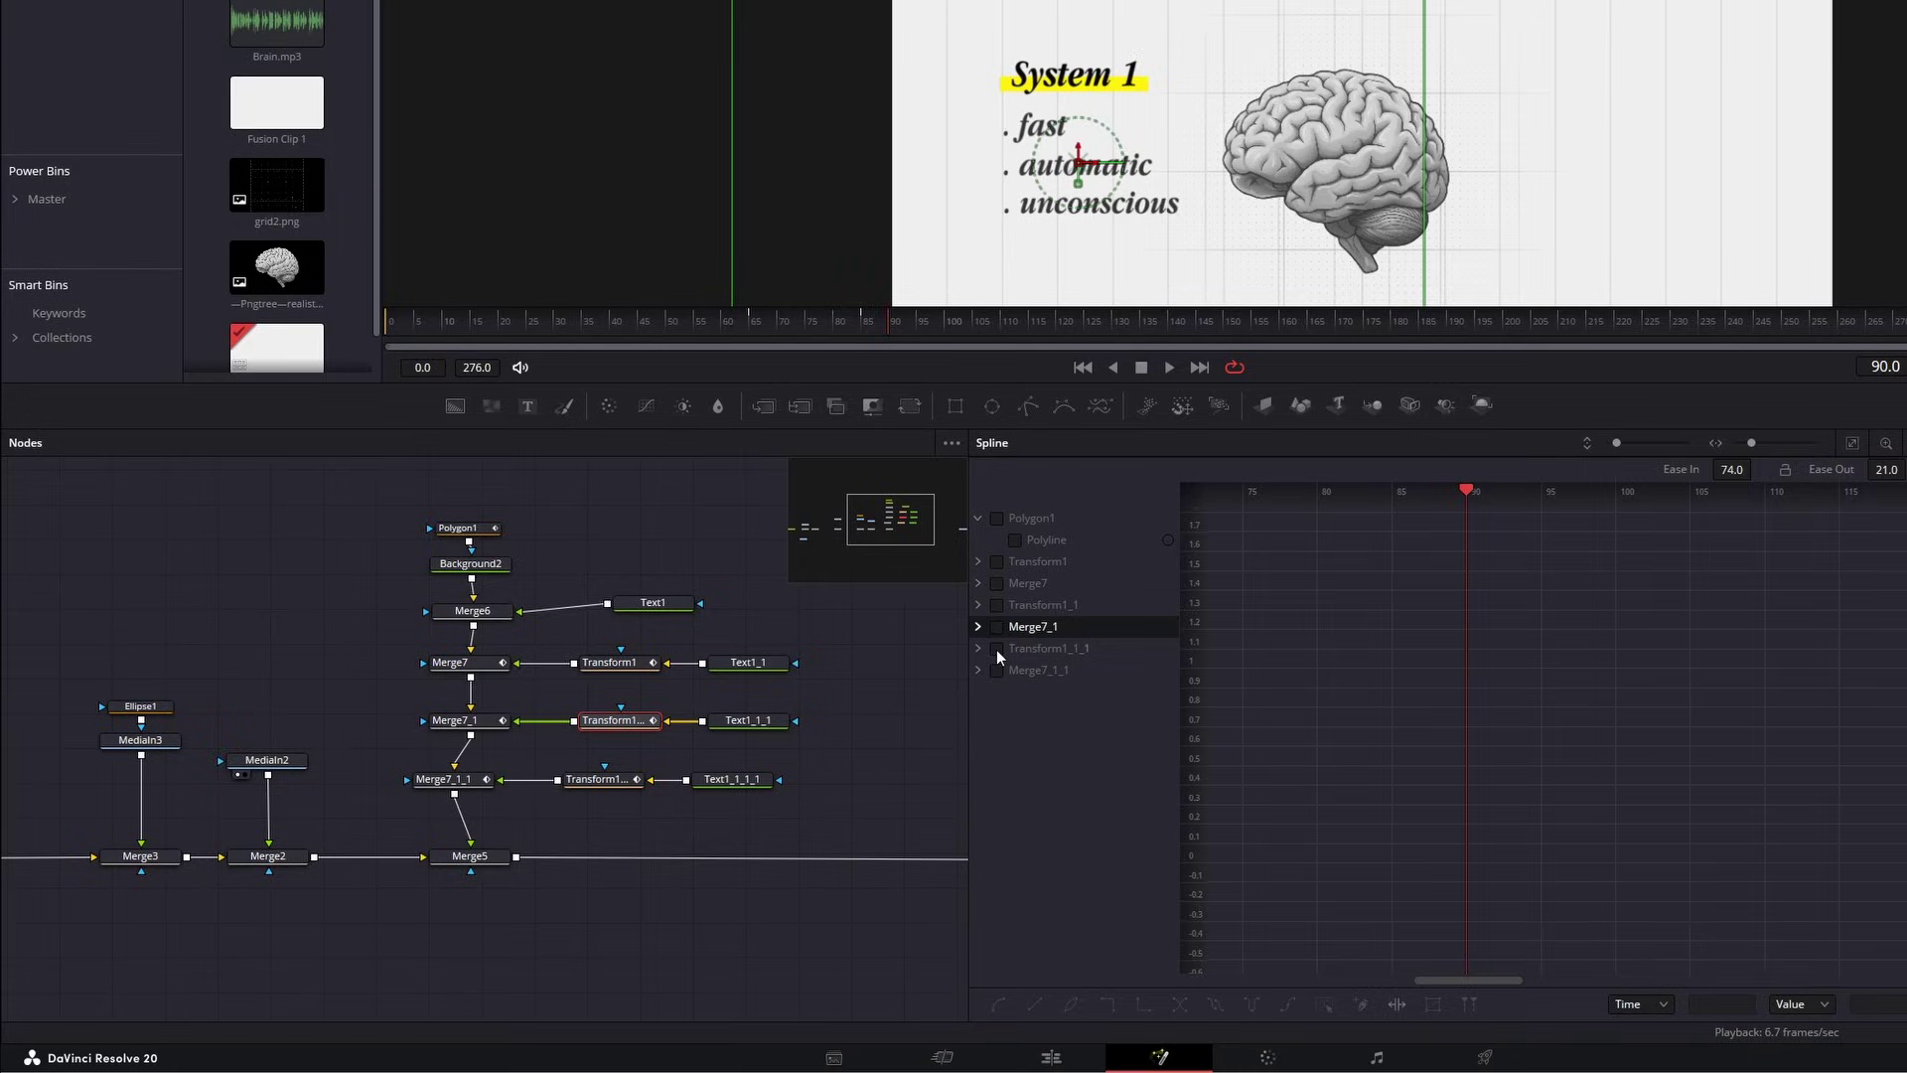
left_click(997, 649)
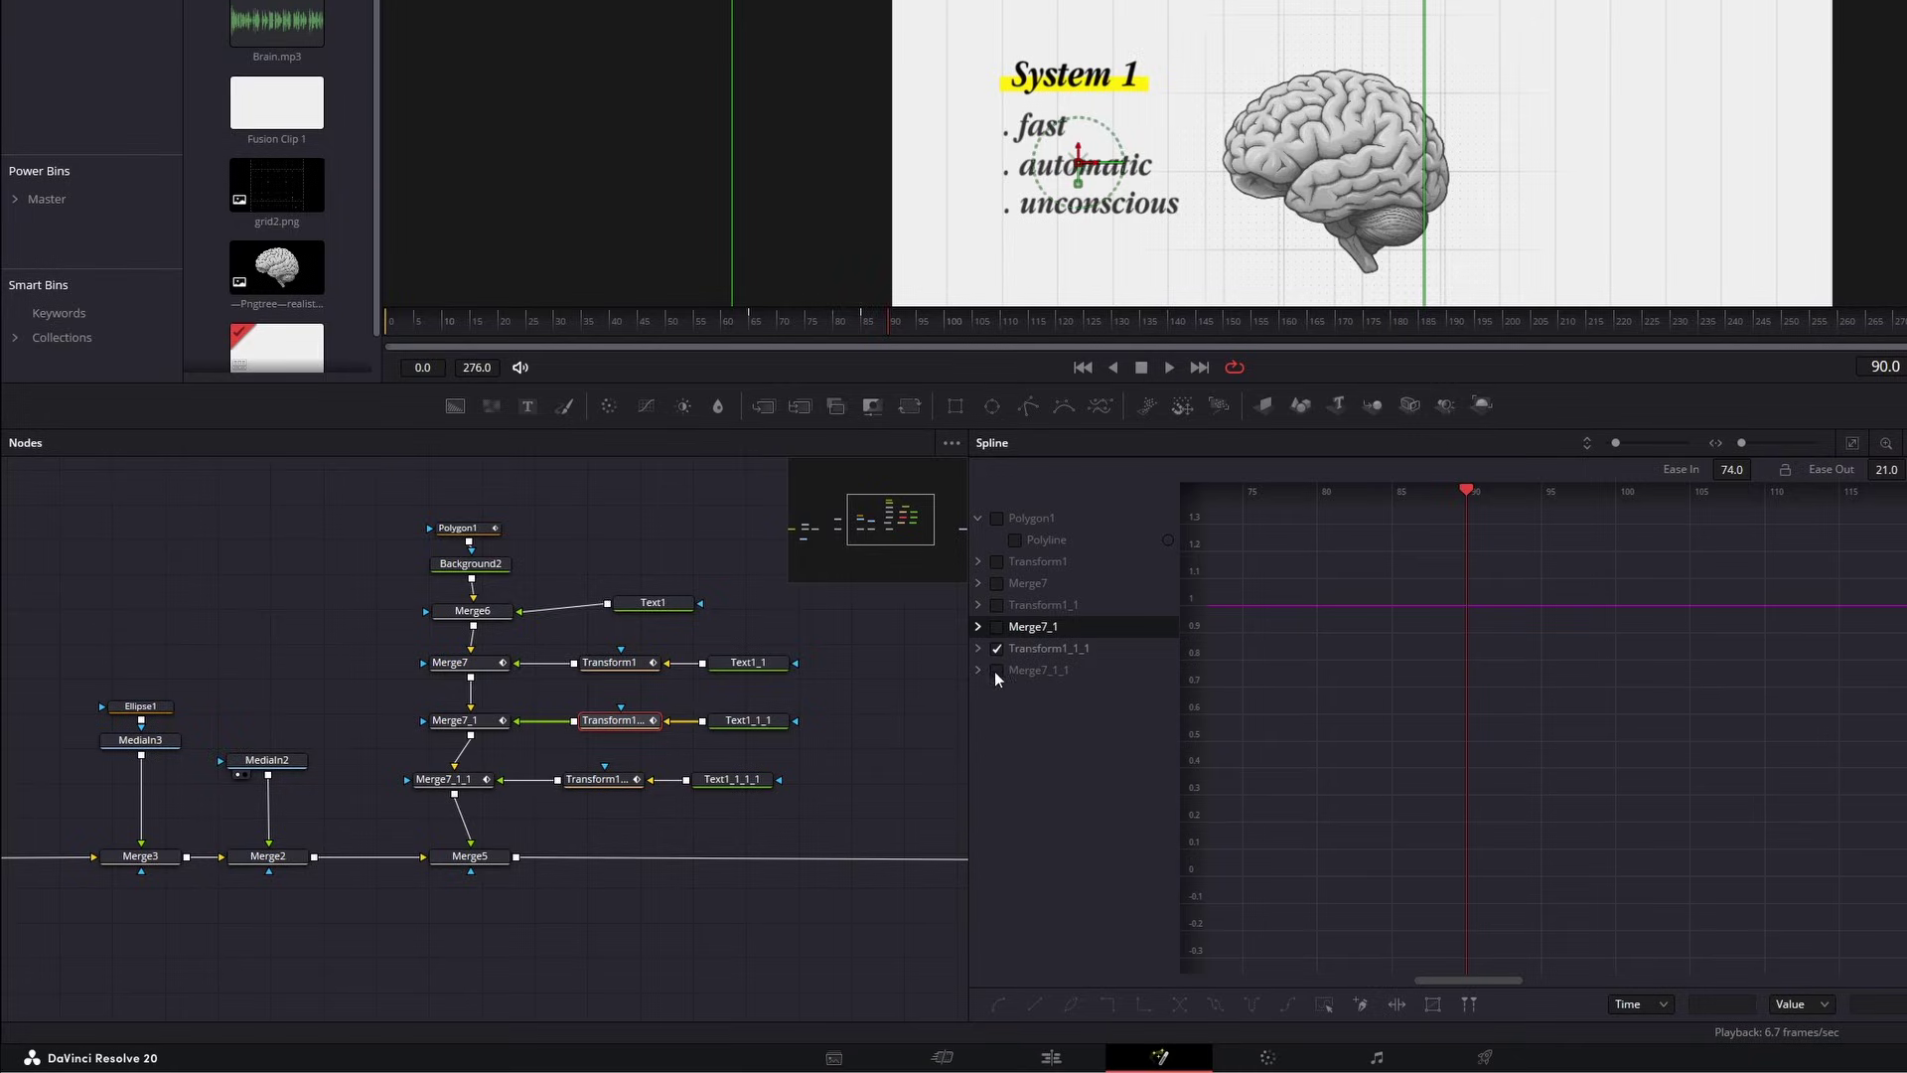
left_click(996, 671)
left_click(1849, 445)
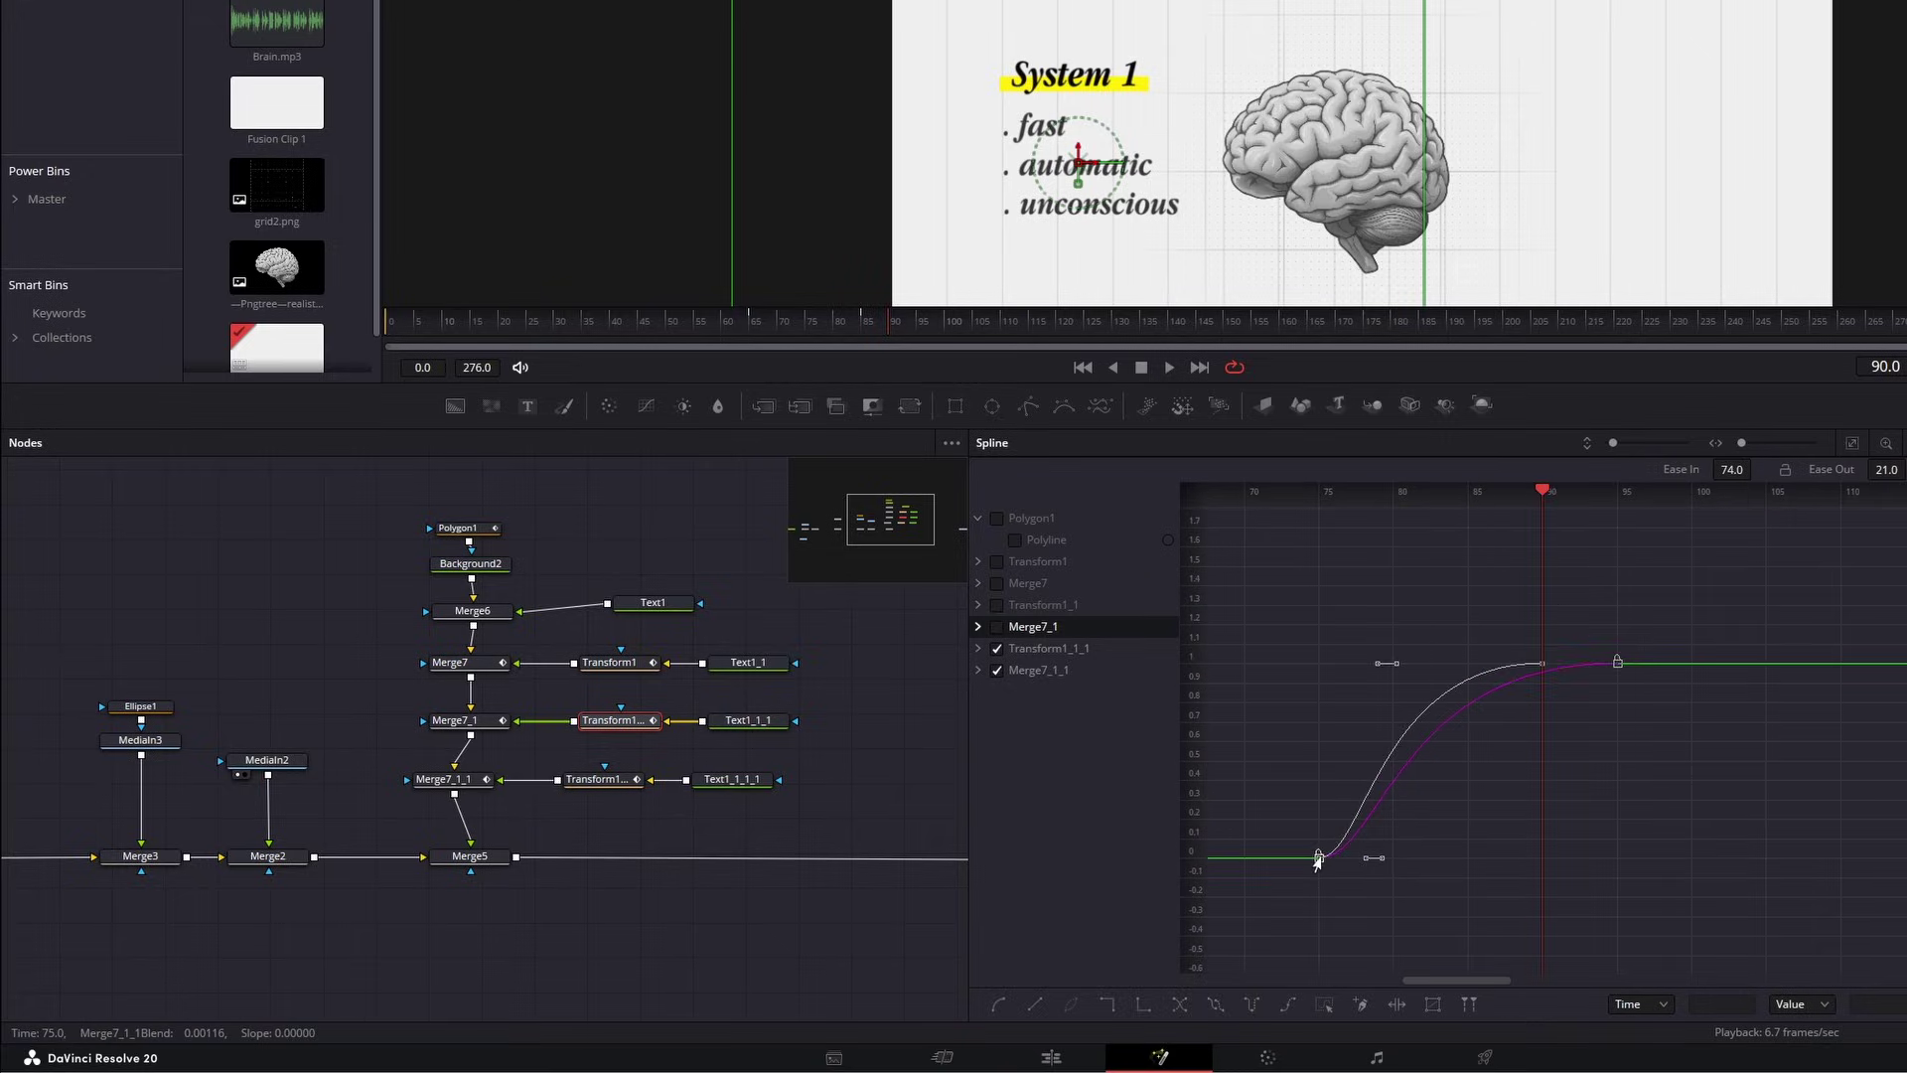
left_click_drag(1319, 856, 1539, 856)
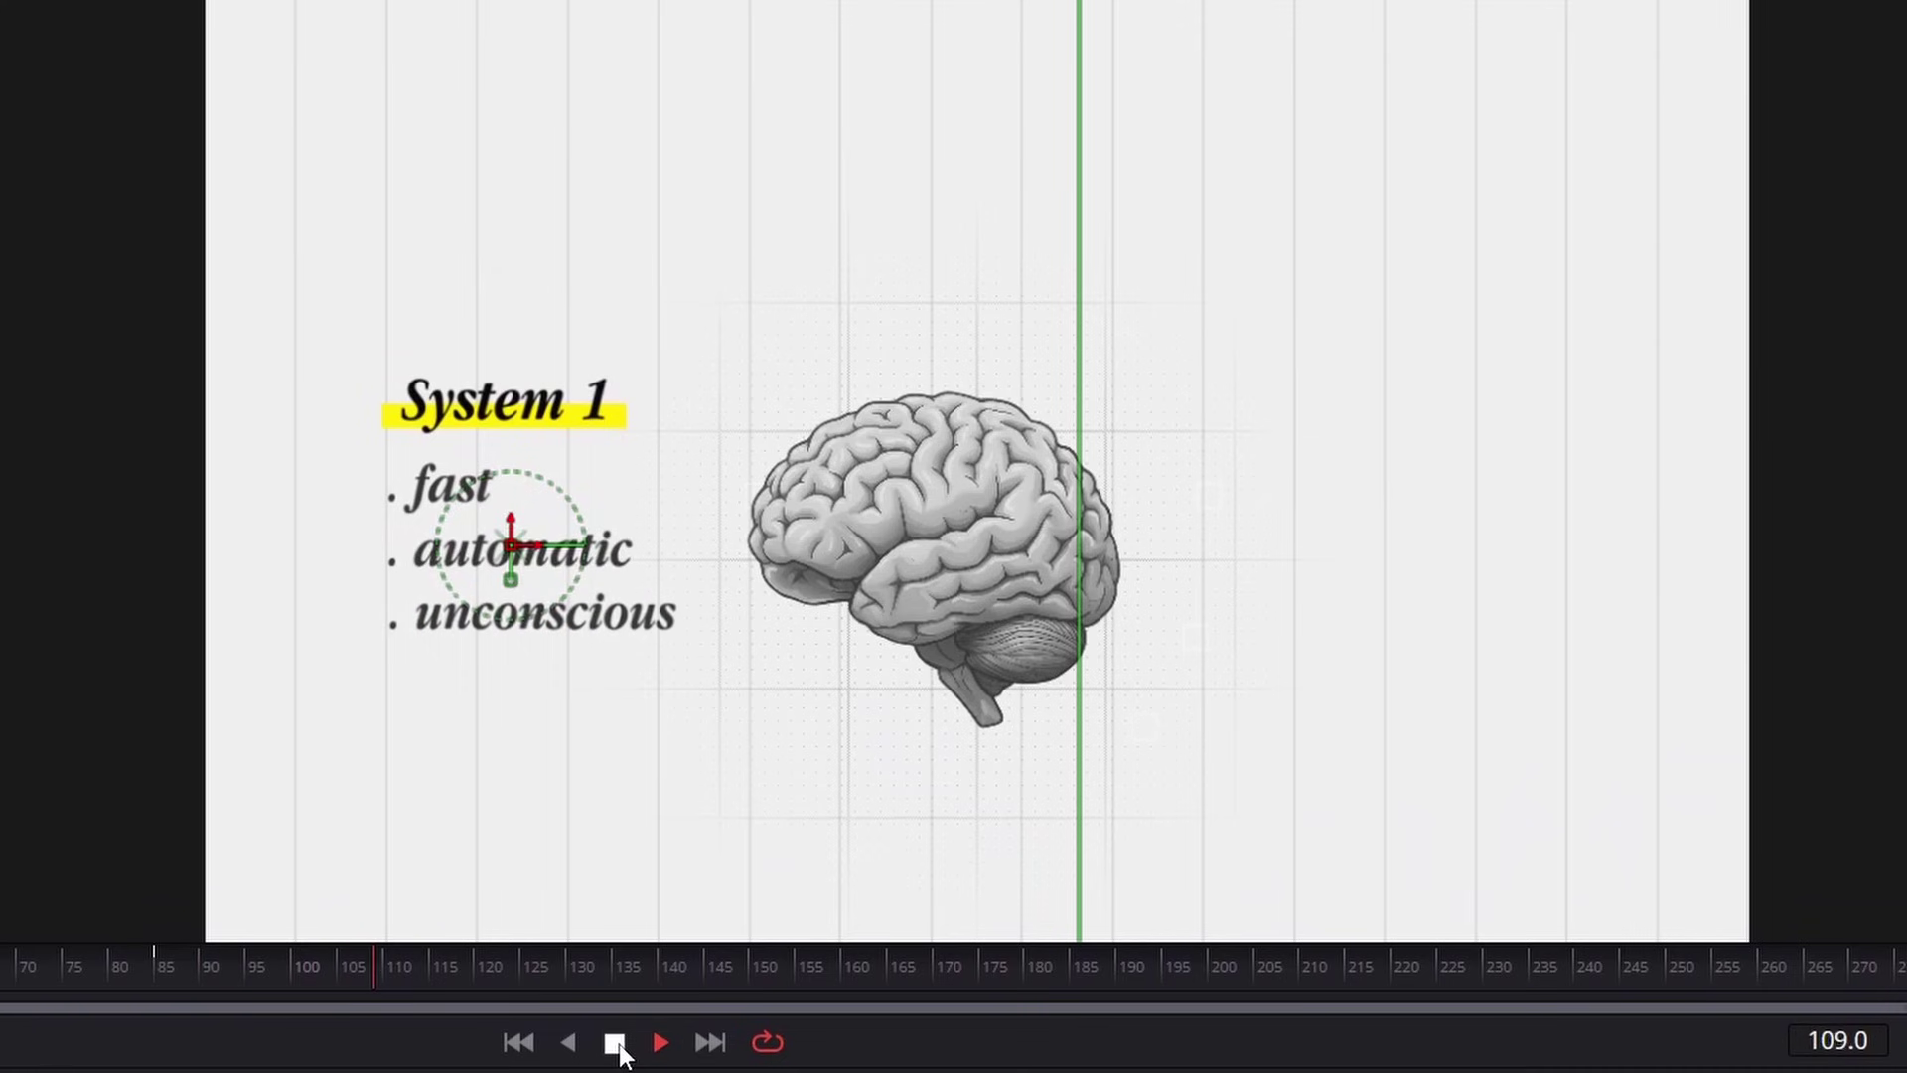
left_click(615, 1042)
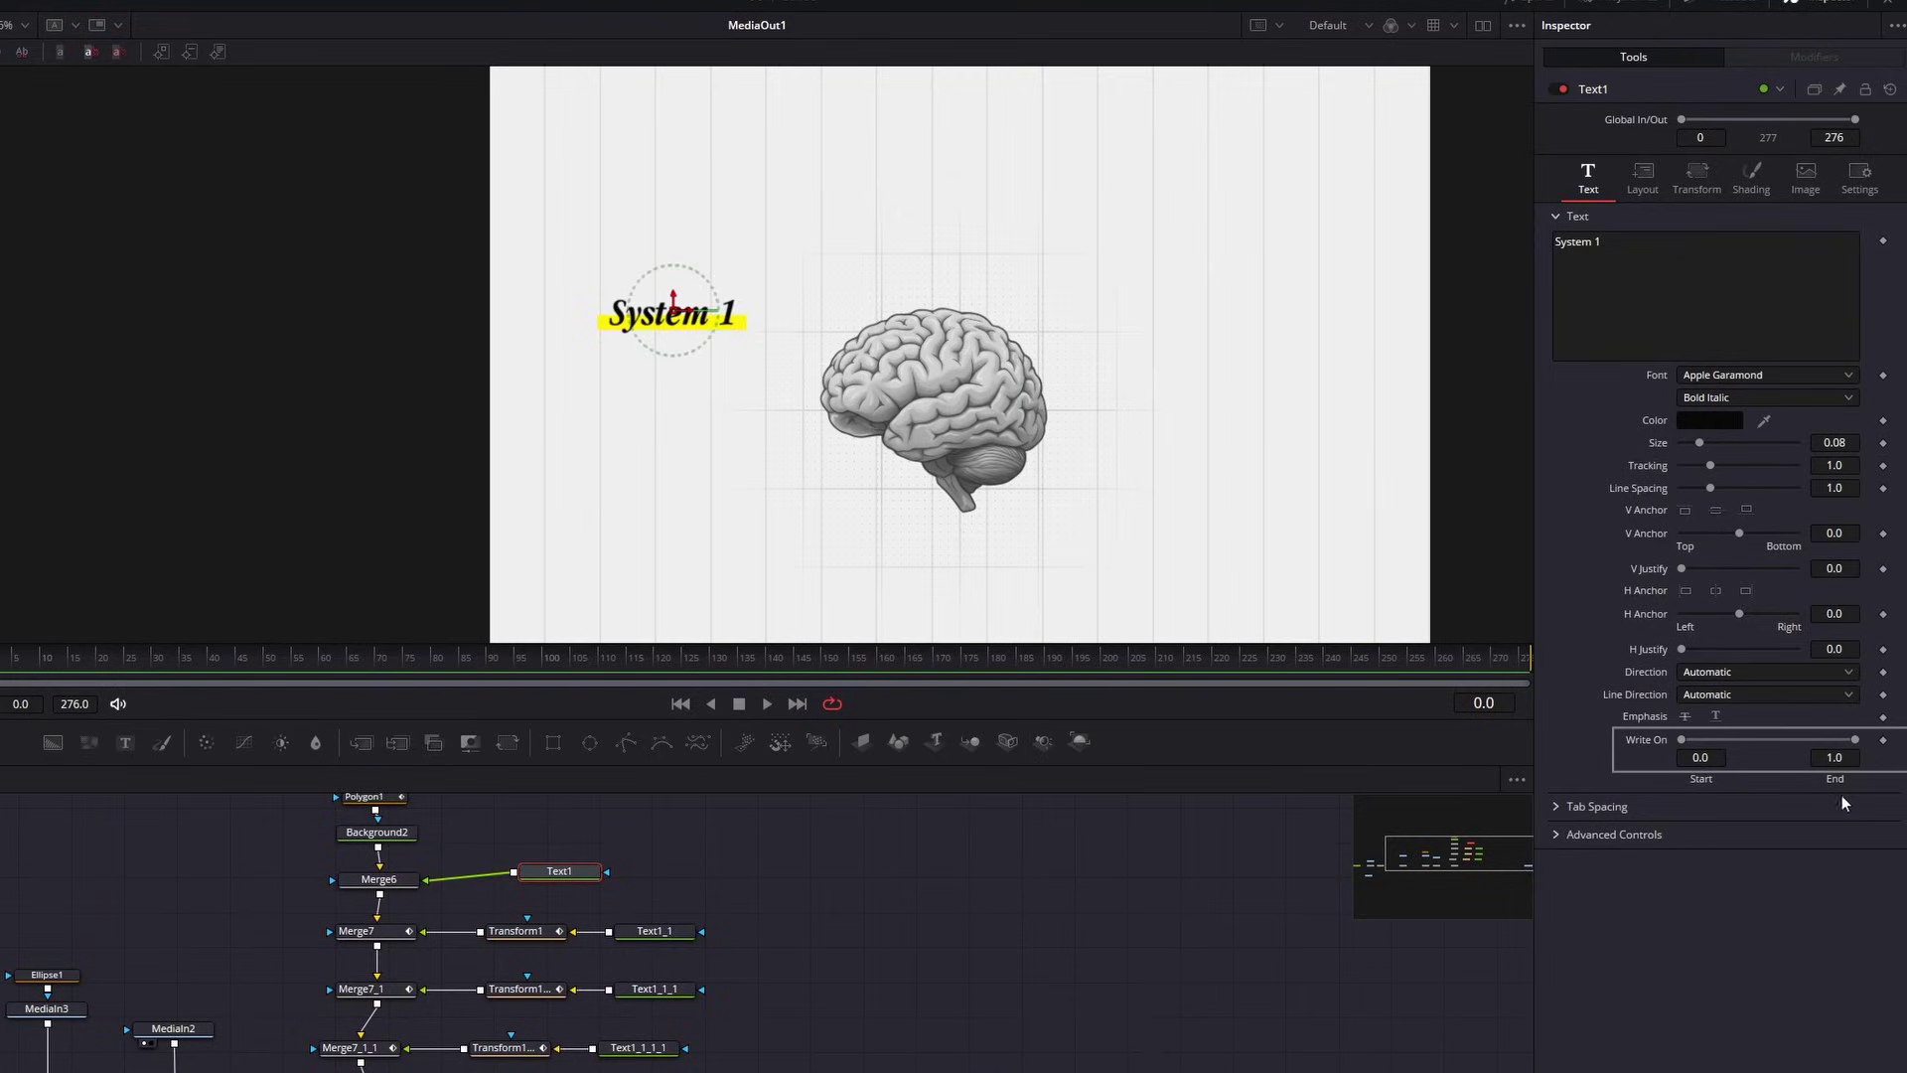
Keyframe the "System 1" text's Write On End from 0 at frame 0 to 1 at frame 20, and play the animation
left_click(1882, 741)
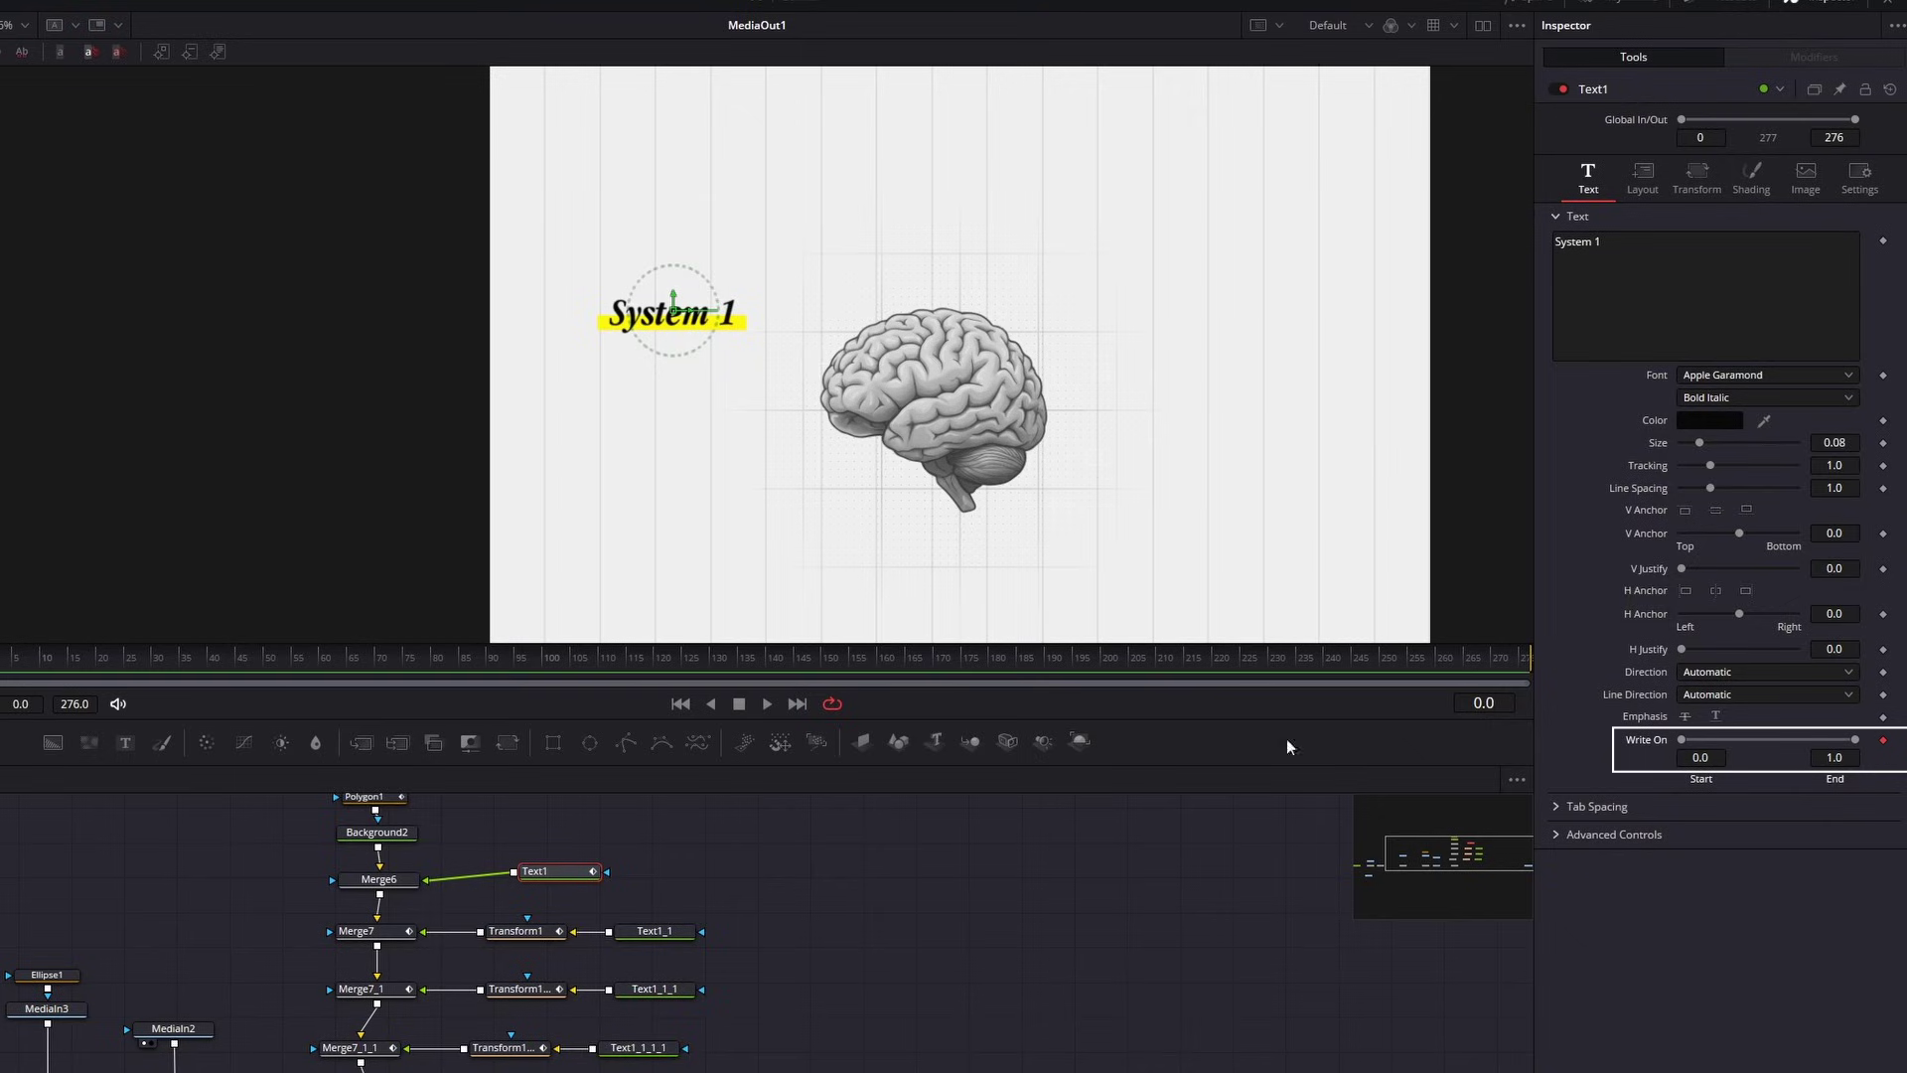
left_click_drag(12, 663, 99, 665)
left_click(1882, 740)
left_click(1870, 740)
left_click_drag(1856, 740, 1305, 755)
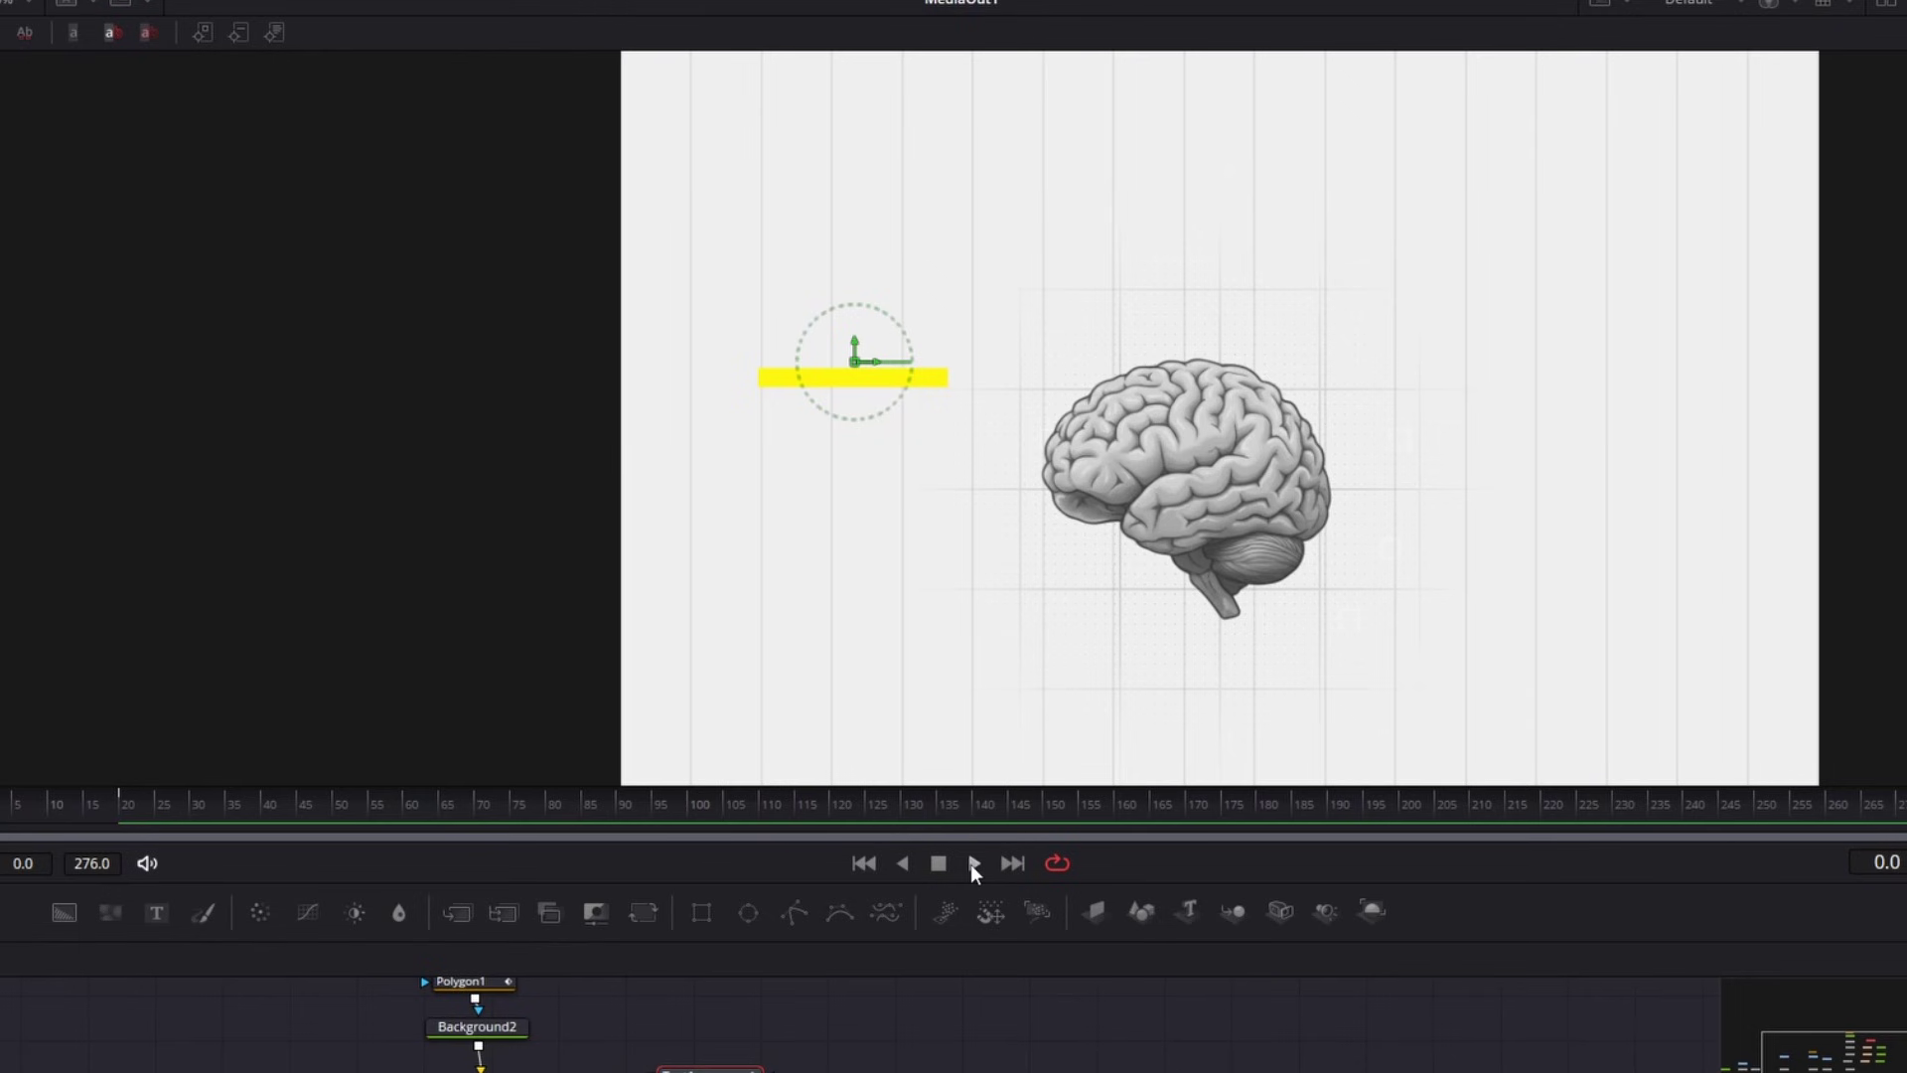
left_click(973, 864)
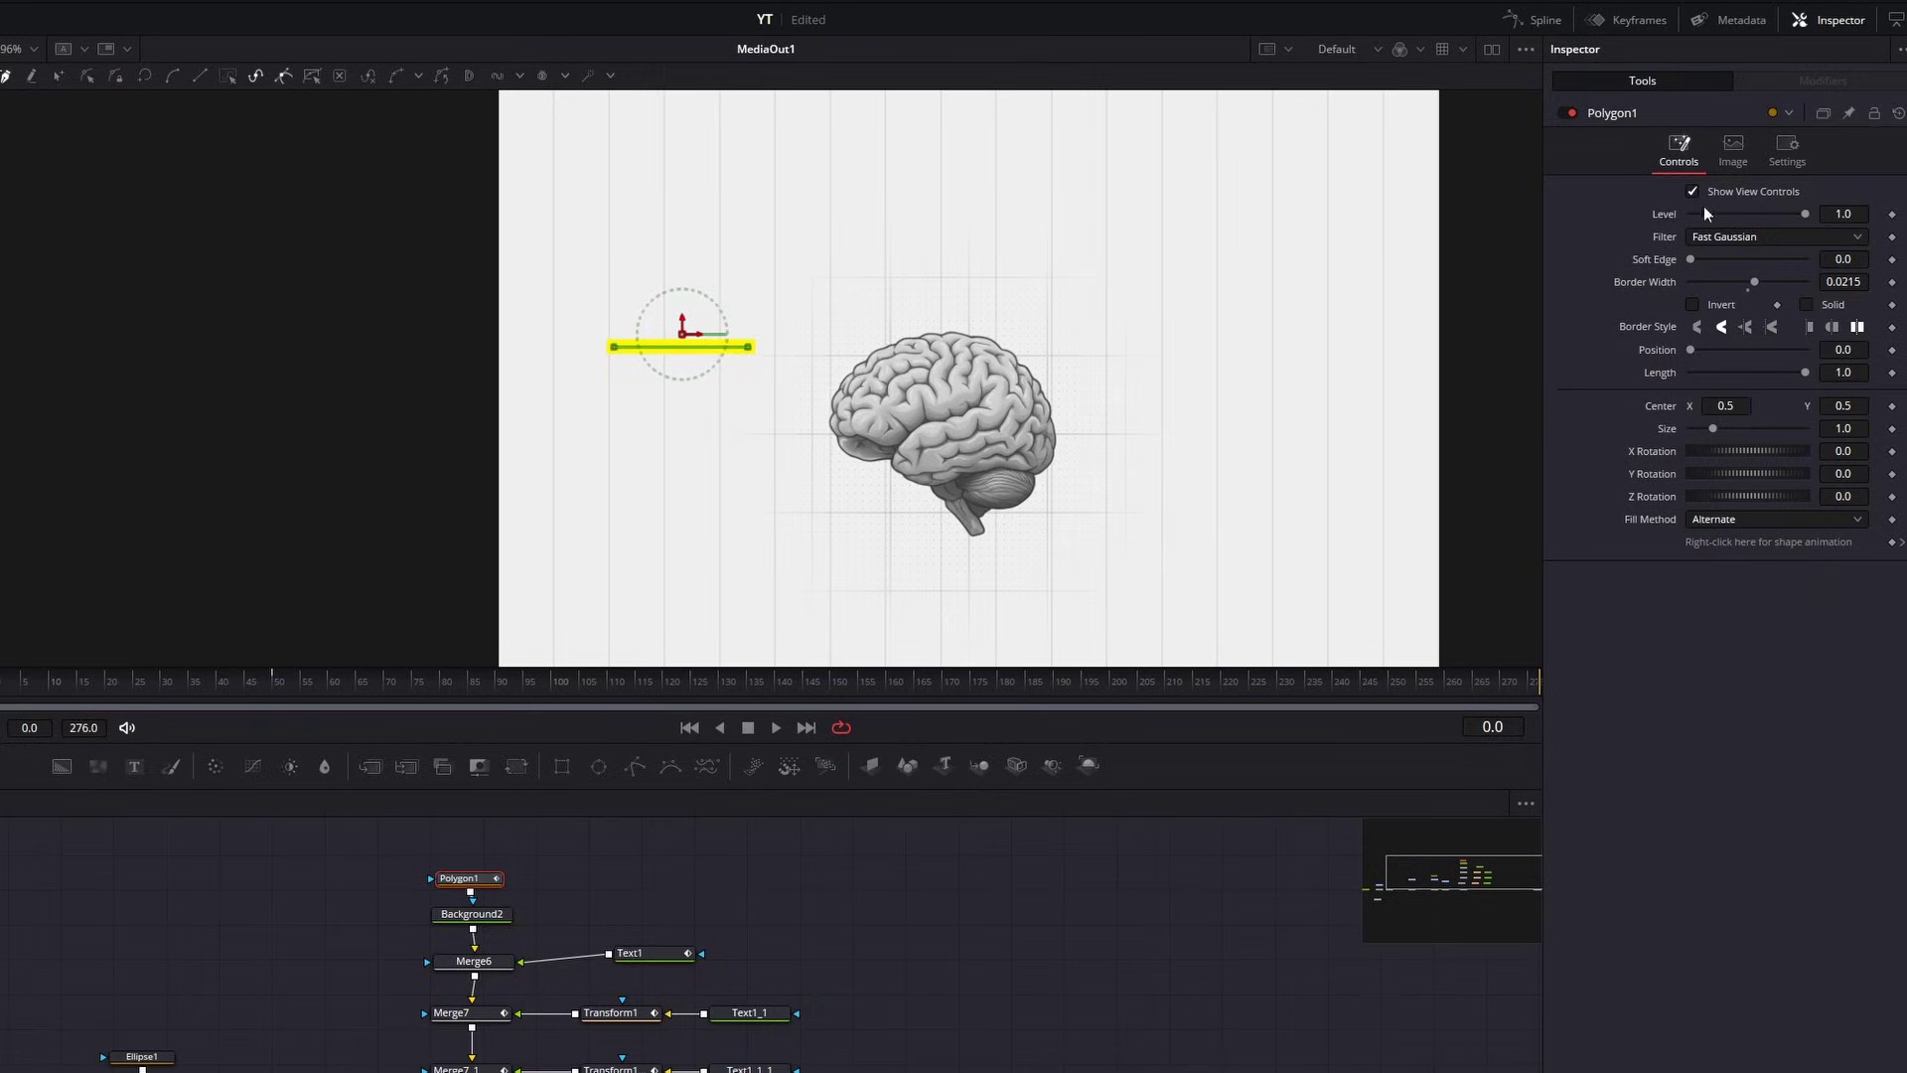
Keyframe Polygon1's Length from 0 at frame 0 to 1 at frame 25, and show all Polygon1 curves fitted in the spline editor
left_click(1892, 373)
left_click_drag(45, 682, 117, 684)
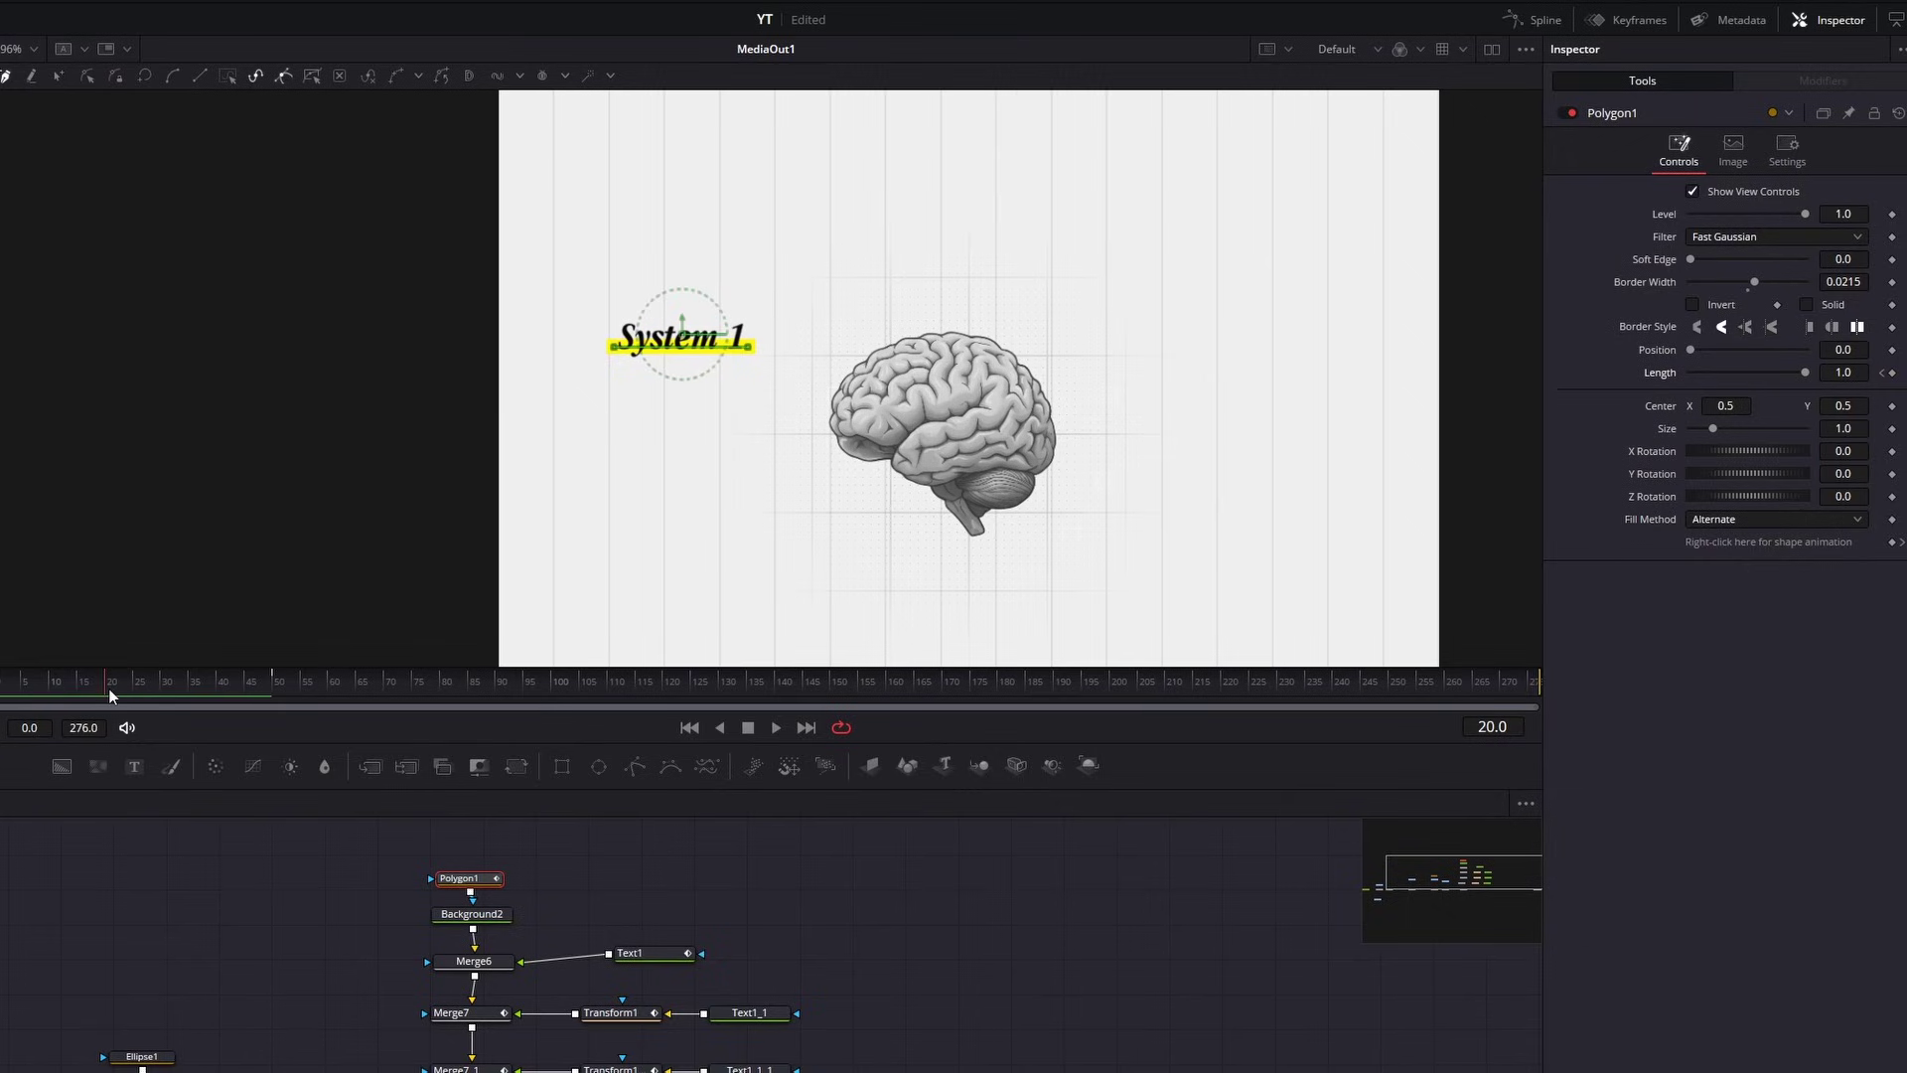
left_click(1882, 373)
left_click_drag(1806, 371, 1095, 415)
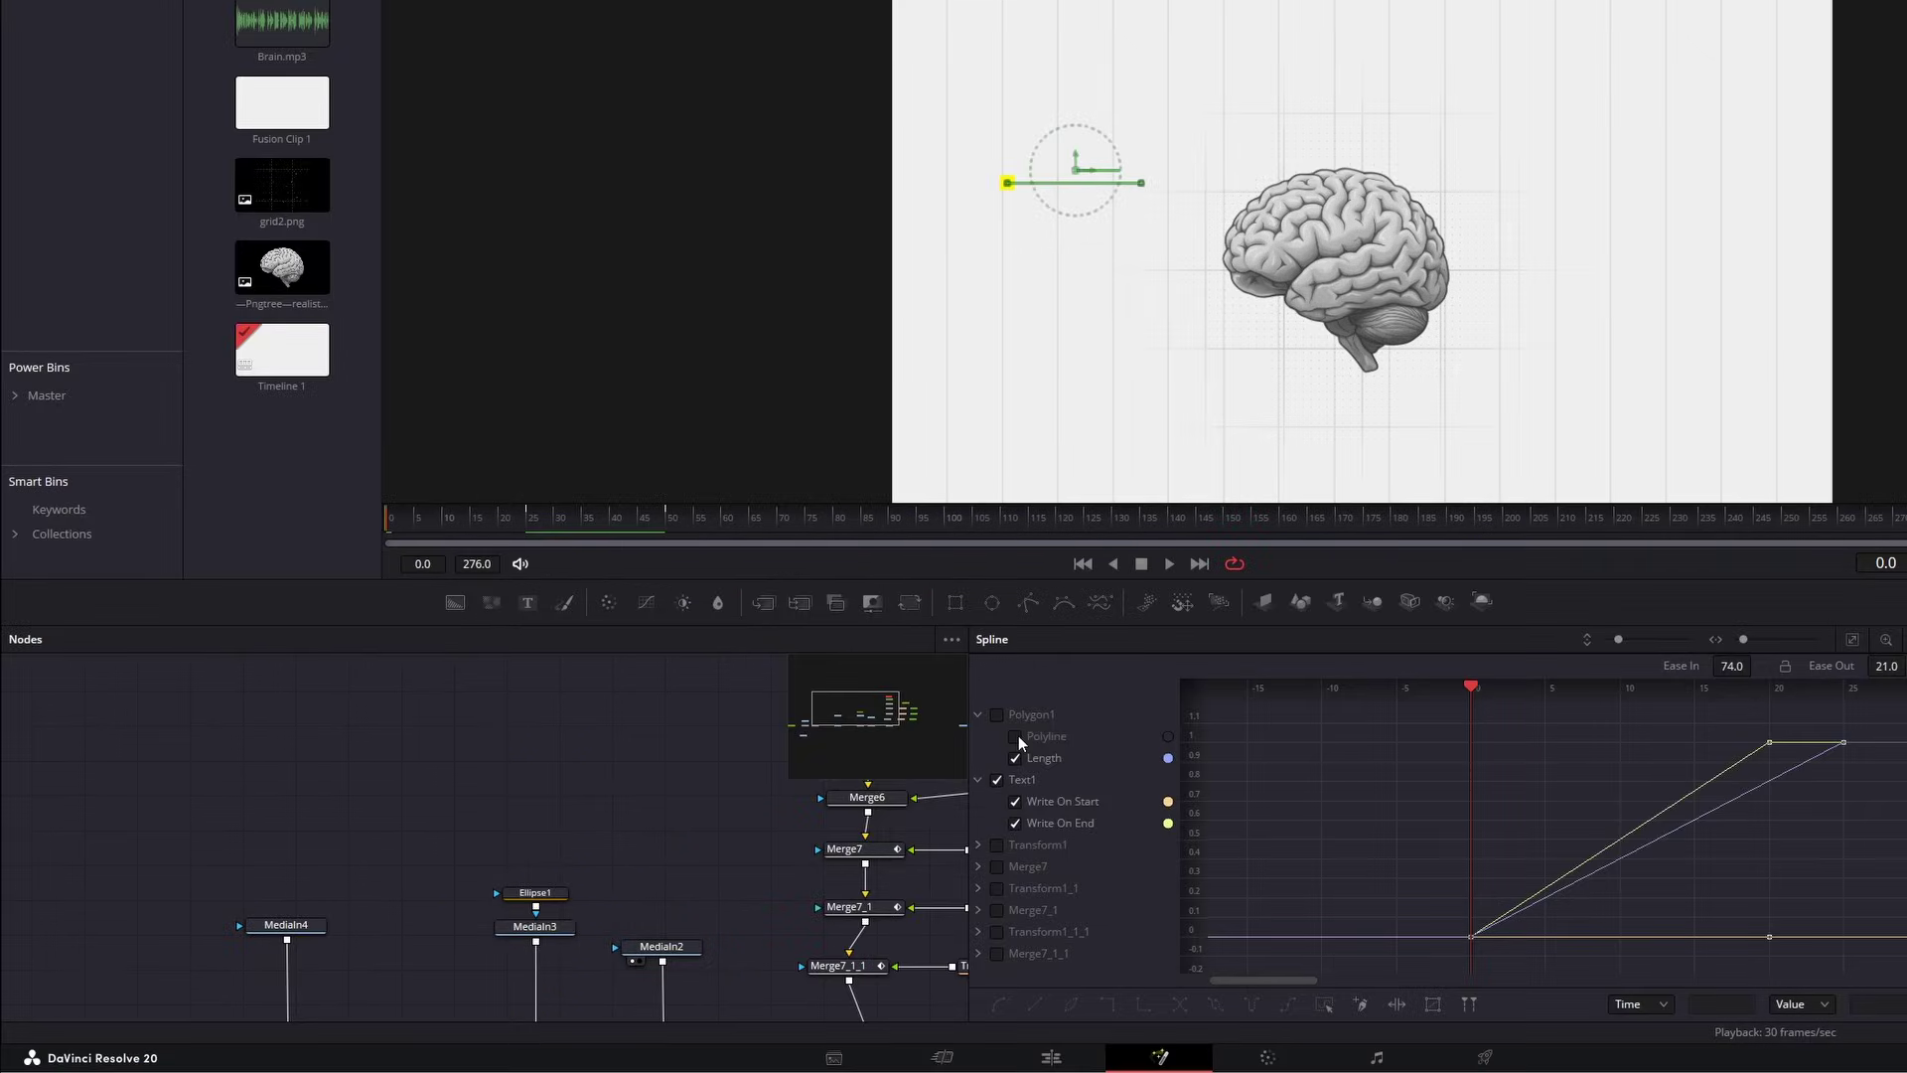
left_click(1016, 736)
left_click(1853, 639)
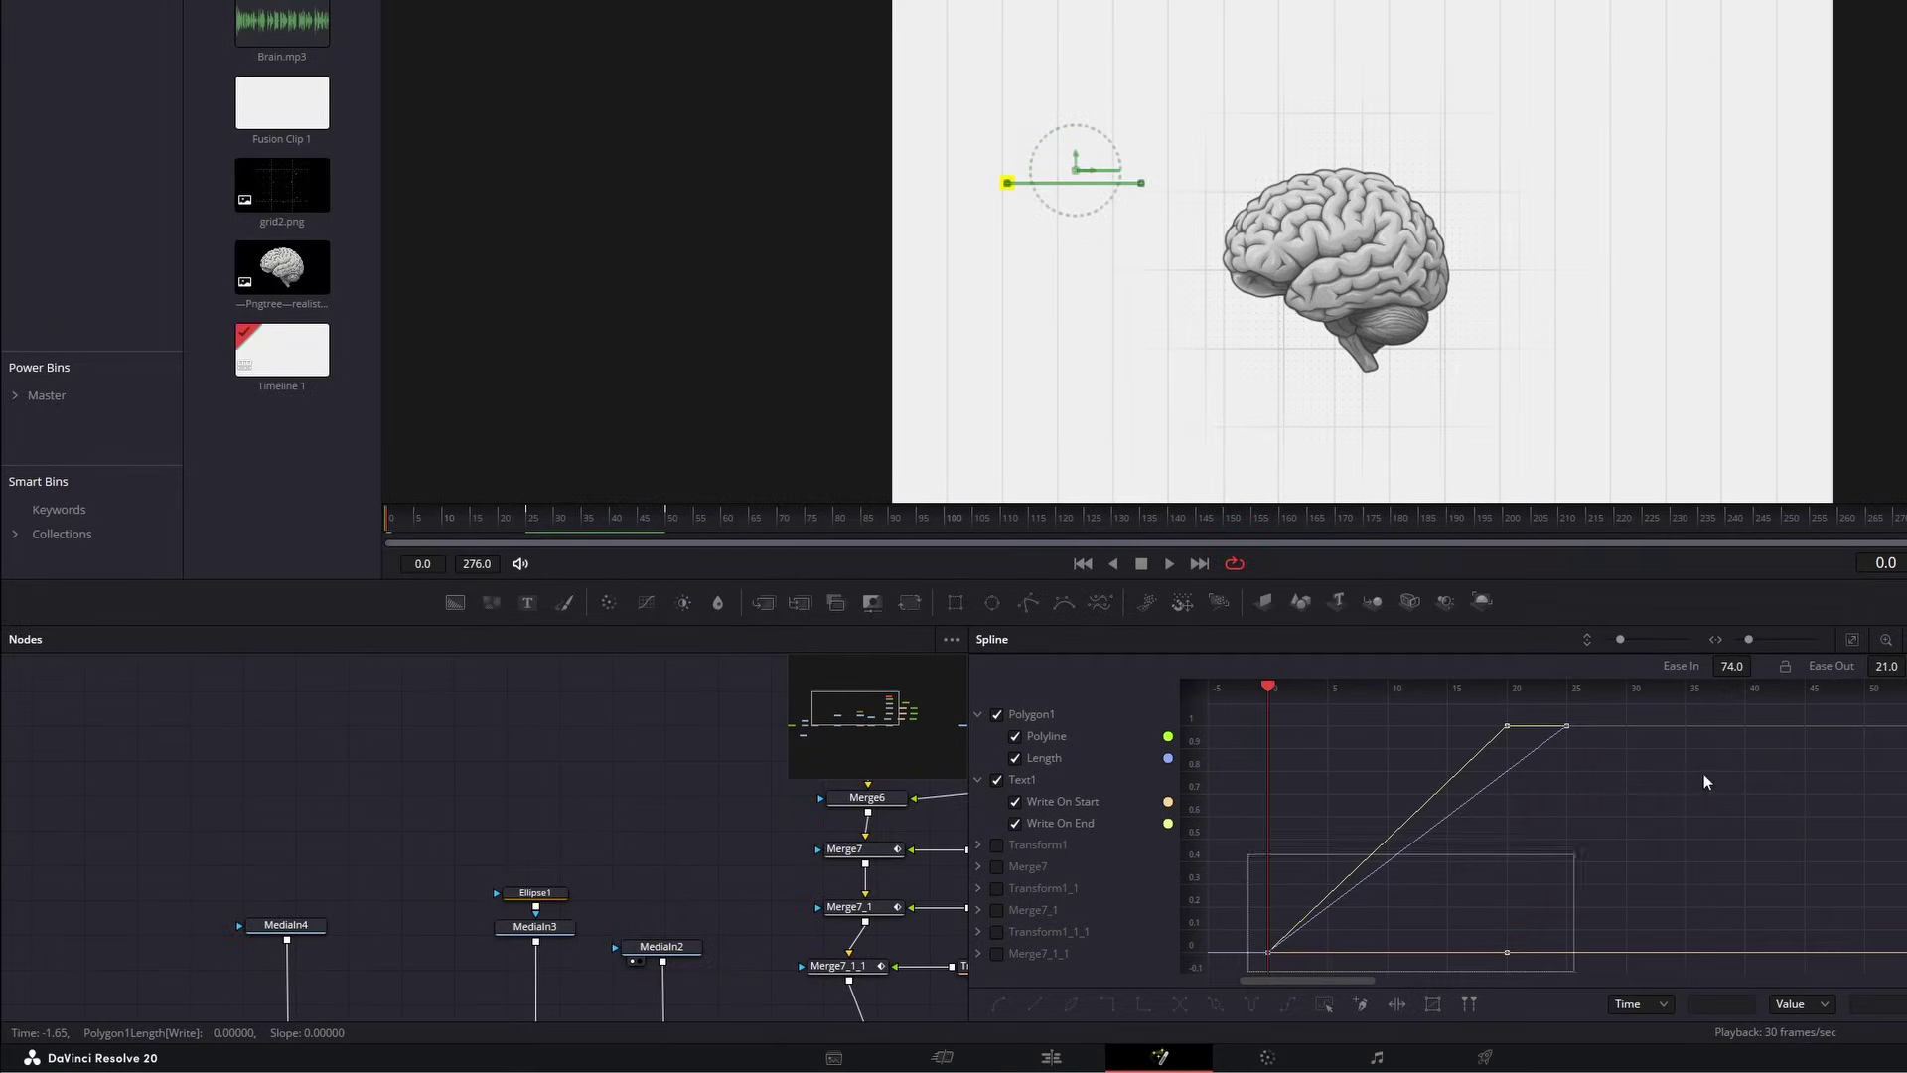
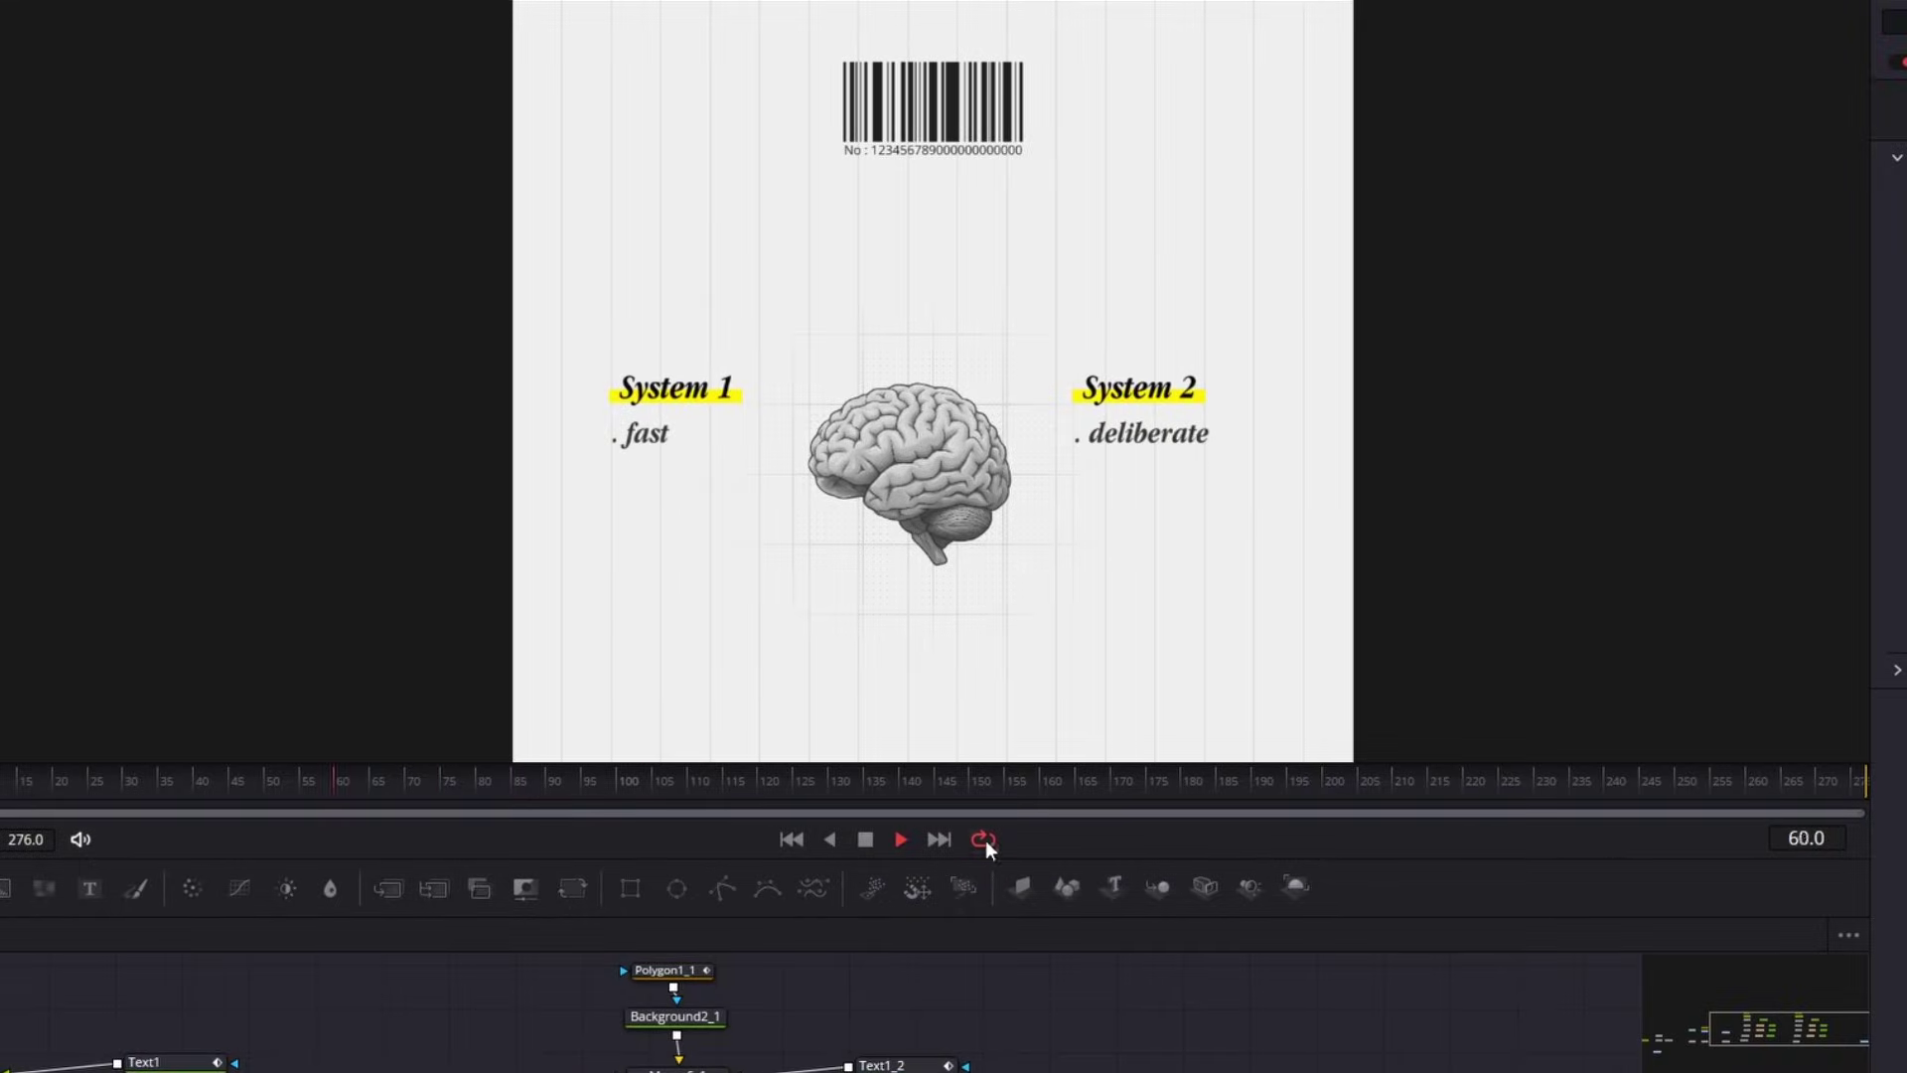
Stop playback and open the keyframes editor, fitted to the whole clip and enlarged
left_click(863, 841)
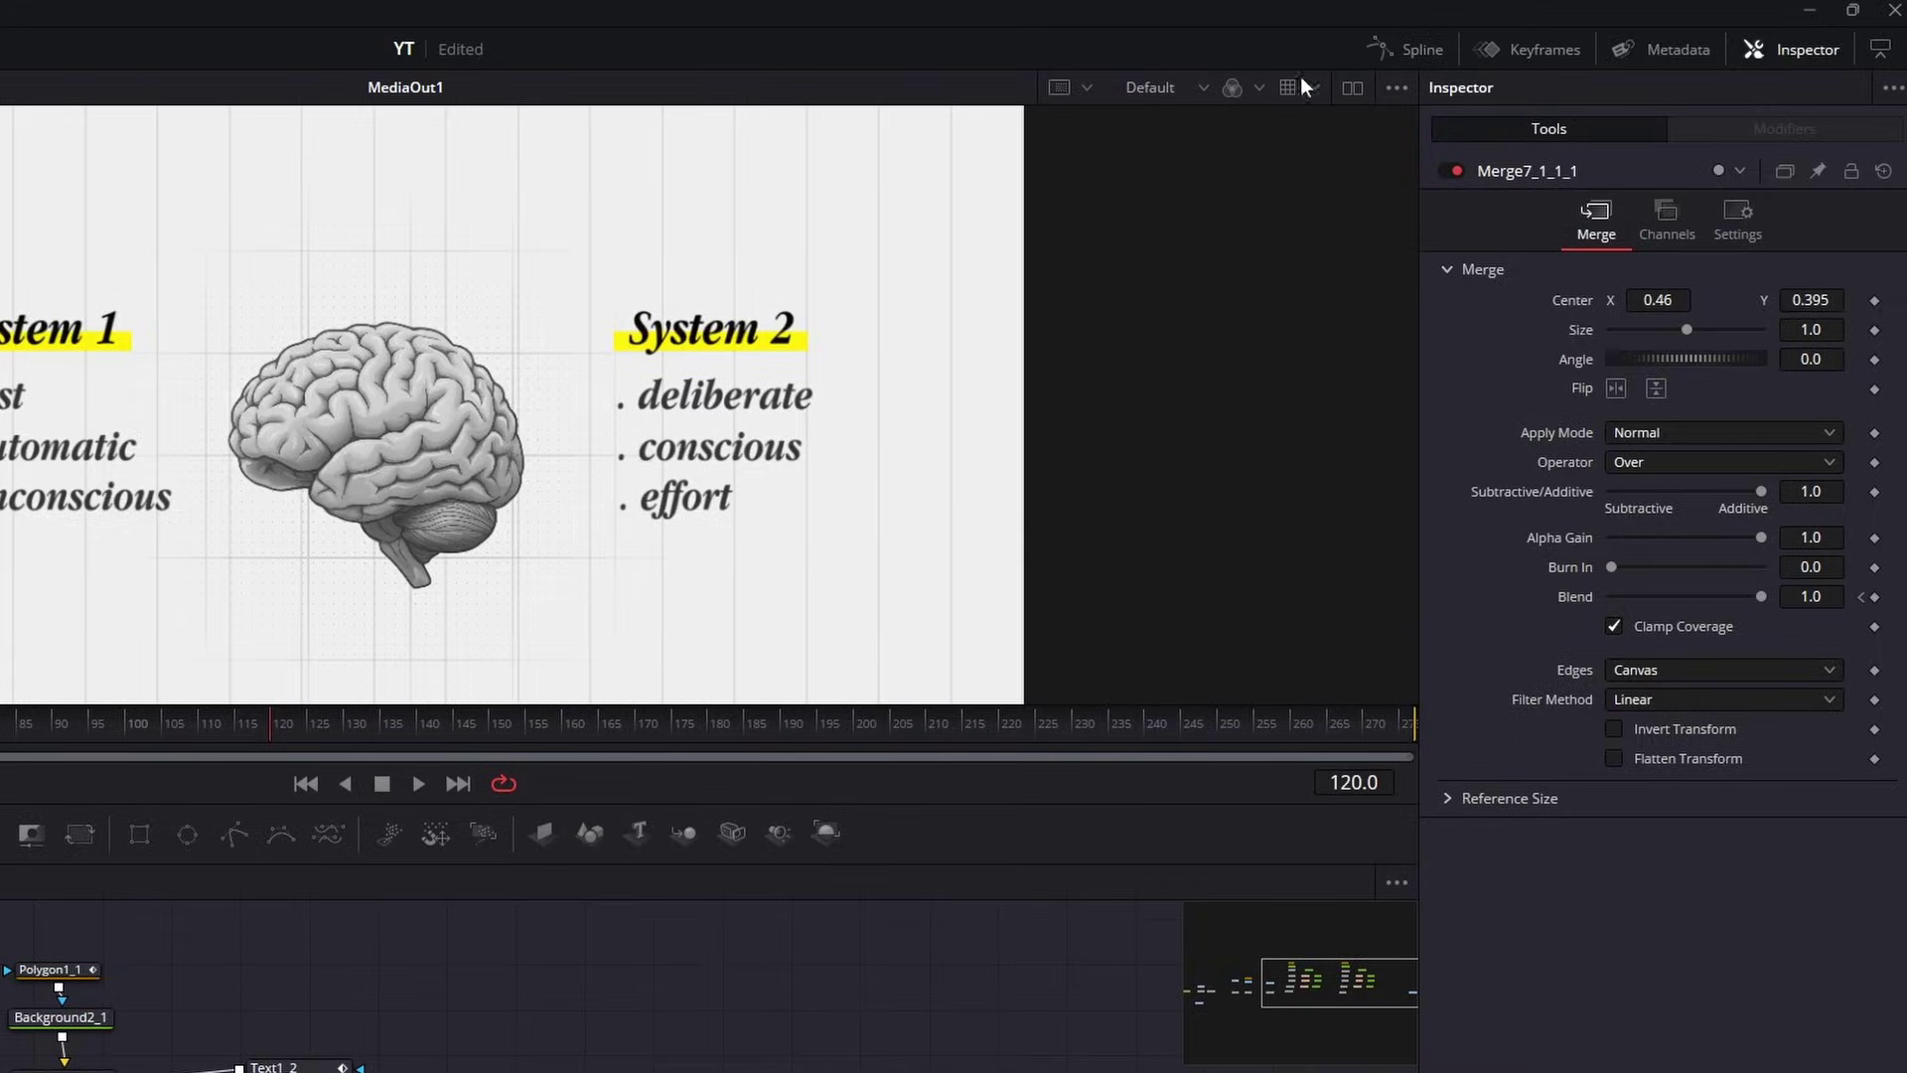
left_click(1521, 57)
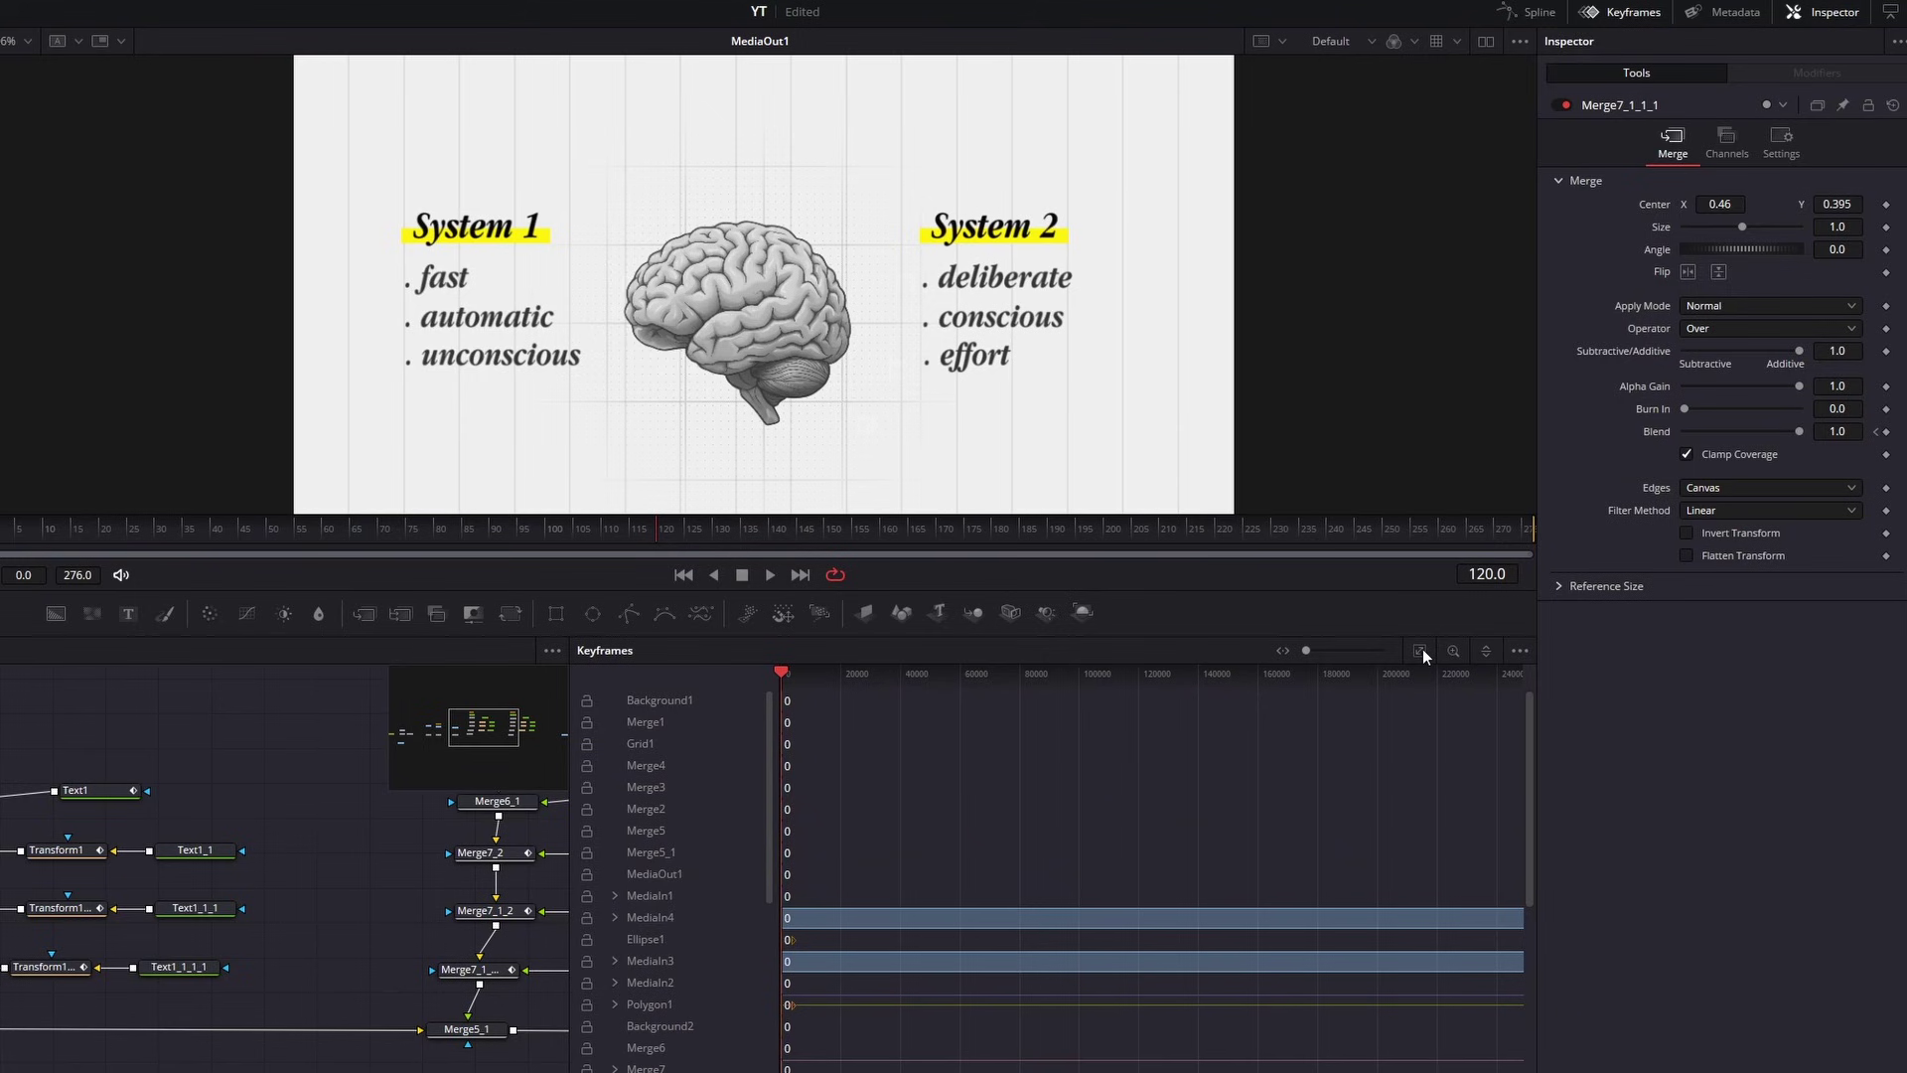
left_click(1422, 652)
scroll(1317, 972, "down", 5)
left_click_drag(933, 590, 946, 454)
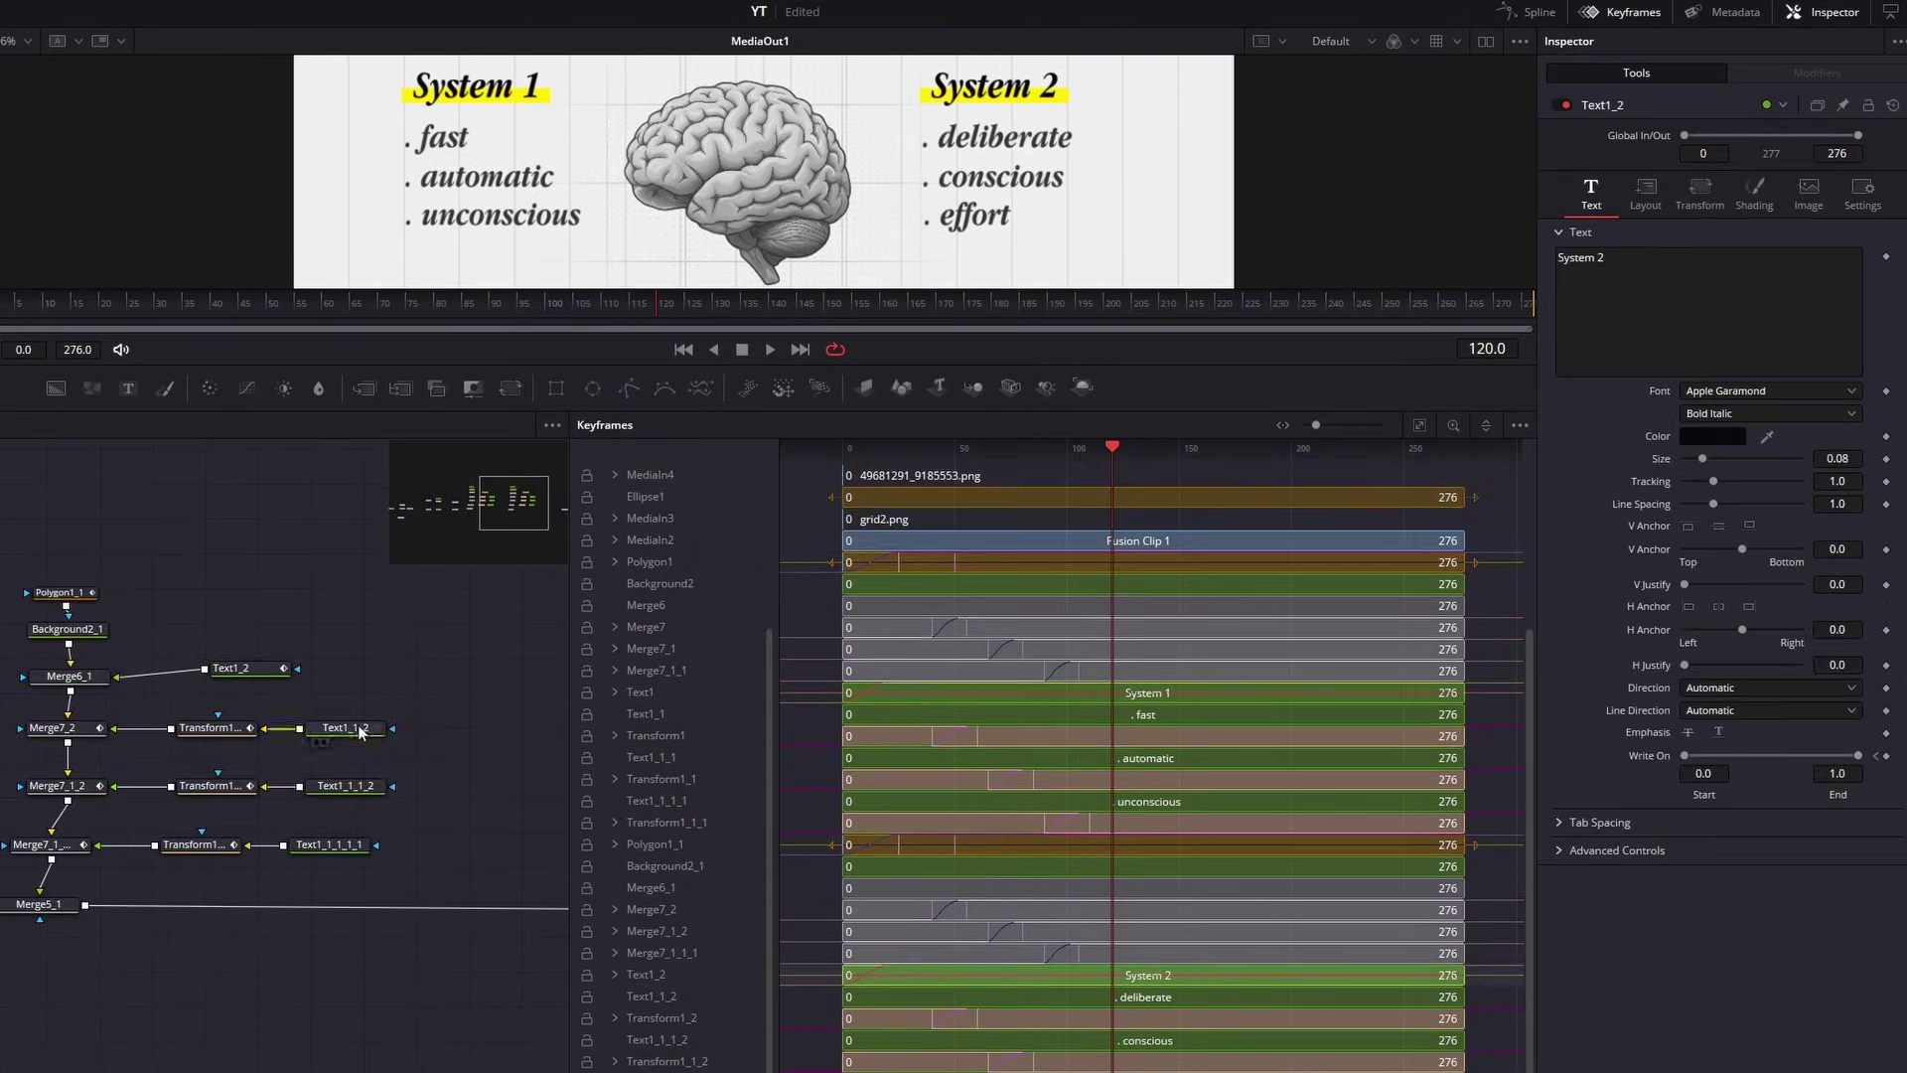
Shift the "System 2" text's Write On keyframes to start at frame 120
left_click(255, 676)
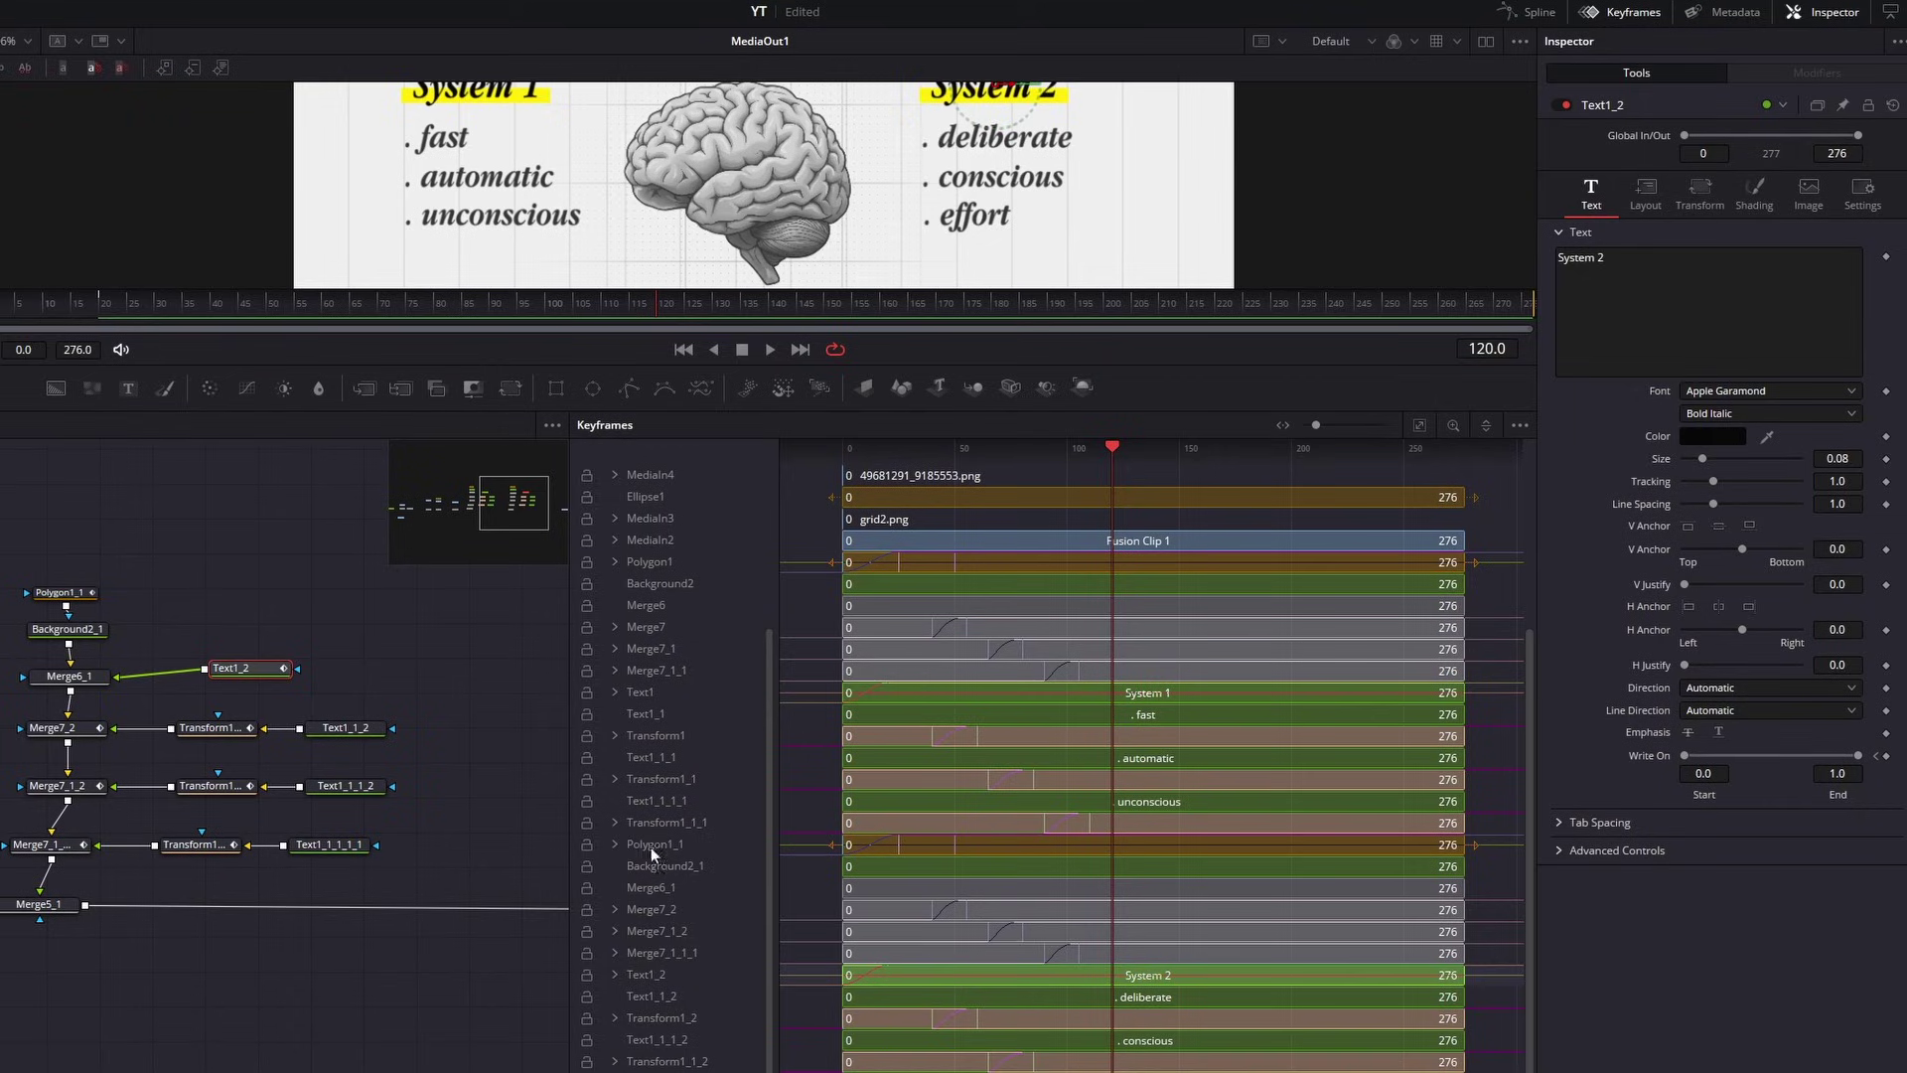
left_click(673, 801)
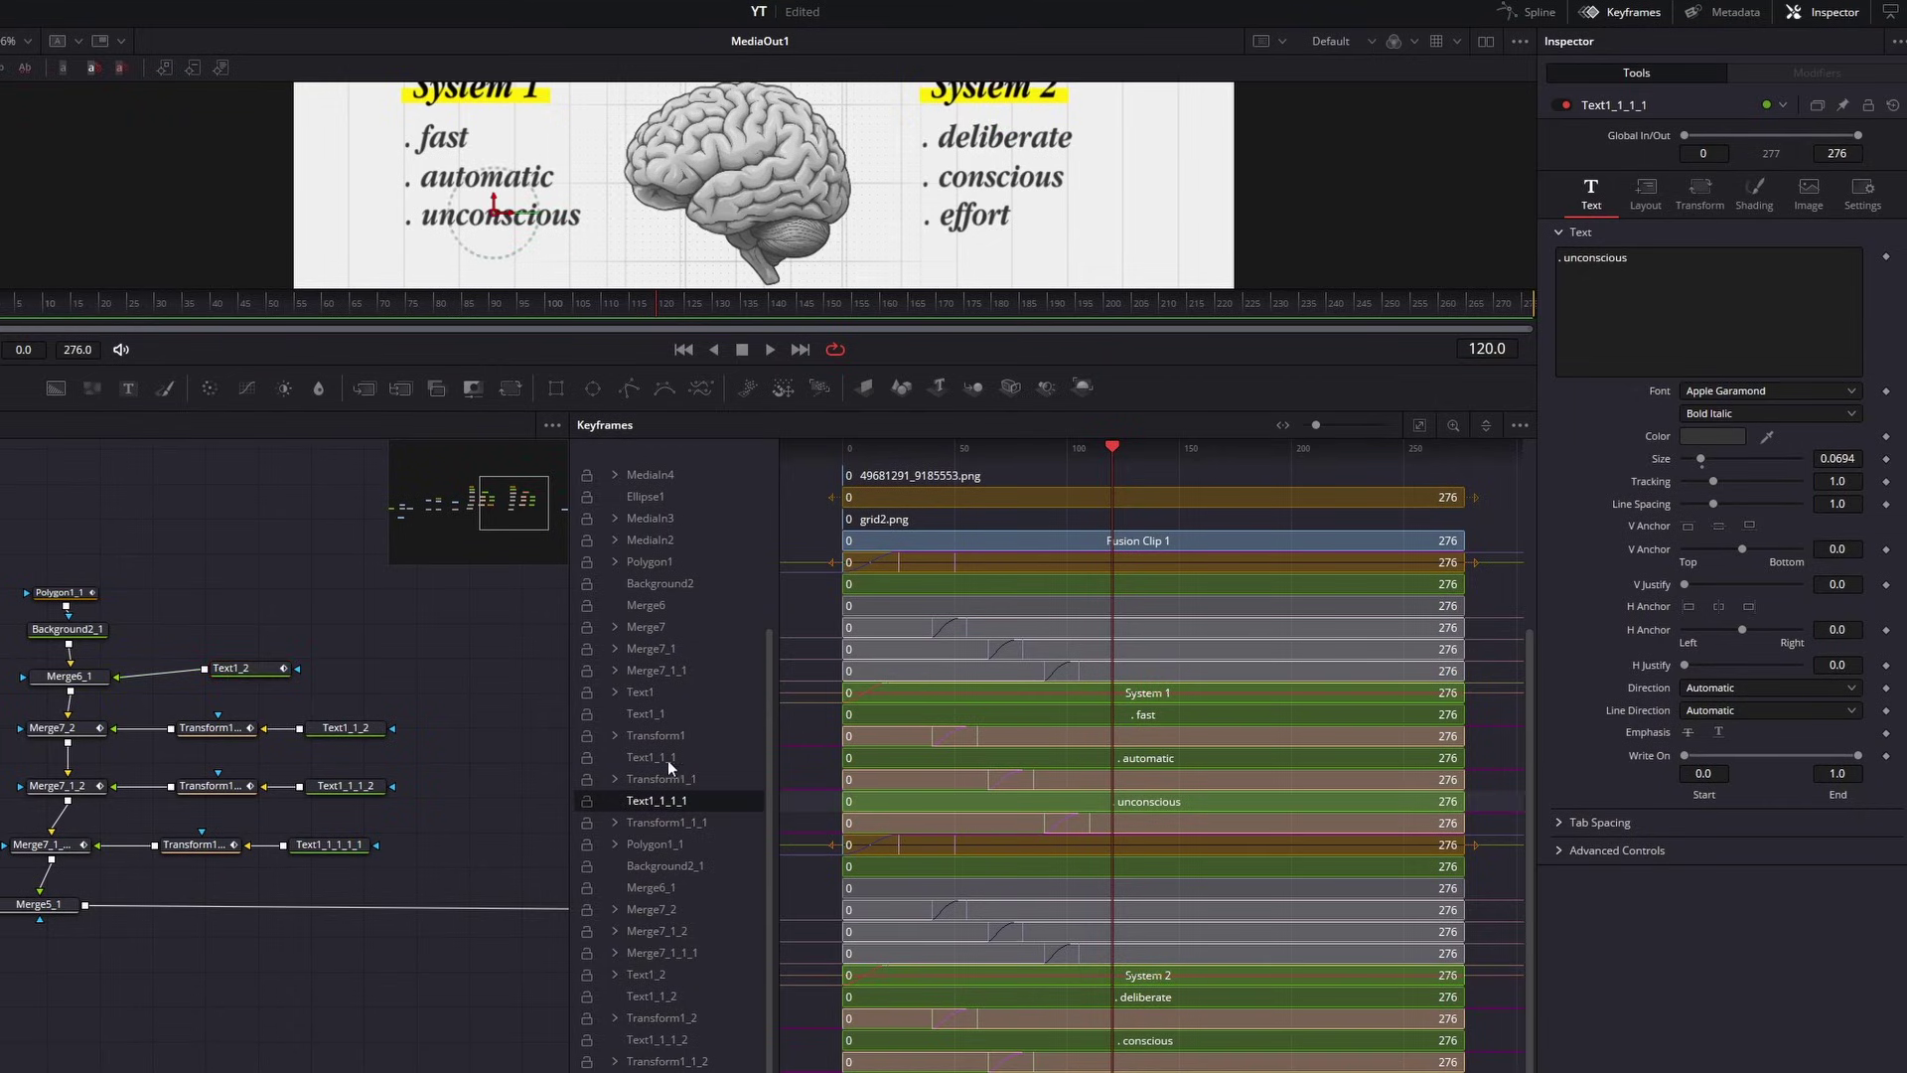
left_click(648, 743)
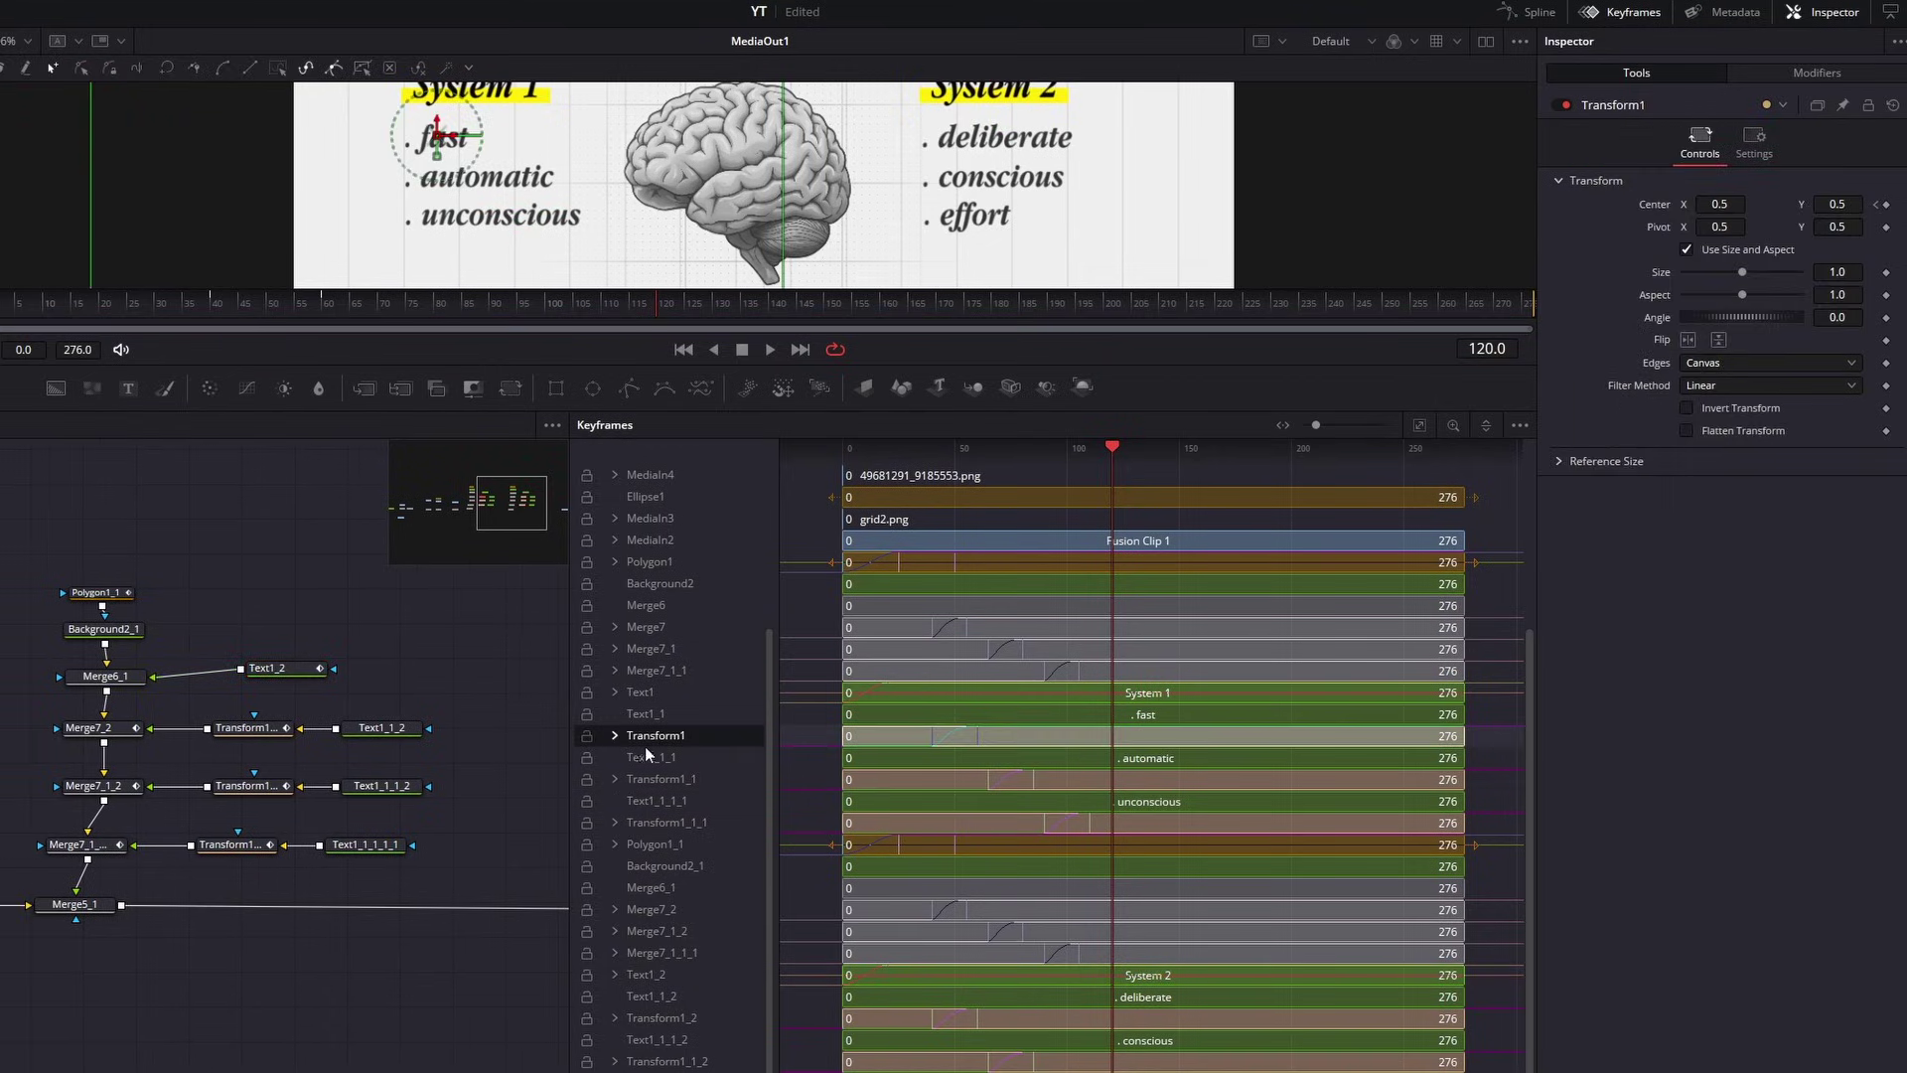
left_click(284, 671)
left_click(615, 975)
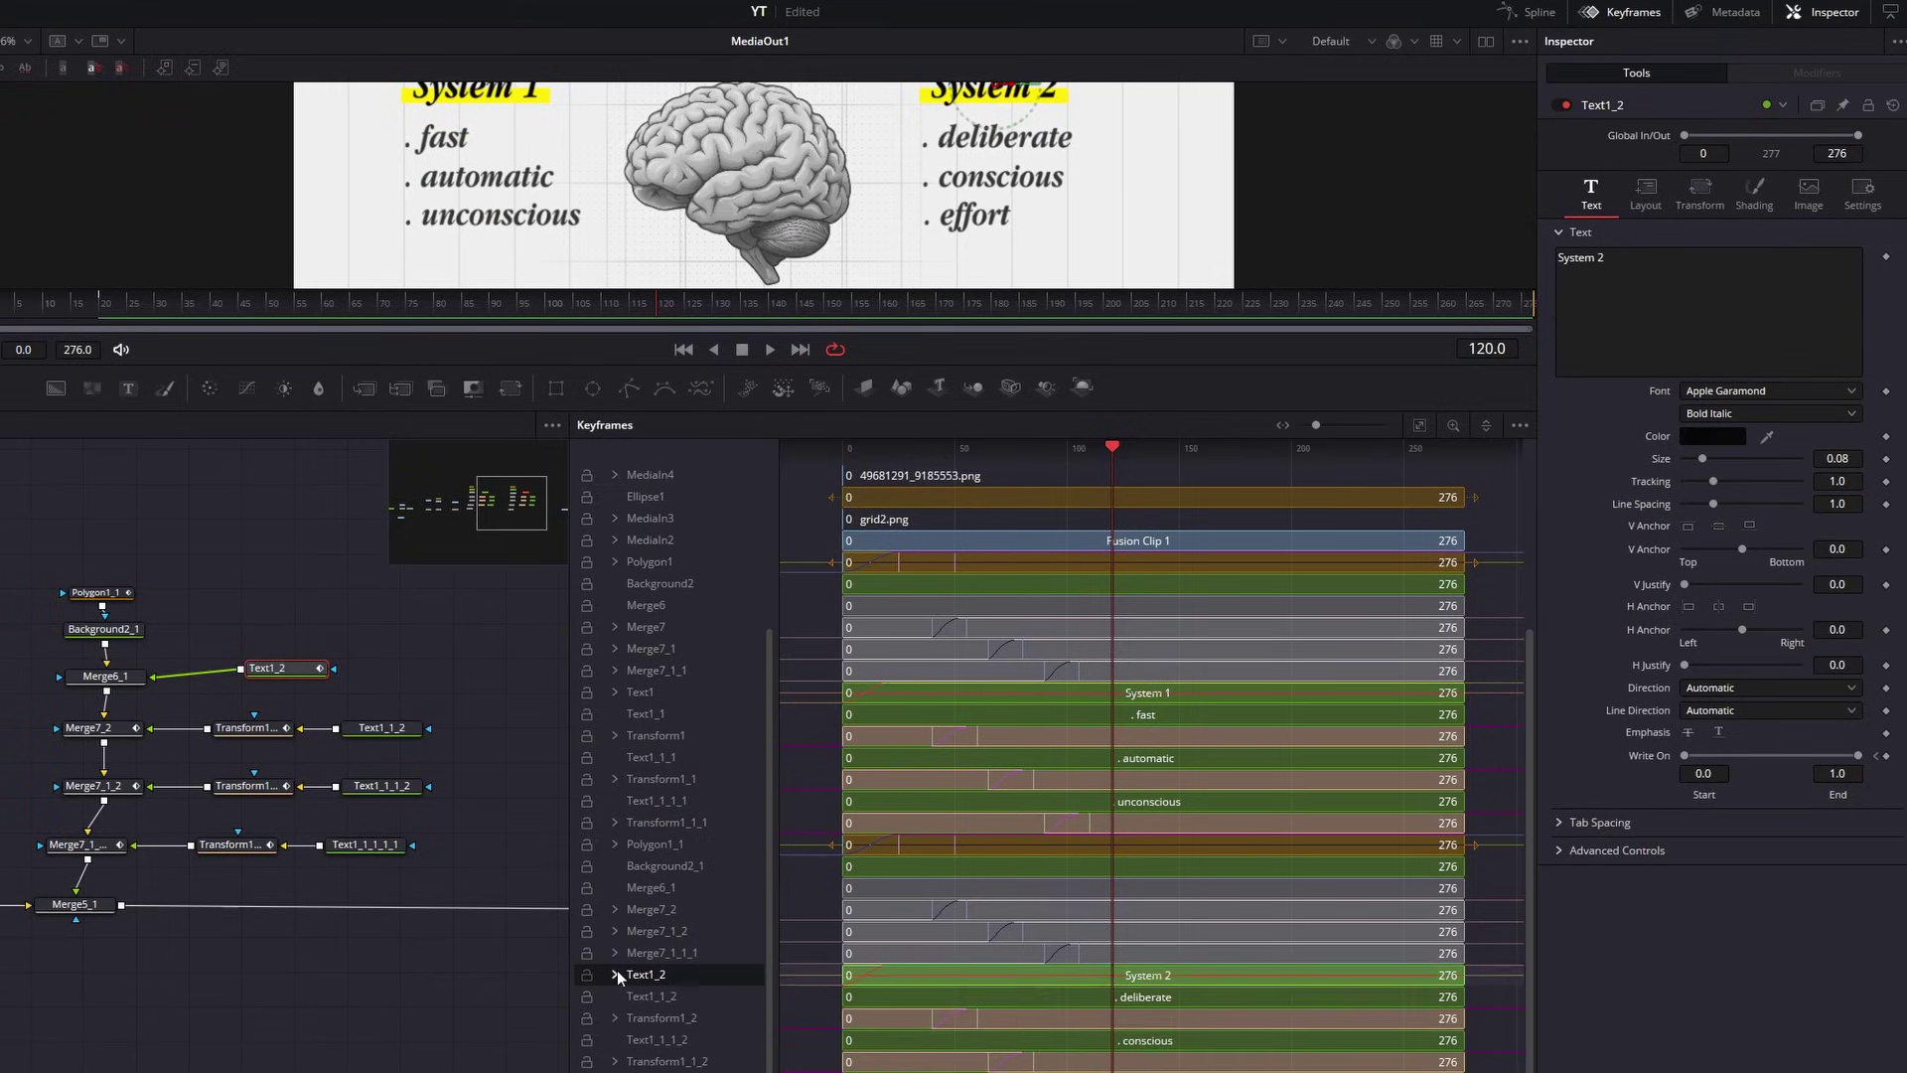
scroll(953, 1004, "down", 2)
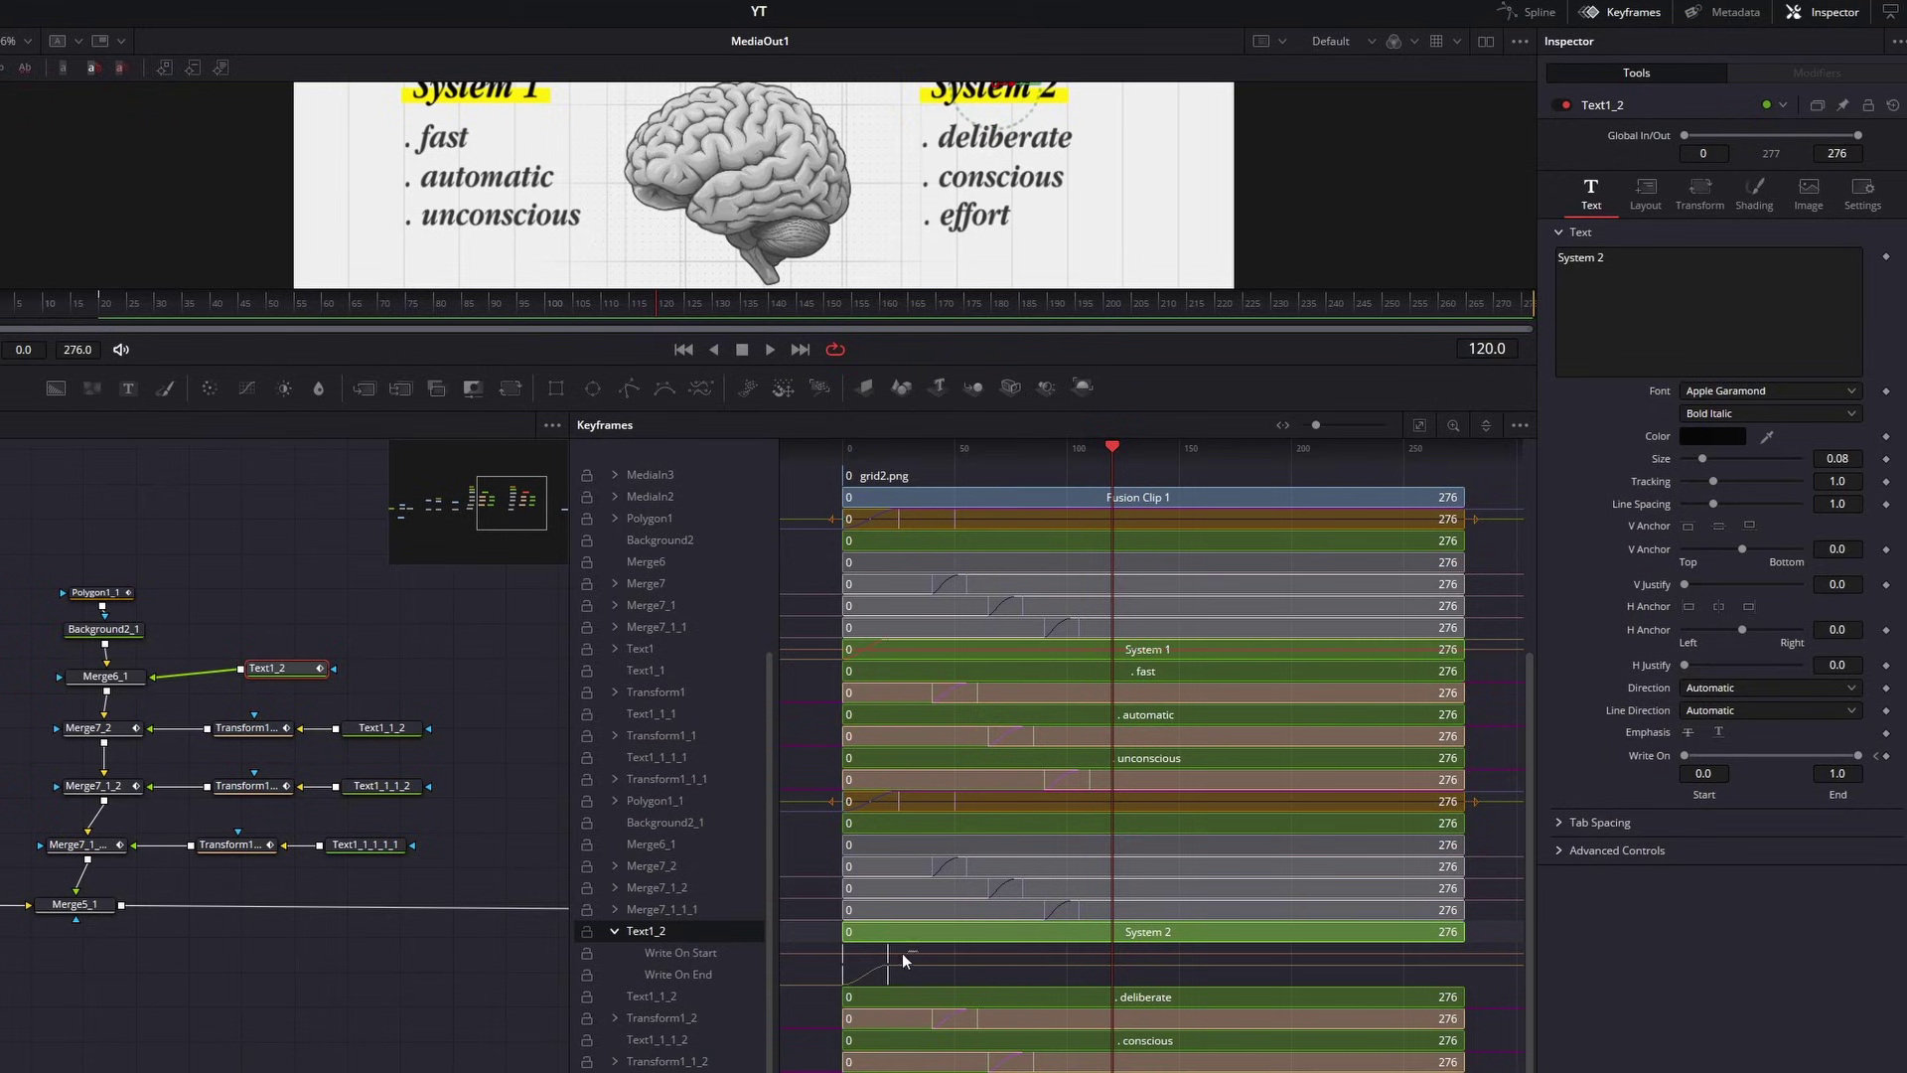
left_click_drag(835, 981, 1112, 975)
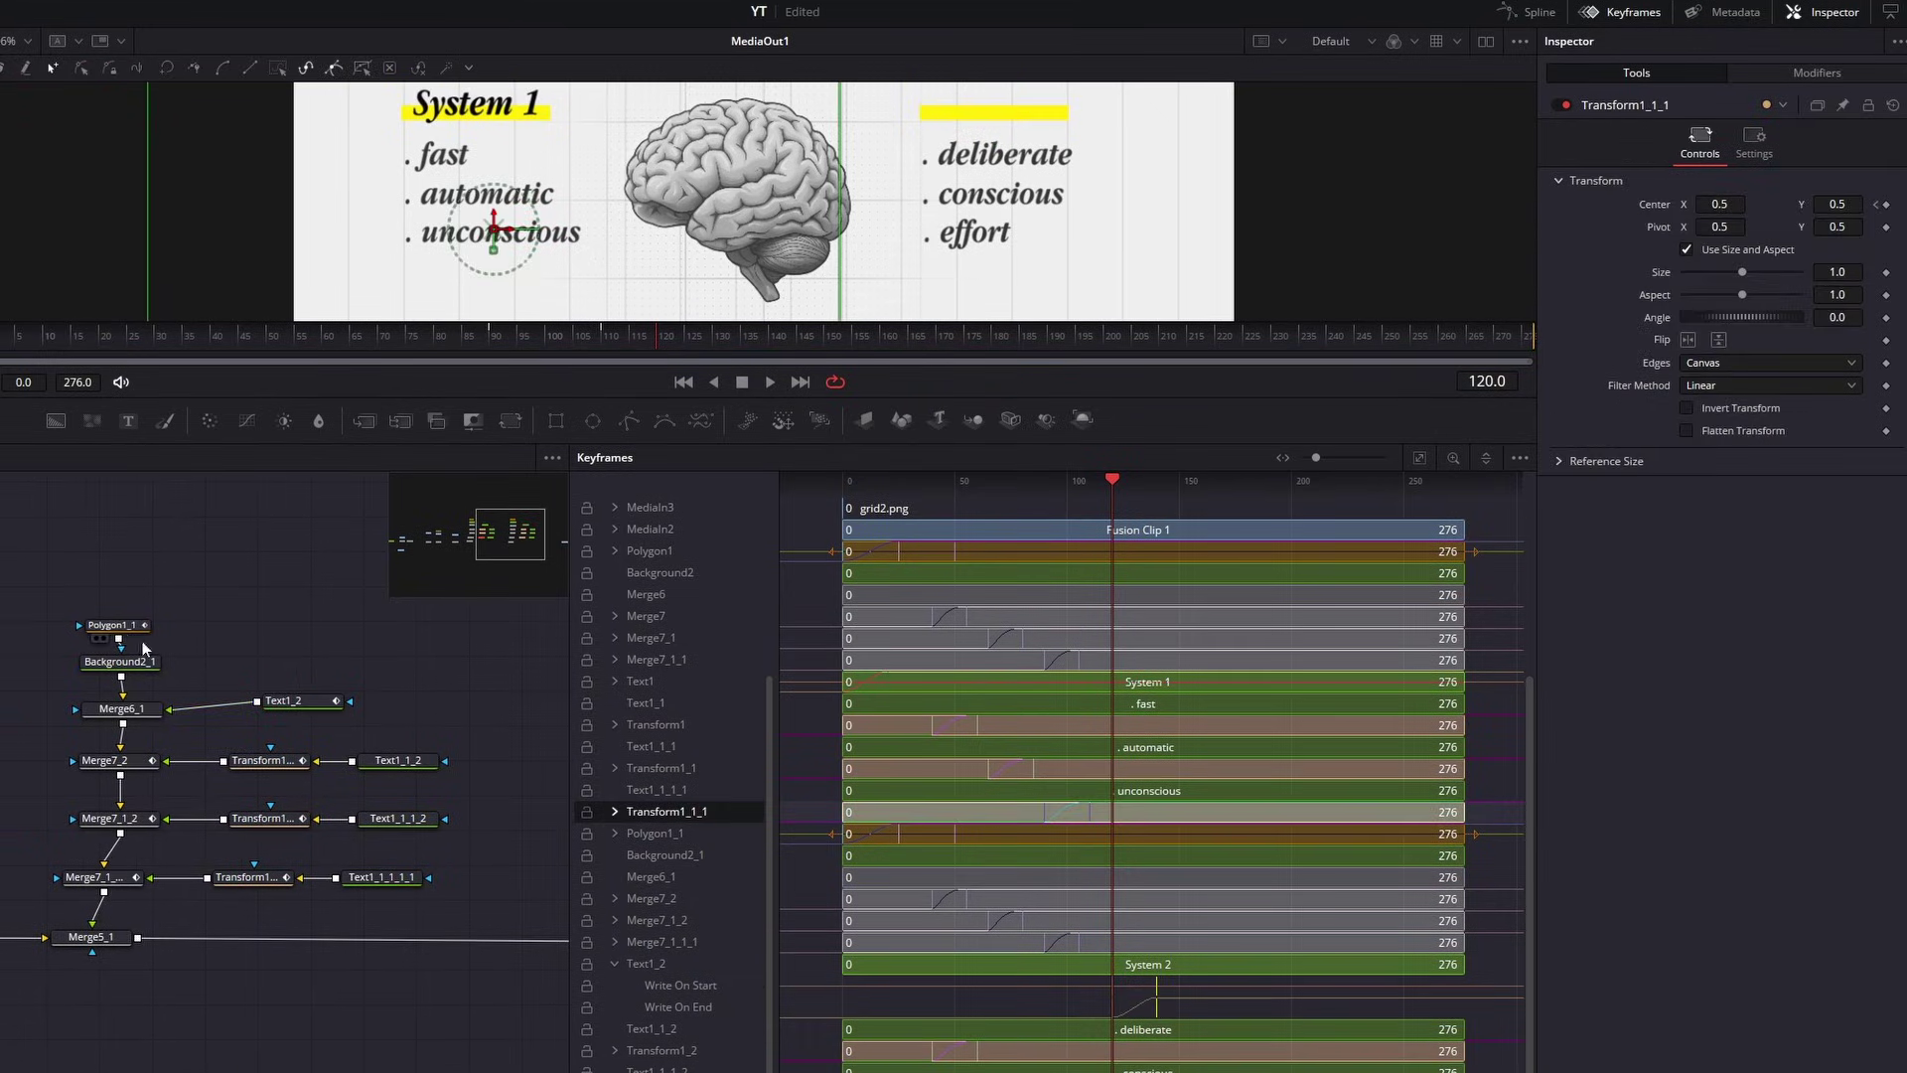
Shift Polygon1_1's Length and Polyline keyframes together so the Length animation starts at frame 120, and play the animation
left_click(117, 629)
left_click(614, 833)
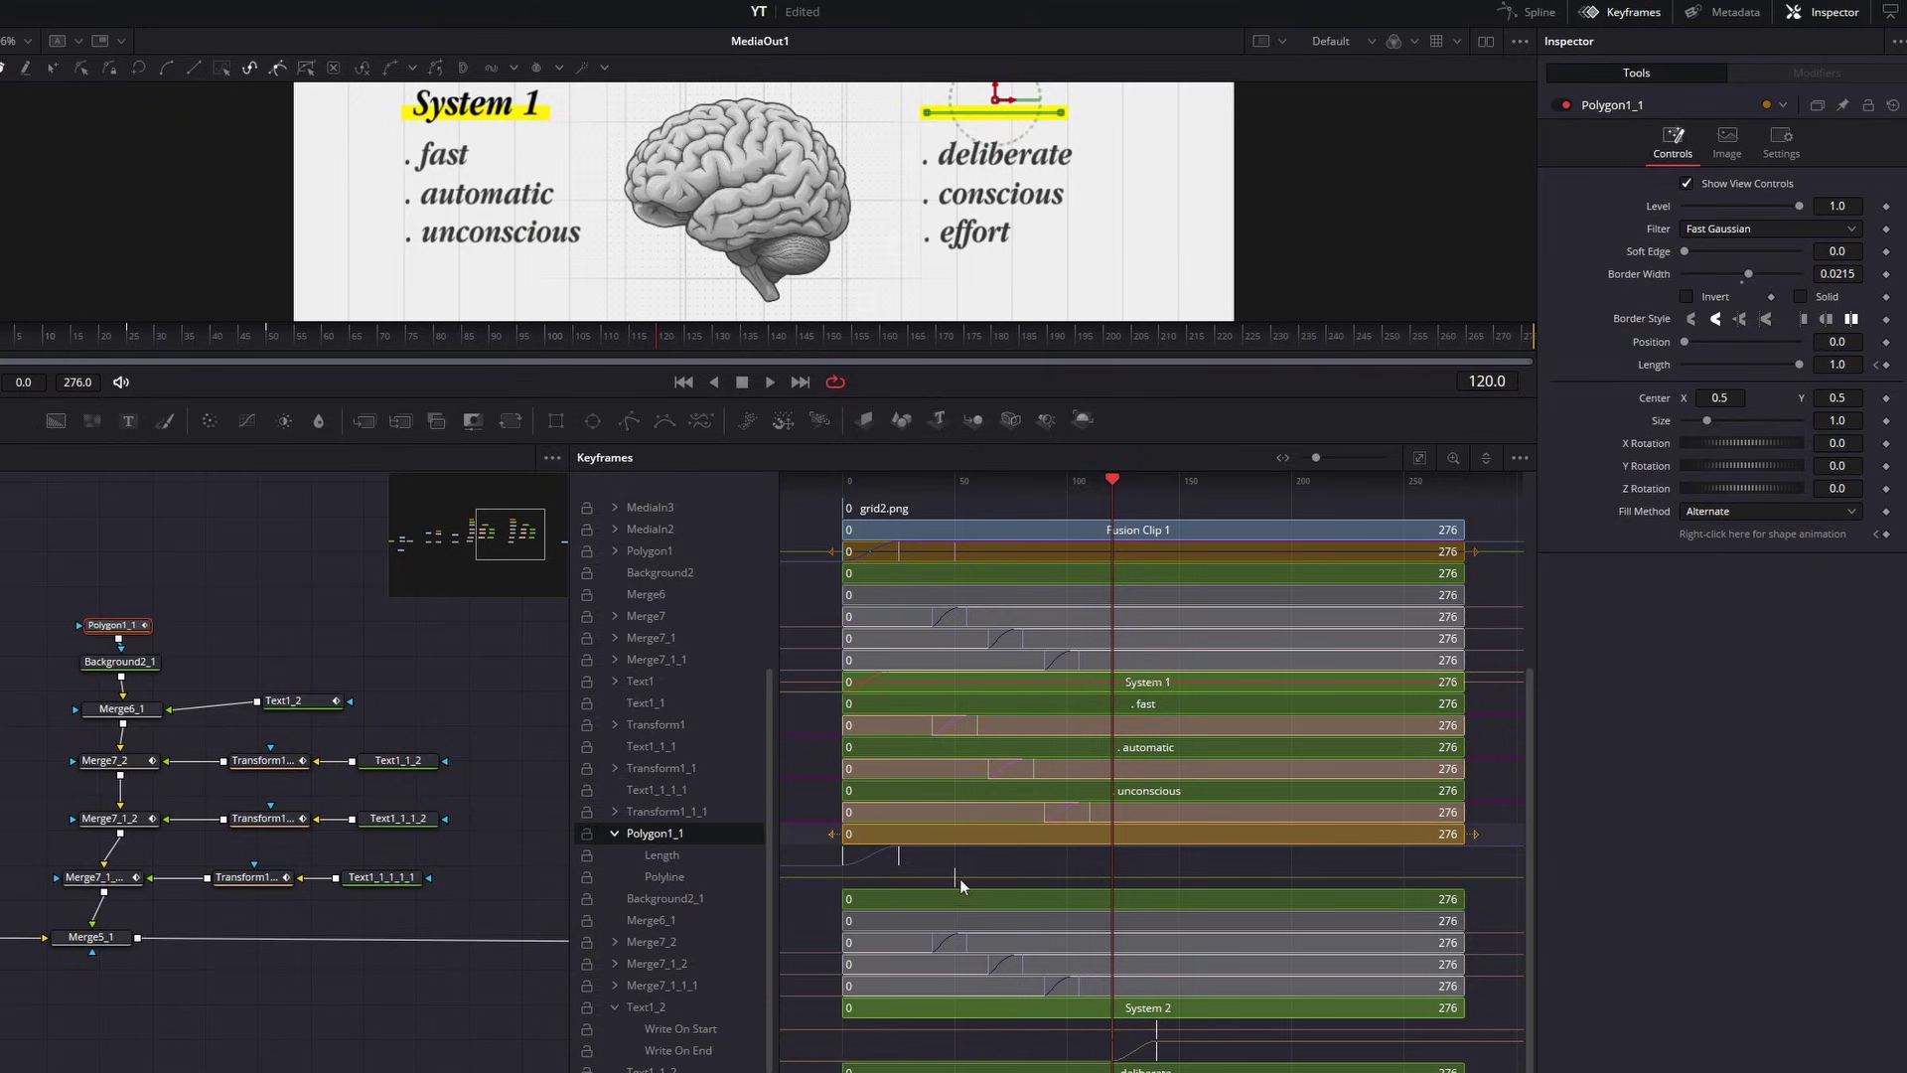
left_click_drag(818, 852, 1115, 876)
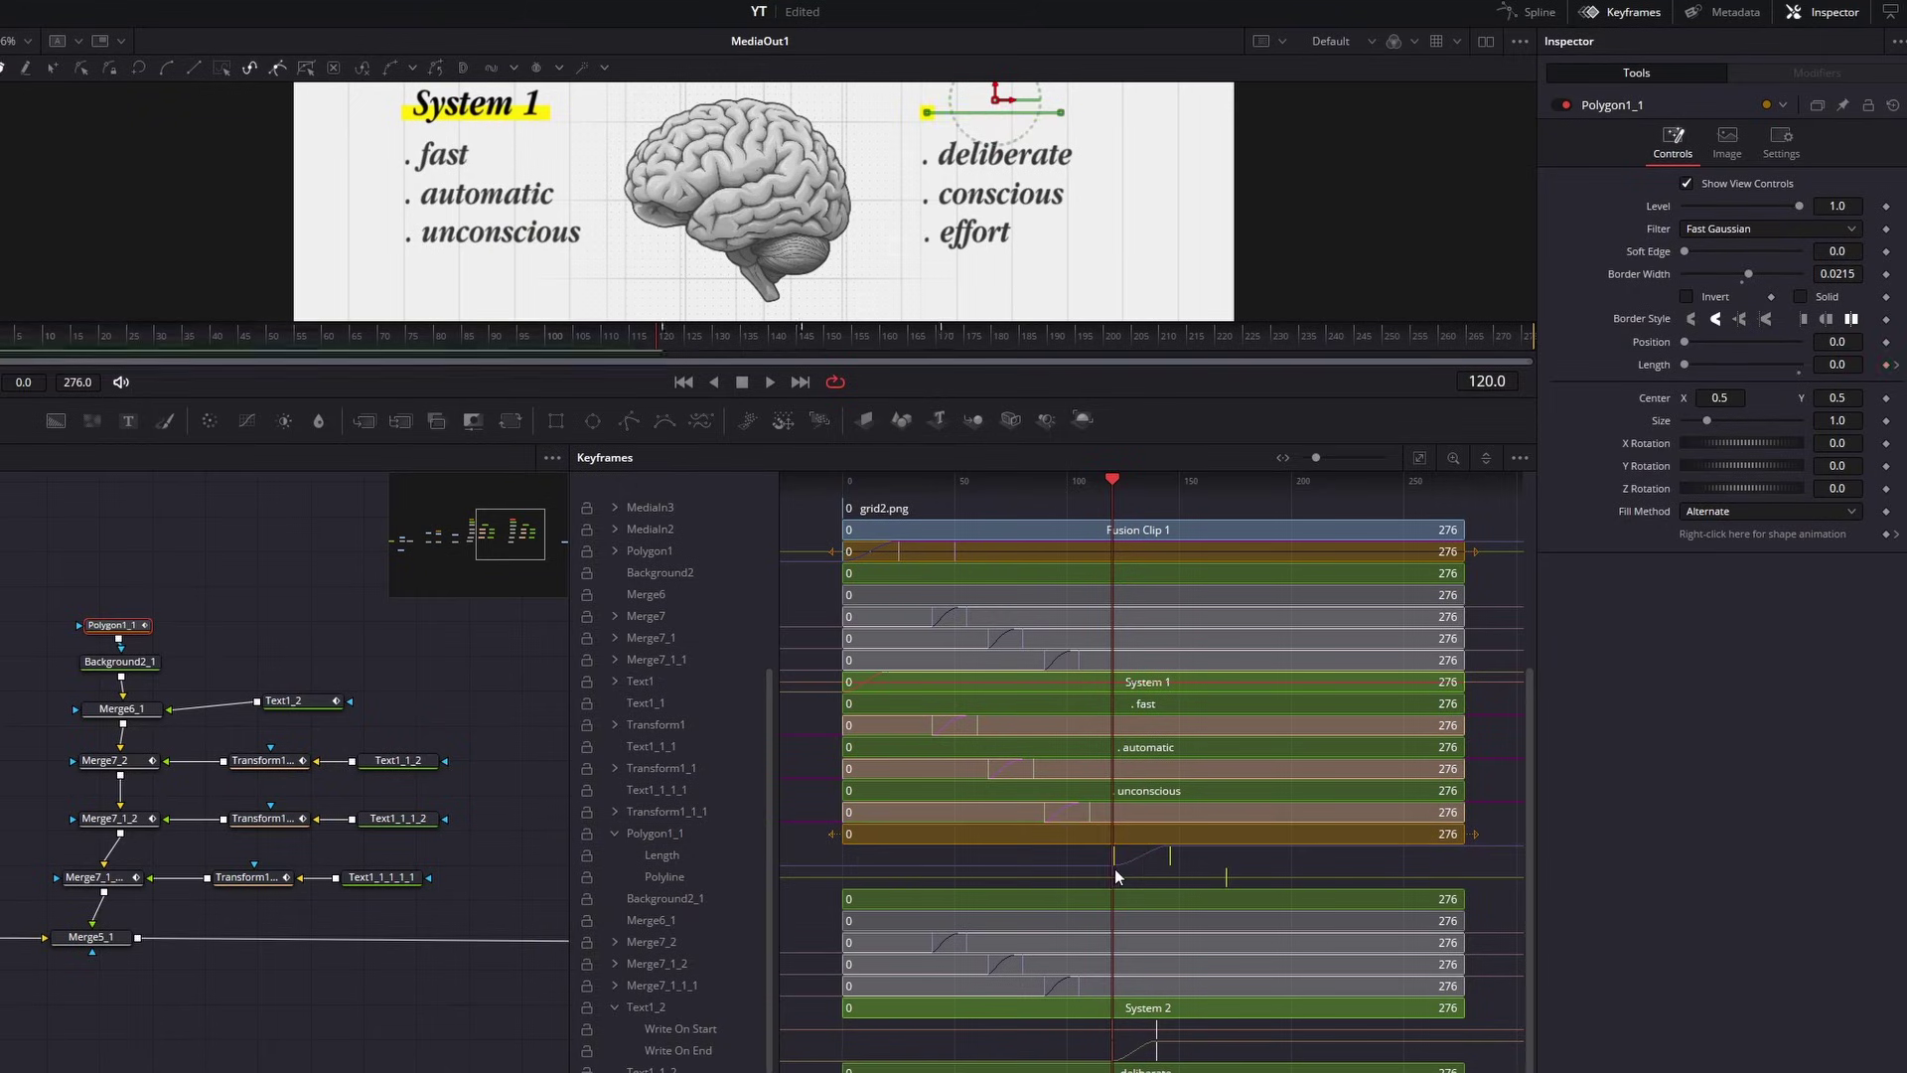
key("space")
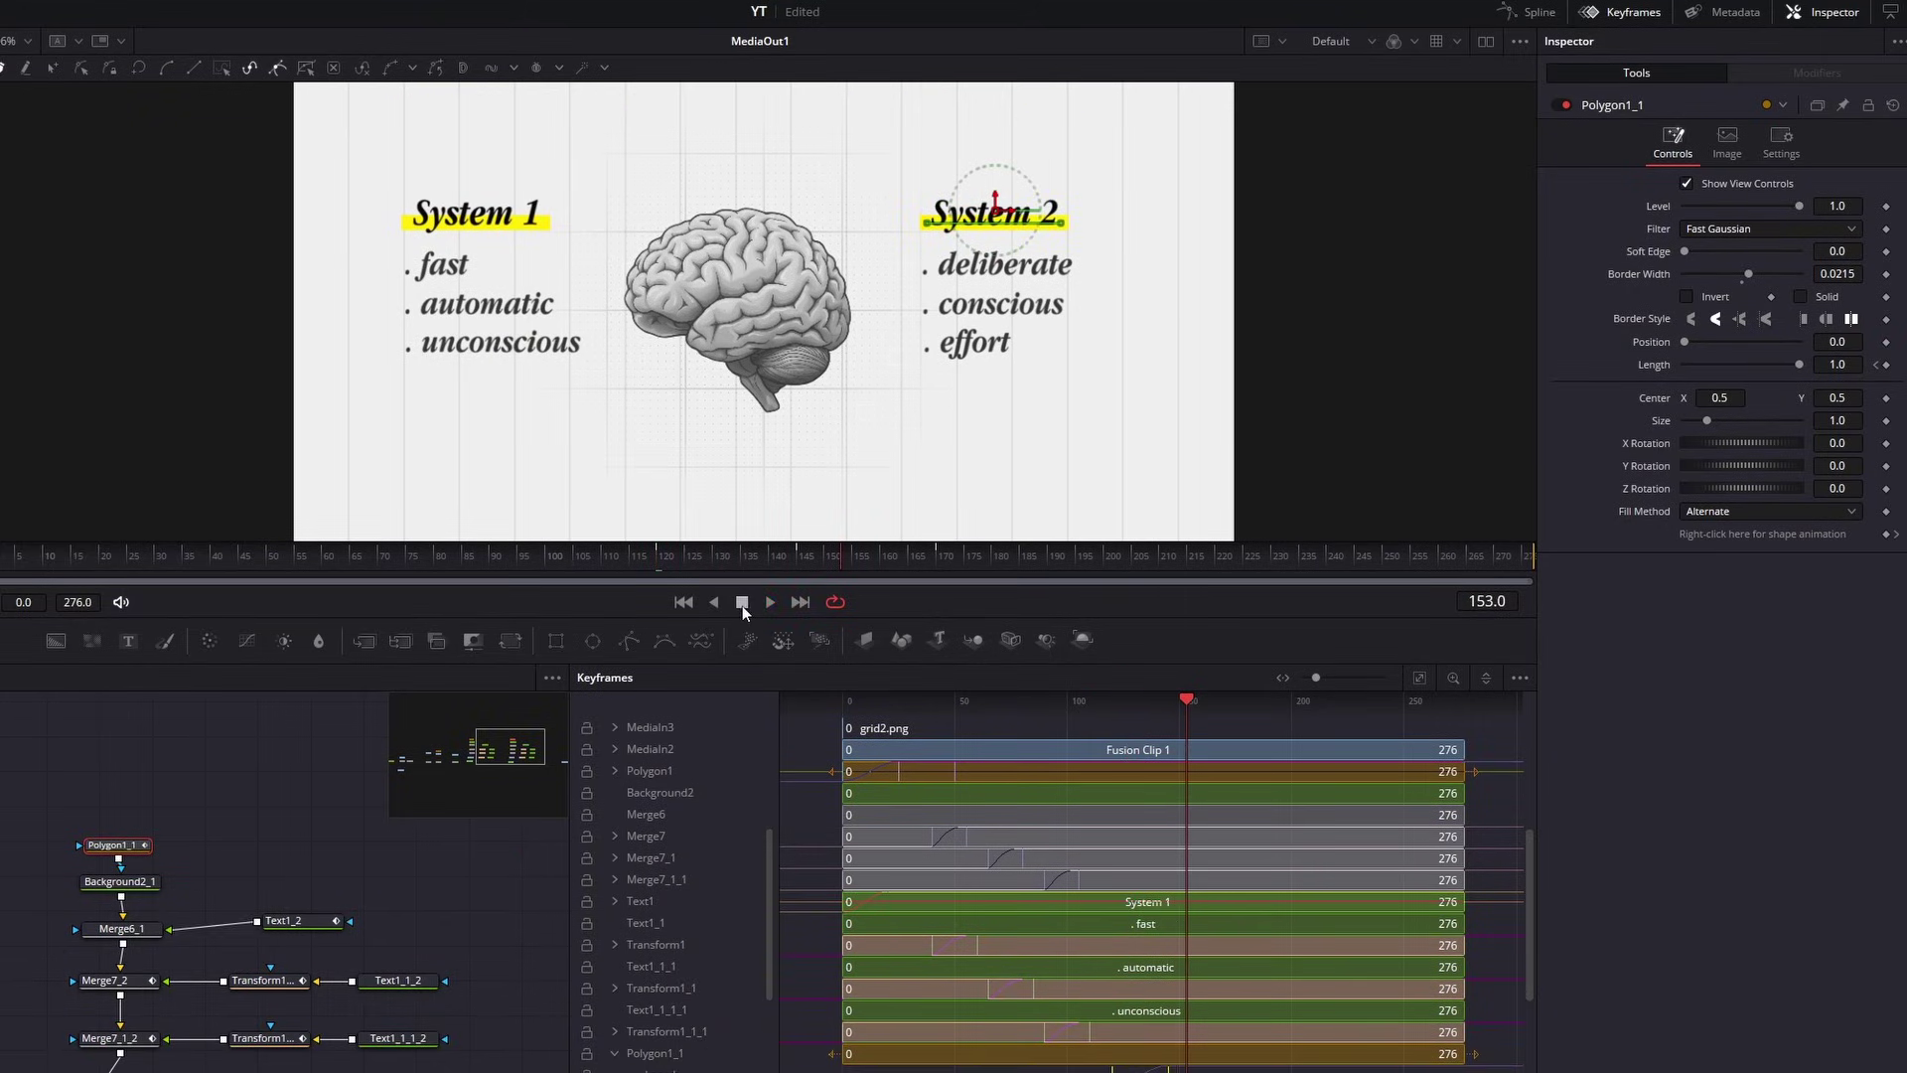
left_click(742, 604)
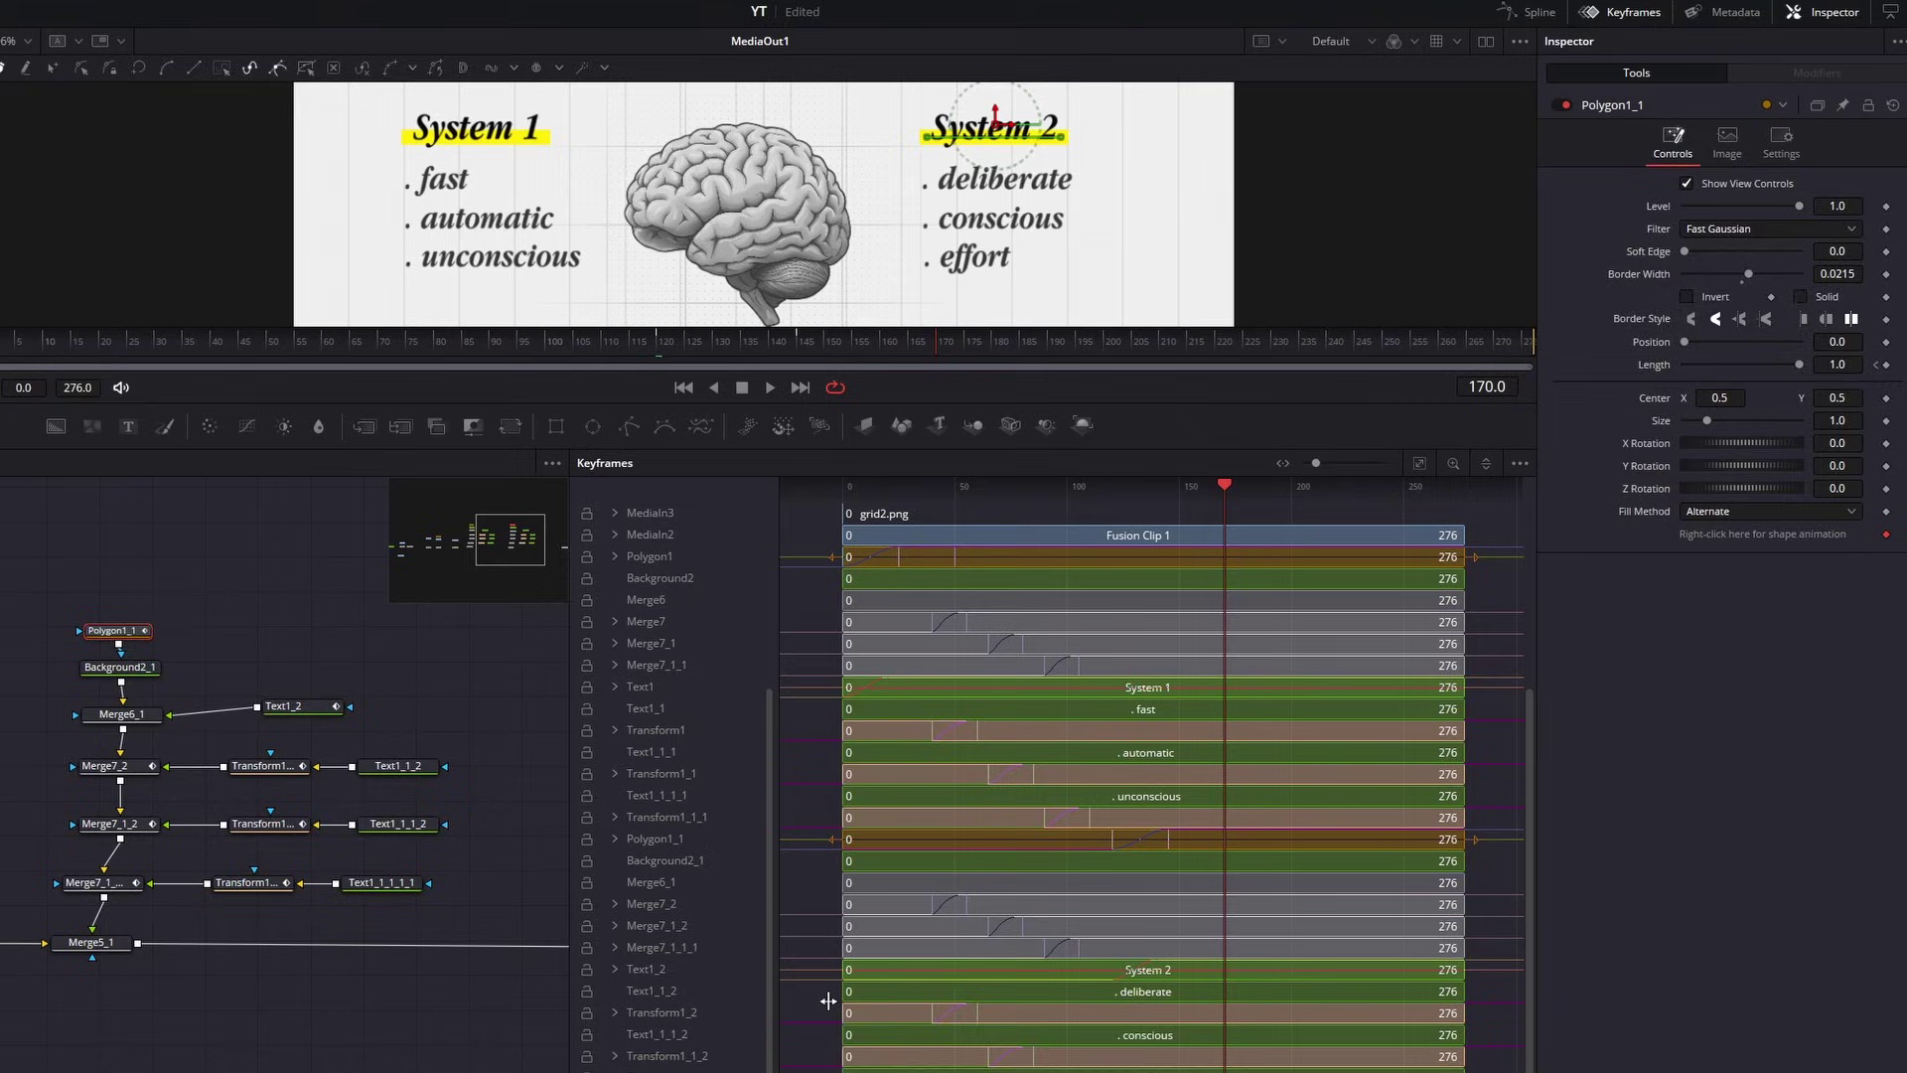
Shift the Transform1_2 Center keyframes and Merge7_2 Blend keyframes of ". deliberate" to start at frame 170
left_click(616, 1013)
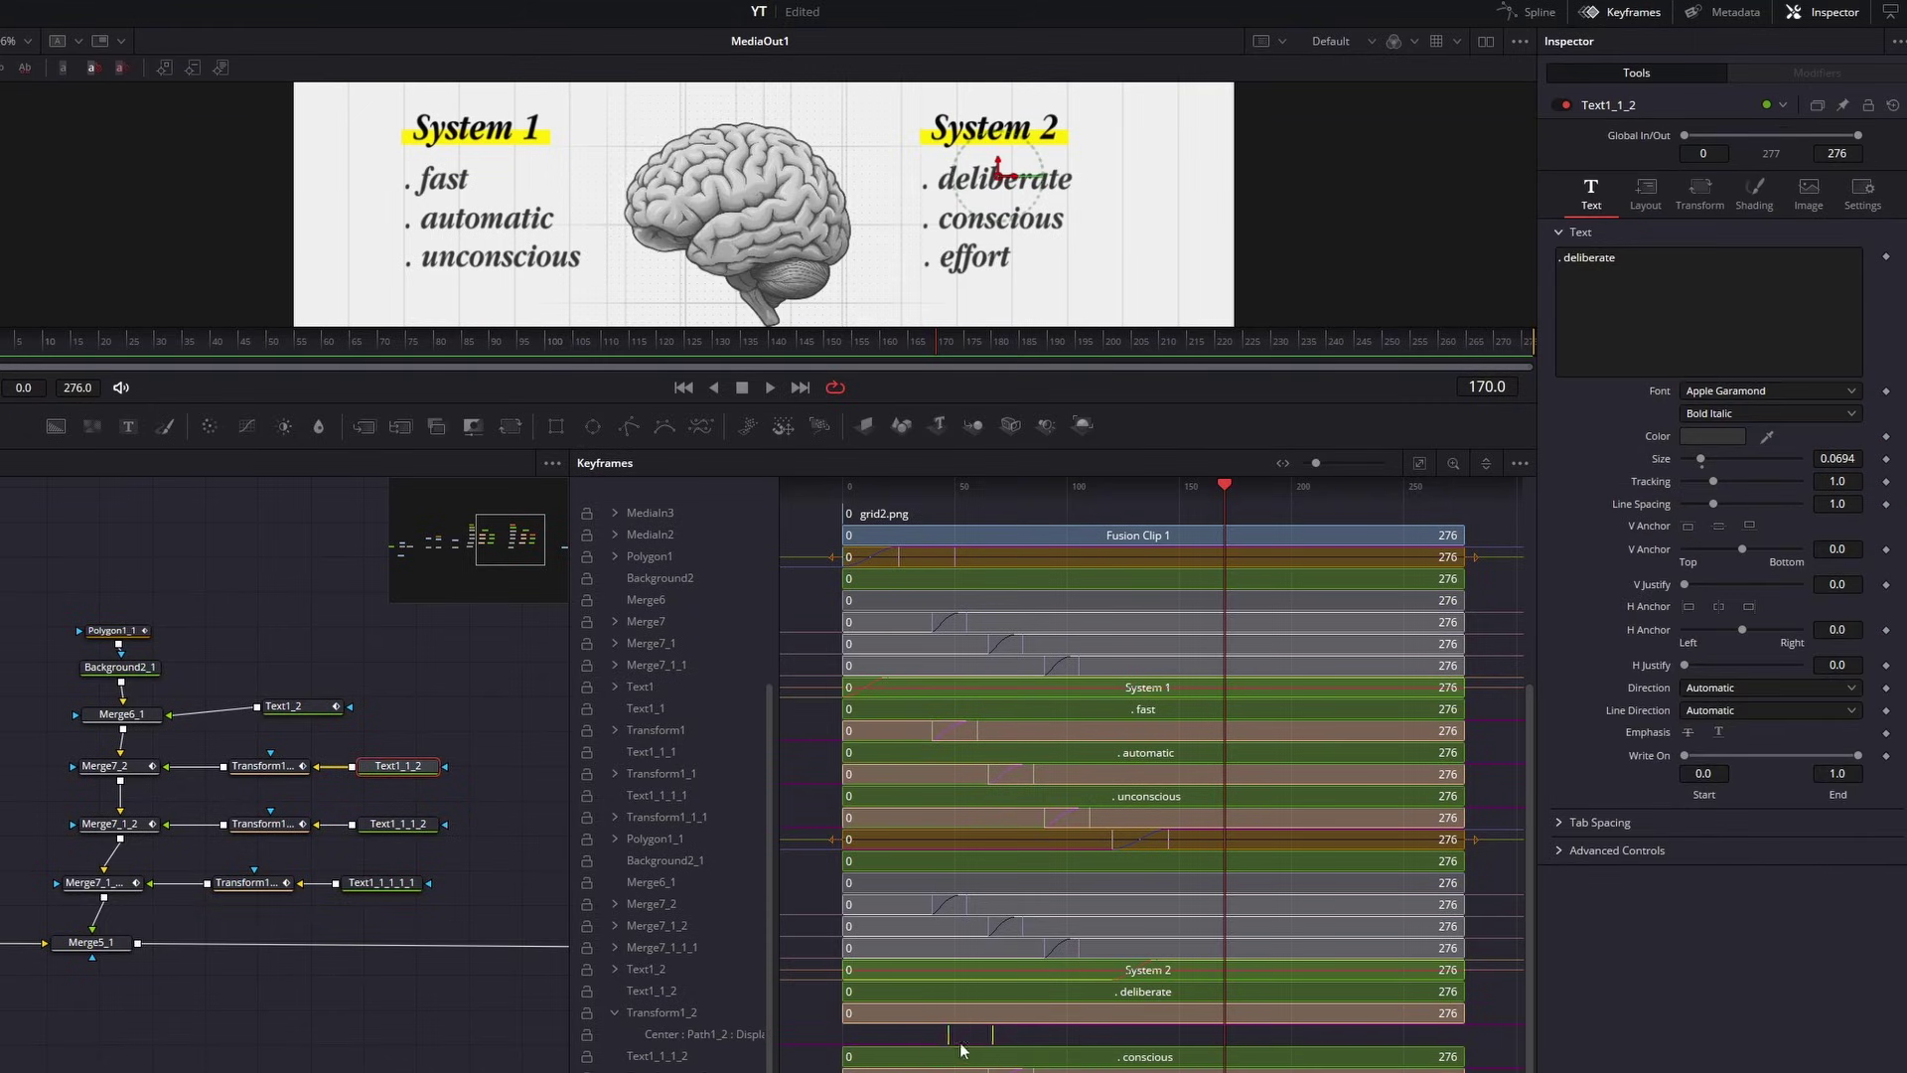
left_click_drag(960, 1043, 1233, 1042)
left_click(612, 904)
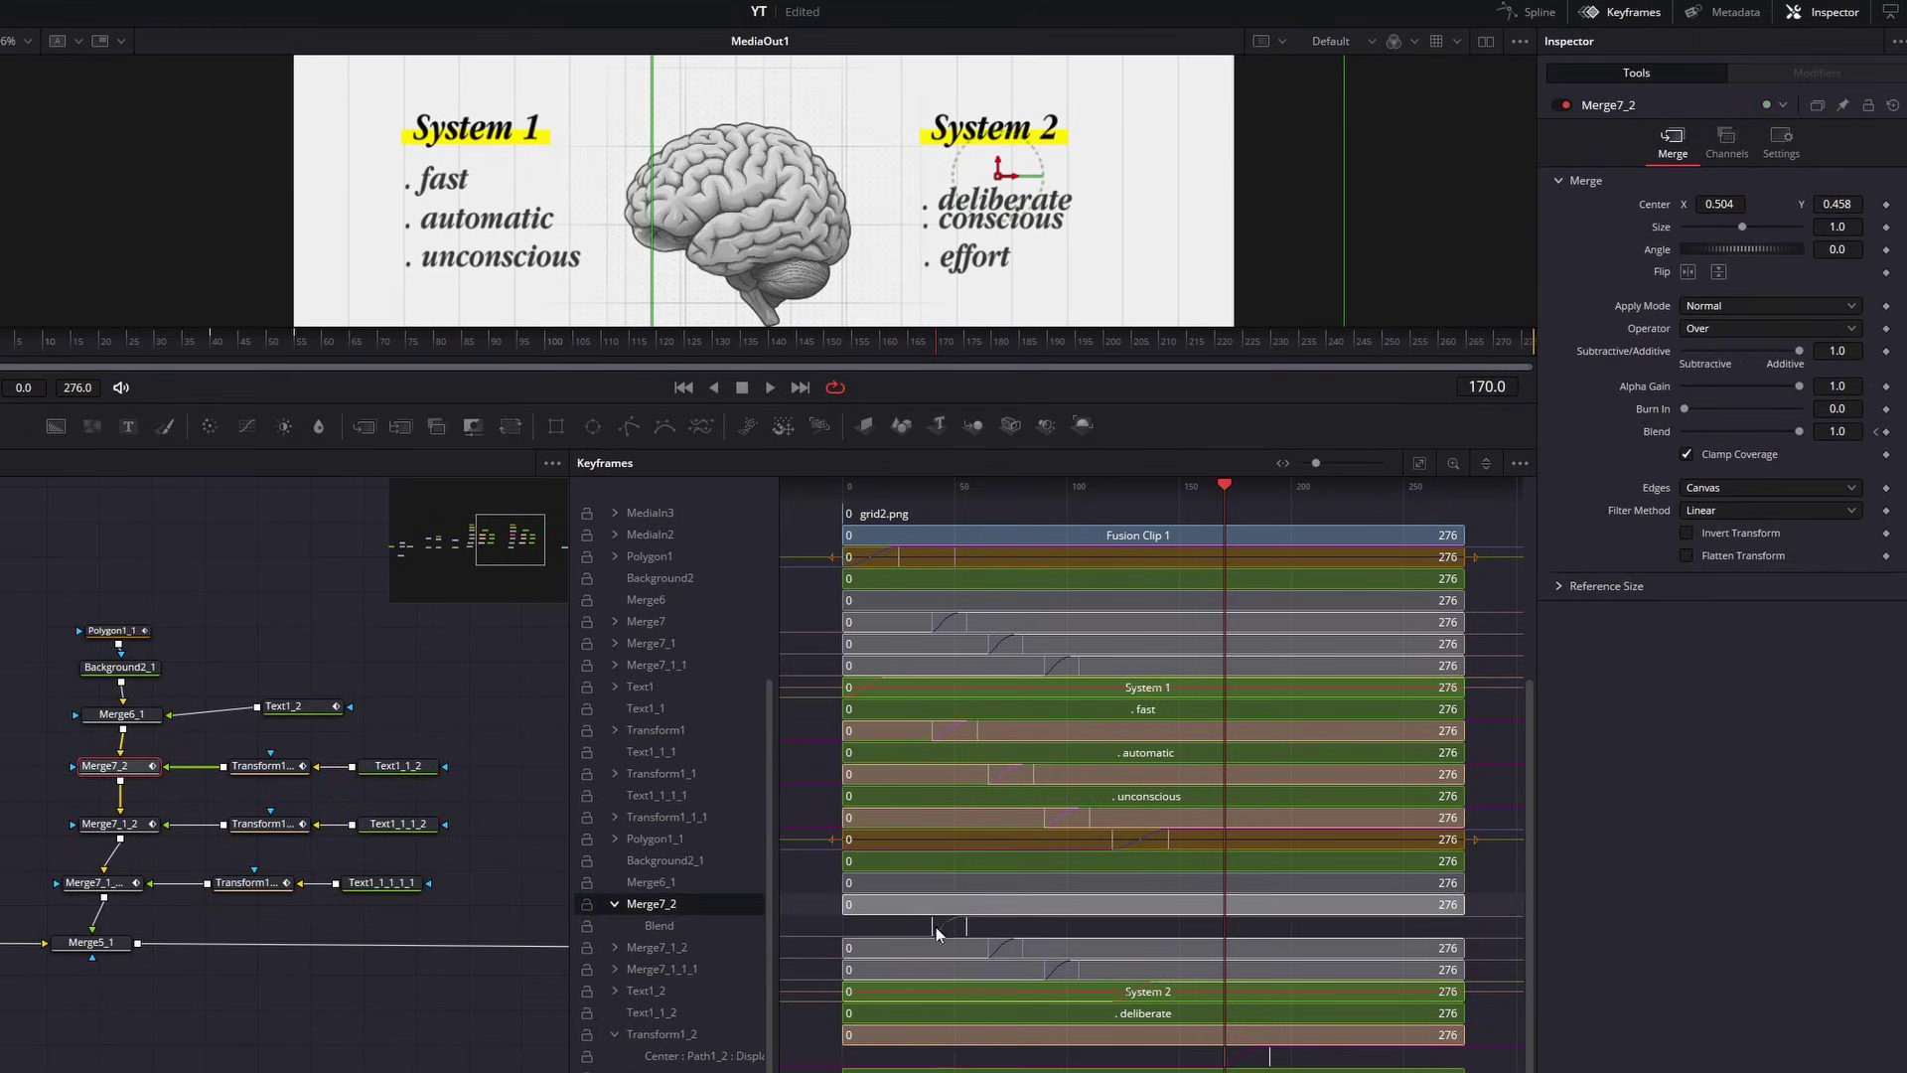
left_click_drag(936, 927, 1086, 926)
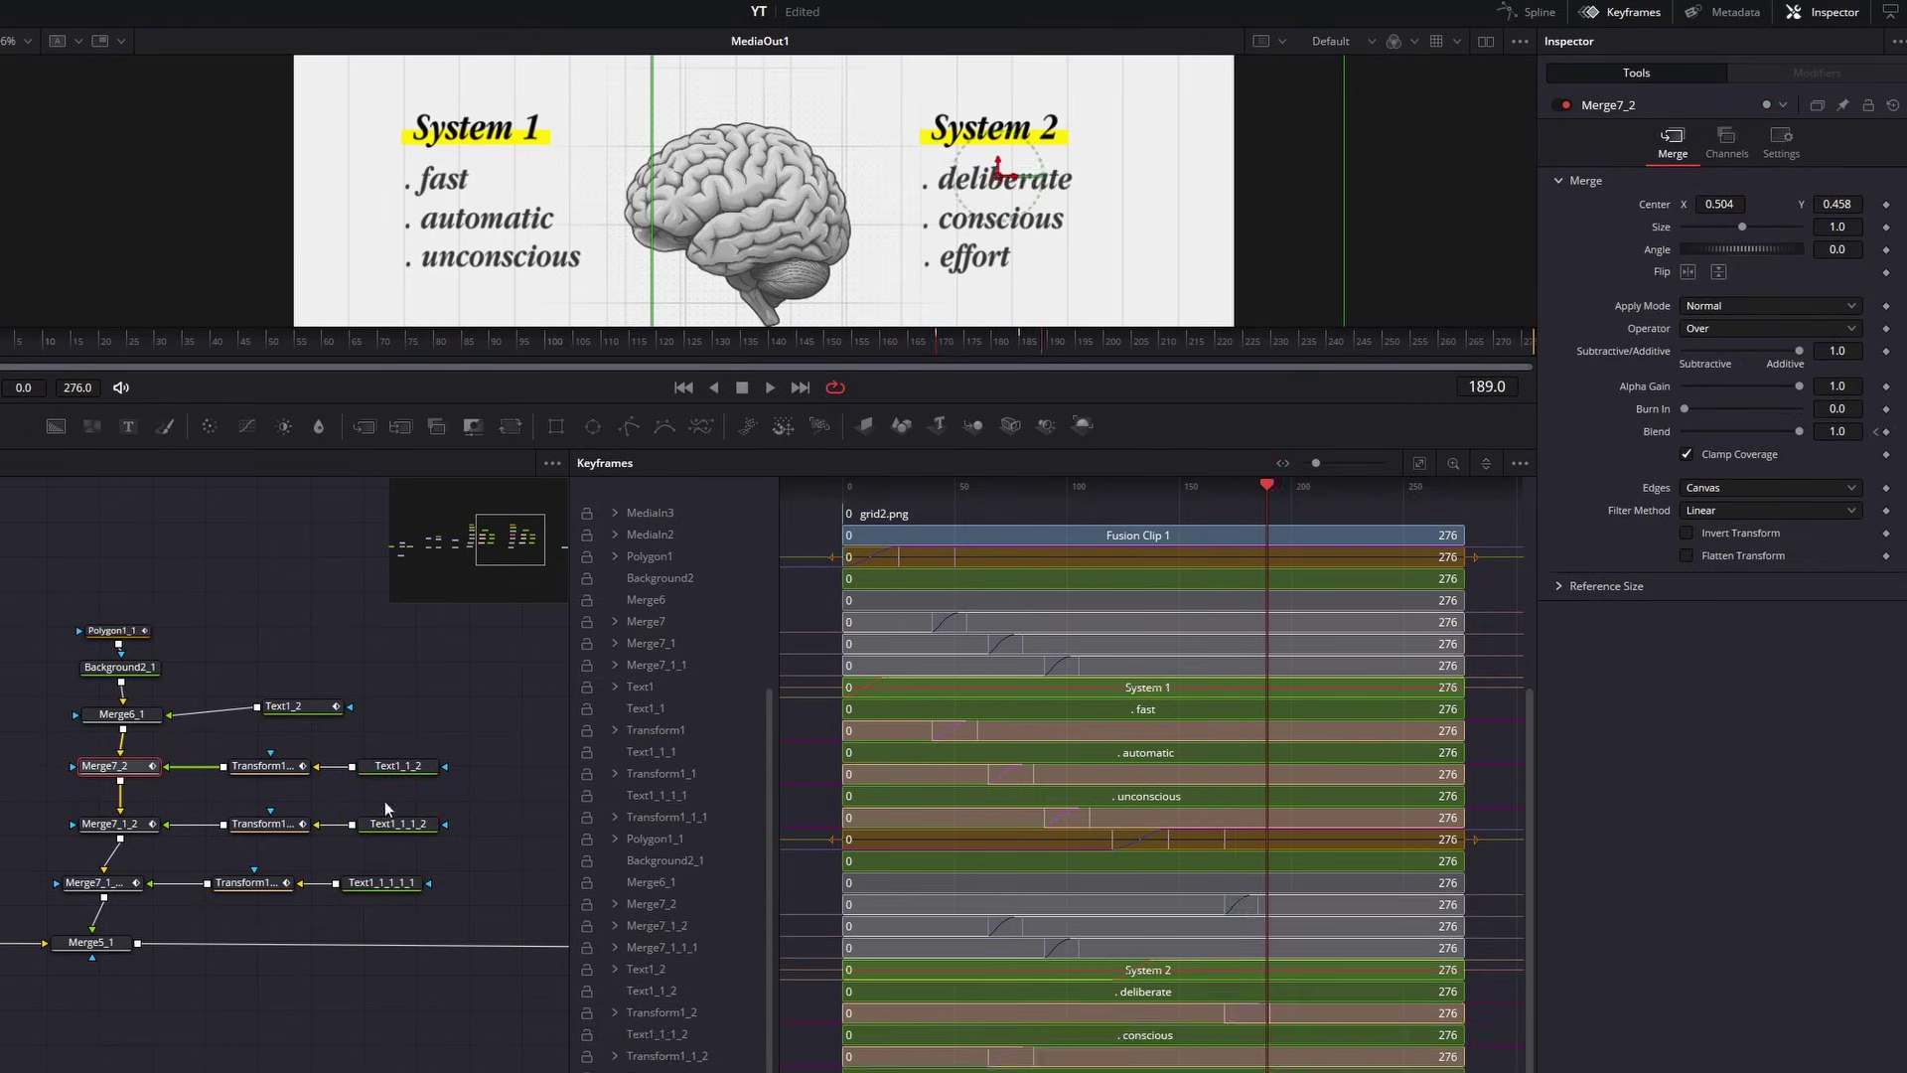
Expand the Transform1_1_2 track of ". conscious" and shift the Merge7_1_2 Blend keyframes to the playhead at frame 189
left_click(655, 796)
left_click(658, 1034)
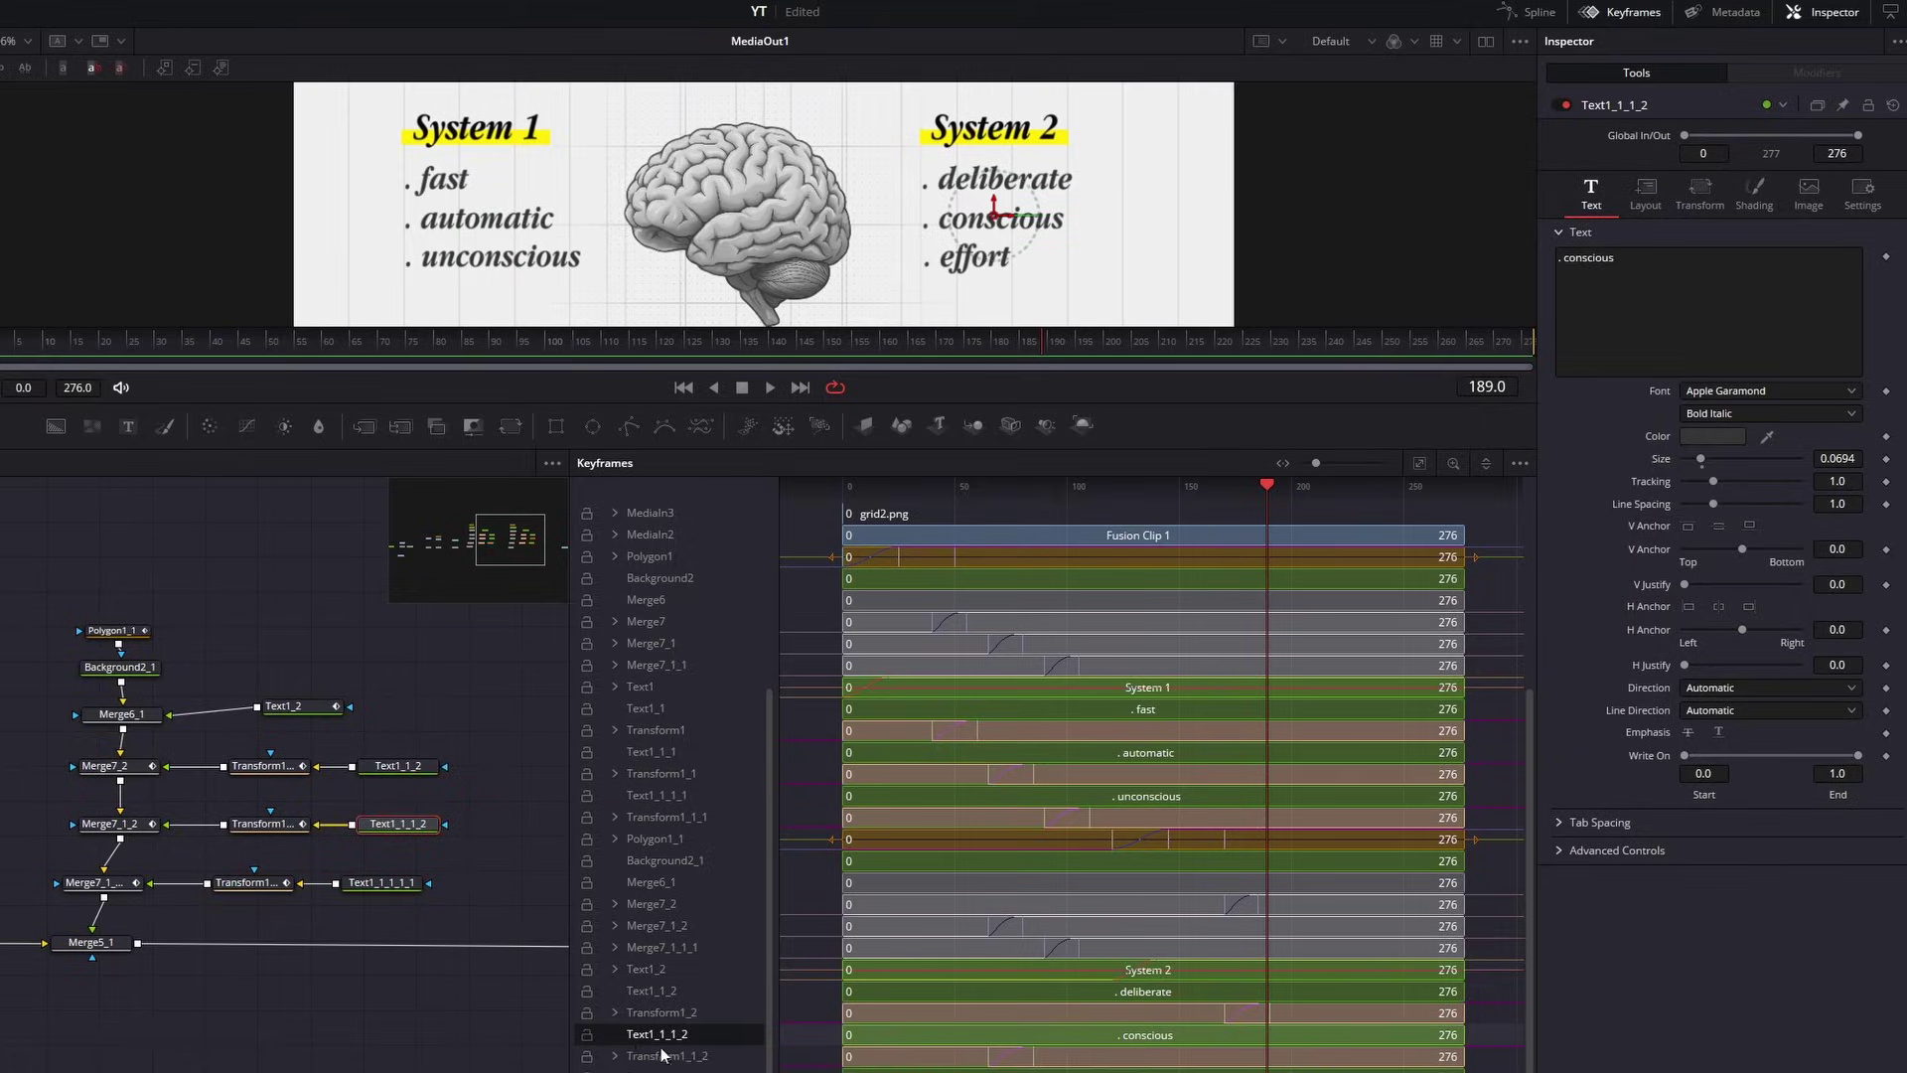
left_click(616, 1055)
left_click(110, 824)
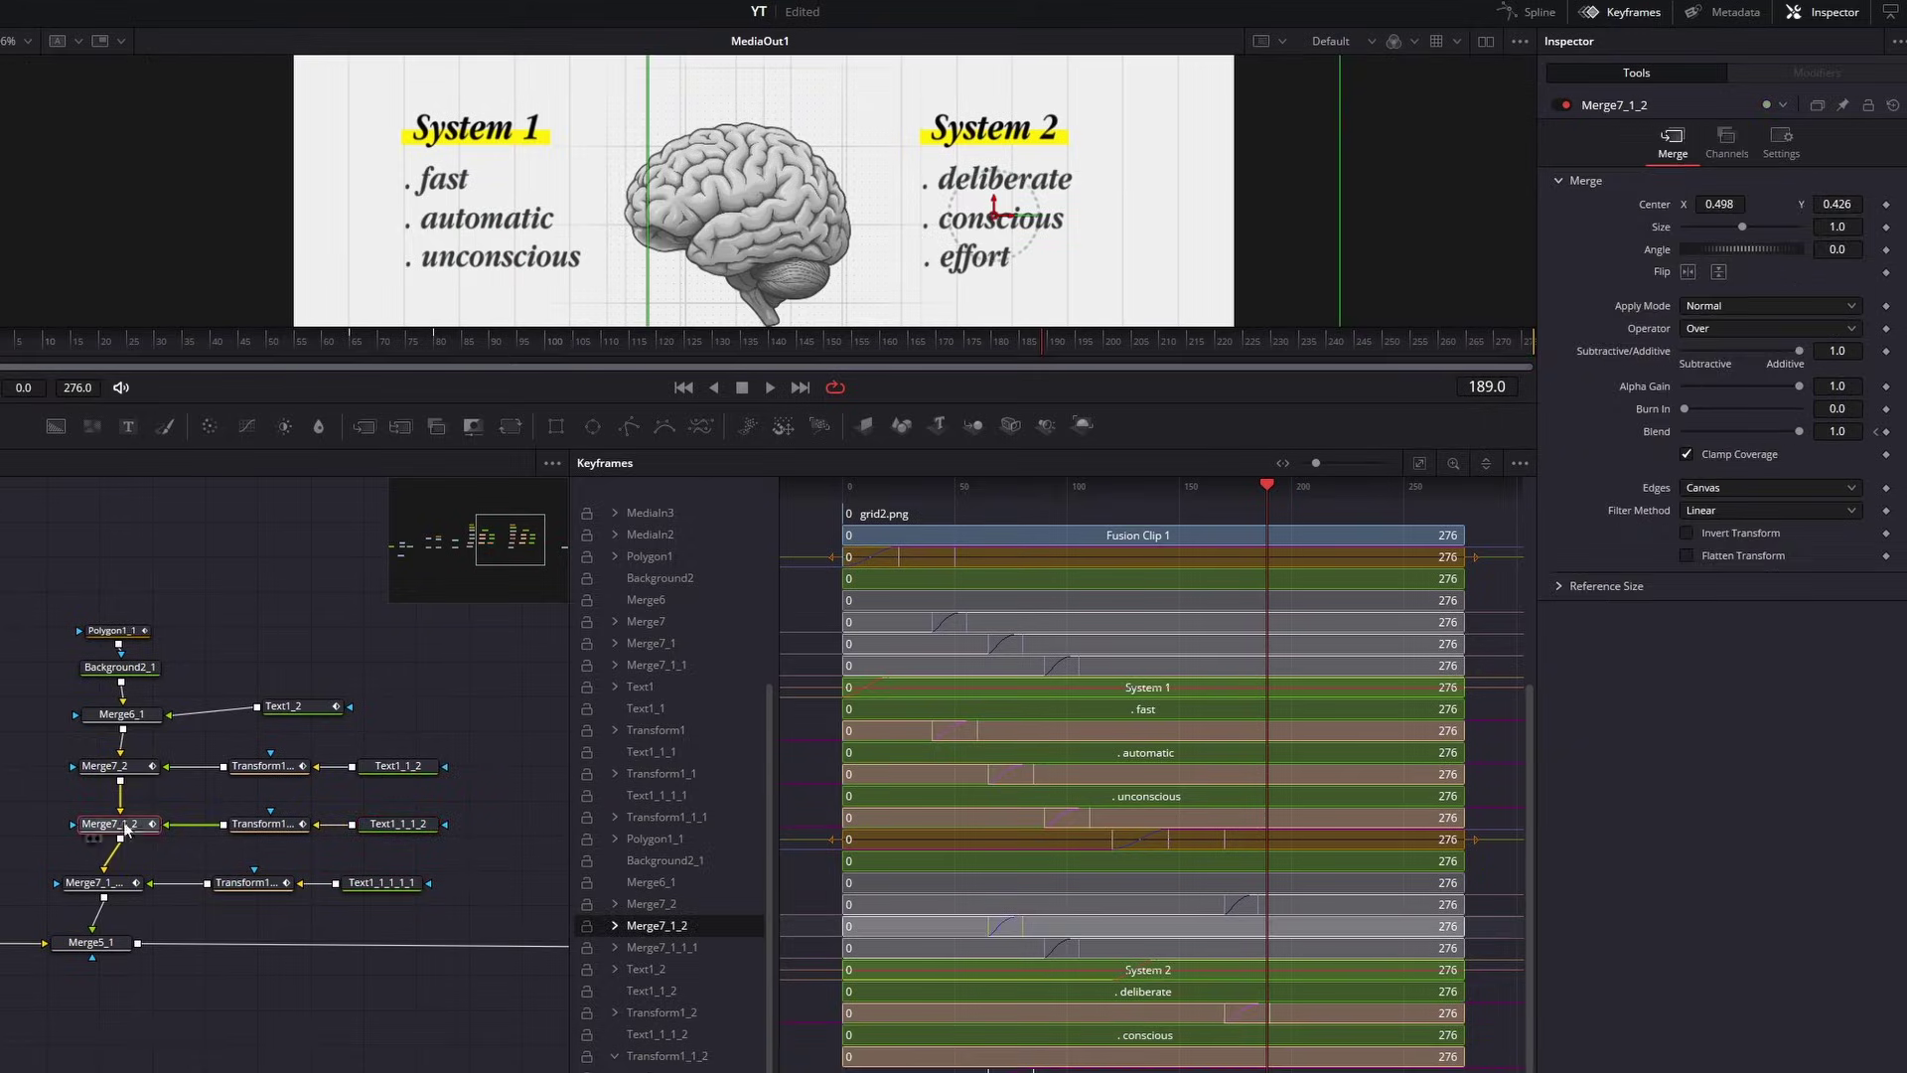
left_click(616, 924)
left_click_drag(964, 939, 1261, 942)
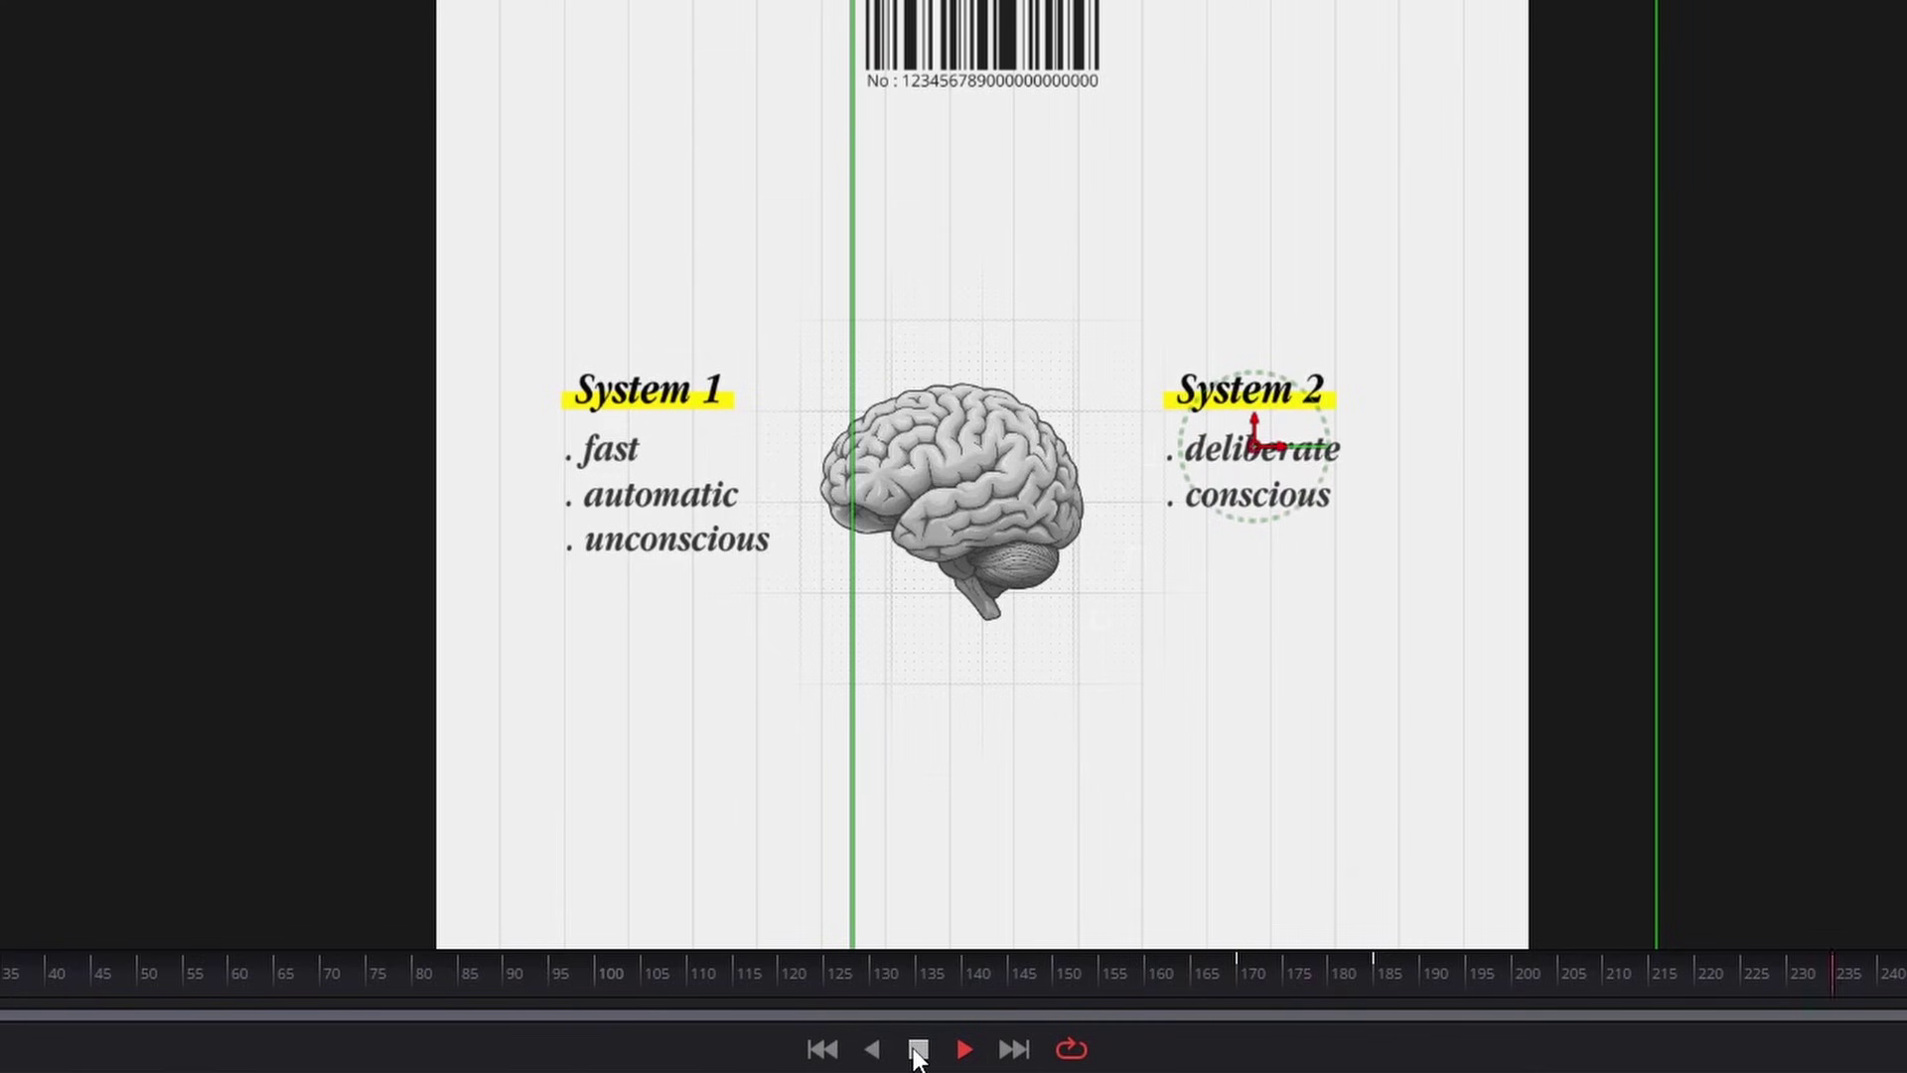
Merge a new Background over the MediaIn2 brain image and arrange the Background and Merge nodes around it
left_click(918, 1049)
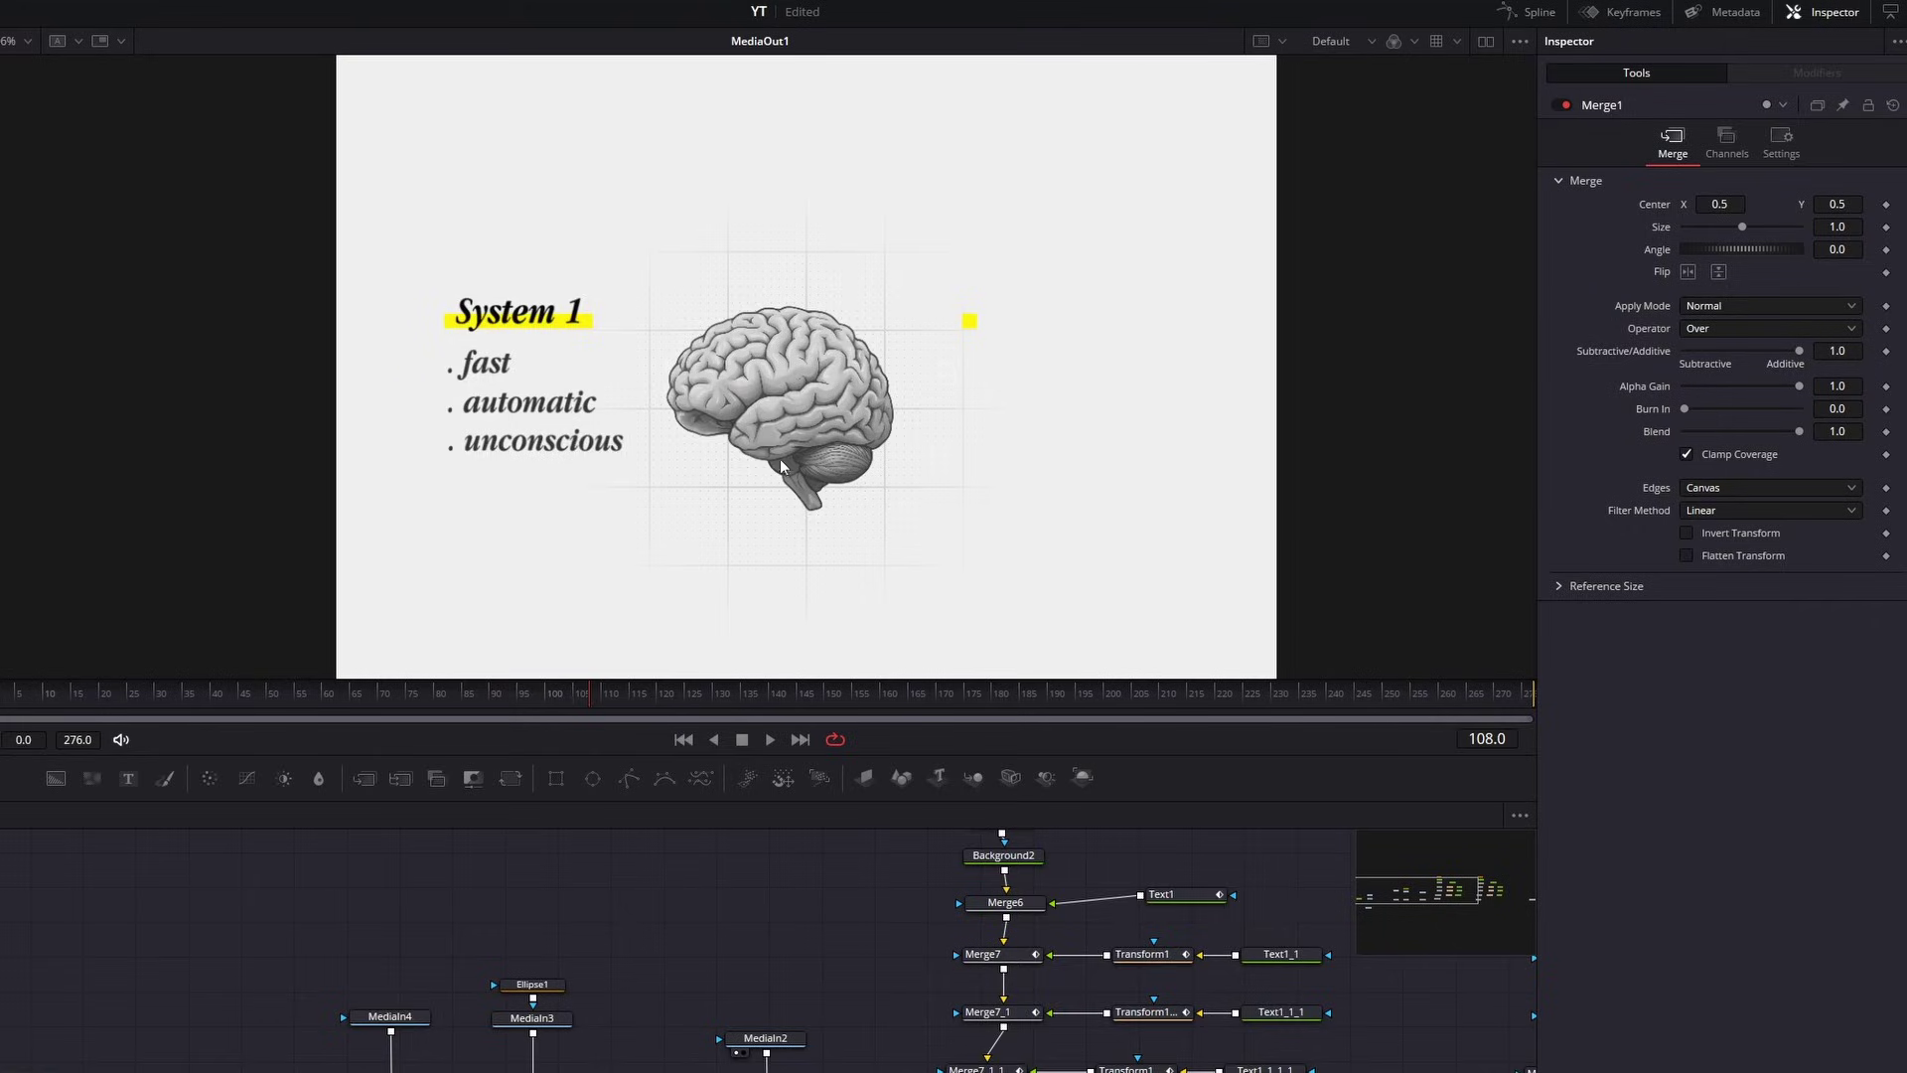
left_click_drag(795, 1031, 509, 1031)
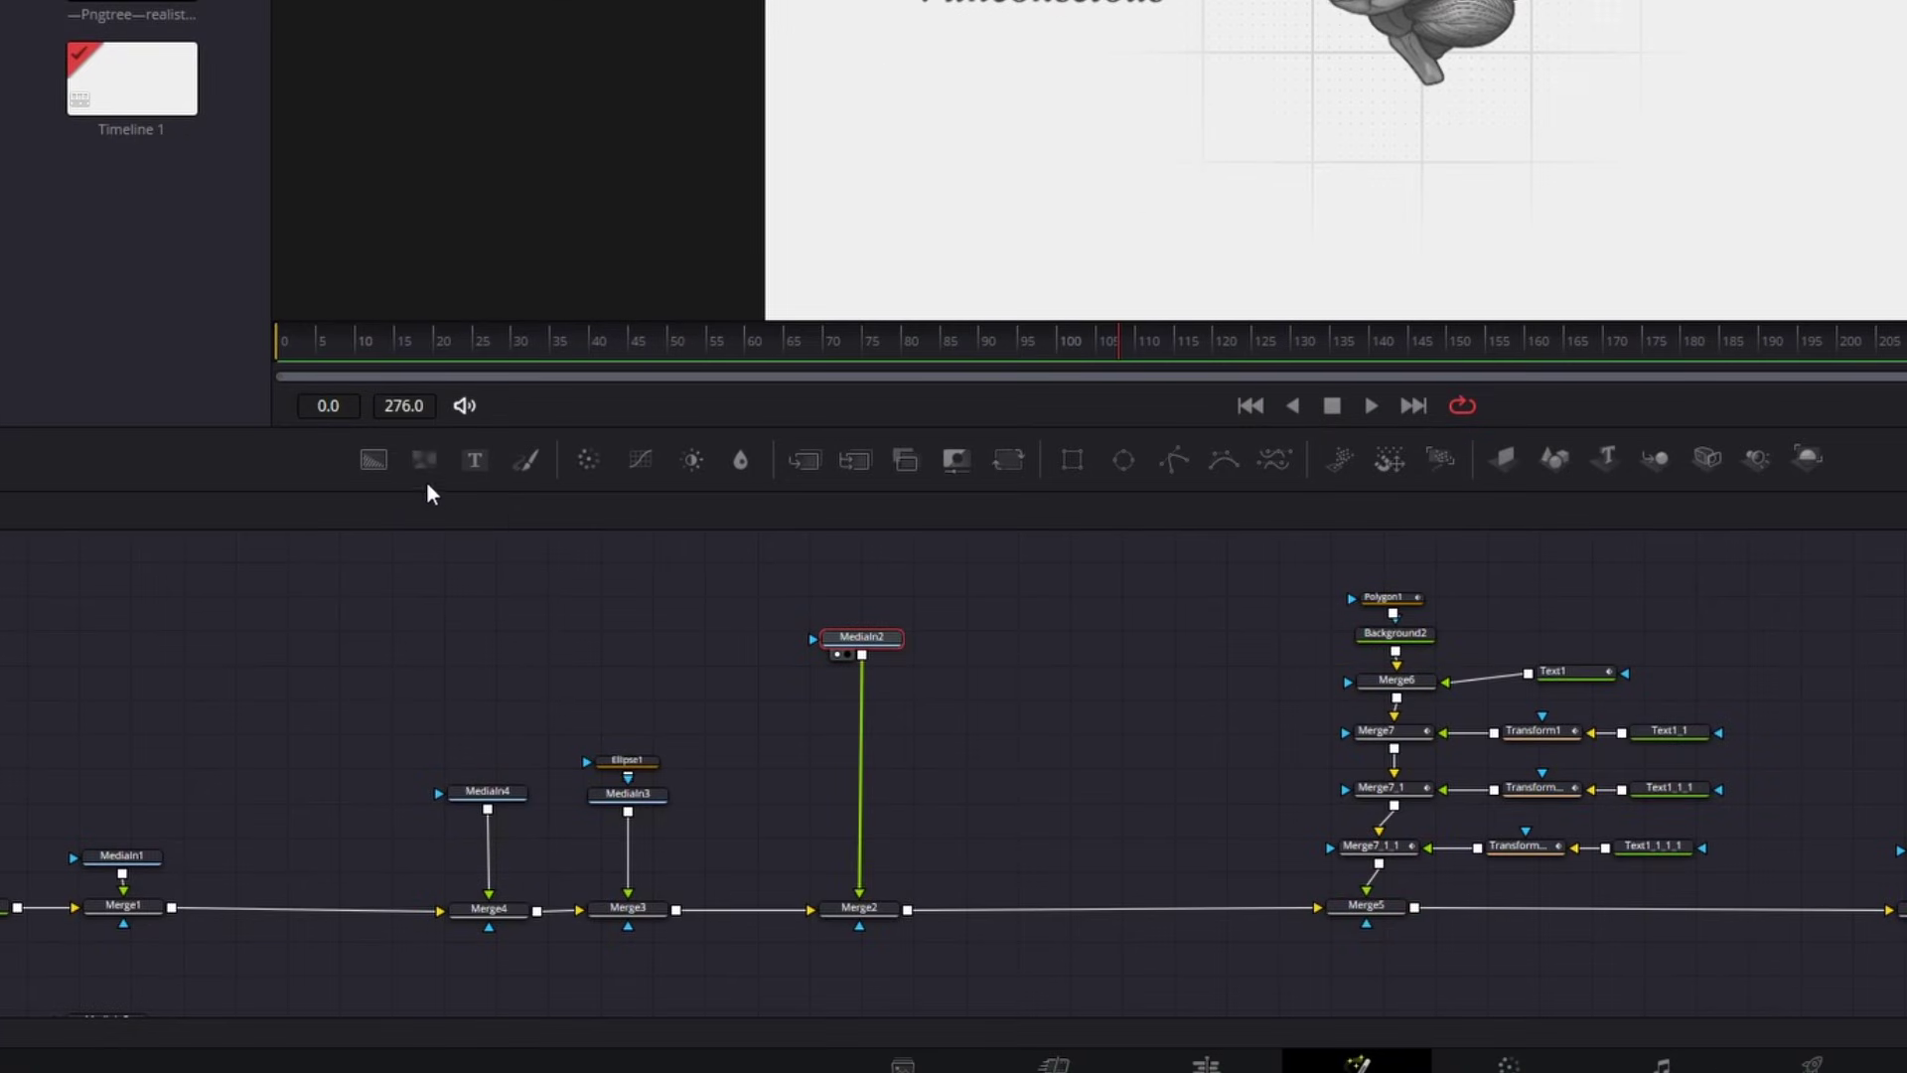
left_click(383, 469)
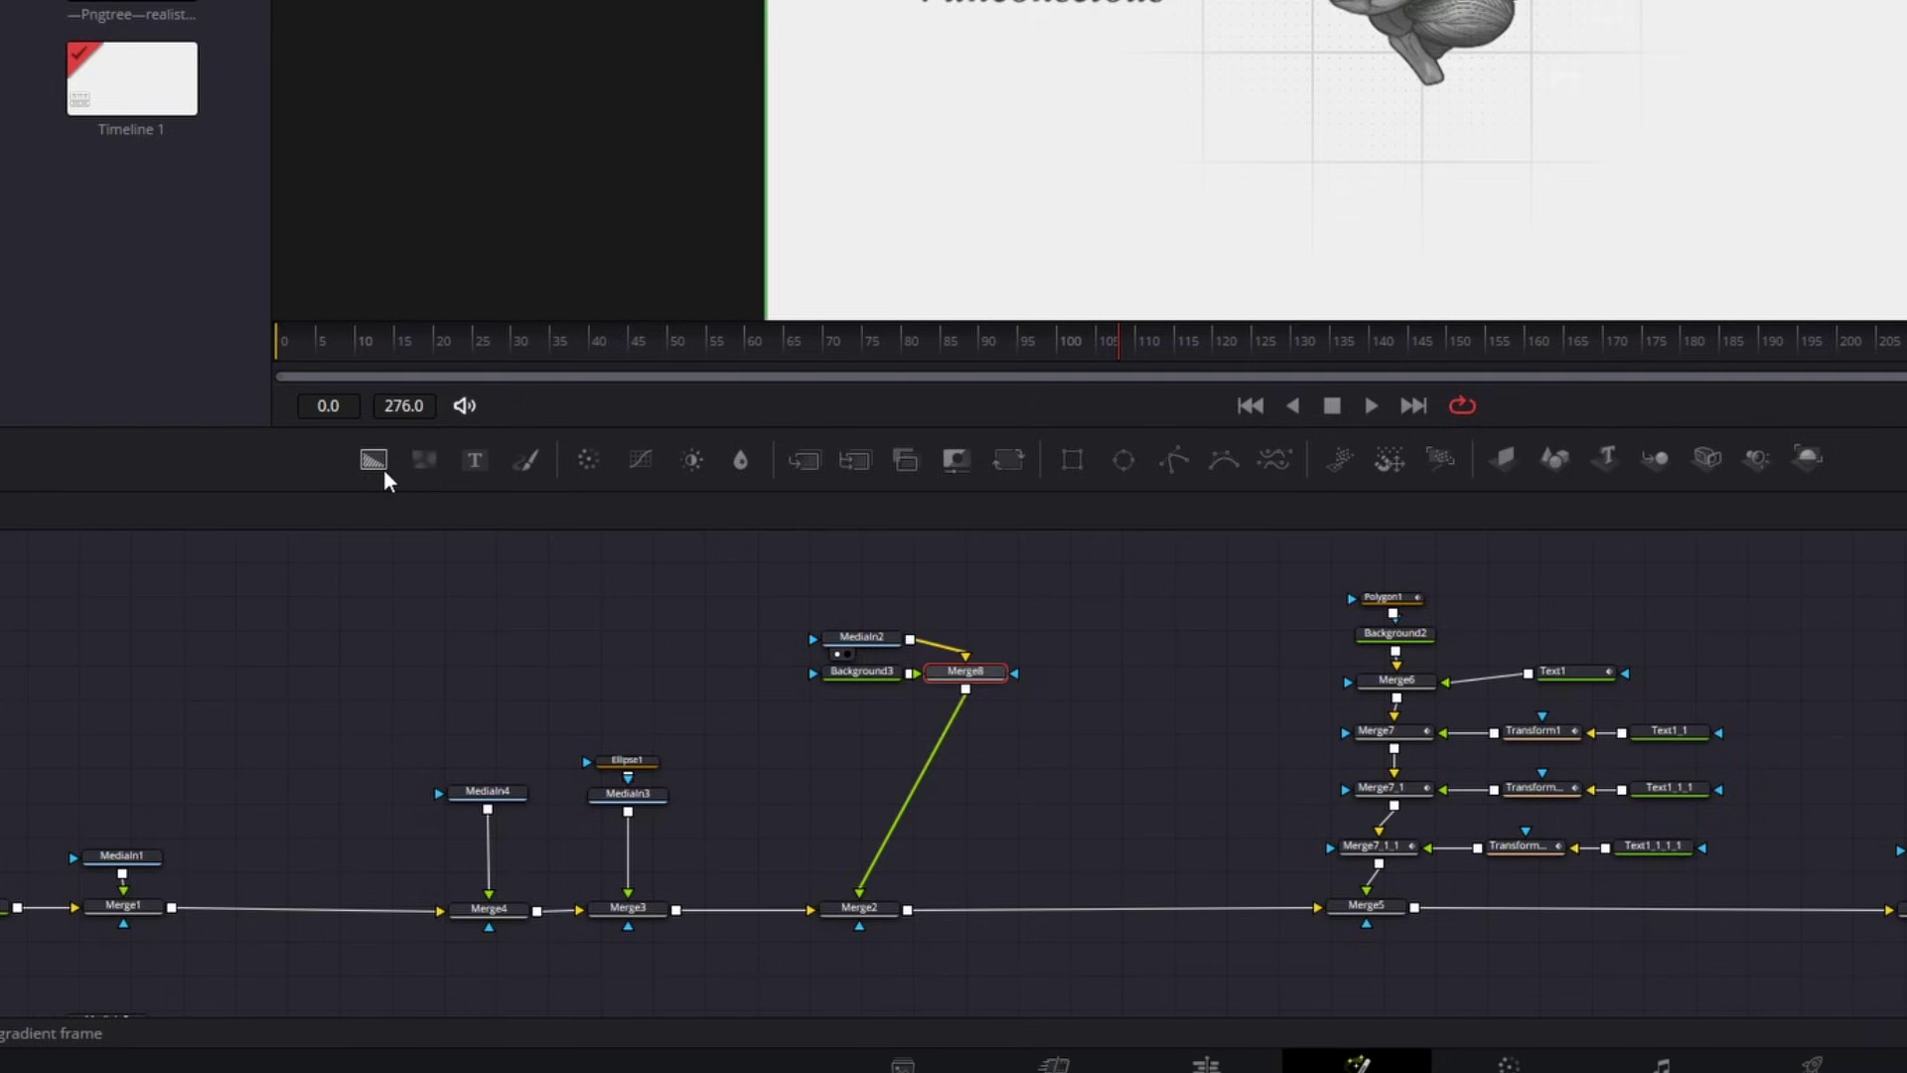
left_click_drag(963, 680, 929, 691)
left_click_drag(862, 671, 801, 684)
scroll(856, 698, "up", 3)
left_click_drag(963, 677, 873, 702)
left_click_drag(782, 675, 742, 690)
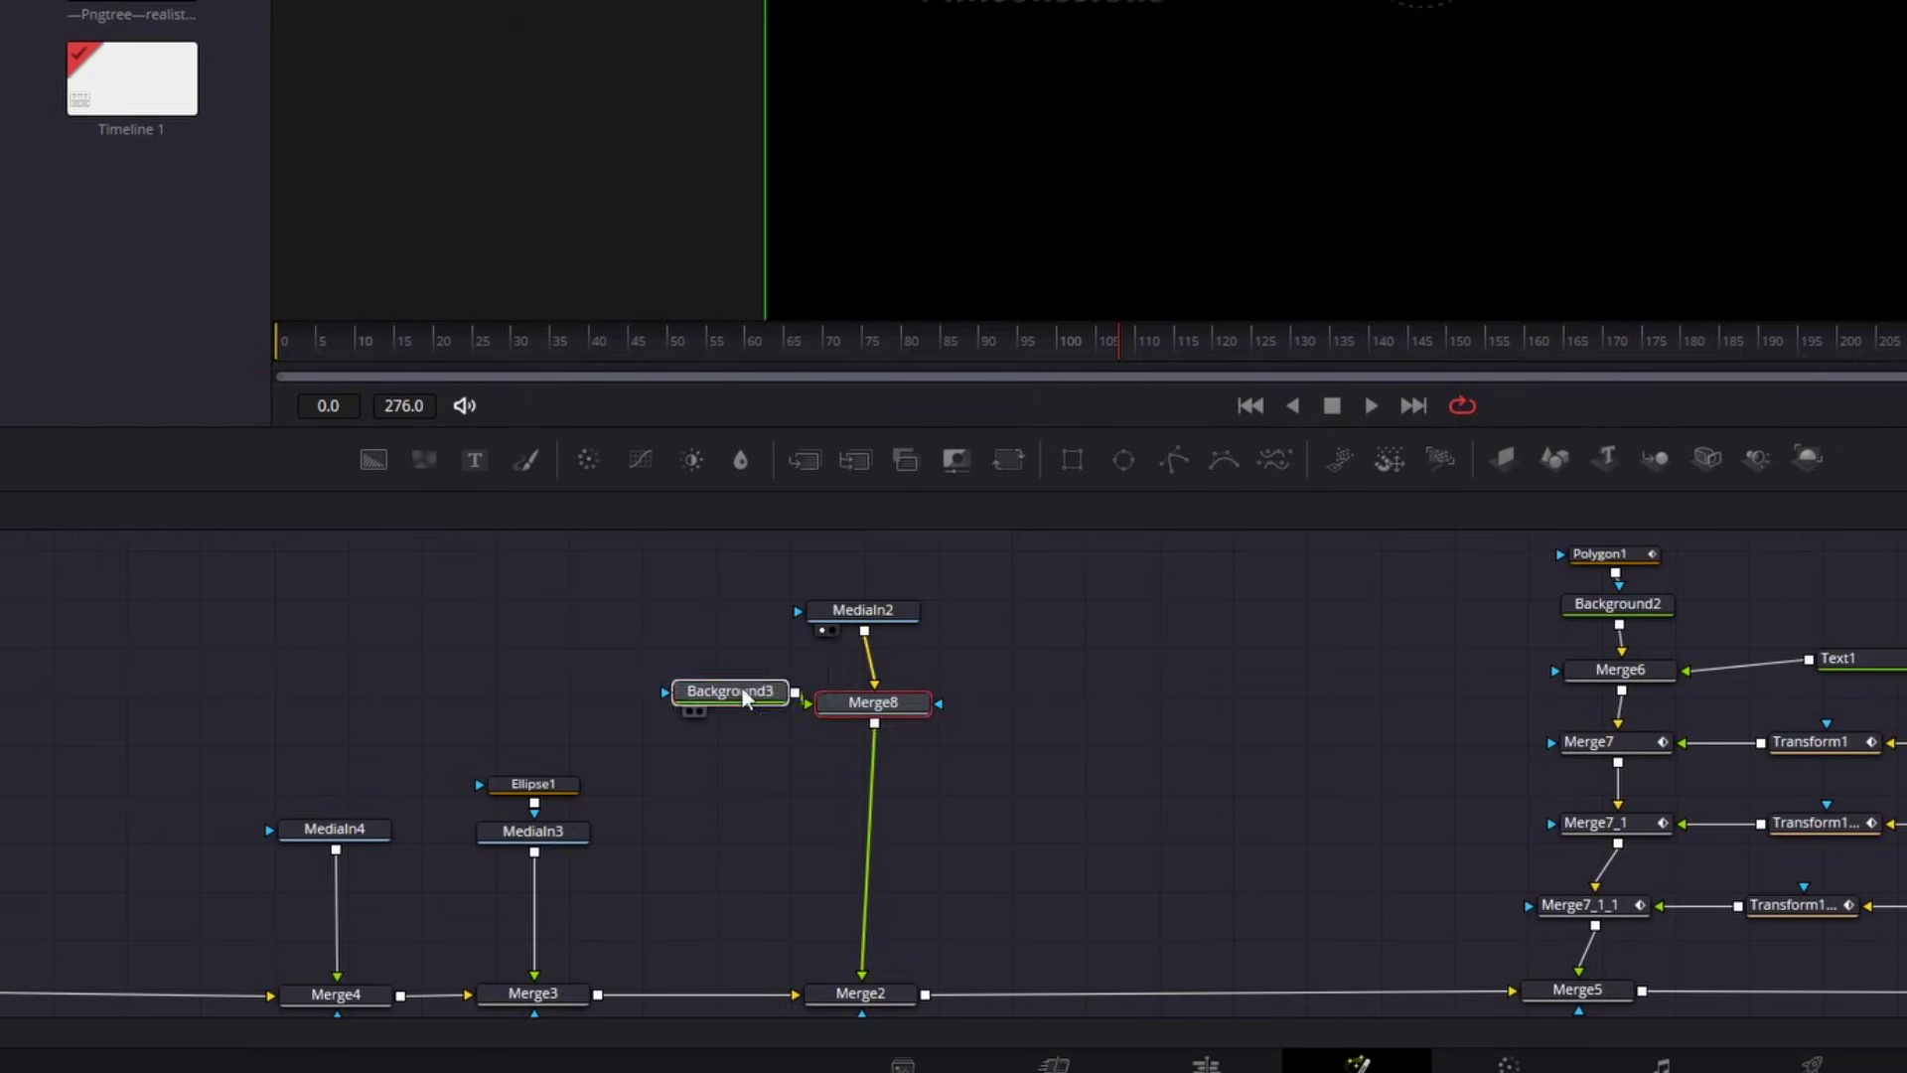
Mask Background3 with an ellipse about 0.19 wide, colour it yellow, and place it over the front of the brain
left_click(1126, 468)
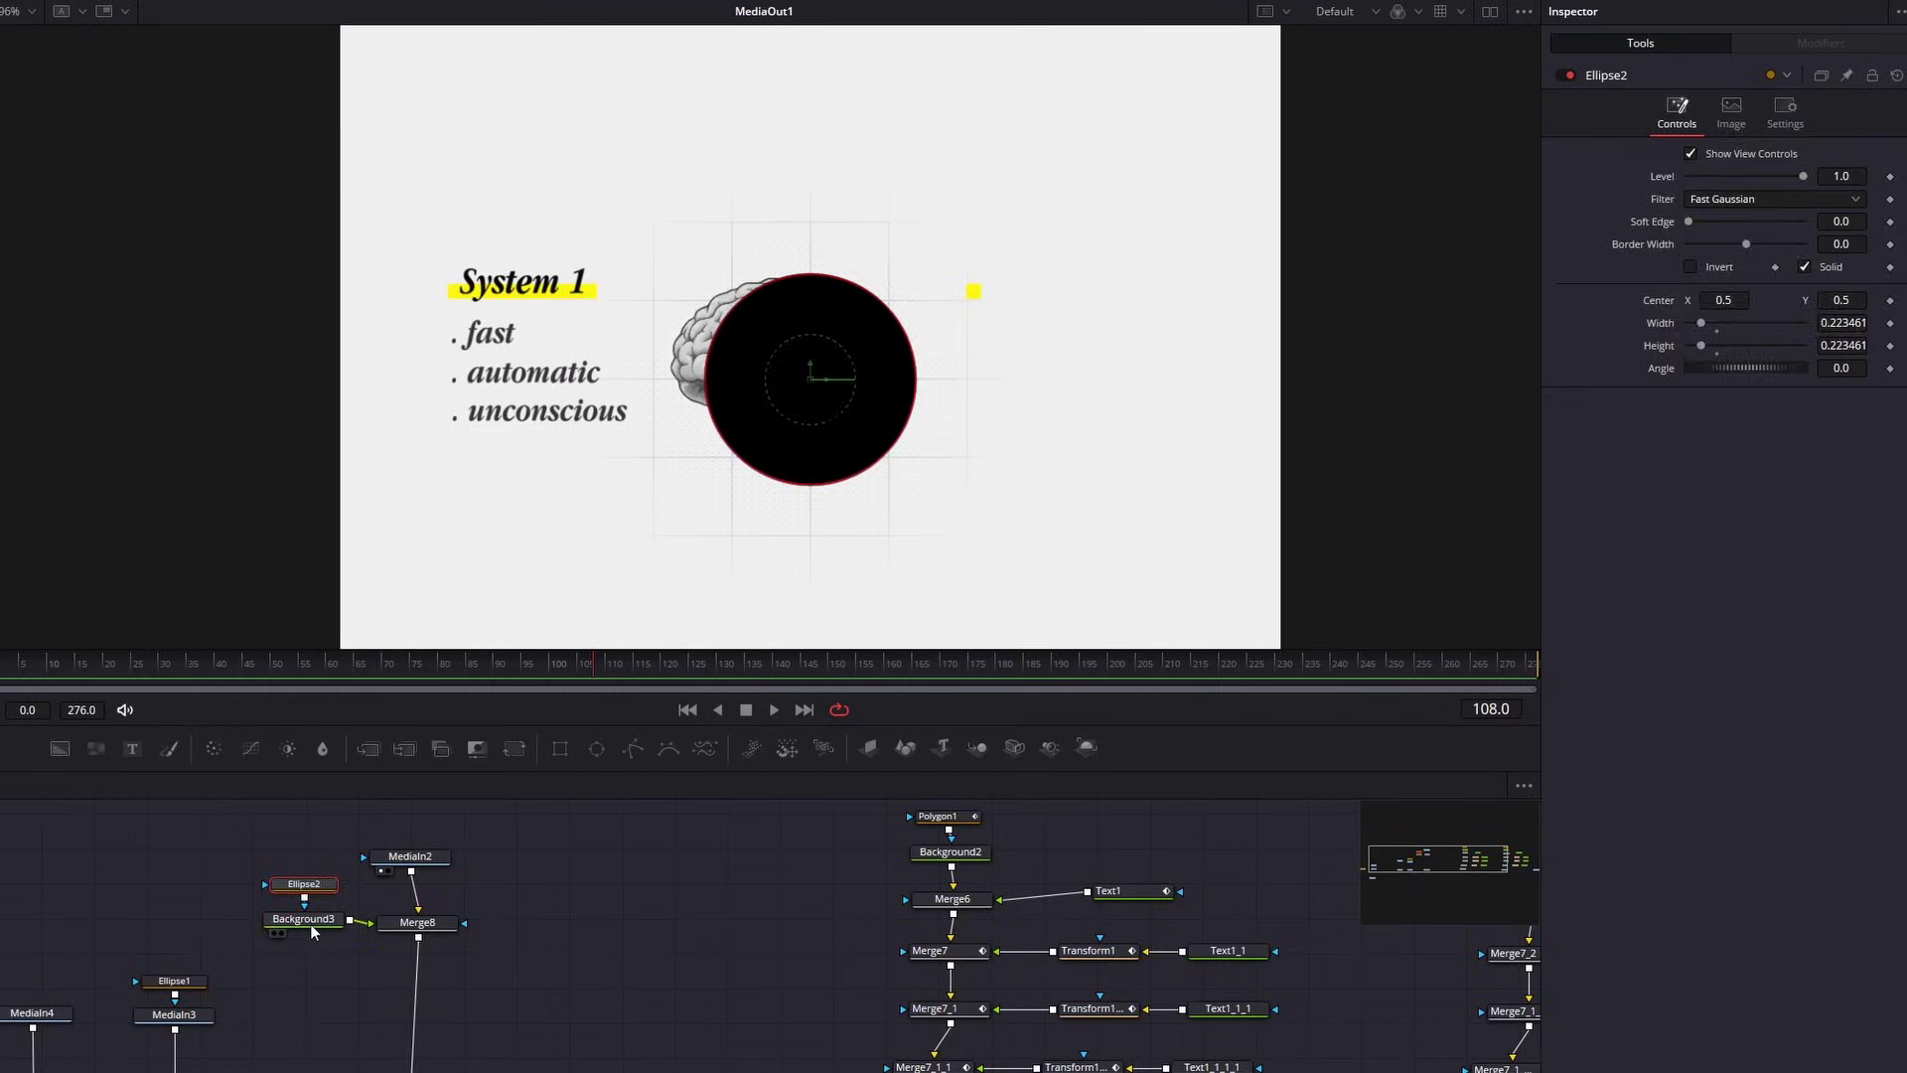
left_click(311, 923)
left_click_drag(1794, 261, 595, 282)
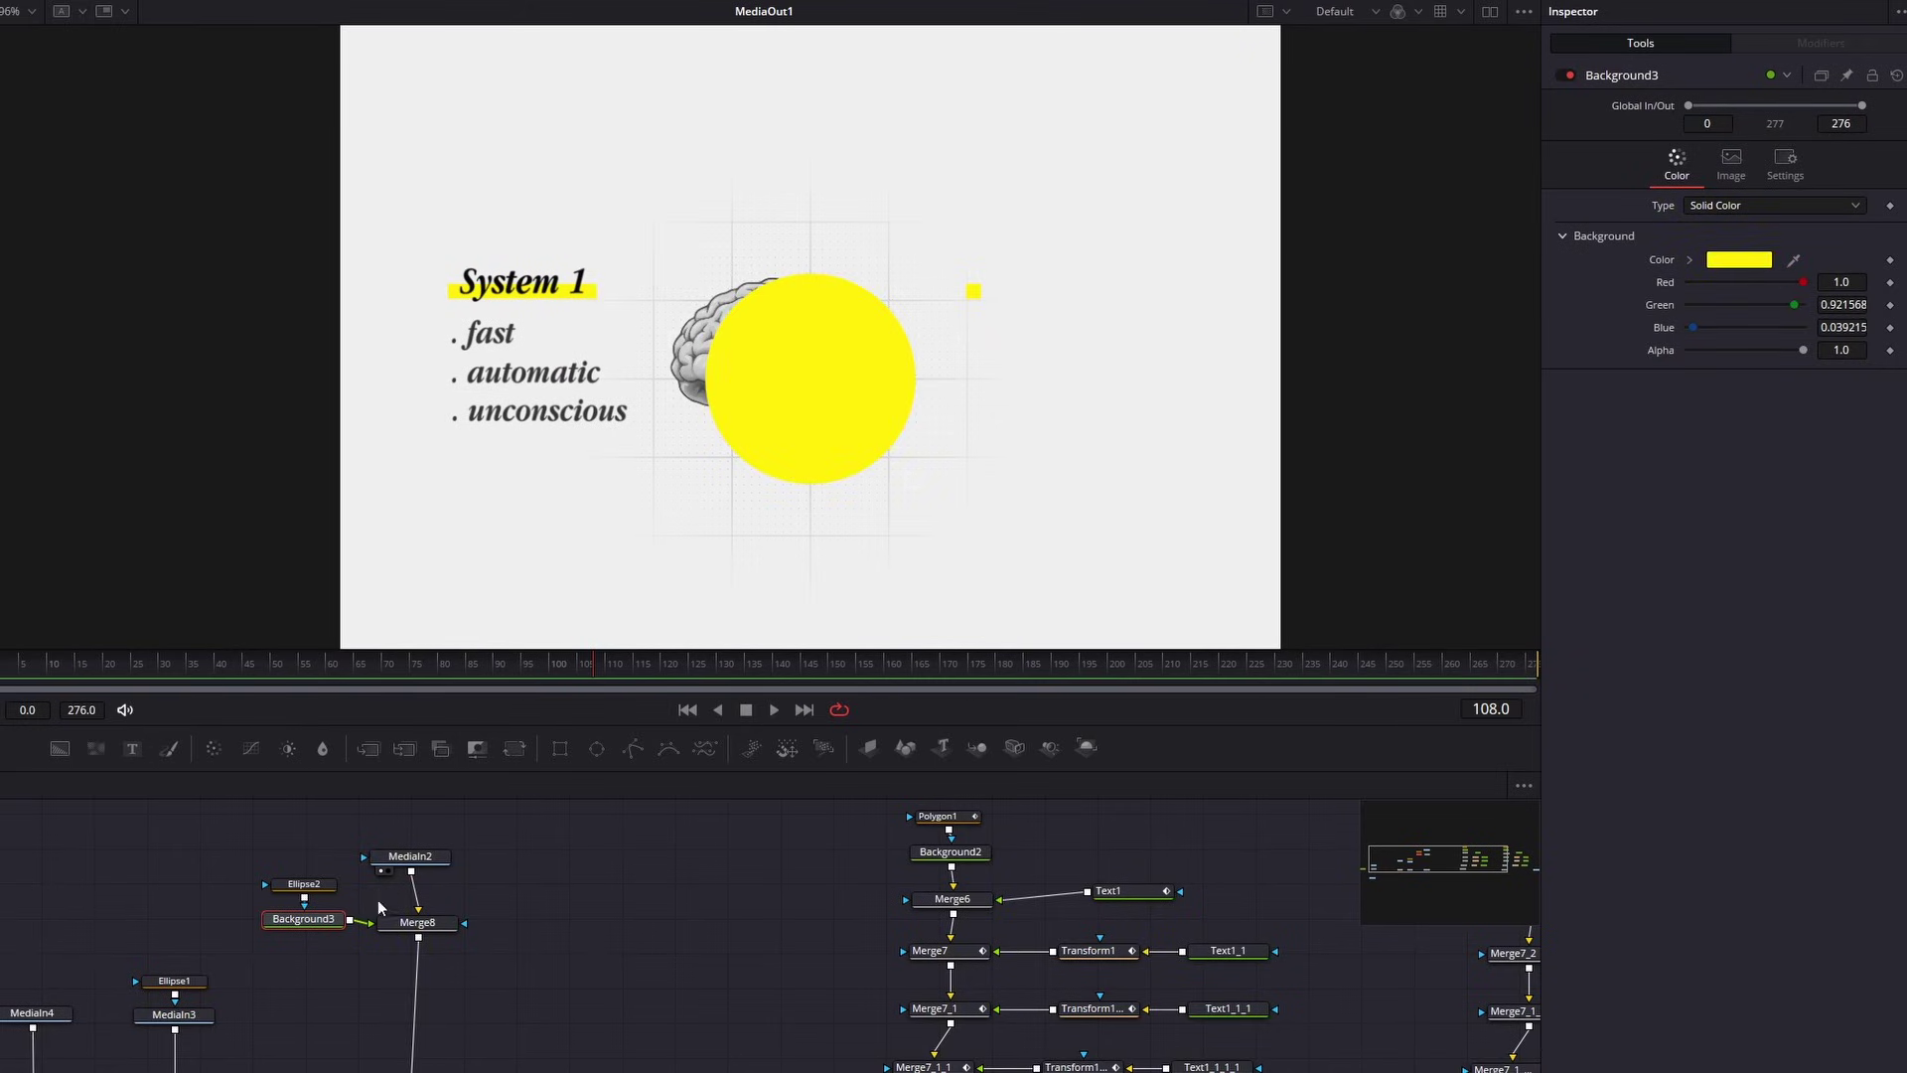
left_click(305, 886)
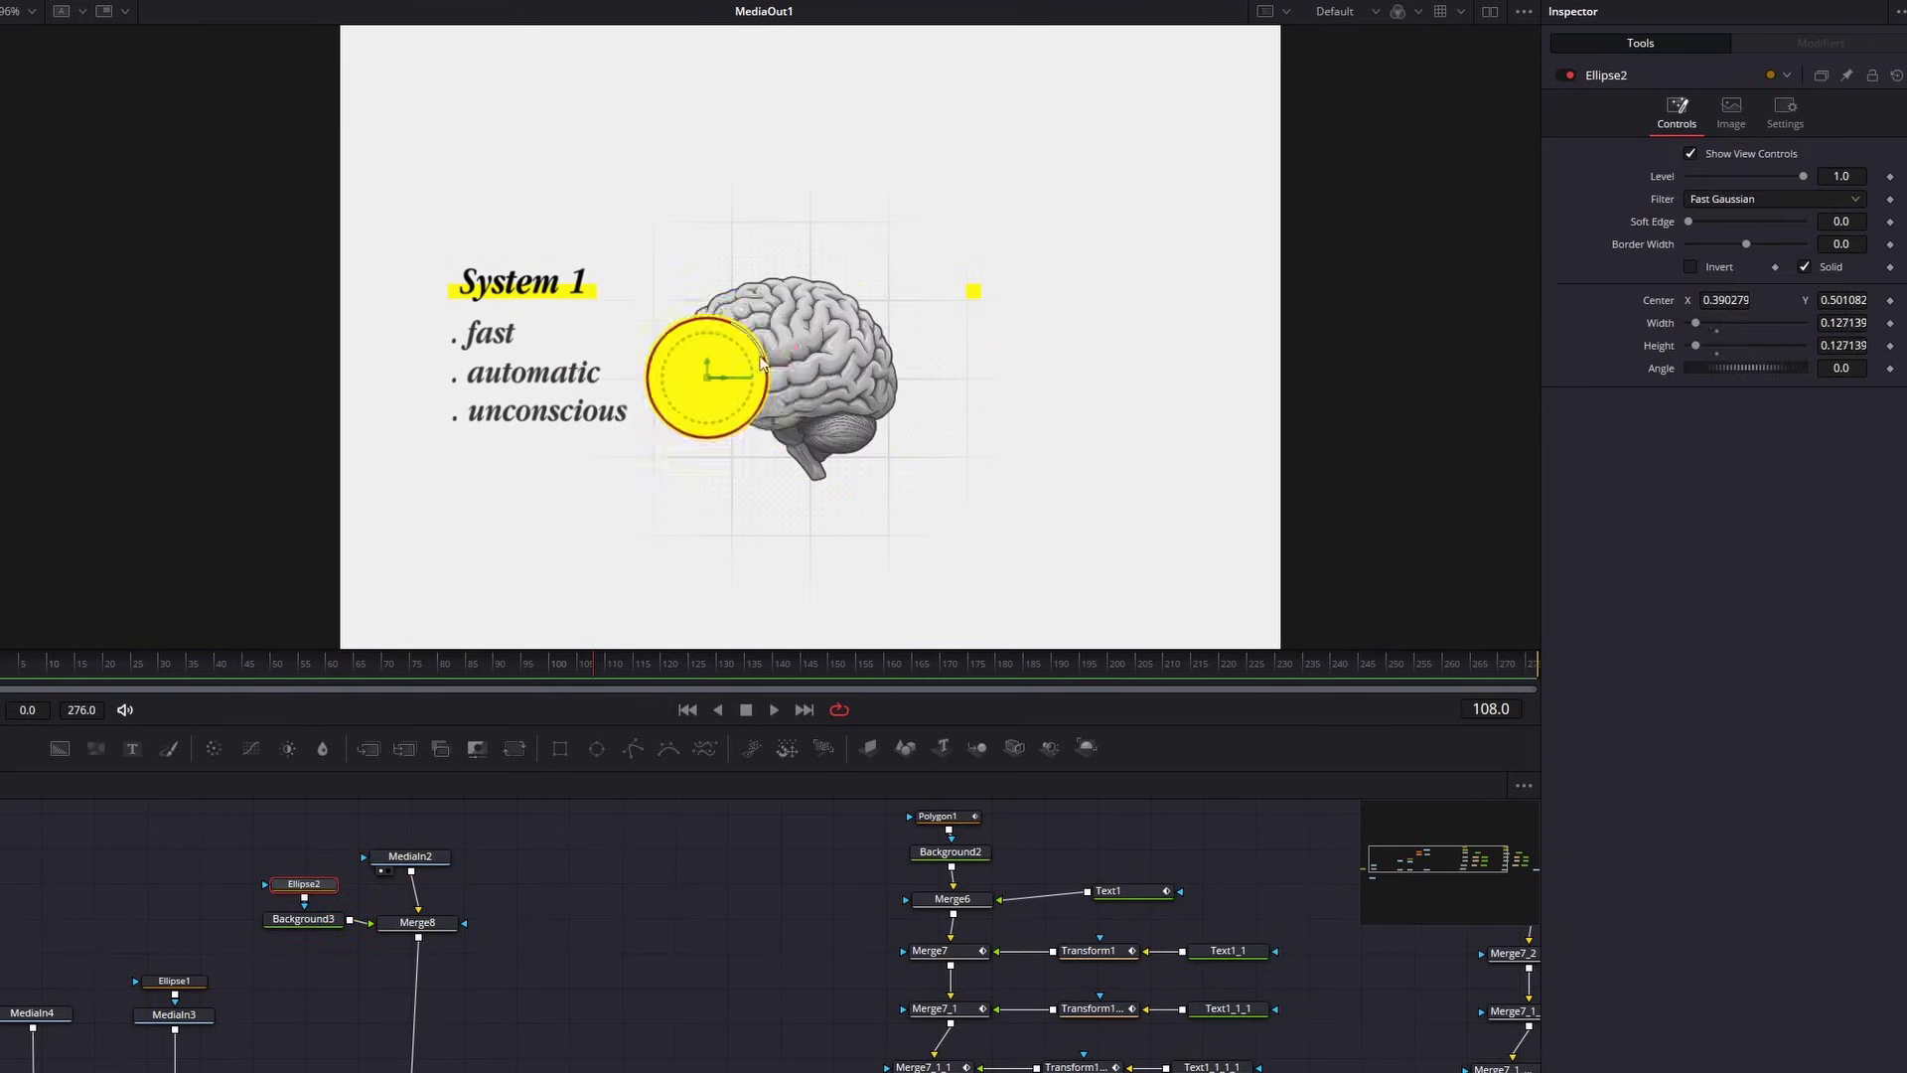
left_click_drag(766, 378, 704, 367)
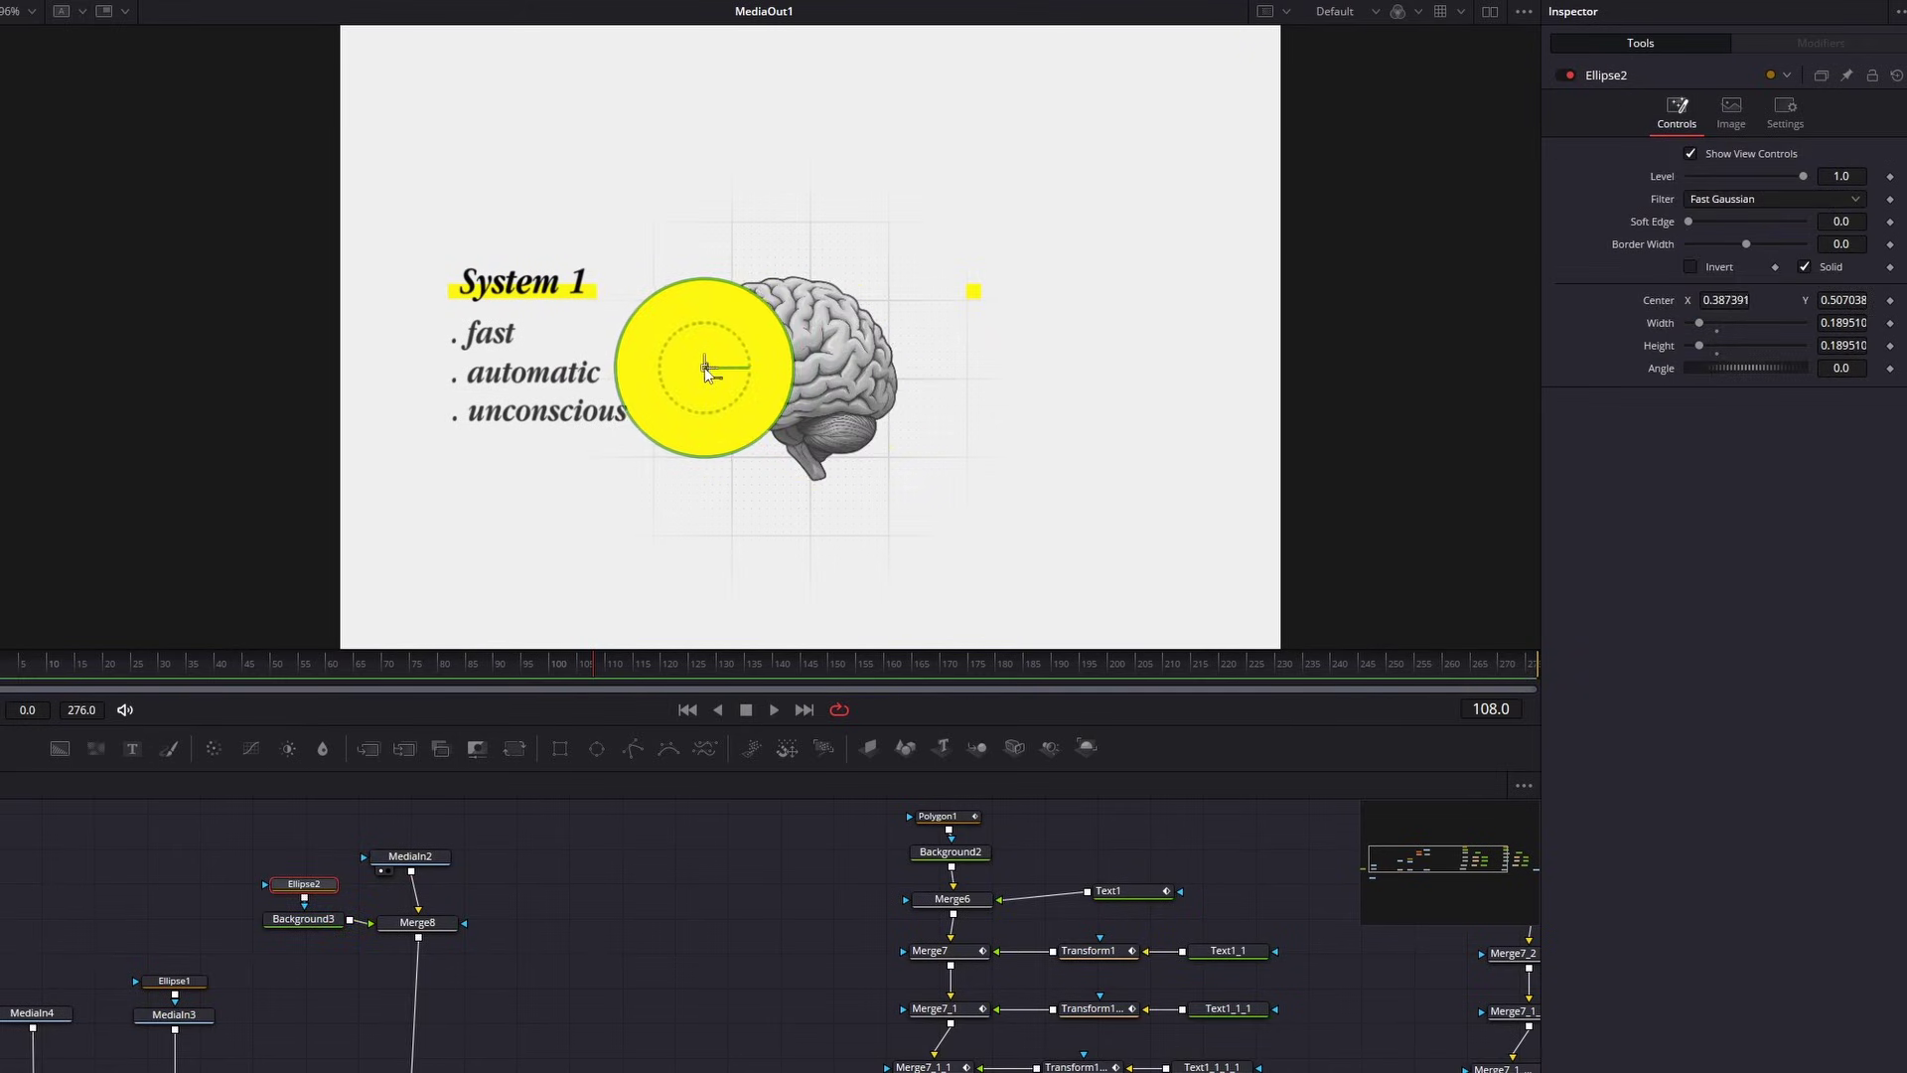
Set Merge8's apply mode to Screen and its Blend to 0.457
left_click(427, 923)
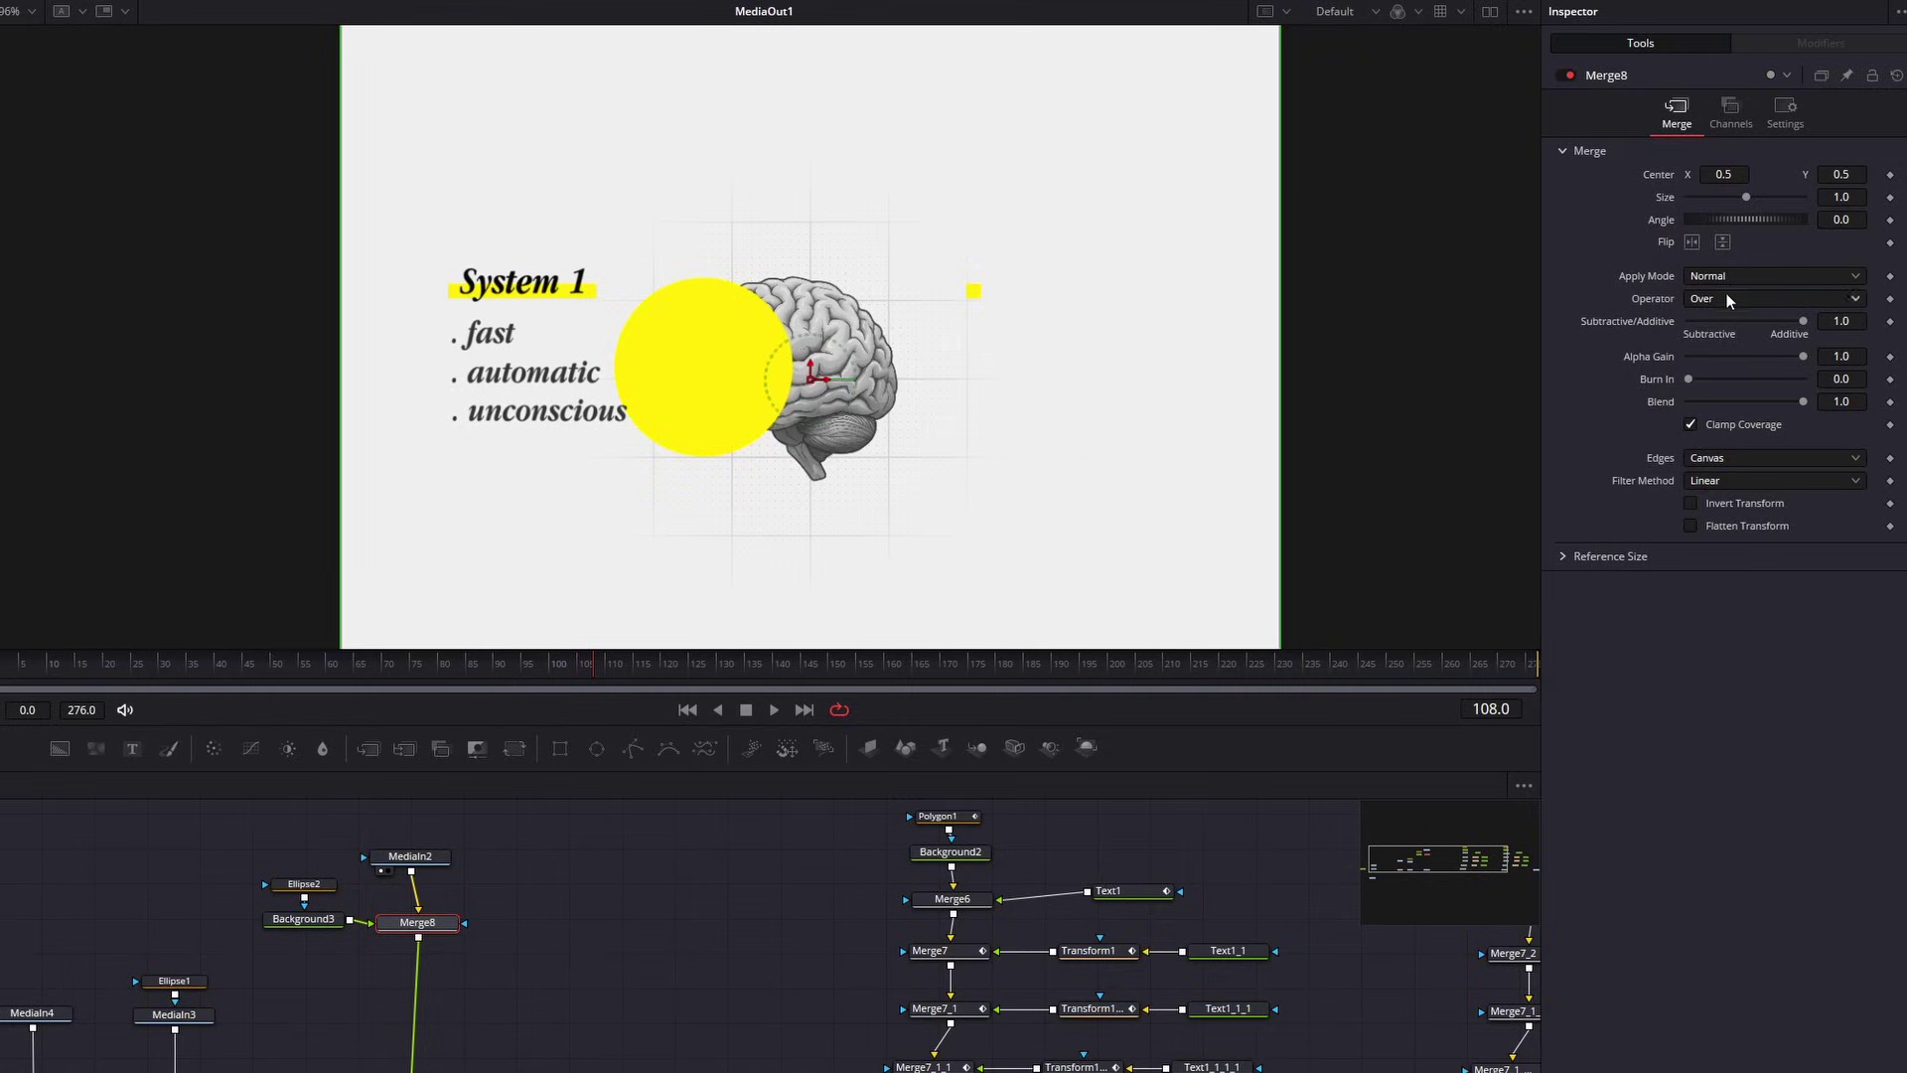
left_click(1714, 276)
left_click(1734, 310)
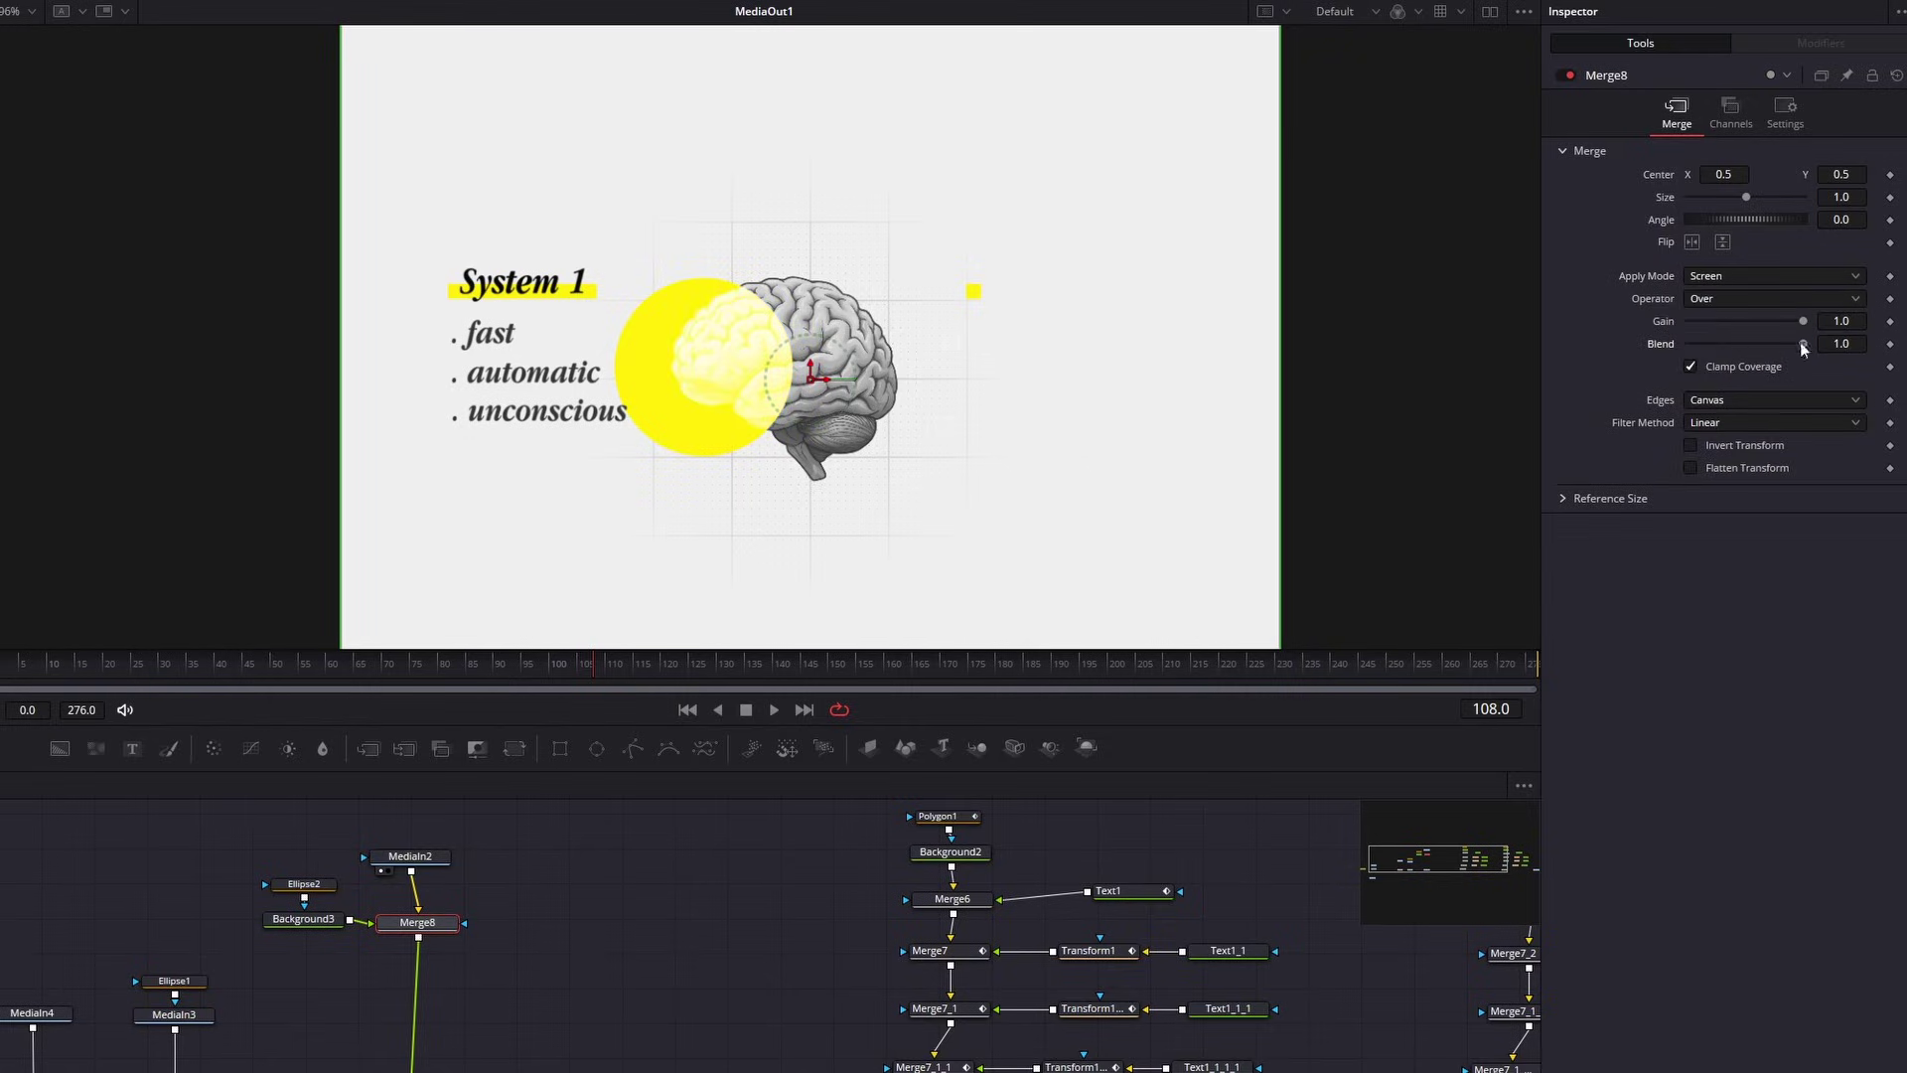
left_click_drag(1799, 343, 1739, 350)
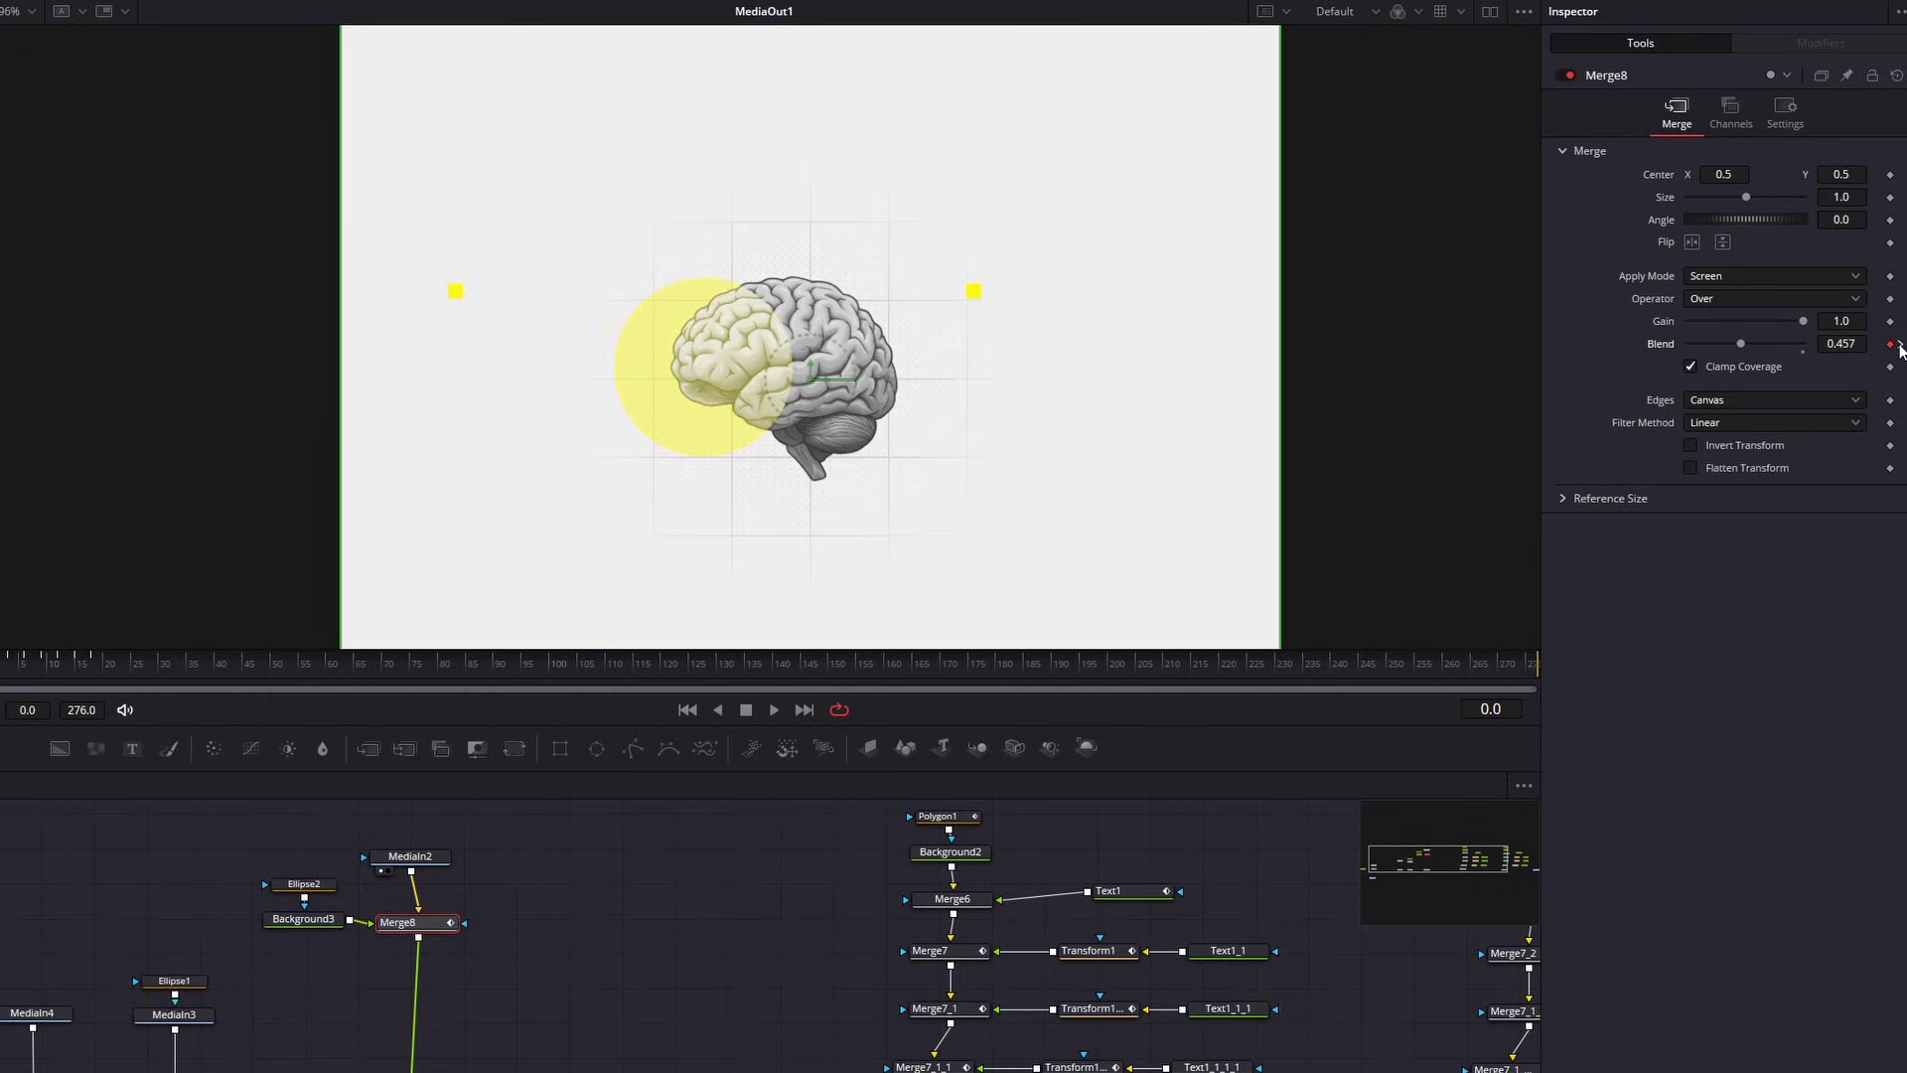
Keyframe Merge8's Blend to flicker between 0.0 and 0.457 every three frames, from 0.0 at frame 0 to 0.457 at frame 21
left_click_drag(1739, 343, 1573, 343)
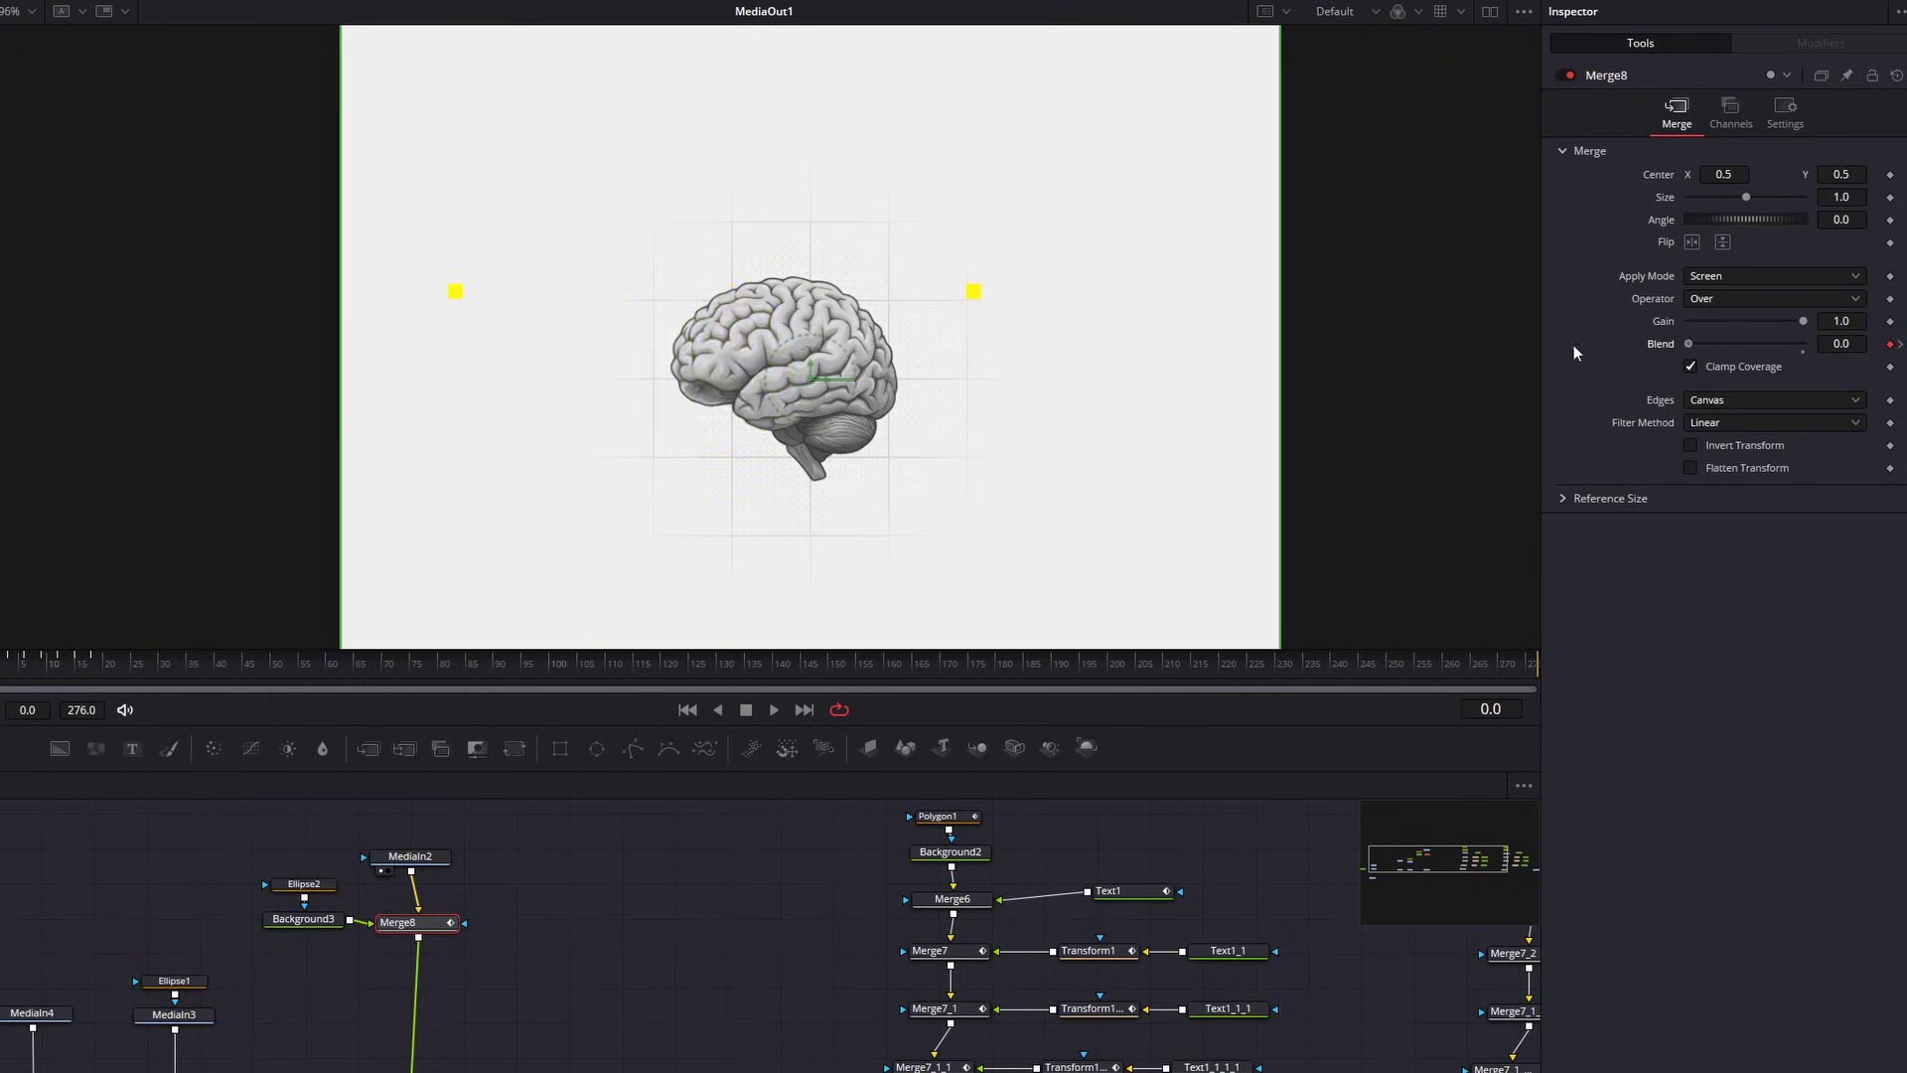
left_click(1899, 343)
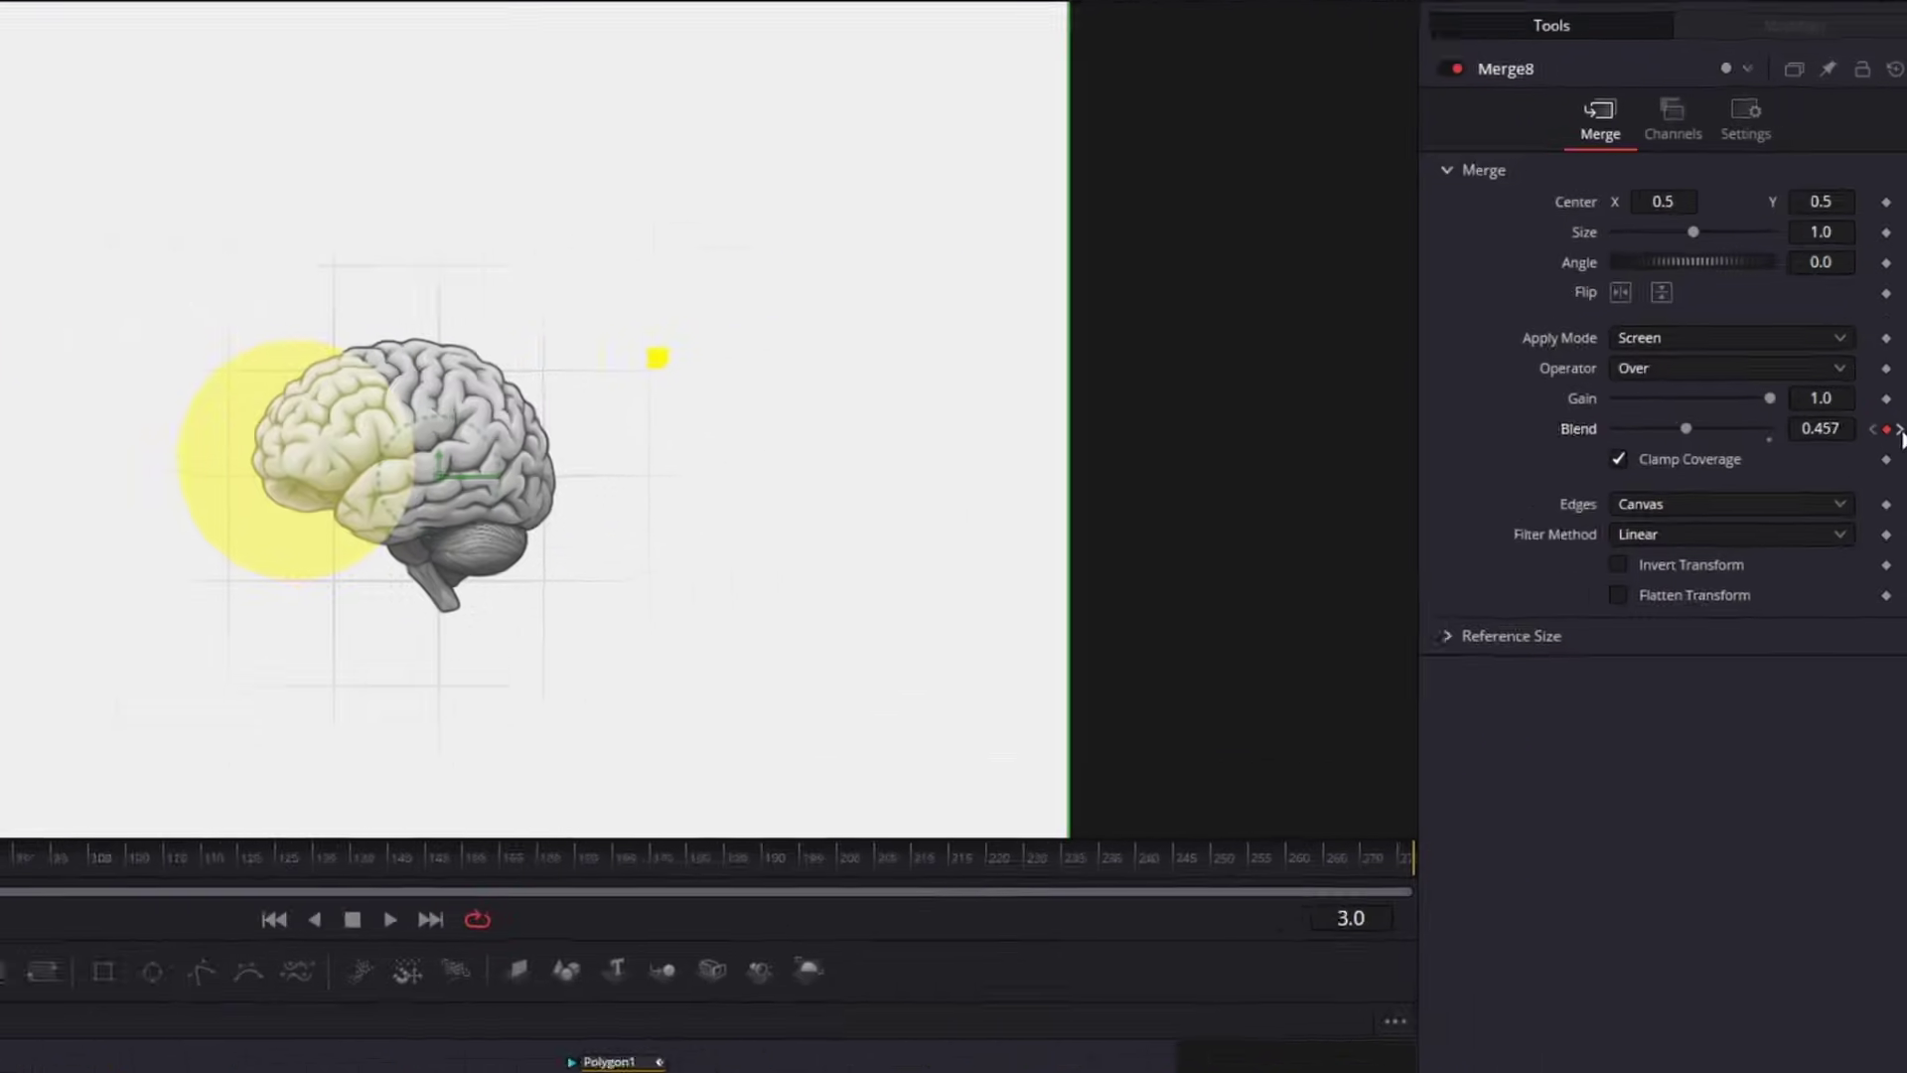
left_click(1899, 430)
left_click_drag(1685, 429, 1575, 469)
left_click(1899, 429)
left_click(1899, 429)
left_click(1899, 471)
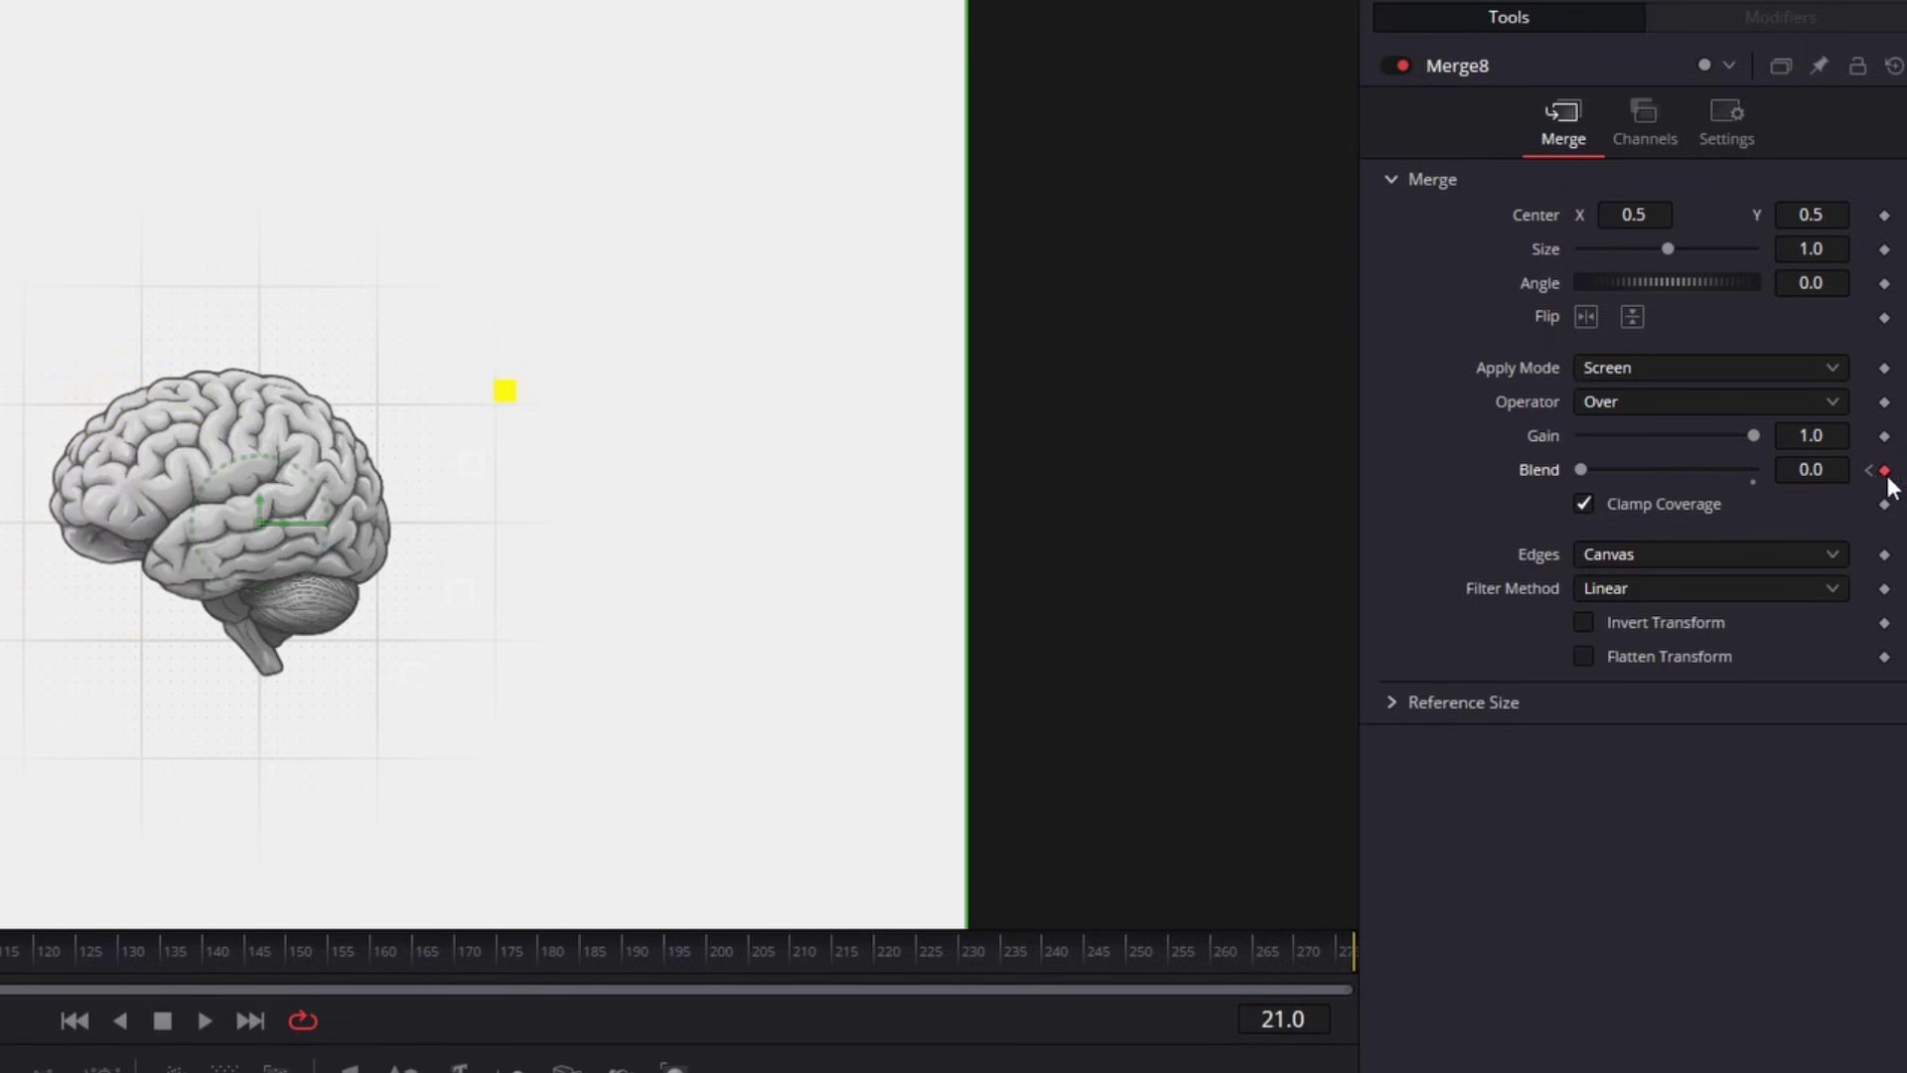
left_click(1870, 470)
left_click(1869, 470)
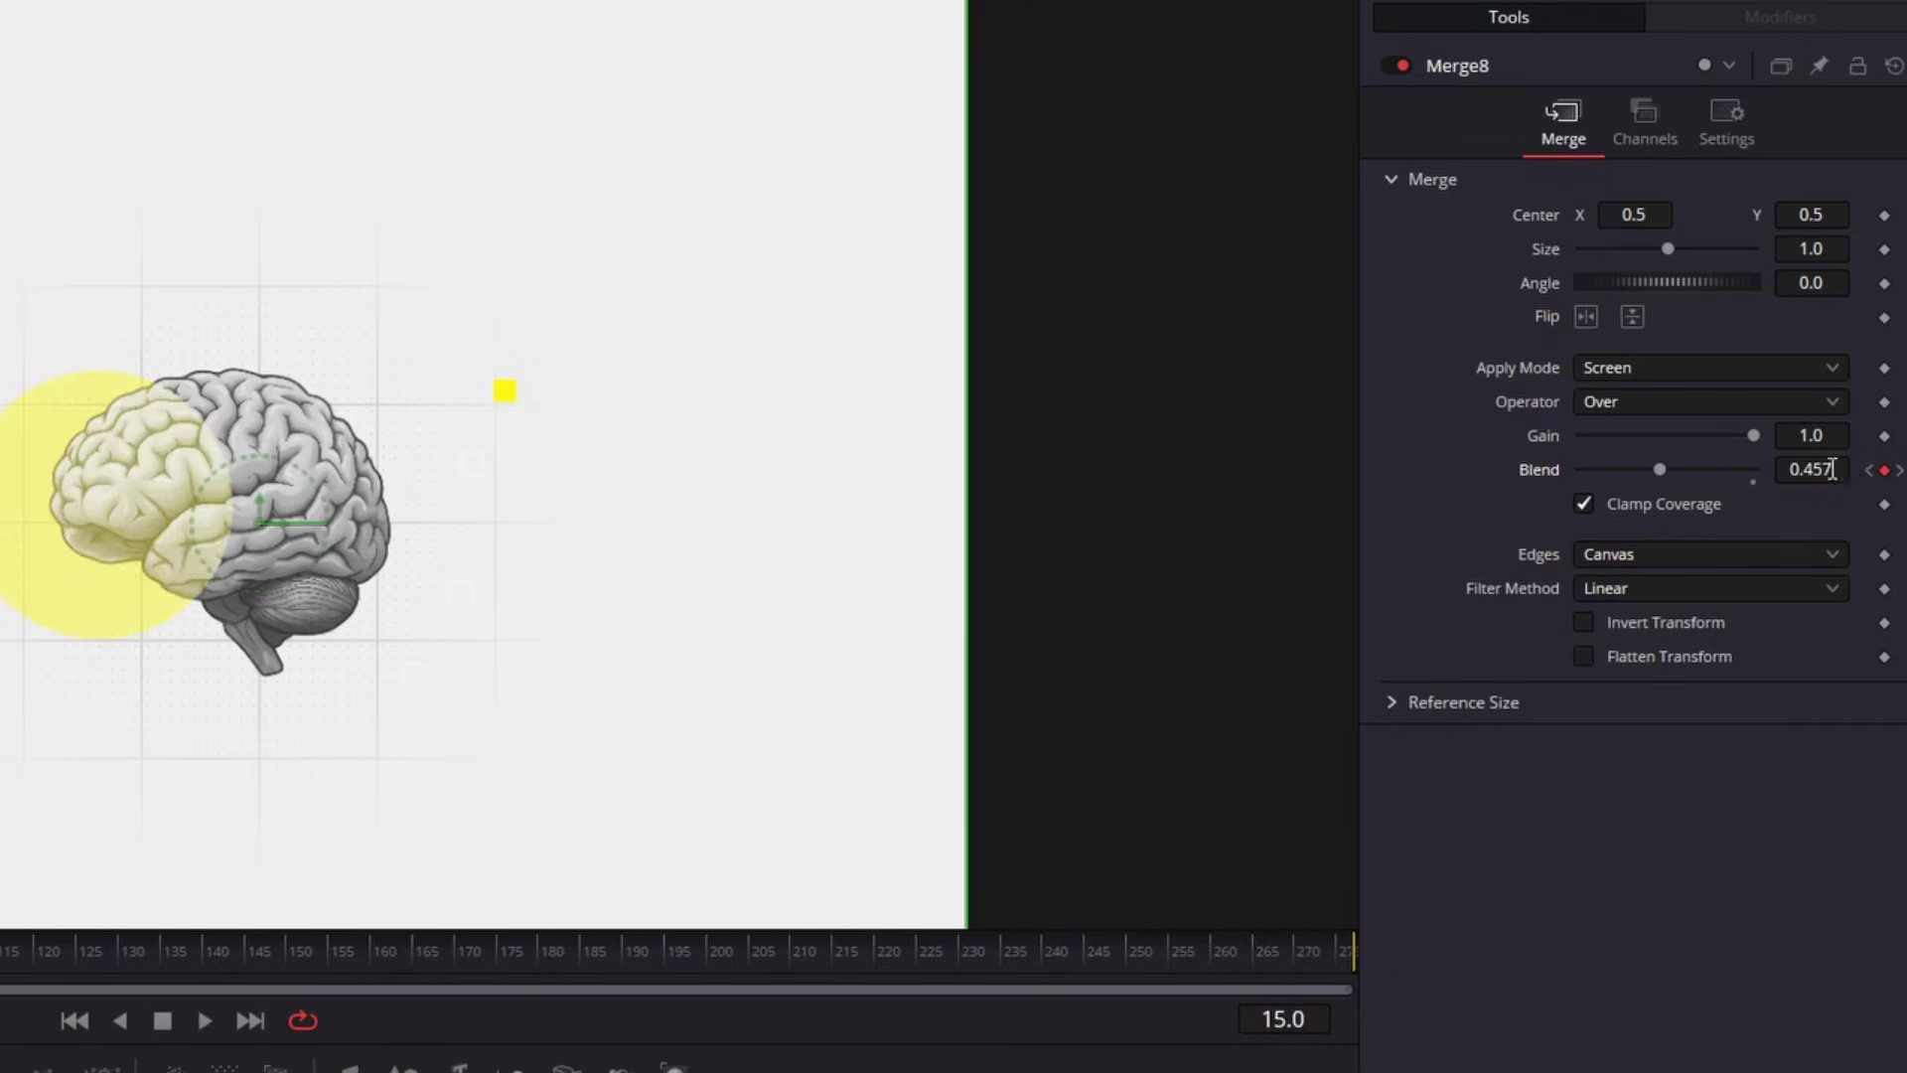
double_click(1826, 470)
left_click(1898, 470)
left_click(1898, 470)
left_click(1807, 475)
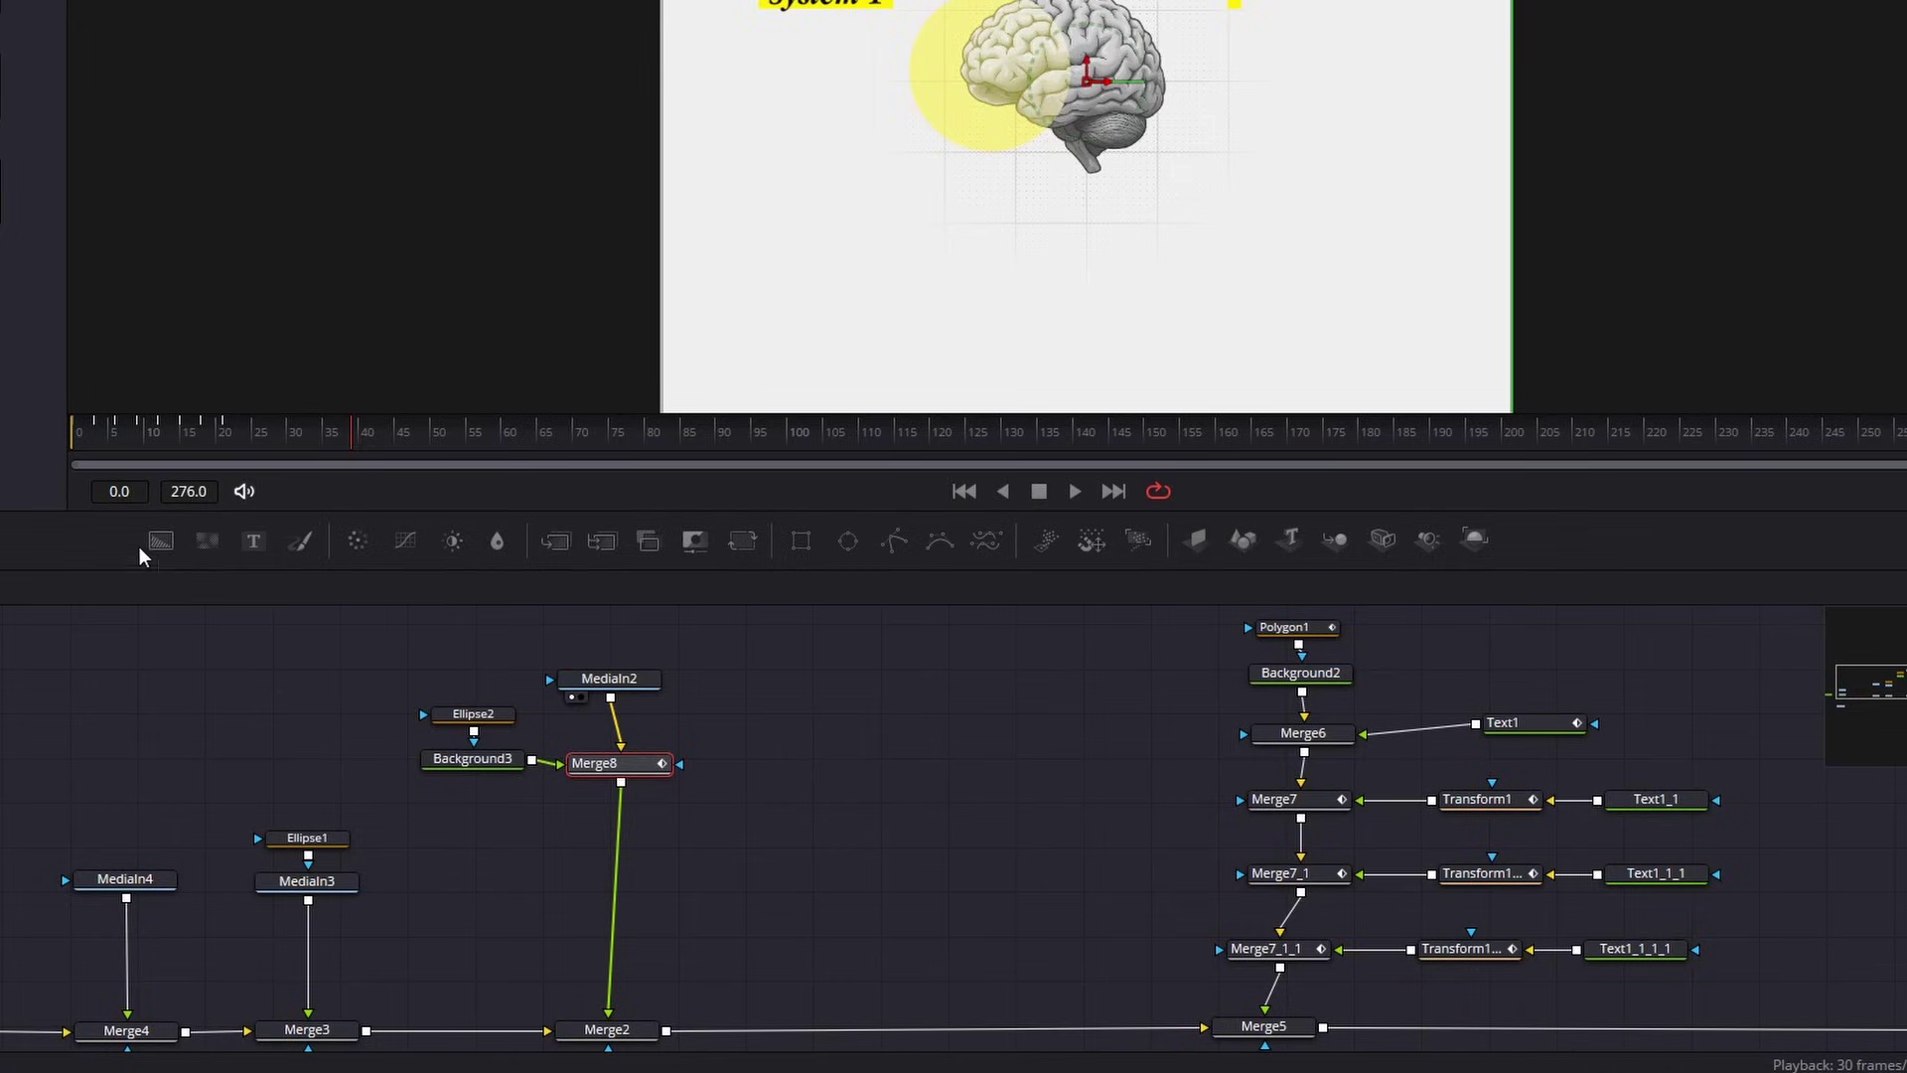
Merge another Background below Merge8 and mask it with a polygon drawn as a bent line from the brain's front to "System 1"
left_click(160, 542)
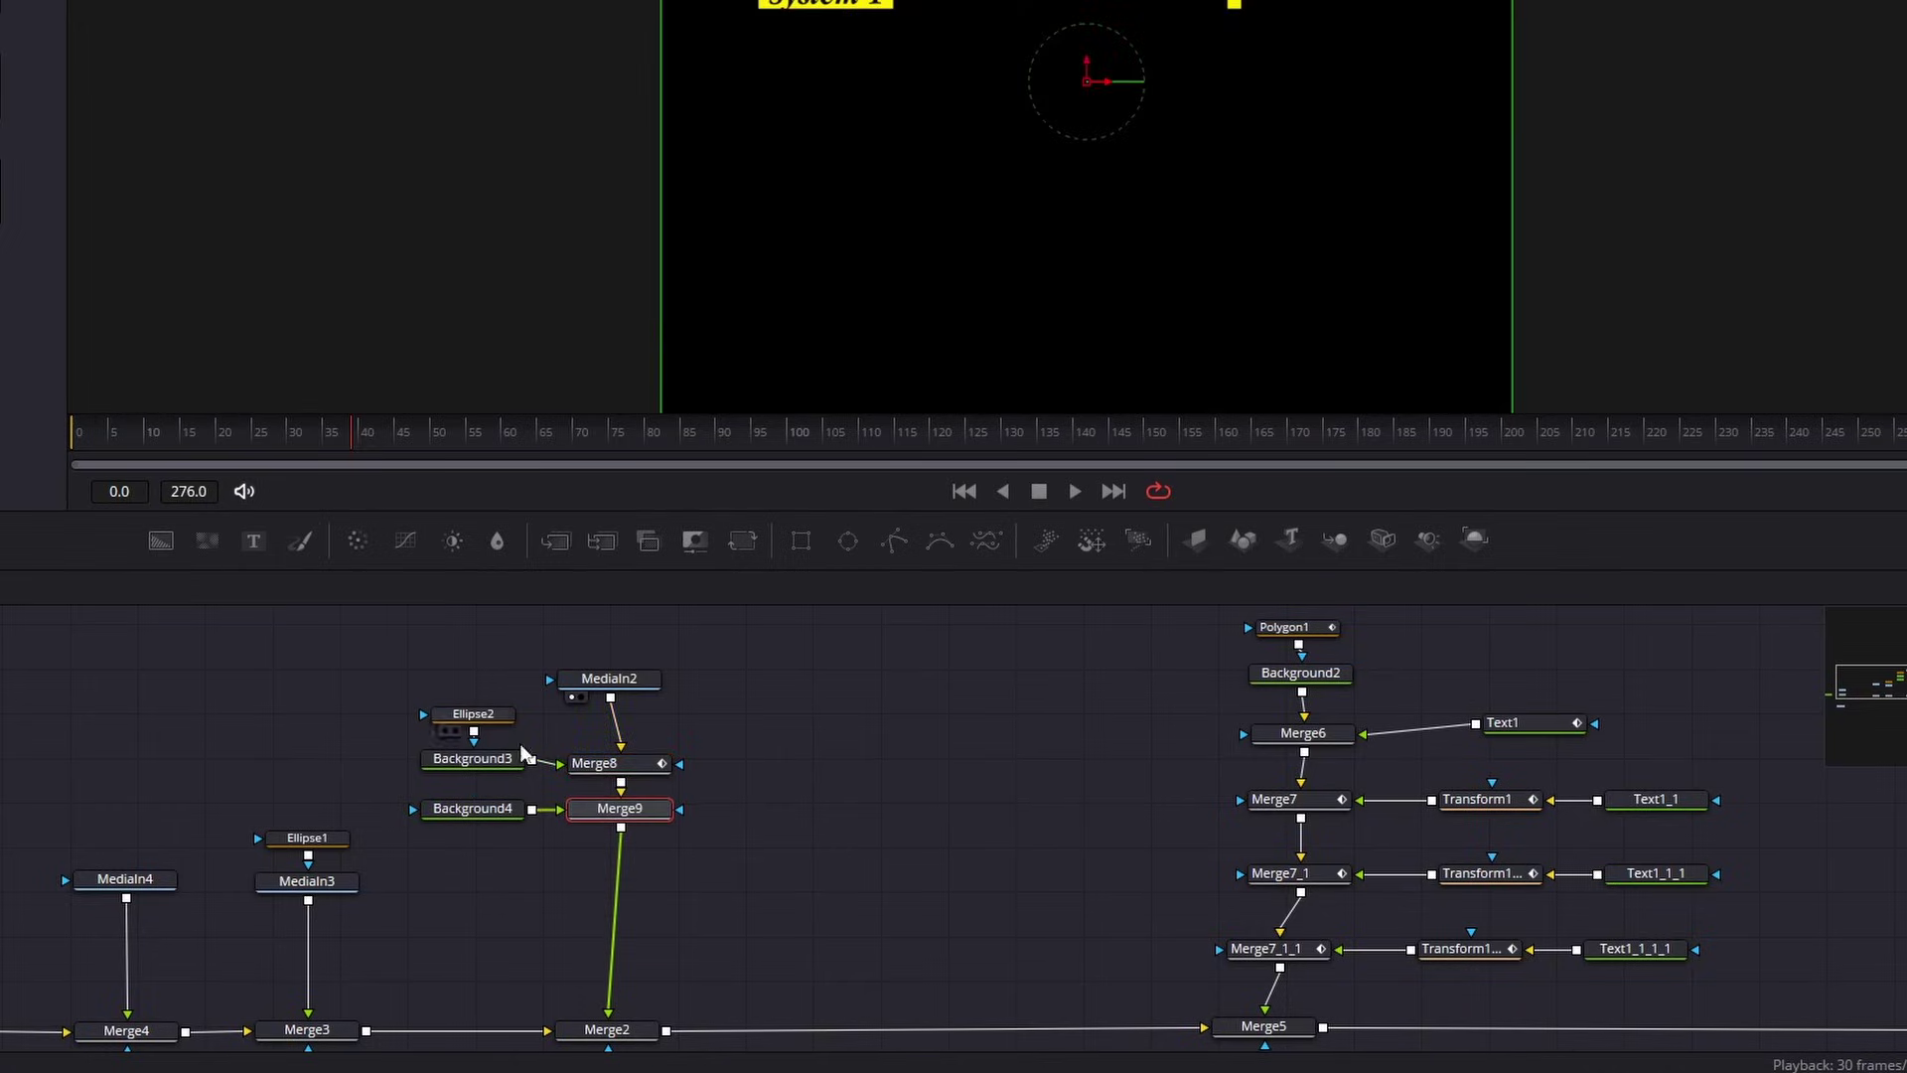
left_click(509, 811)
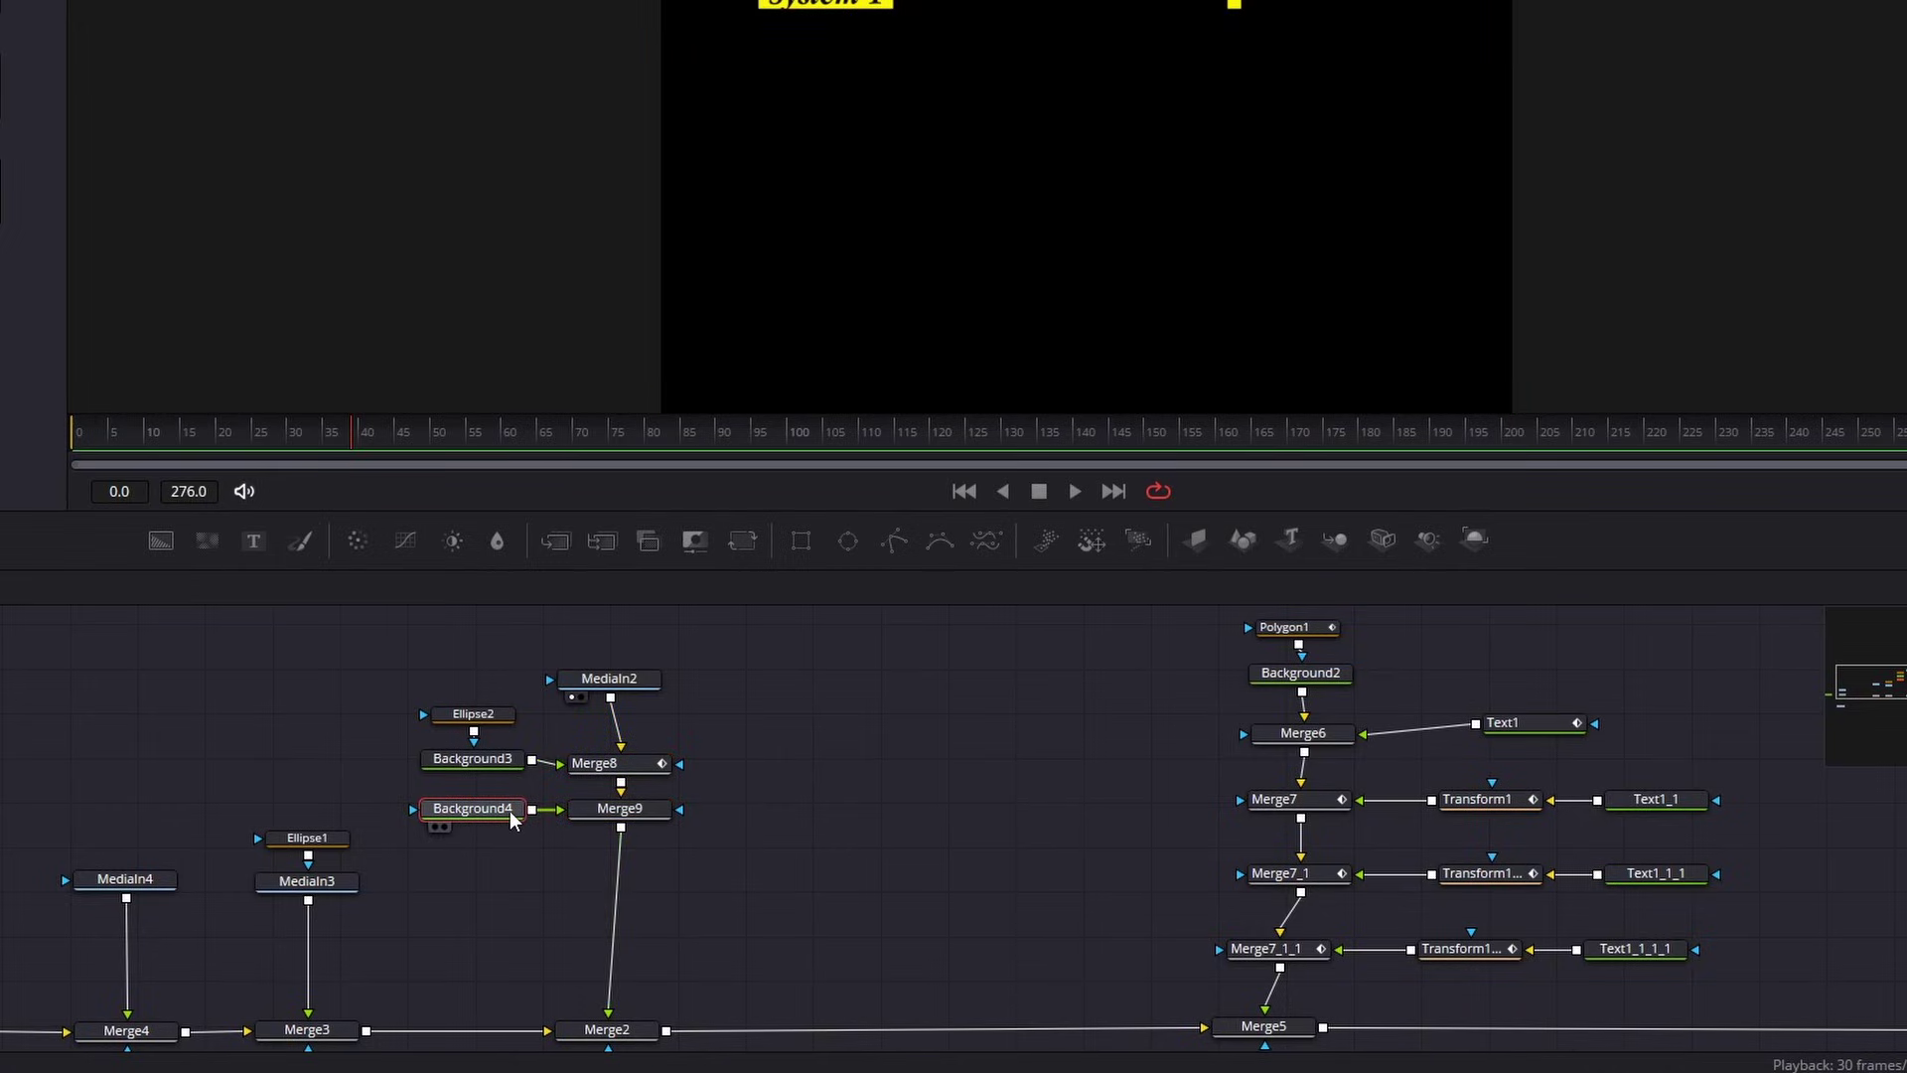
left_click(890, 536)
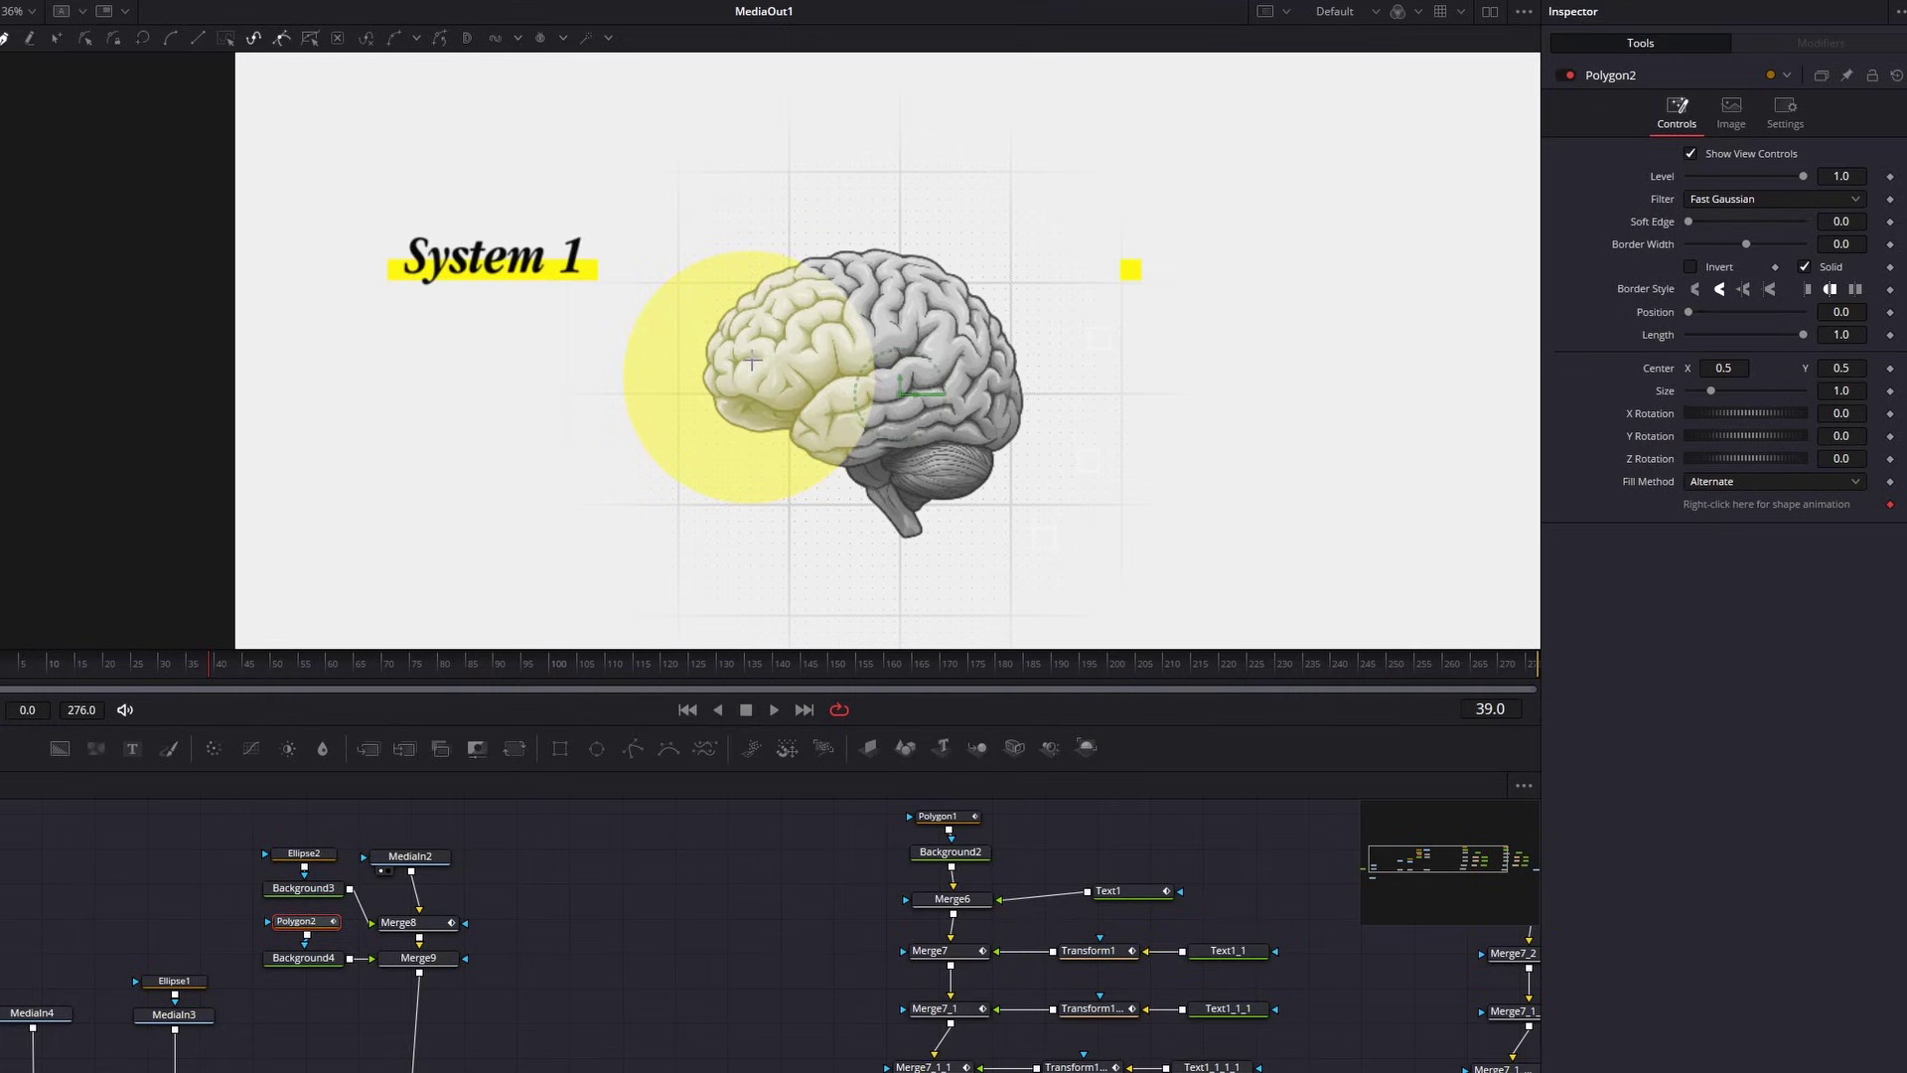
left_click_drag(752, 361, 884, 359)
left_click(676, 266)
left_click(590, 268)
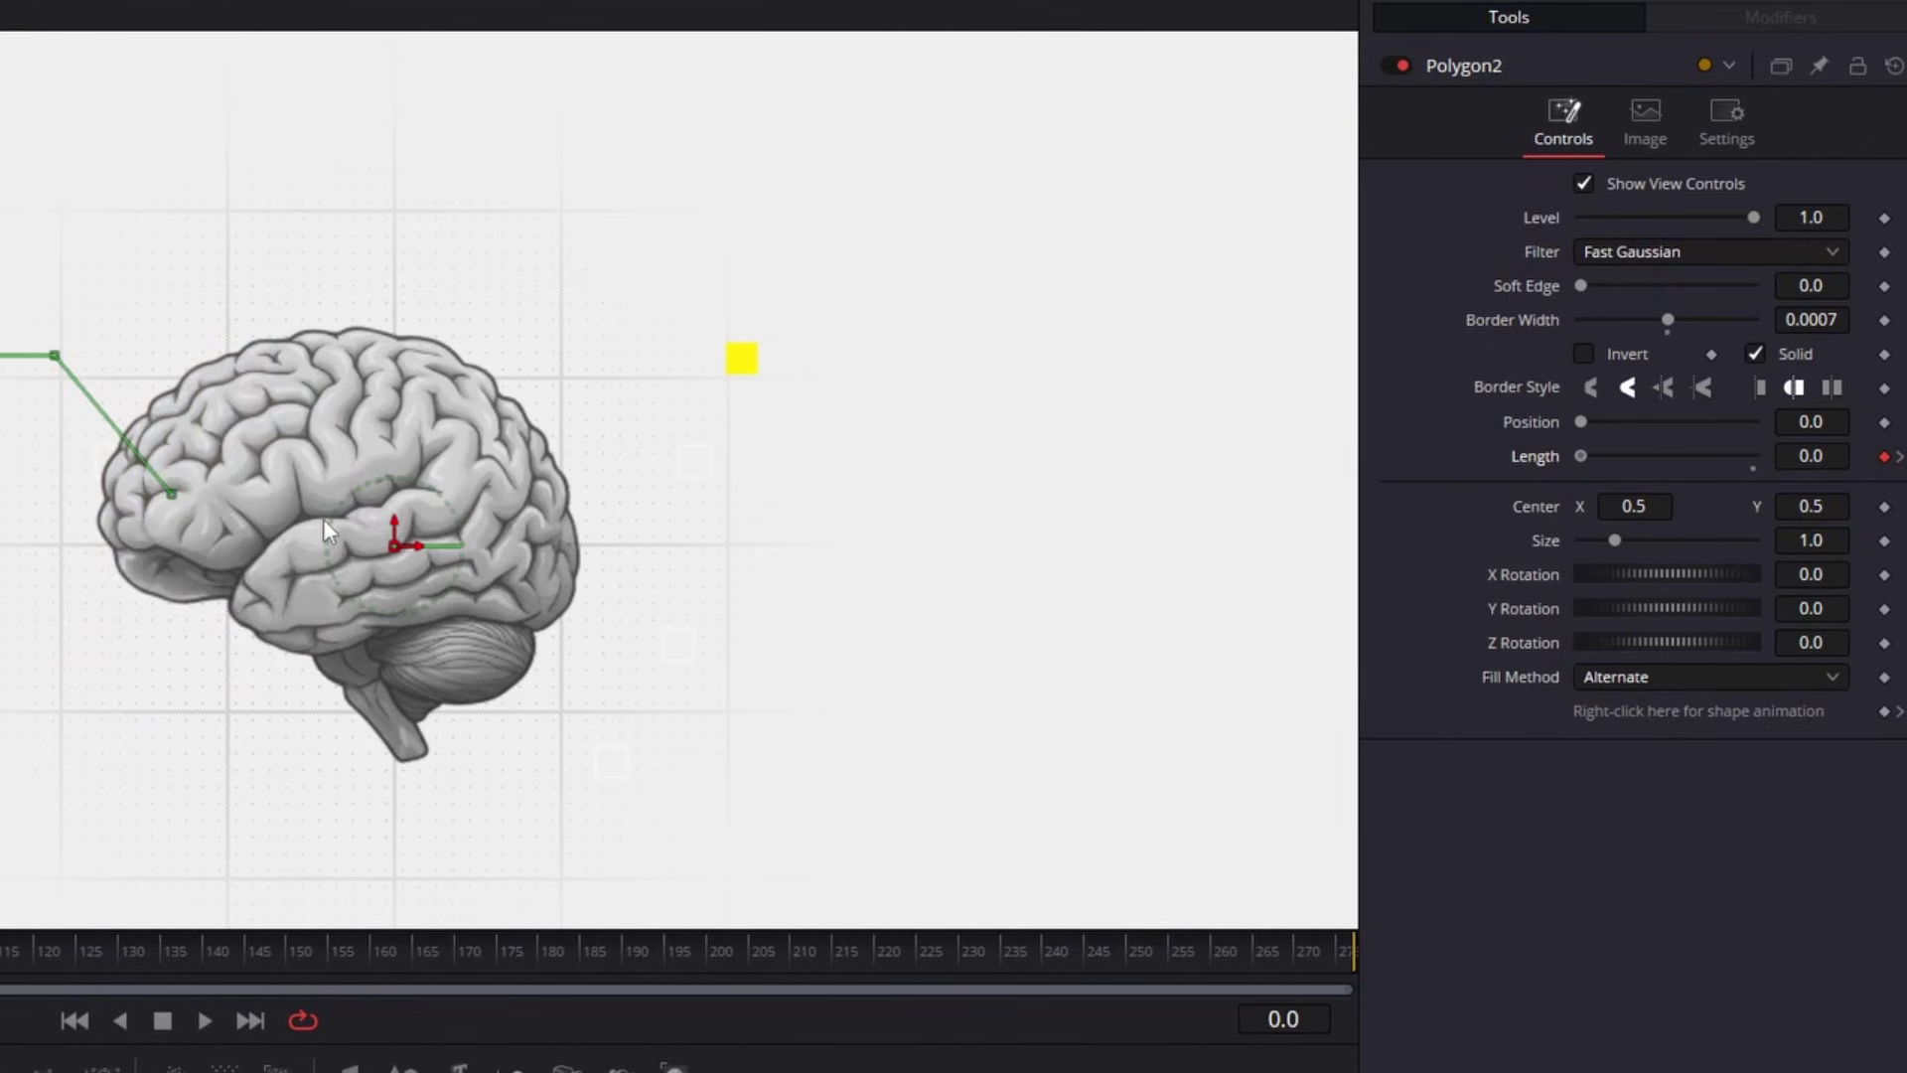
Smooth Polygon2's Length curve between frames 0 and 21 and play the animation
left_click(1775, 482)
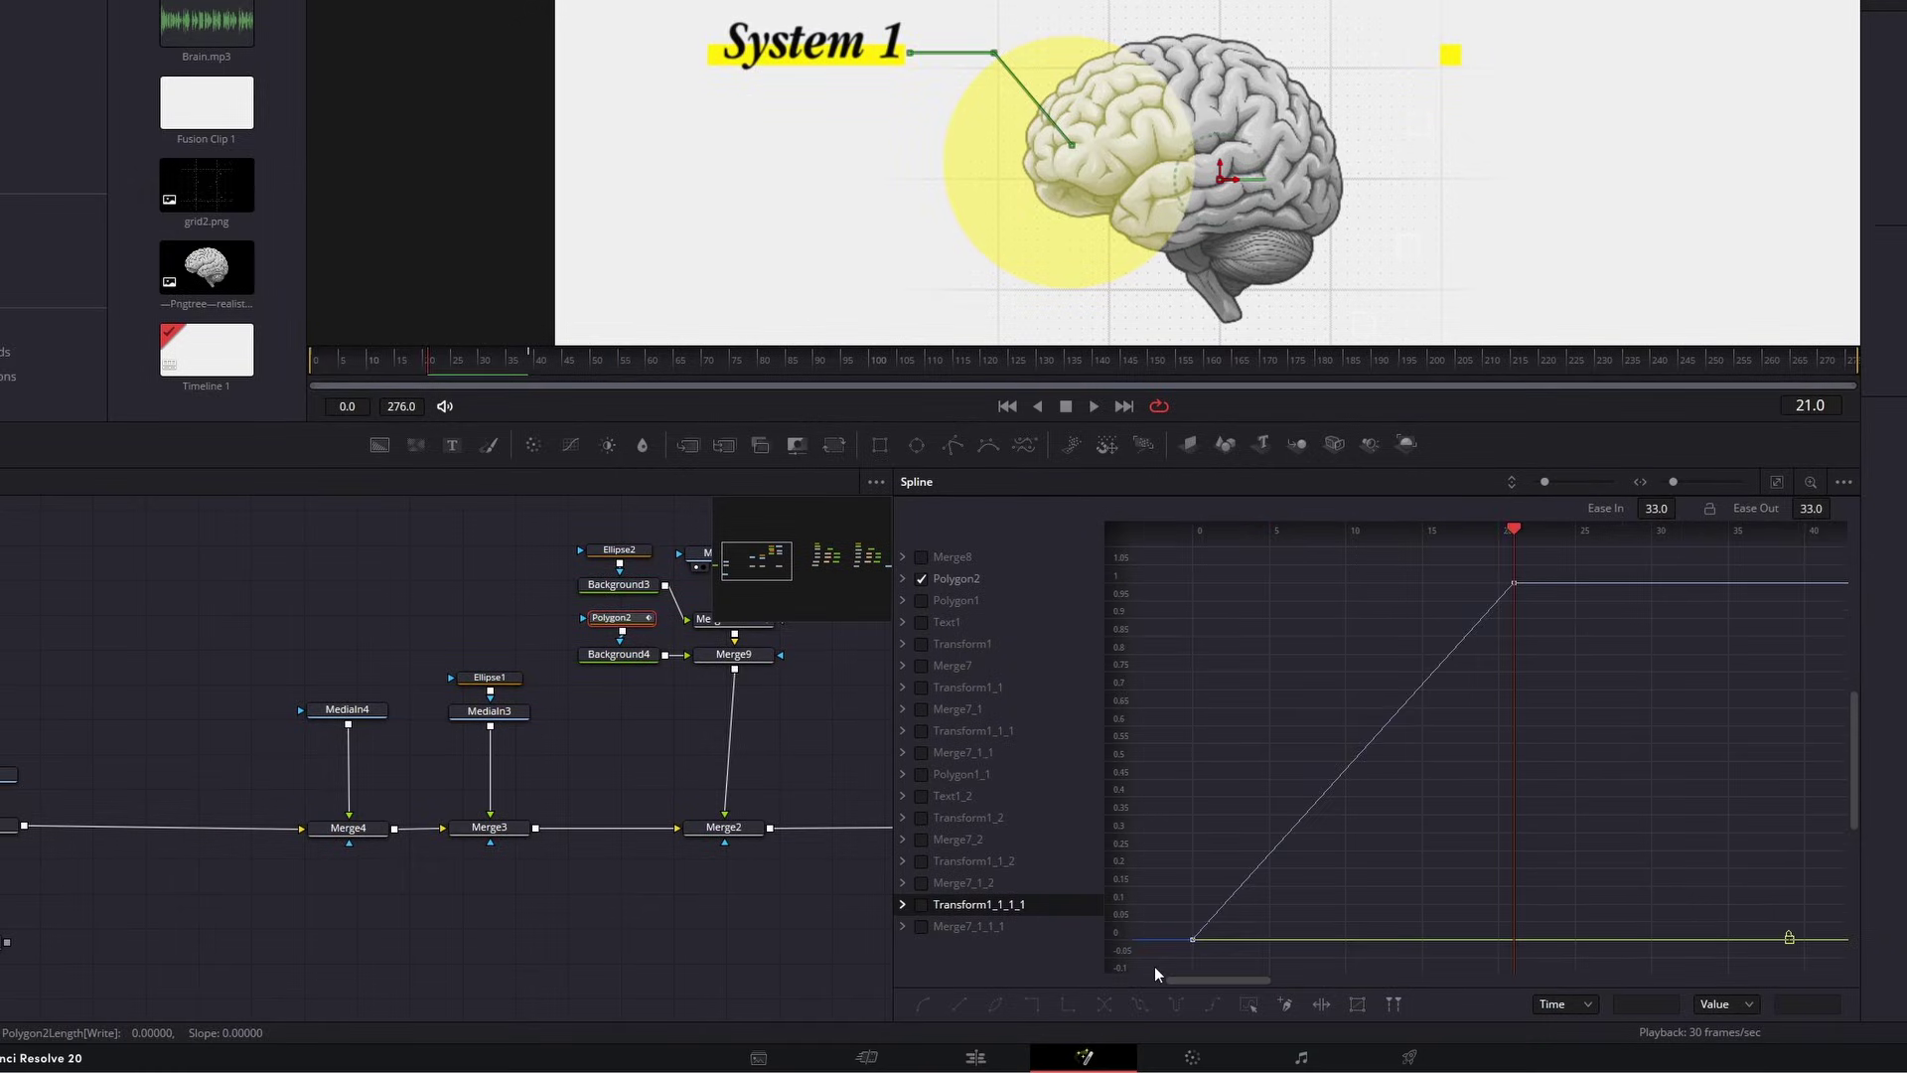
left_click_drag(1645, 497, 1640, 498)
key("f")
left_click(1094, 406)
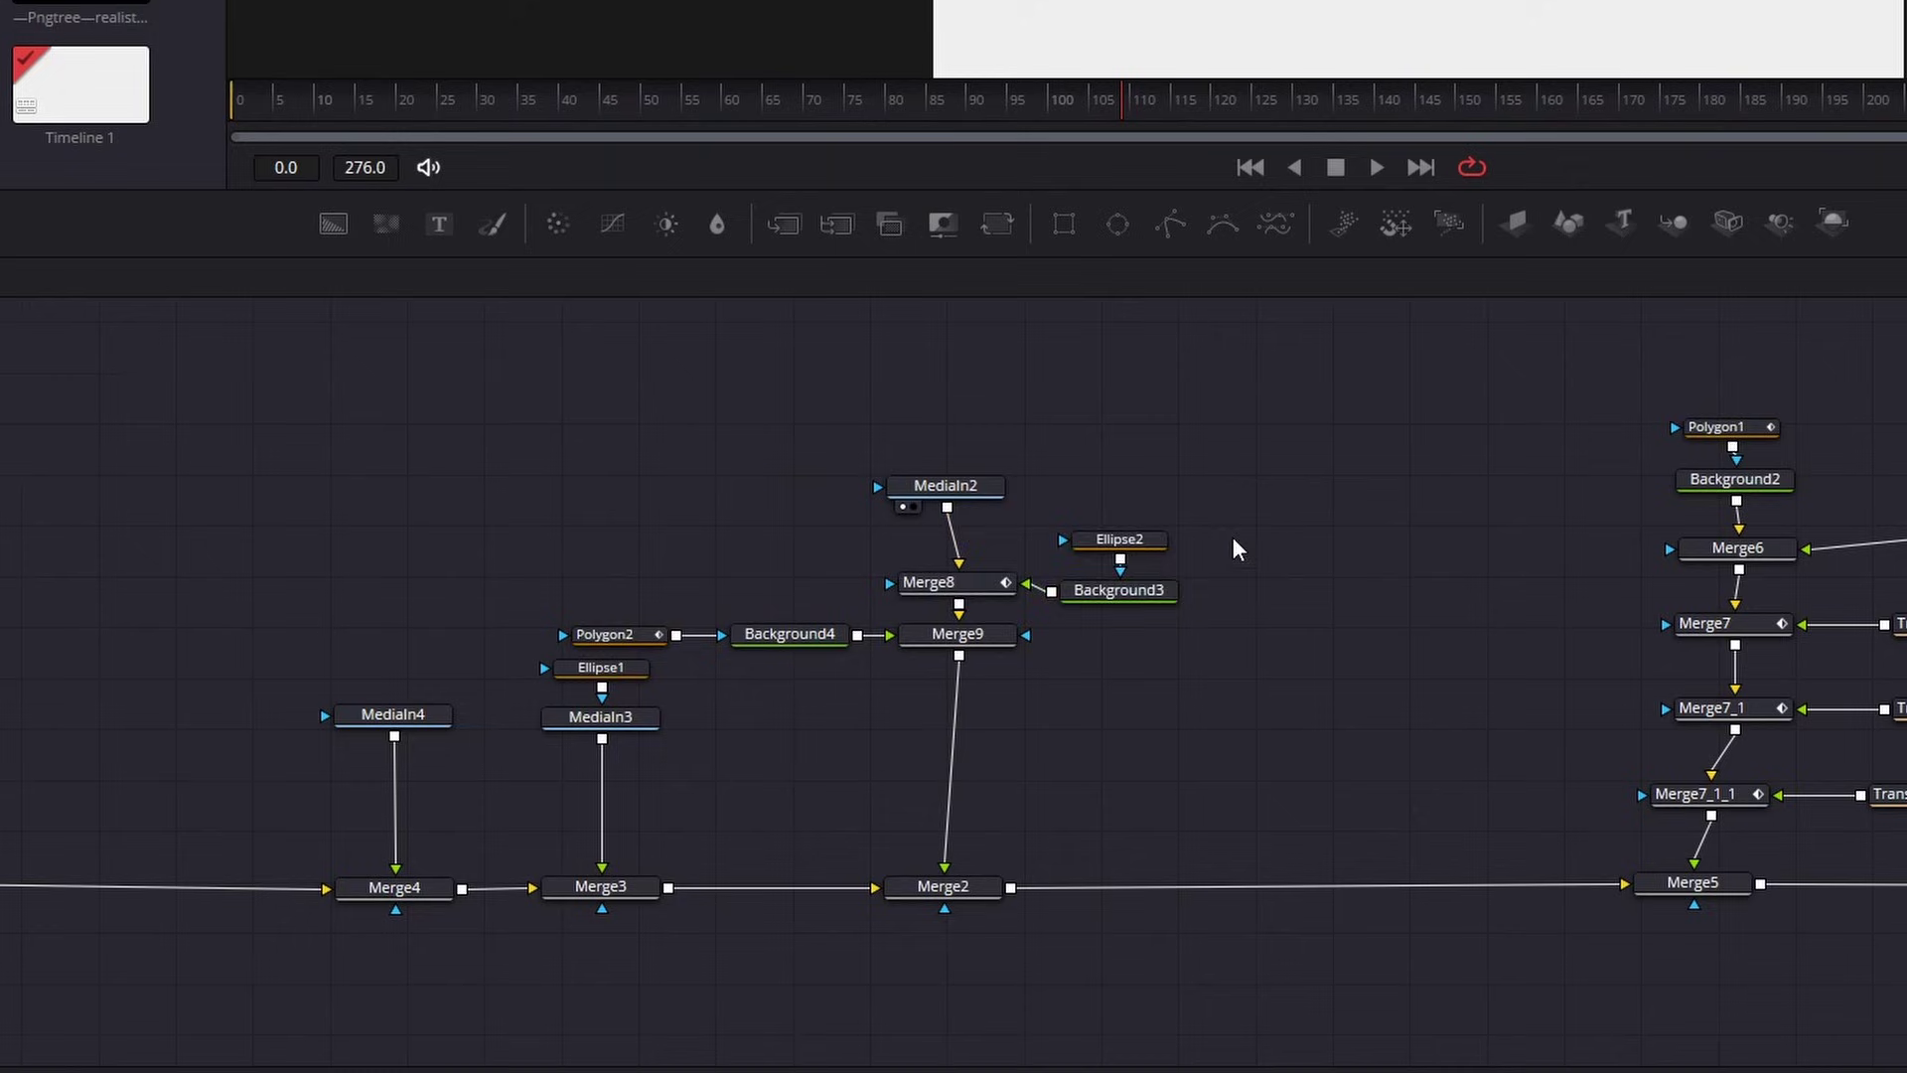
Duplicate the Ellipse2, Background3 and Merge8 nodes and insert the copy between Merge9 and Merge2
left_click_drag(1232, 532, 949, 607)
key("ctrl+c")
left_click(1141, 689)
key("ctrl+v")
mouse_move(1214, 733)
left_mouse_down()
mouse_move(1236, 689)
mouse_move(1222, 698)
left_mouse_up()
left_click_drag(1077, 693, 954, 719)
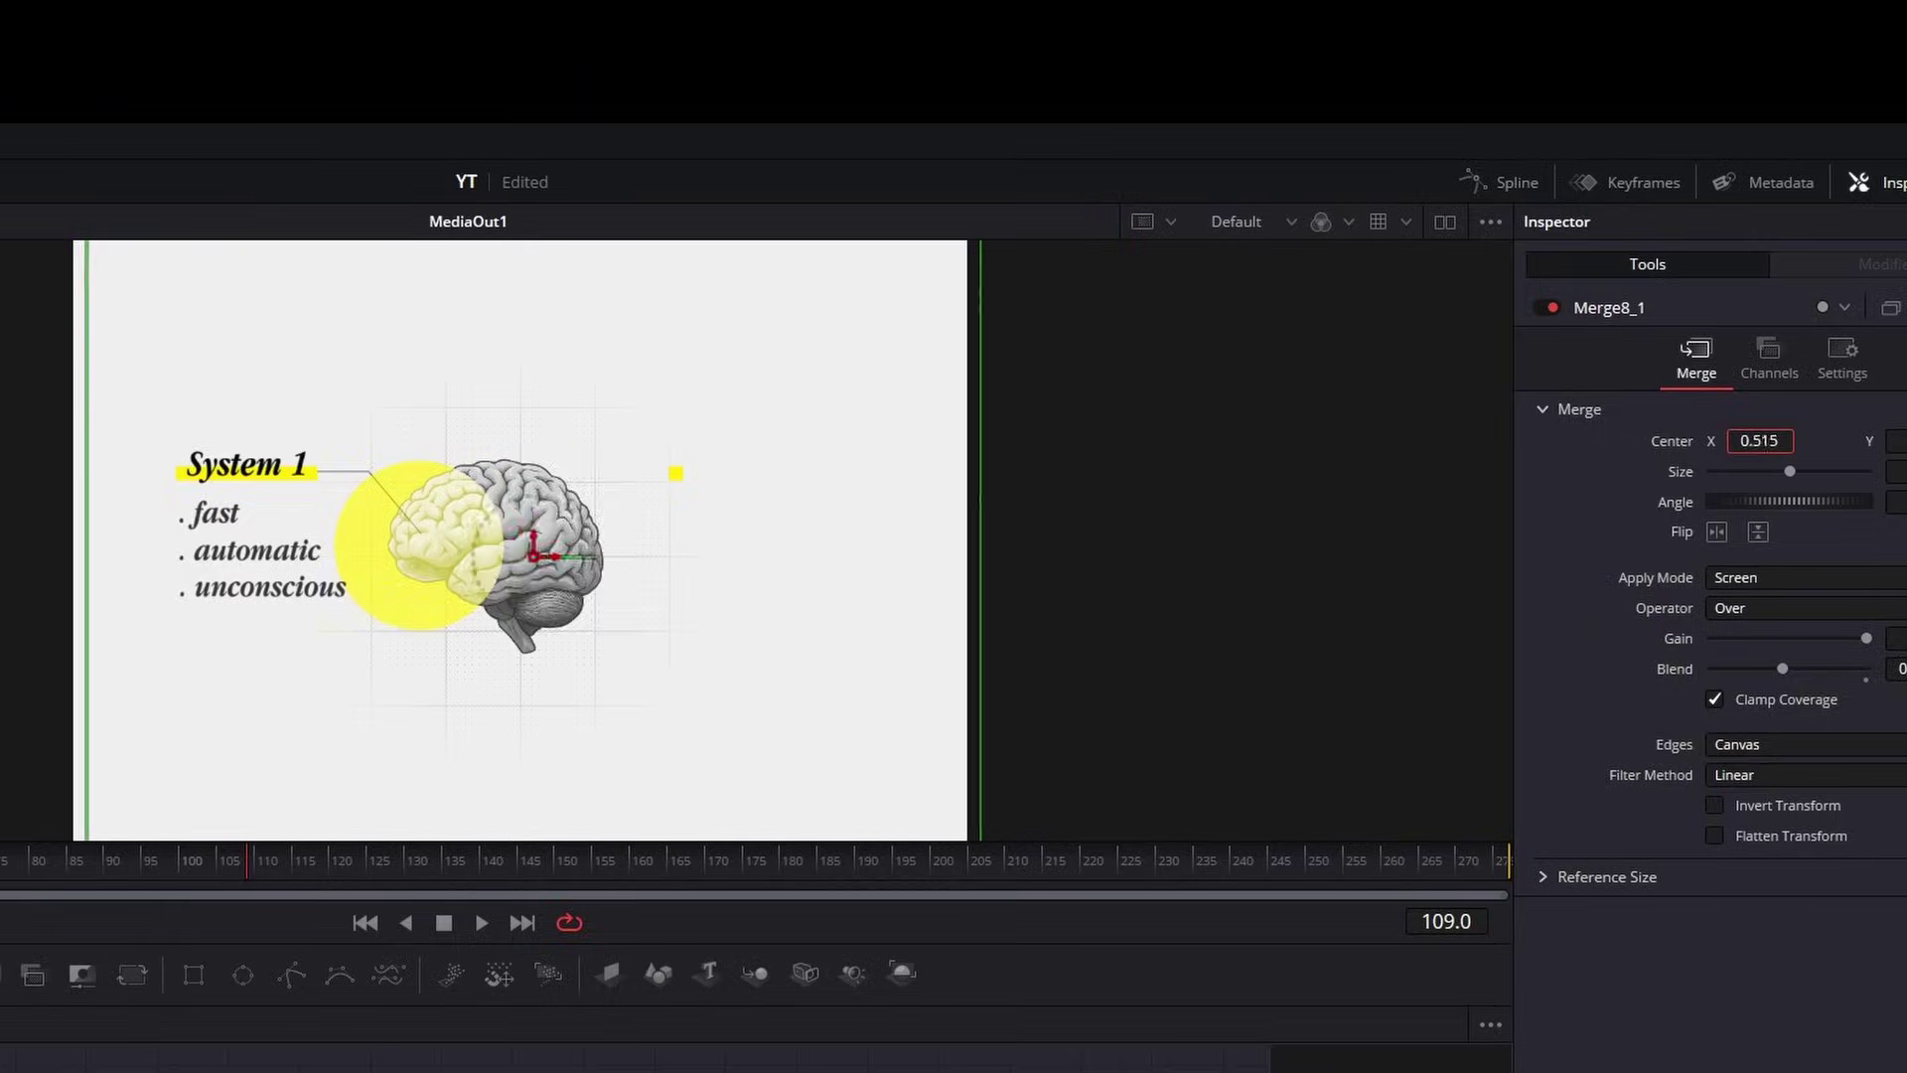
Move the duplicated yellow circle over the back of the brain and shift Merge8_1's Blend keyframes to start at frame 120
left_click_drag(1750, 440, 1864, 440)
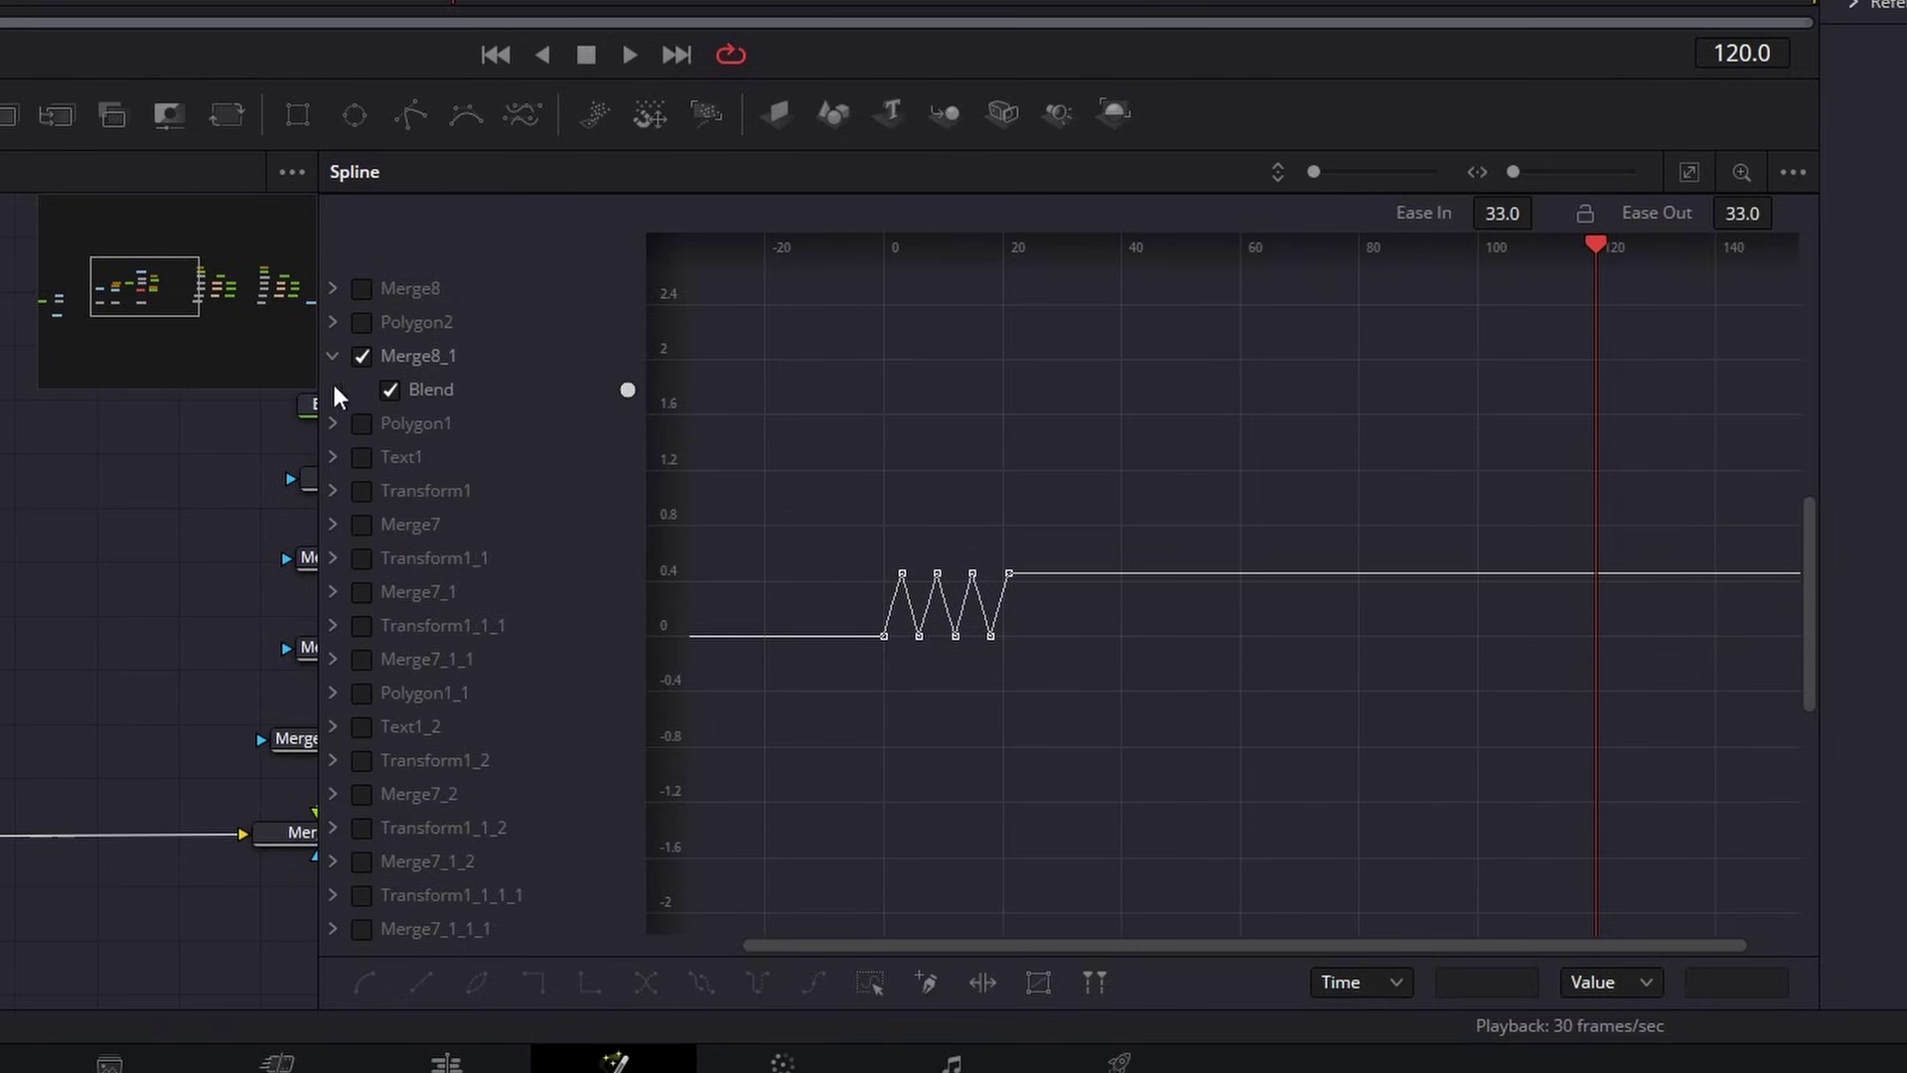
left_click_drag(822, 516, 1224, 807)
left_click_drag(887, 658, 1564, 648)
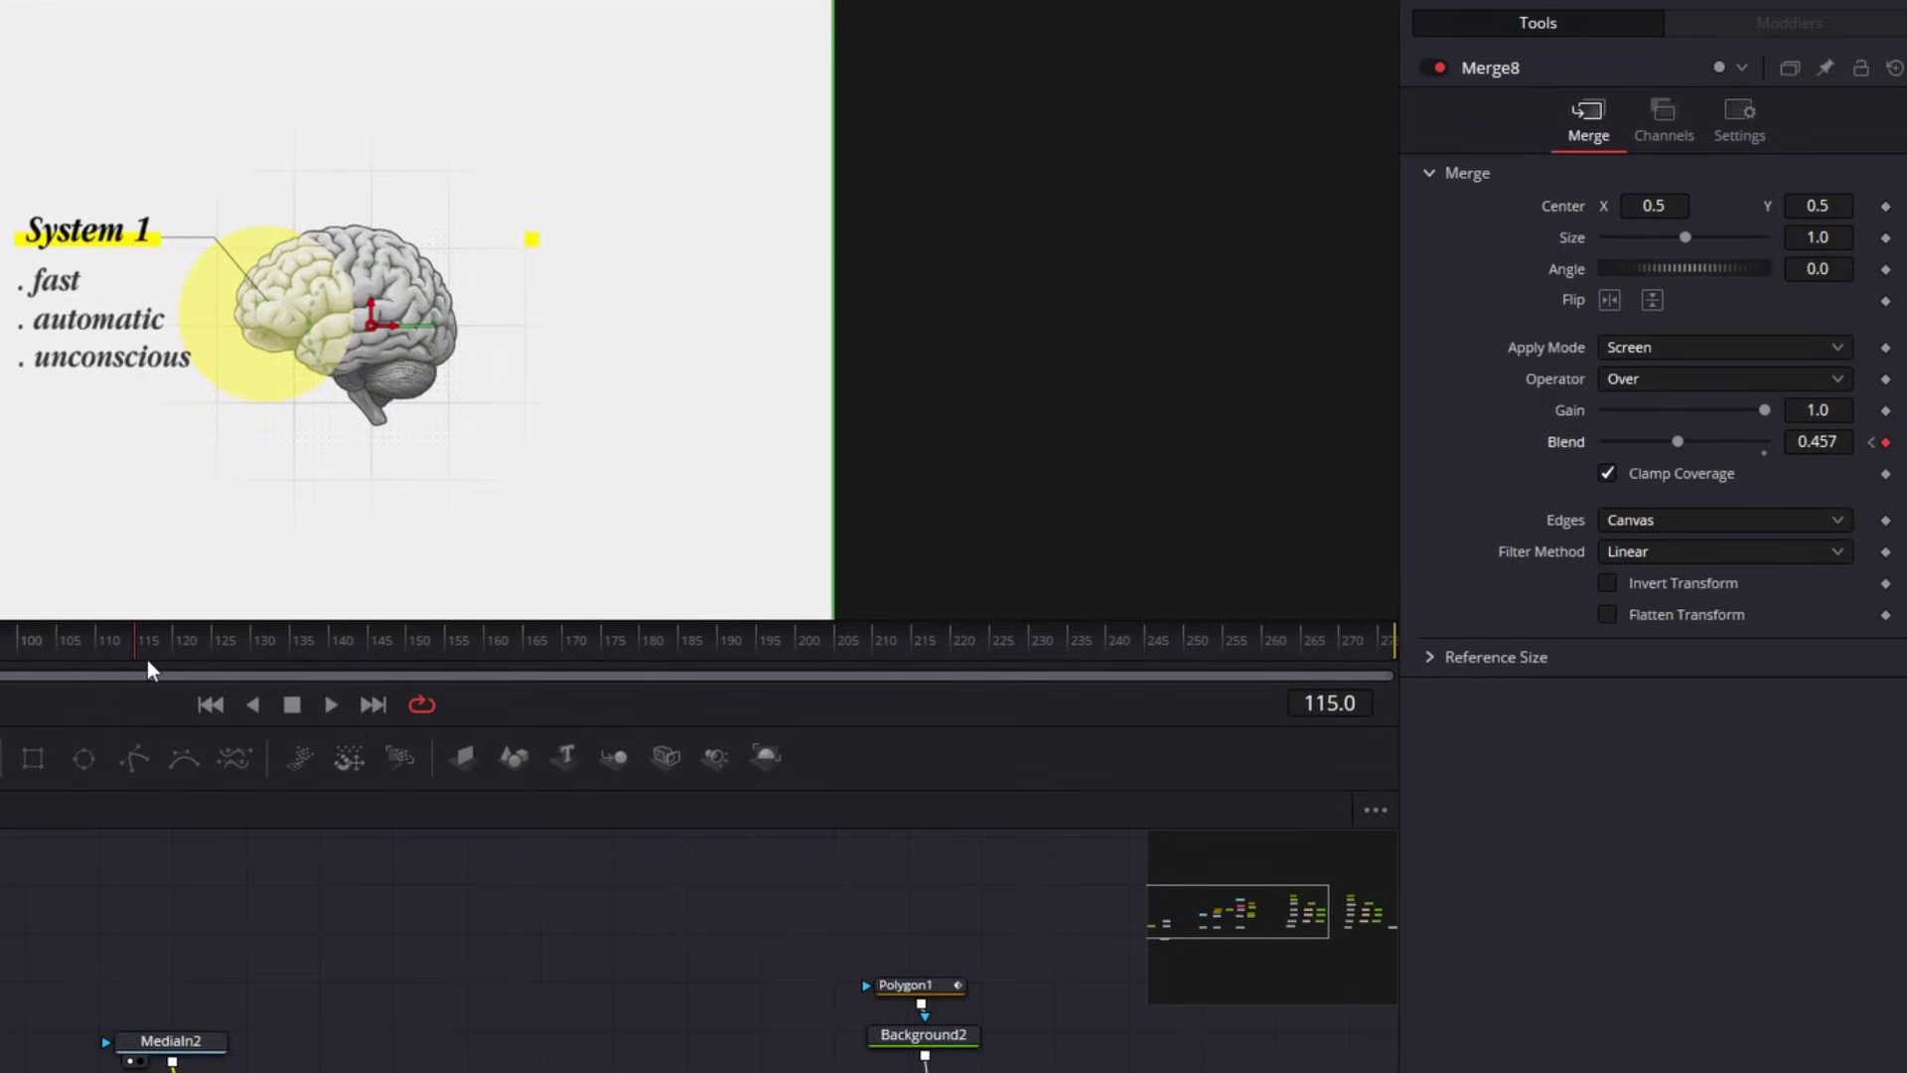
Keyframe Merge8's Blend to flicker between 0.457 and 0.0 every three frames from frame 115, fading the front circle out by frame 130
left_click_drag(147, 660, 256, 658)
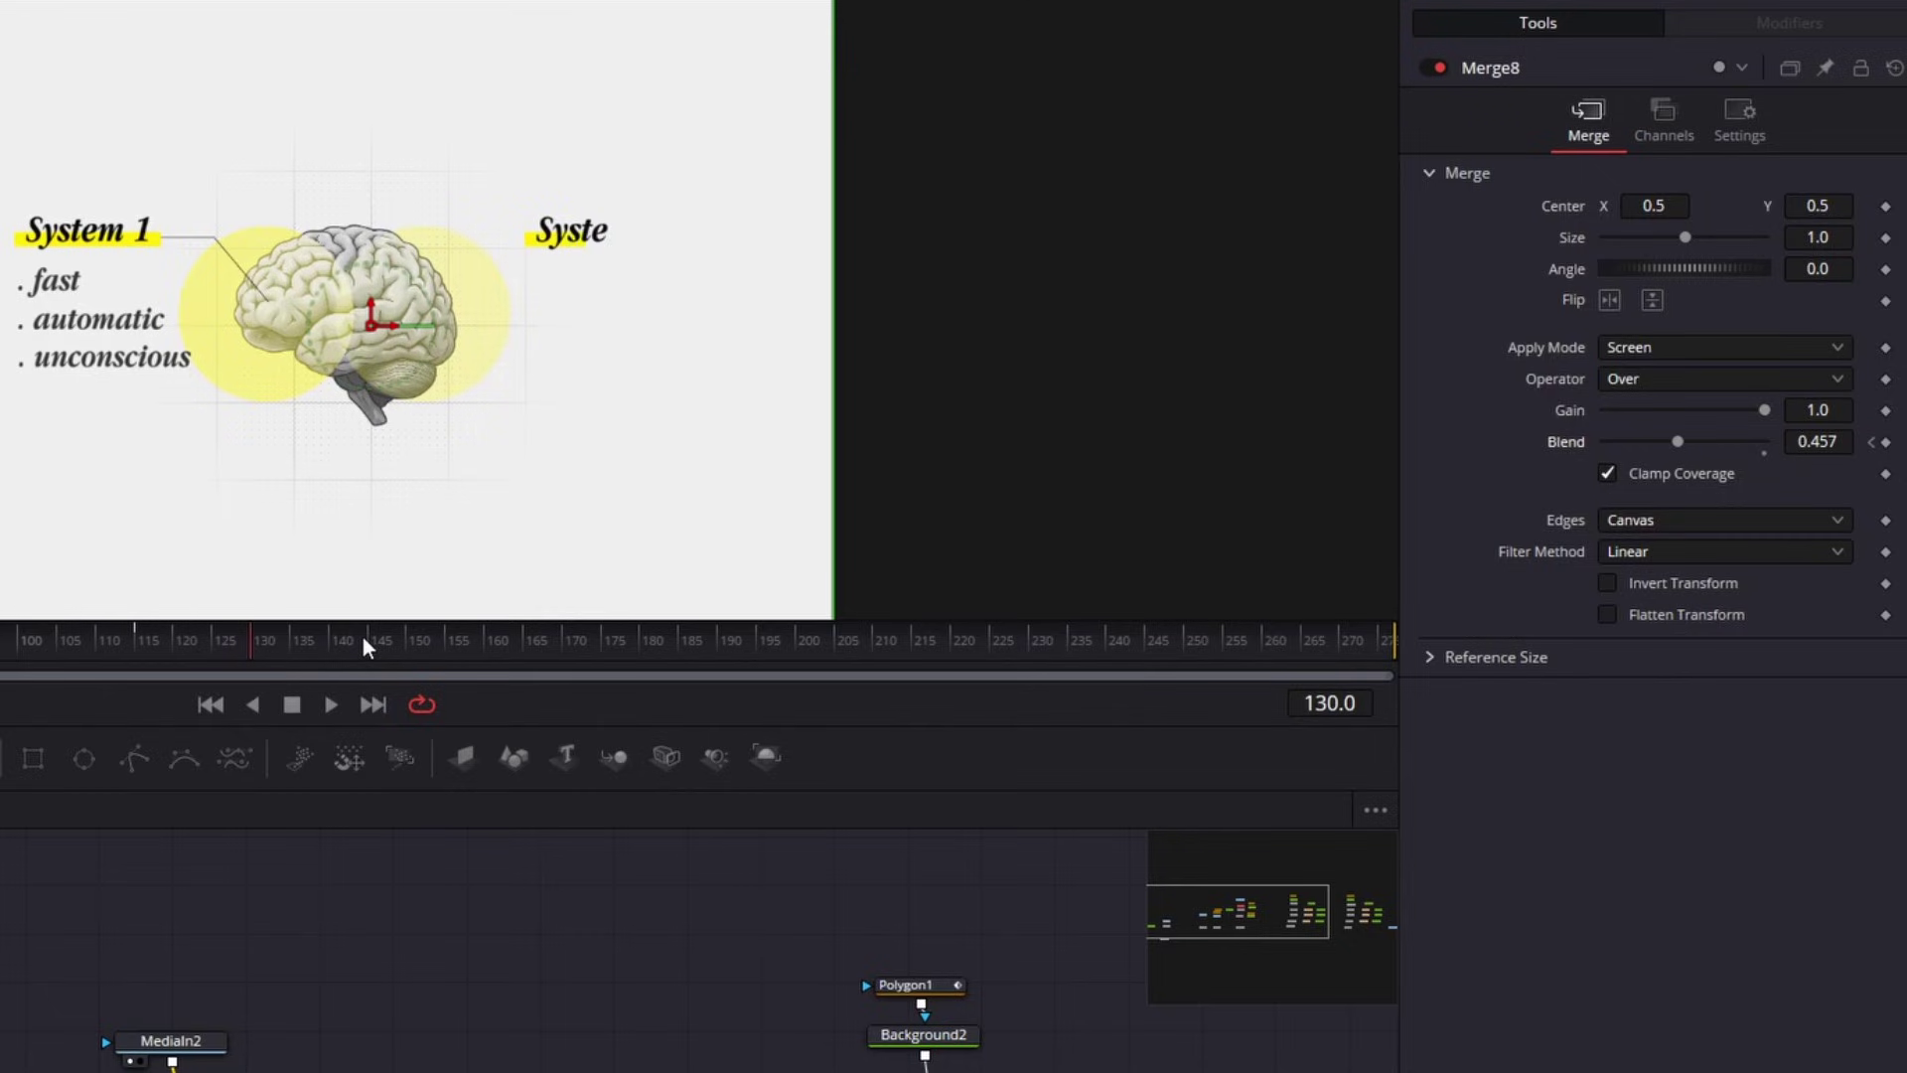
left_click(139, 644)
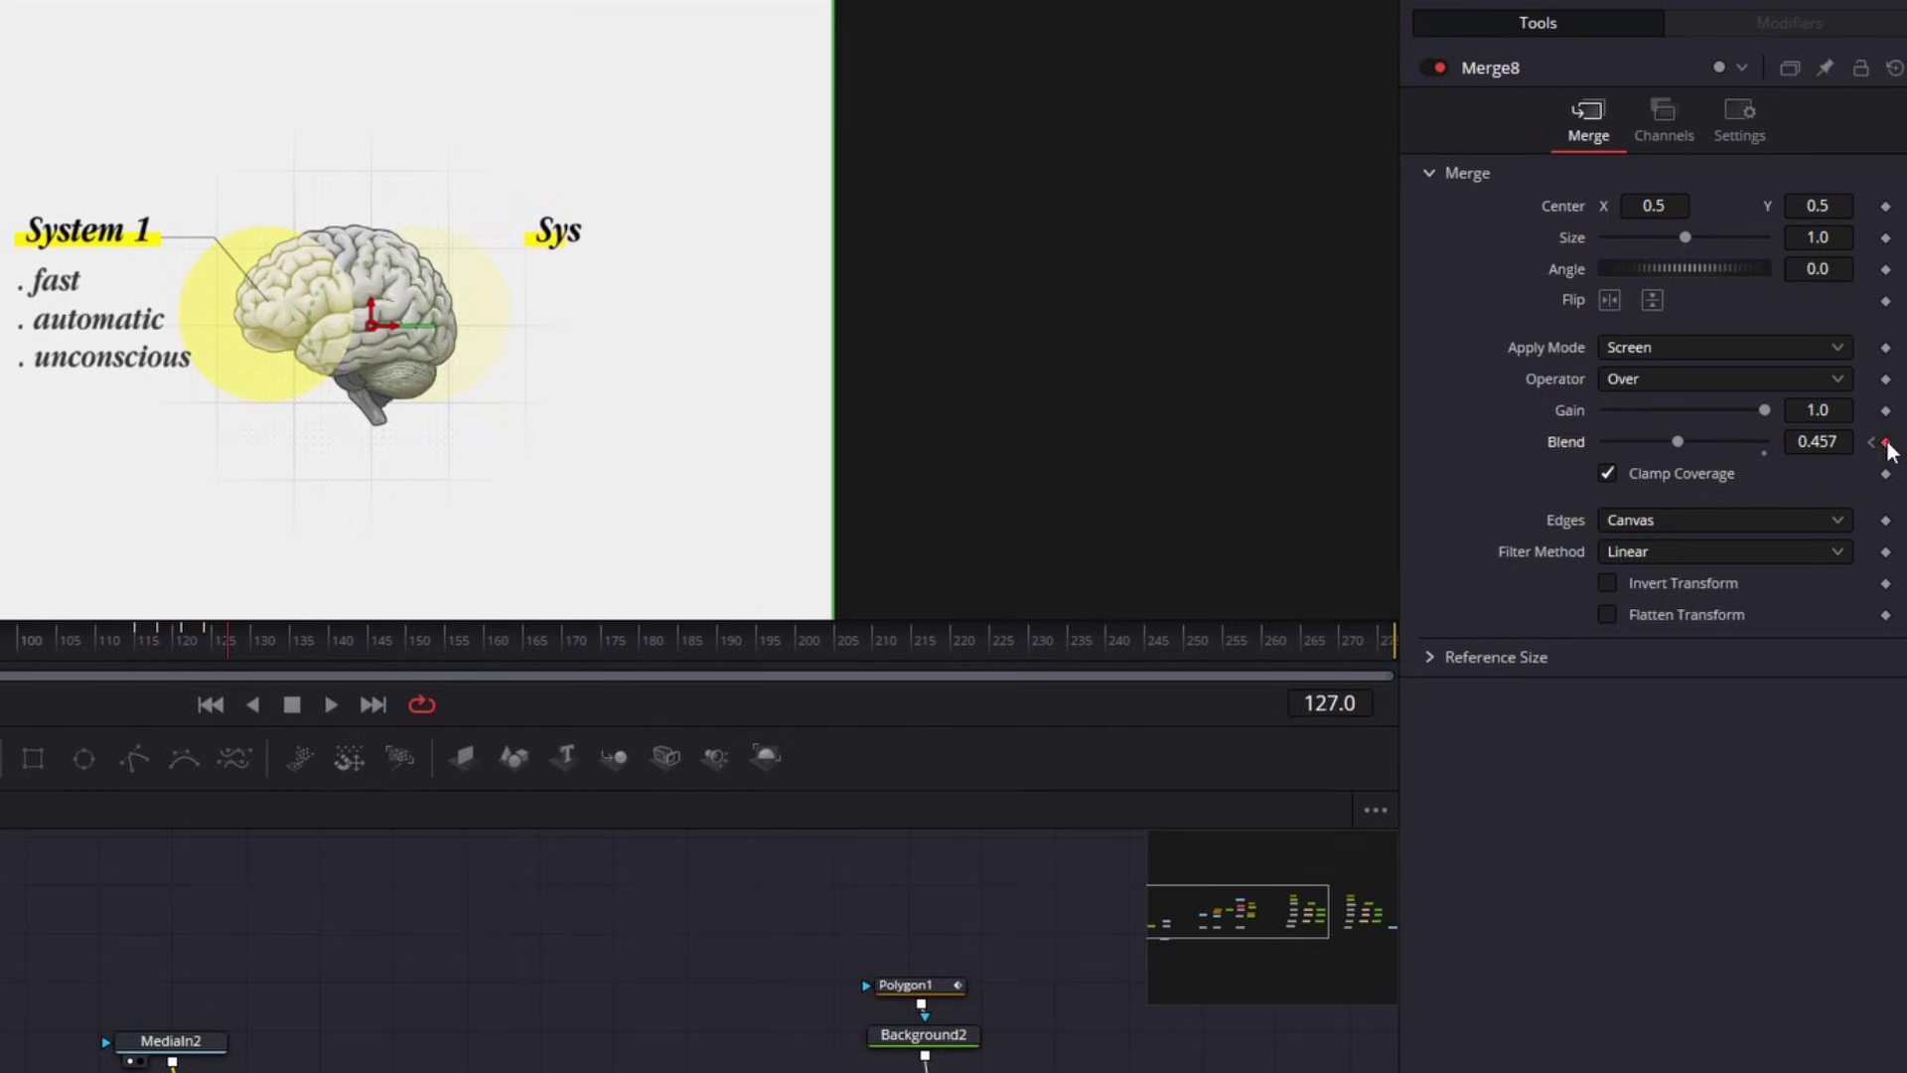
left_click(165, 651)
left_click_drag(1680, 443, 1589, 444)
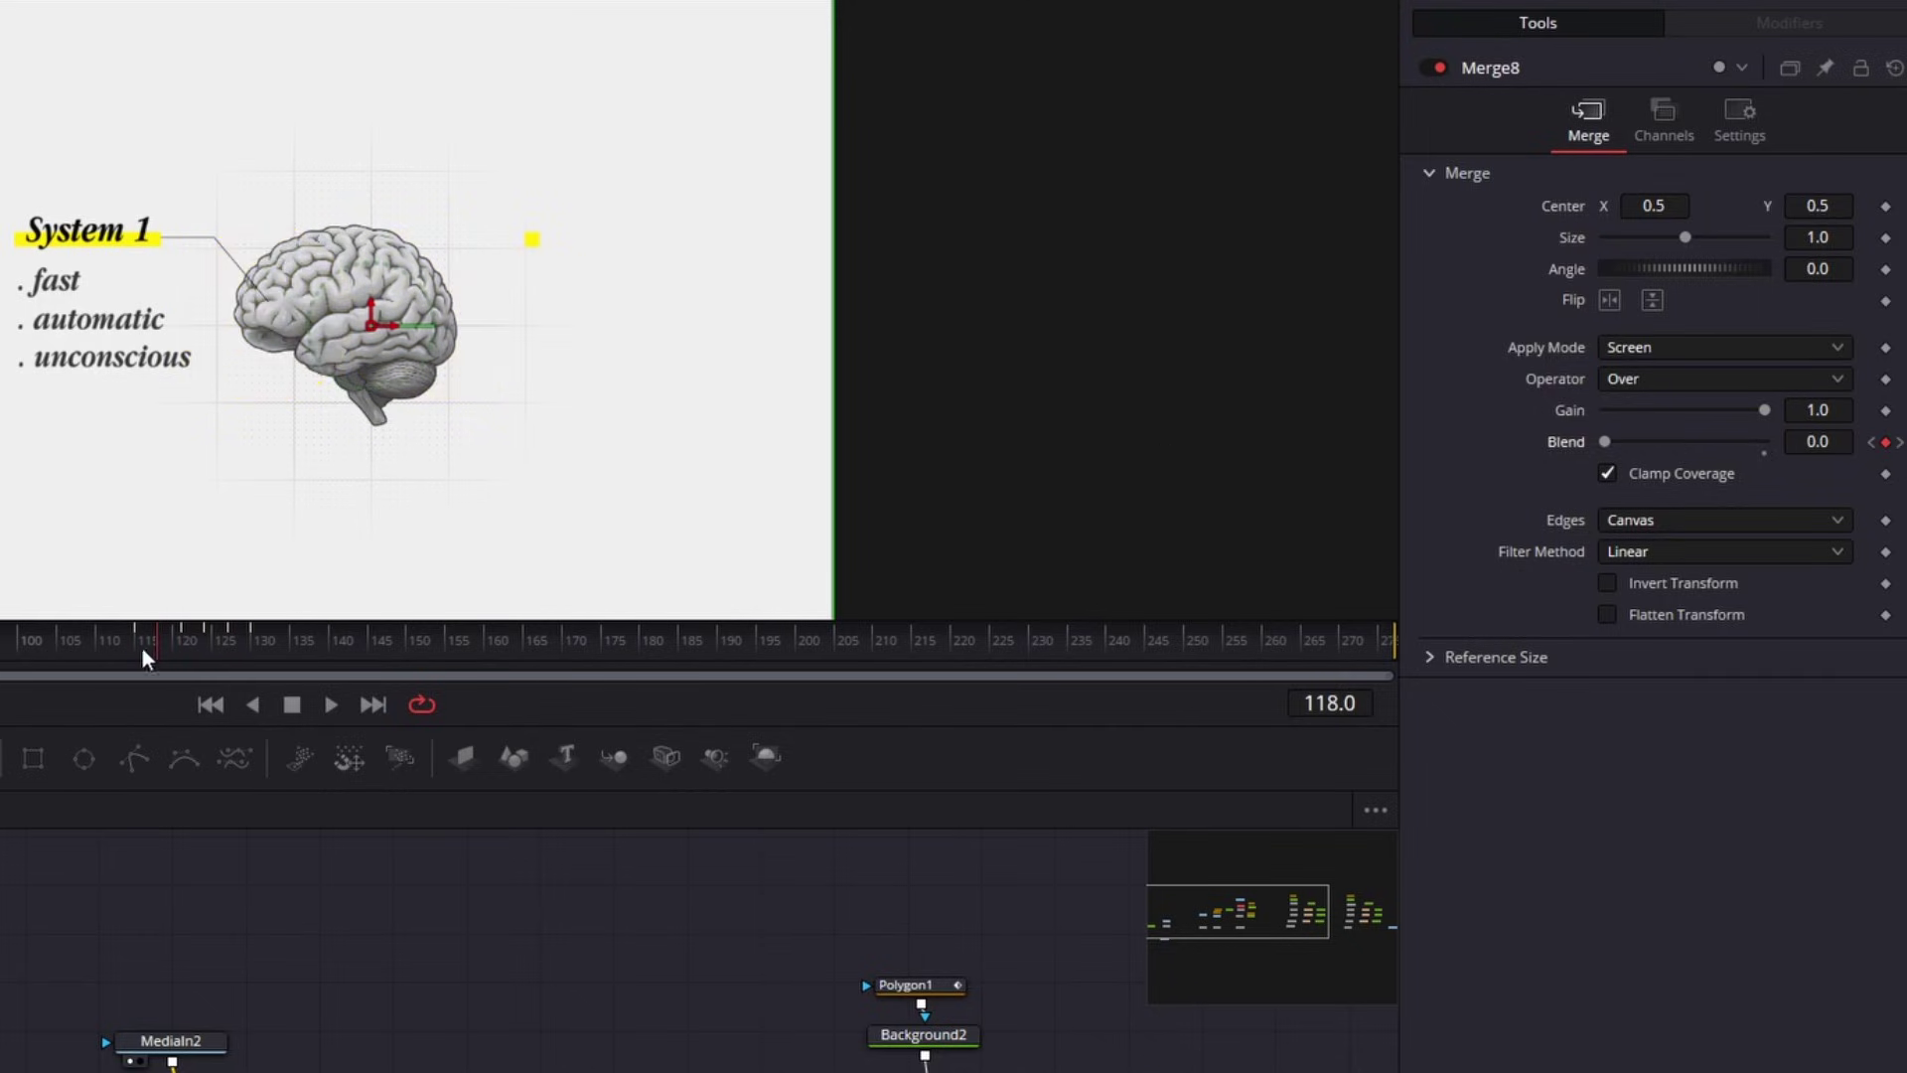
left_click_drag(157, 648, 206, 646)
left_click_drag(1678, 442, 1585, 442)
left_click(230, 647)
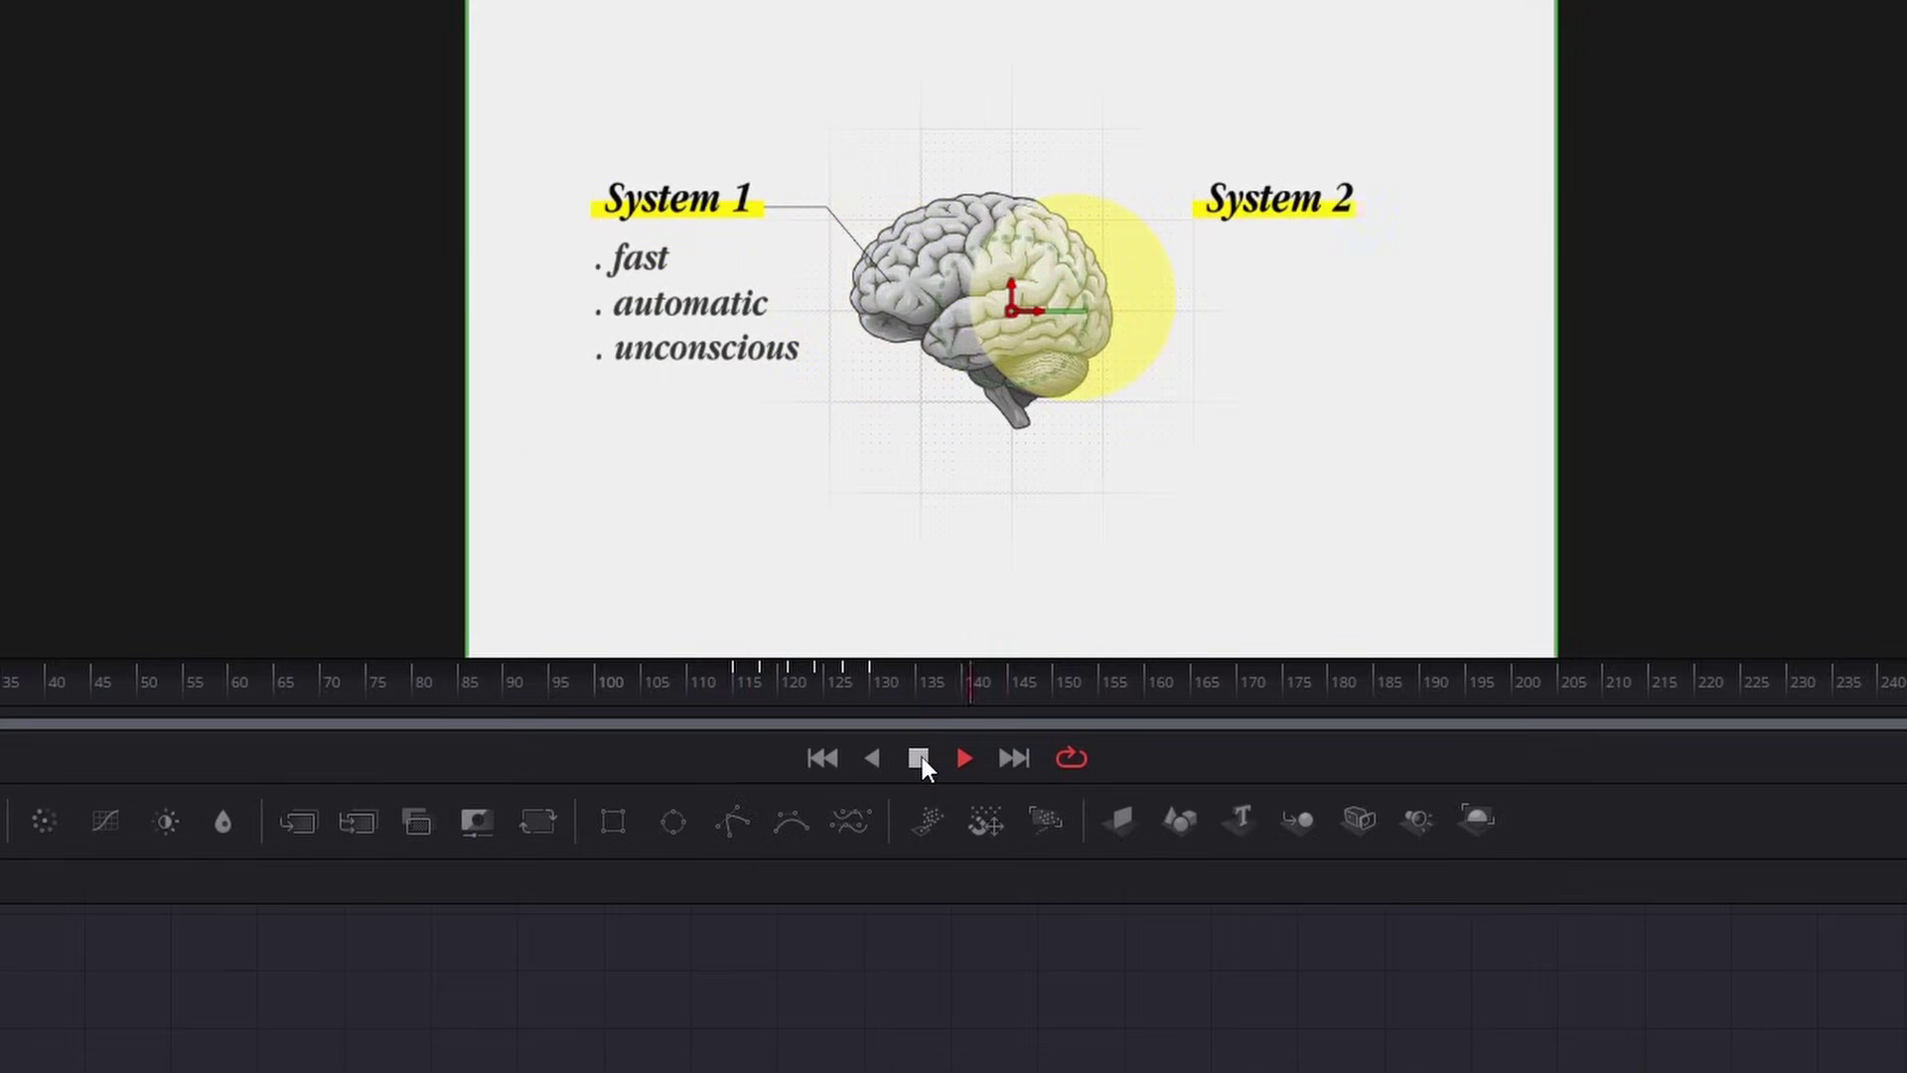
Duplicate the Polygon2, Background4 and Merge9 nodes and insert the copy between Merge8_1 and Merge2
left_click_drag(766, 615, 930, 690)
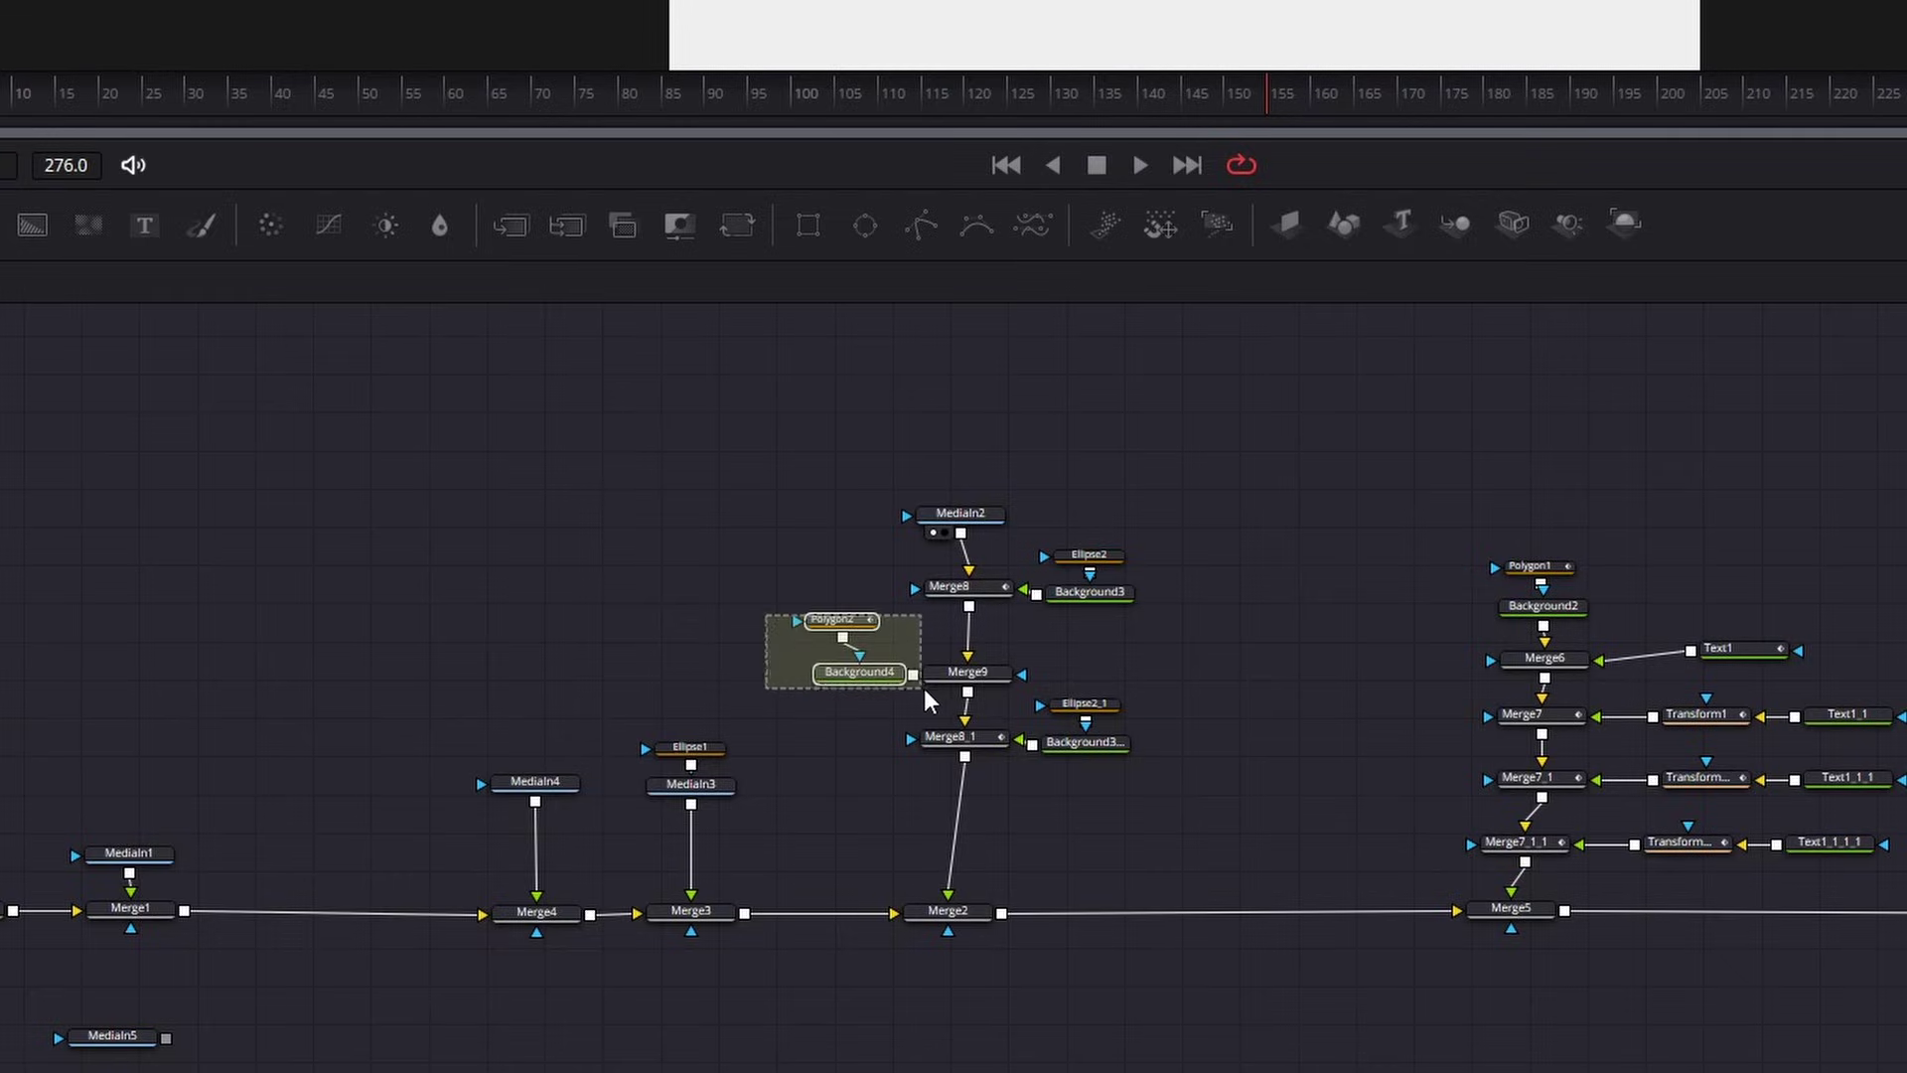
key("ctrl+c")
left_click(944, 835)
key("ctrl+v")
left_click_drag(948, 834, 955, 831)
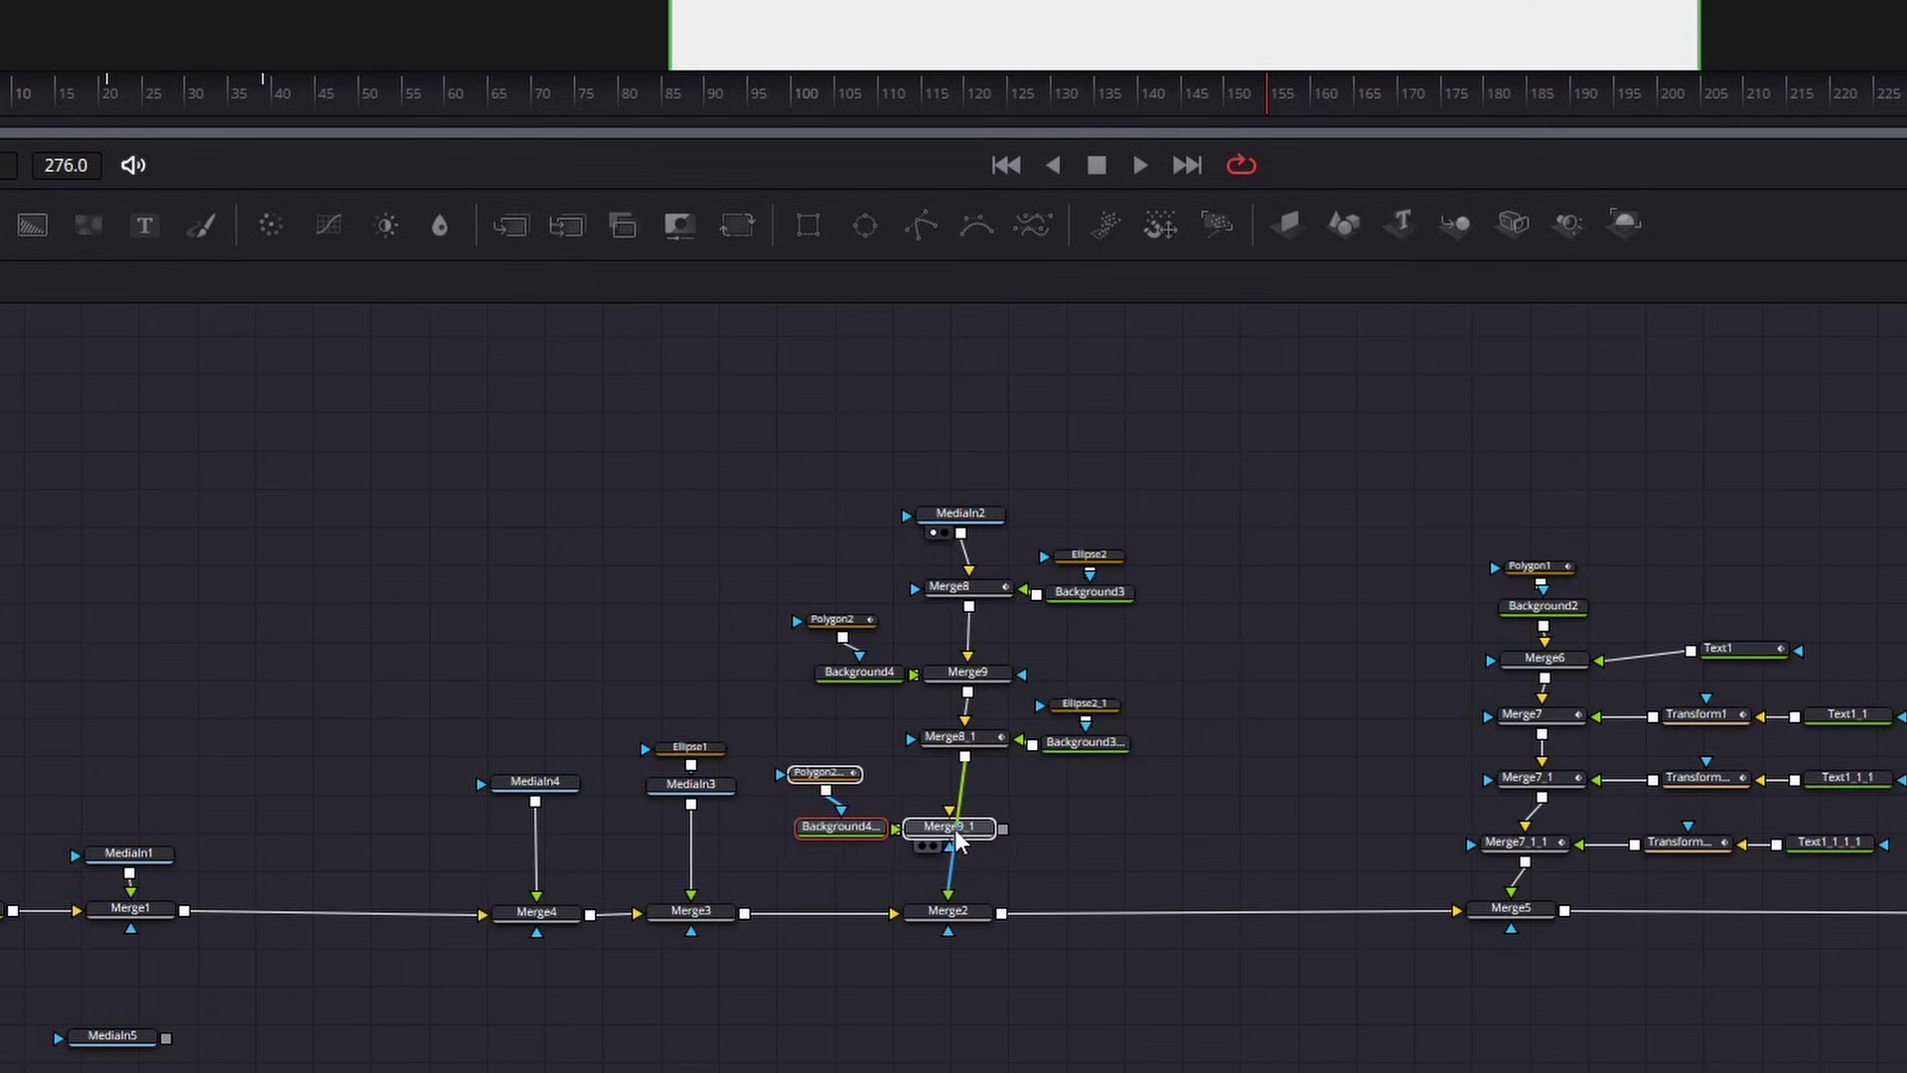
Mirror the duplicated line so it links the brain to "System 2" and shift Polygon2_1's keyframes to start at frame 125
left_click_drag(1608, 269, 1648, 269)
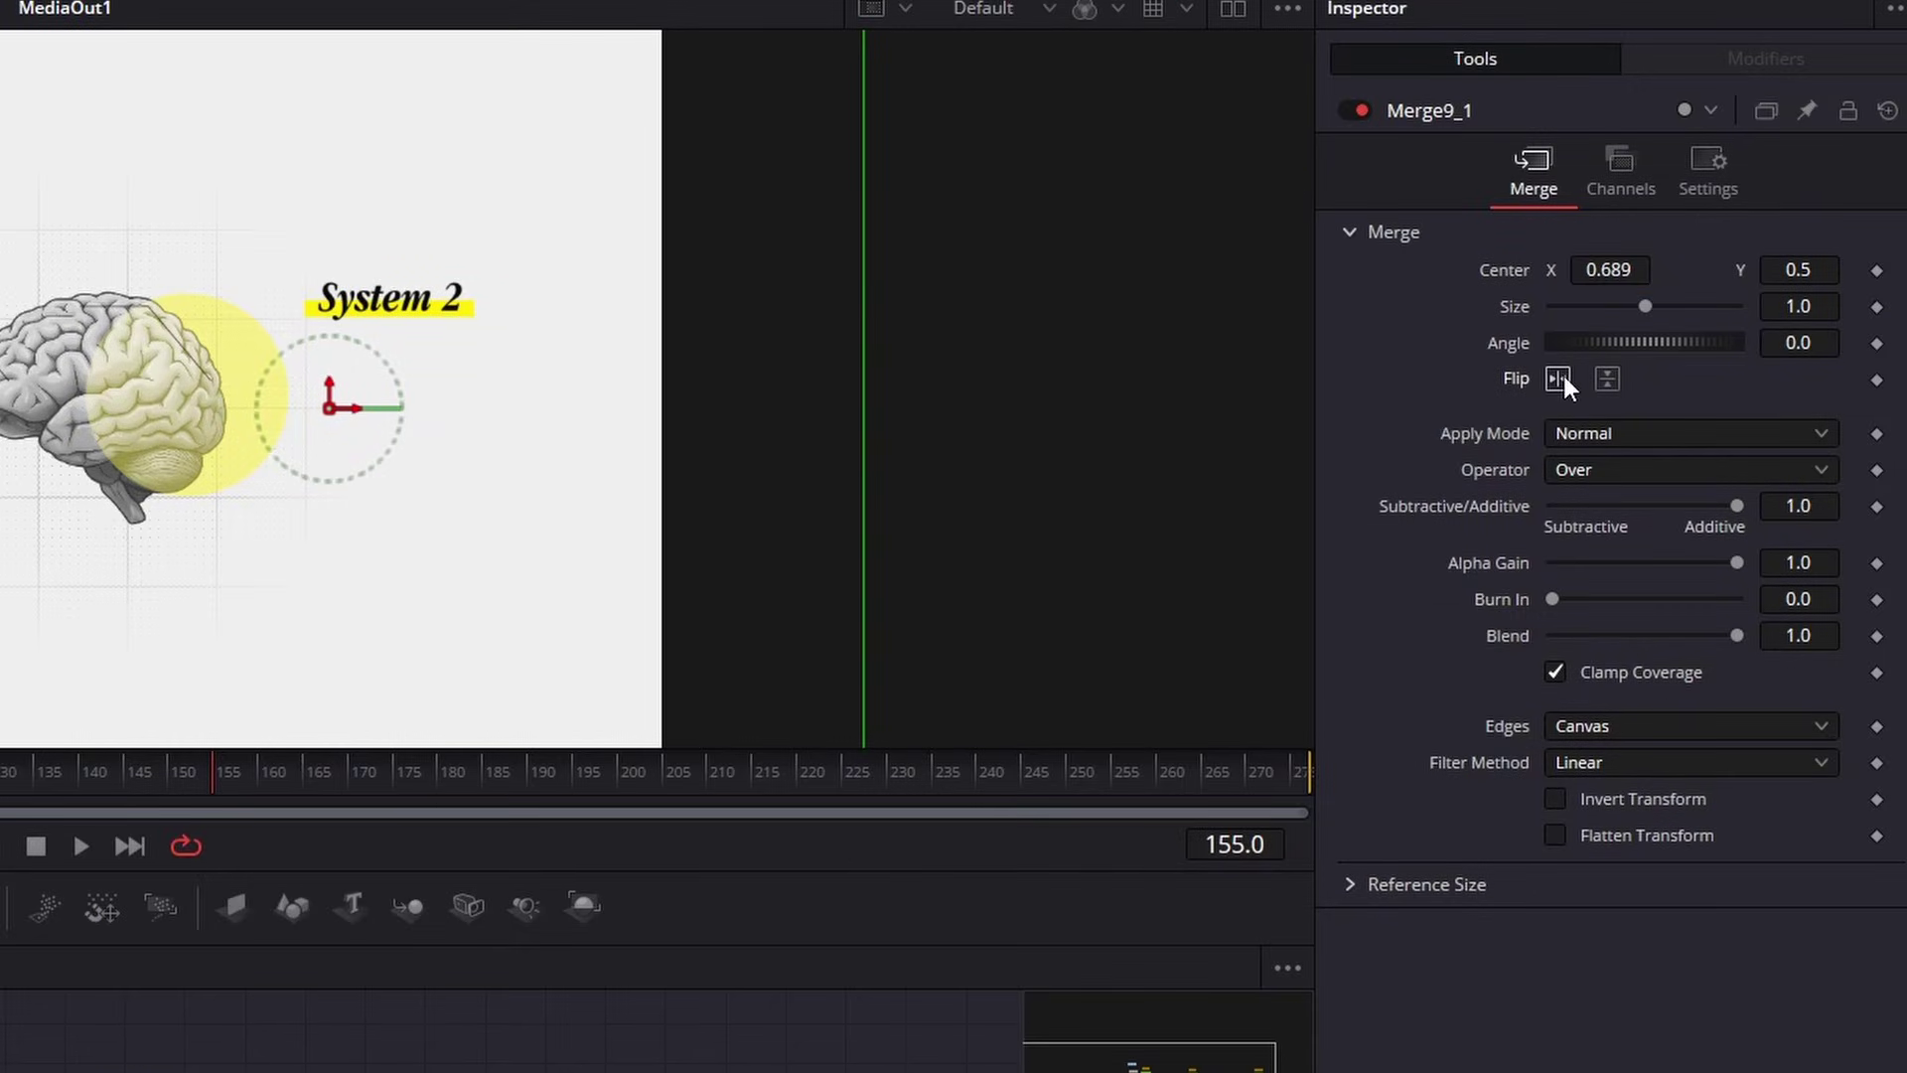
left_click(1560, 378)
key("ctrl+z")
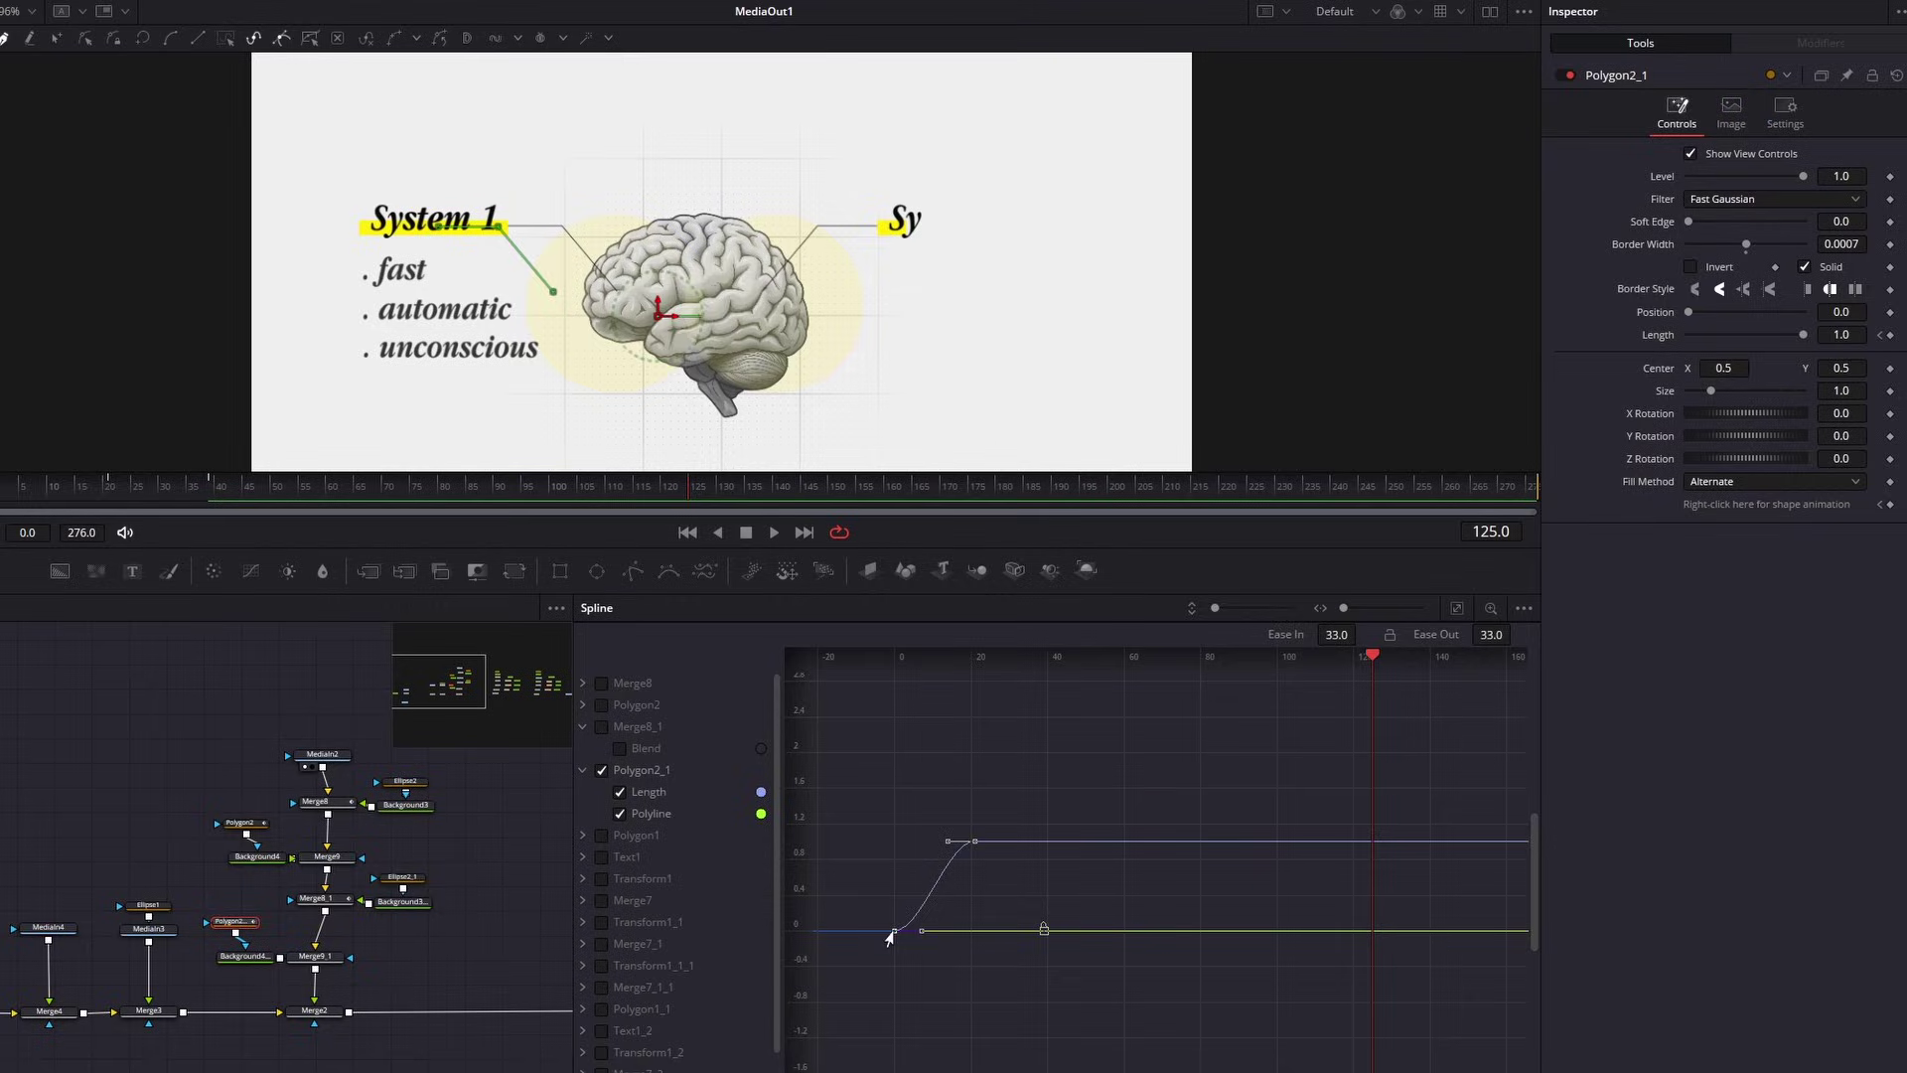
left_click_drag(889, 938, 1359, 937)
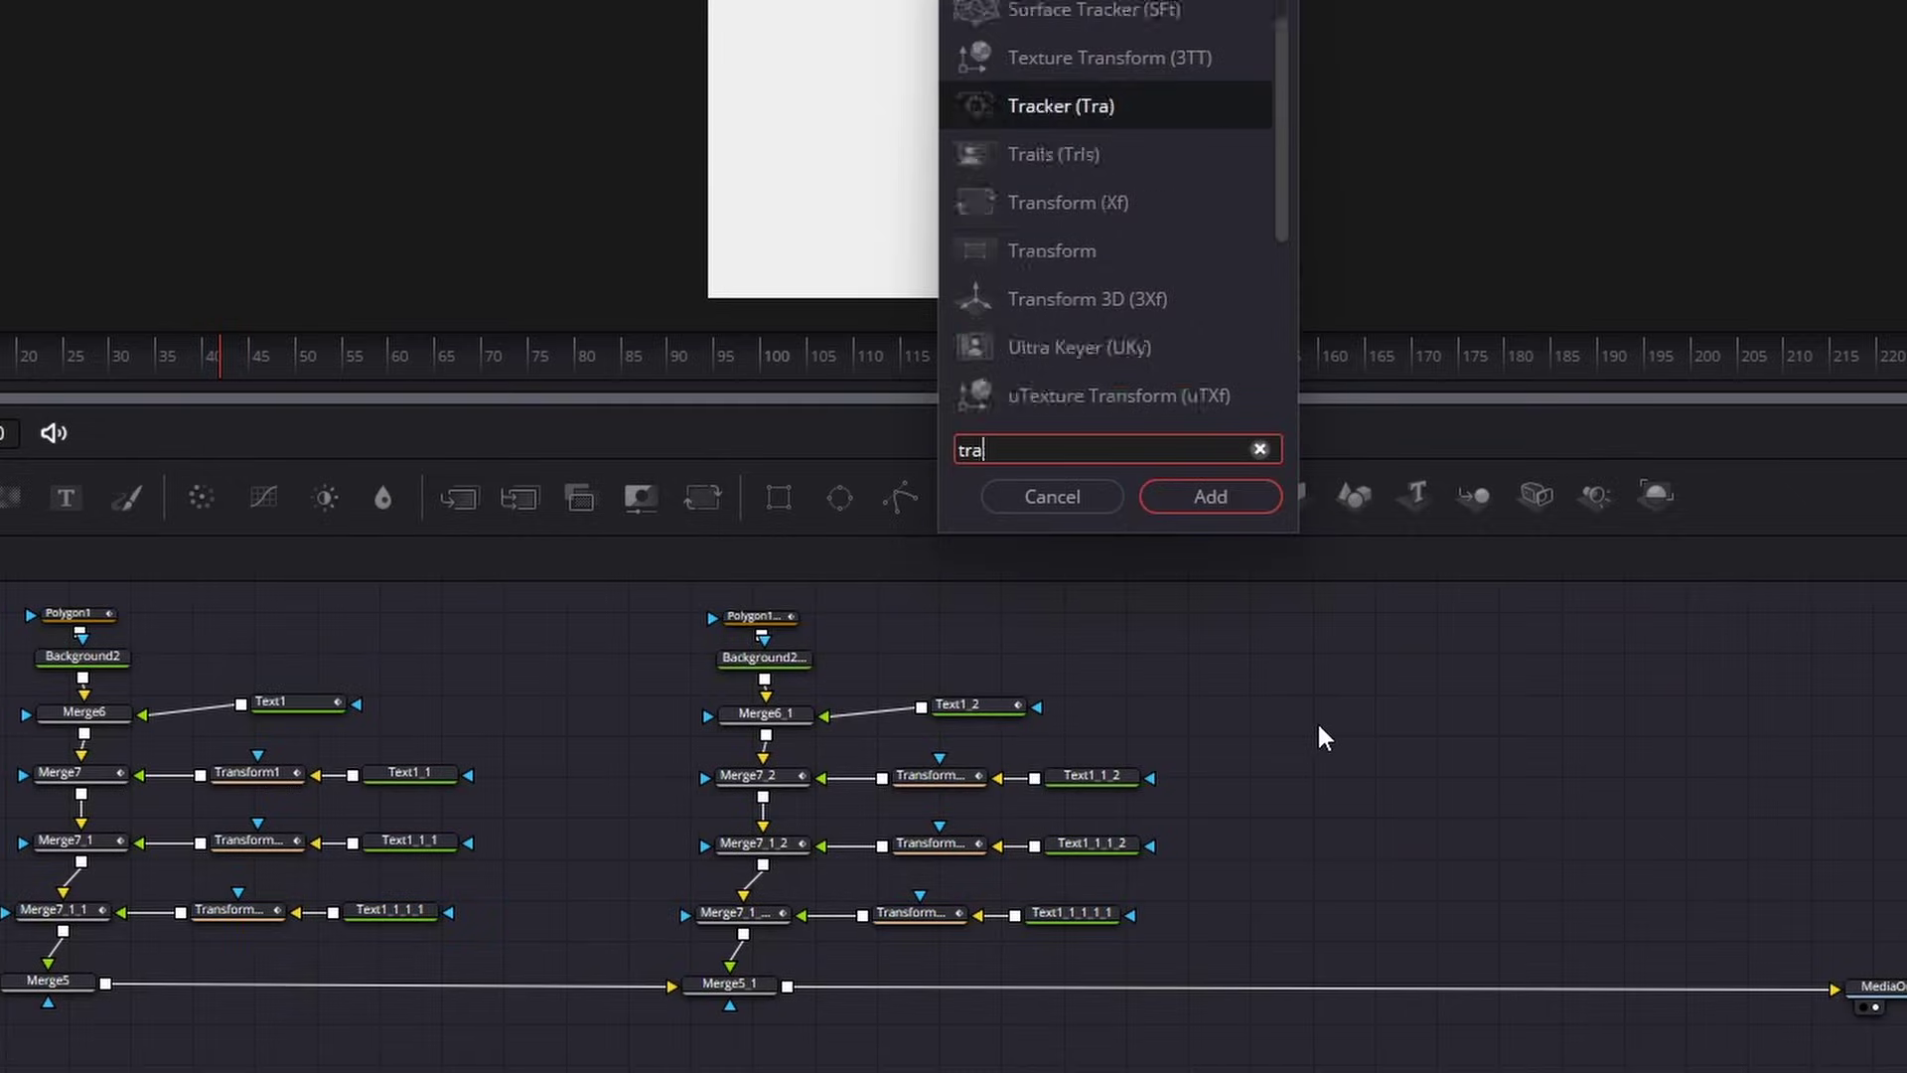
Add a Transform node and insert it between Merge5_1 and MediaOut1
type("nsf")
key("Return")
left_click_drag(1299, 730, 1385, 985)
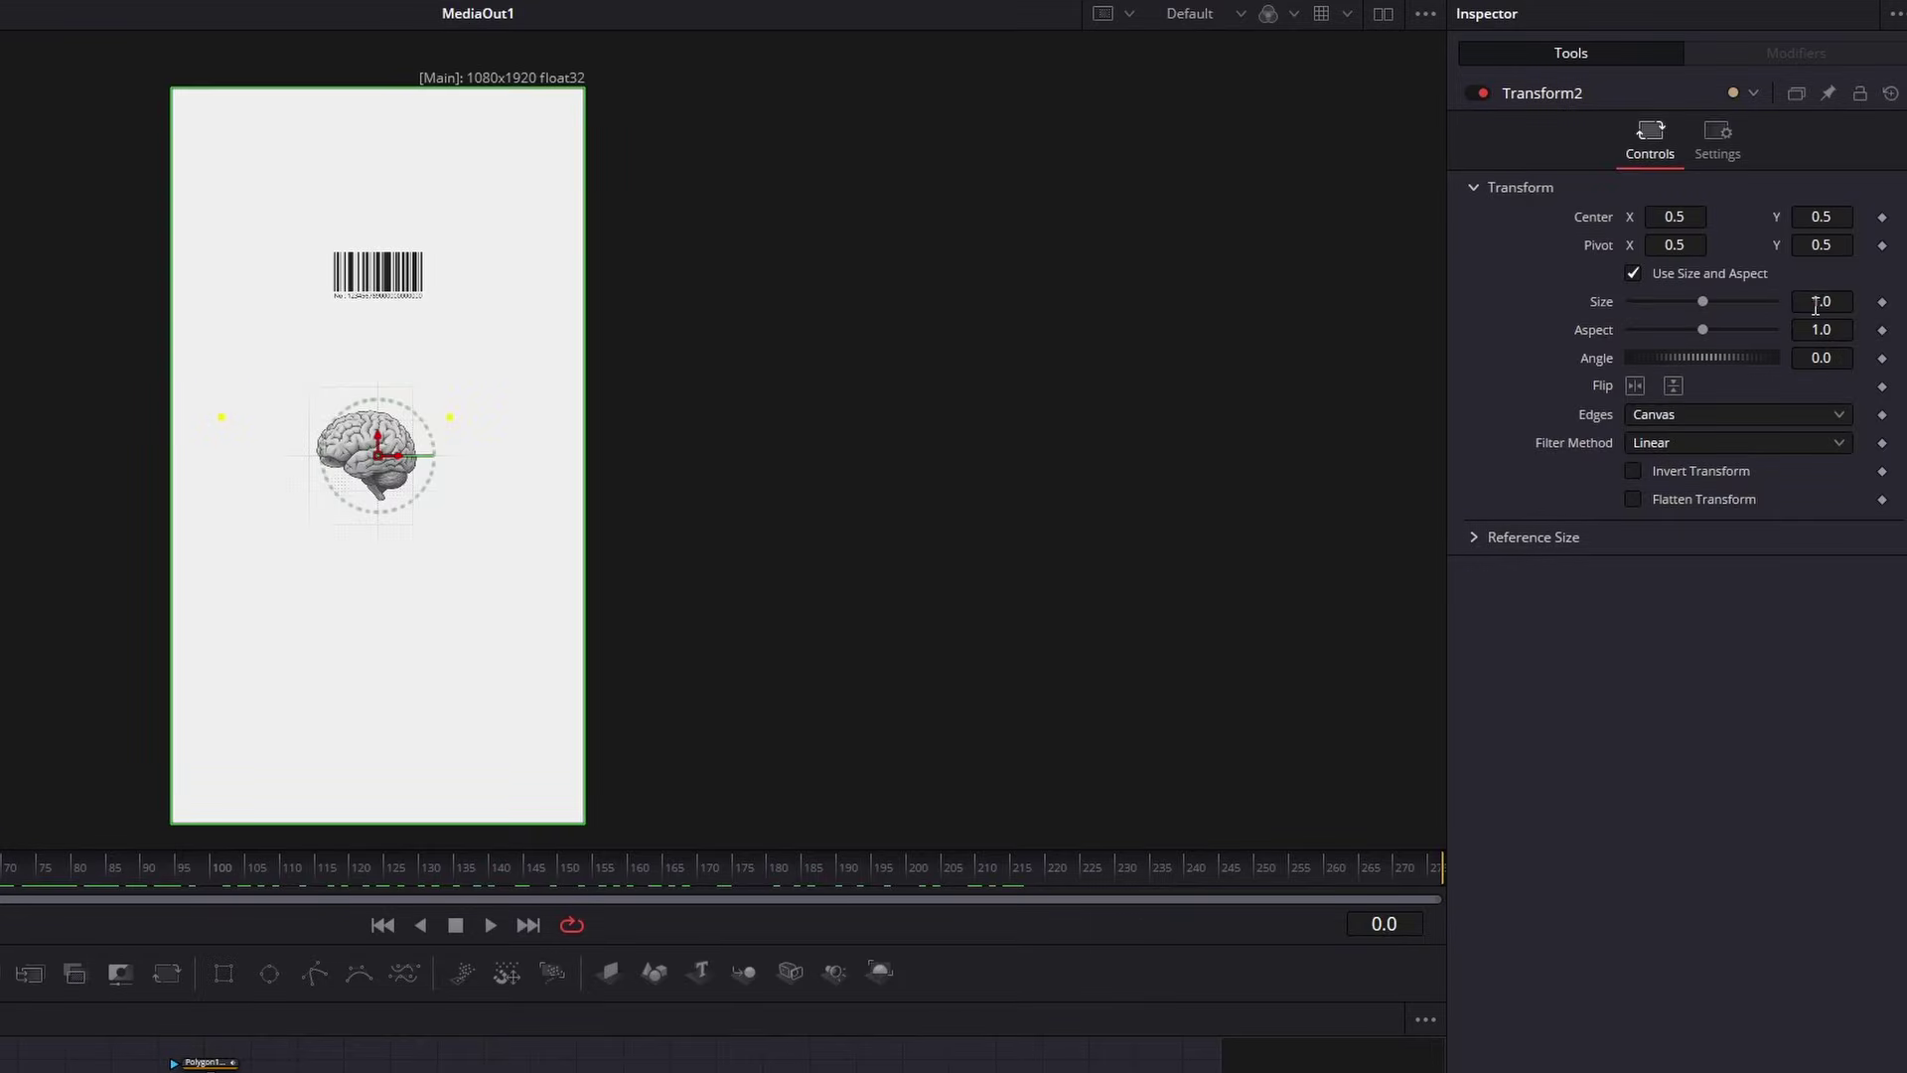
Scale Transform2 to 1.844 and keyframe its Center at X 0.733, Y 0.509 on frame 0
left_click_drag(1815, 306, 1906, 305)
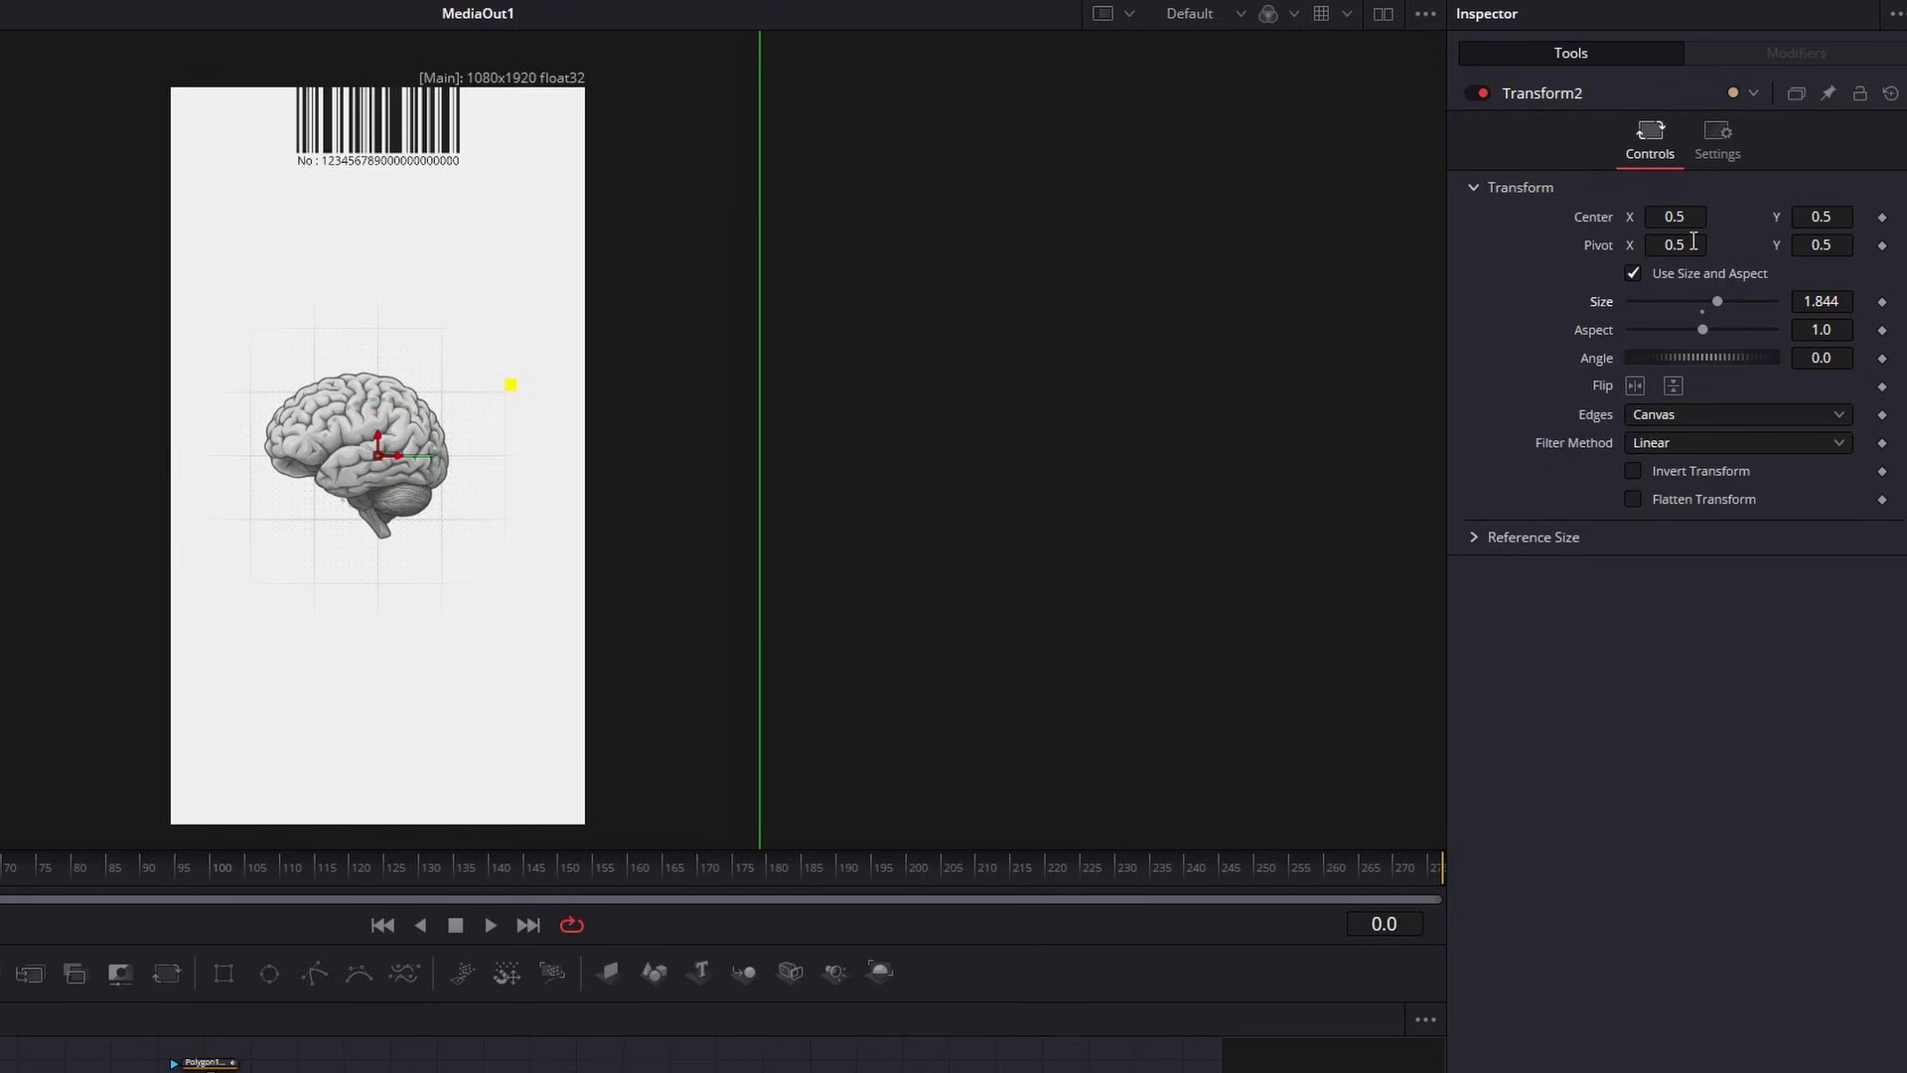
left_click_drag(1673, 217, 1723, 217)
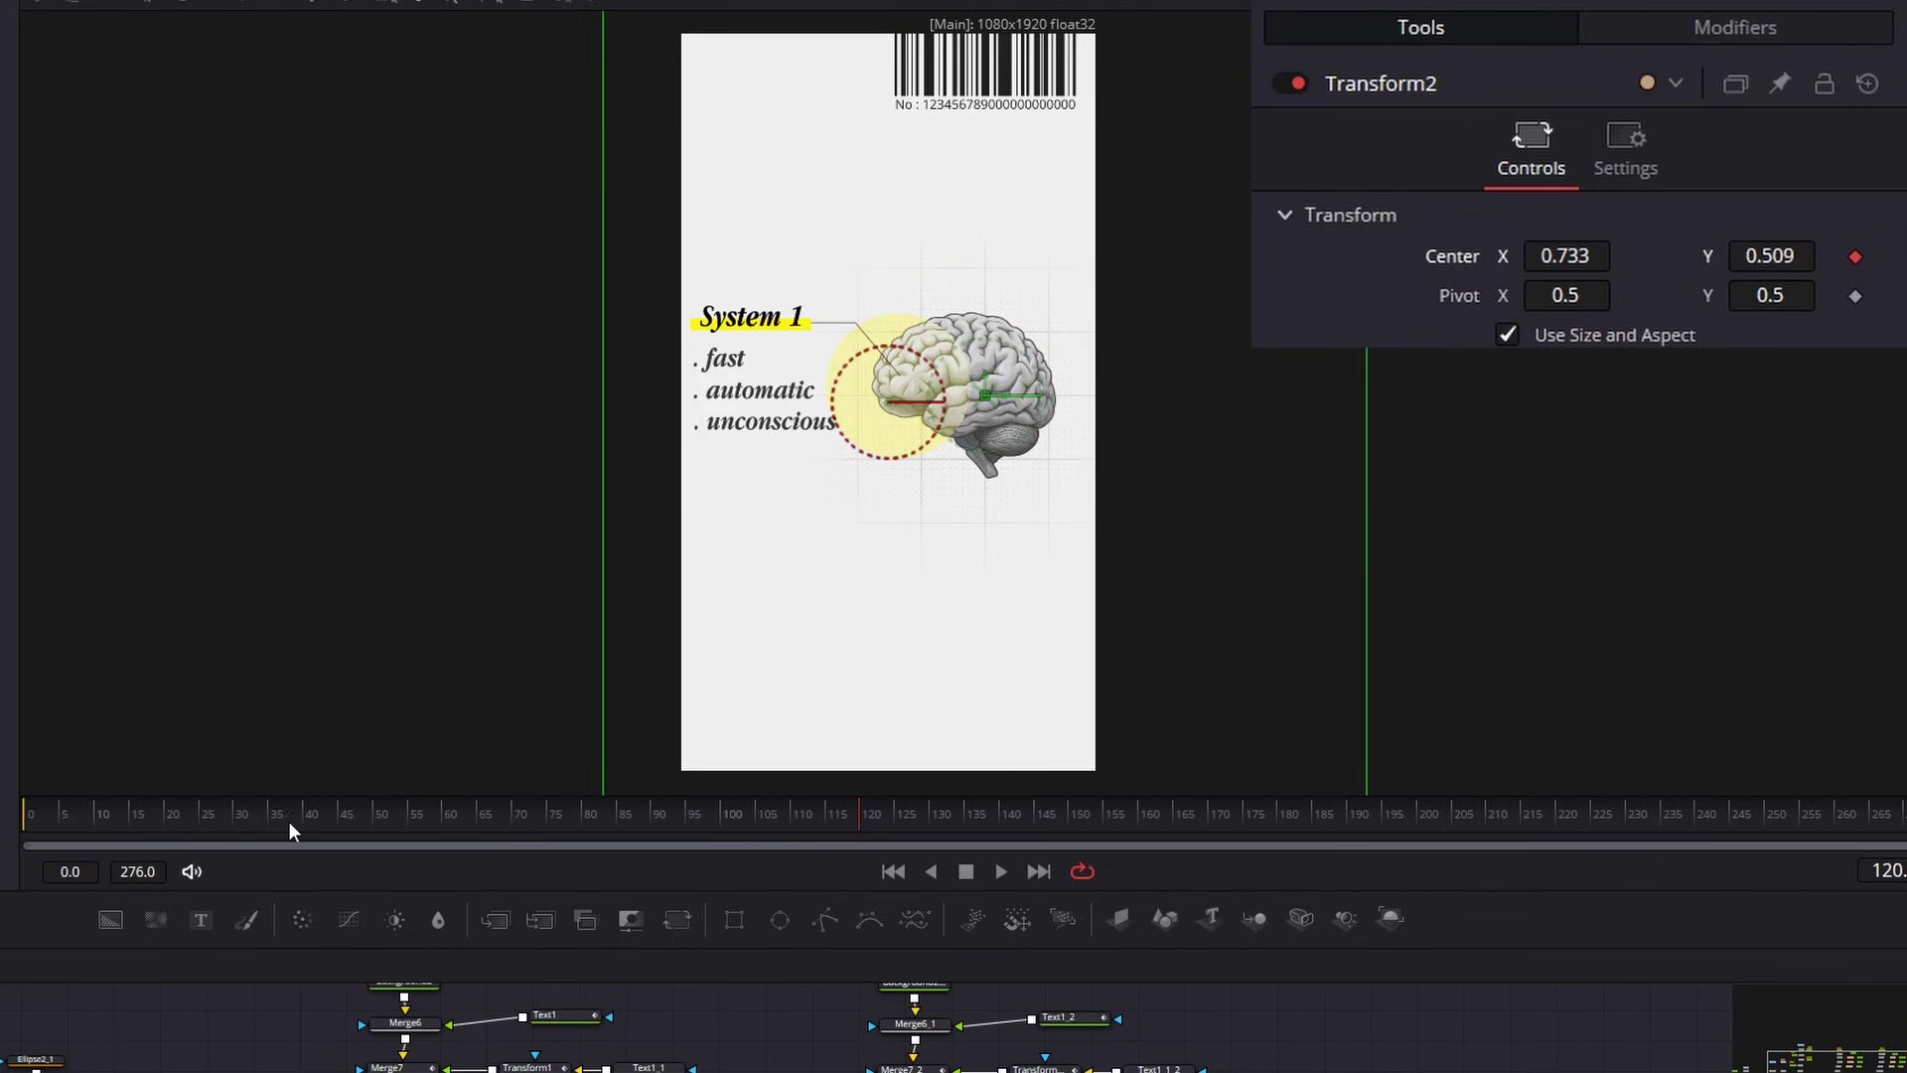
left_click_drag(289, 821, 23, 821)
left_click(1837, 257)
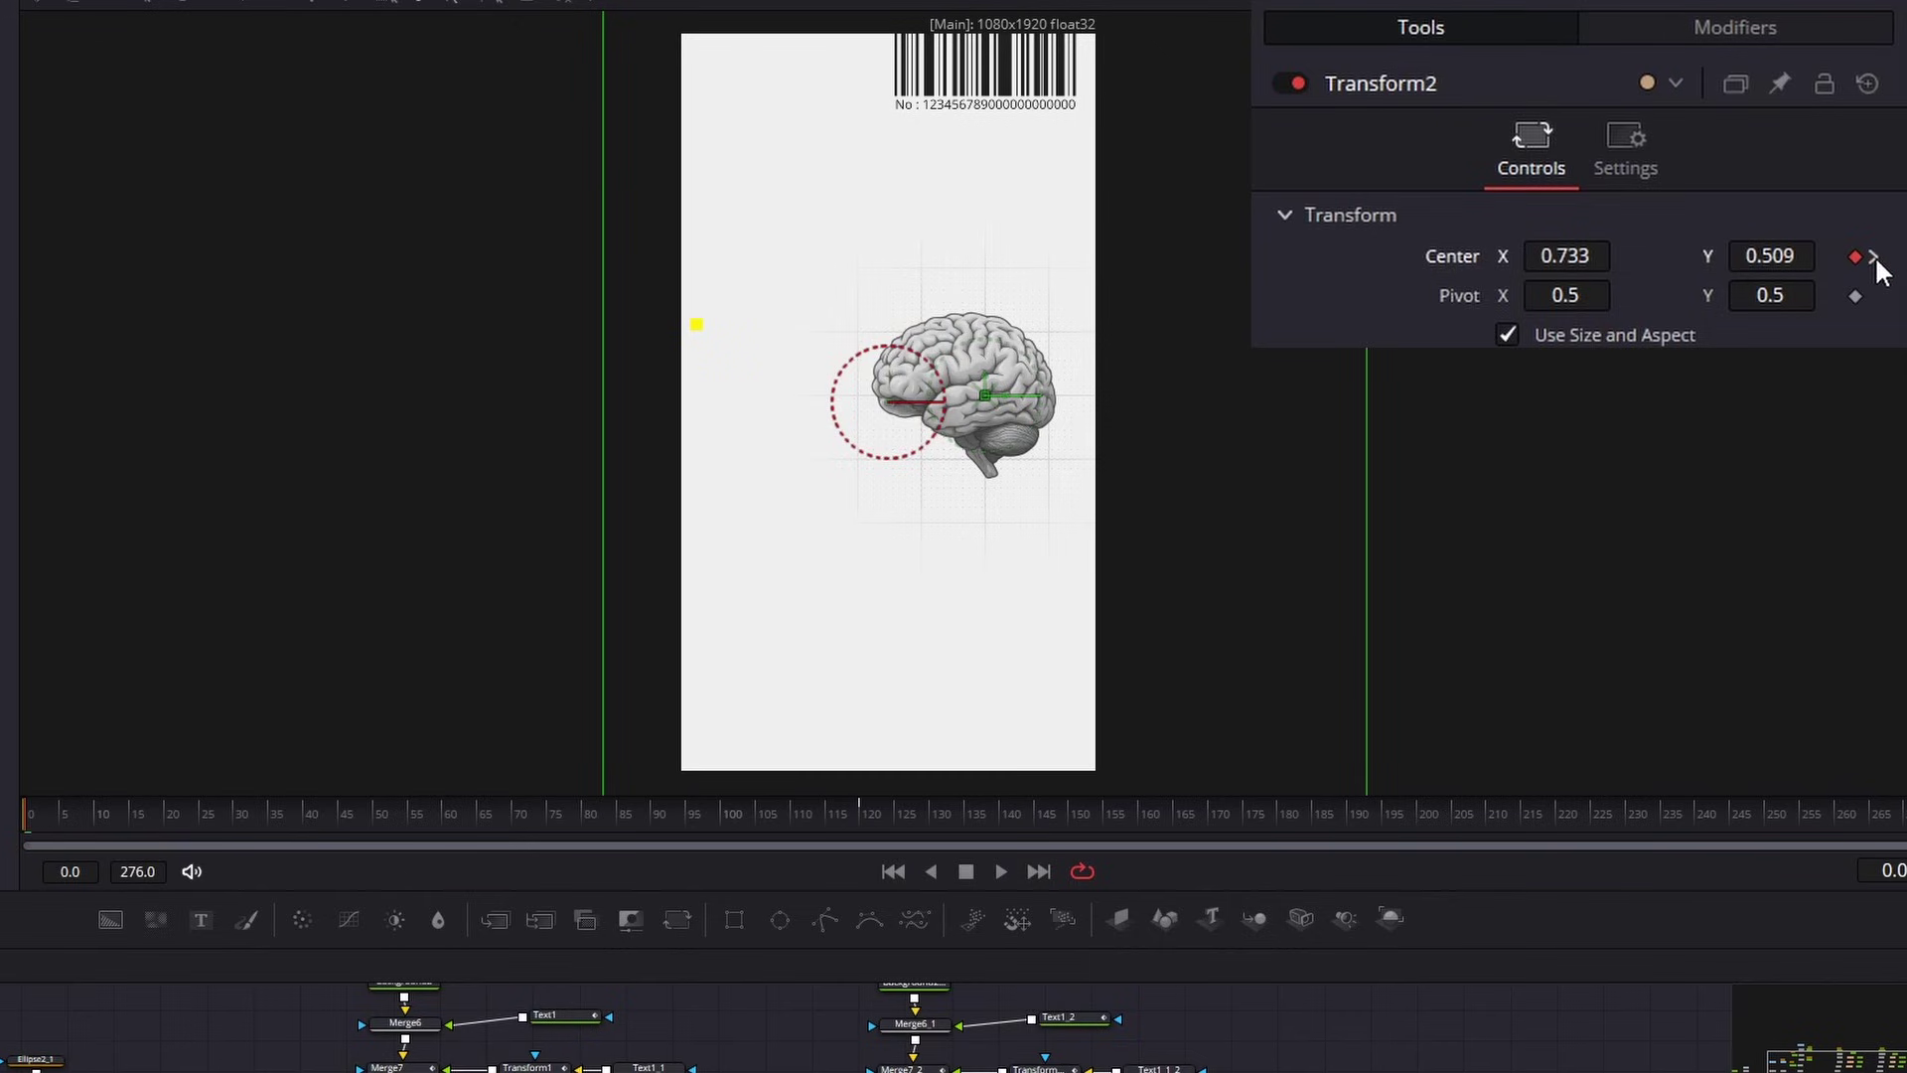
Keyframe Transform2's Center X at 0.862 on frame 120 and 0.22 on frame 121, drifting to a lower X on frame 275
left_click_drag(1583, 255, 1684, 255)
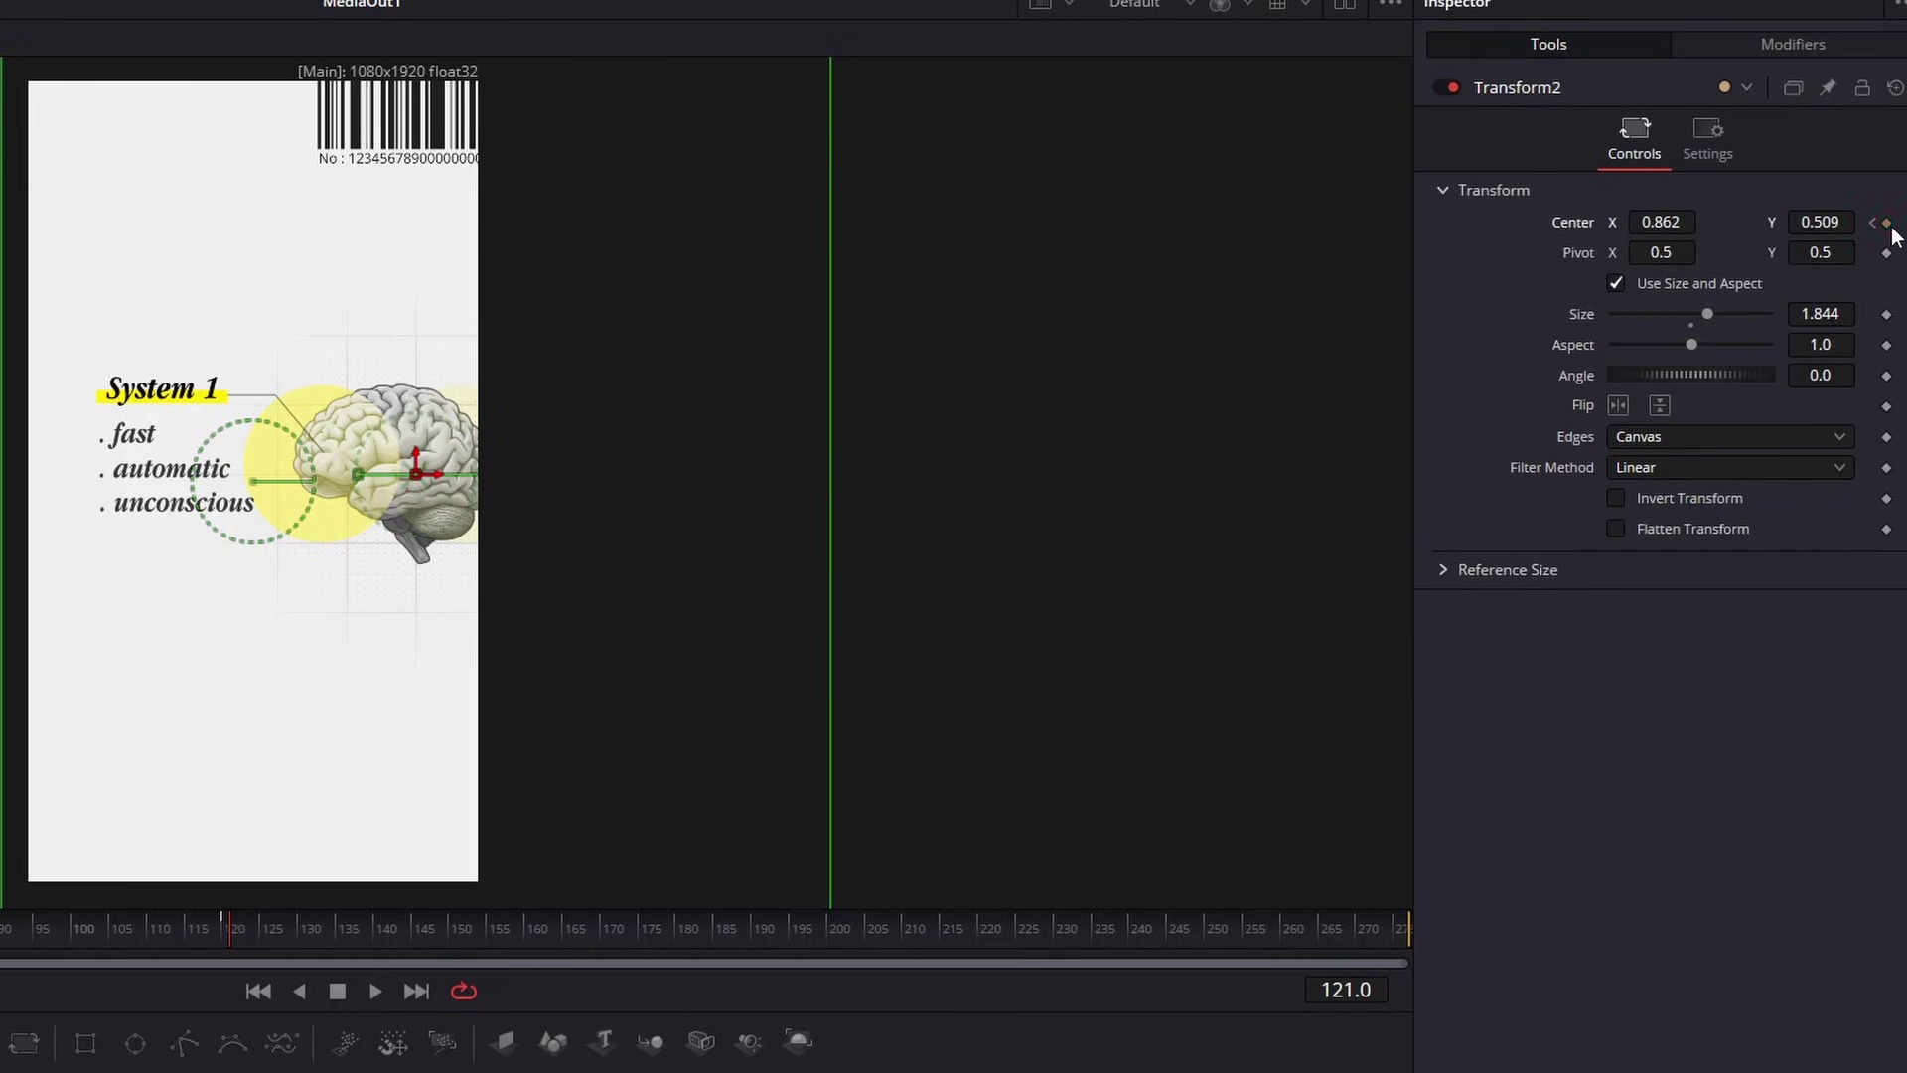
mouse_move(1661, 221)
left_mouse_down()
mouse_move(1561, 221)
mouse_move(1667, 221)
left_mouse_up()
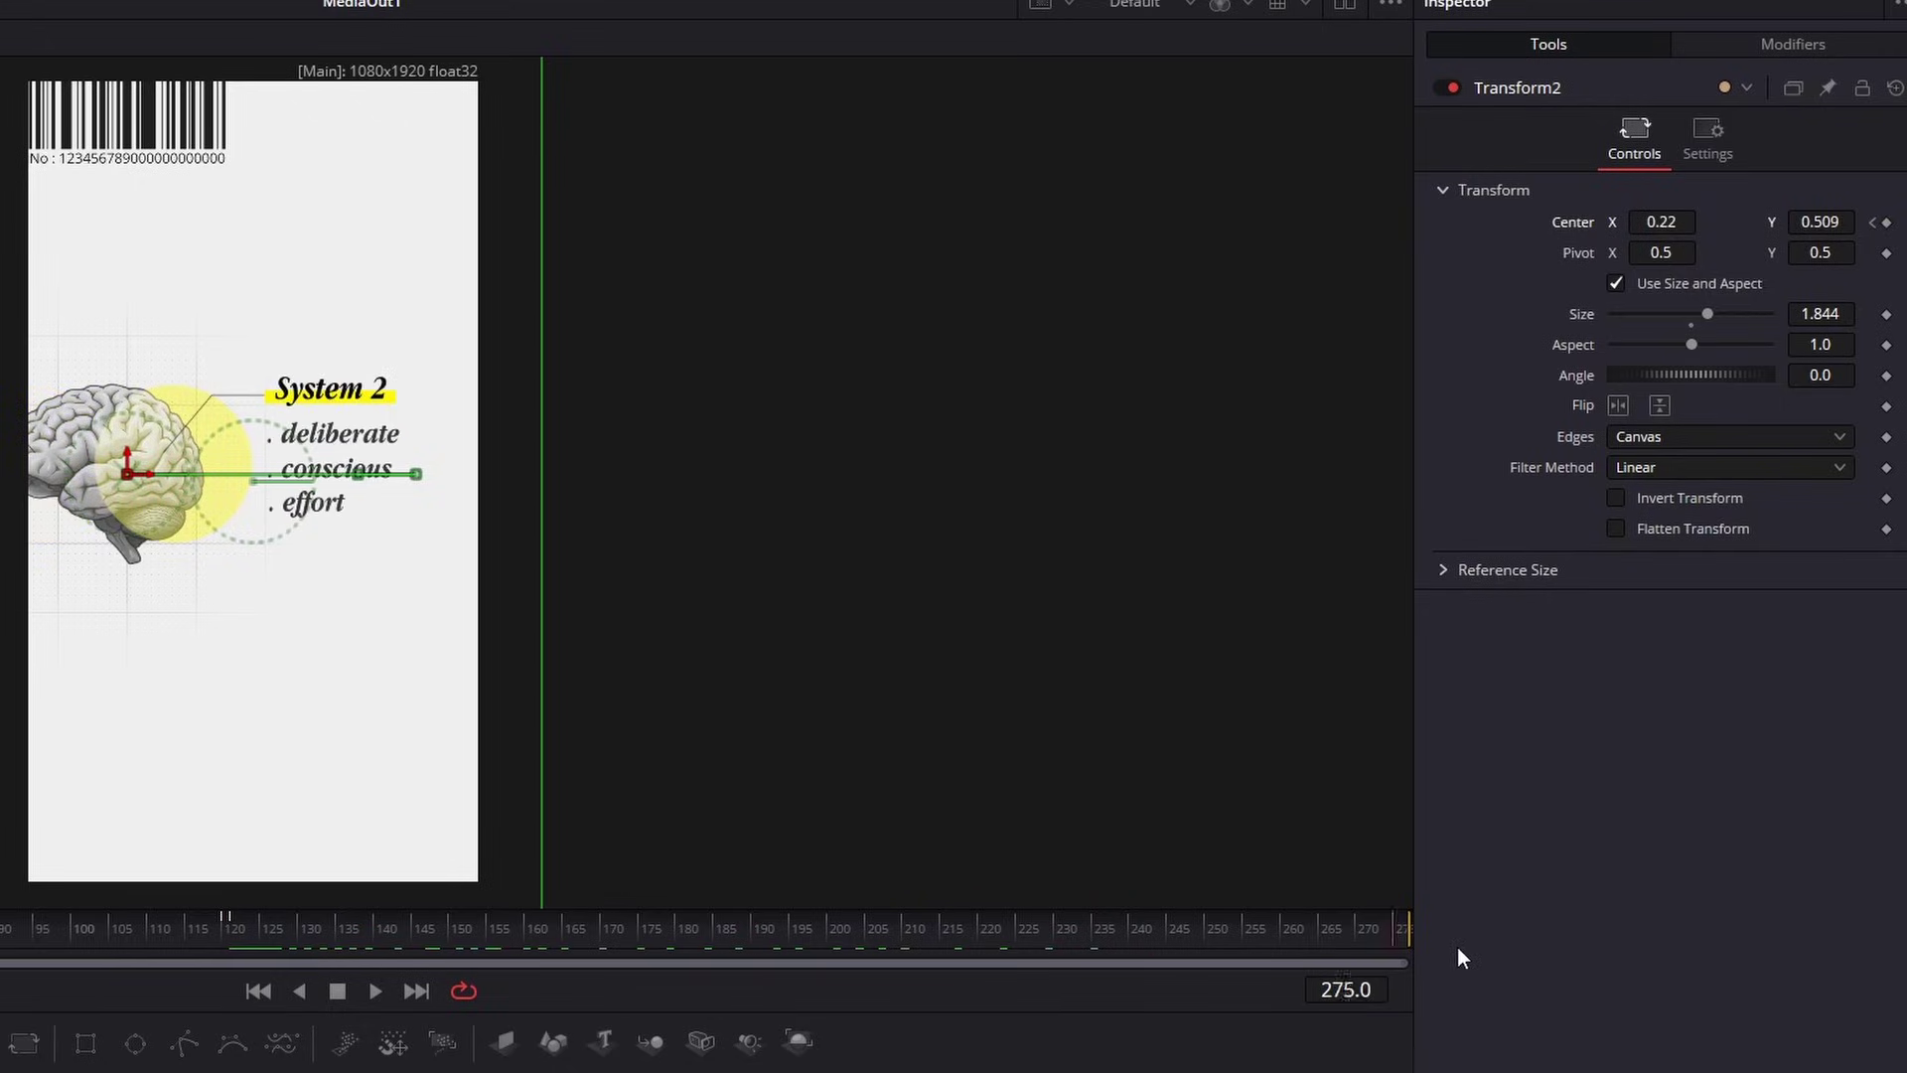
left_click_drag(1678, 224, 1662, 223)
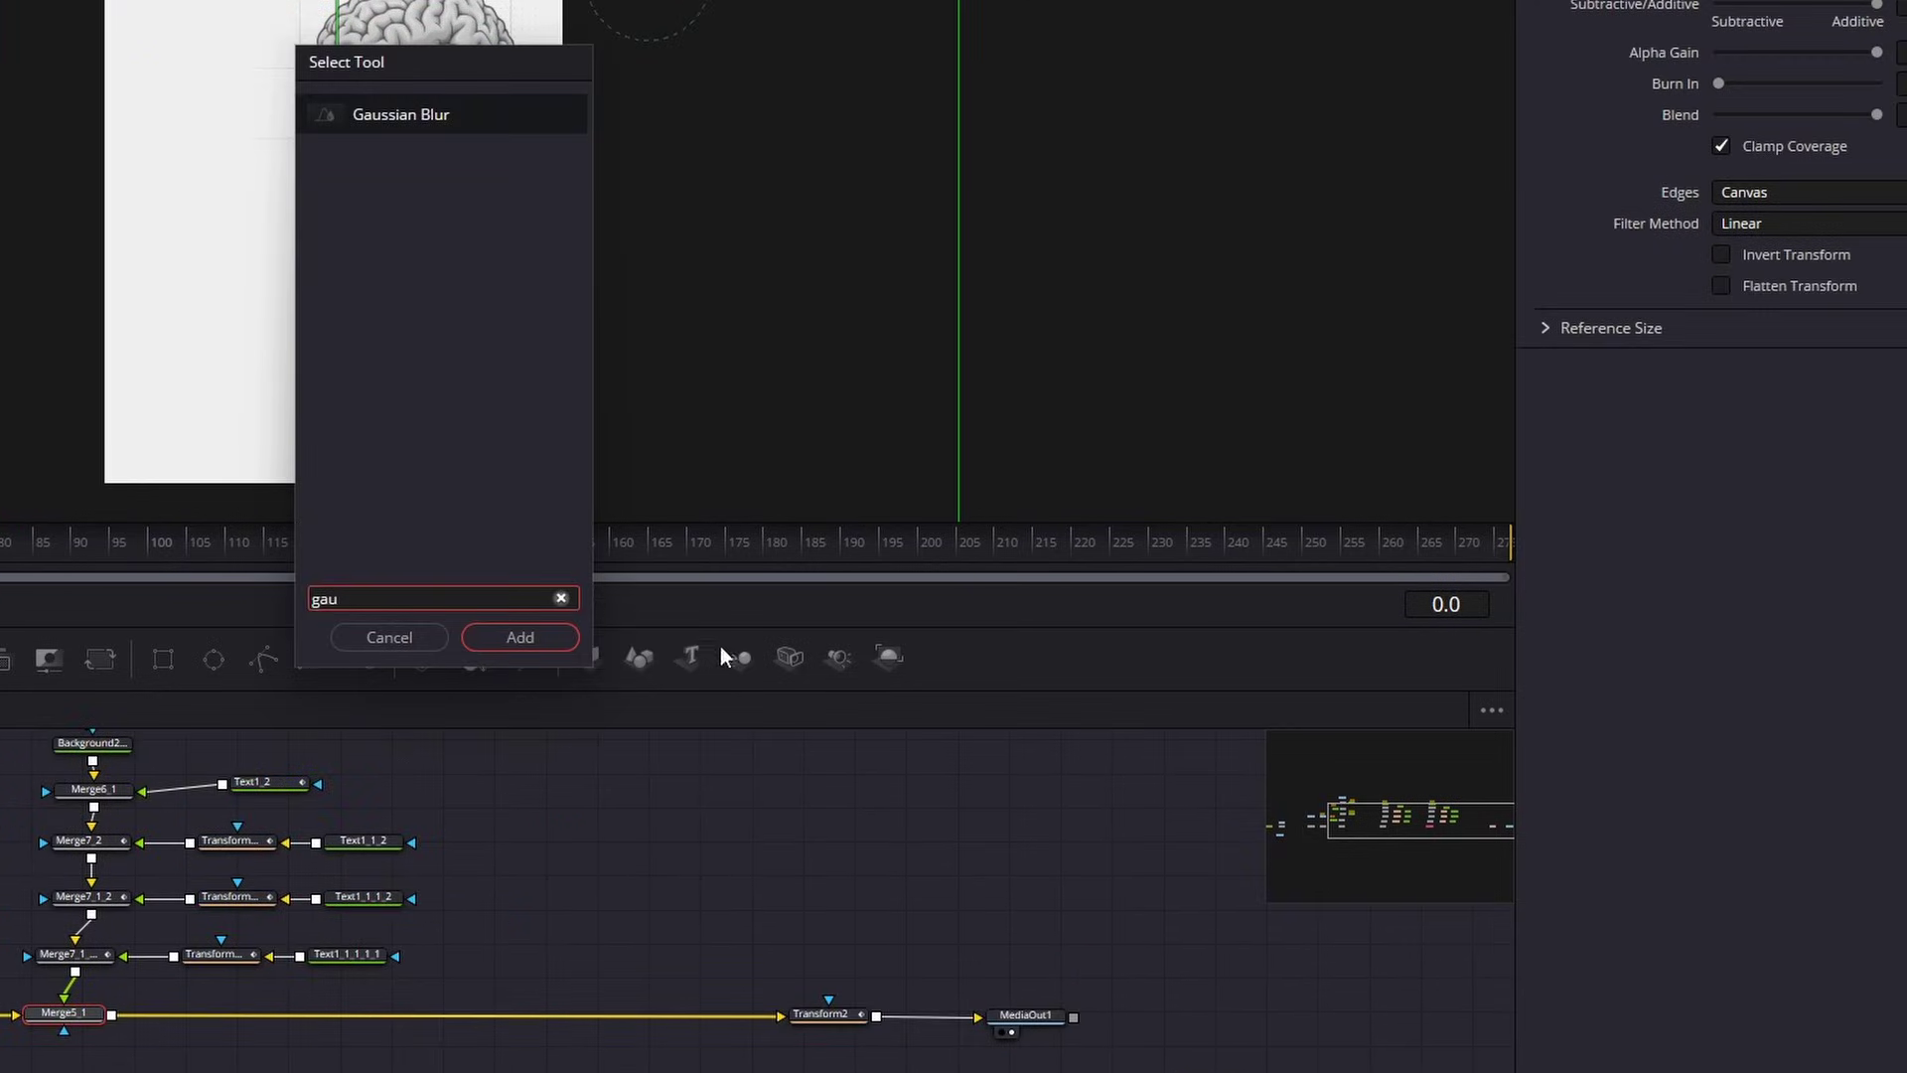
Insert a Gaussian Blur between Merge5_1 and Transform2 and mask it with an ellipse about 0.77 wide and 0.87 high
left_click(519, 637)
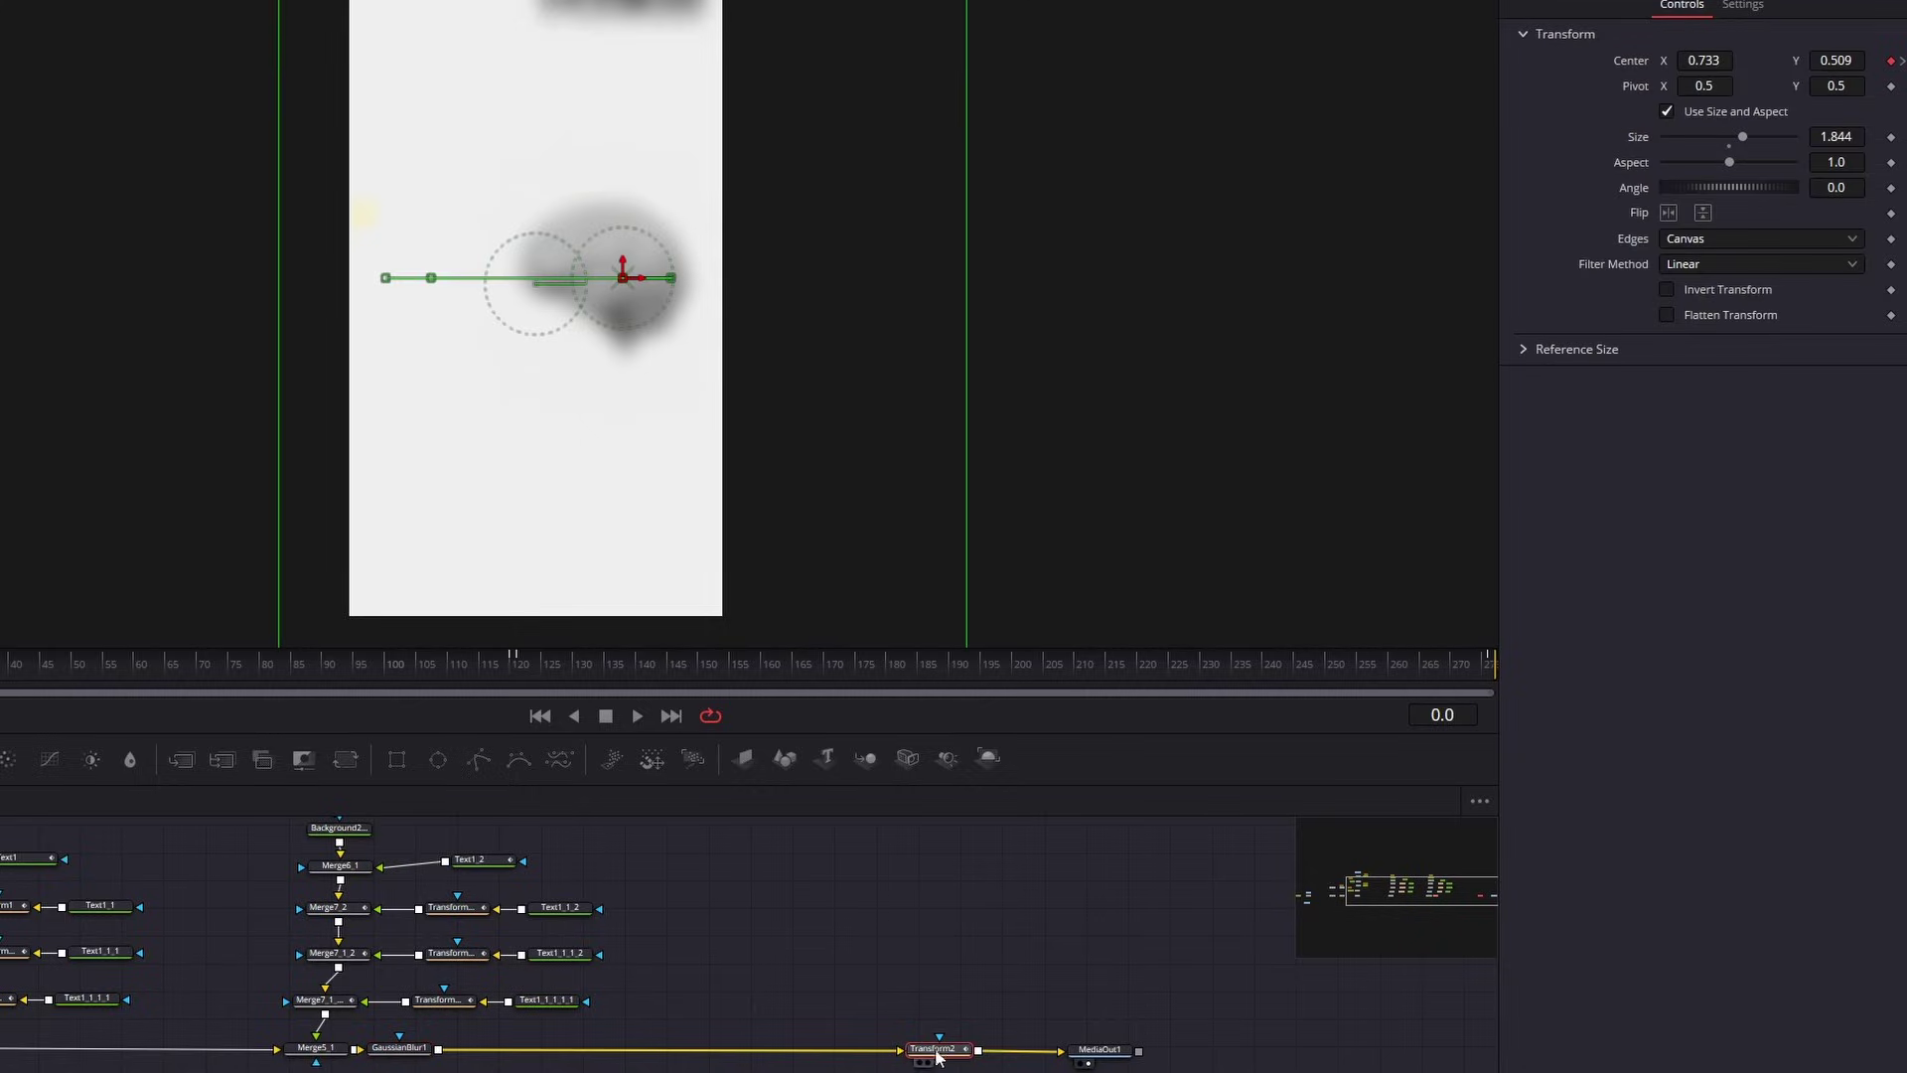
left_click(395, 1047)
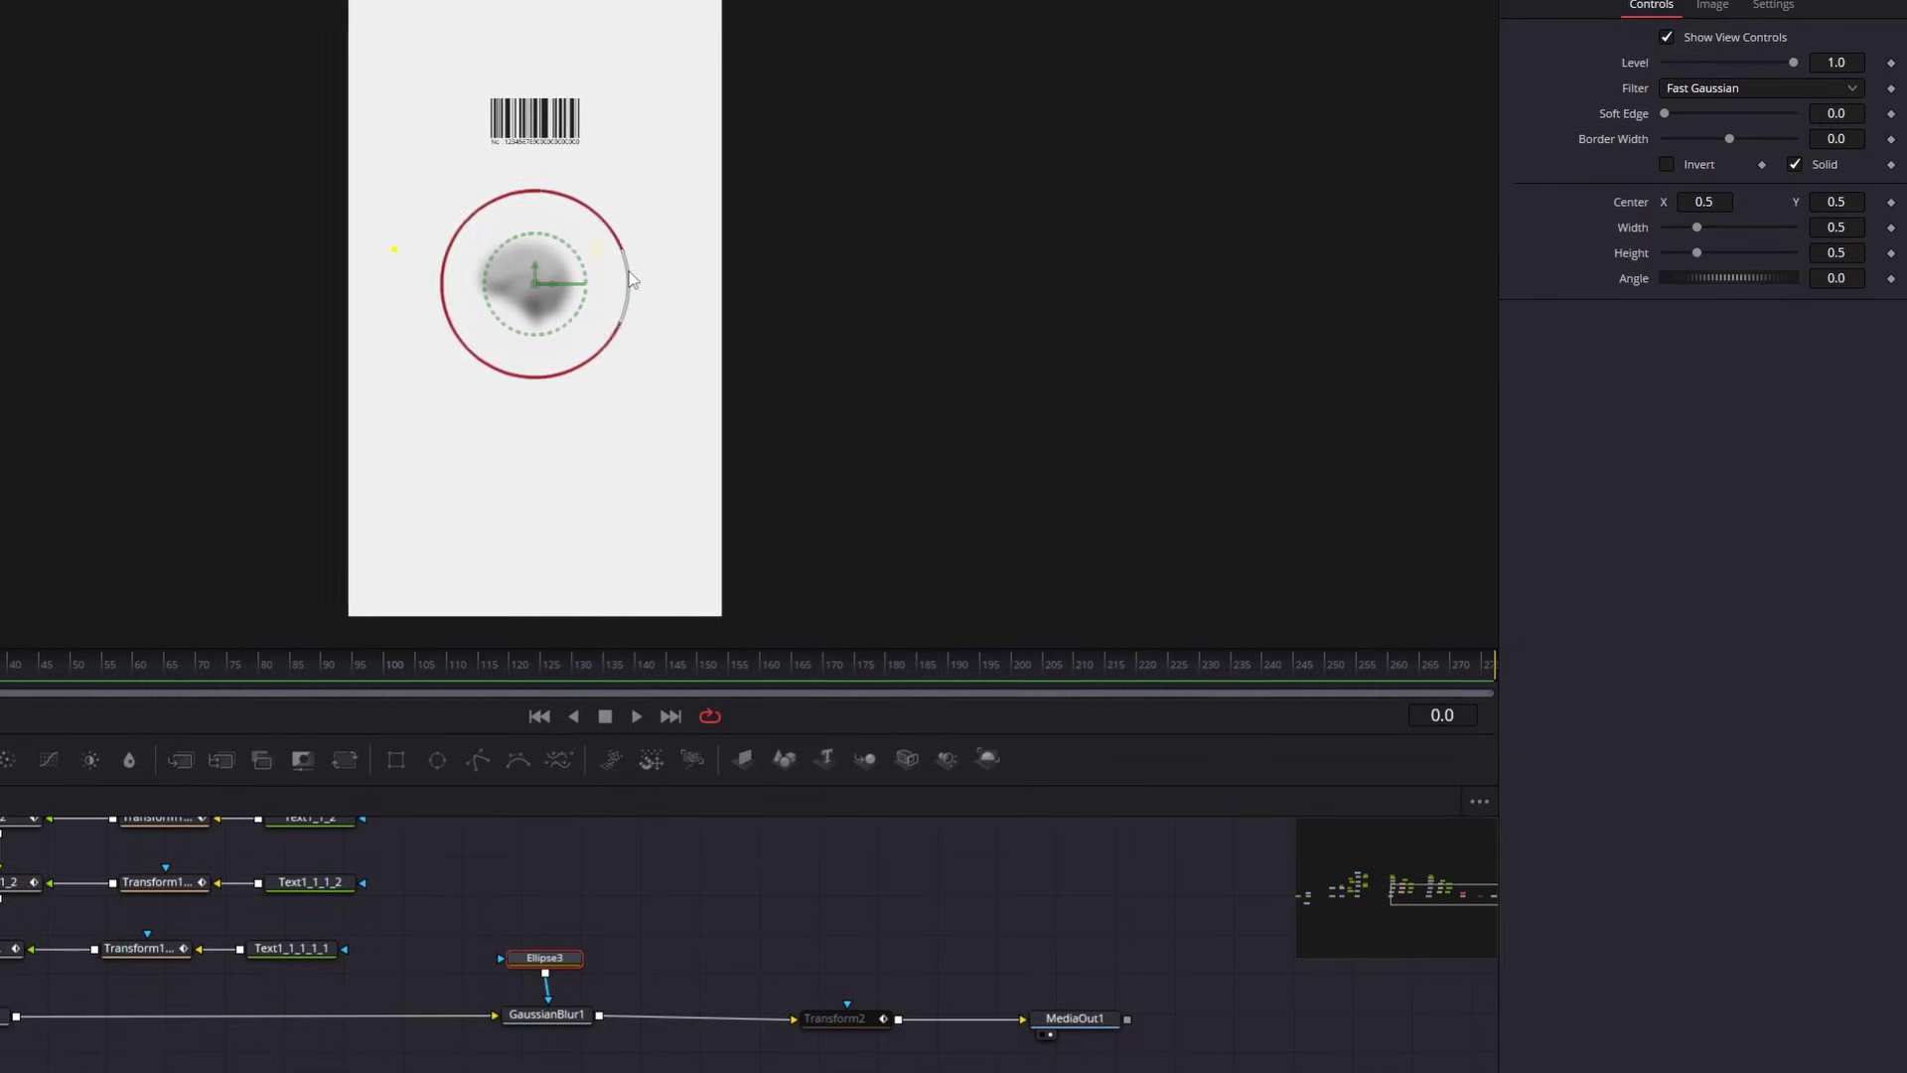
left_click_drag(658, 281, 668, 289)
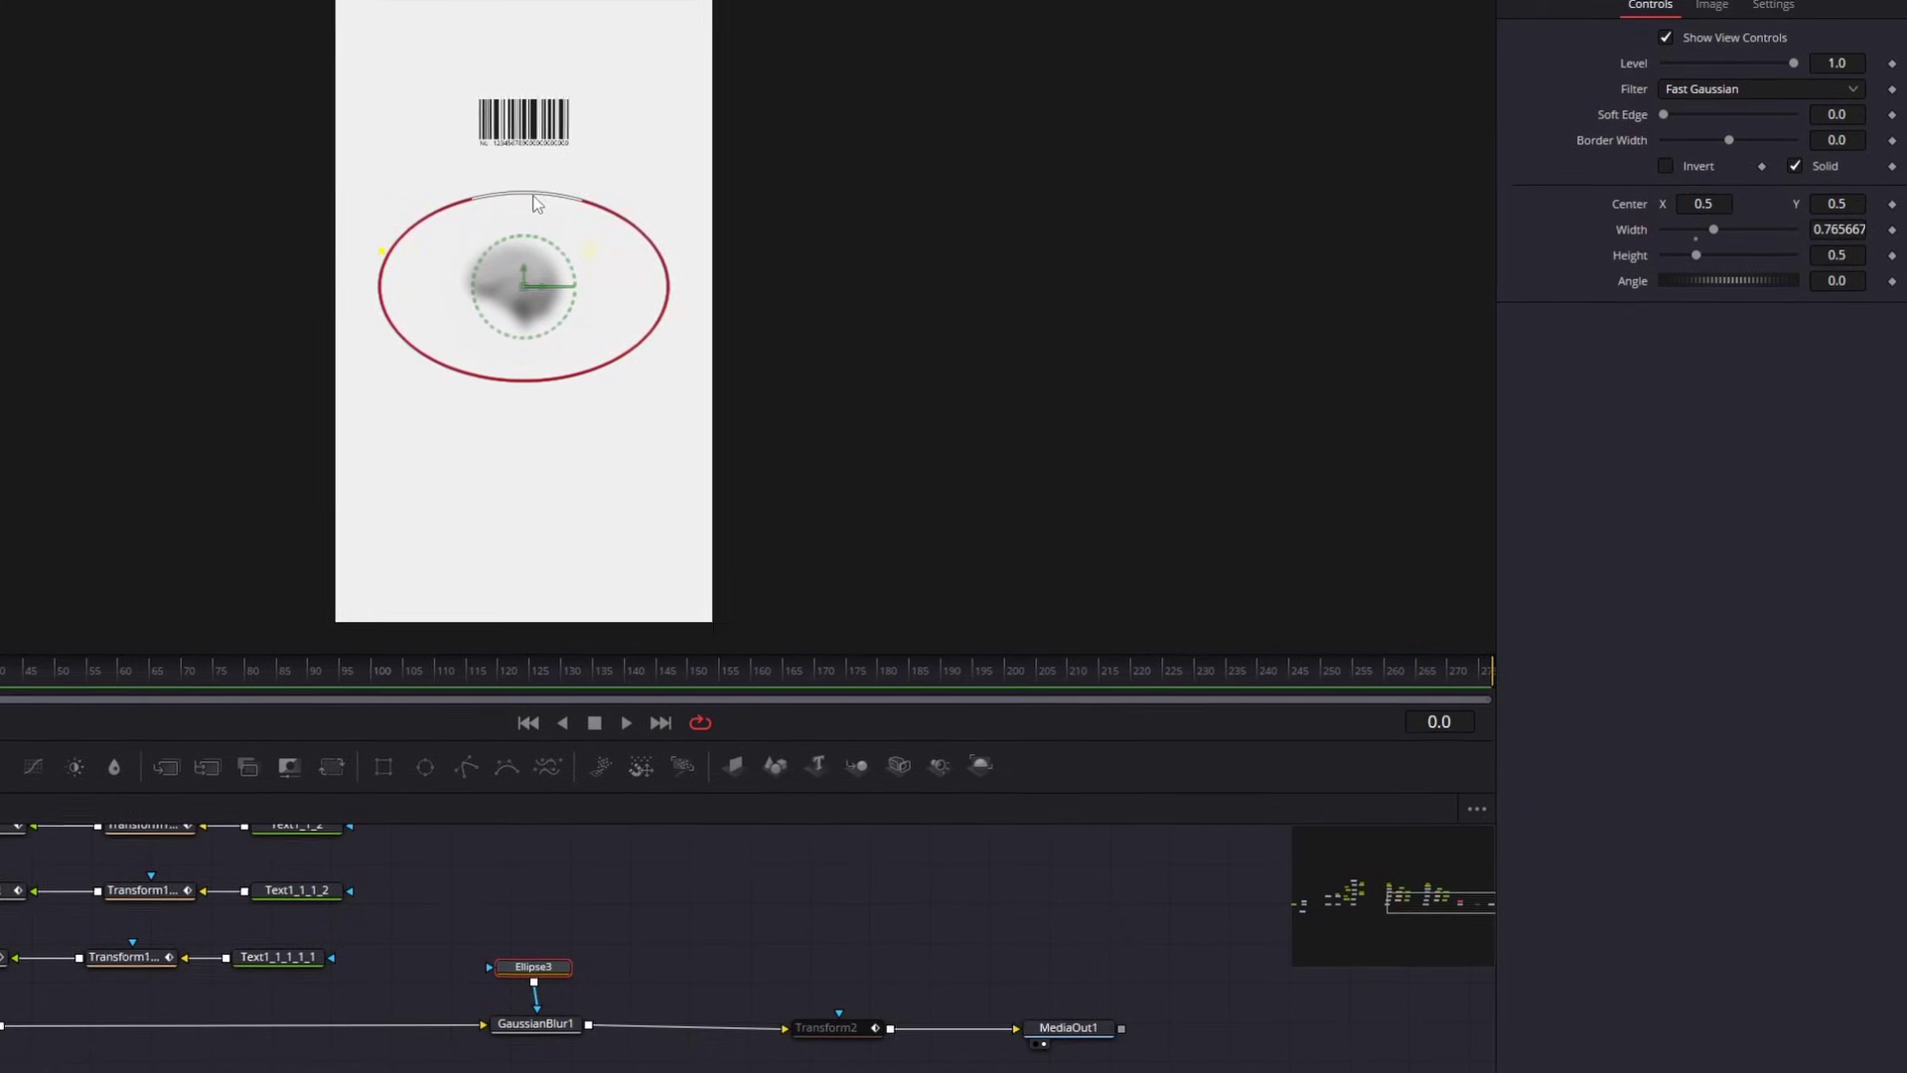
left_click_drag(533, 196, 471, 126)
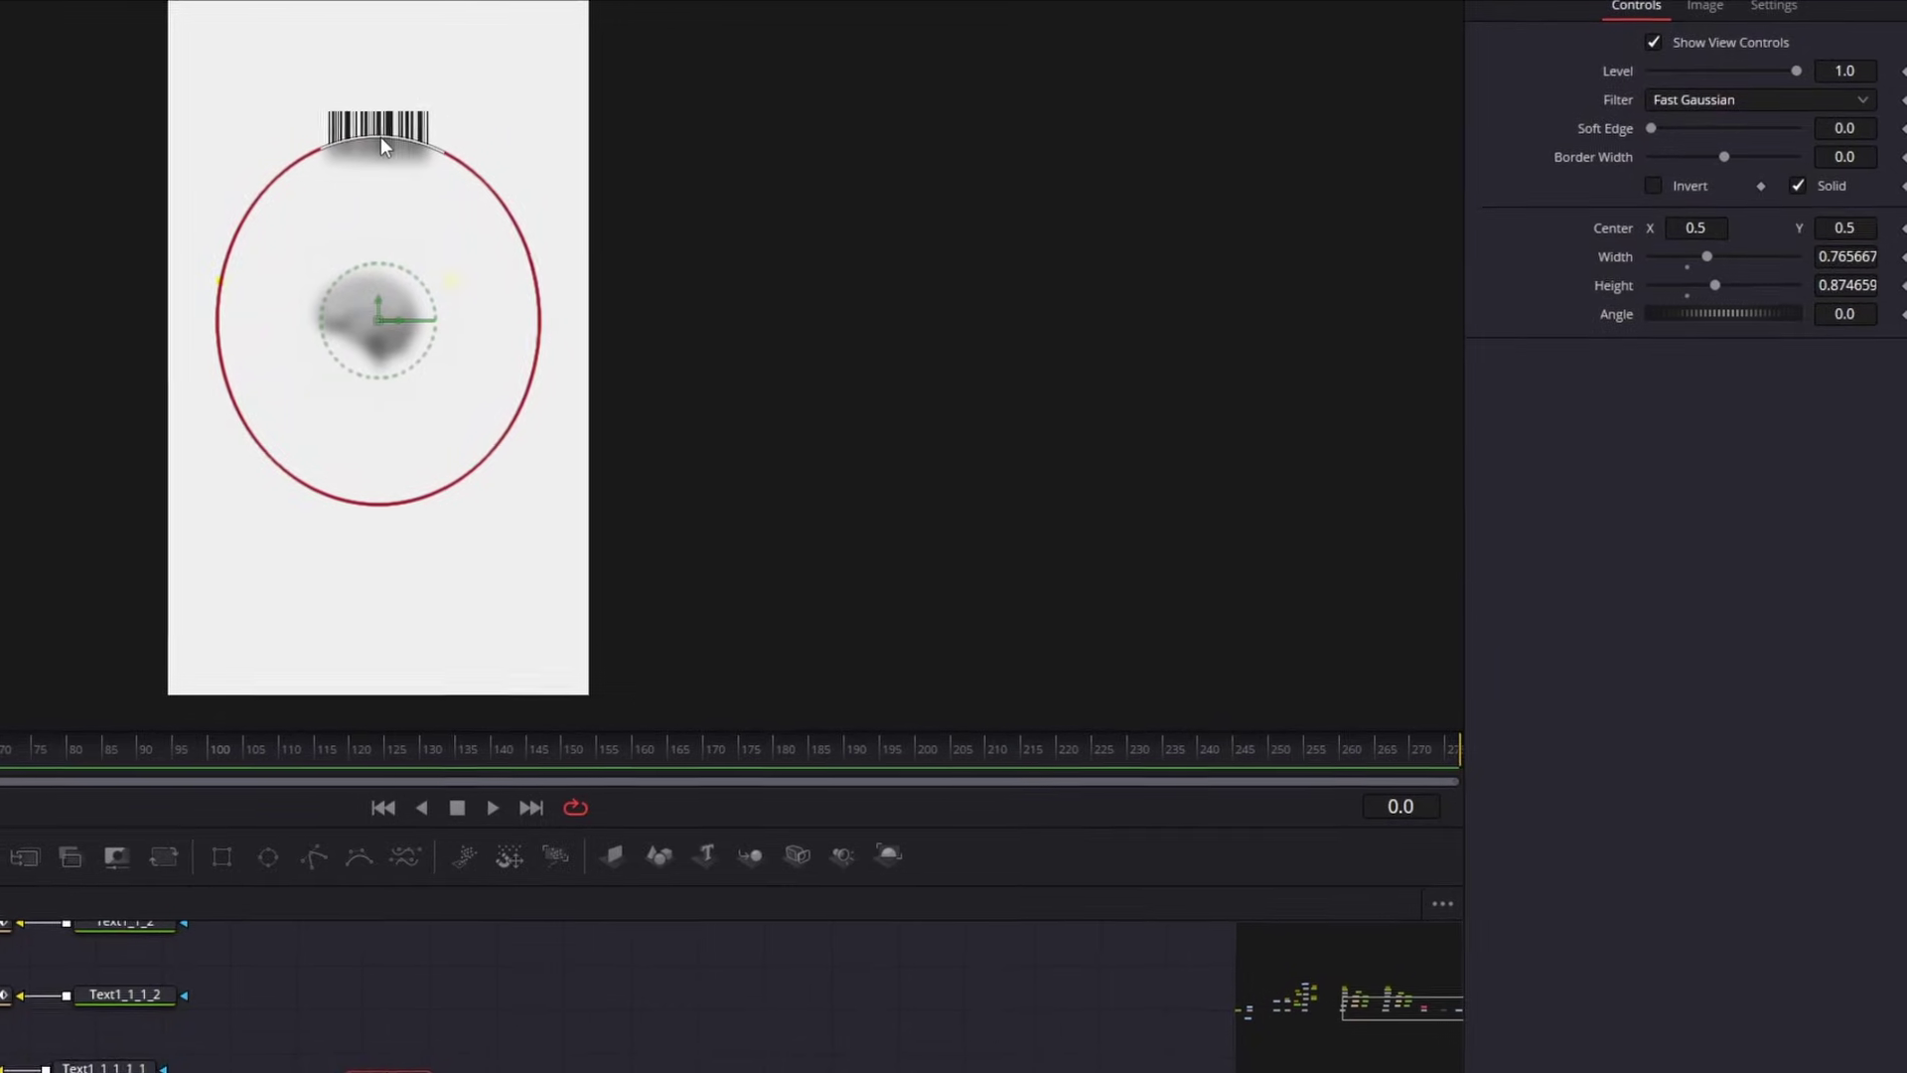
Invert the ellipse mask with a soft edge and lower the Gaussian Blur's strength below 0.4
left_click(1653, 185)
left_click_drag(1645, 136, 1764, 141)
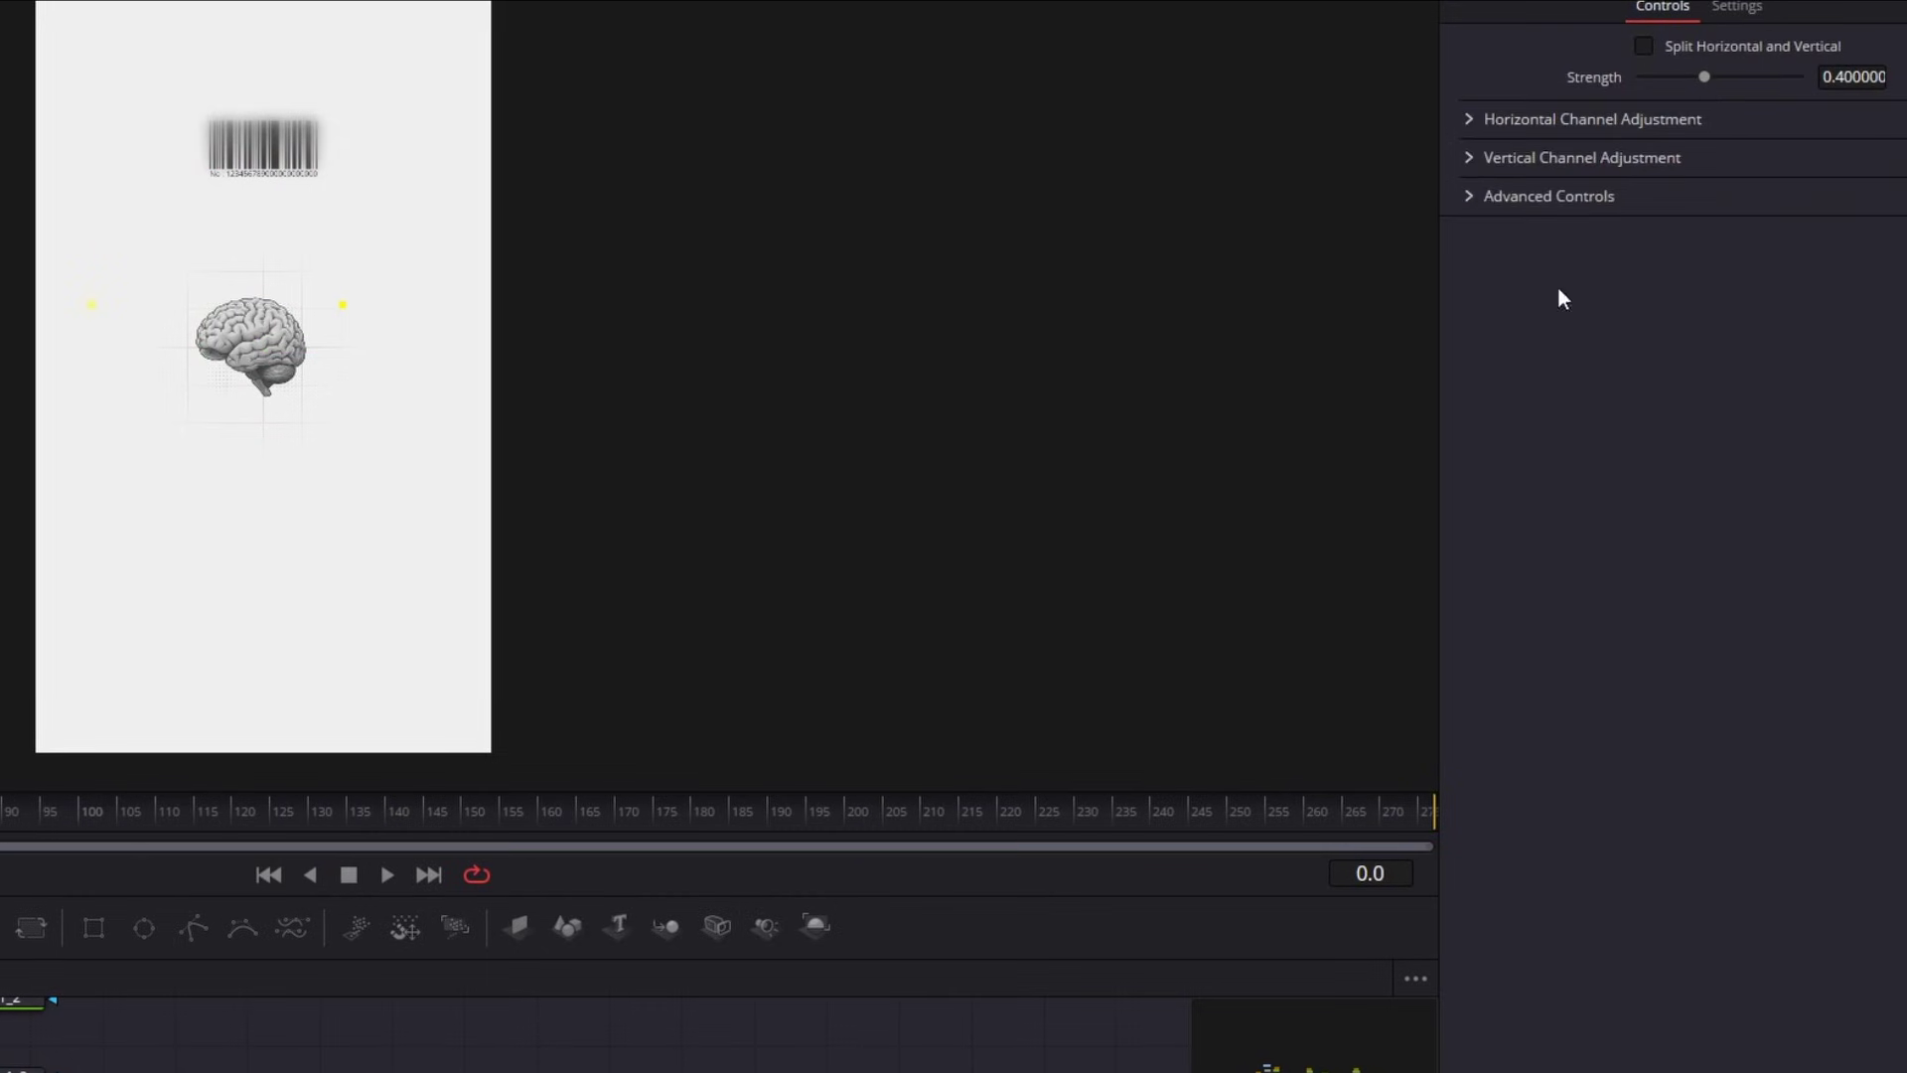
left_click_drag(1700, 74, 1662, 81)
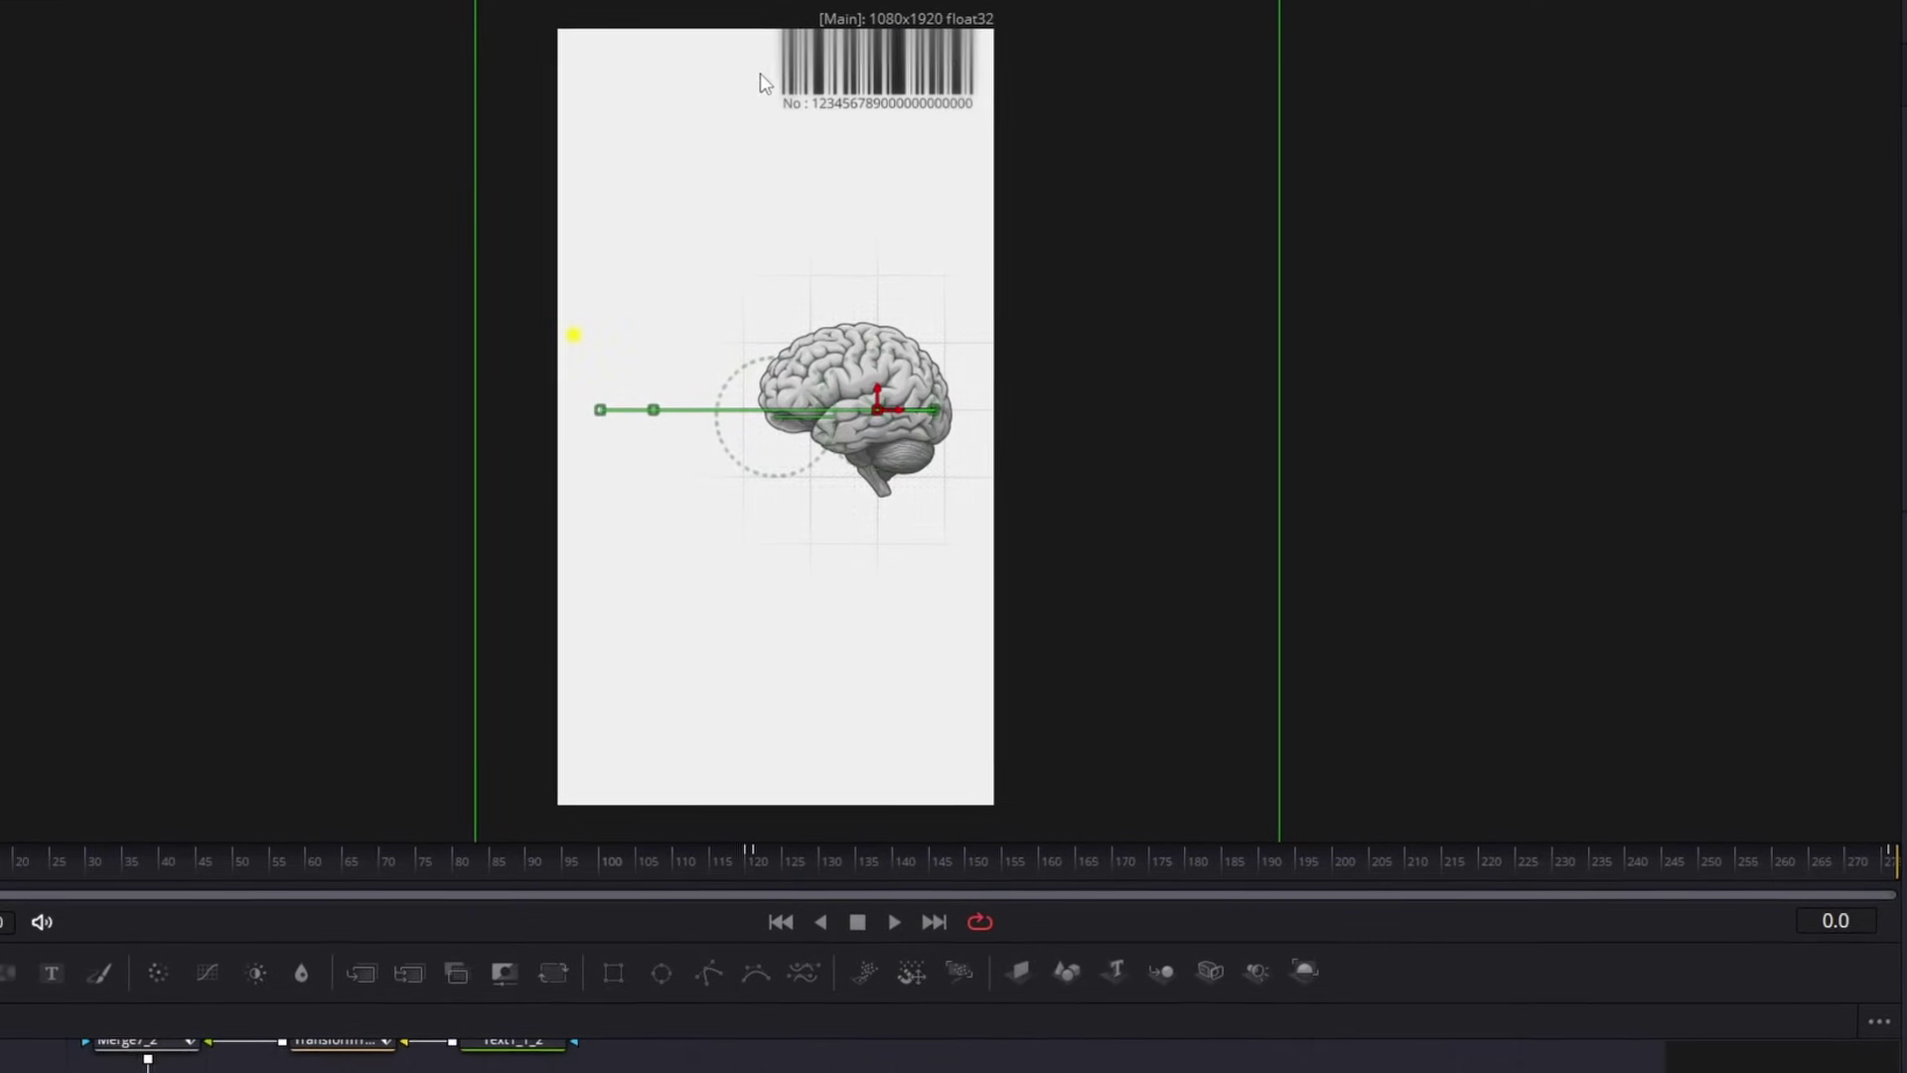
left_click_drag(621, 879, 315, 877)
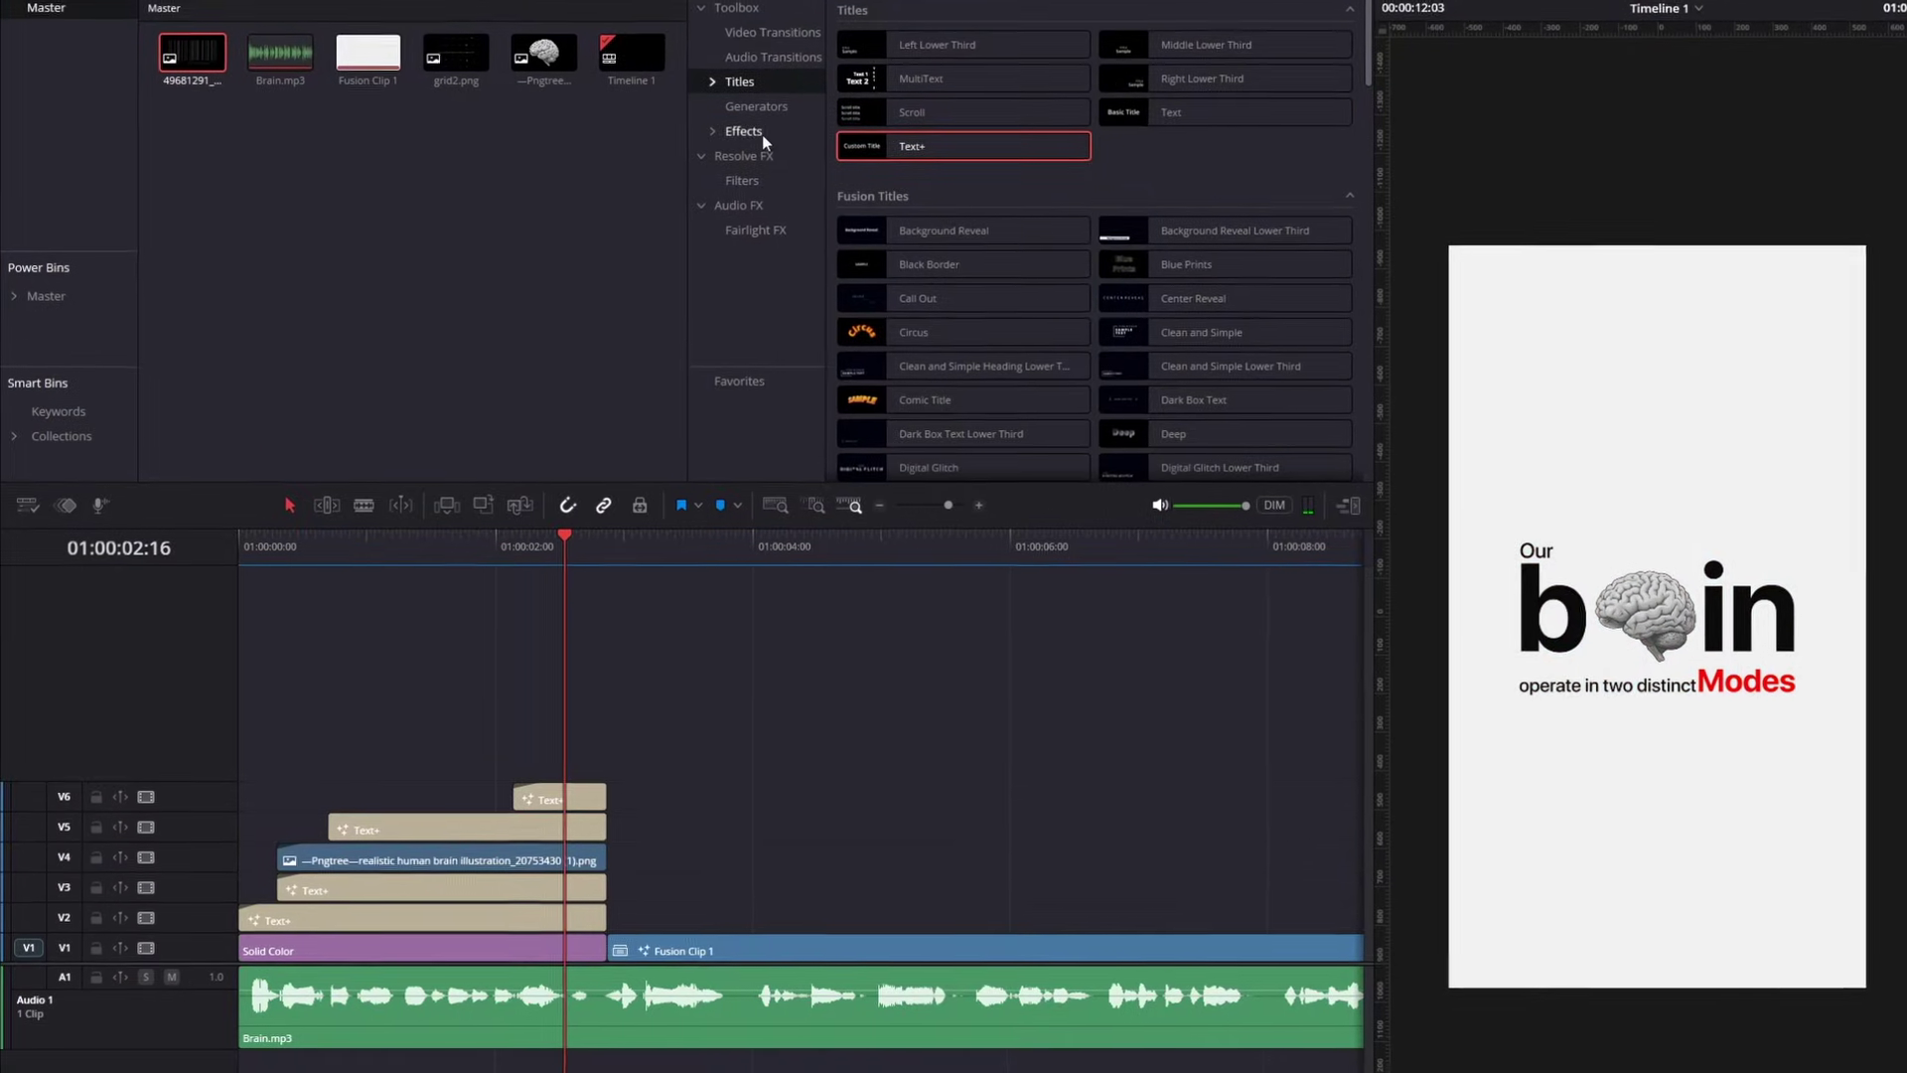
On the Edit page, place an adjustment clip on V7 across the cut to Fusion Clip 1 and apply a Gaussian Blur weaker than 0.4
left_click(760, 137)
left_click_drag(998, 31, 692, 732)
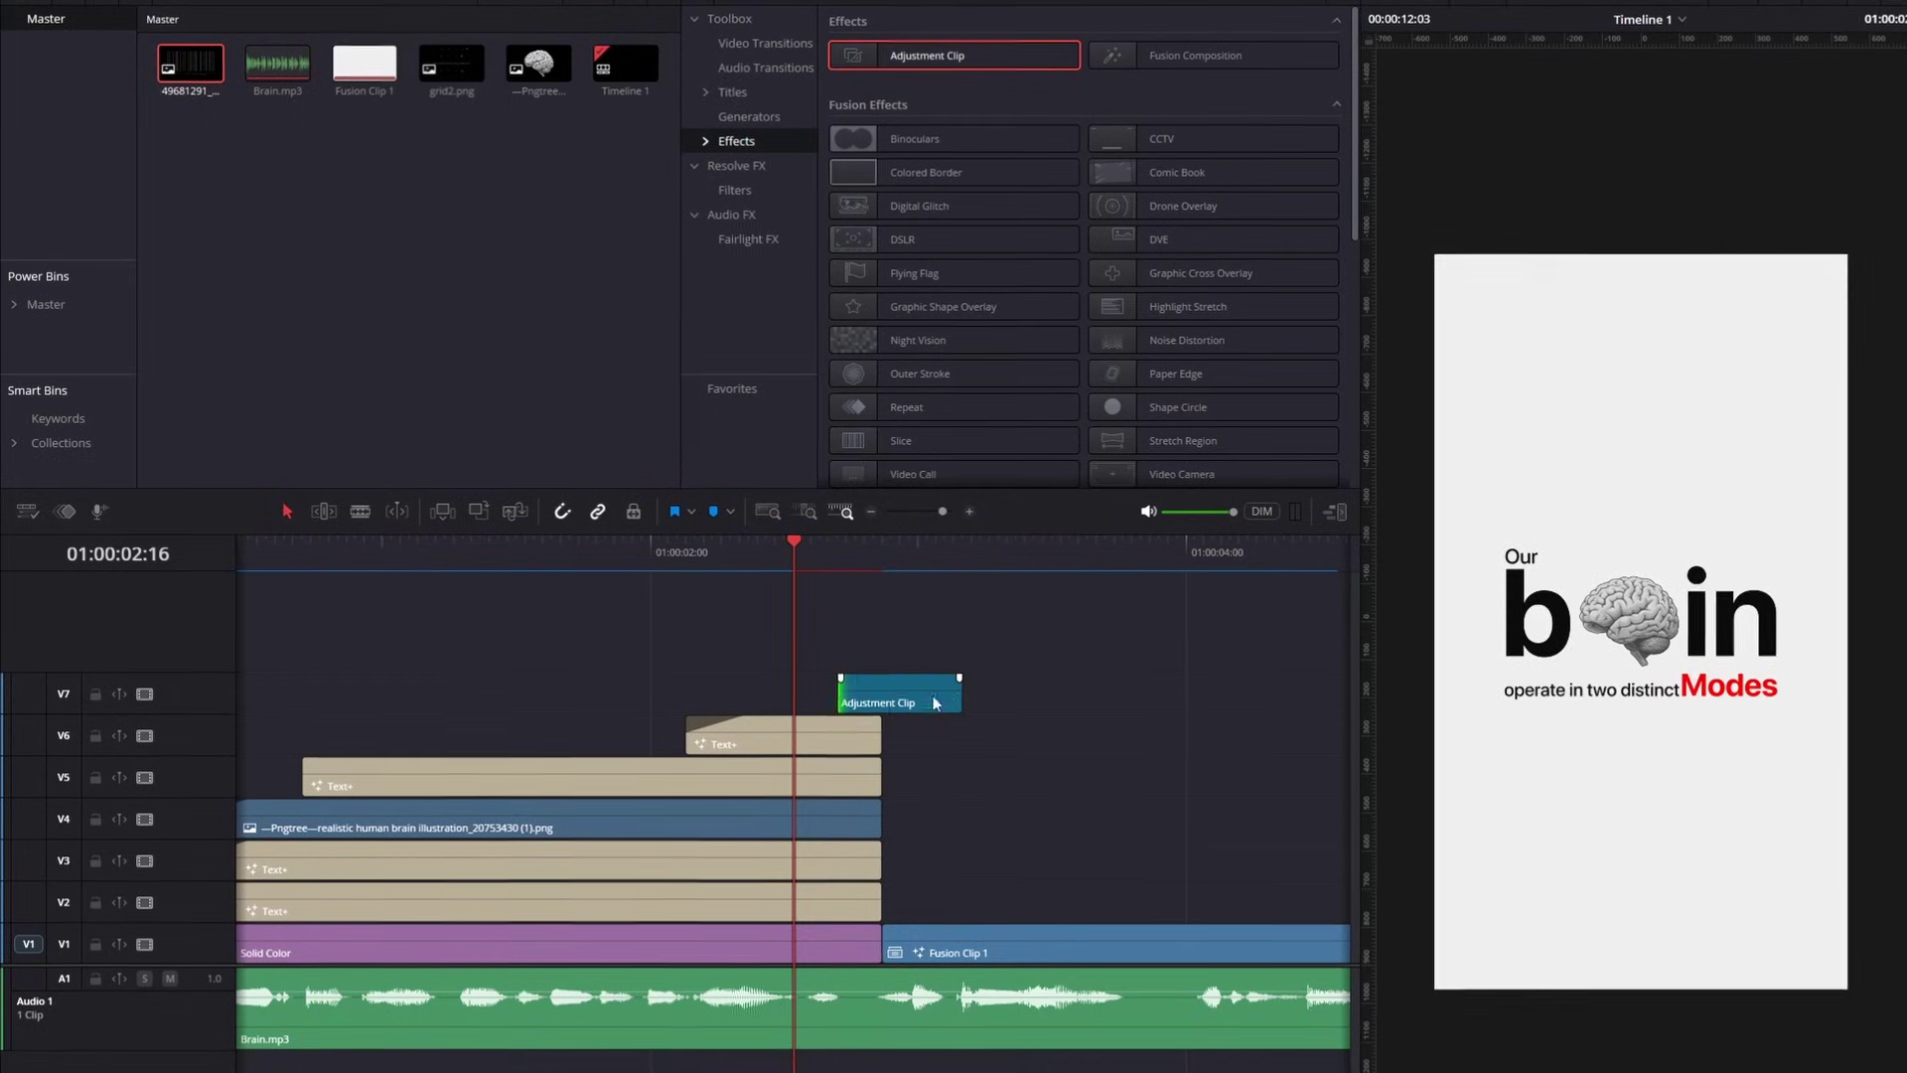
left_click_drag(953, 98, 953, 715)
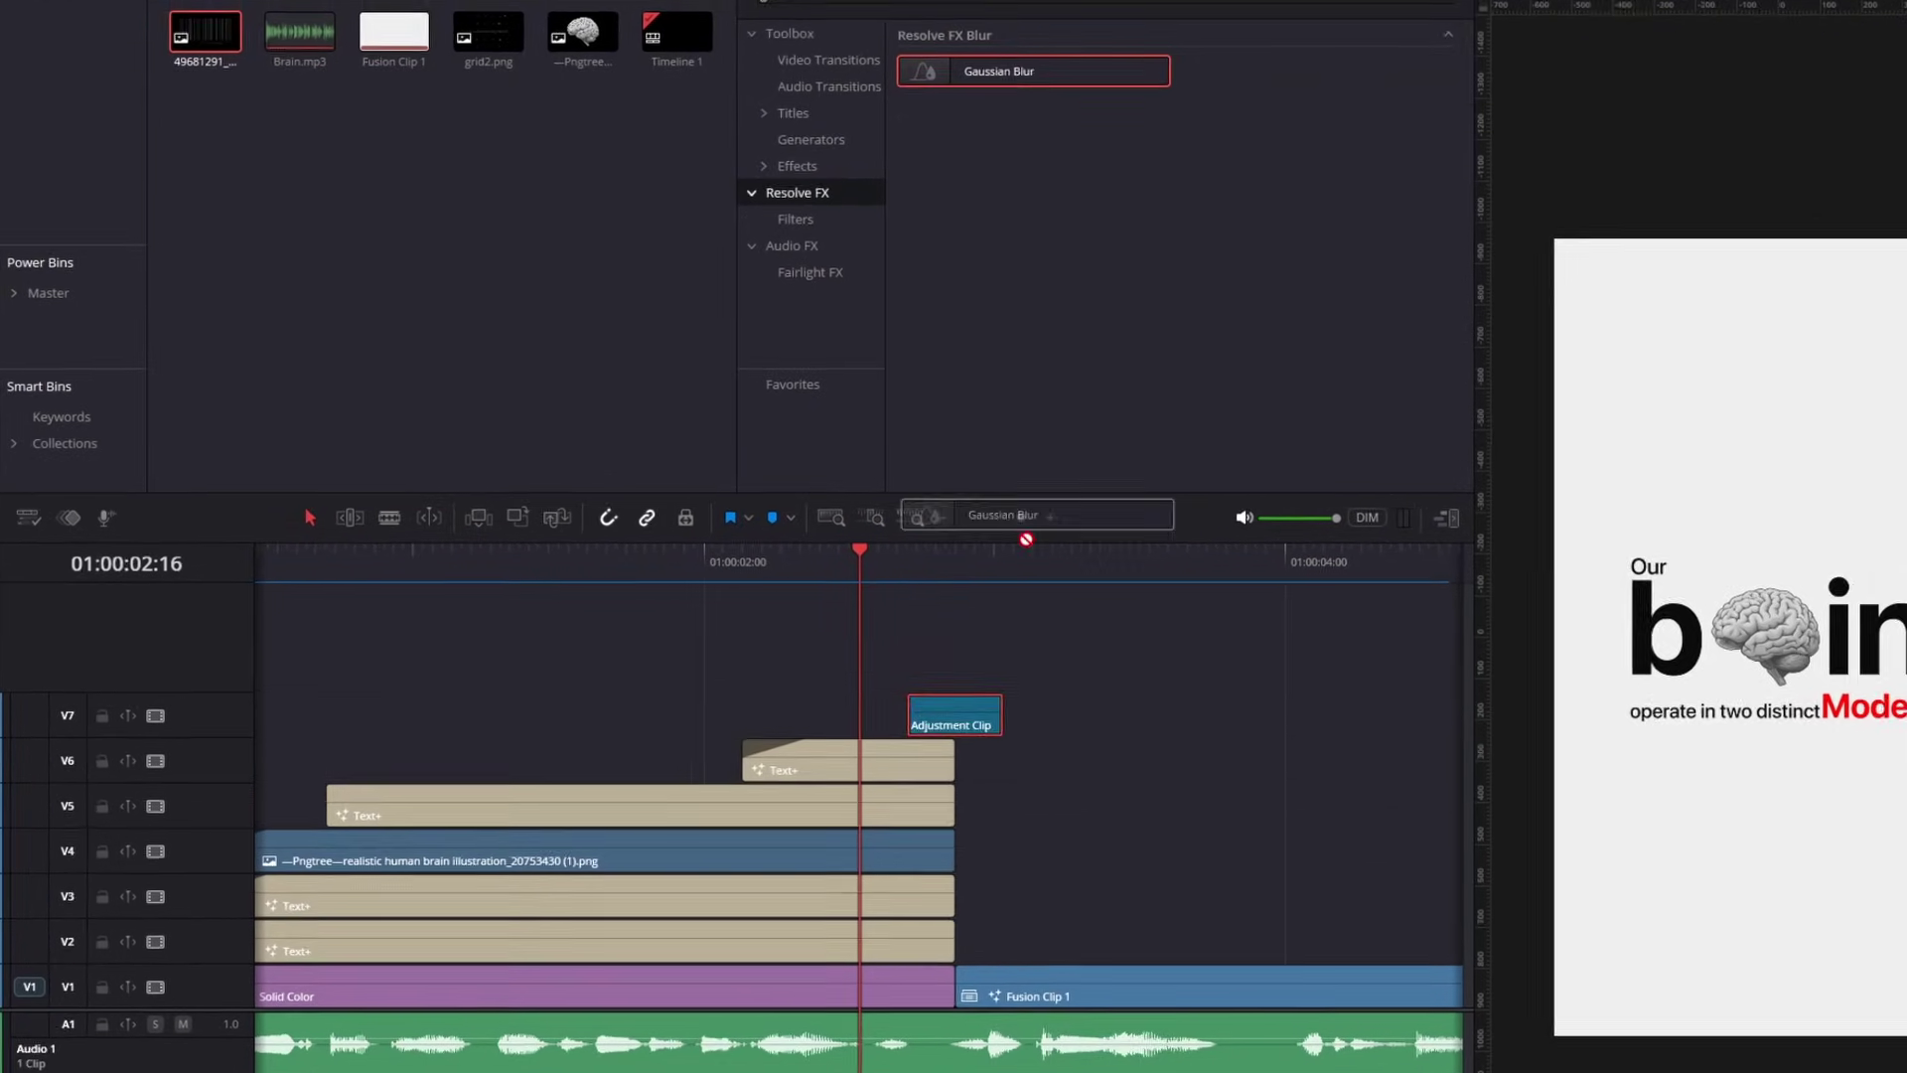
key("space")
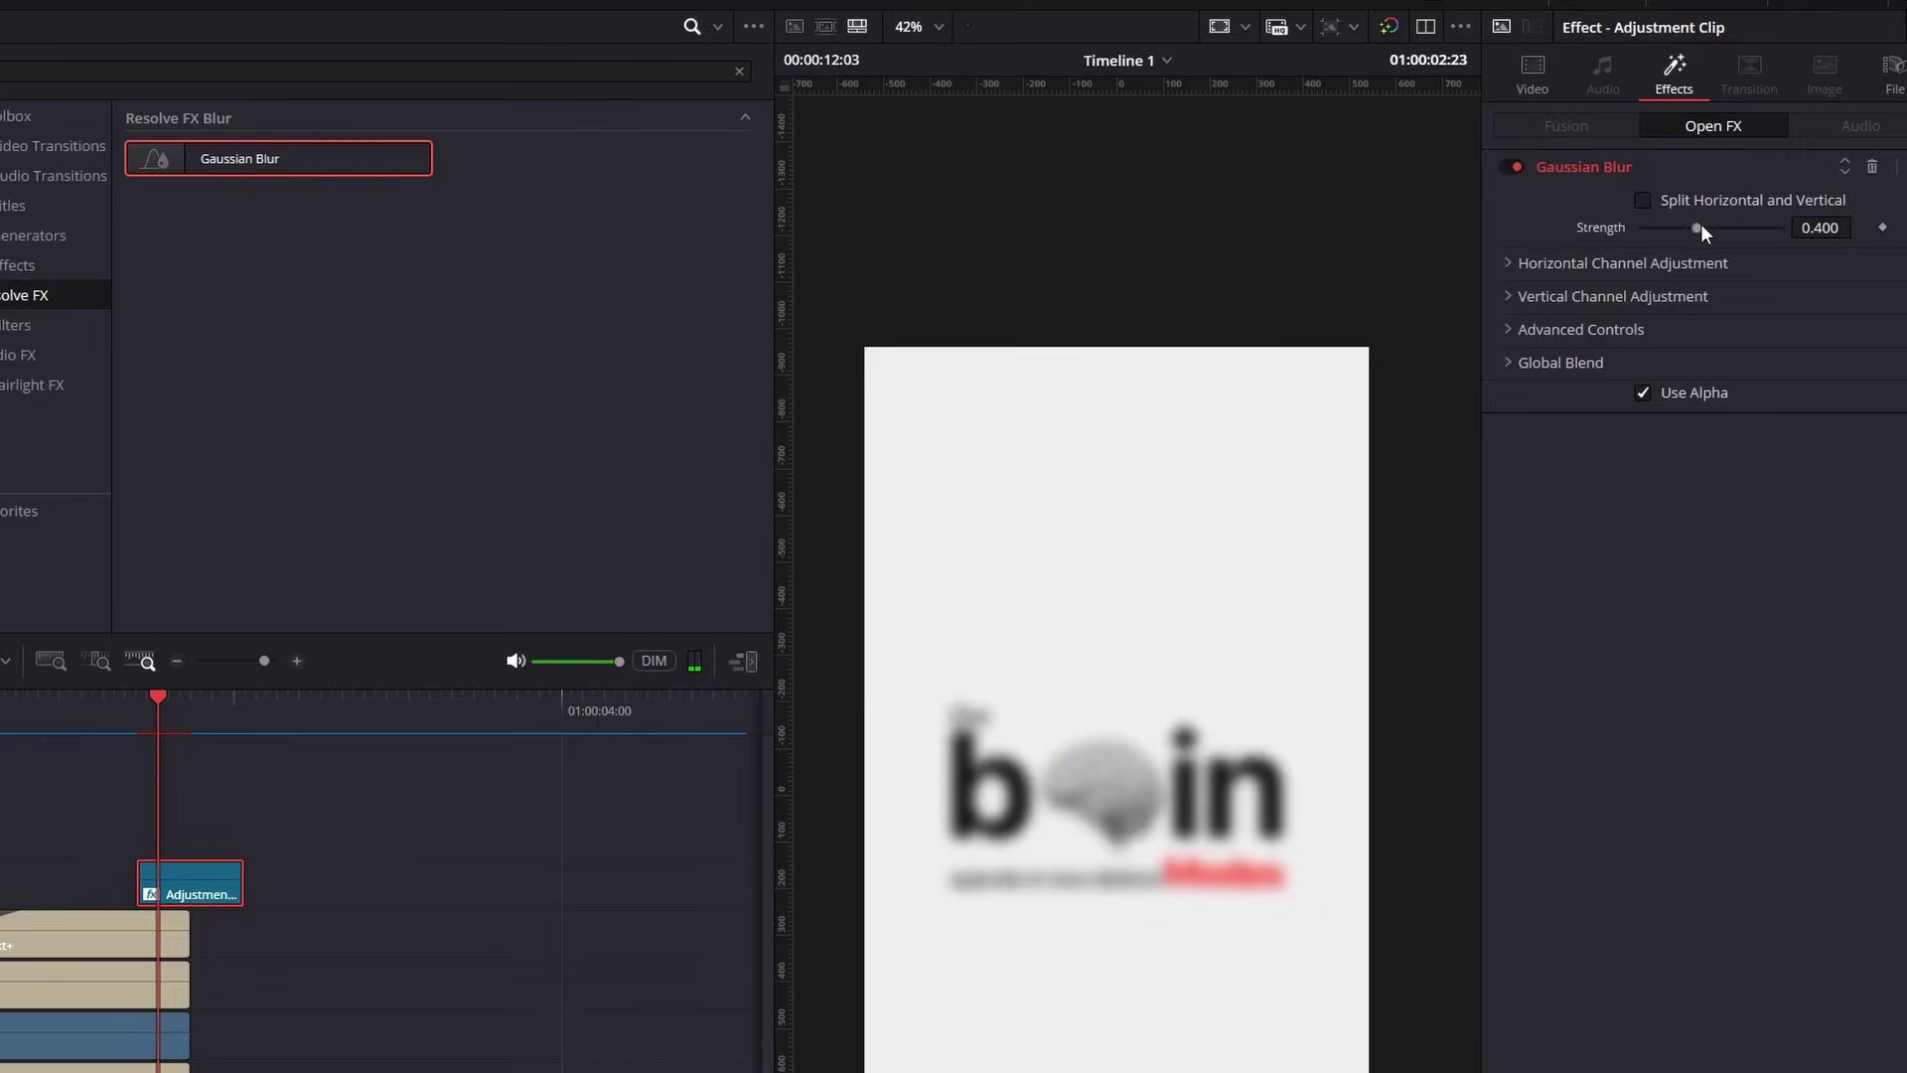
left_click_drag(1701, 223, 1677, 234)
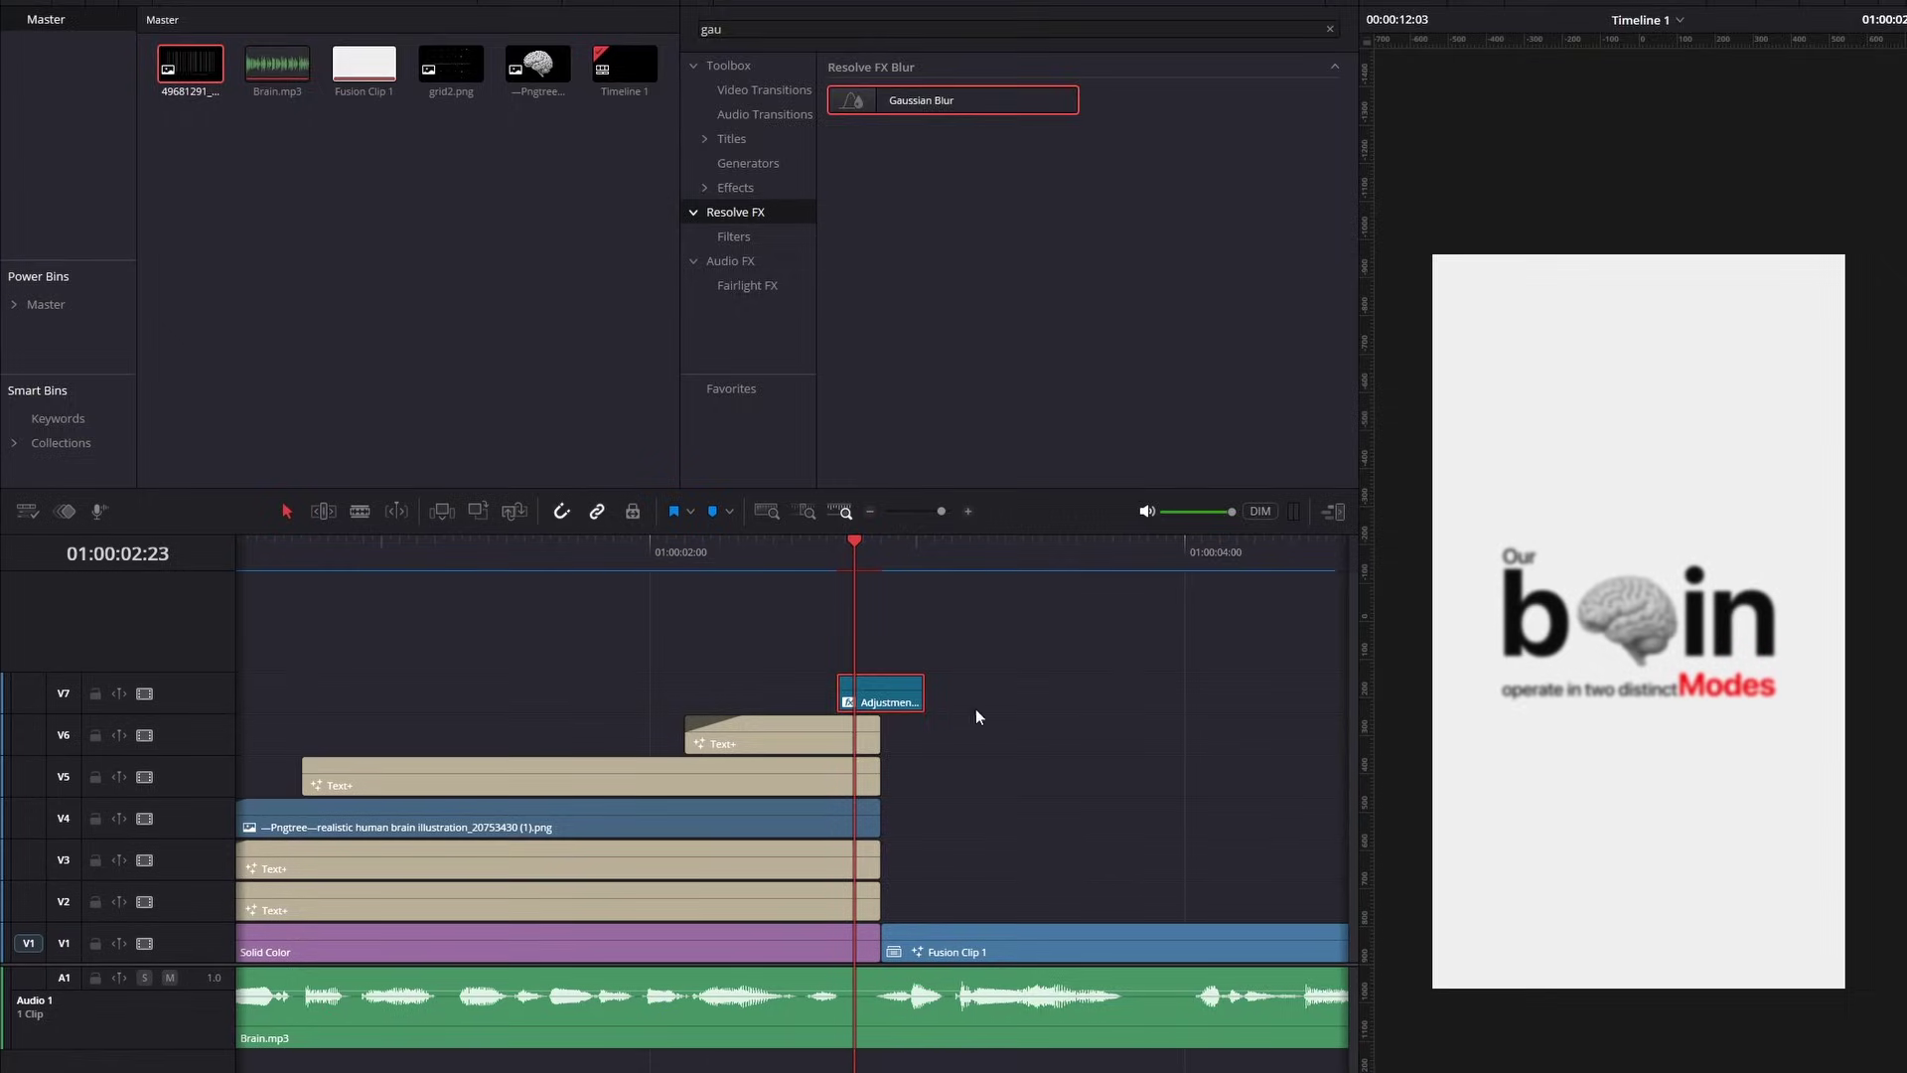
Add a fade-in and a fade-out to the blurred adjustment clip so they meet around the cut
left_click_drag(842, 675, 940, 653)
key("Down")
left_click_drag(964, 665, 965, 666)
left_click(959, 611)
left_click(1048, 608)
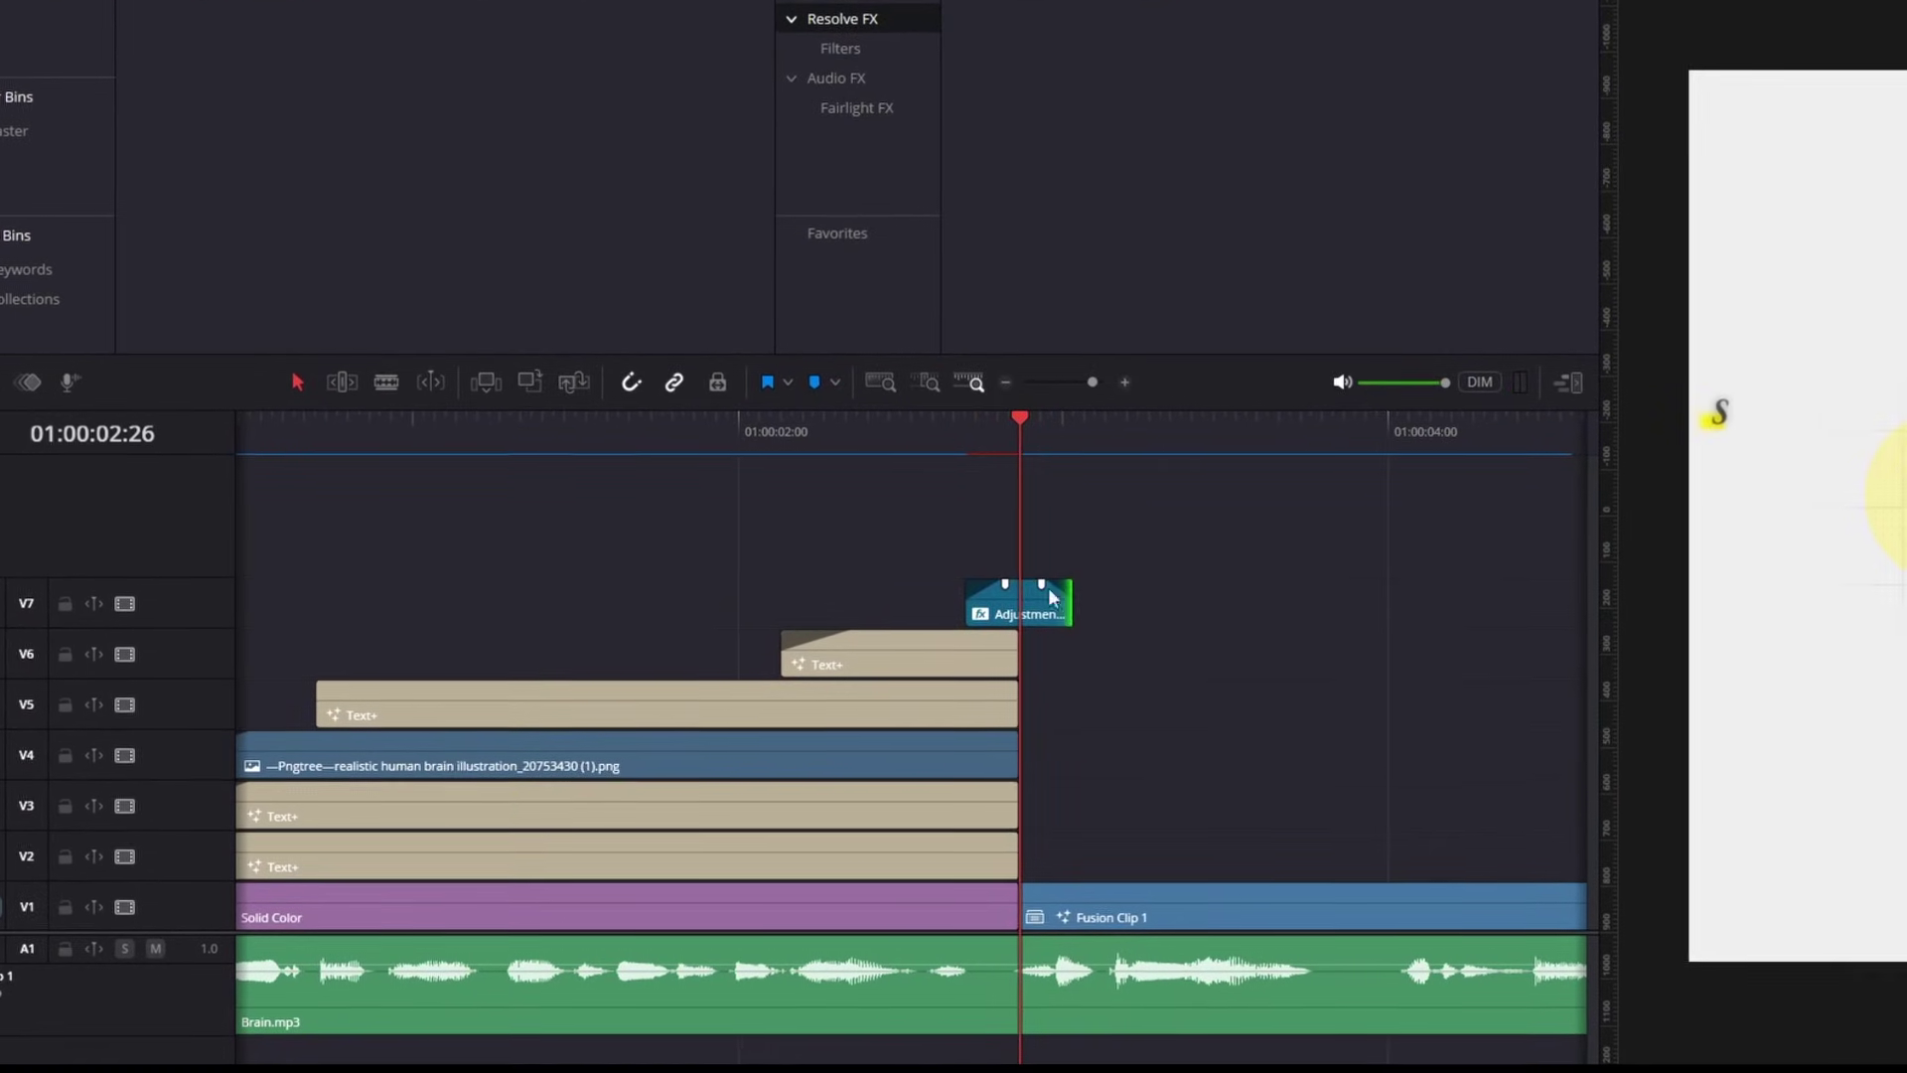
left_click(991, 593)
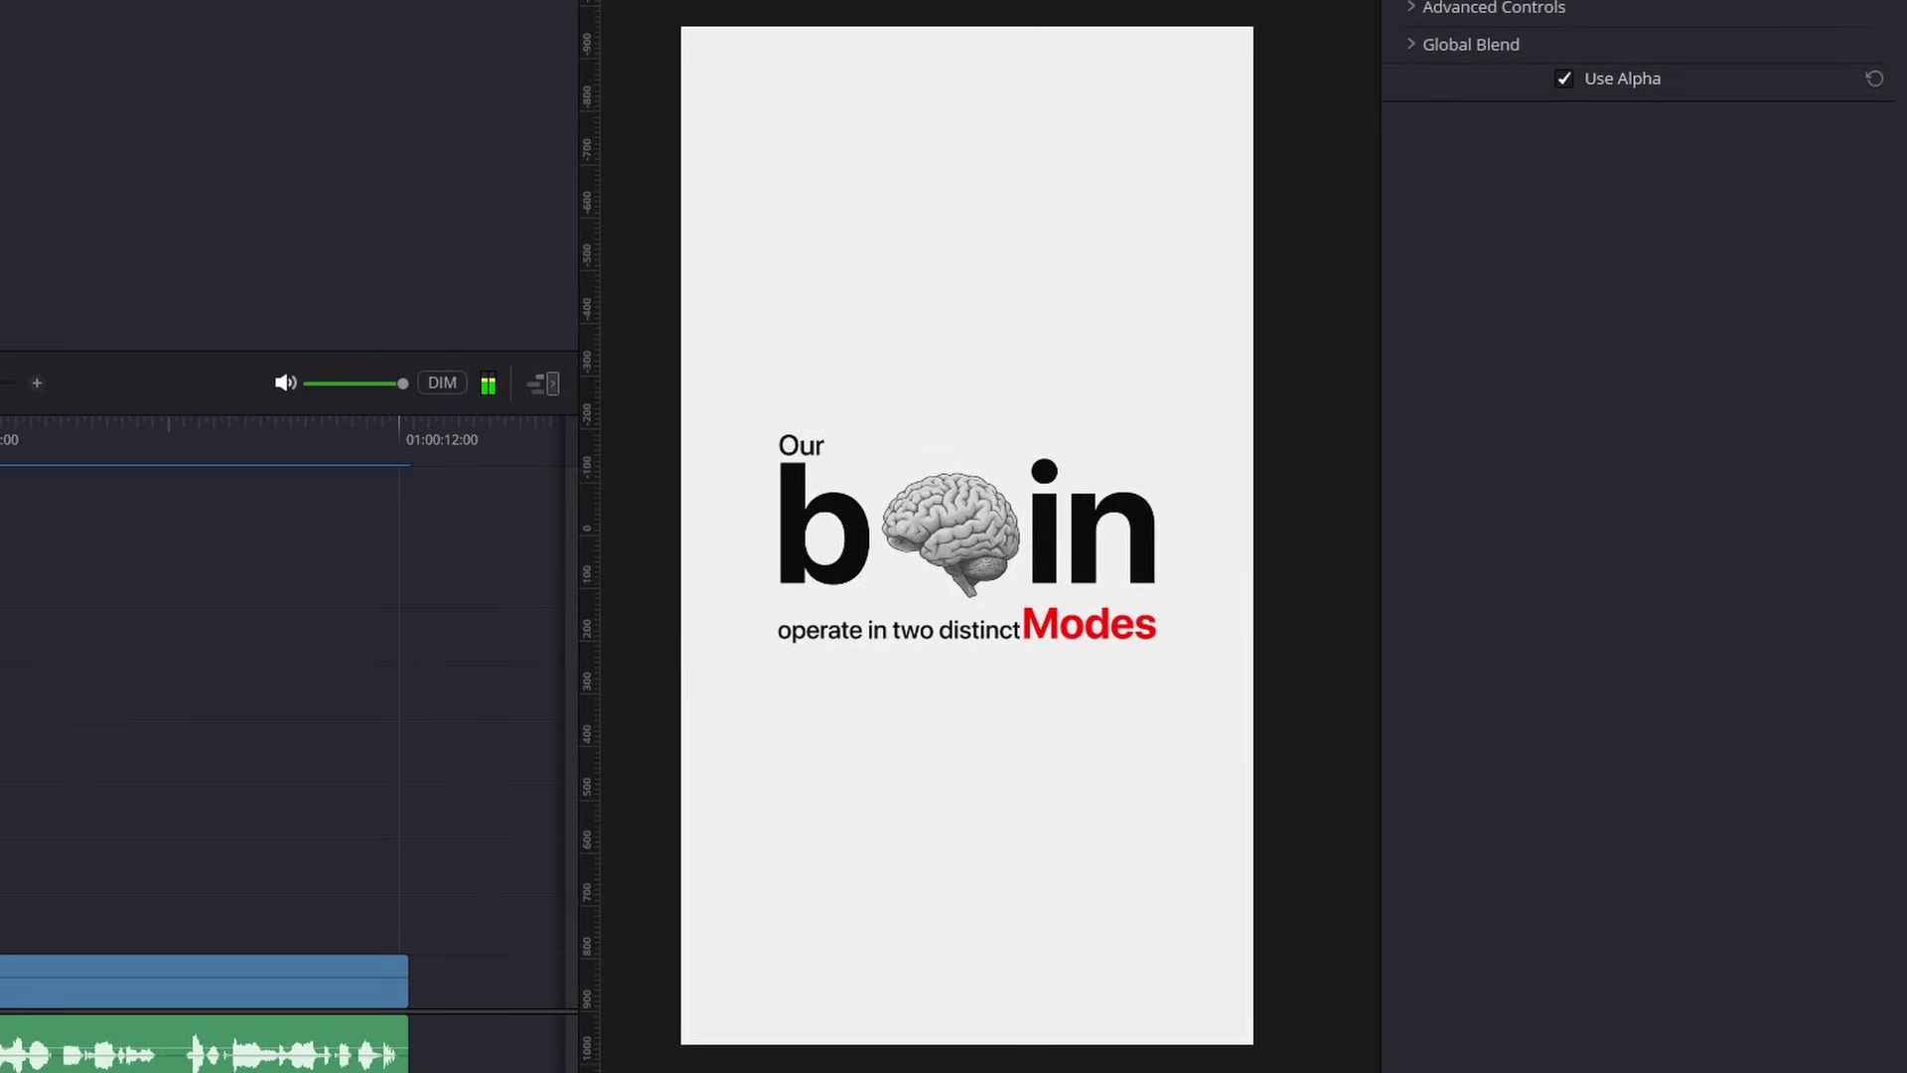